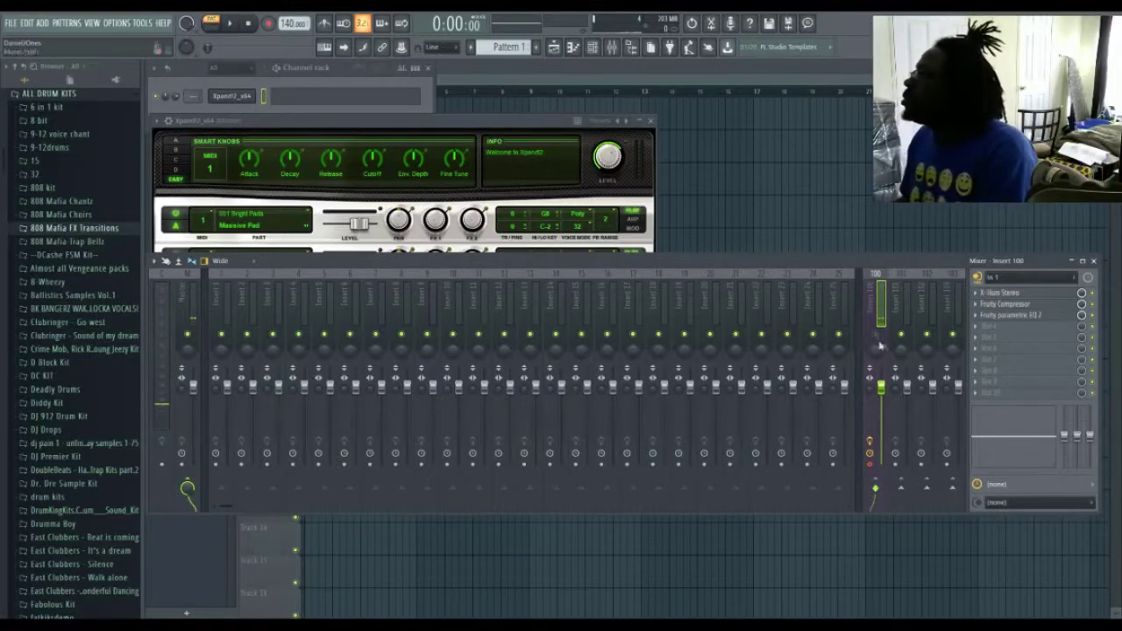
Step: Audition the Xpand!2 presets one after another and load 24 Deep Purpose
click(434, 127)
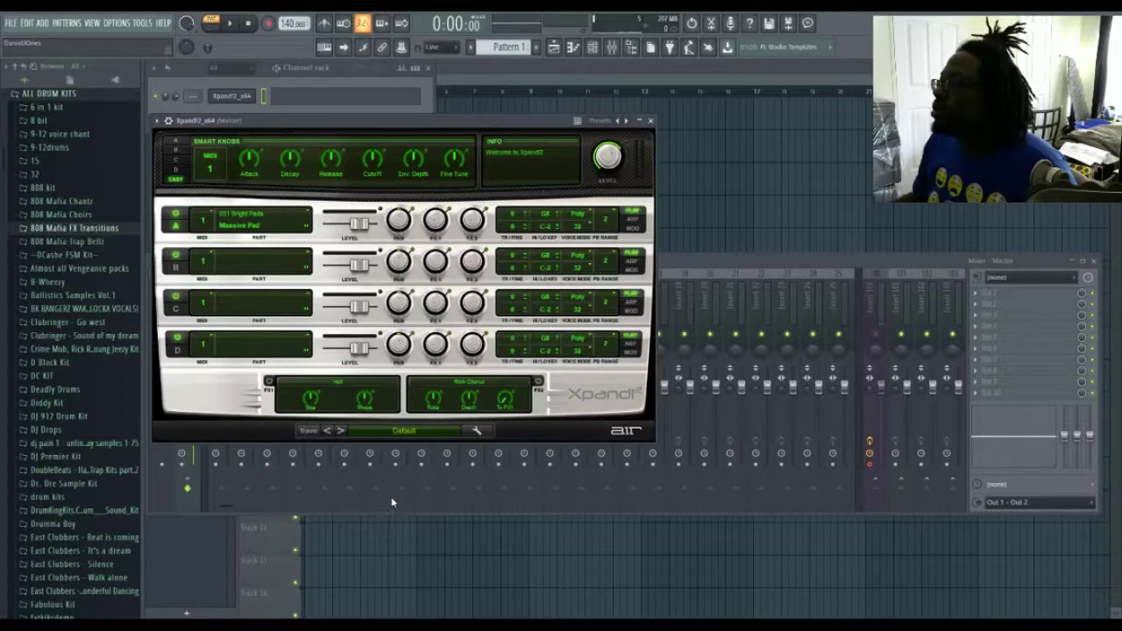
click(469, 516)
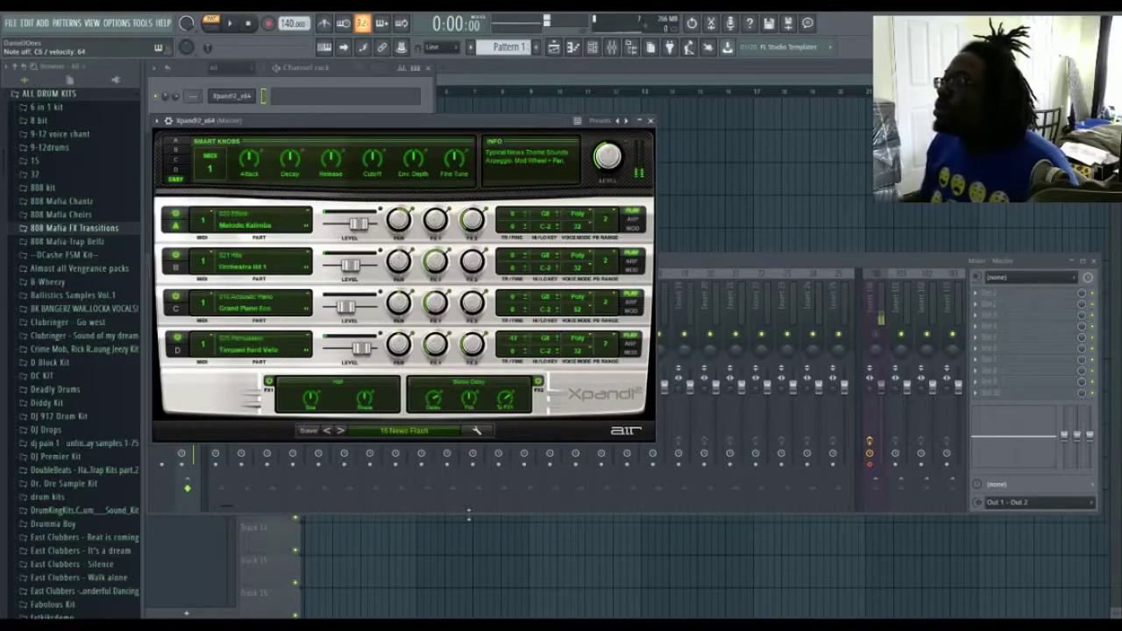
click(341, 431)
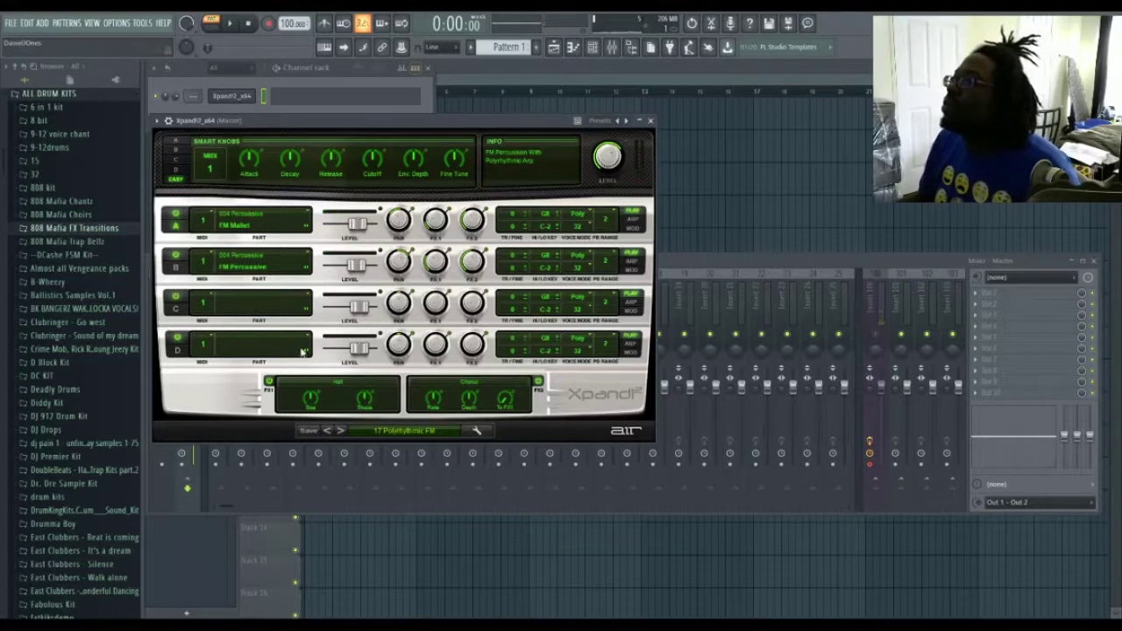
click(340, 430)
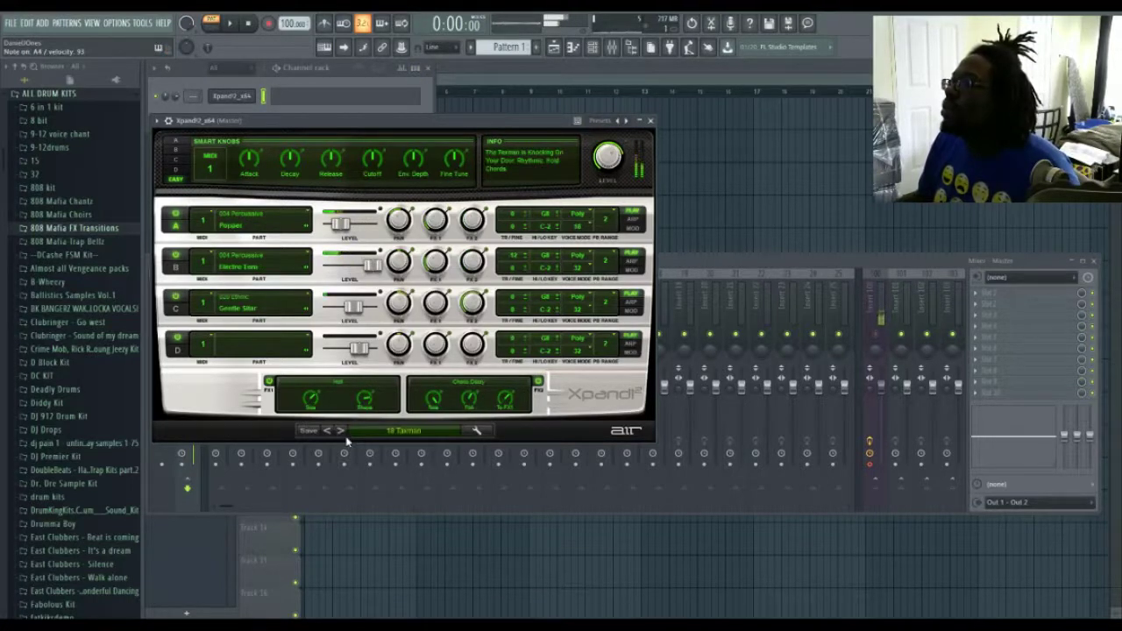
click(341, 432)
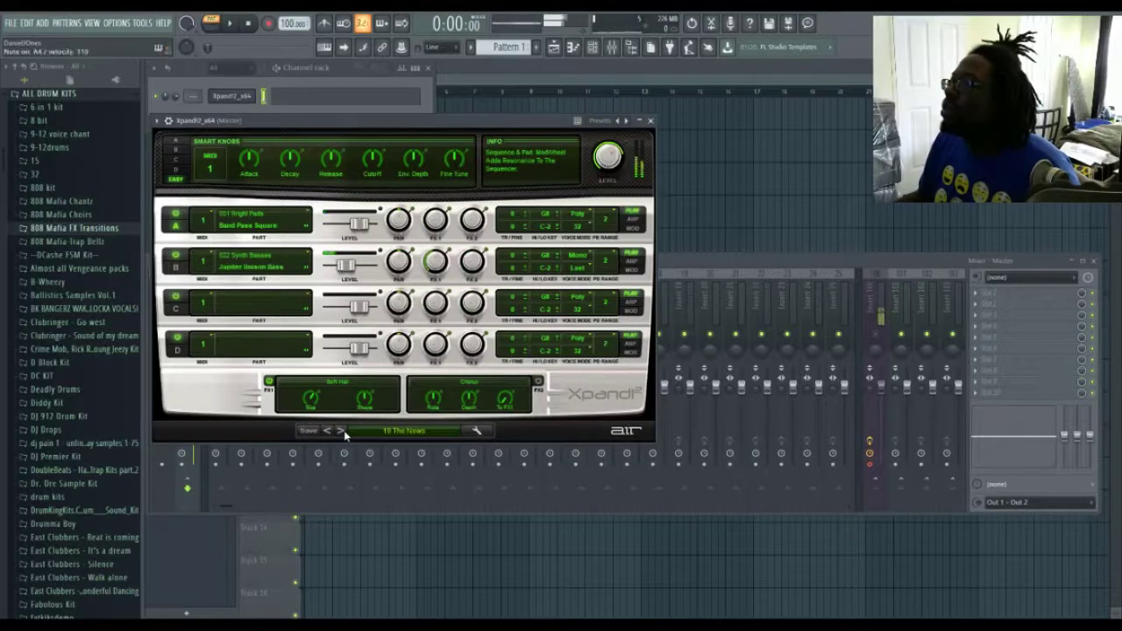
click(341, 431)
click(341, 431)
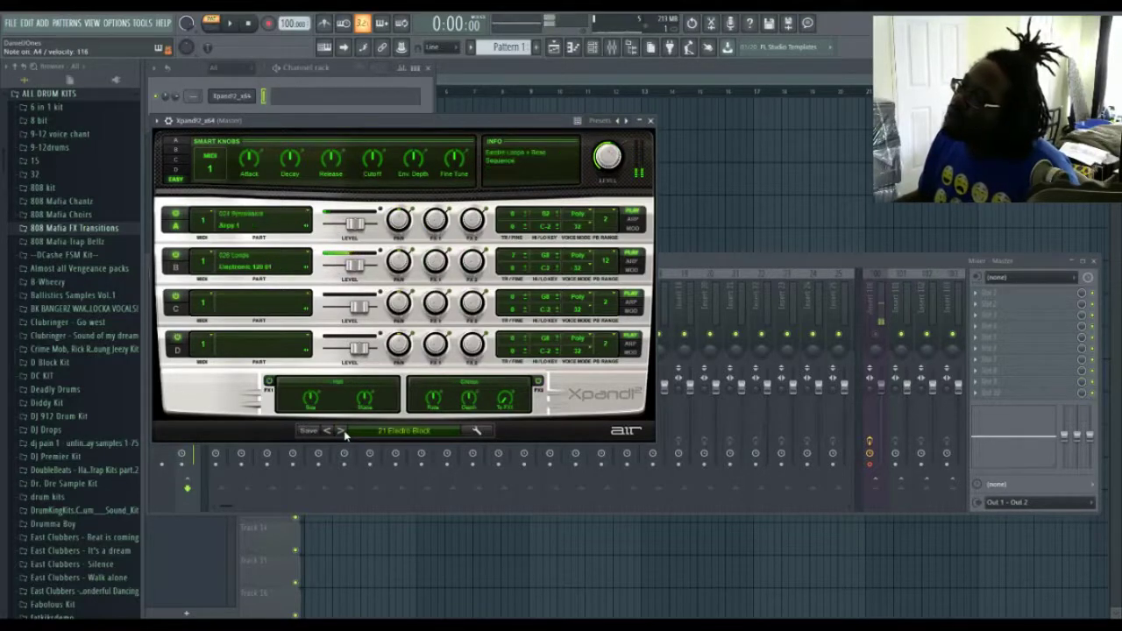
click(341, 430)
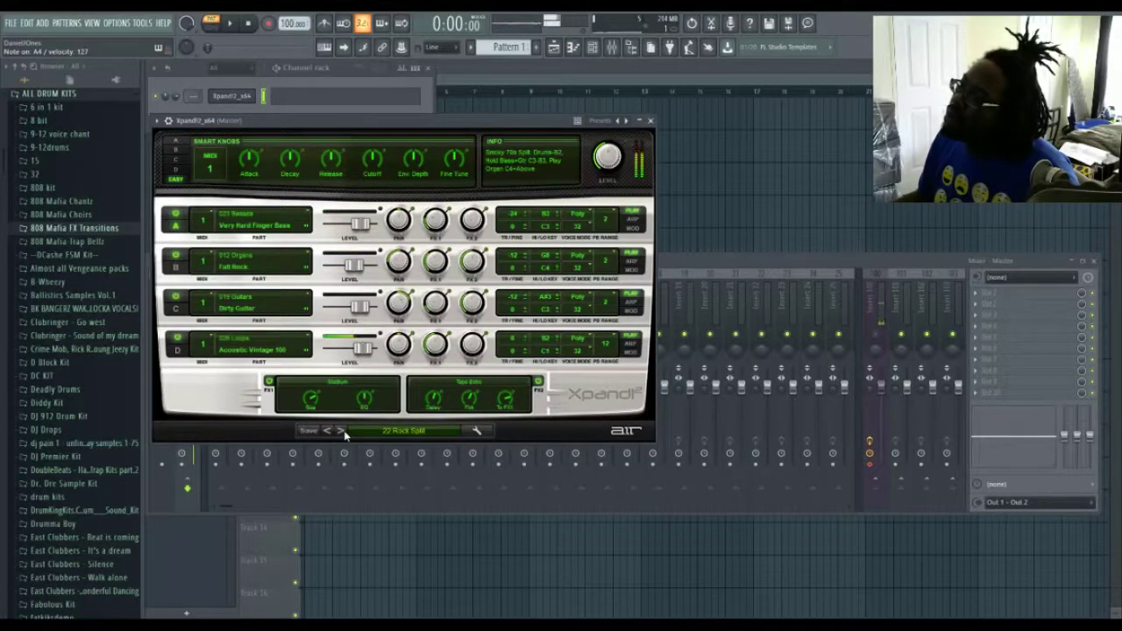
click(343, 432)
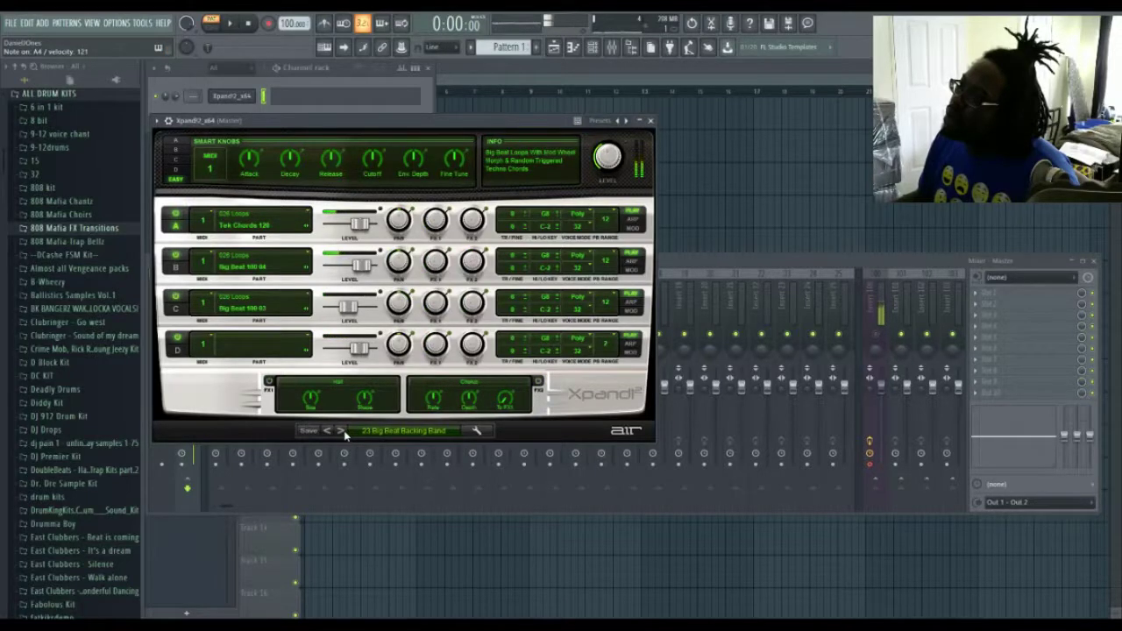
click(343, 432)
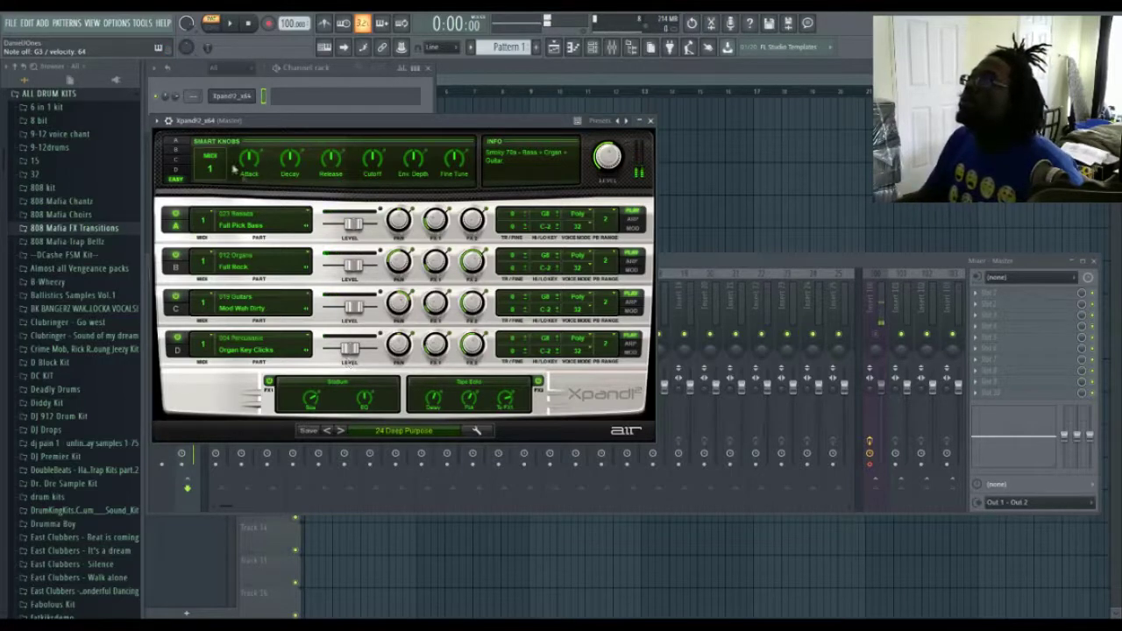
Step: Record a four-chord progression into Pattern 1 with the 24 Deep Purpose sound
click(268, 23)
click(232, 24)
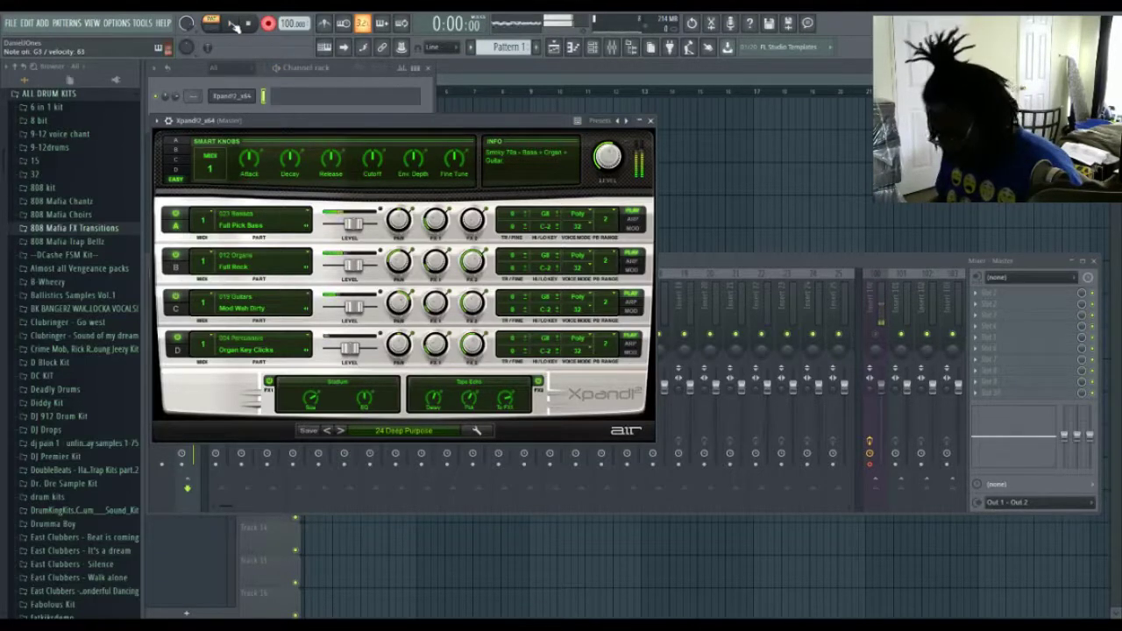
click(234, 25)
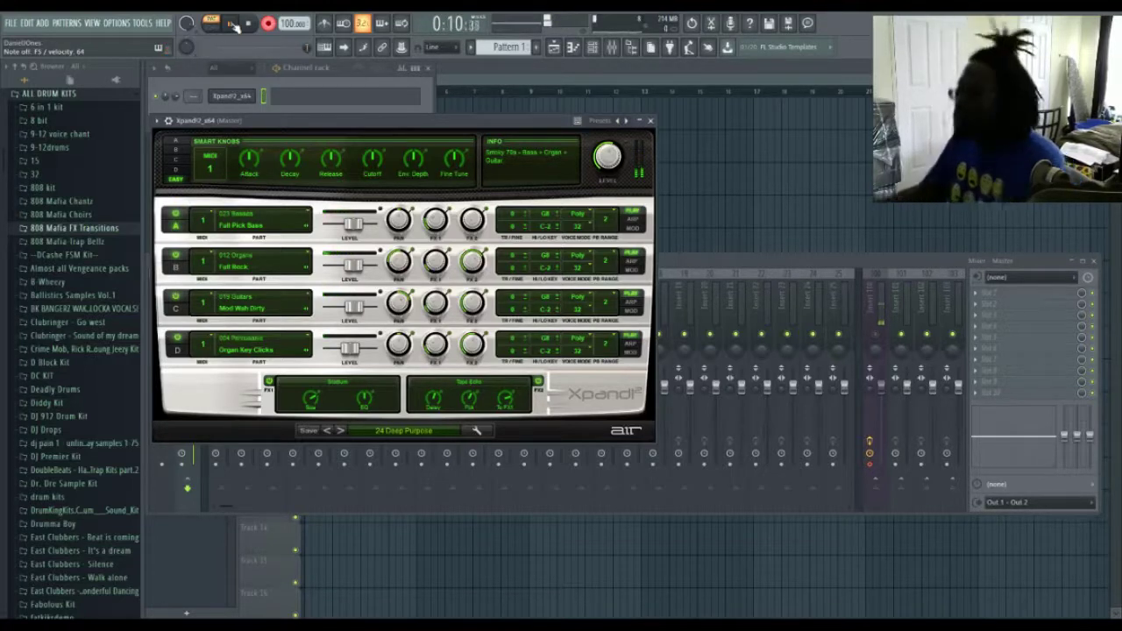
key(space)
Step: Quantize all the recorded chord notes to the grid and turn off recording
click(299, 96)
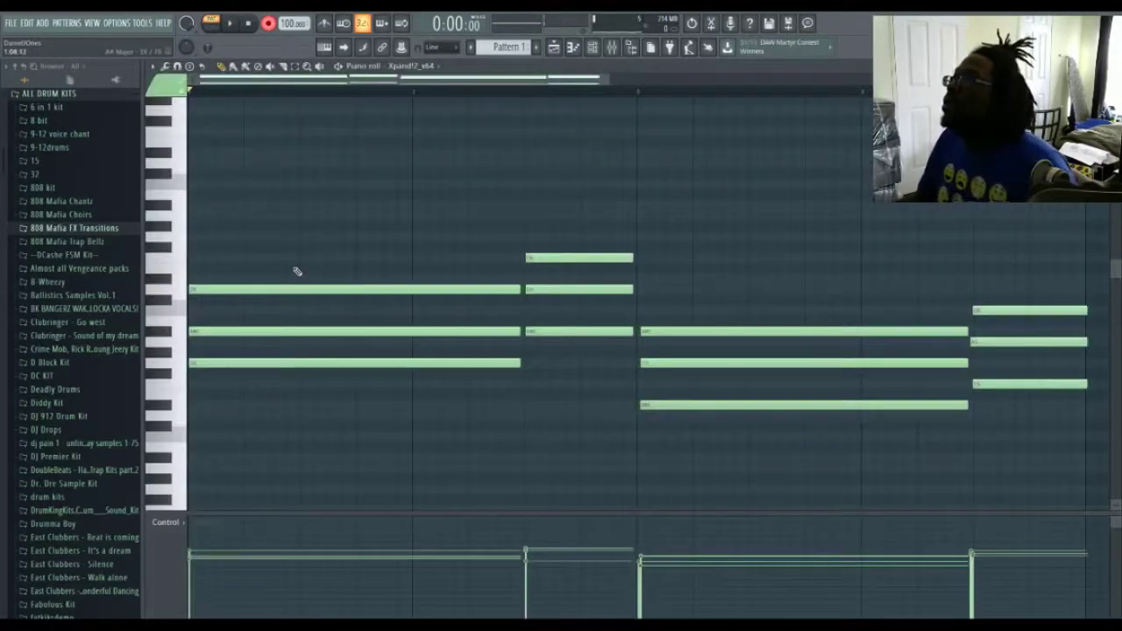
key(ctrl+a)
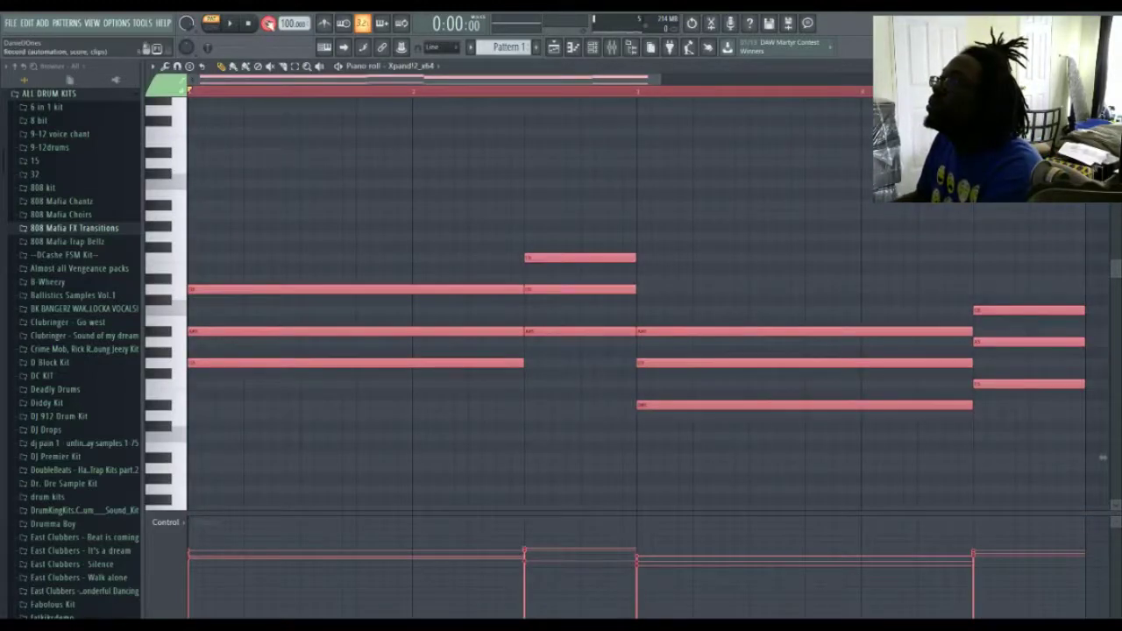
drag(665, 77, 694, 77)
key(F7)
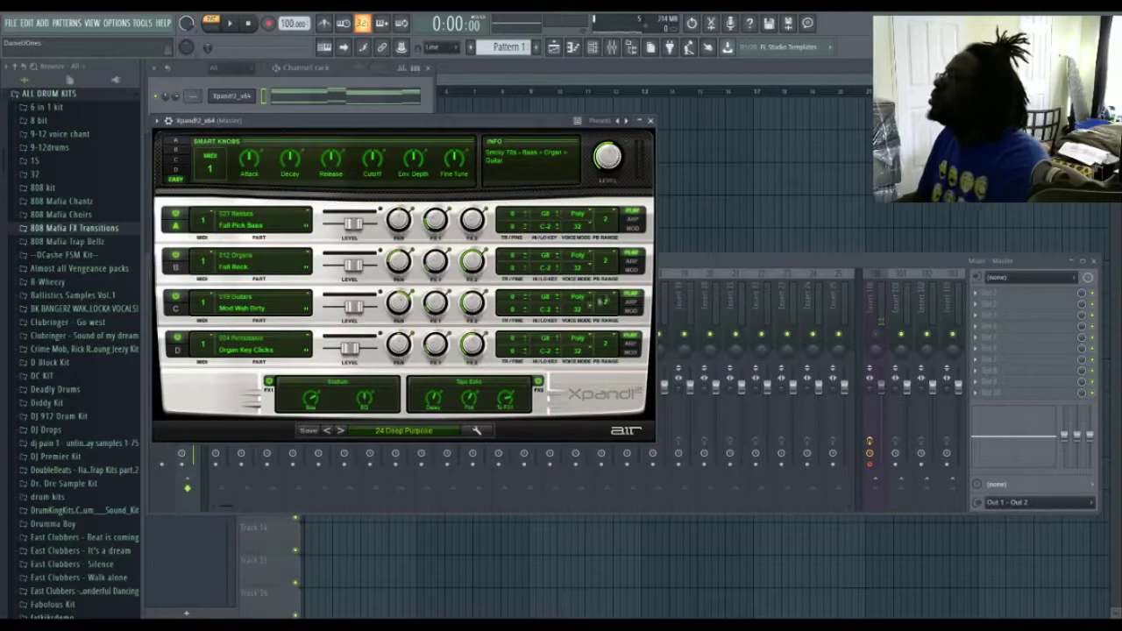
Step: Add a bass note two octaves below the lowest note of each of the four Xpand!2 chords
click(726, 267)
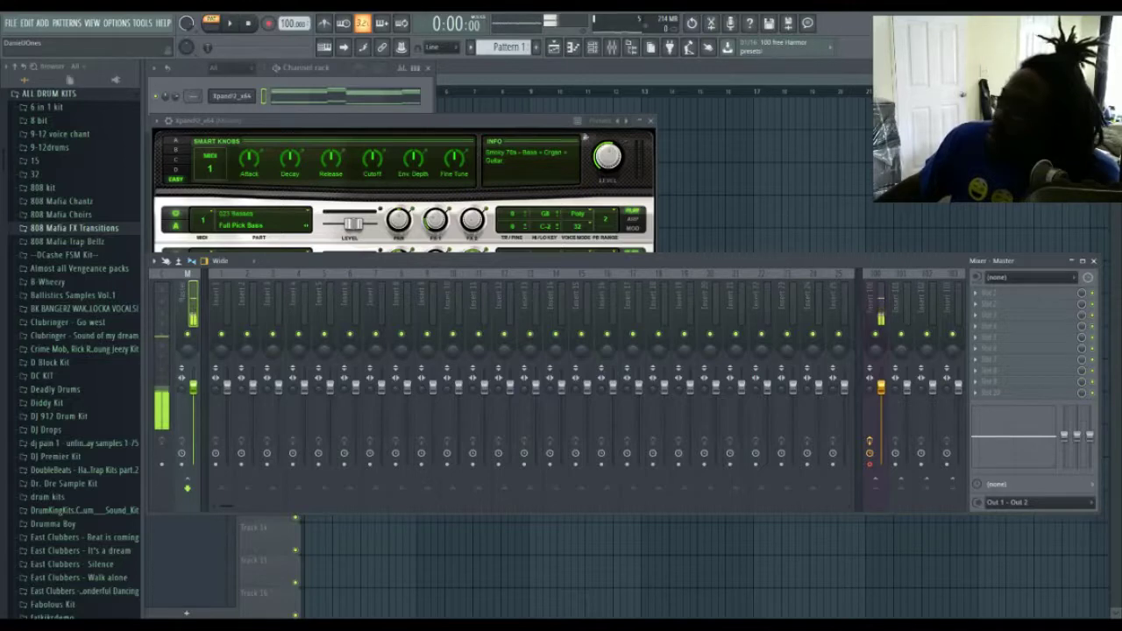
click(652, 122)
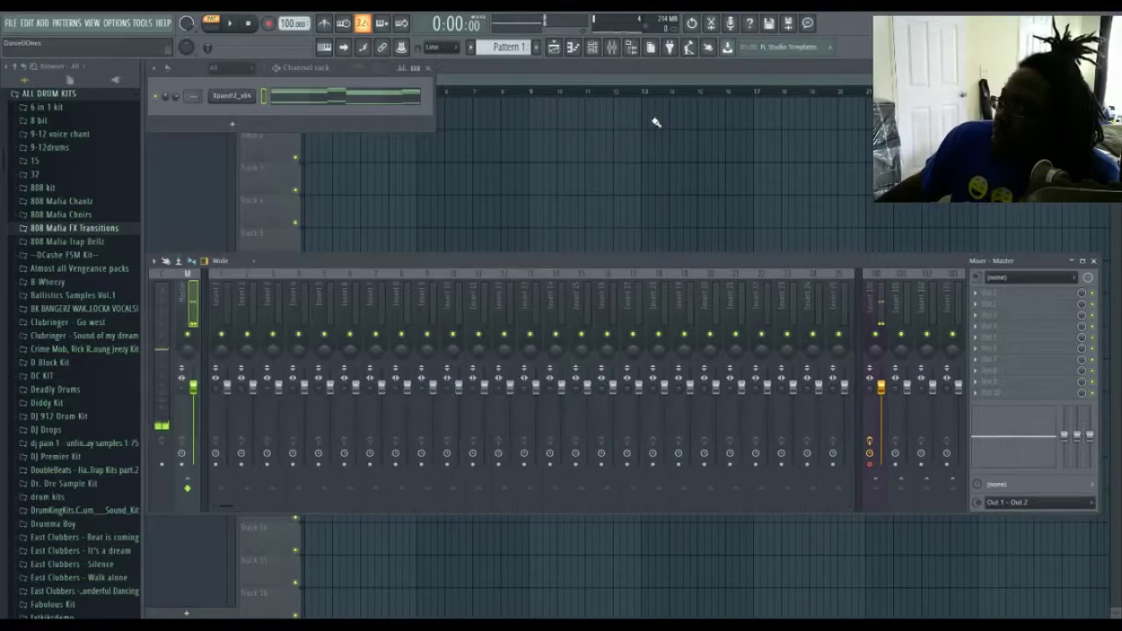
click(343, 105)
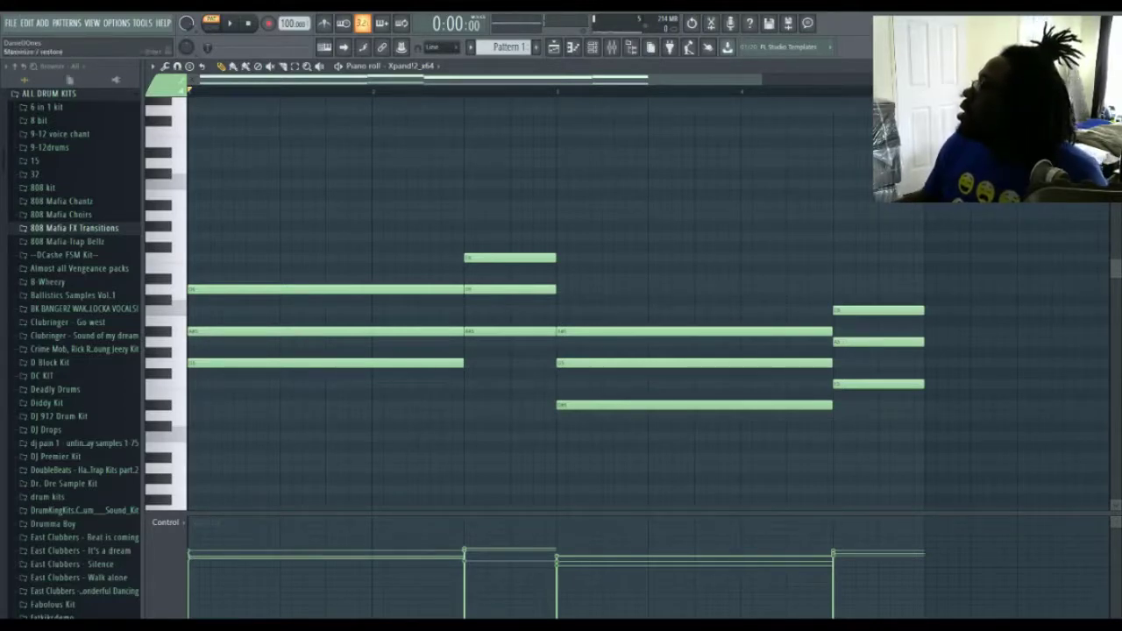
drag(1114, 93, 1114, 114)
scroll(864, 155, down, 3)
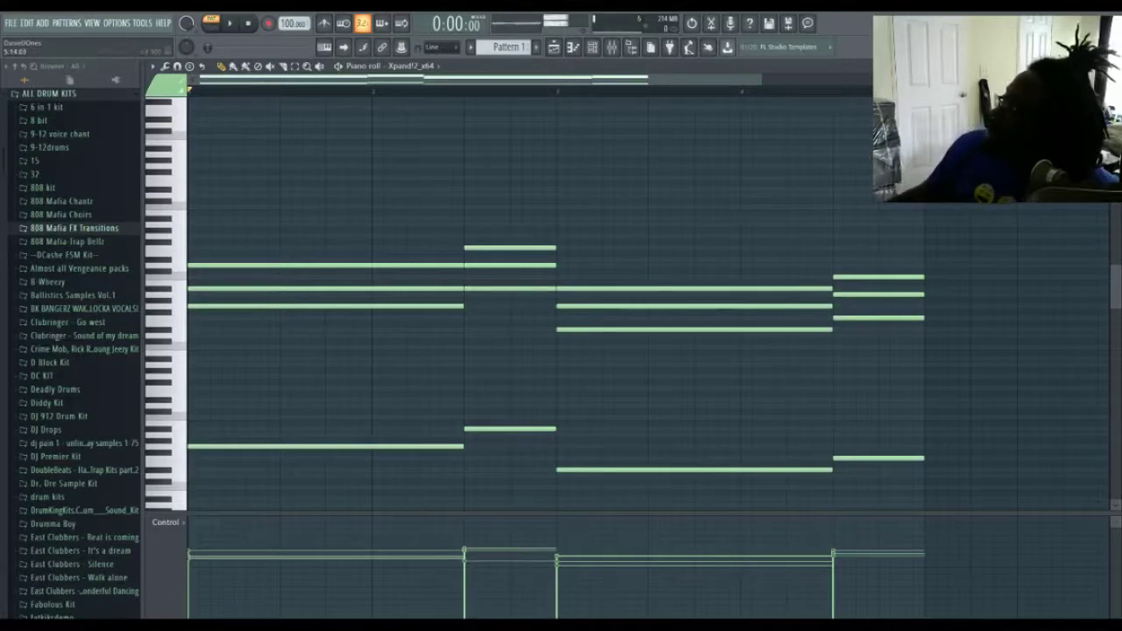
click(1114, 66)
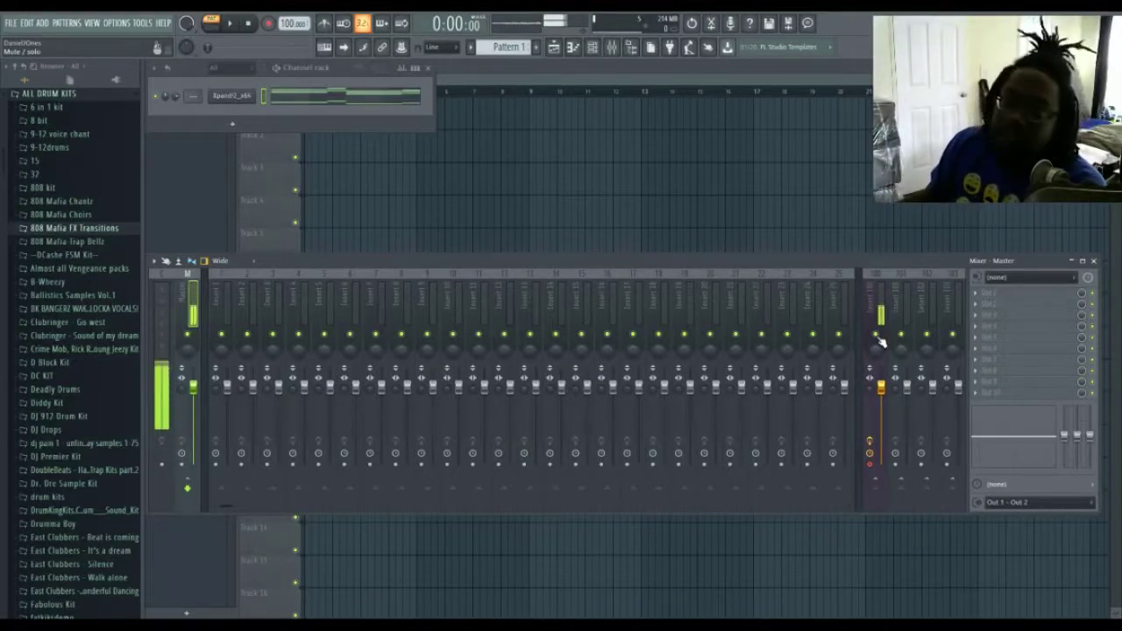
Step: Mute mixer Insert 100 and play back Pattern 1
click(878, 338)
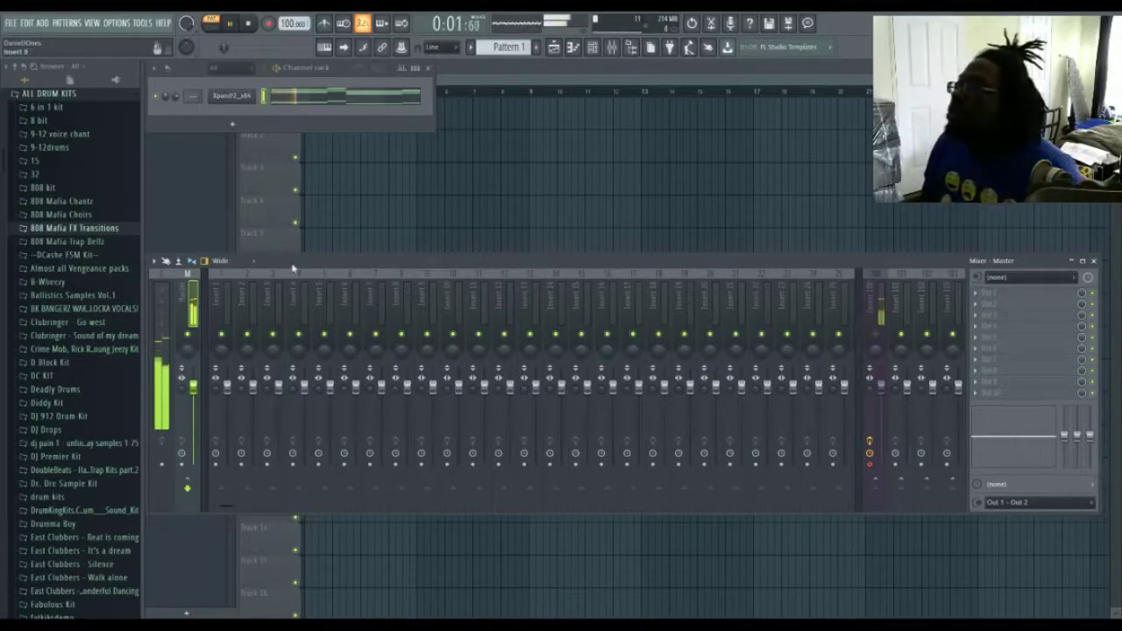
Step: Switch off Part C in Xpand!2 and raise the levels of Part A and Part D, with Part D at +3.1 dB
click(231, 96)
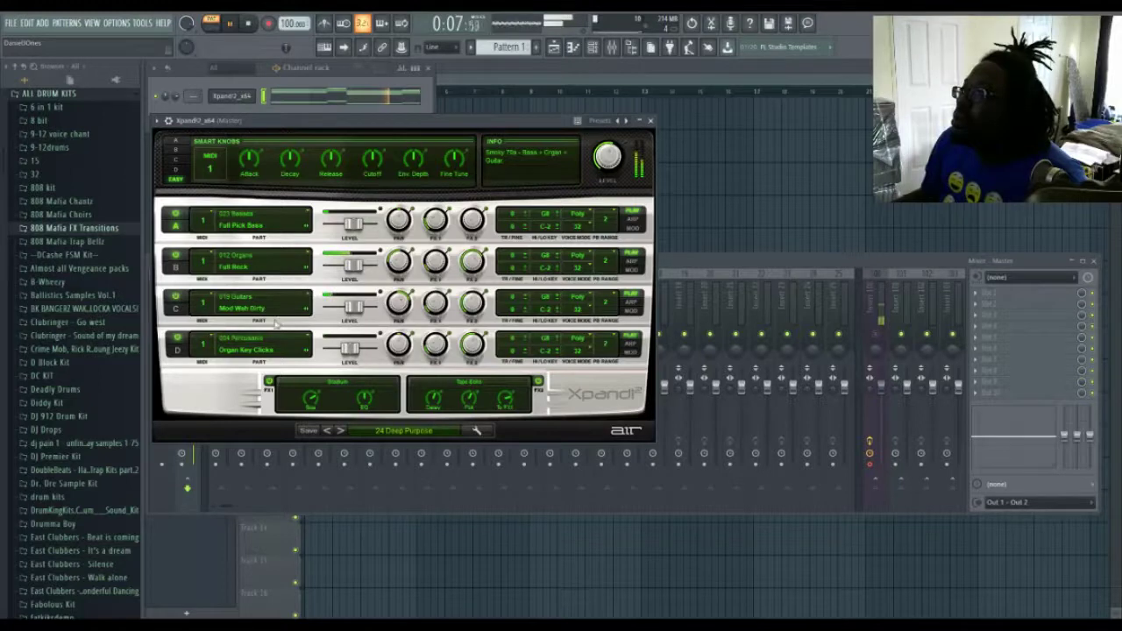
click(175, 299)
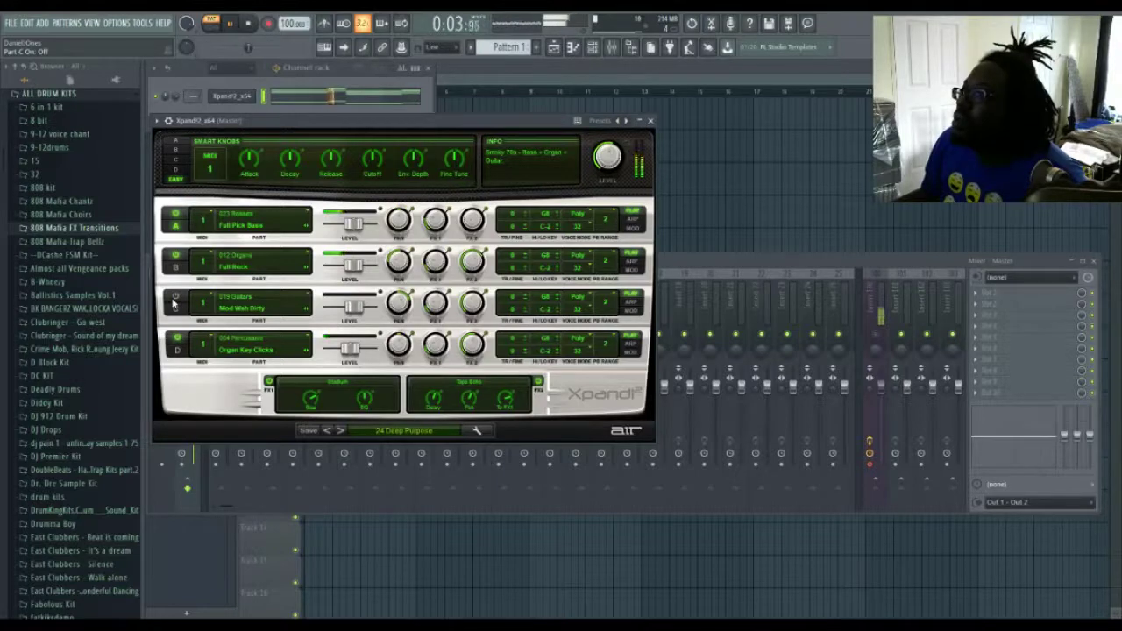
mouse_move(349, 225)
mouse_down()
mouse_move(374, 230)
mouse_move(362, 232)
mouse_up()
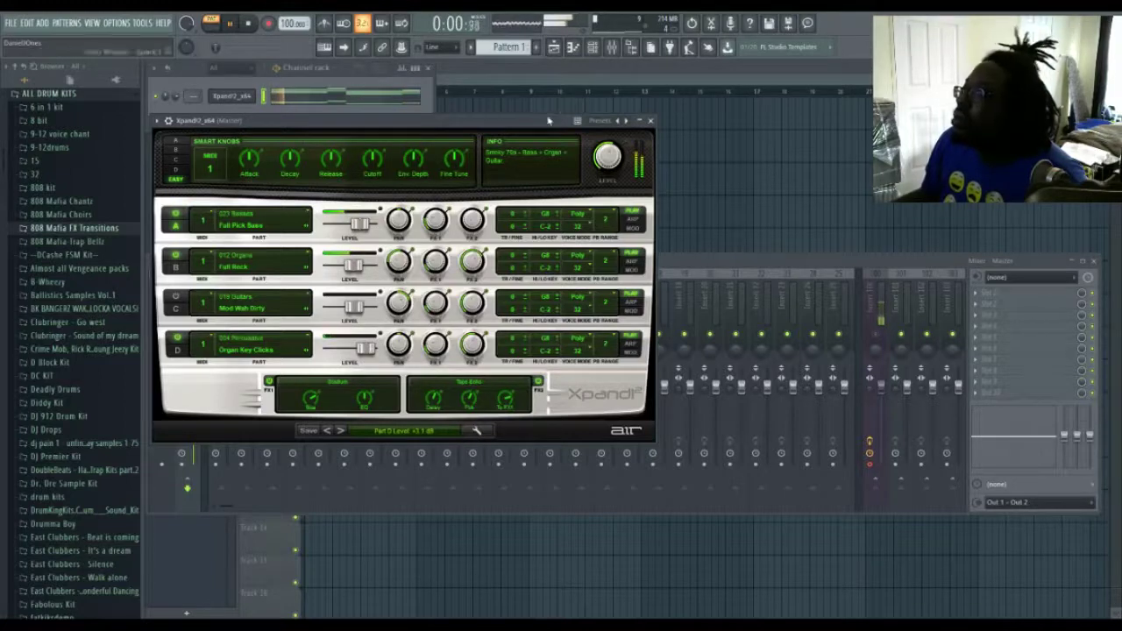
click(649, 122)
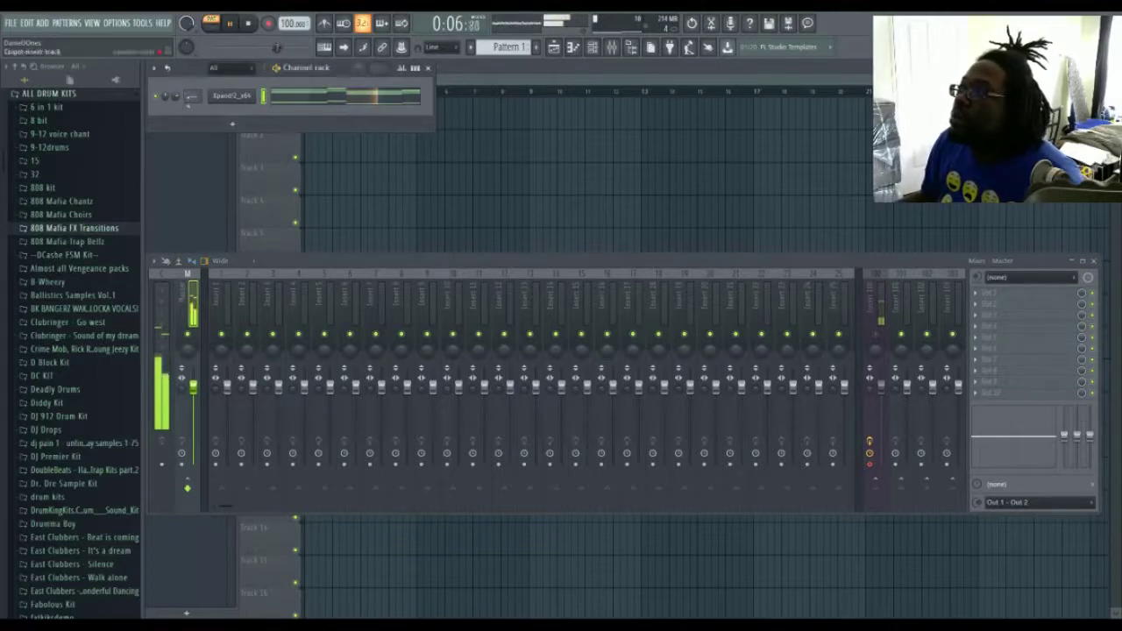
Step: Route the Xpand!2 channel to mixer track 1 and restart playback of the pattern
scroll(187, 96, up, 1)
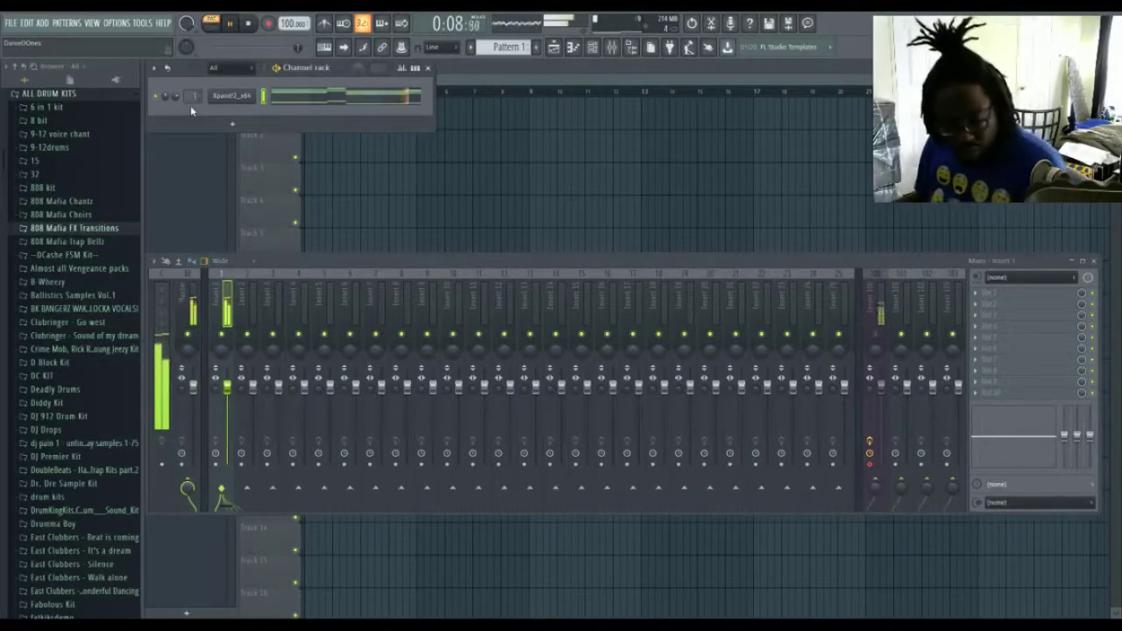
key(space)
key(space)
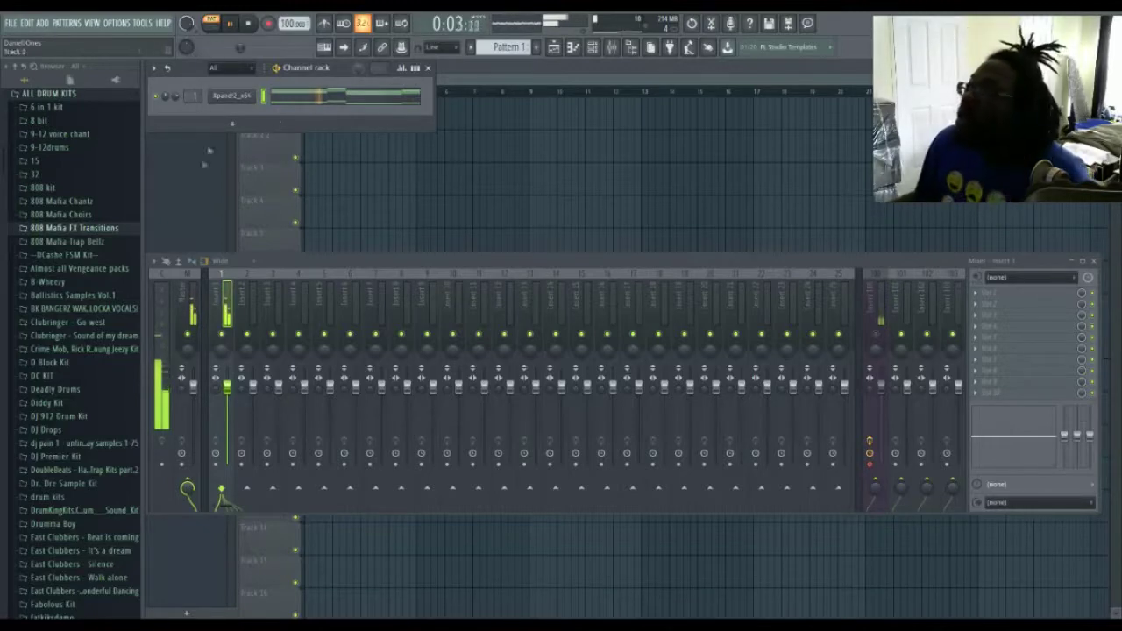
Step: Find vybeBeenOnClap in the Vybe Kit folder and add it as a new channel below Xpand!2
scroll(88, 487, down, 15)
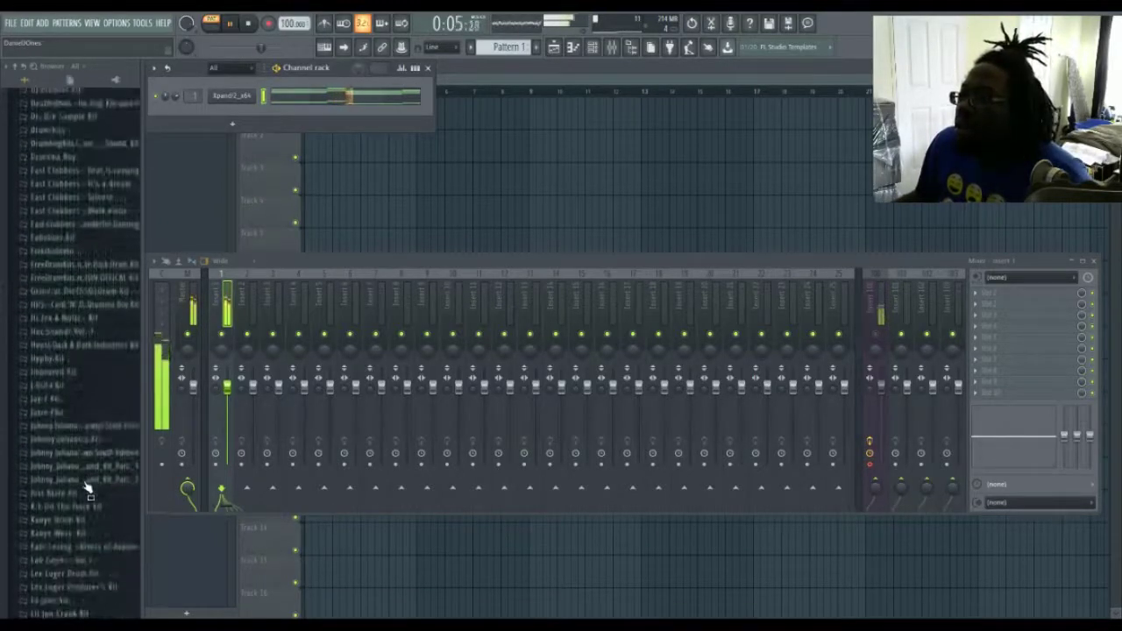
scroll(88, 488, down, 10)
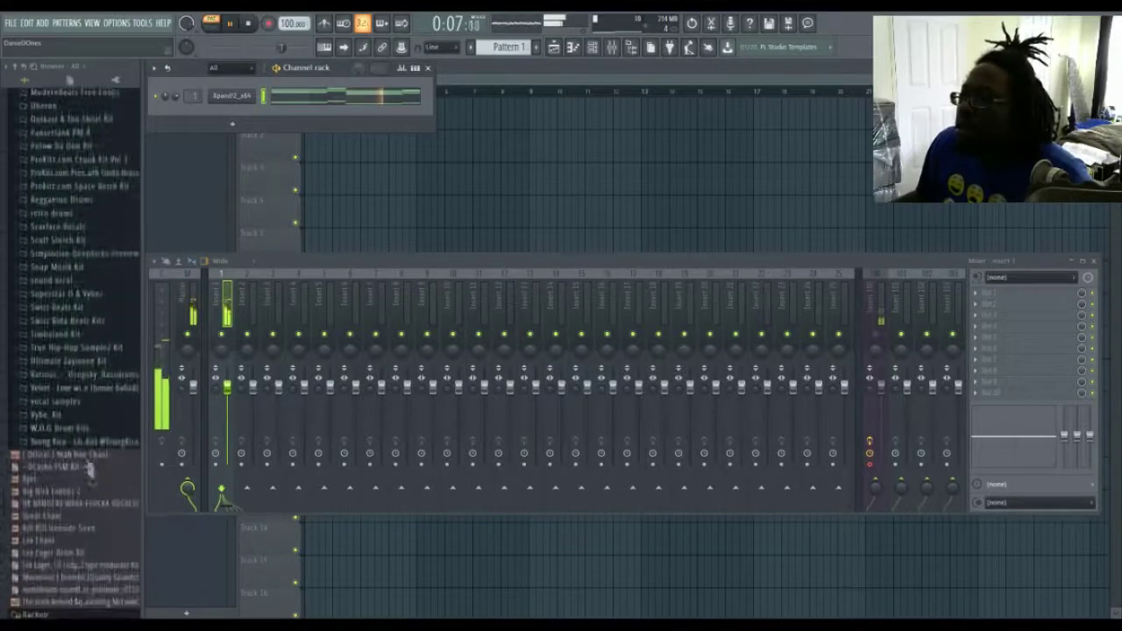
click(64, 415)
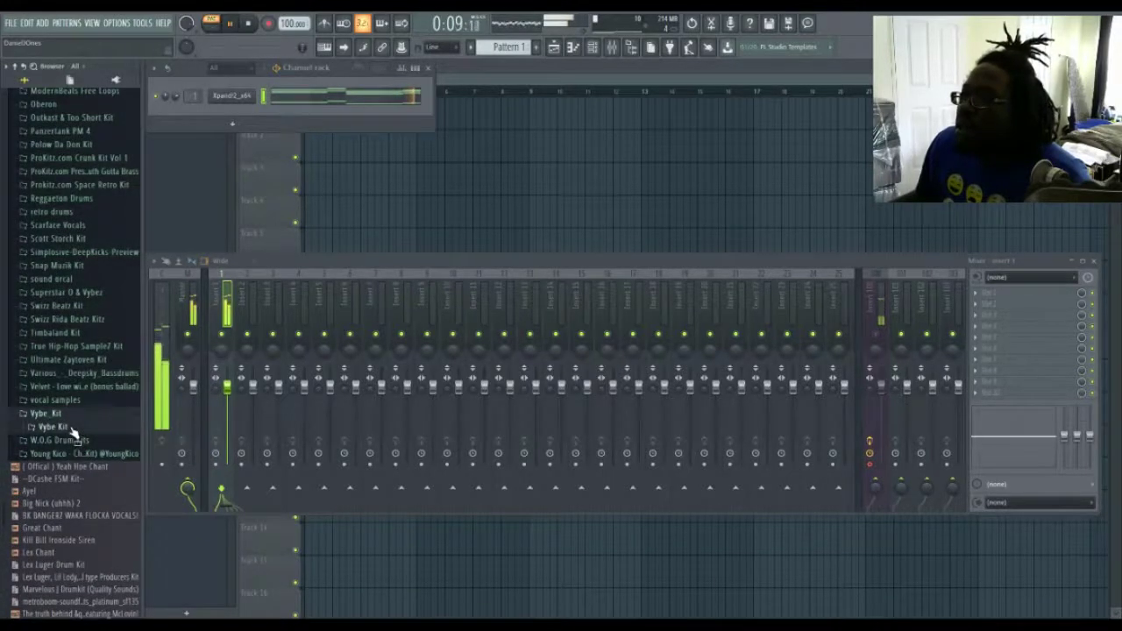
click(71, 427)
scroll(74, 457, down, 5)
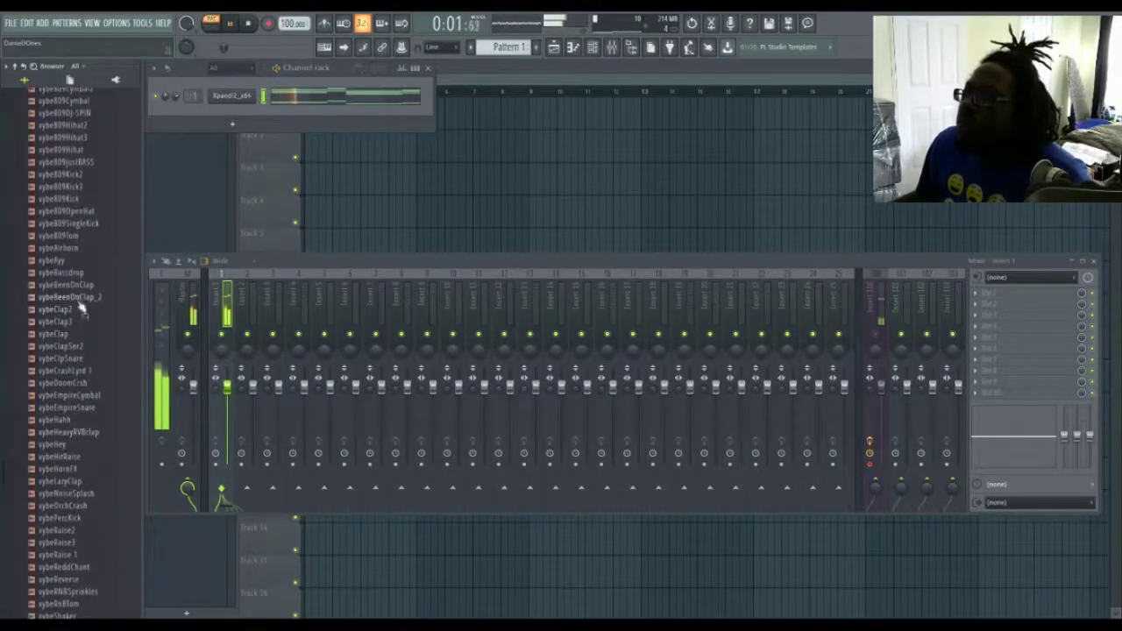
drag(52, 286, 169, 183)
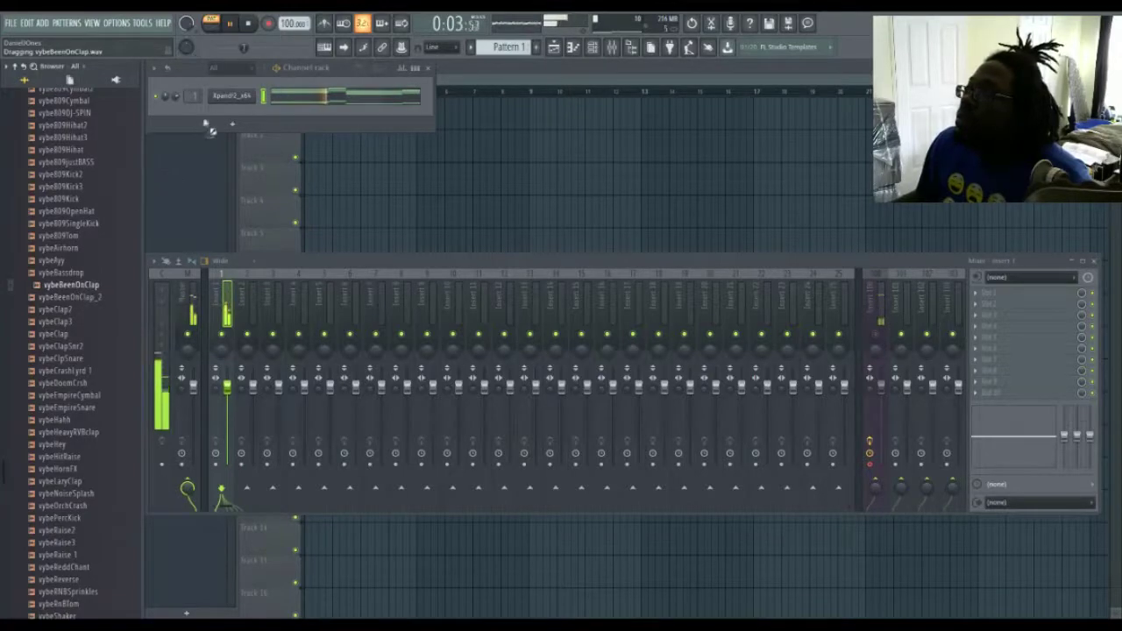
drag(206, 125, 214, 111)
Step: Place a vybeBeenOnClap note at C5 on beat 3 of each of the four bars
click(298, 118)
click(290, 346)
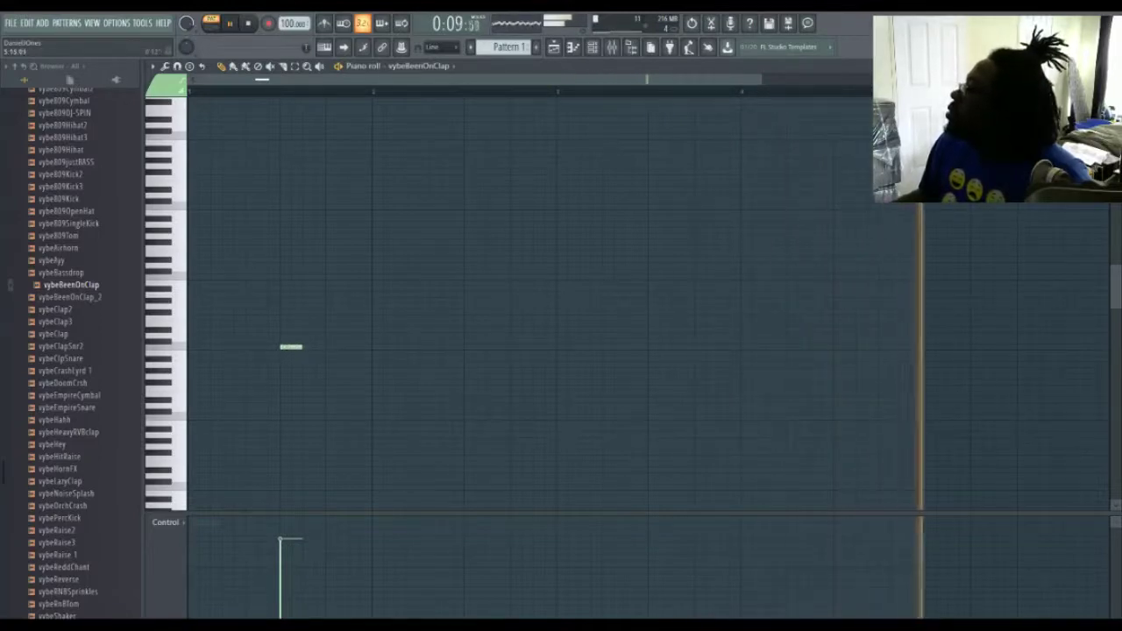
scroll(290, 347, up, 5)
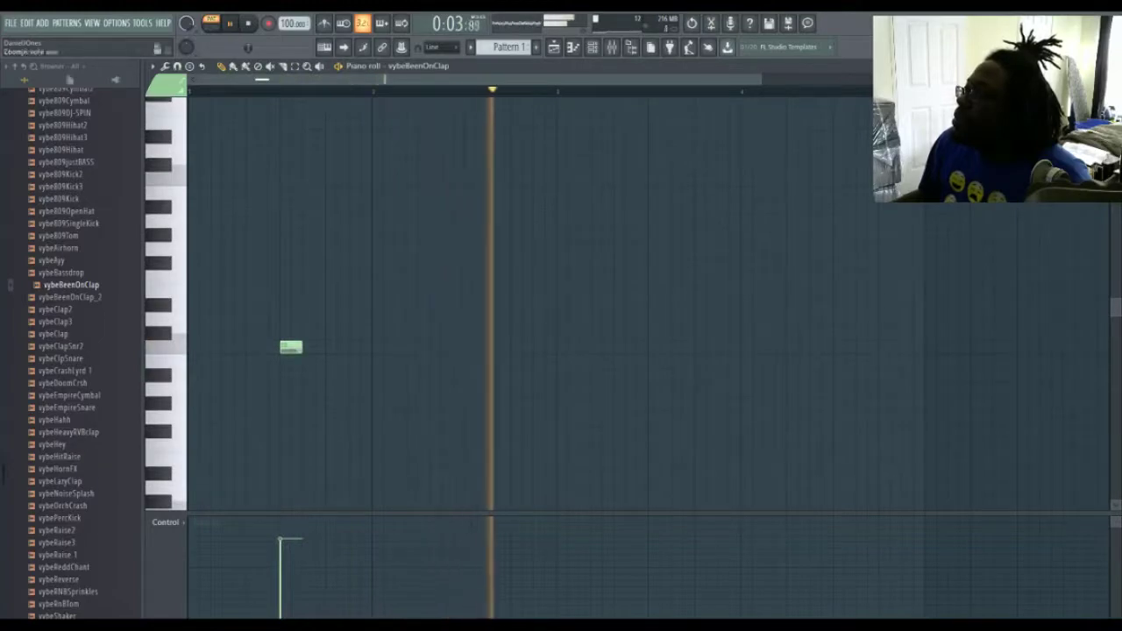
click(470, 348)
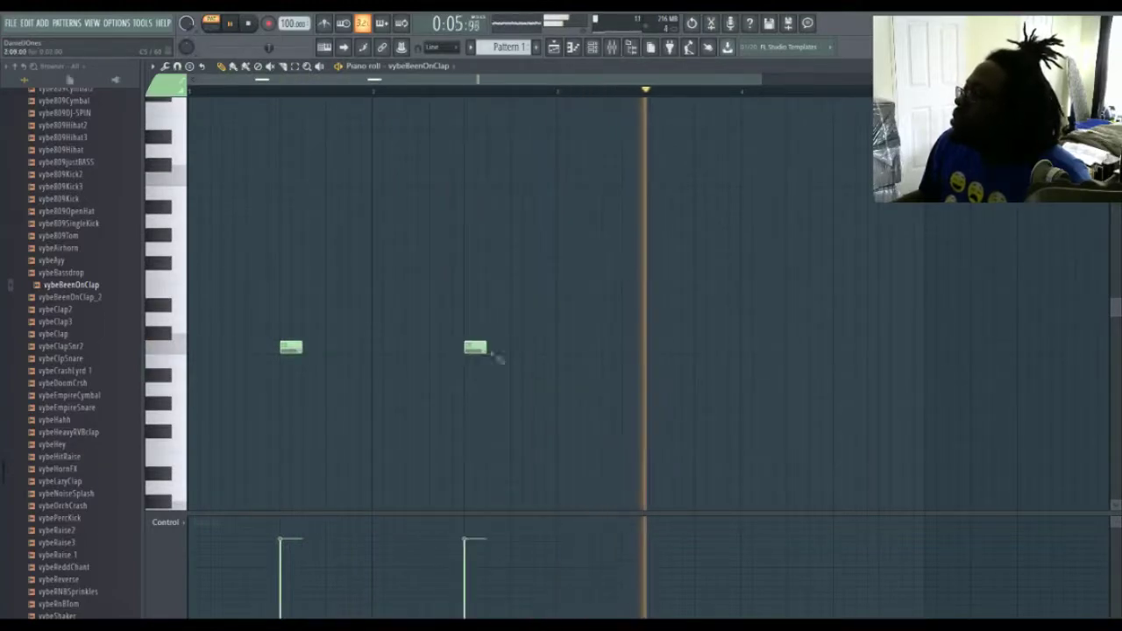
click(656, 348)
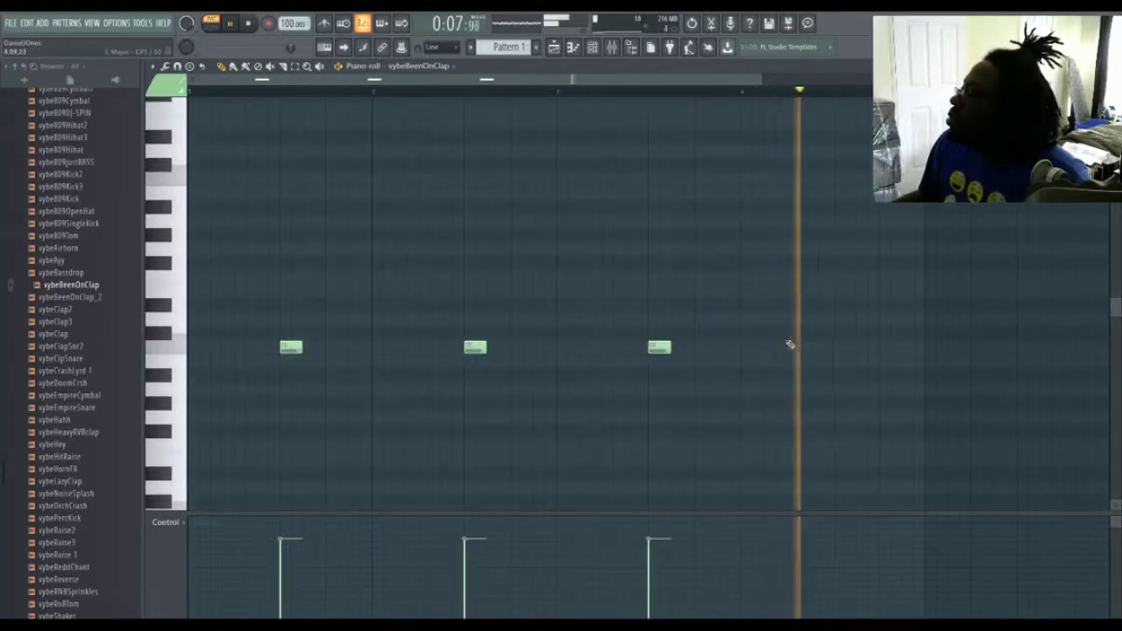
click(839, 348)
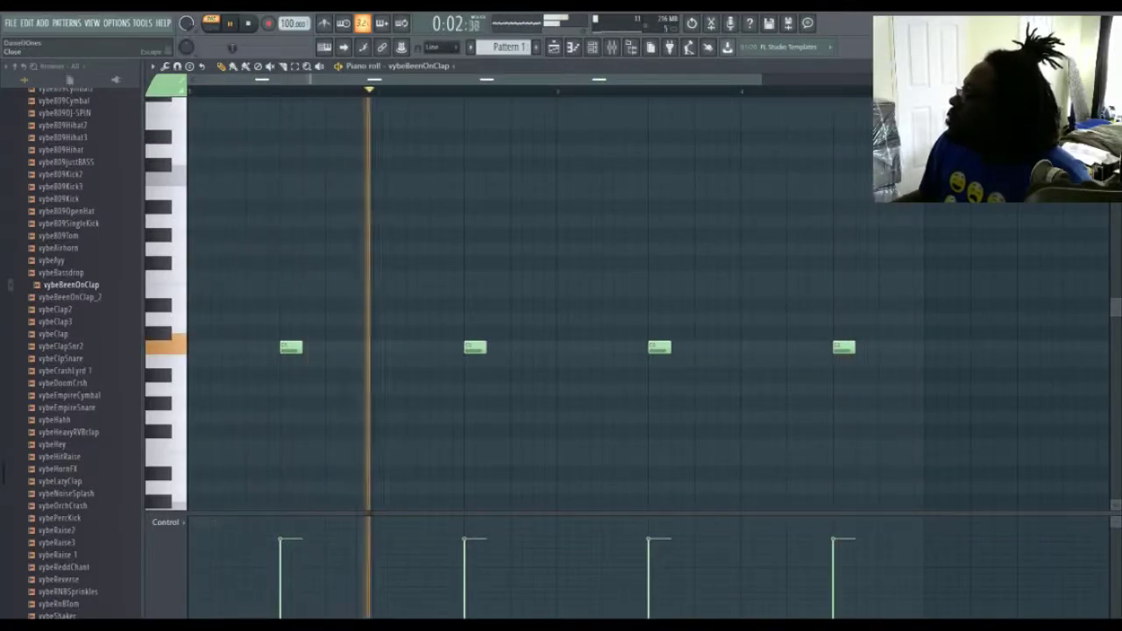
click(1113, 67)
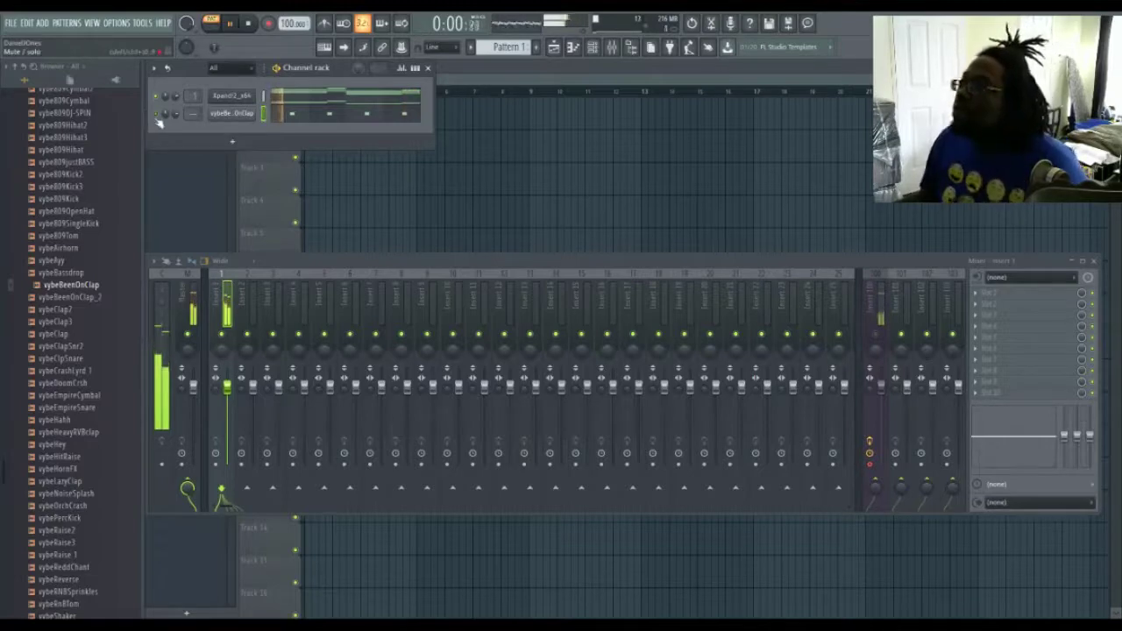
Step: Find vybeSnare1 in the Vybe Kit folder and add it as a new channel below the clap
scroll(90, 450, down, 4)
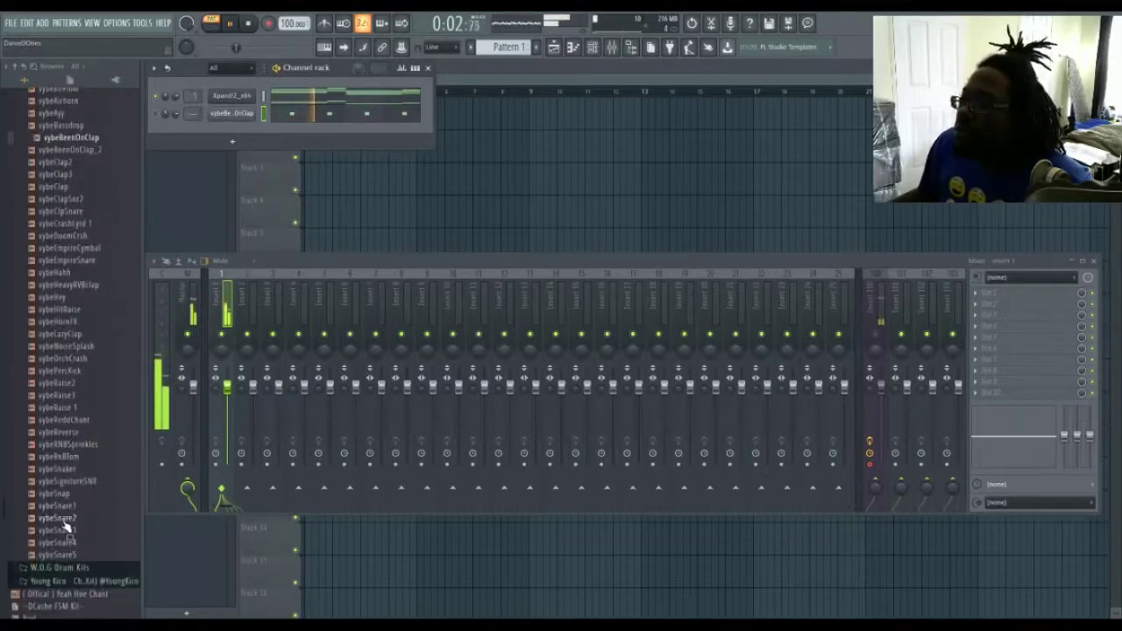
click(71, 508)
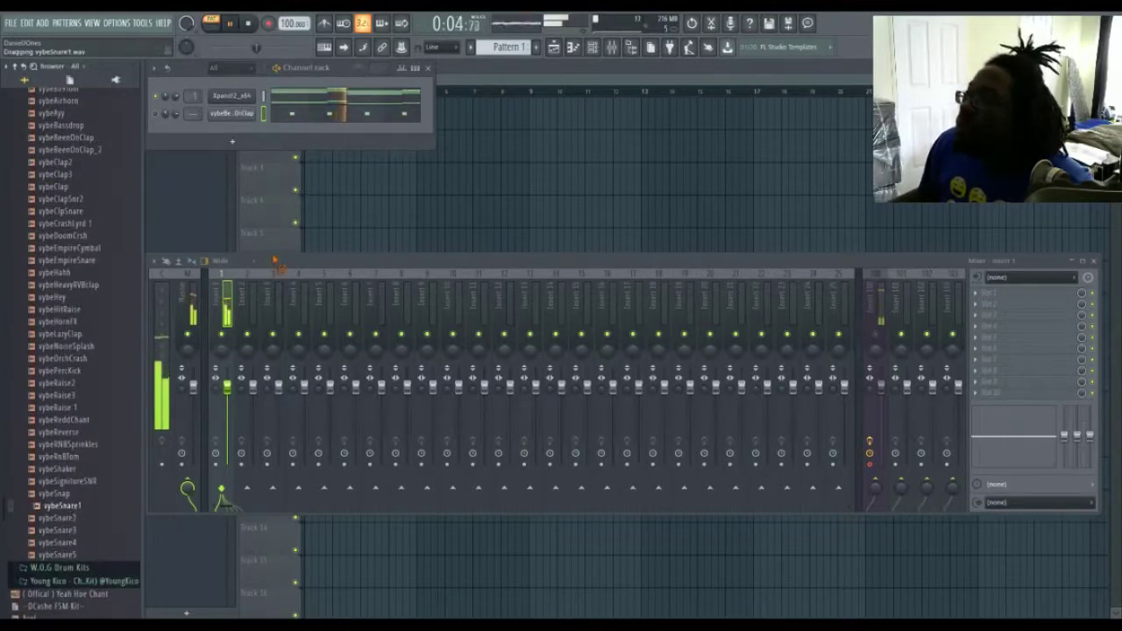
drag(241, 136, 241, 134)
Step: Place vybeSnare1 notes at C5 on beats 2 and 4 of all four bars
click(280, 134)
click(234, 350)
click(327, 349)
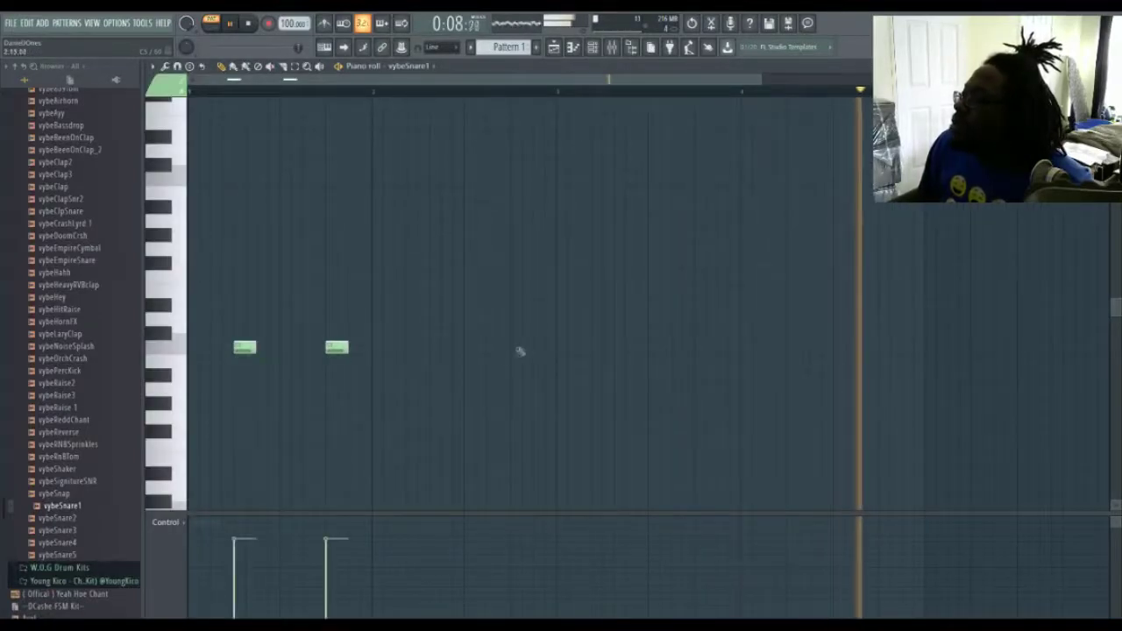
click(422, 348)
click(515, 348)
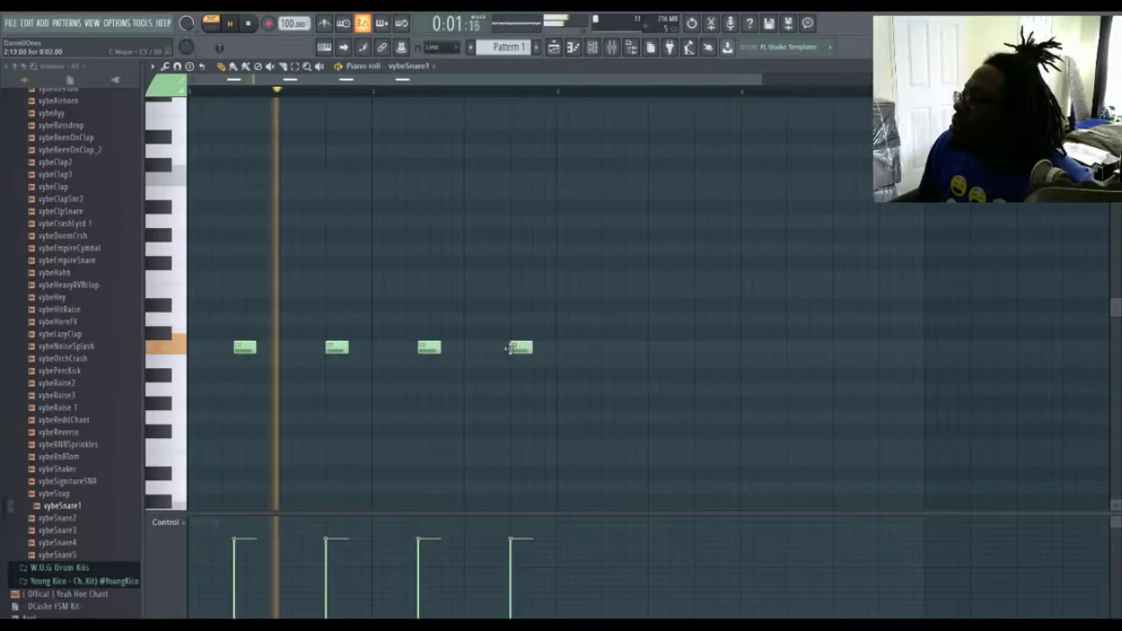
click(607, 348)
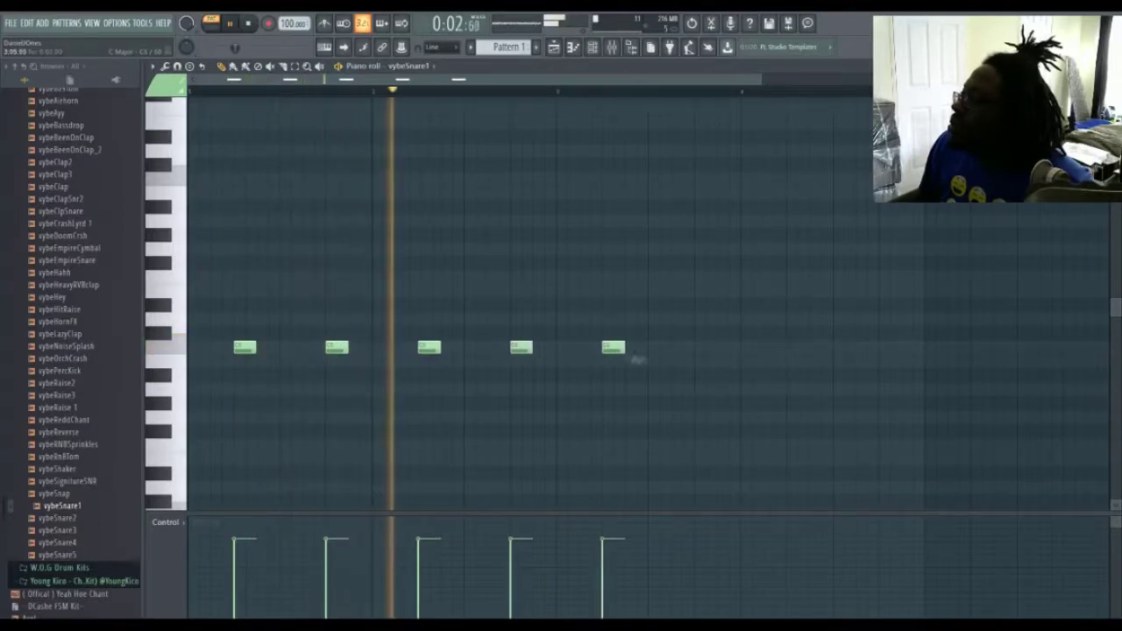
click(698, 348)
click(789, 348)
click(881, 348)
click(1112, 66)
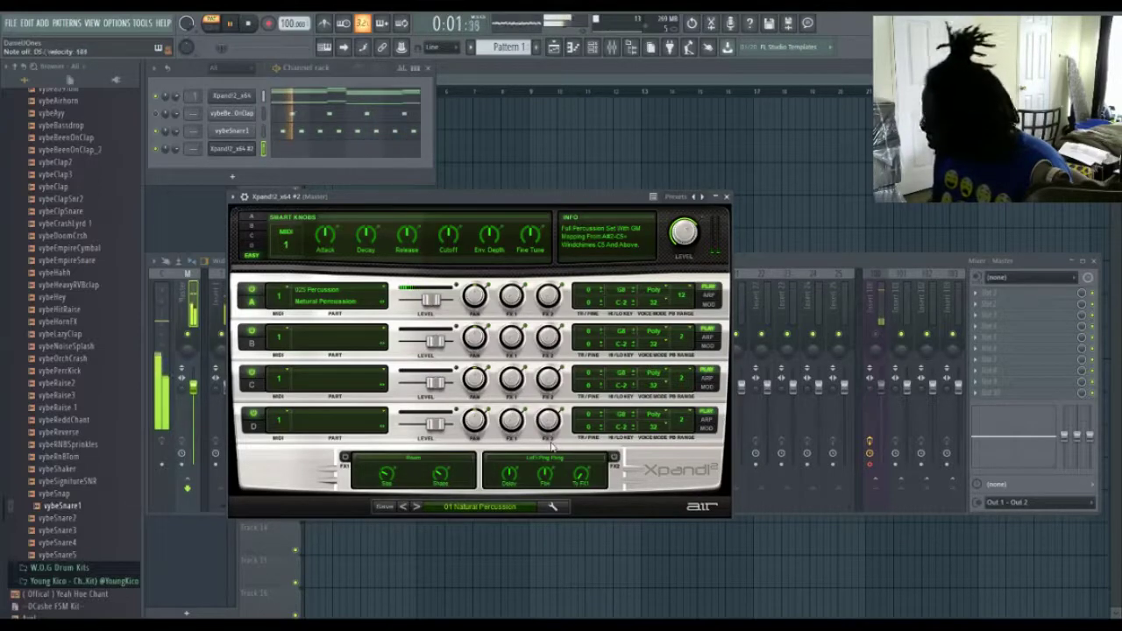
click(388, 148)
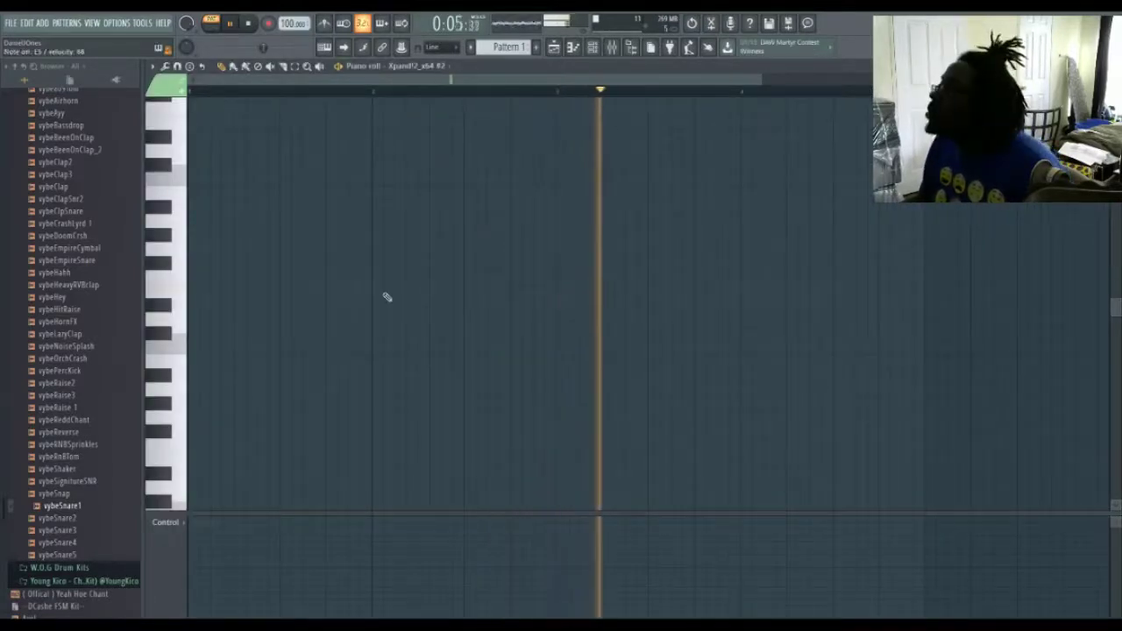
click(864, 291)
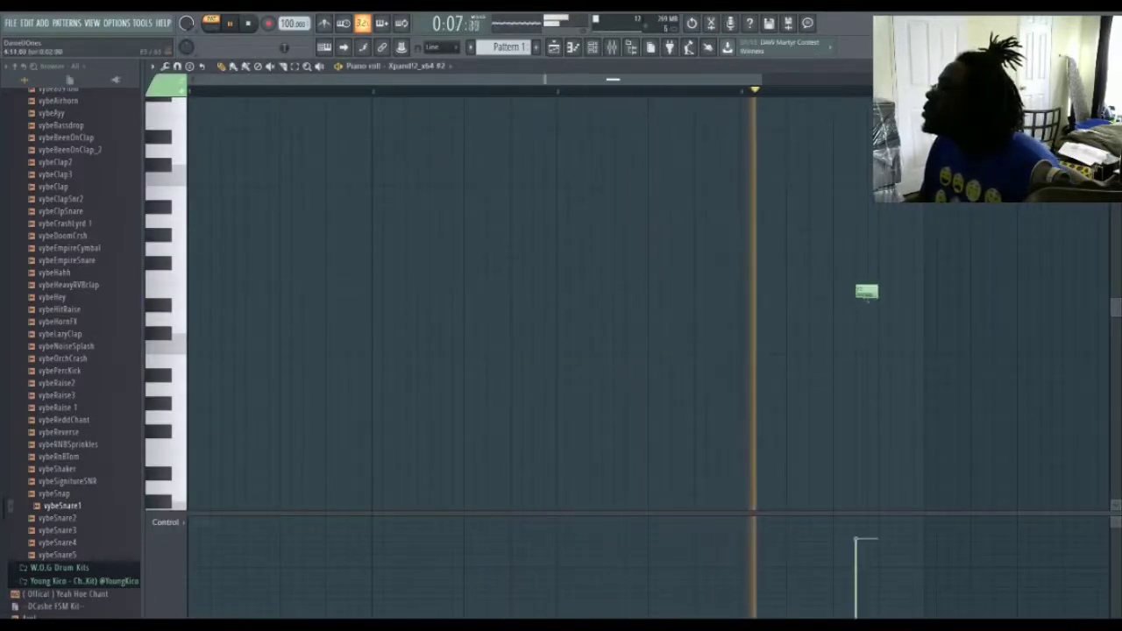
click(872, 291)
click(903, 293)
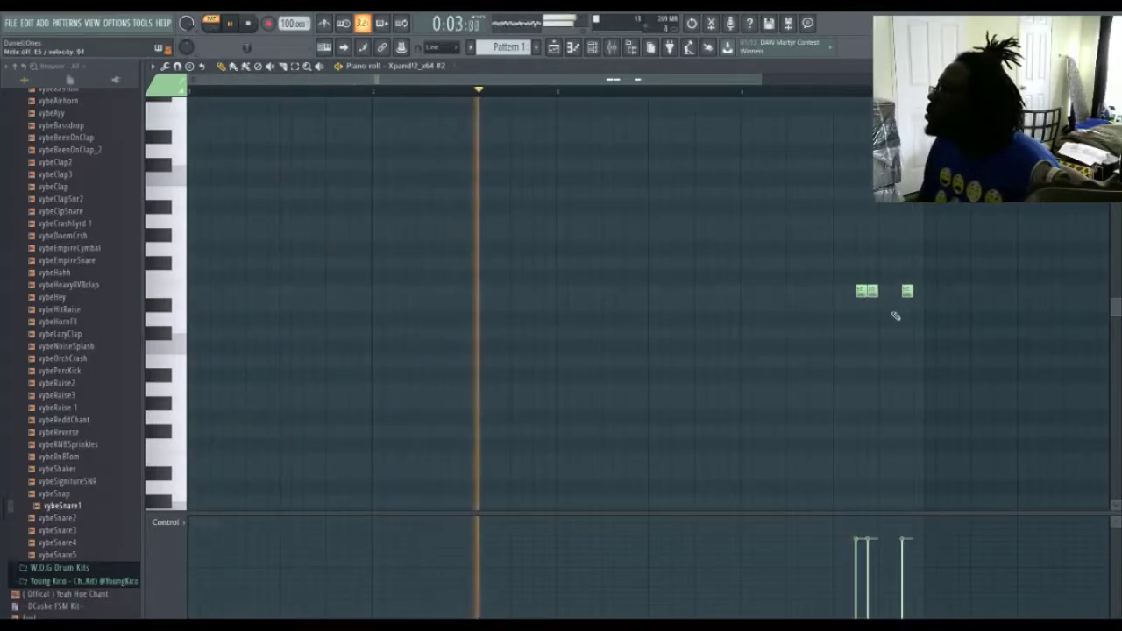
click(820, 291)
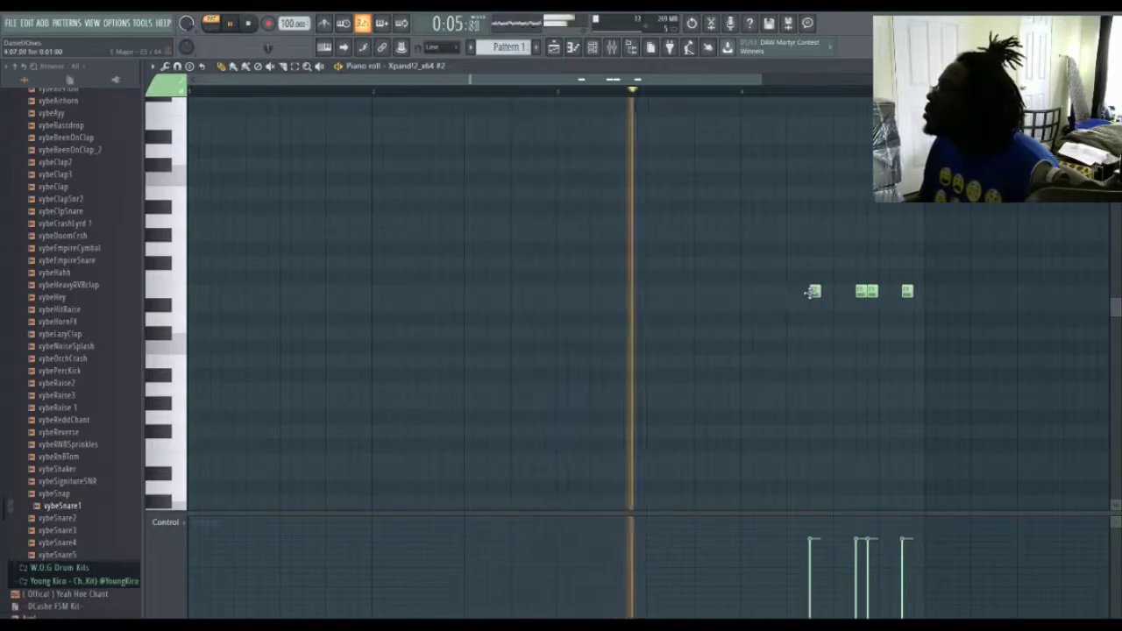
right_click(824, 292)
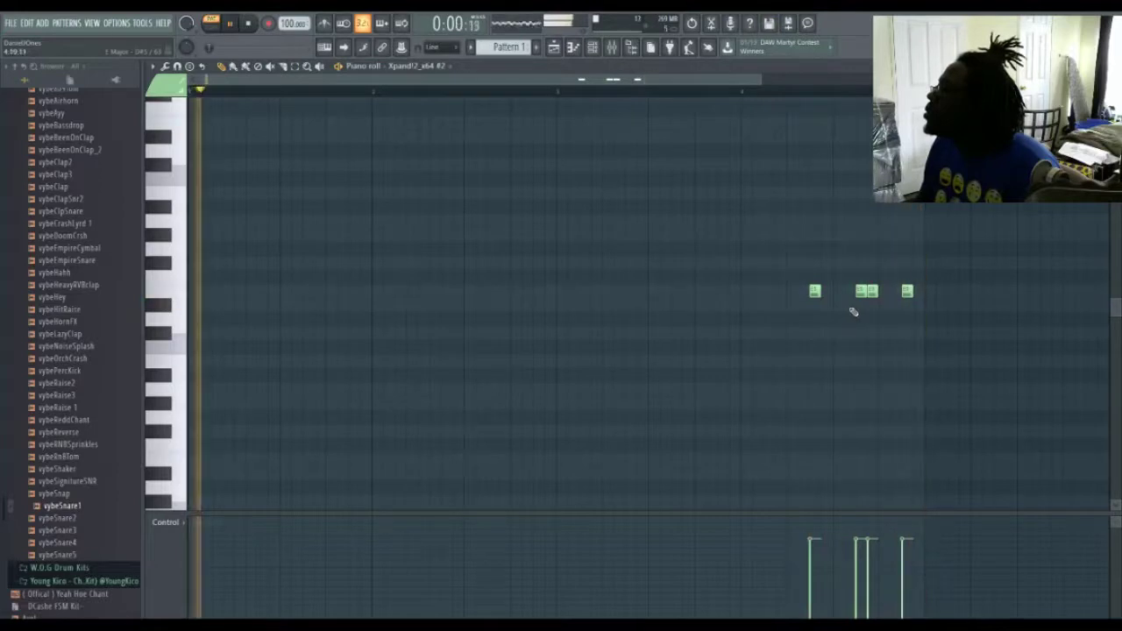
right_click(815, 292)
right_click(861, 292)
right_click(871, 292)
right_click(907, 291)
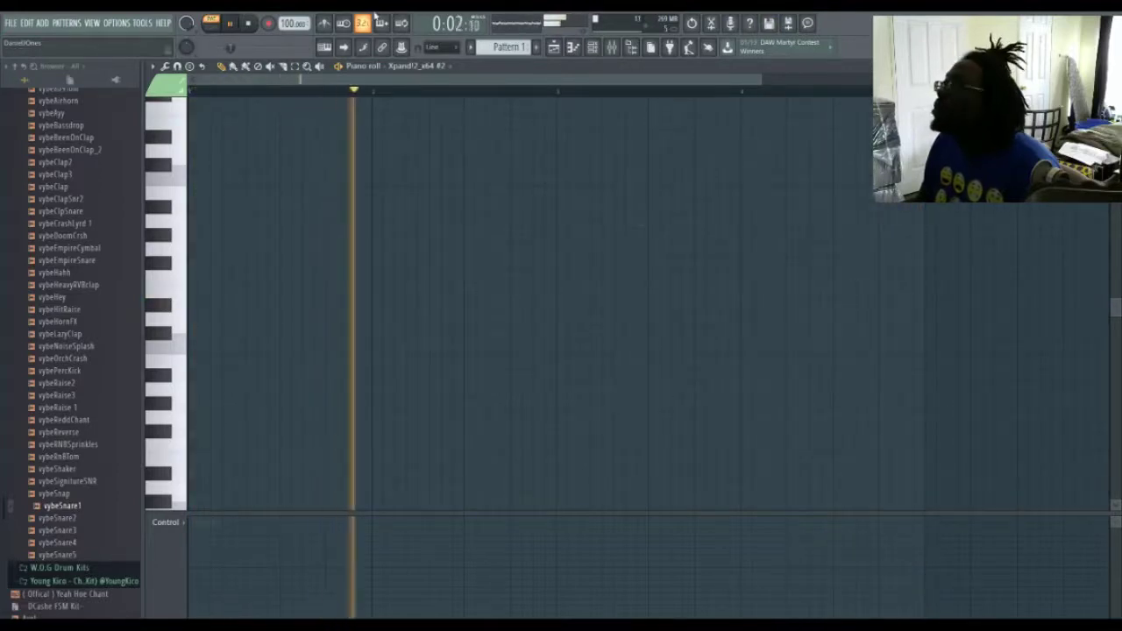
Step: Record a percussion part on the second Xpand!2 channel with three E5 notes late in bar 2 and four in bar 4
click(249, 23)
click(233, 24)
click(268, 24)
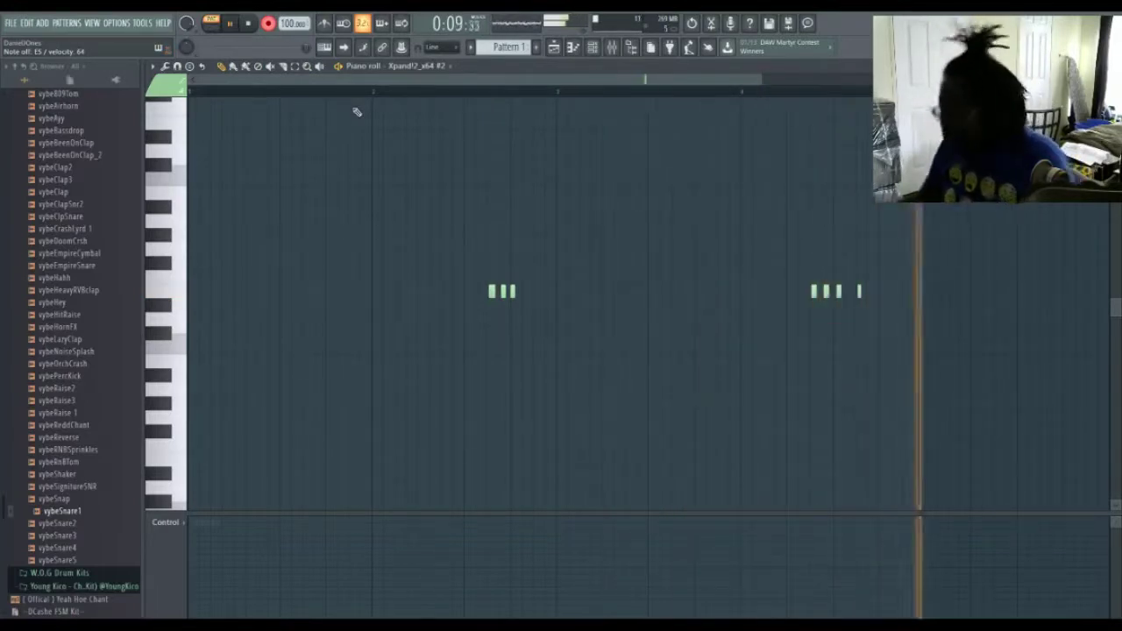
key(space)
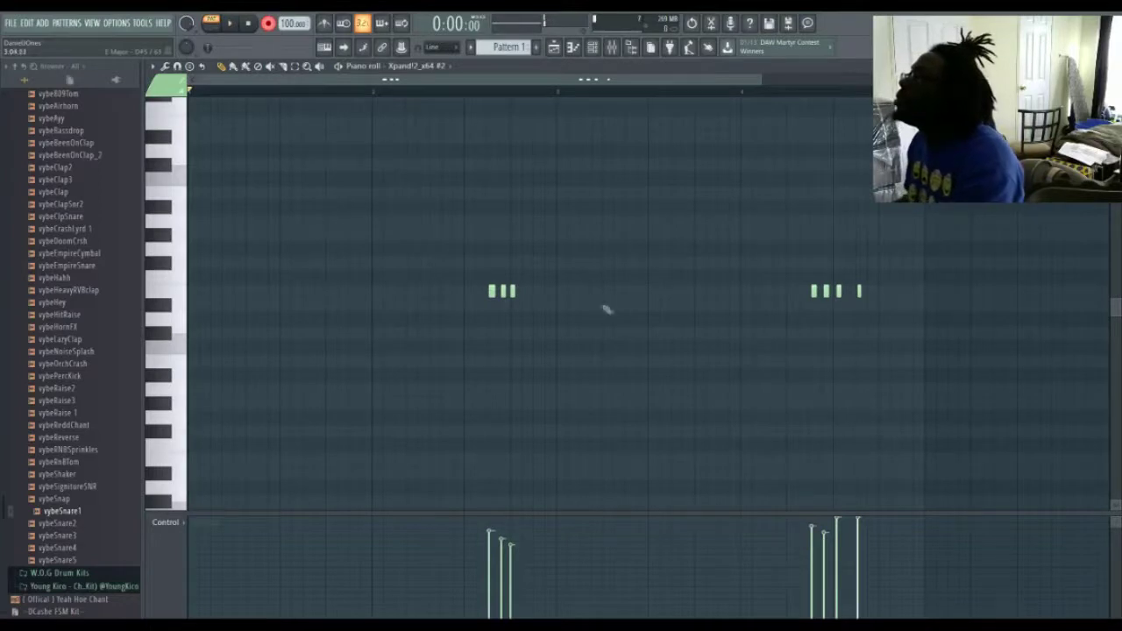
Step: Quantize all the recorded percussion notes, then close the piano roll and the Xpand!2 window
key(ctrl+a)
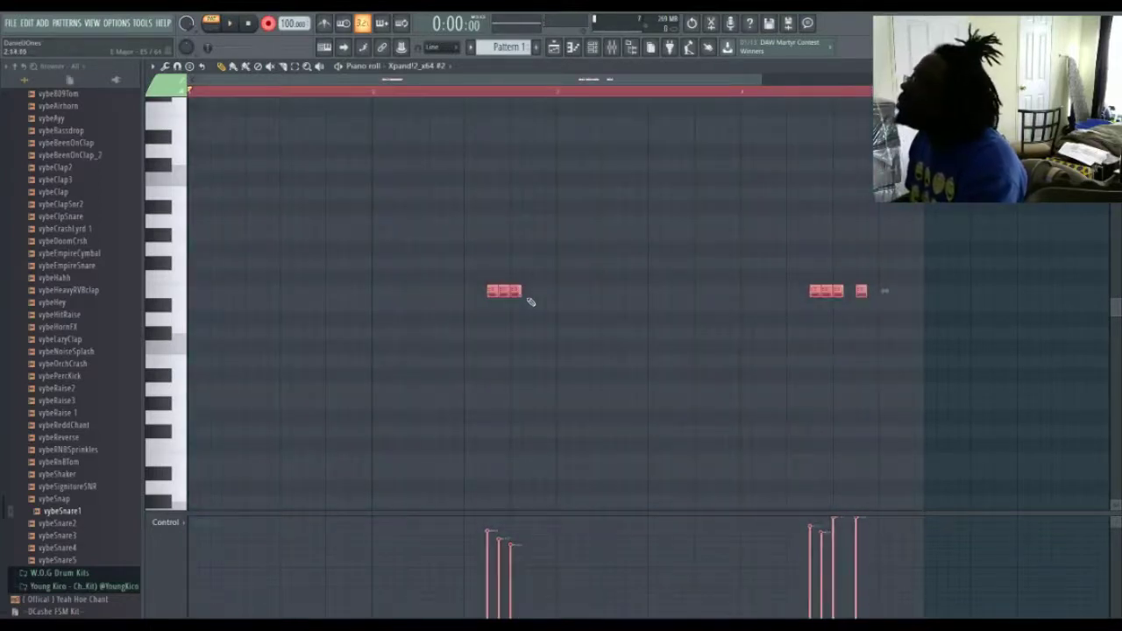
key(space)
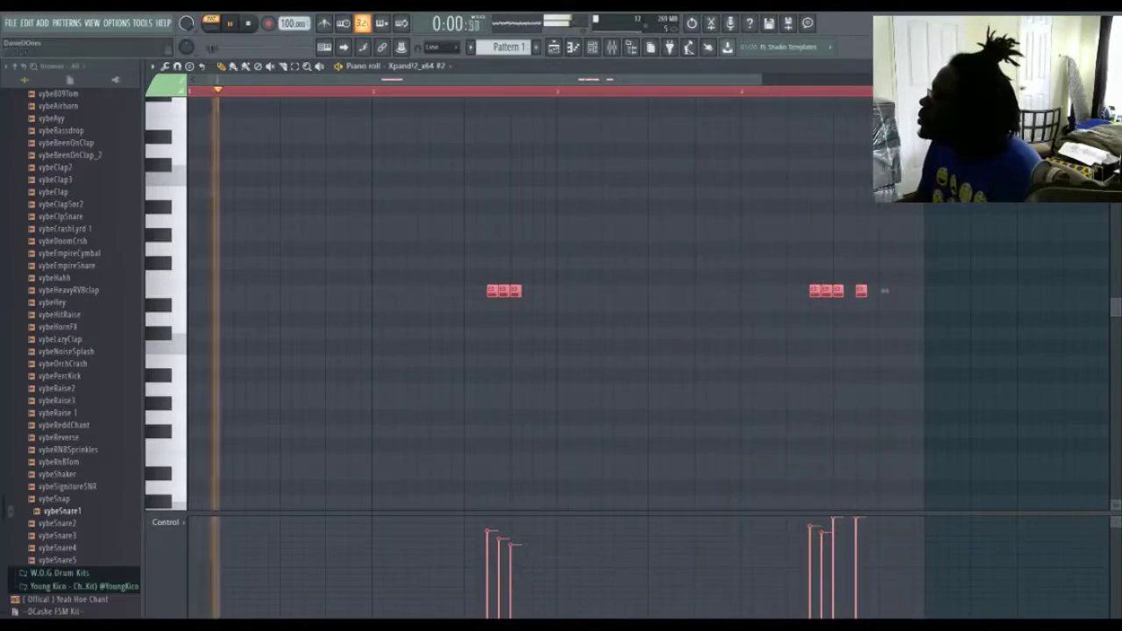
click(1111, 66)
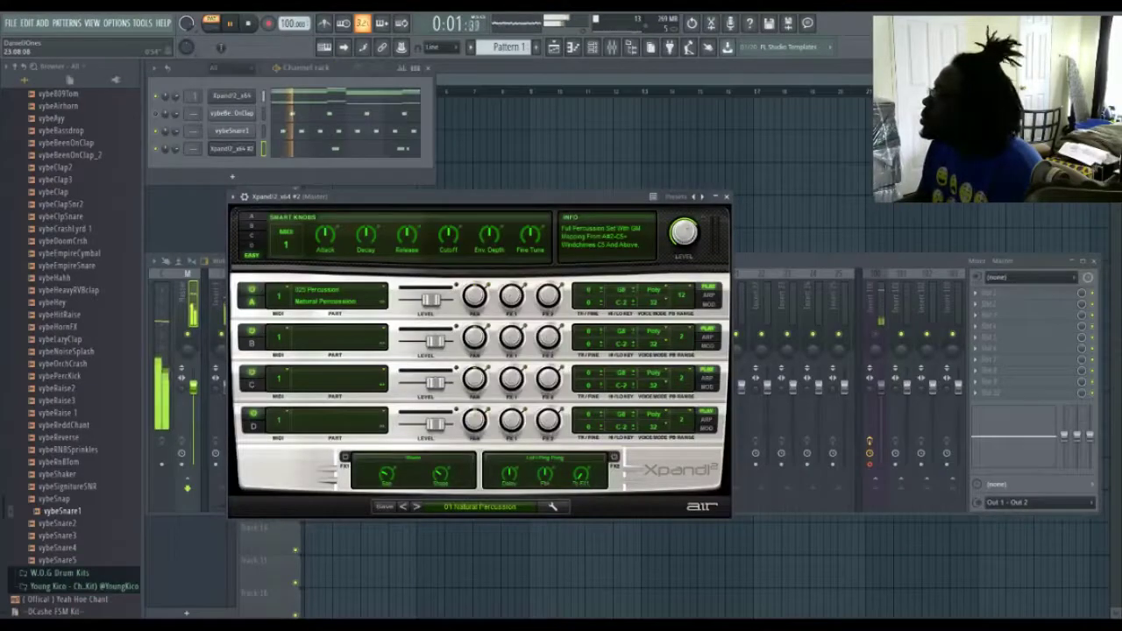
click(725, 197)
Step: Add a third Xpand!2 channel with the +12 Pizz Arp preset and record a G5, A#5, C6 arpeggio melody into Pattern 1
click(231, 179)
click(251, 401)
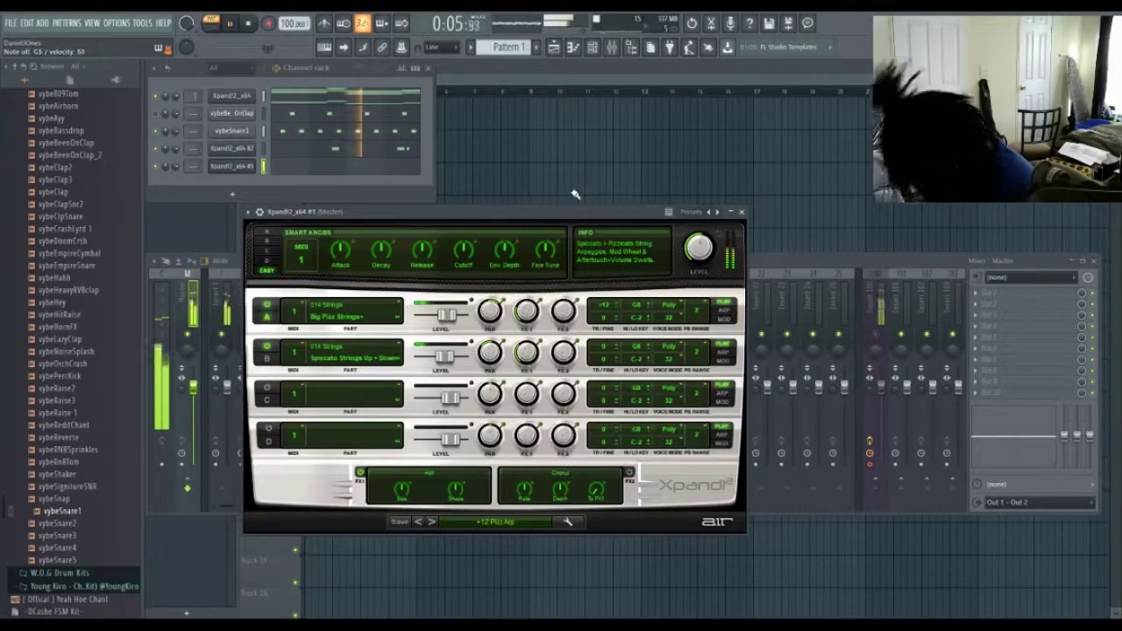
click(250, 24)
click(230, 24)
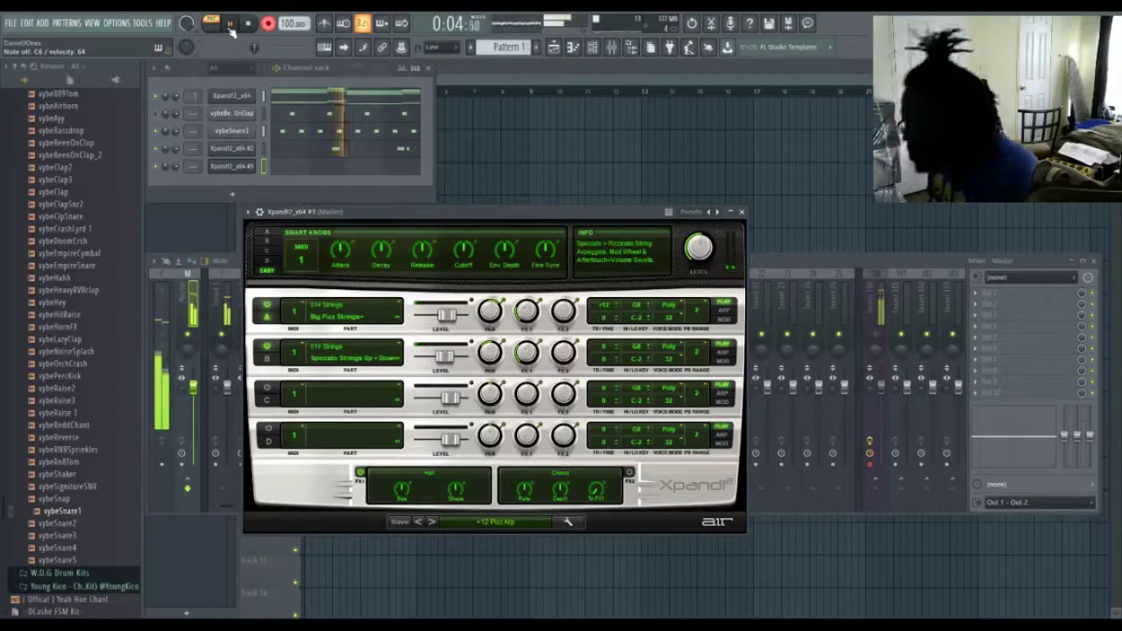
click(230, 28)
click(231, 28)
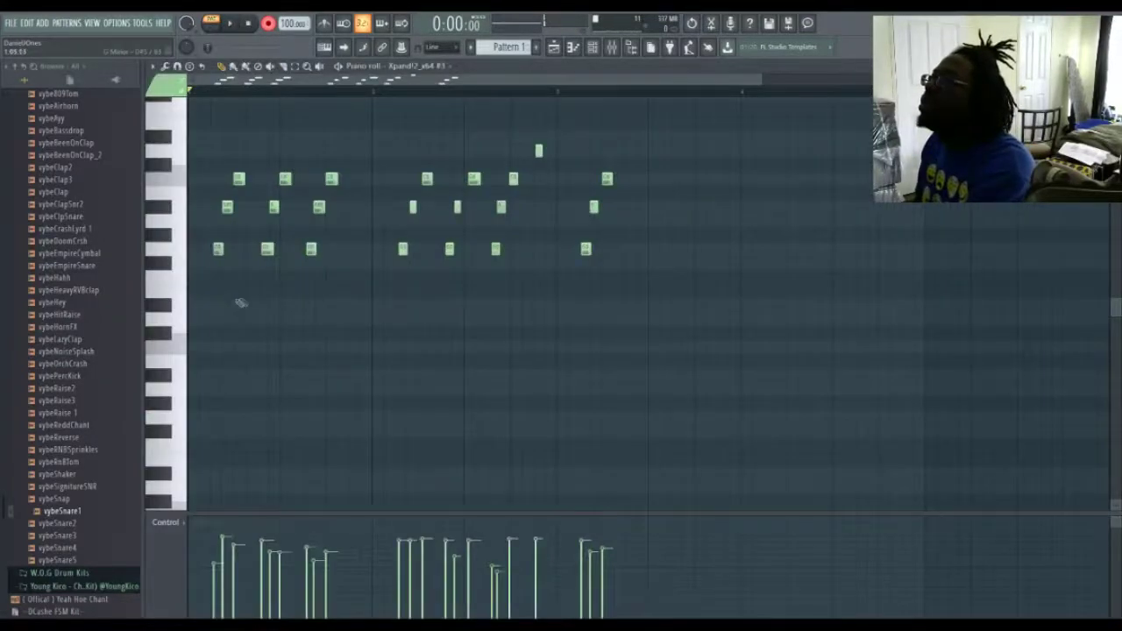
Step: Nudge the off-grid G5 and C6 notes at the start of bar 1 earlier onto the grid
scroll(240, 302, up, 2)
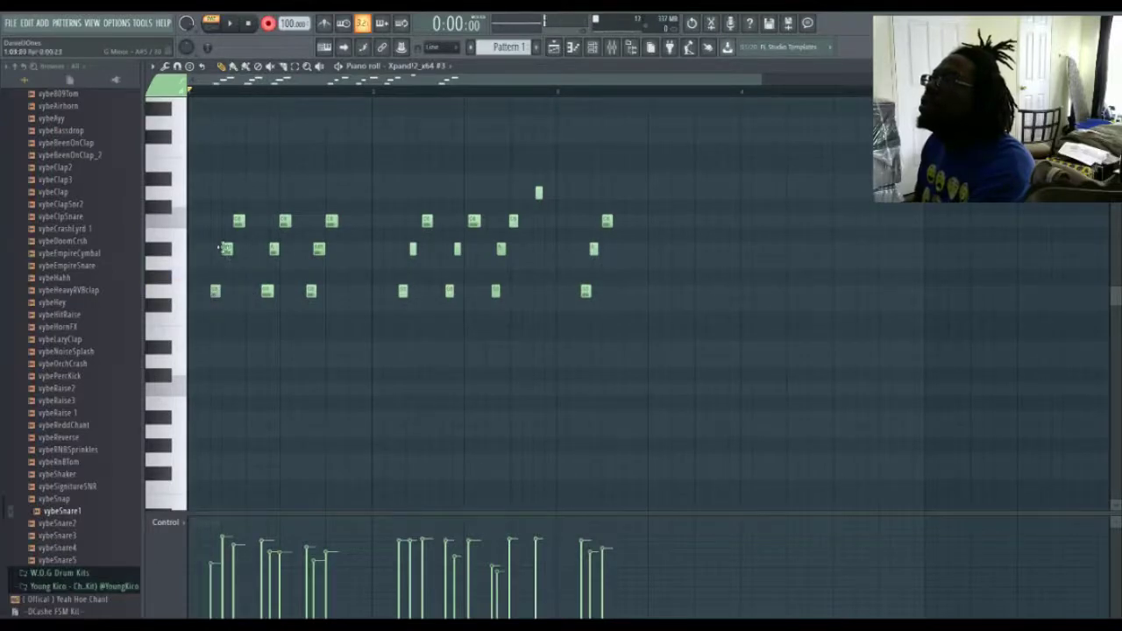
drag(236, 222, 237, 220)
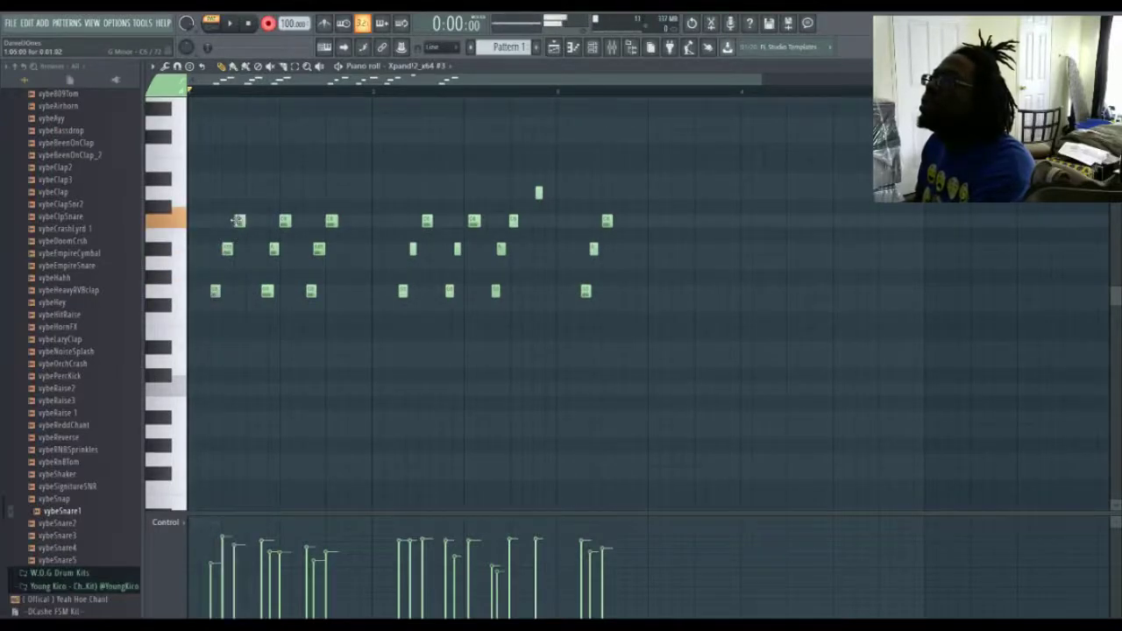
key(space)
key(space)
drag(265, 291, 260, 291)
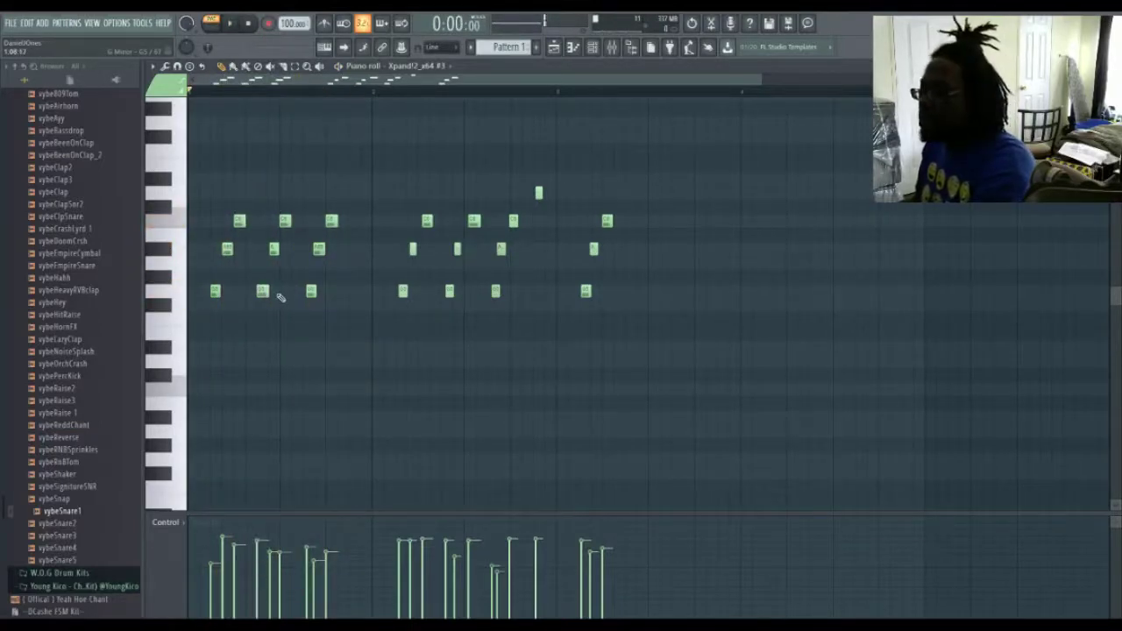
Step: Quantize all the recorded arpeggio notes and play back the pattern
key(ctrl+a)
key(ctrl+q)
click(353, 279)
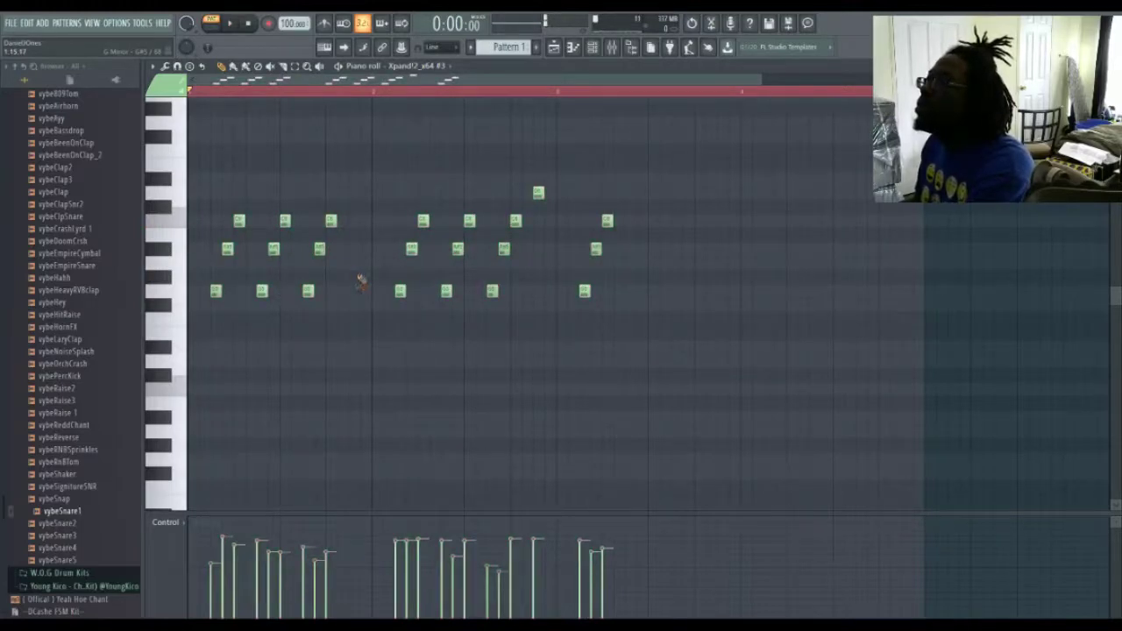
key(space)
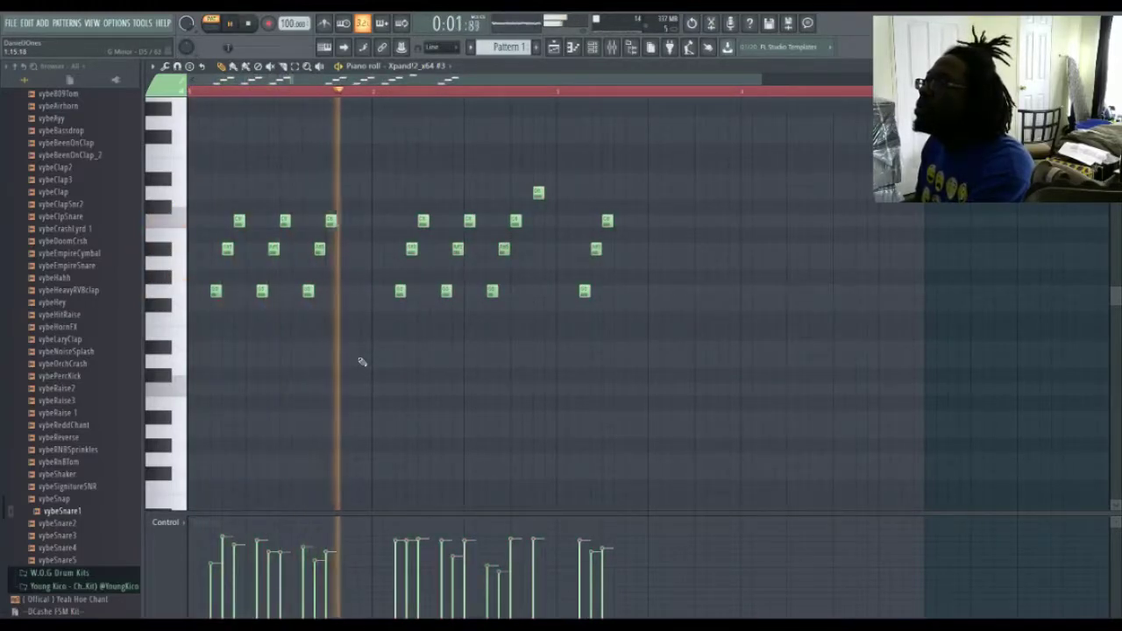
Step: Delete the three arpeggio notes G5, A#5 and C6 at the start of bar 3 and stop playback
right_click(584, 291)
right_click(596, 250)
right_click(608, 222)
key(space)
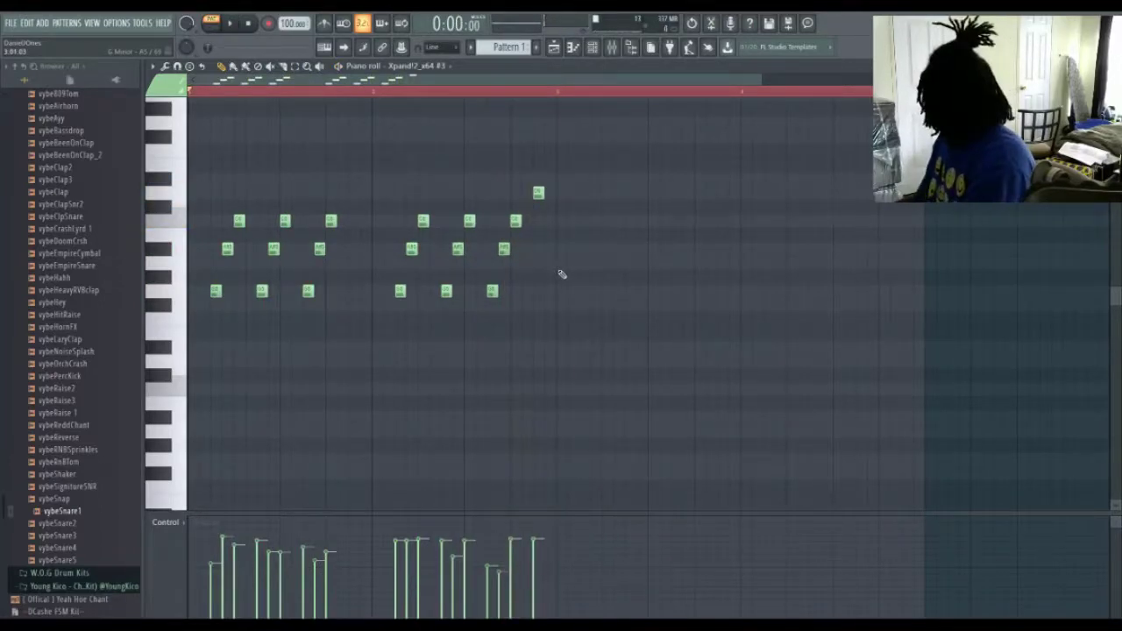
Step: Duplicate the two-bar arpeggio phrase directly behind the original, removing the copy placed after bar 4
key(ctrl+b)
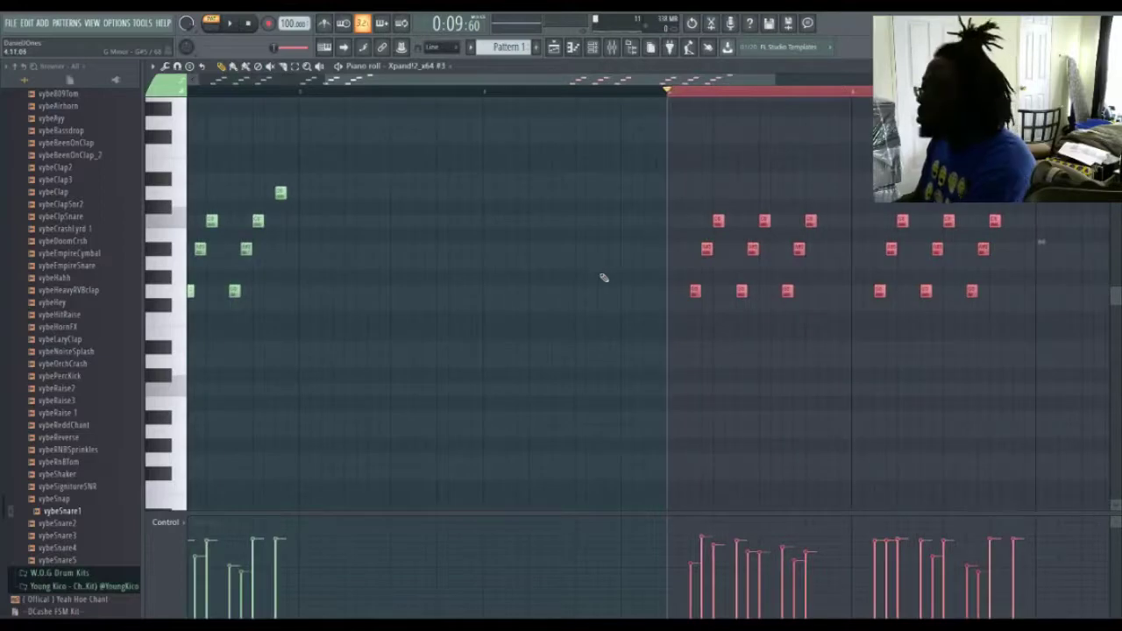
key(Delete)
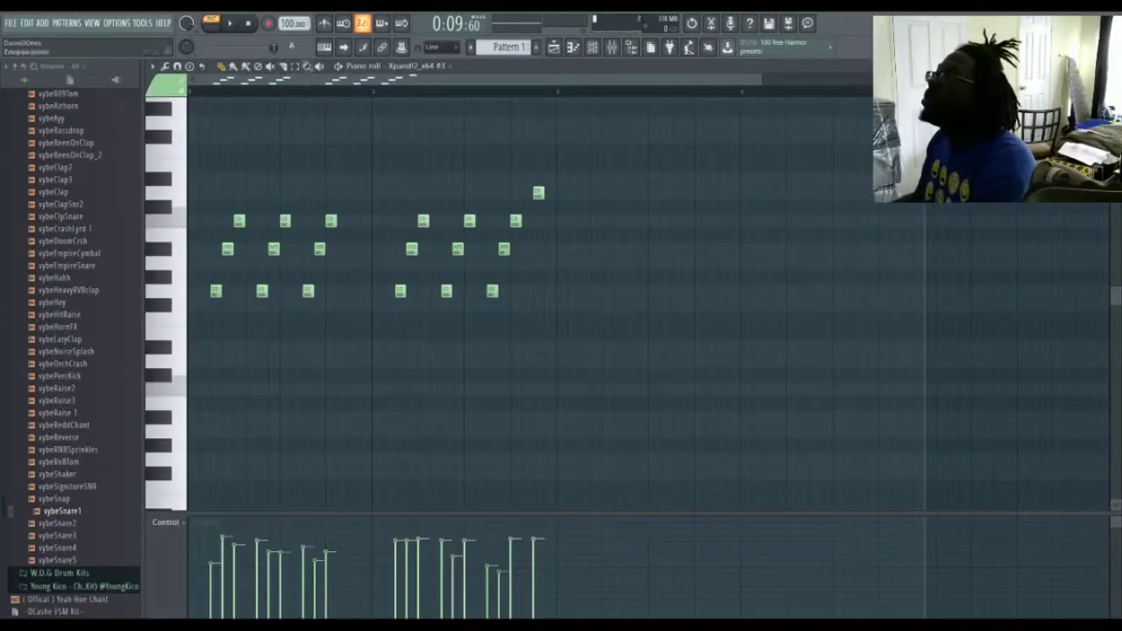
key(ctrl+b)
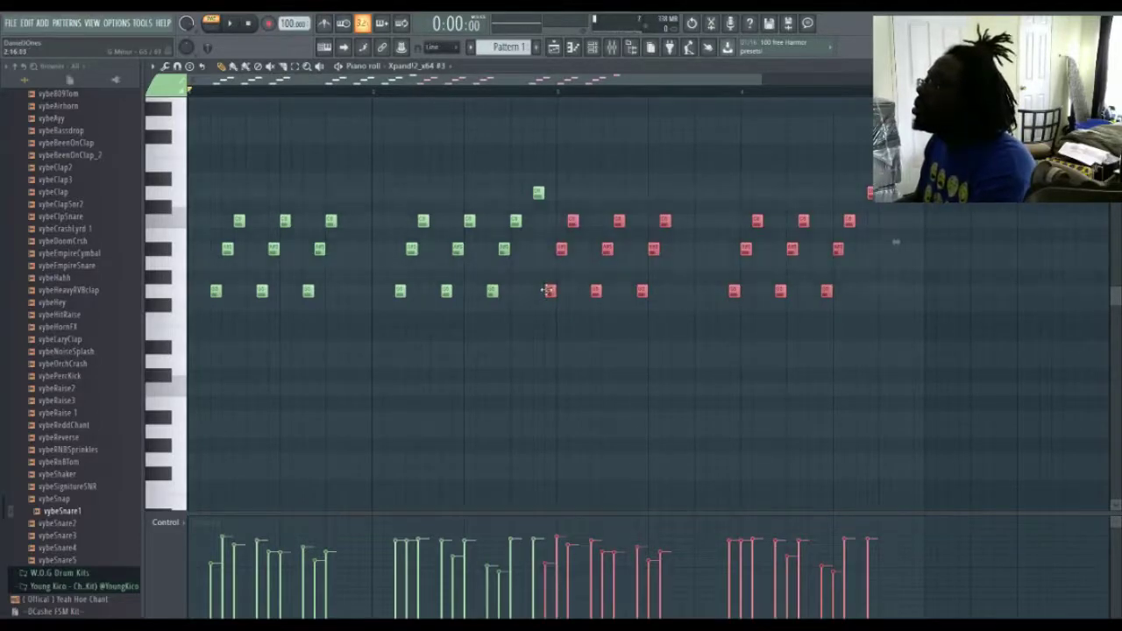
Step: Shift the duplicated arpeggio phrase later so it starts just after the bar 3 line at the same offset as the original
drag(547, 290, 561, 292)
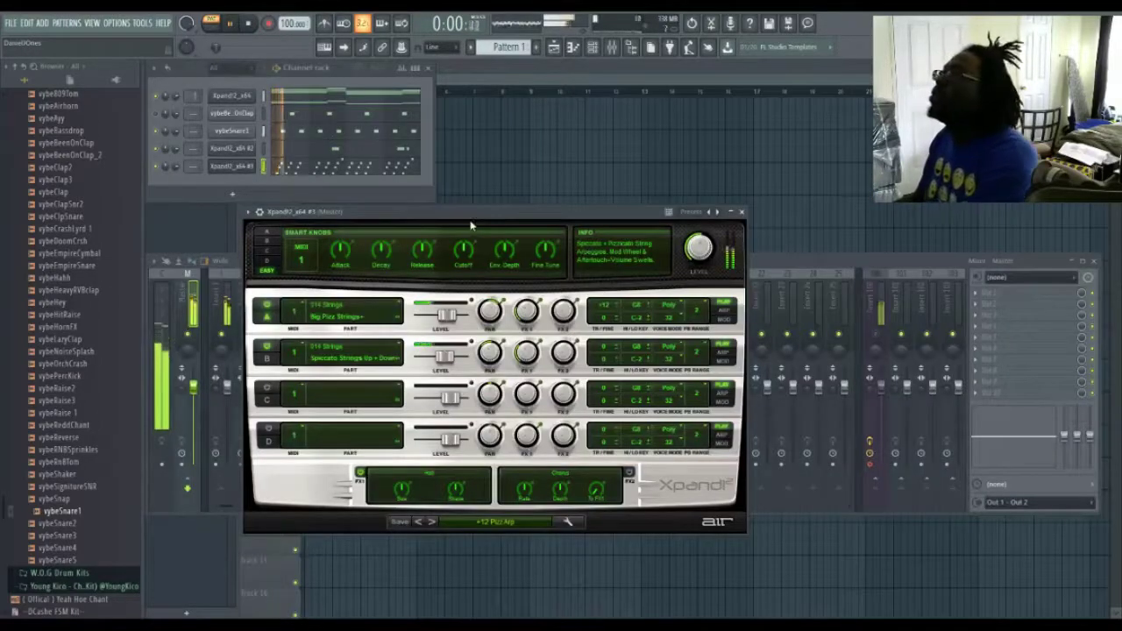
click(741, 211)
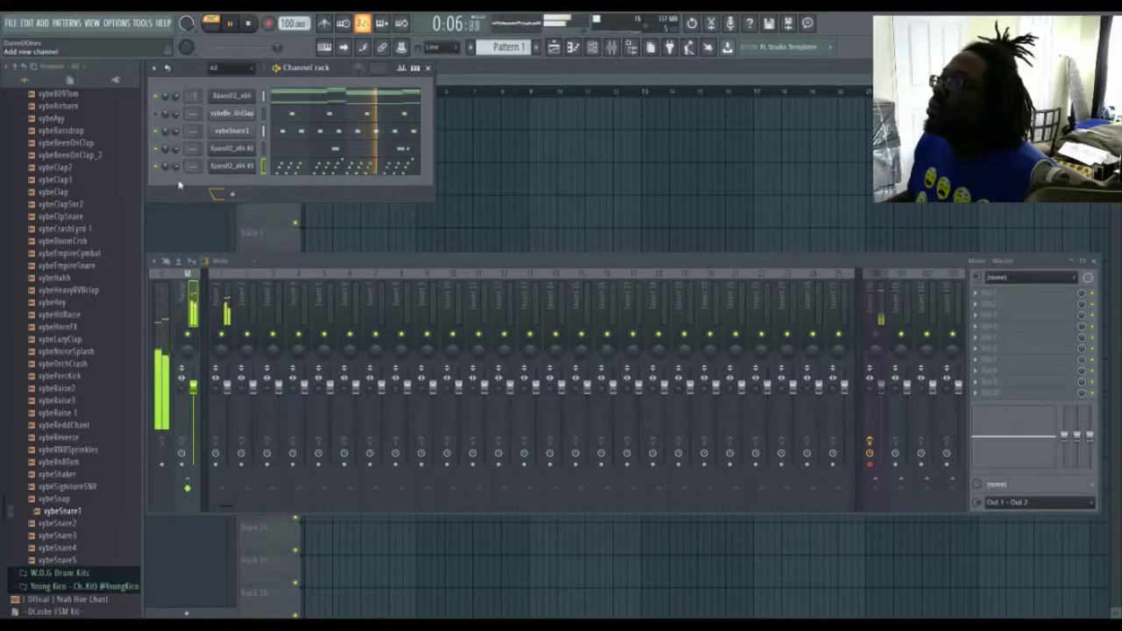
click(291, 168)
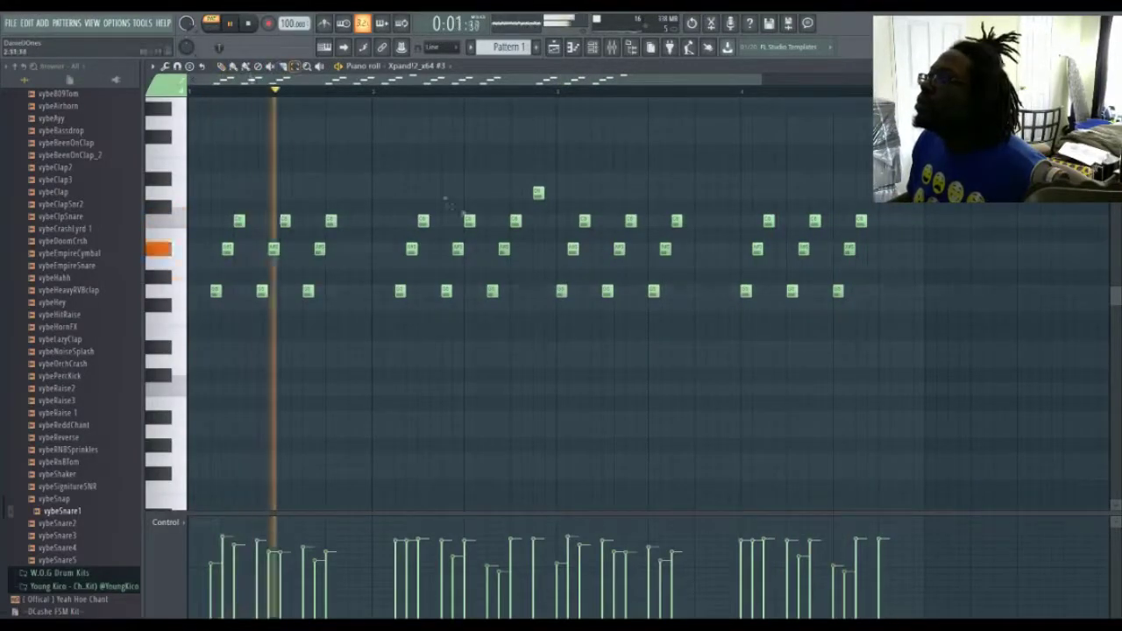
drag(550, 311, 884, 163)
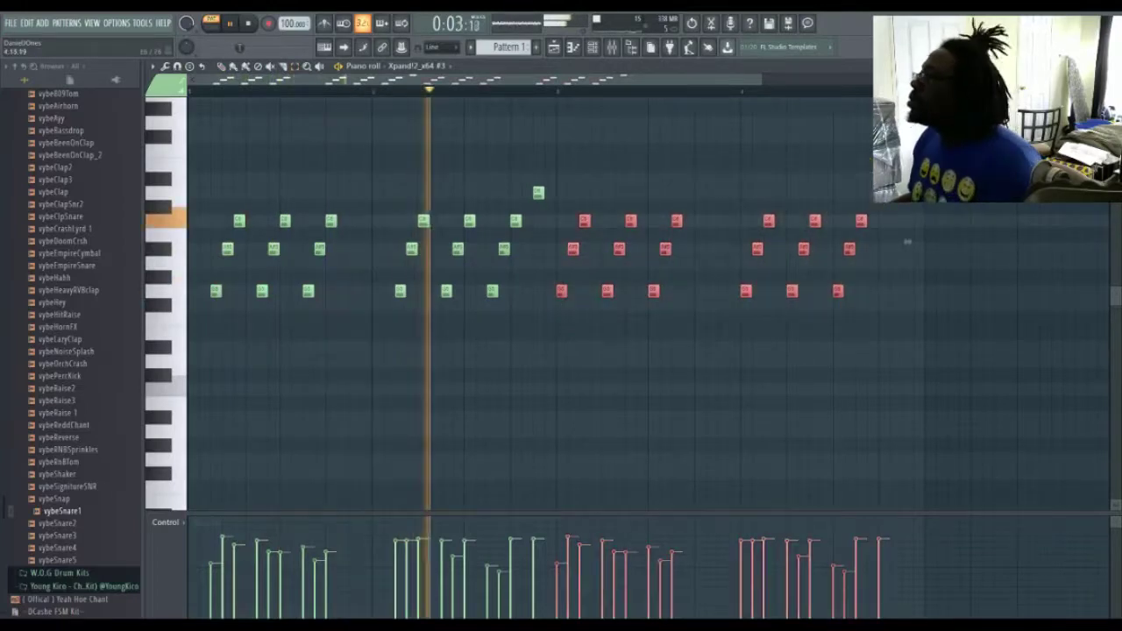
drag(907, 241, 931, 241)
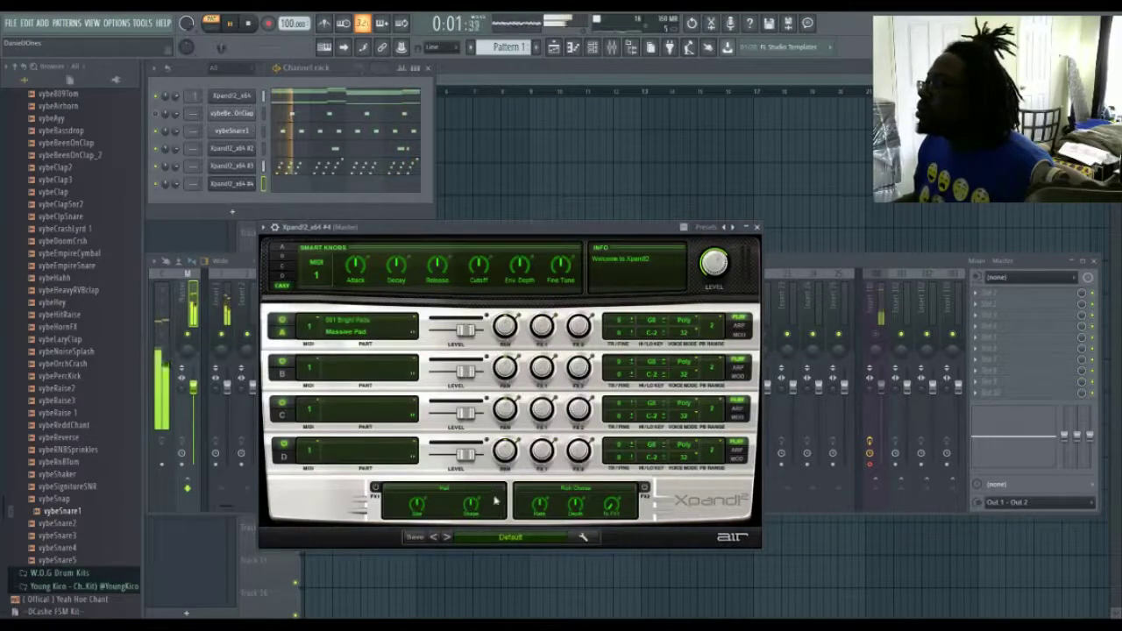
Step: Load the 20 Gentle Call preset in the new Xpand!2 channel and record a four-bar lead melody with it
click(570, 495)
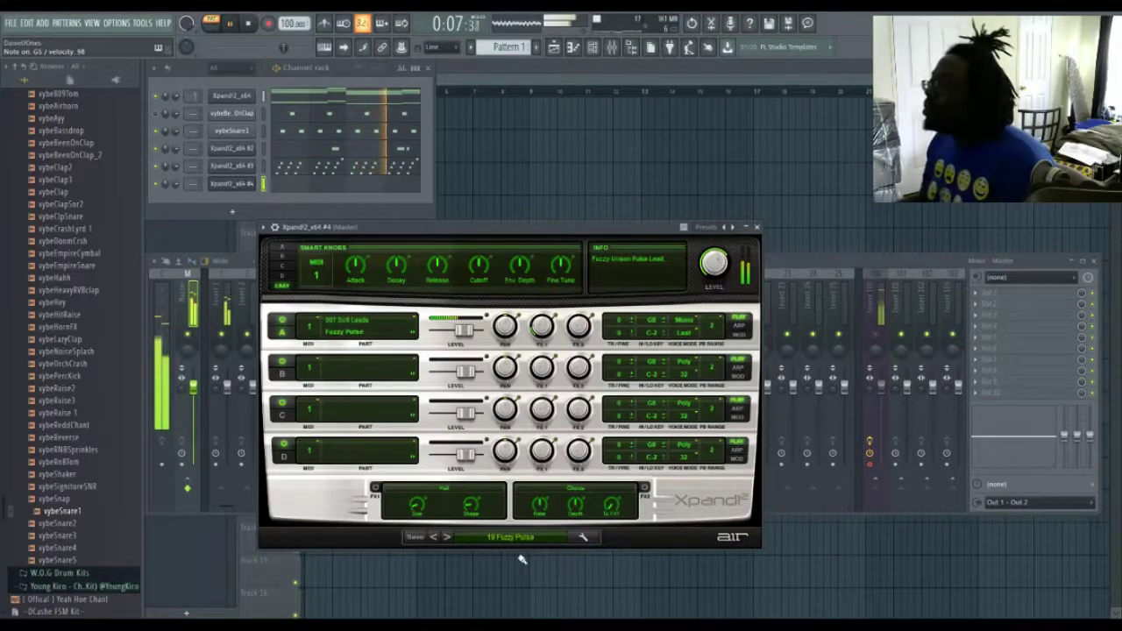
click(447, 536)
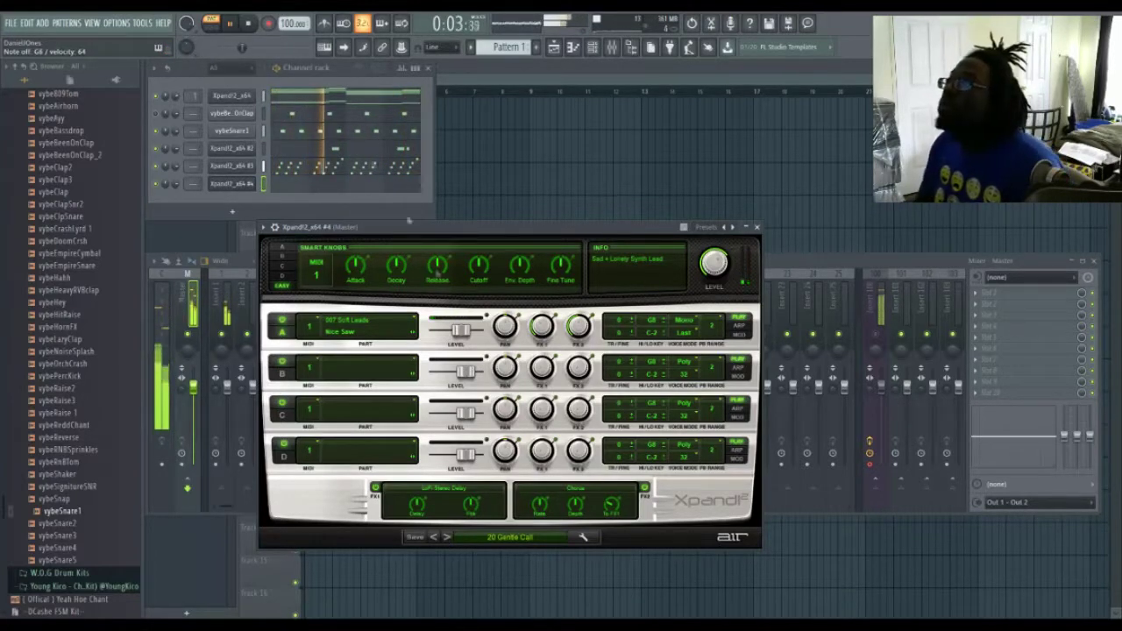
click(248, 25)
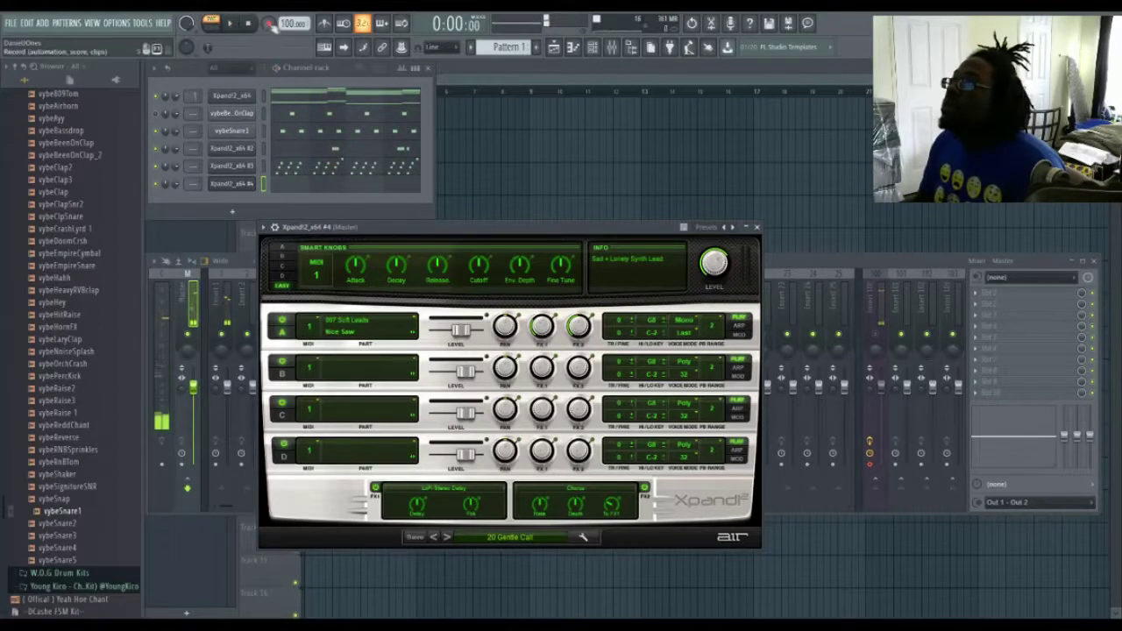
click(232, 26)
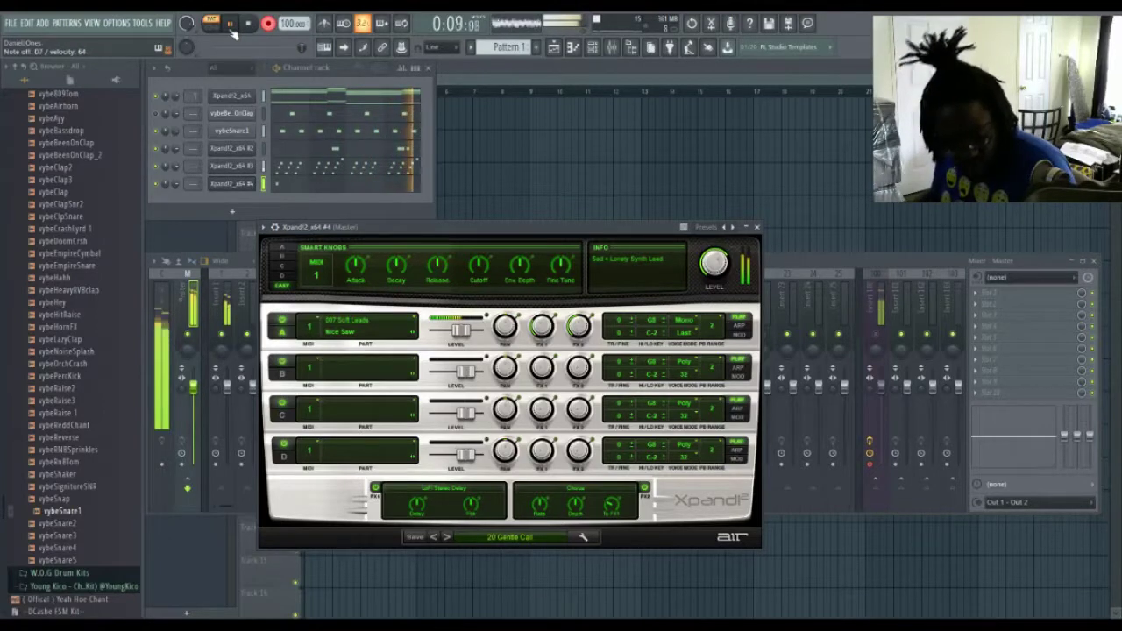
key(space)
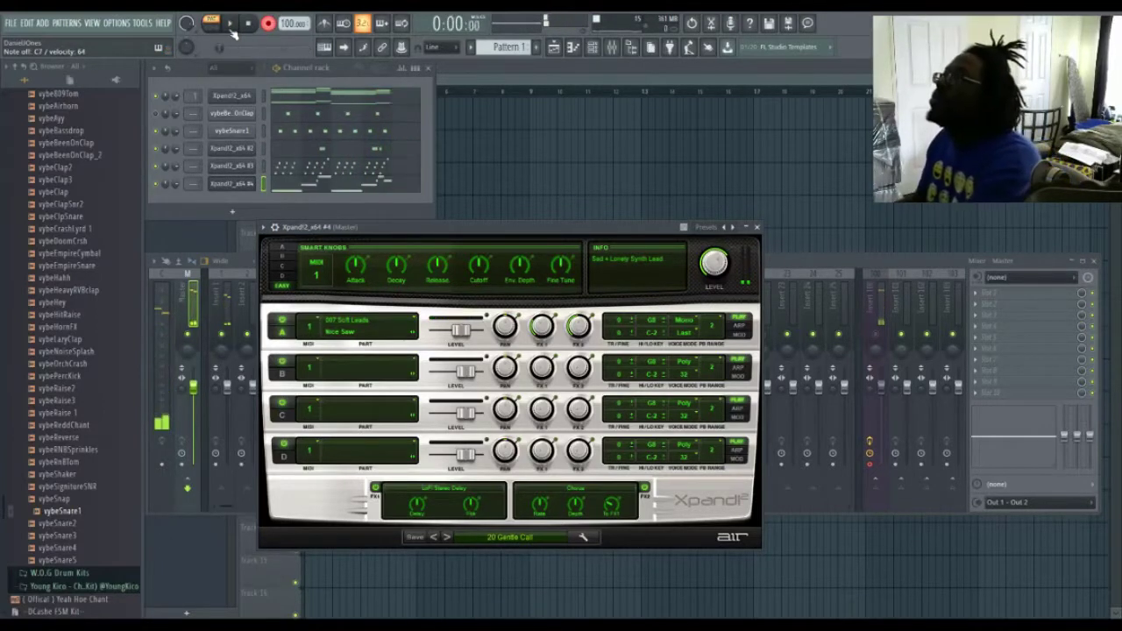
Step: Quantize all the recorded lead notes and trim the final C7 so it ends within bar 4
click(312, 188)
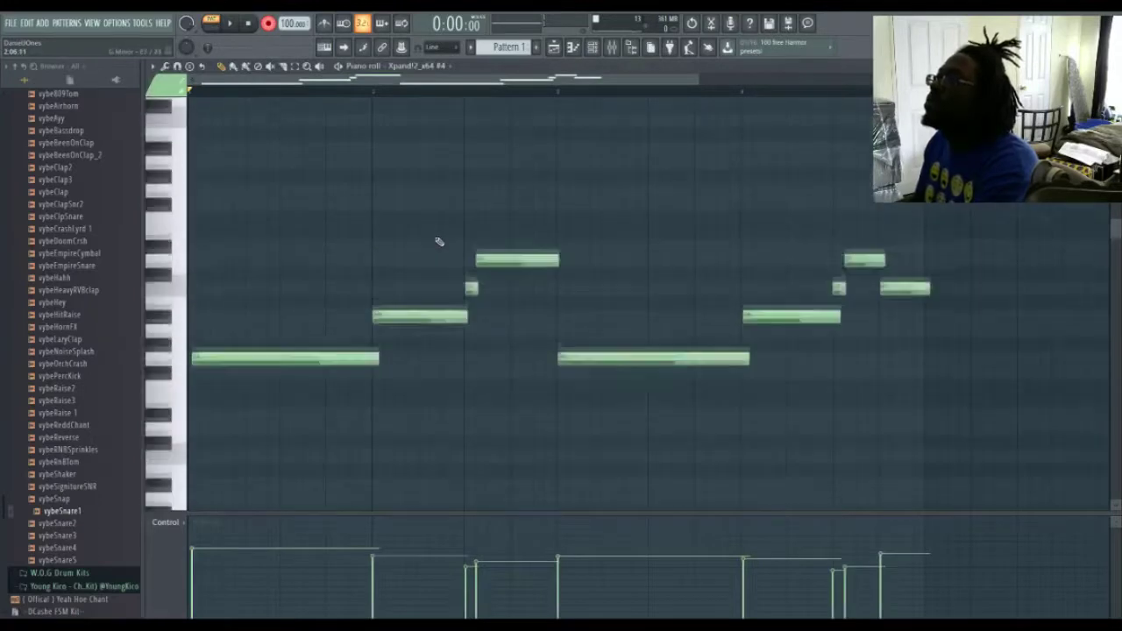
key(ctrl+a)
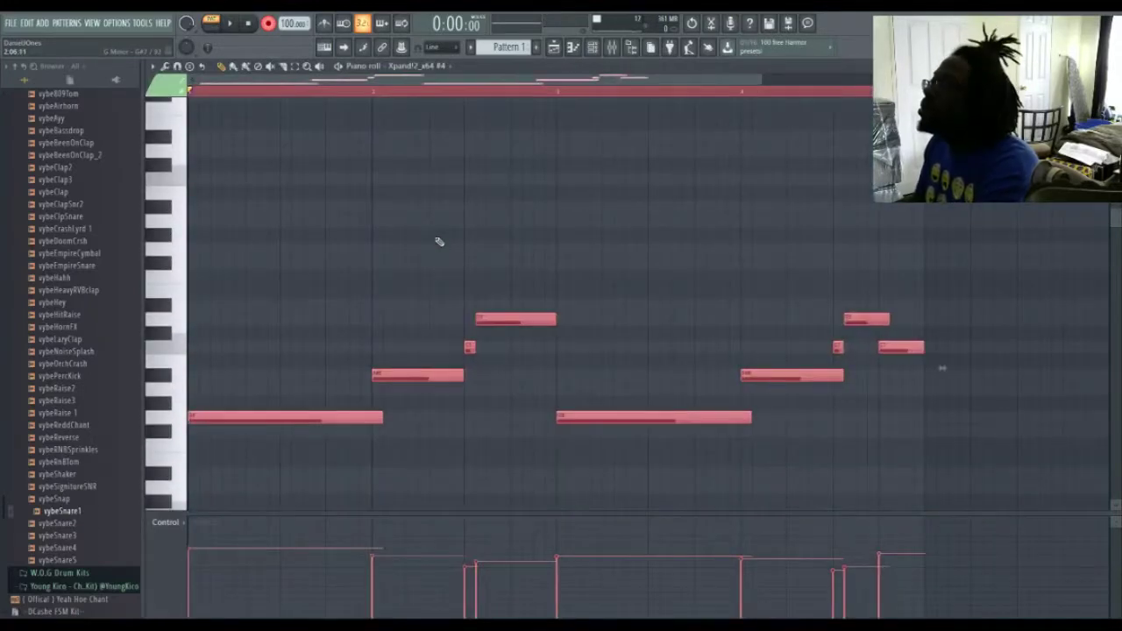
key(ctrl+d)
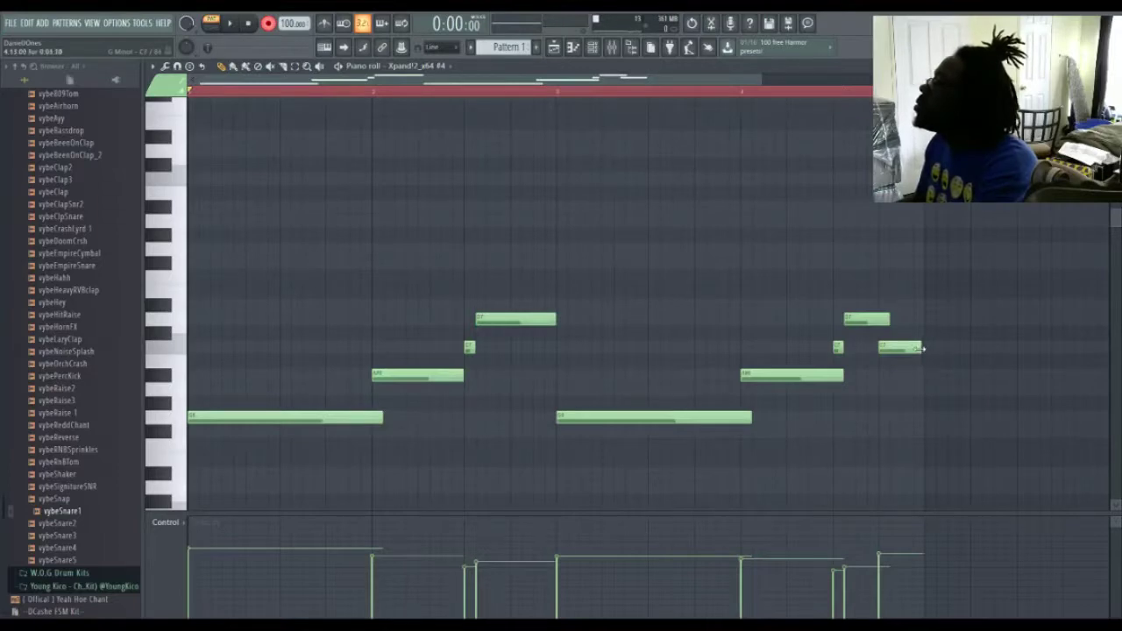
key(Escape)
Step: Turn off recording and play back the pattern with the new lead
key(space)
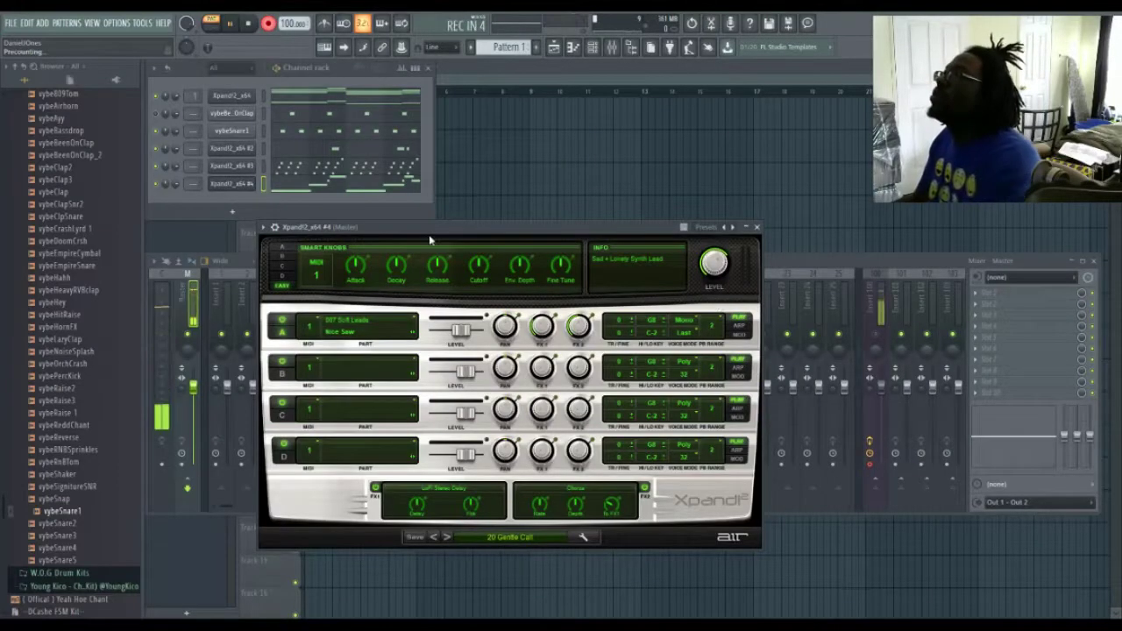
click(233, 26)
key(space)
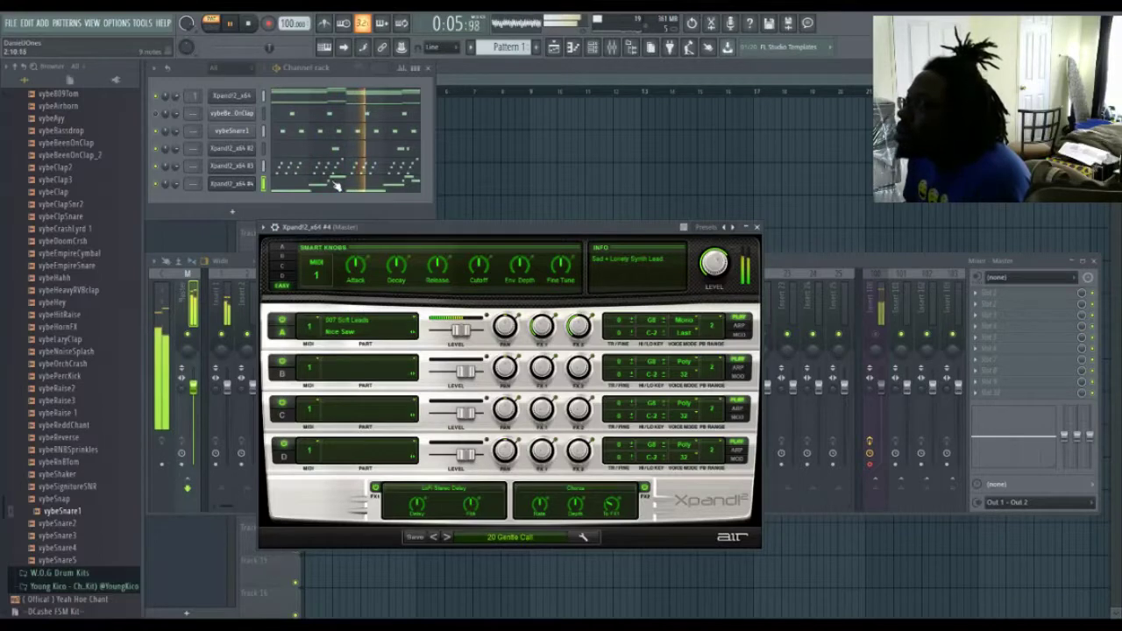
Step: Nudge the lead's D7 notes in bars 2 and 4 slightly earlier and extend the bar 2 one to the bar's end
key(F7)
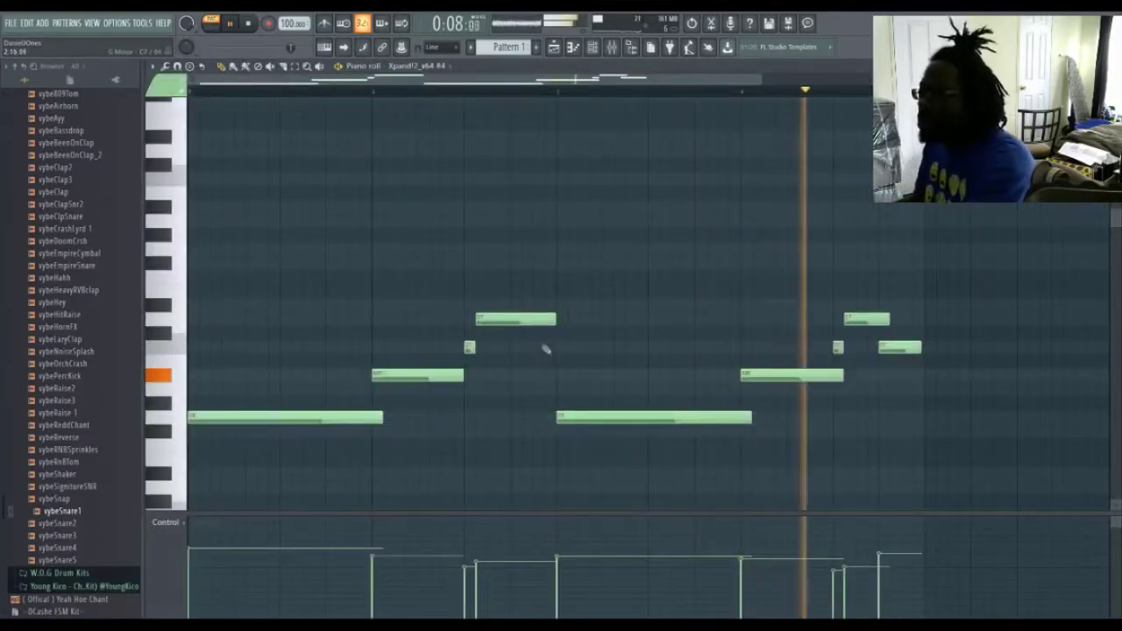
drag(526, 319, 521, 319)
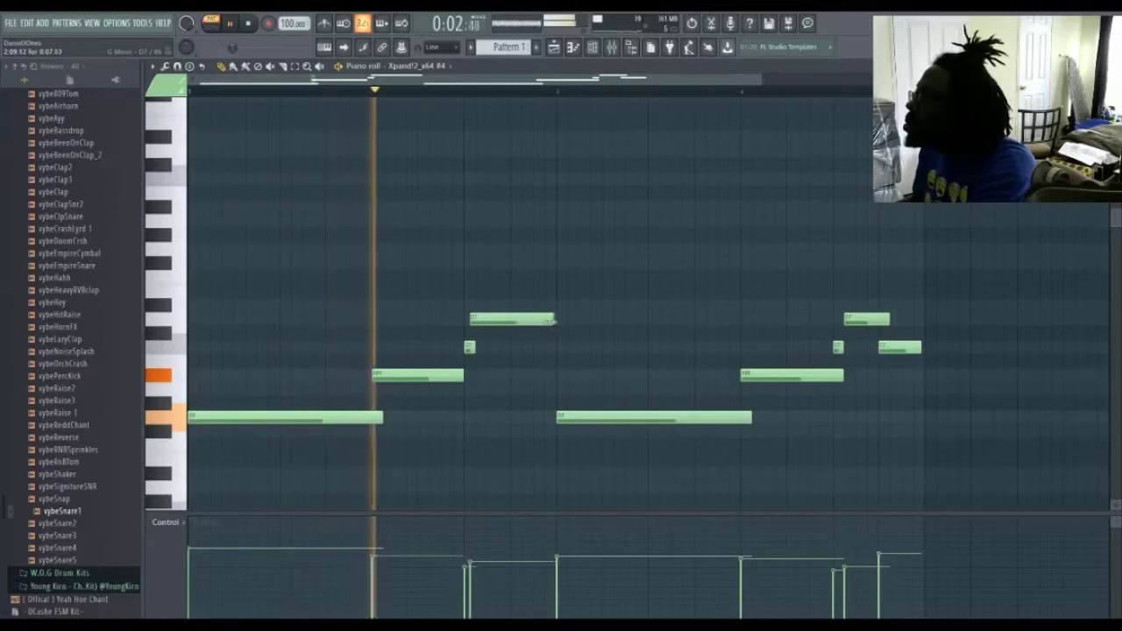
drag(541, 320, 552, 322)
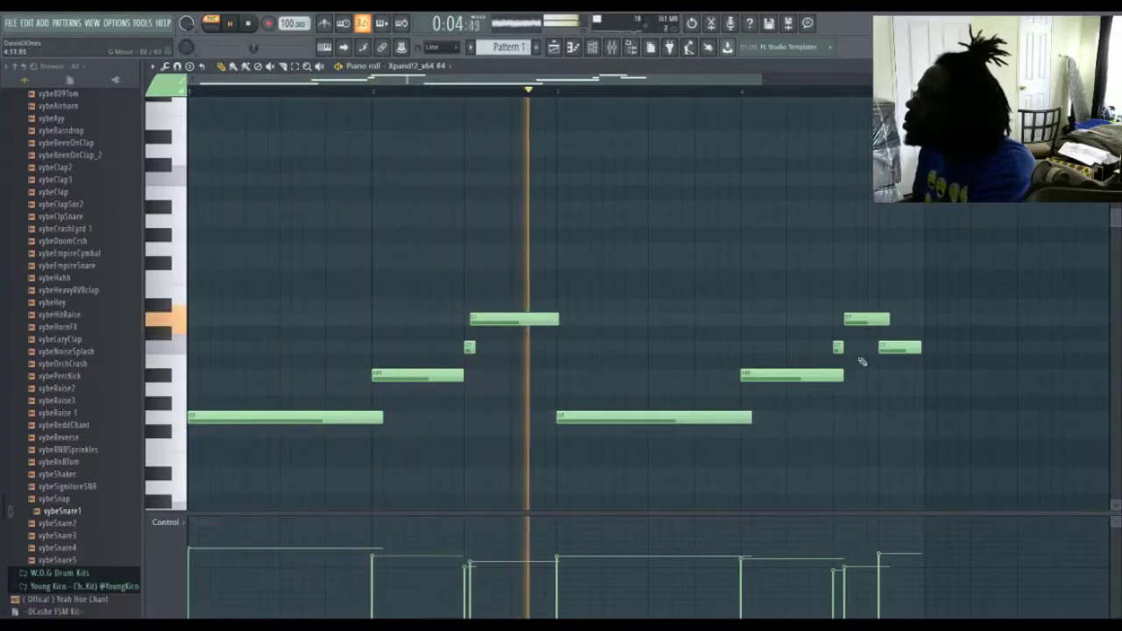
mouse_move(869, 322)
mouse_down()
mouse_move(885, 322)
mouse_move(867, 322)
mouse_up()
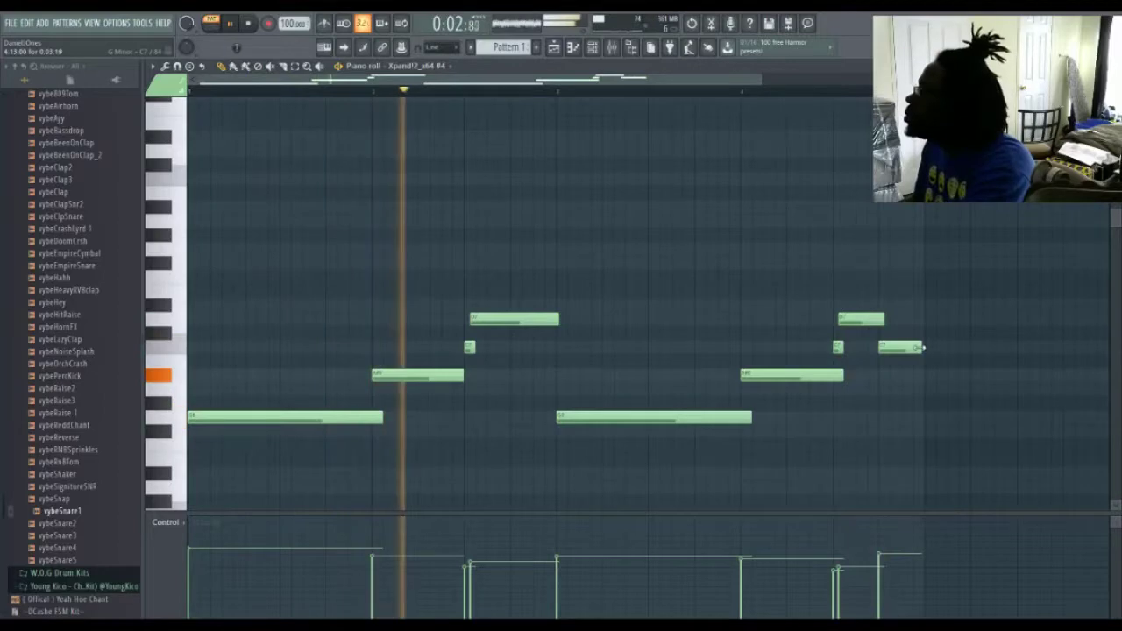
key(Escape)
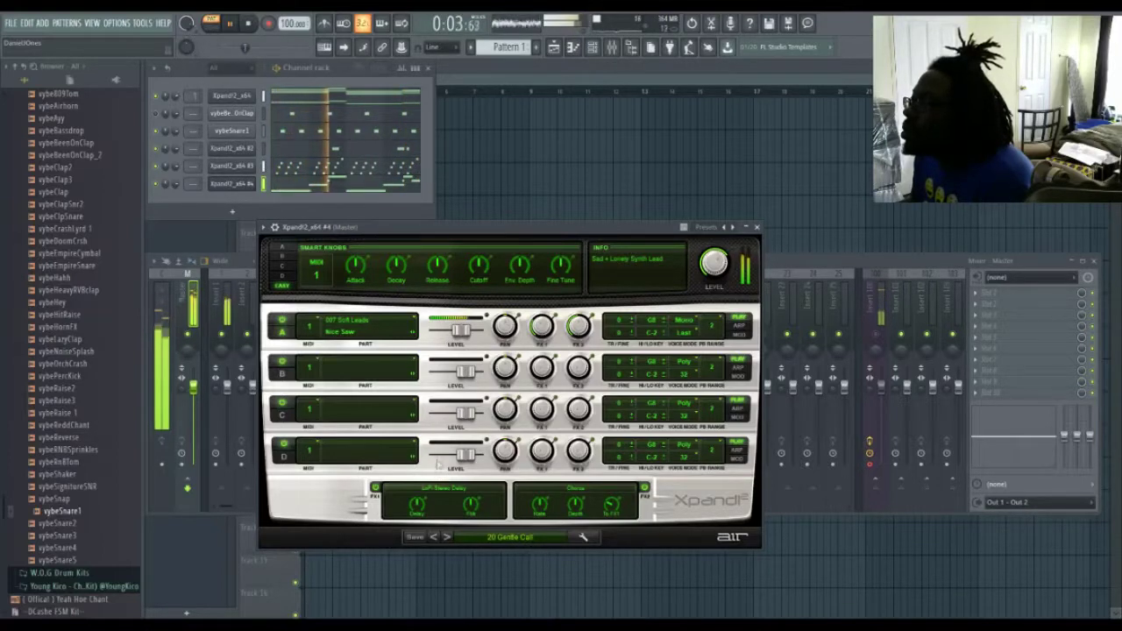
Step: Layer a Soft Leads patch in part B, trying Ducky+ and the patch after it, and raise the part's level to about -3 dB
click(410, 374)
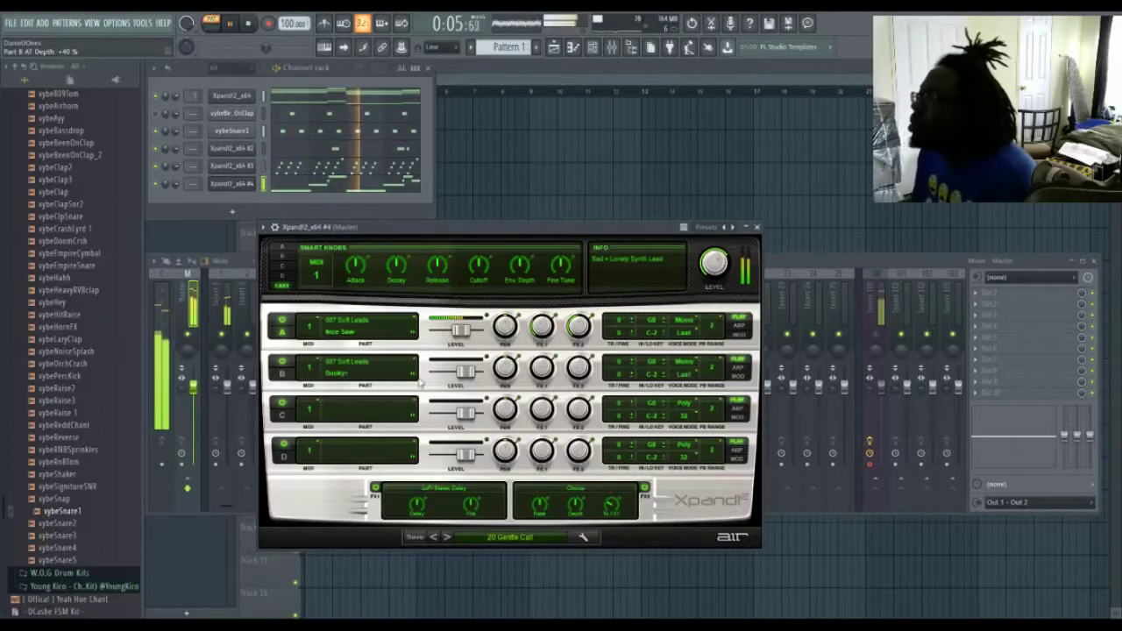
drag(466, 372, 455, 378)
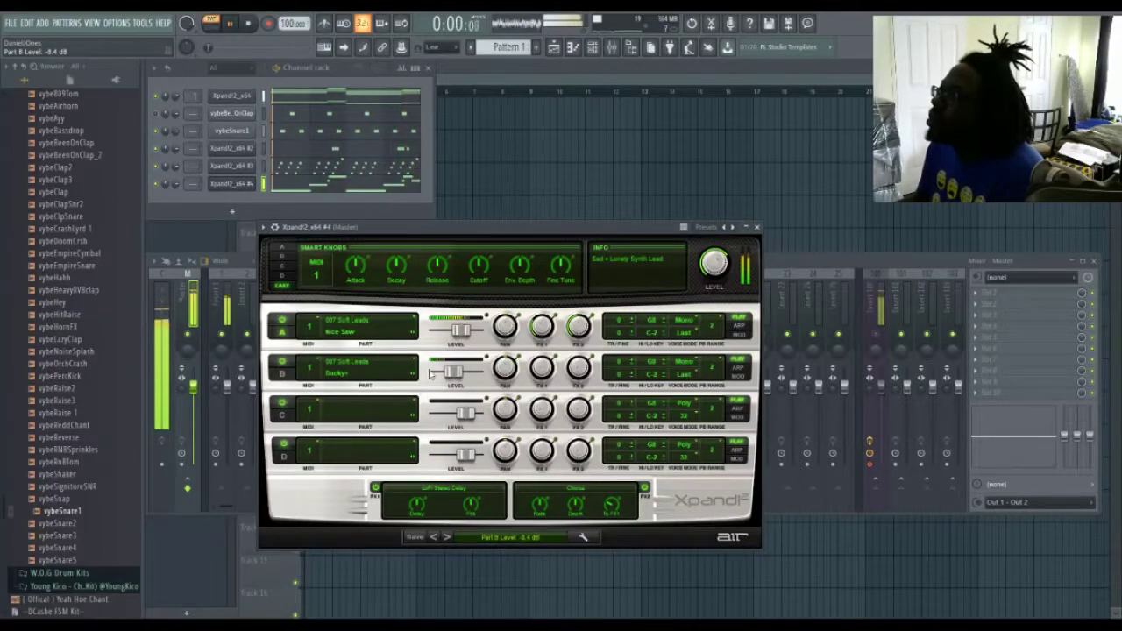
click(413, 375)
drag(454, 374, 464, 375)
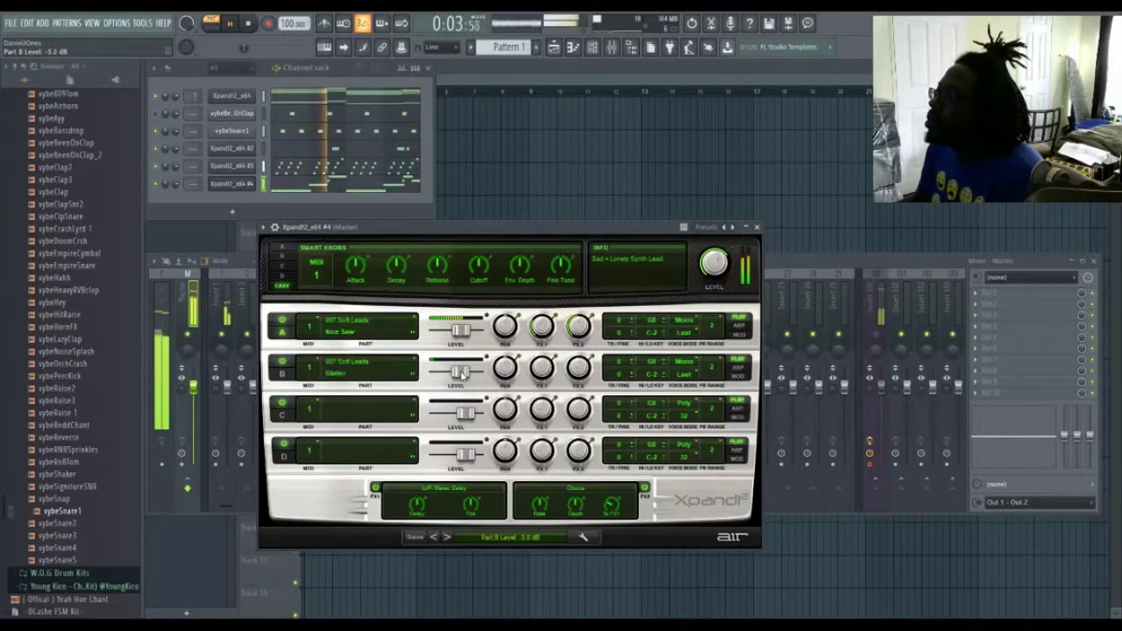
Step: Audition further Soft Leads patches in part B, from Light Perky Lead+ through Softy+, and set the part's level to -11.2 dB
click(414, 375)
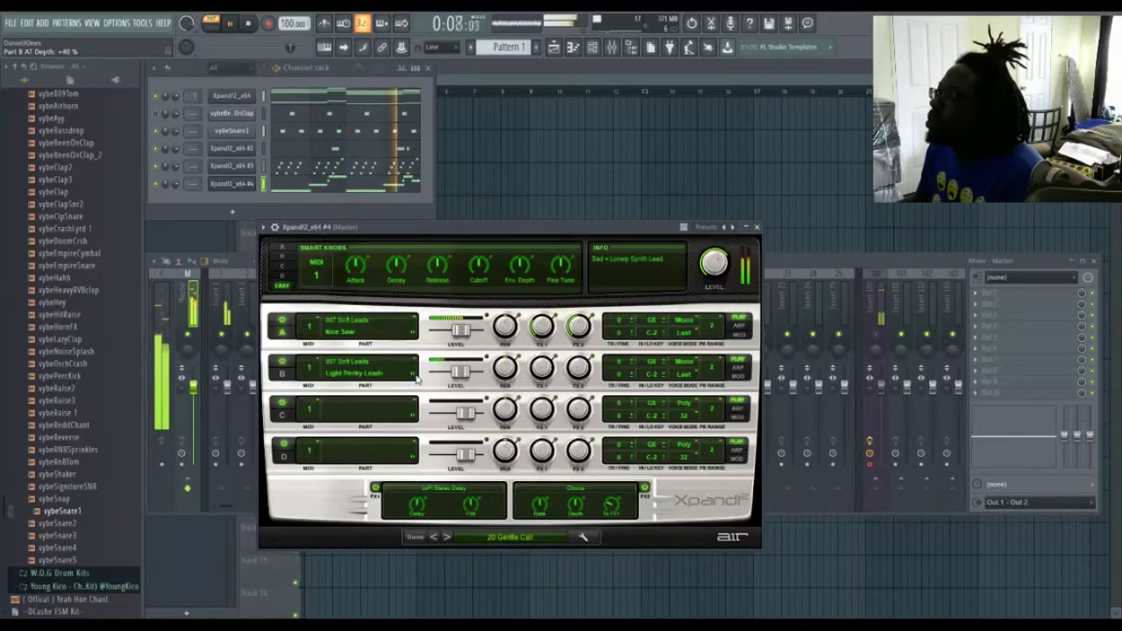
click(413, 375)
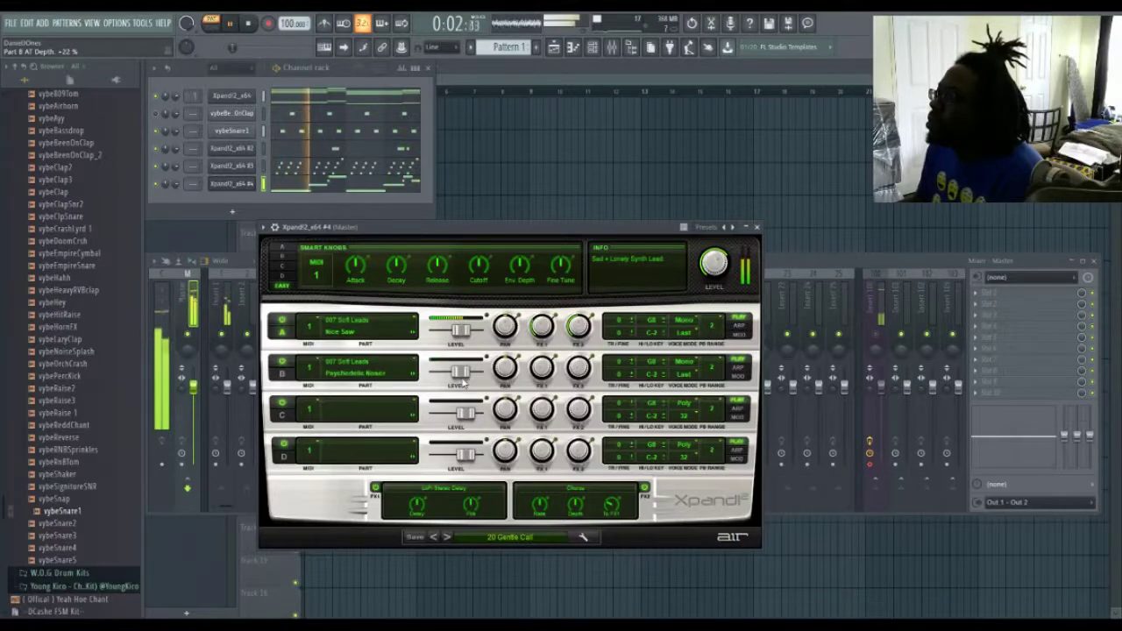
click(413, 375)
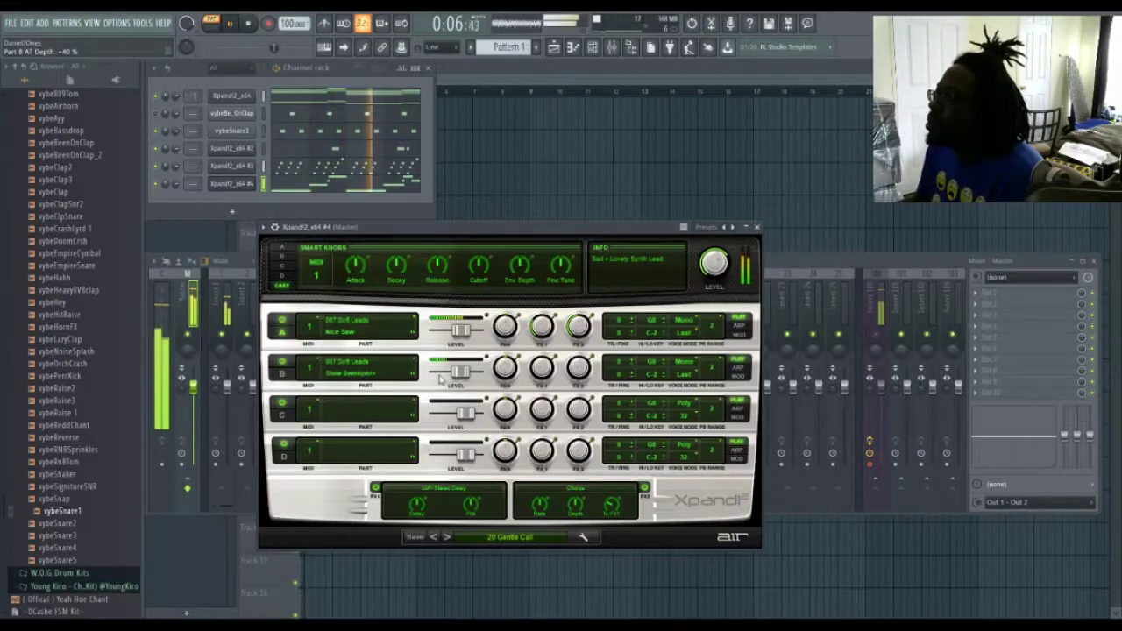
drag(458, 379, 449, 375)
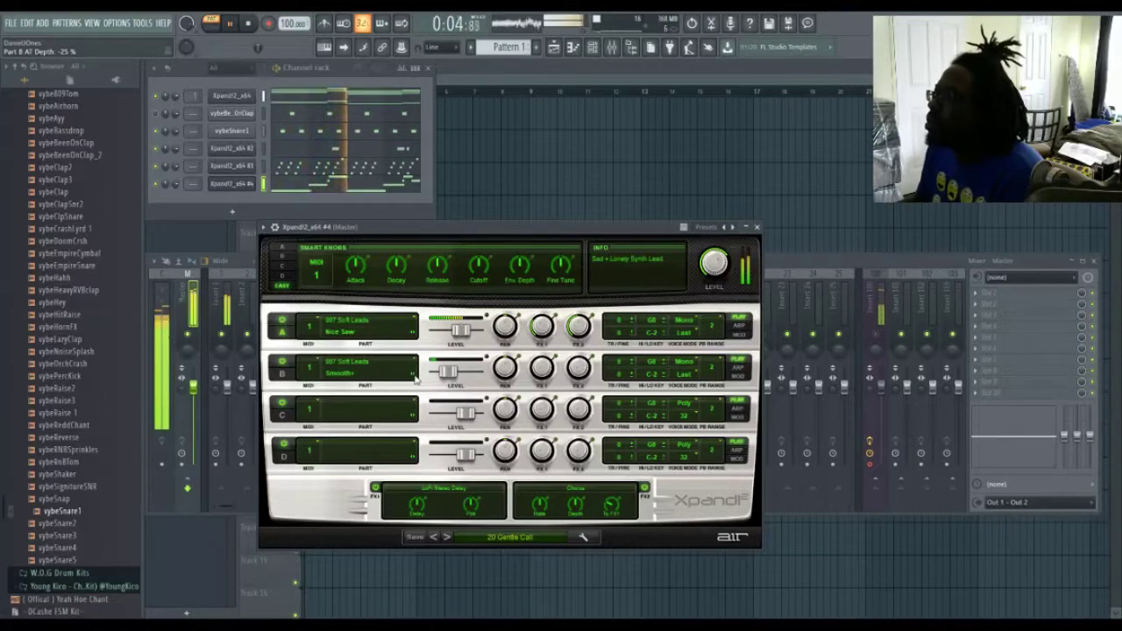
click(413, 375)
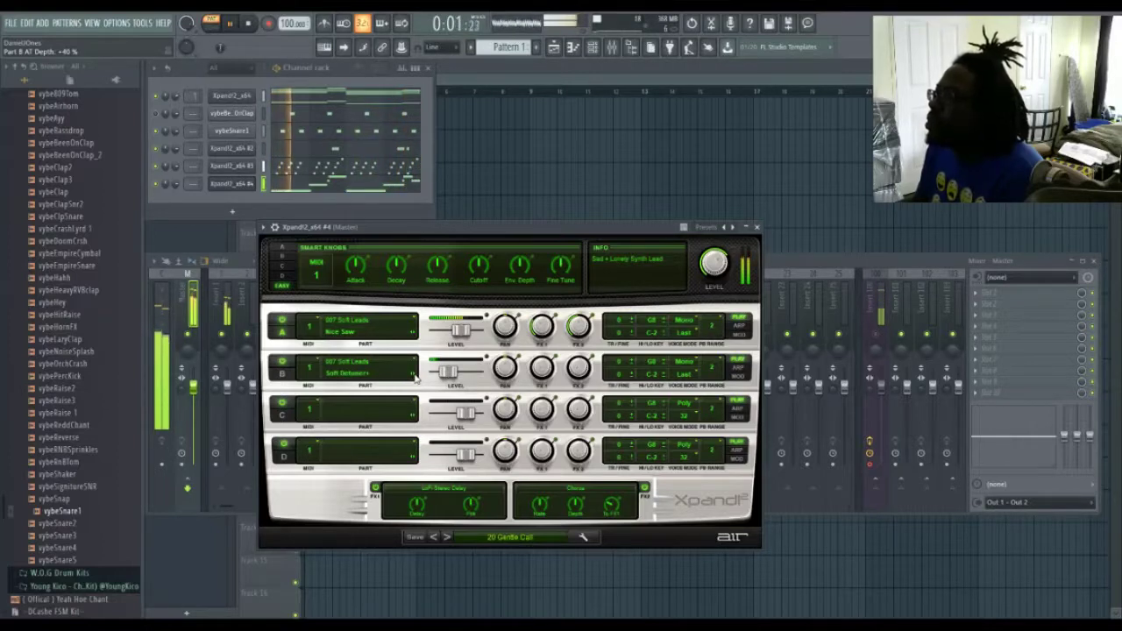
click(414, 375)
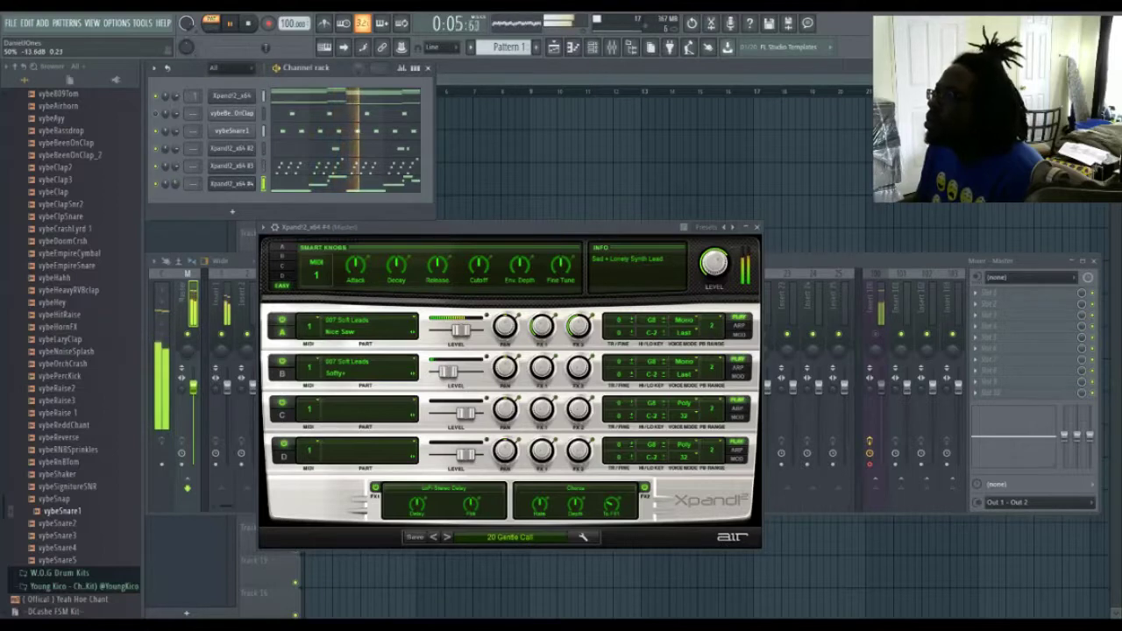
drag(448, 372, 453, 375)
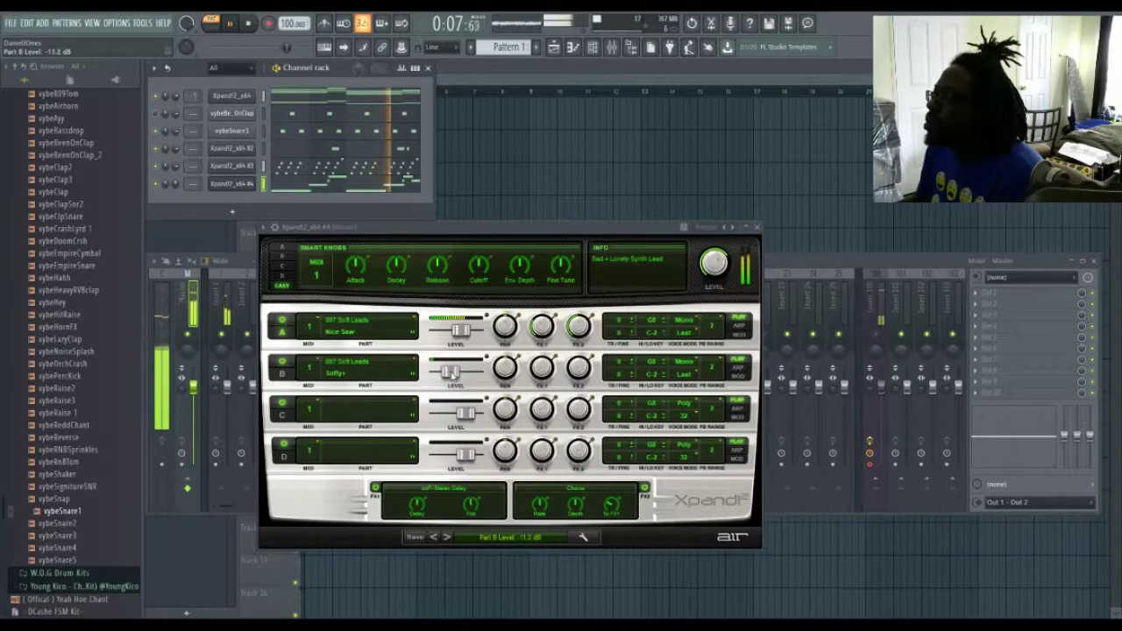
Step: Continue through Speaking Saw+ and Square PWM Lead Maker+ to Storytell+ in part B, with the part's level at -13.1 dB
click(416, 377)
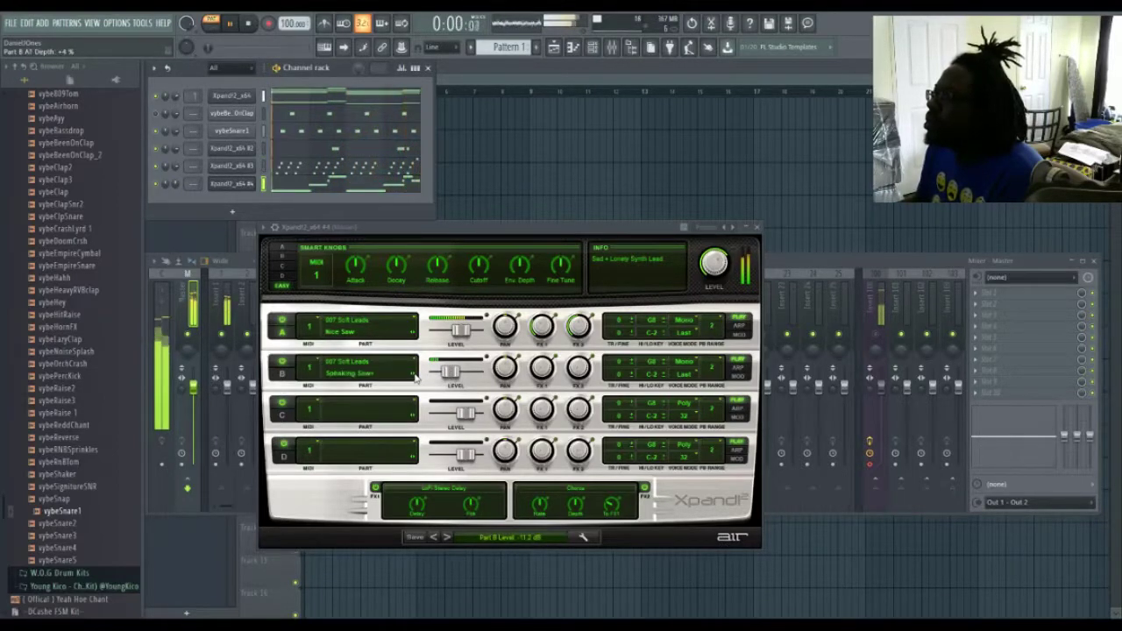
drag(449, 373, 463, 382)
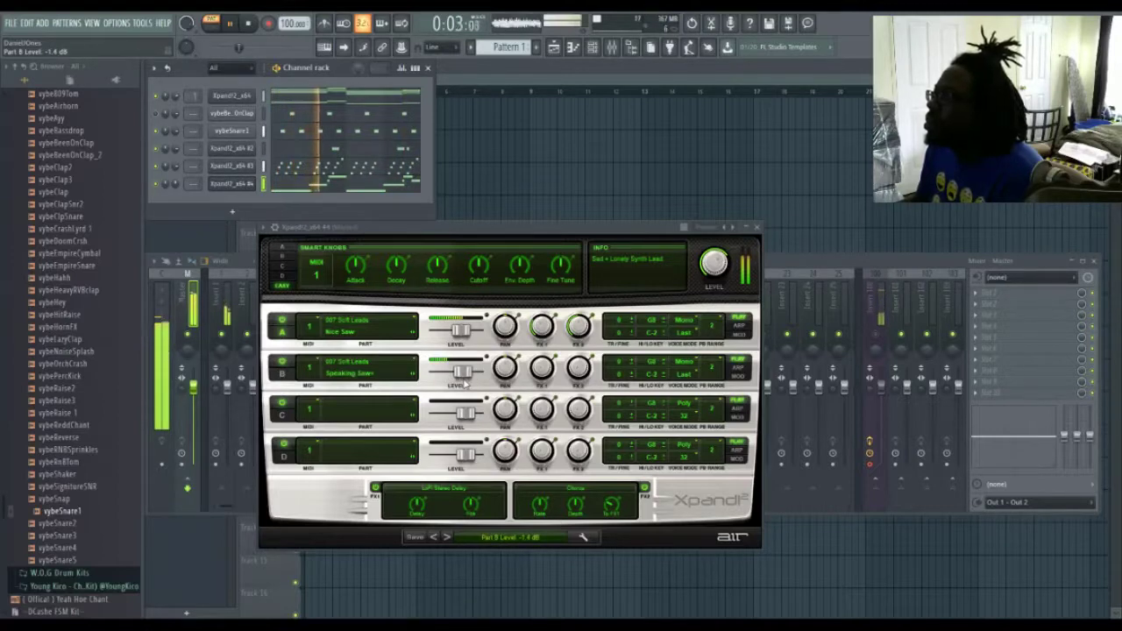
click(415, 377)
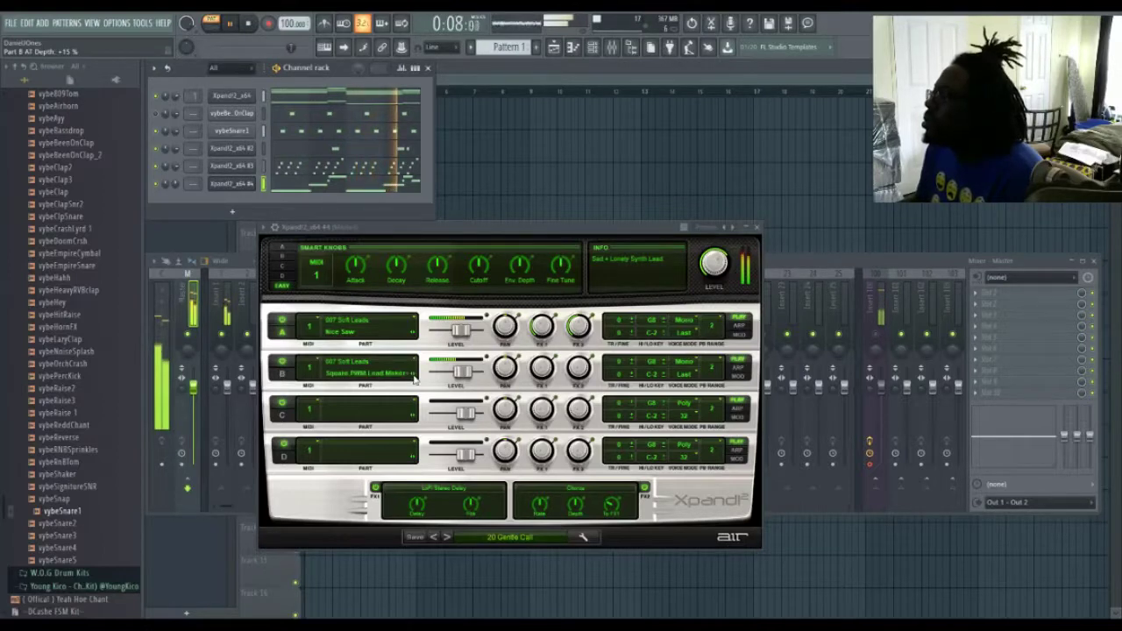
drag(465, 375, 455, 383)
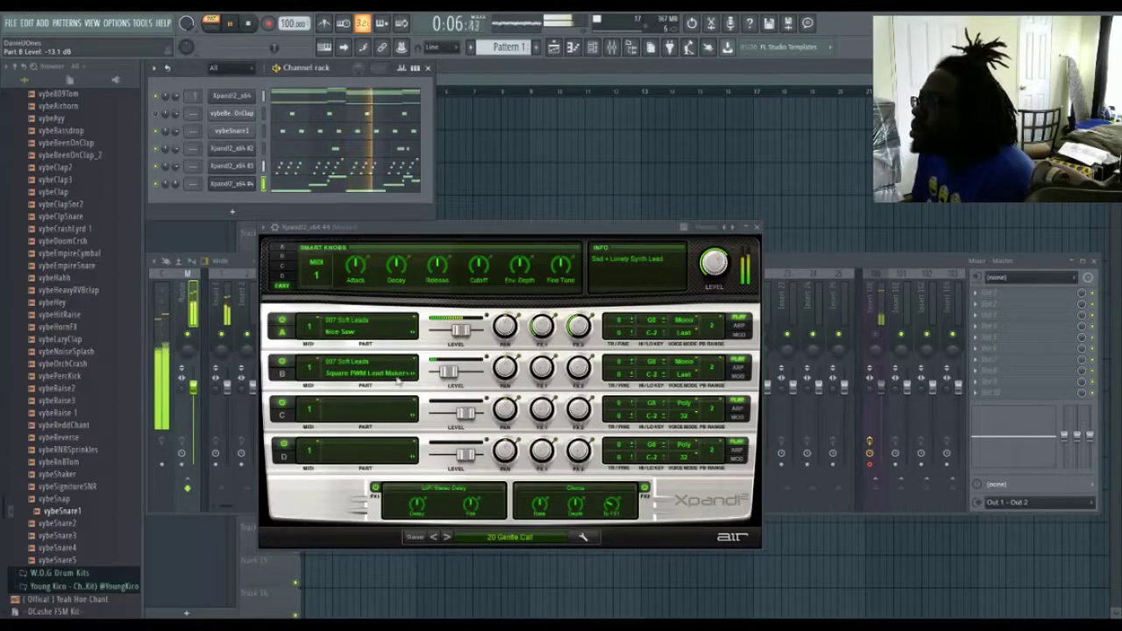
click(413, 375)
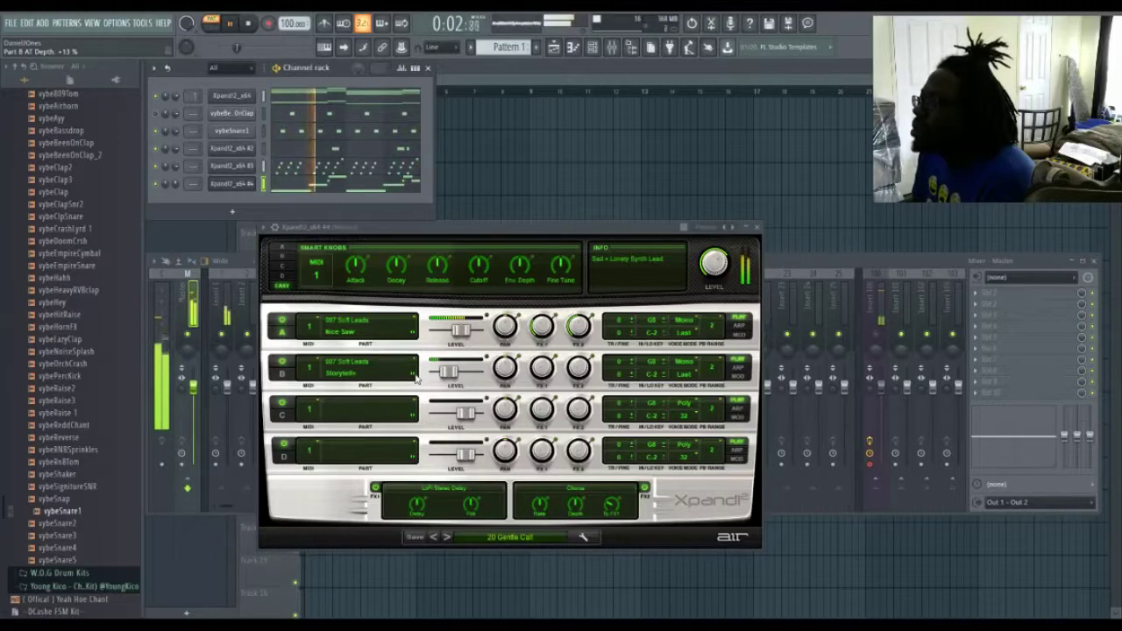
Step: Switch part B of the lead to the Thin Wind Whine+ patch and lower the part's level to -22.6 dB
click(414, 375)
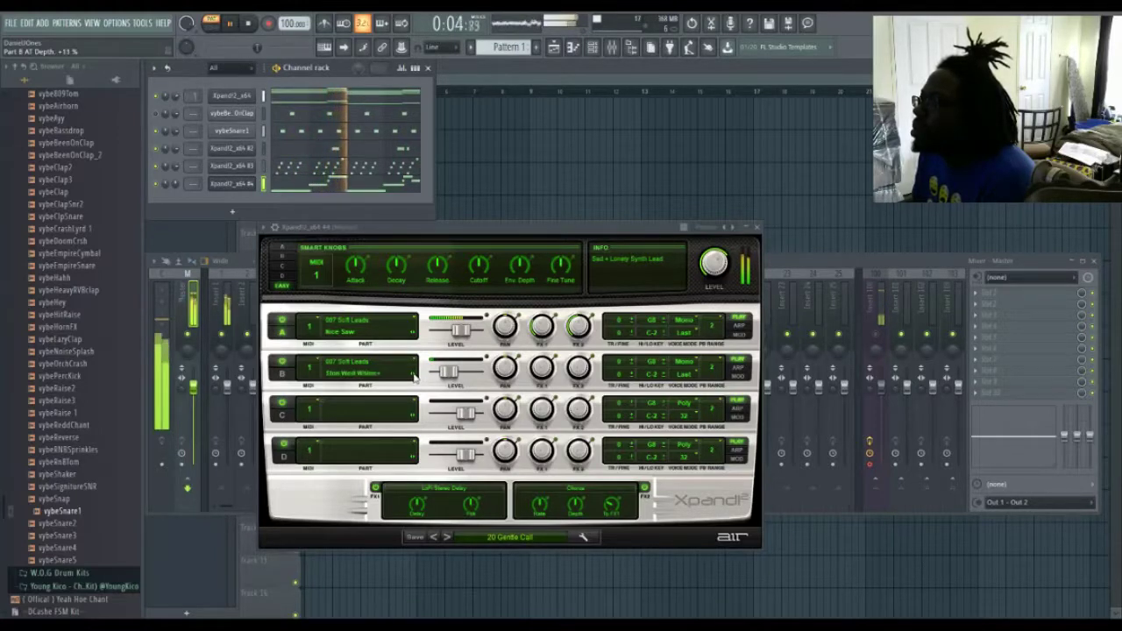
click(414, 375)
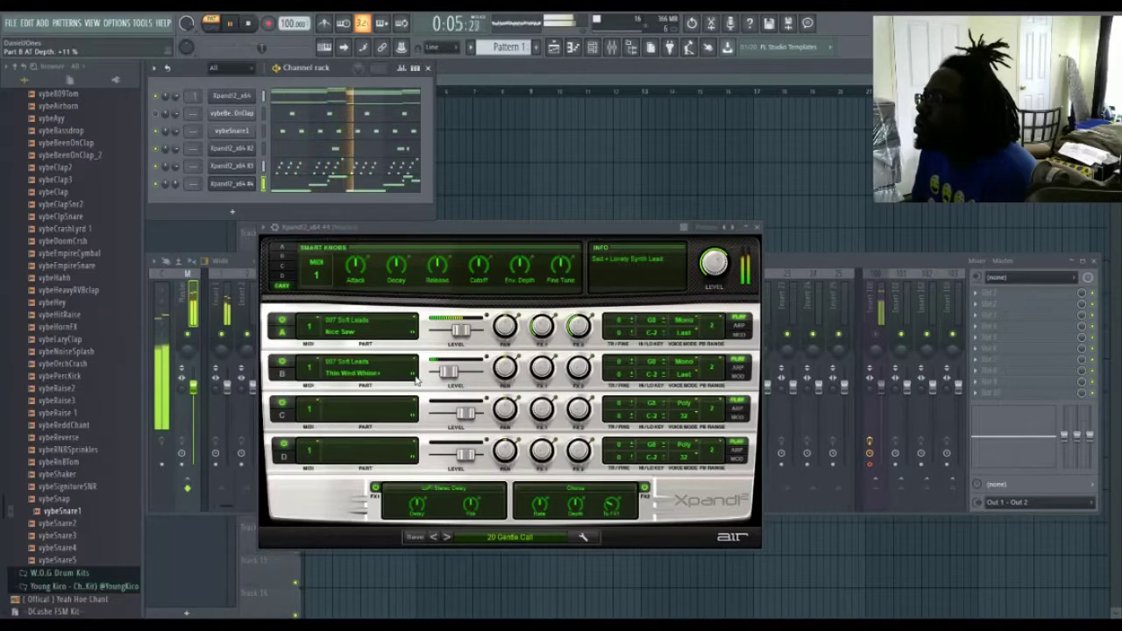
drag(436, 378, 442, 383)
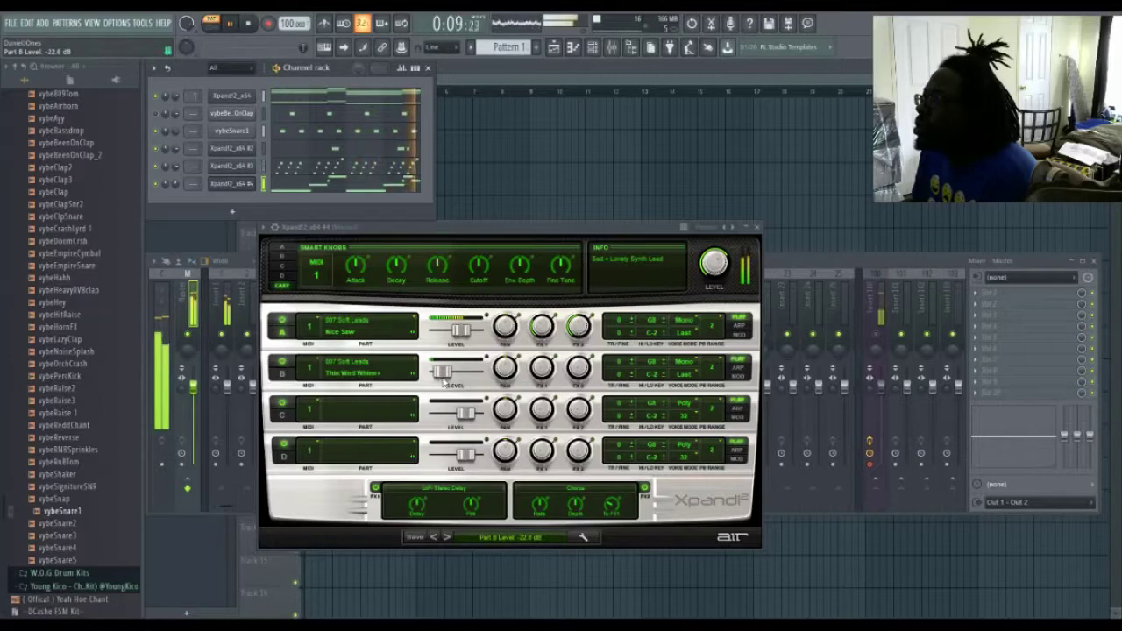
click(758, 227)
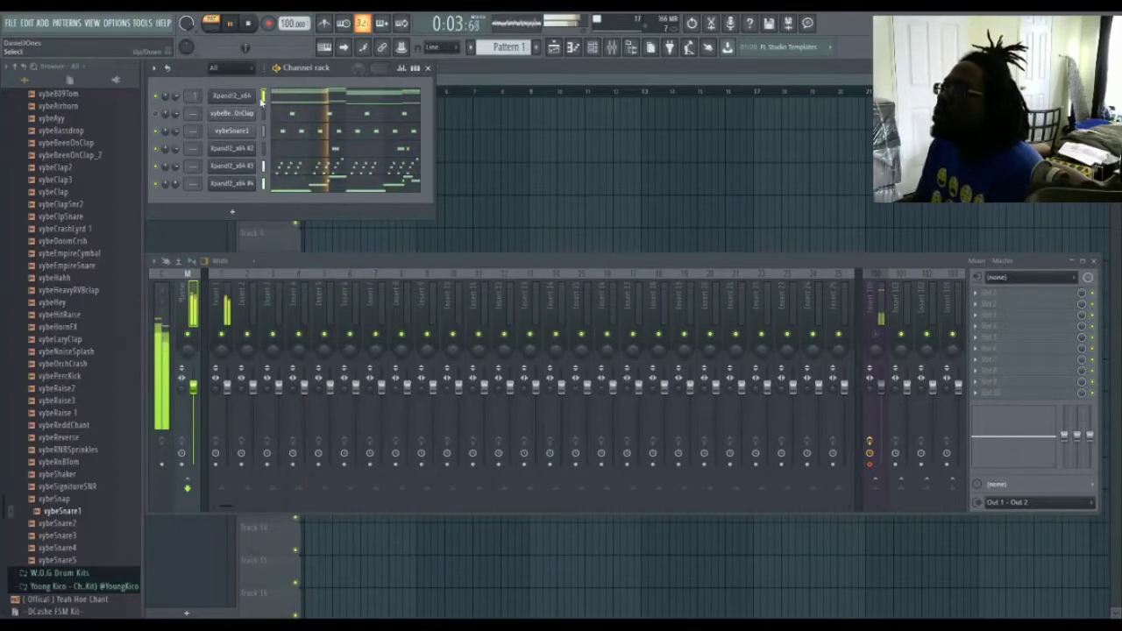
Step: Link all six selected channels to consecutive mixer tracks starting at Insert 1
click(223, 326)
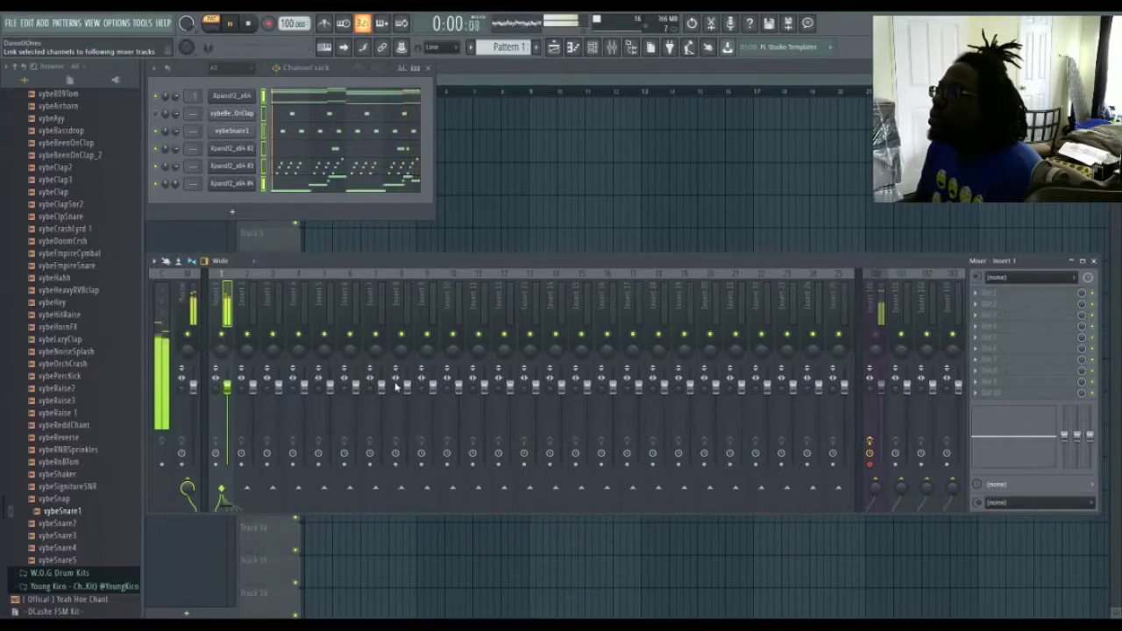
key(ctrl+shift+l)
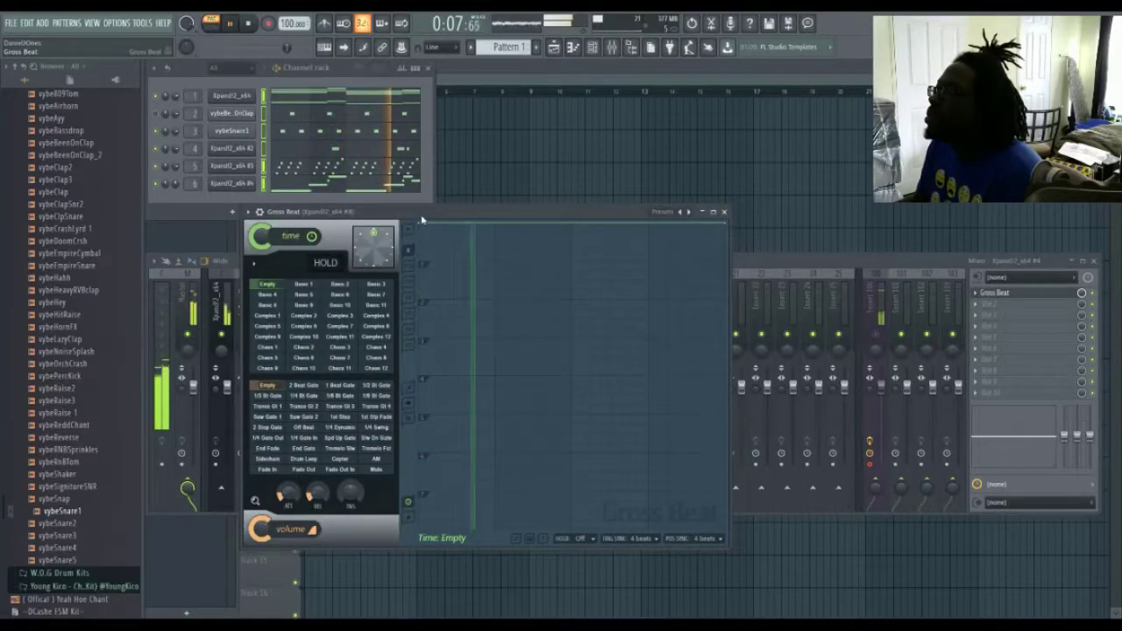
Step: Set Gross Beat on the Xpand!2 #4 lead's mixer track to Tremelo Slw, with lowered volume-curve peaks and a reduced effect mix
drag(421, 219, 449, 232)
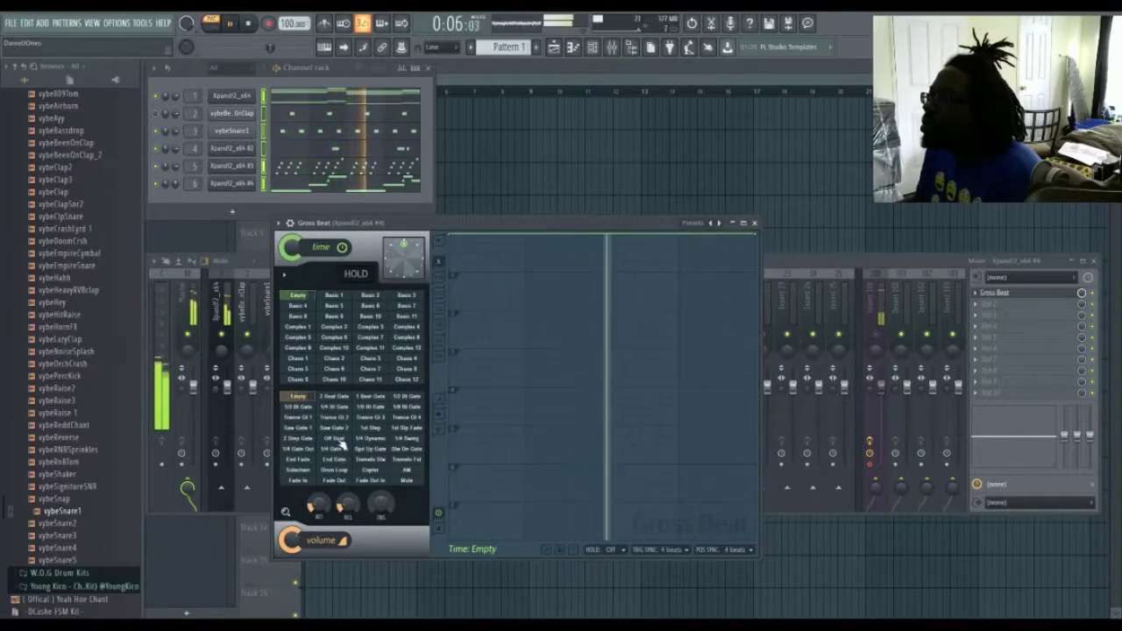
click(370, 459)
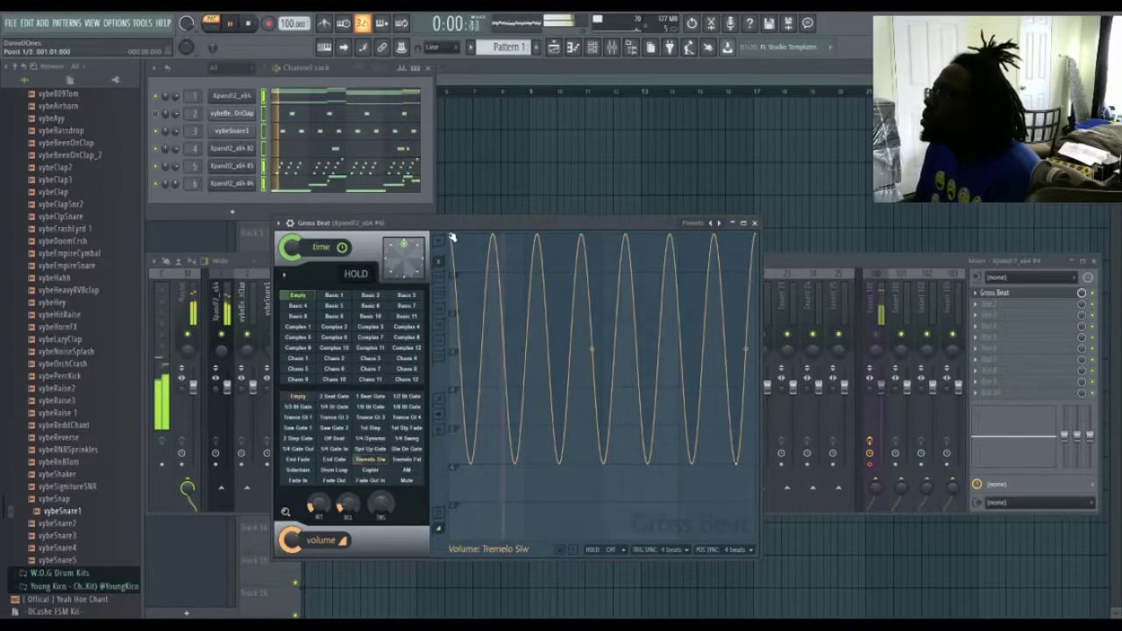
drag(451, 238, 451, 370)
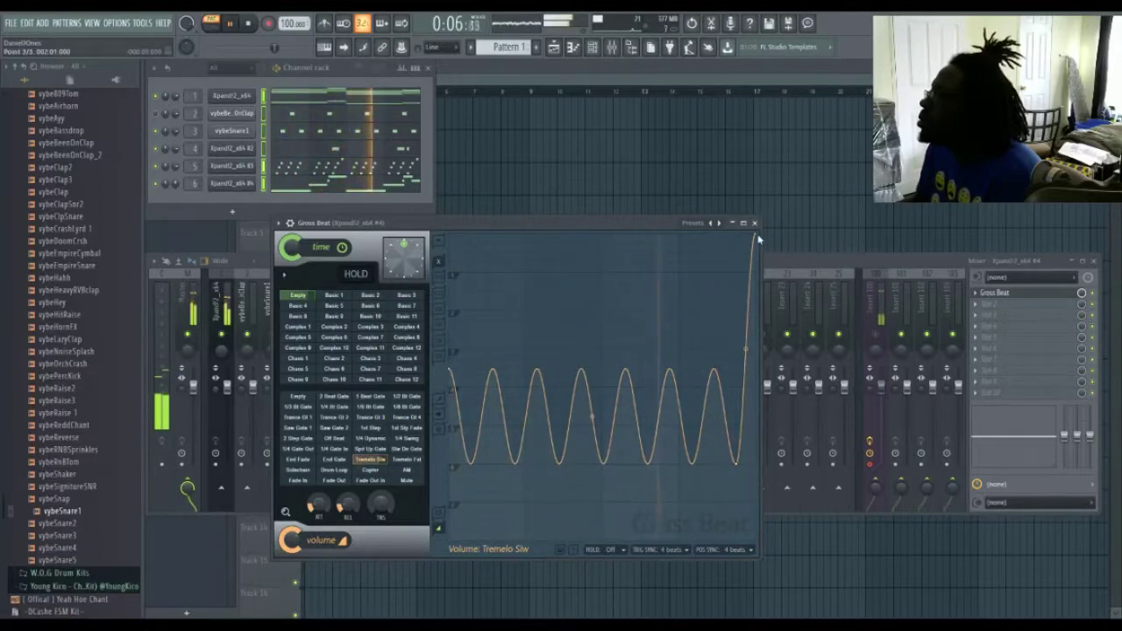
drag(757, 237, 754, 311)
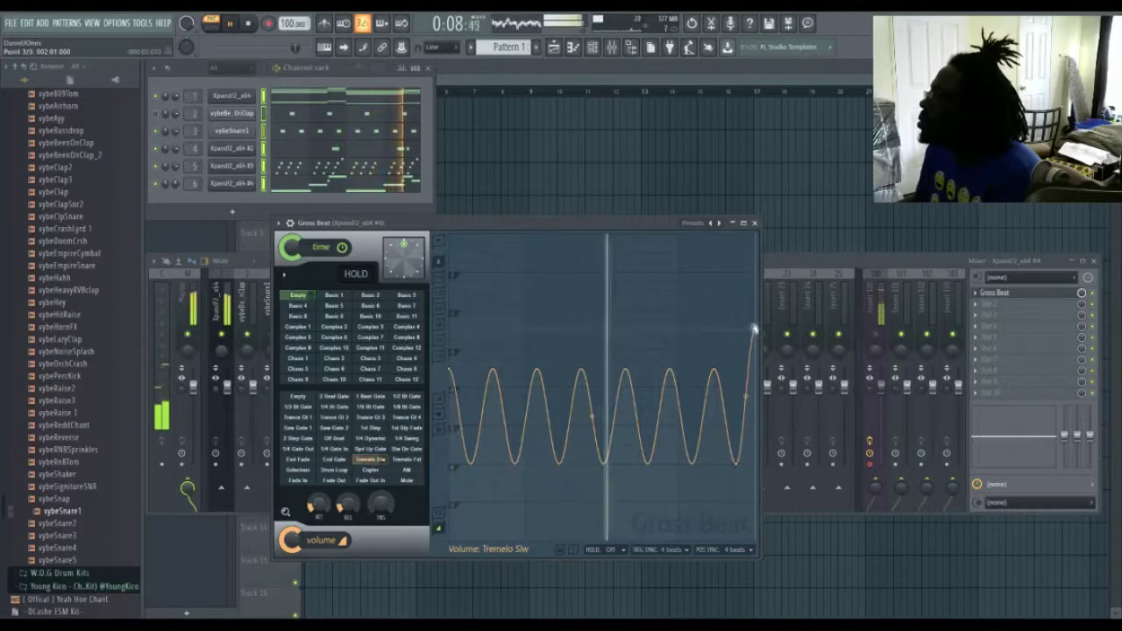
drag(452, 370, 453, 312)
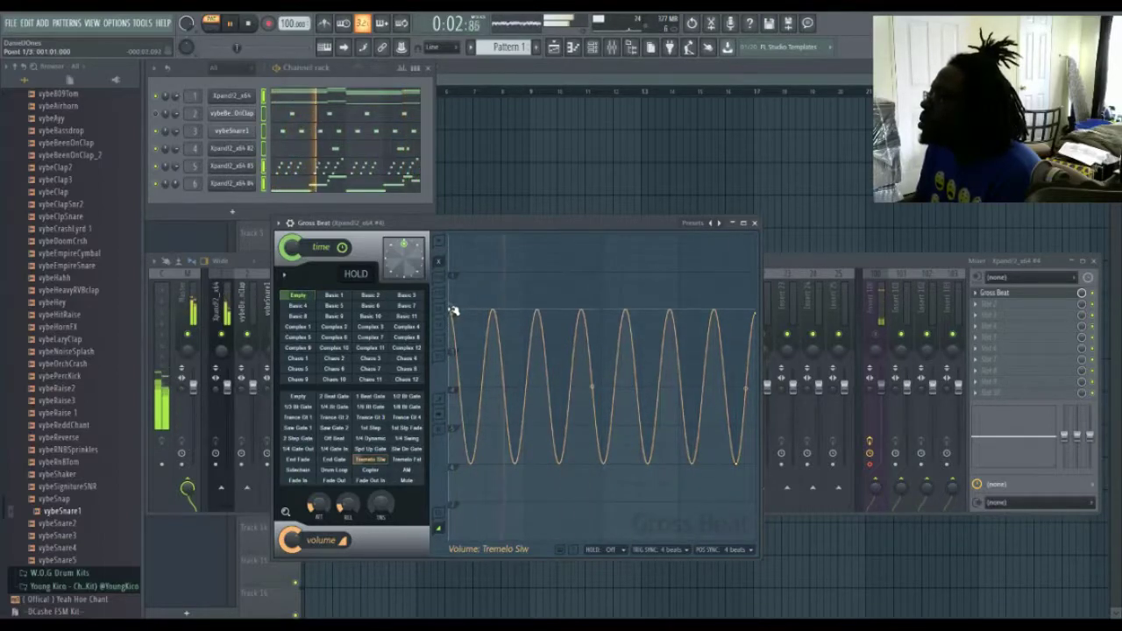
drag(1080, 293, 1080, 315)
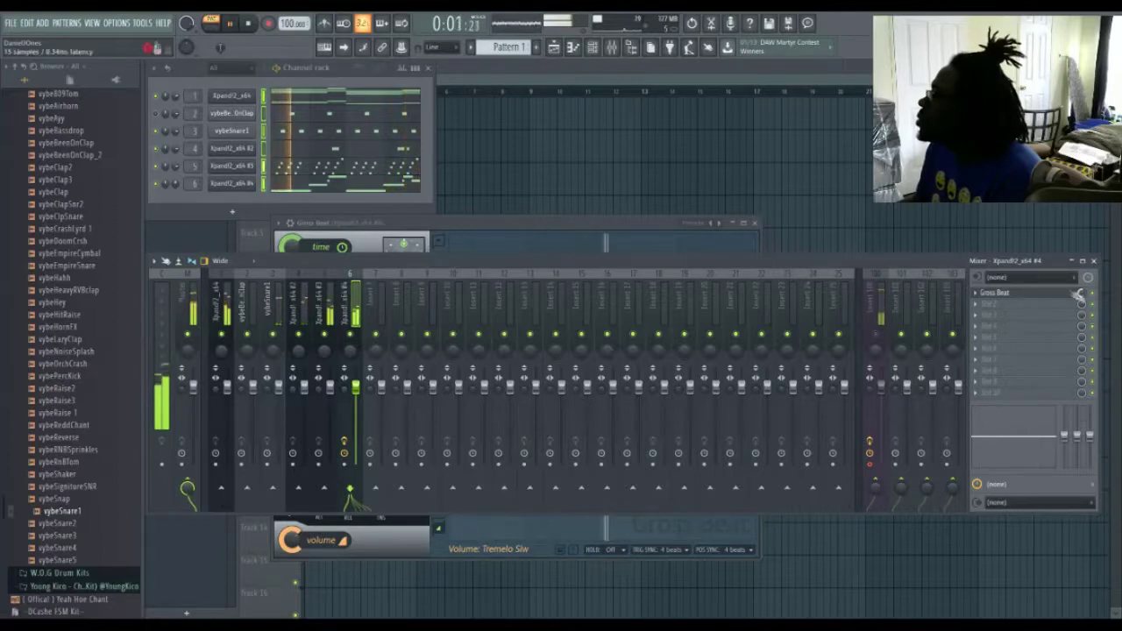
click(755, 223)
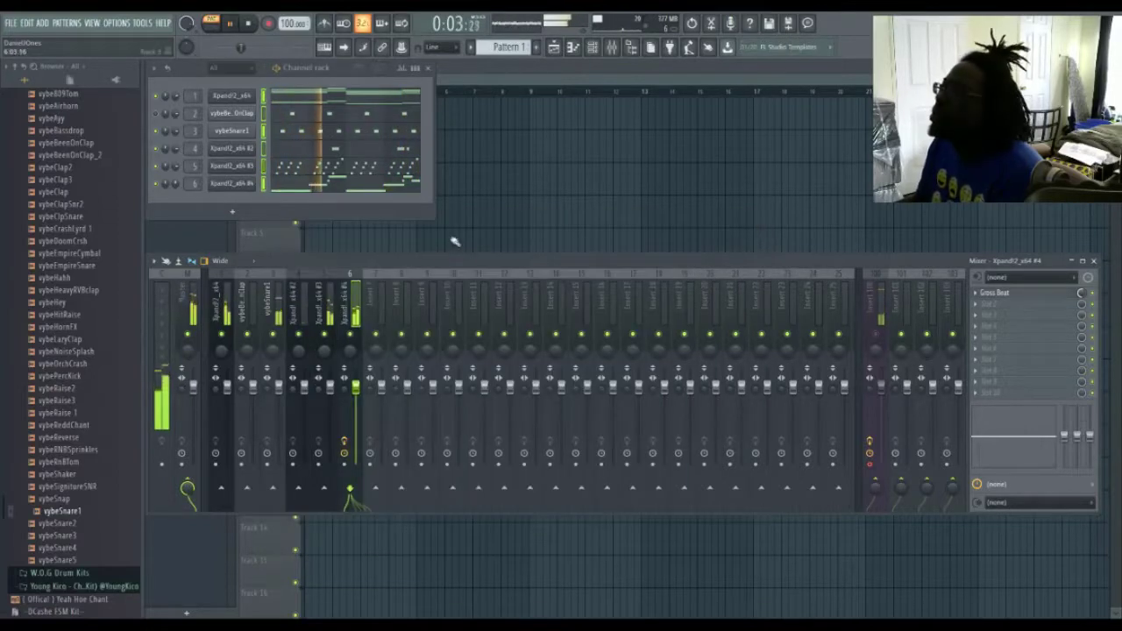
Step: Add the vybe809OpenHat sample from the Vybe Kit as a new channel below the Xpand!2 #4 lead
scroll(39, 372, up, 10)
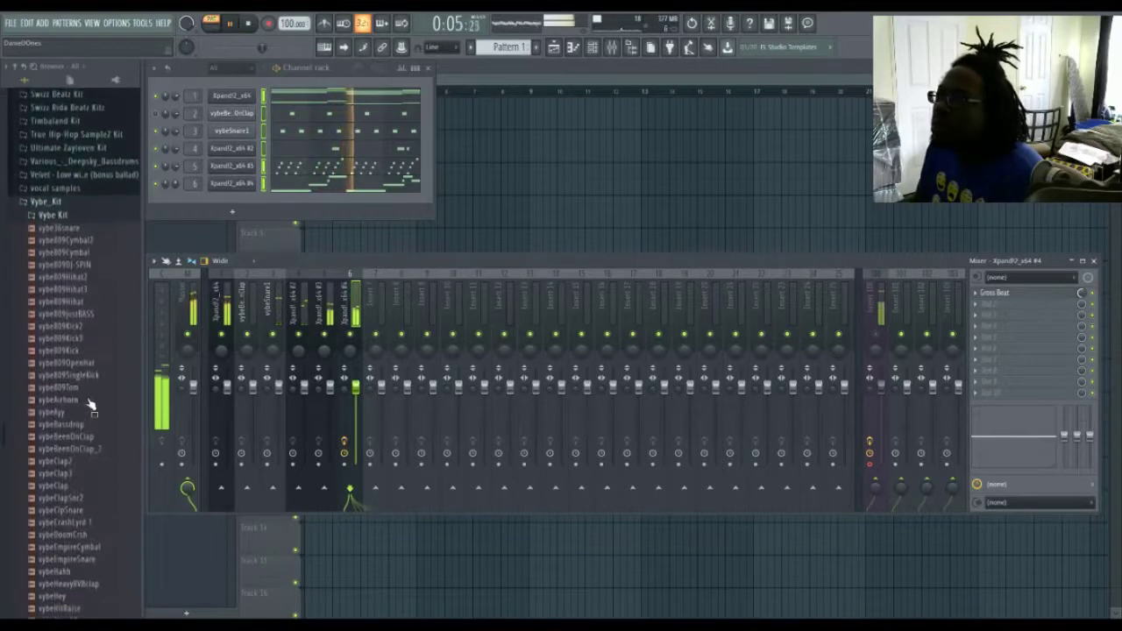
click(66, 364)
drag(67, 370, 277, 240)
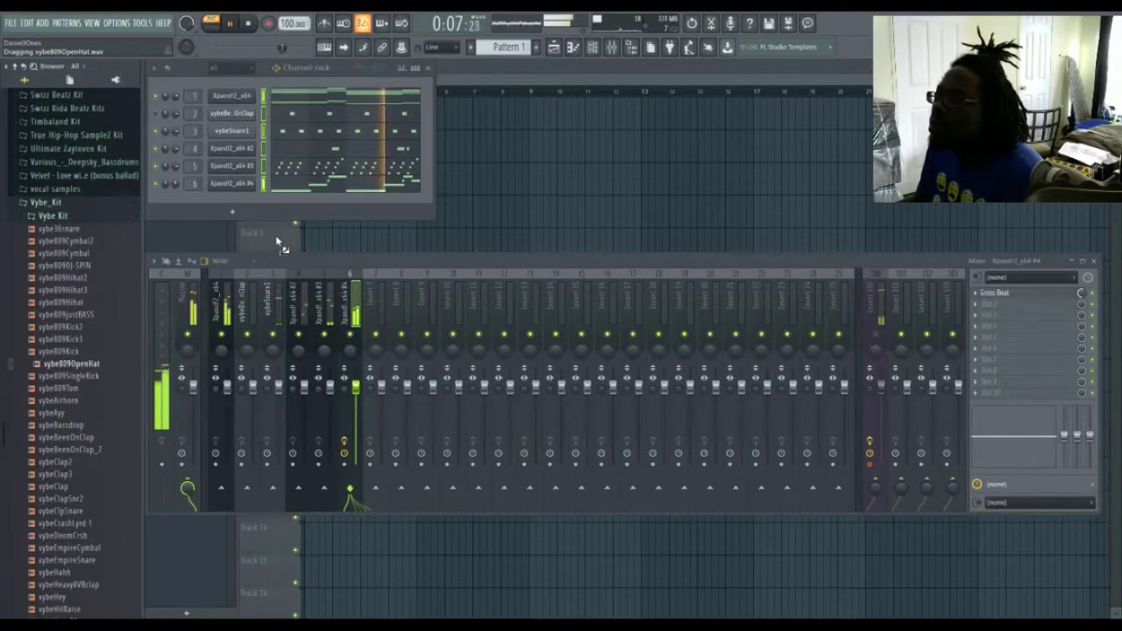
drag(235, 198, 239, 200)
Step: Draw an open-hat note on C7 at step 5 of bar 1 and shorten it to about half its length
click(276, 202)
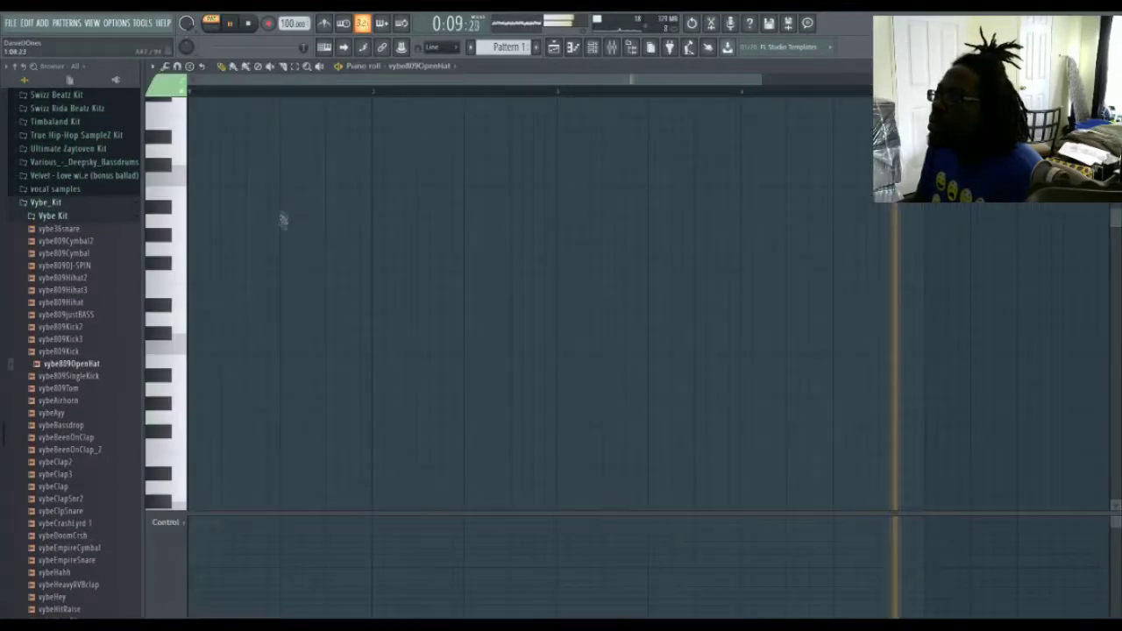
click(238, 347)
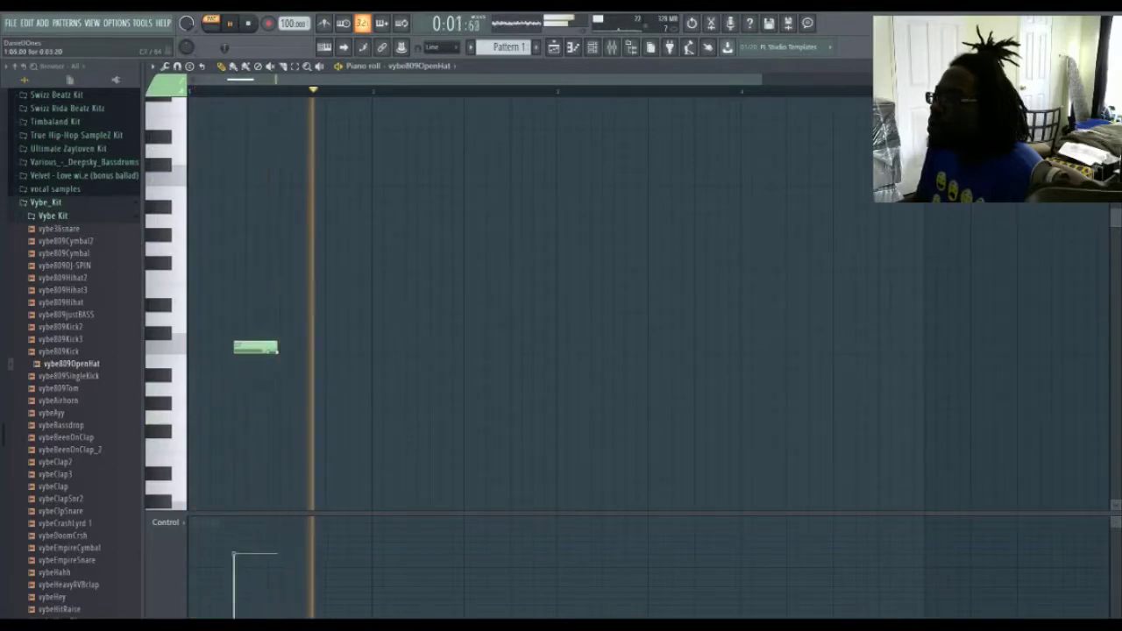
drag(277, 347, 254, 348)
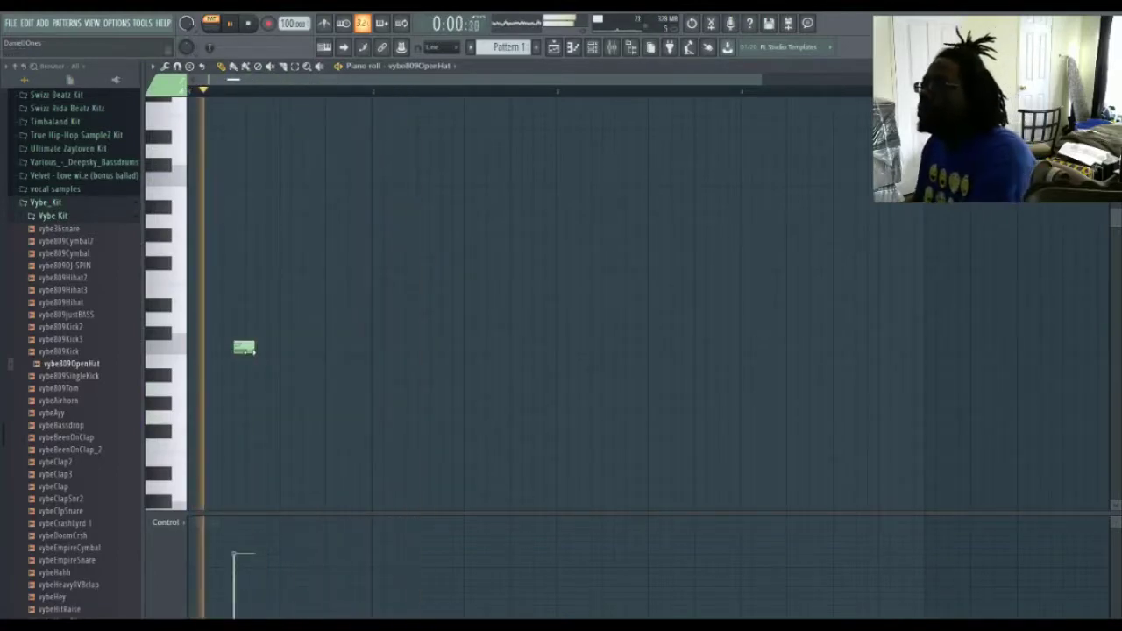
key(space)
key(Escape)
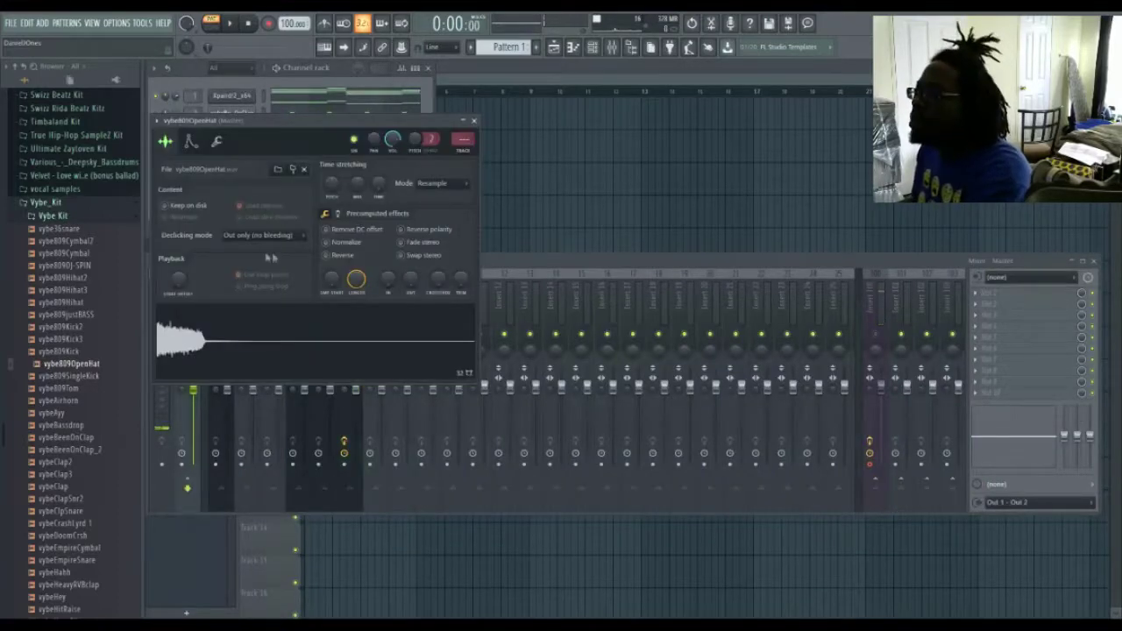
click(473, 120)
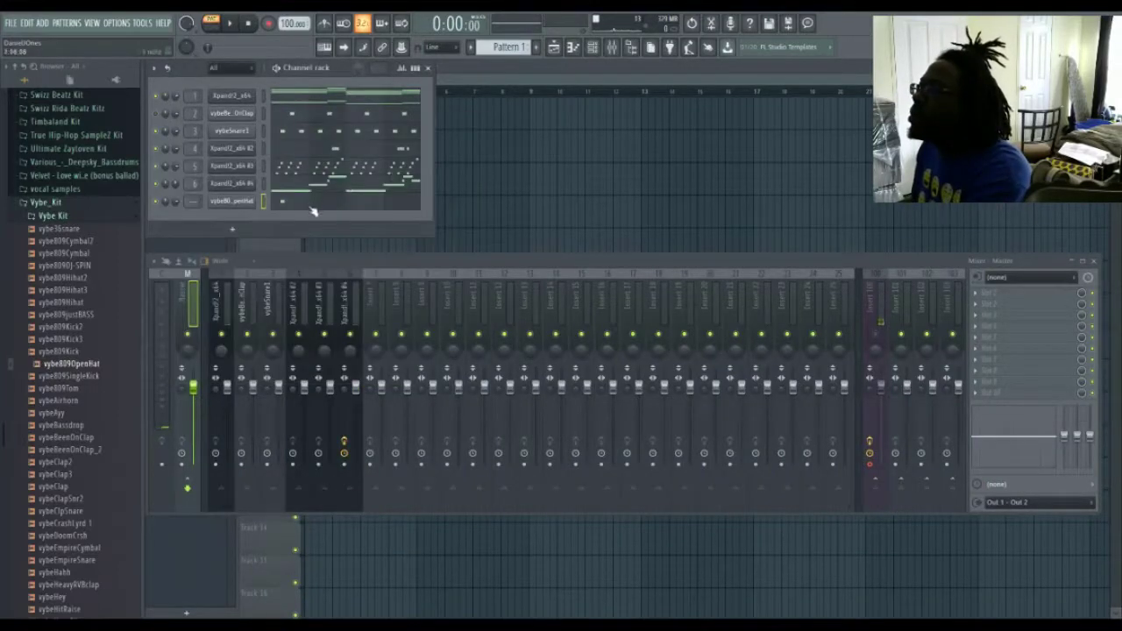
Step: Move the open-hat note to C6 at step 3 of bar 1 and add C6 notes at steps 3 and 11 of bar 2
click(313, 206)
drag(244, 349, 217, 409)
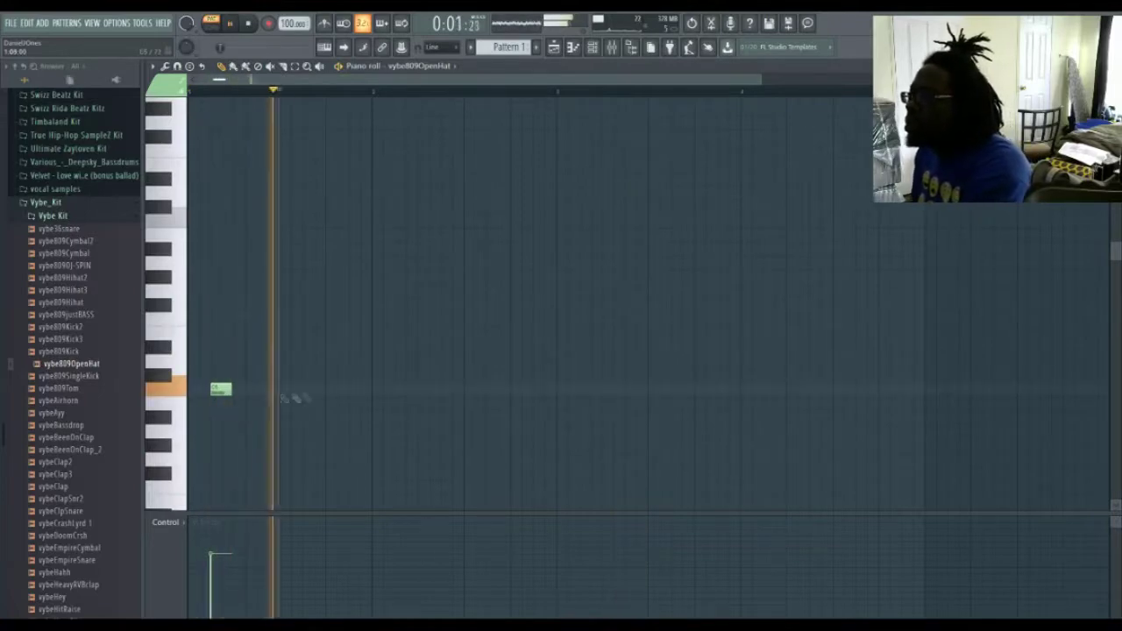
click(405, 389)
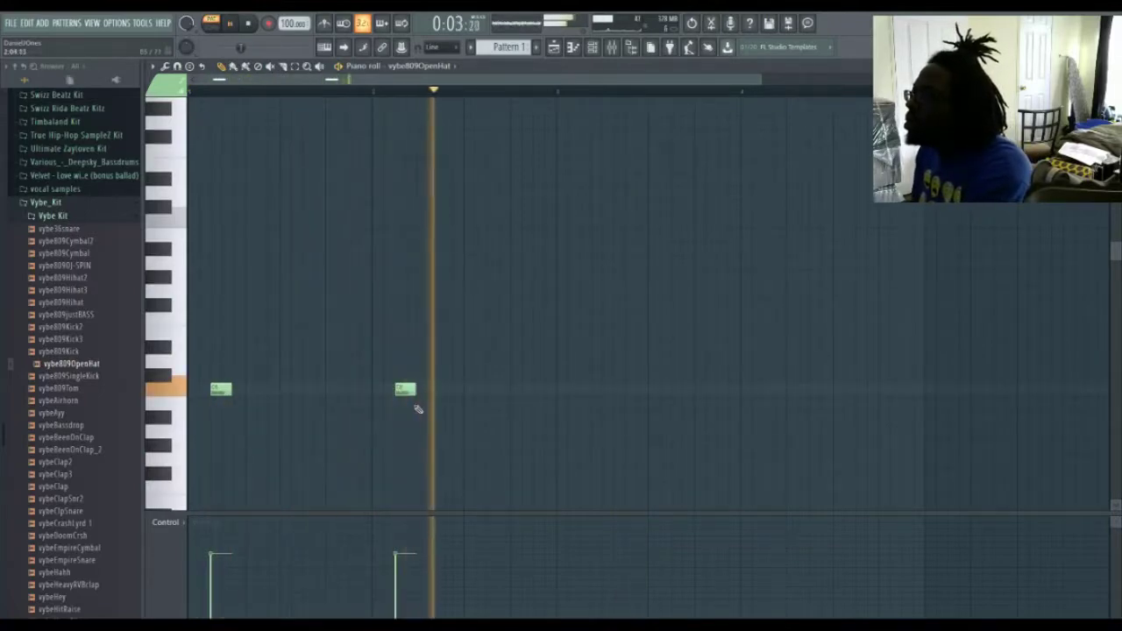
click(495, 389)
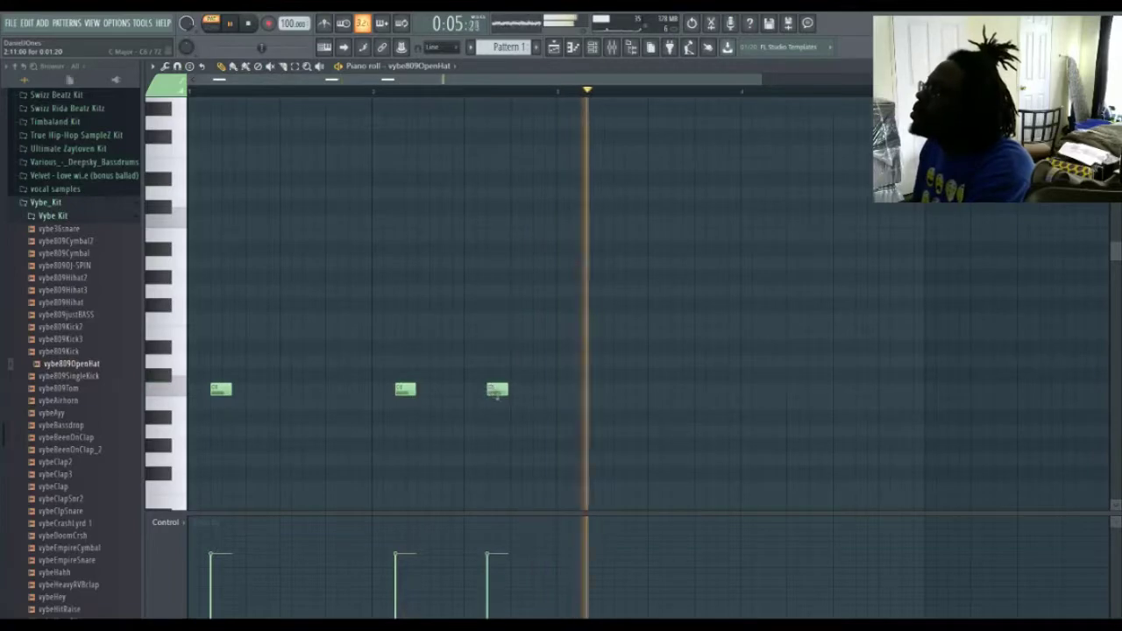
key(space)
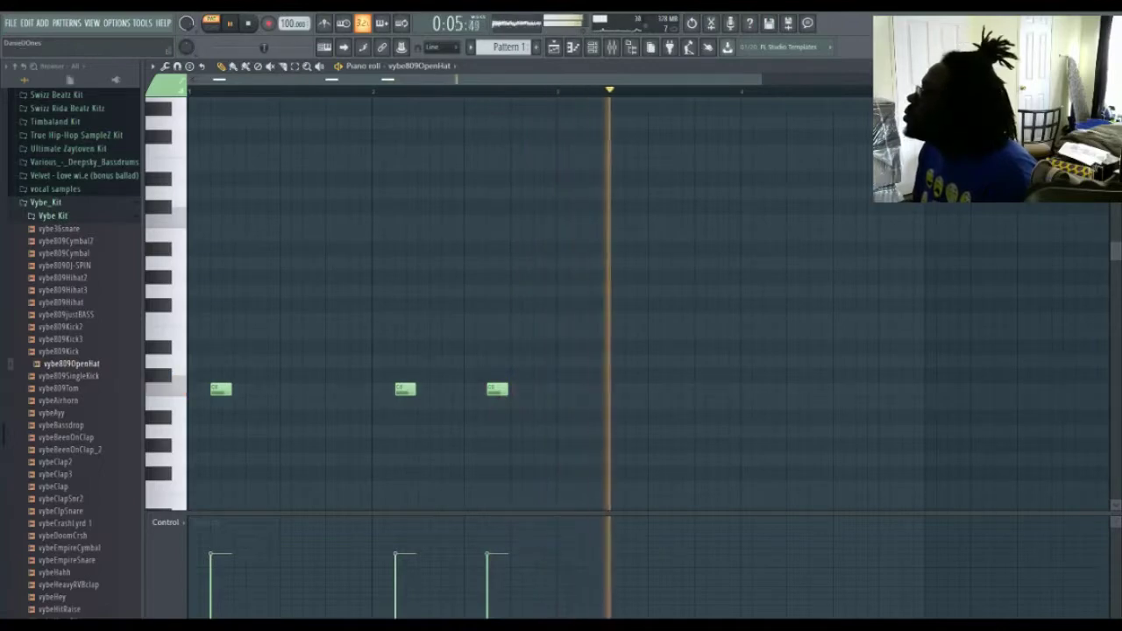
click(1113, 67)
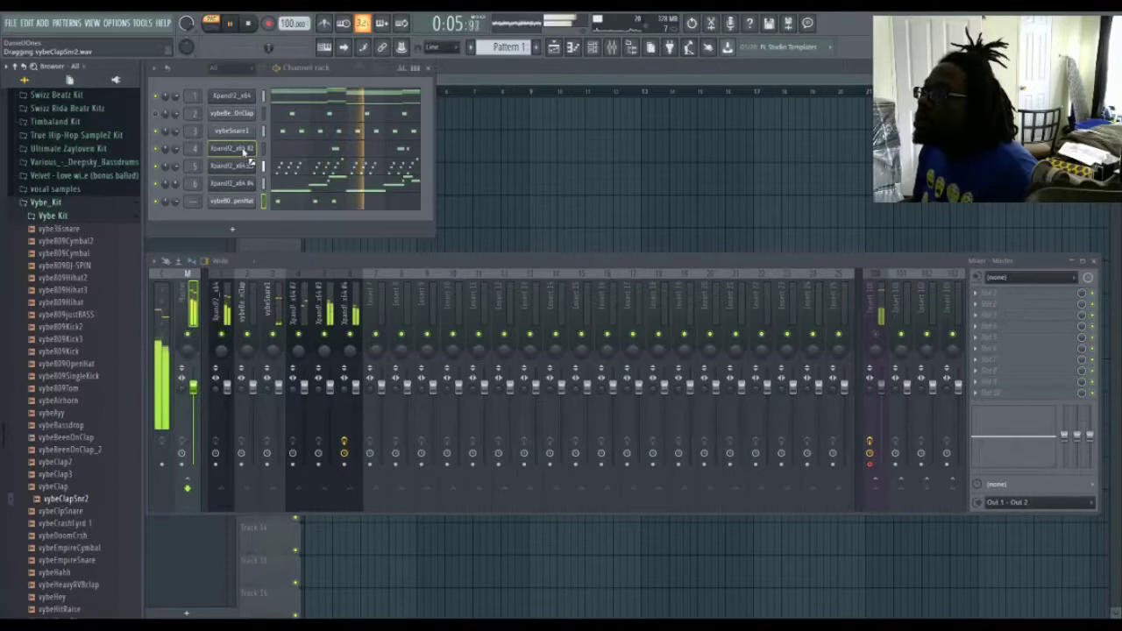
Step: Add the vybeClapSnr2 sample as a new channel and paste copied drum notes into it
drag(234, 212, 233, 215)
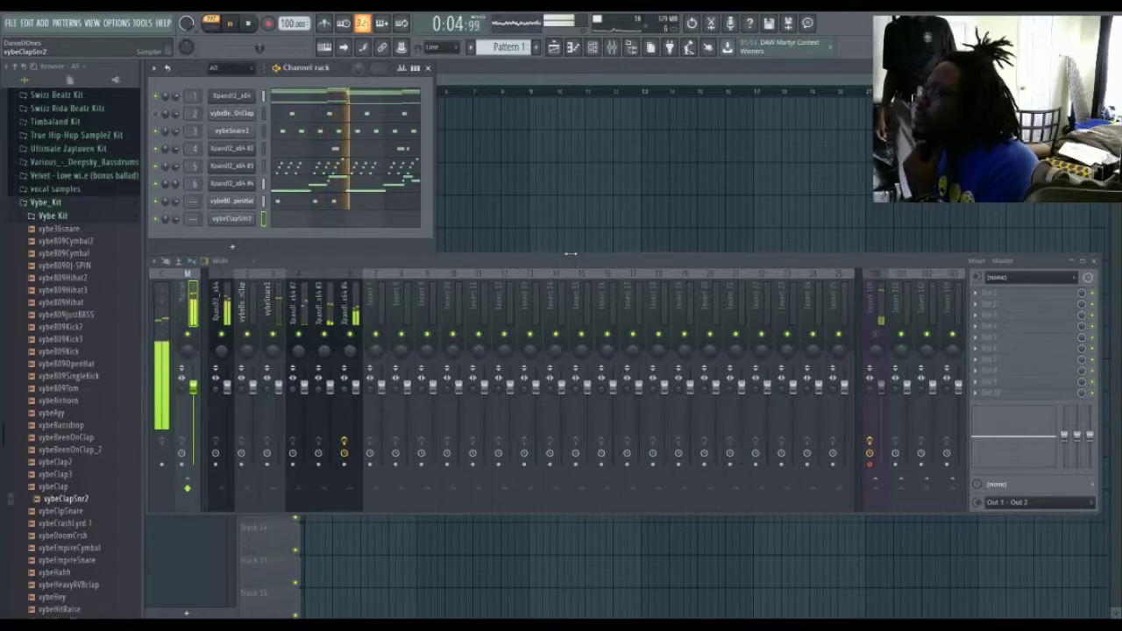
drag(570, 254, 567, 256)
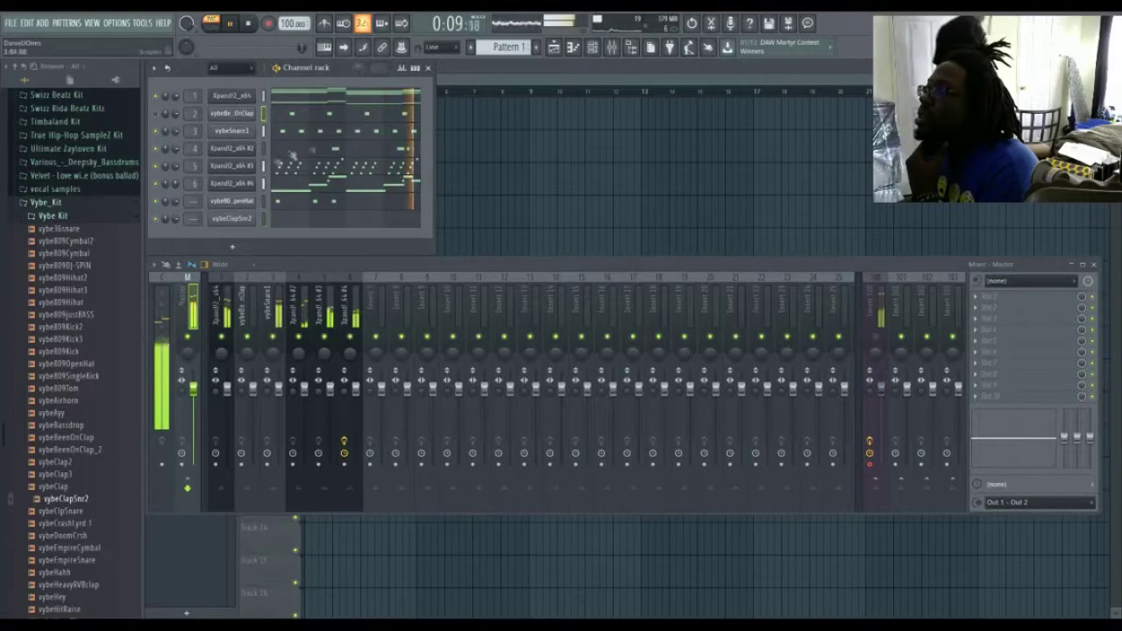
key(ctrl+v)
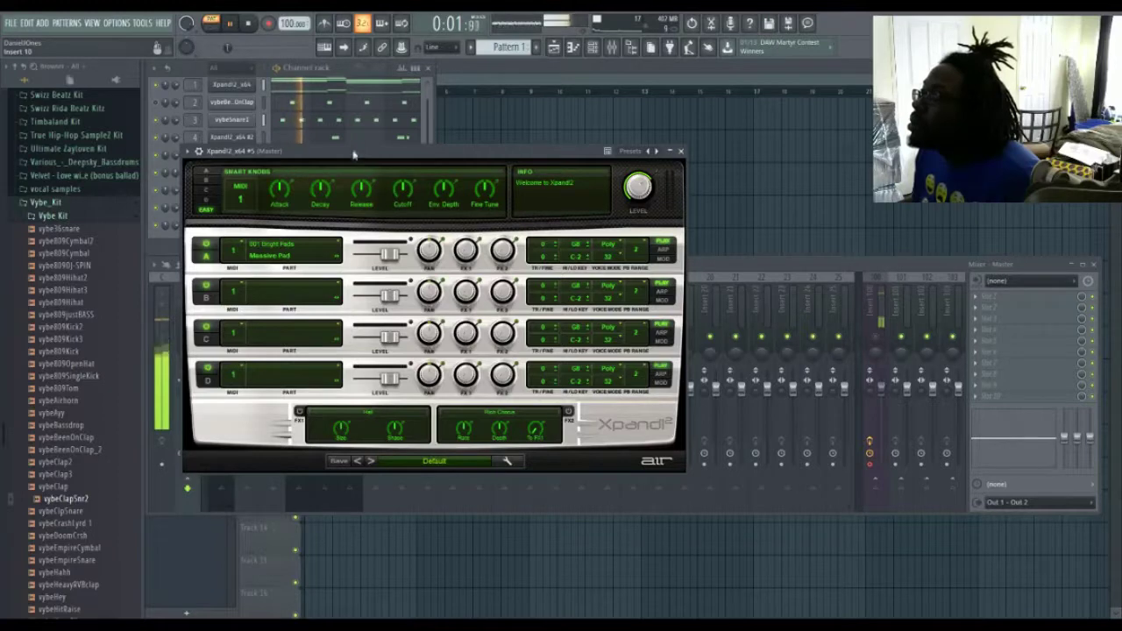
Step: Close the Xpand!2 #5 plugin, add the vybe809Hihat2 sample as a new channel below it, and open its piano roll
click(681, 152)
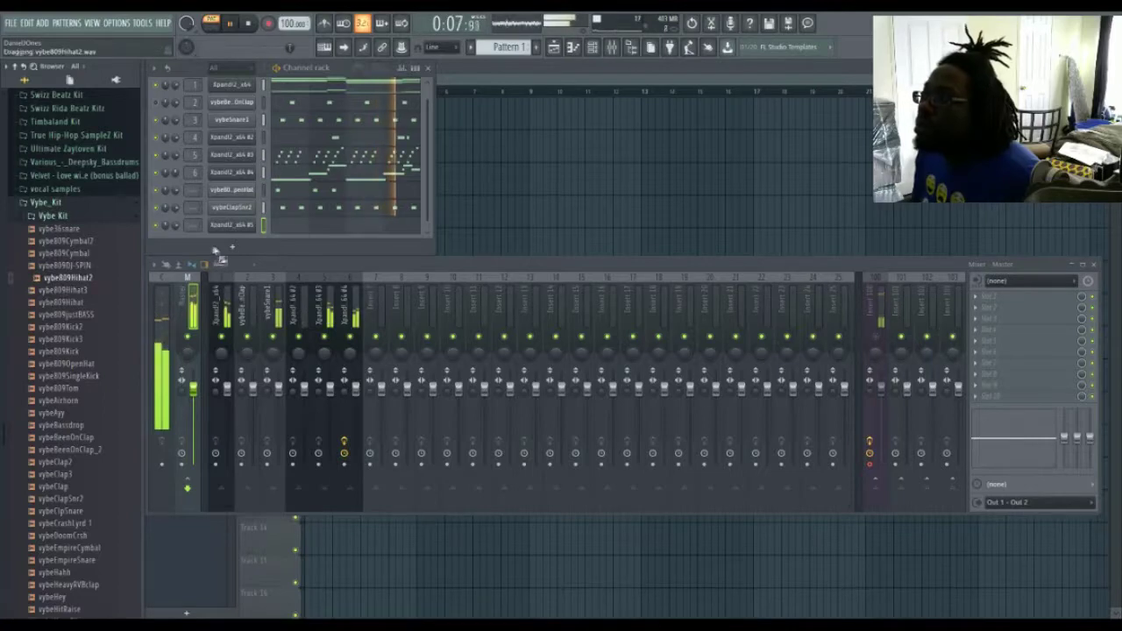
drag(226, 245, 226, 242)
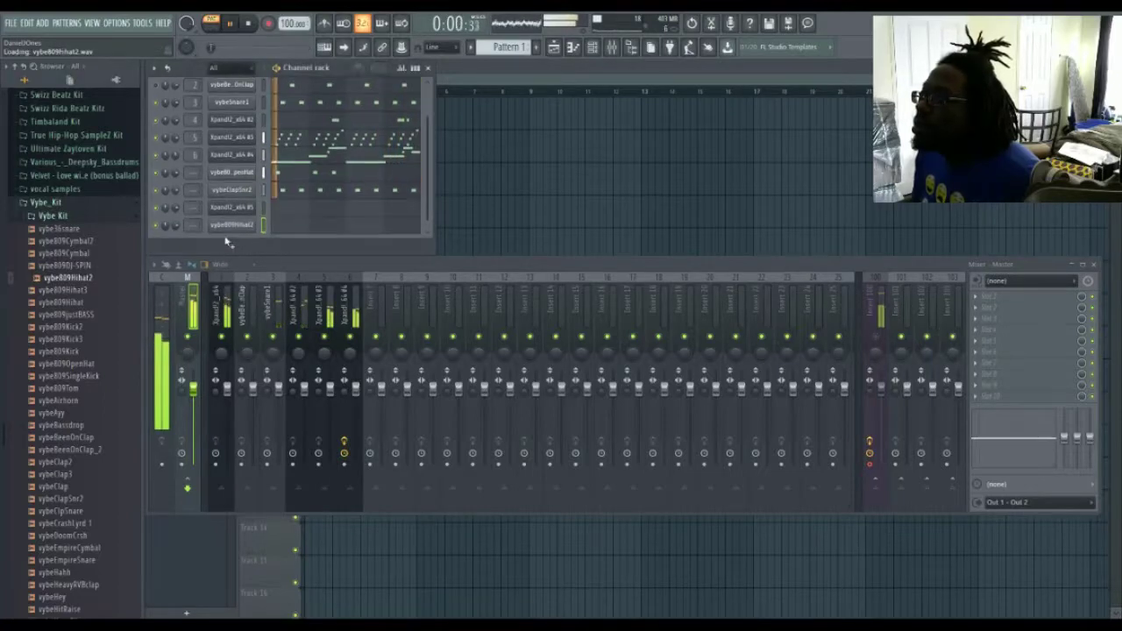
click(277, 226)
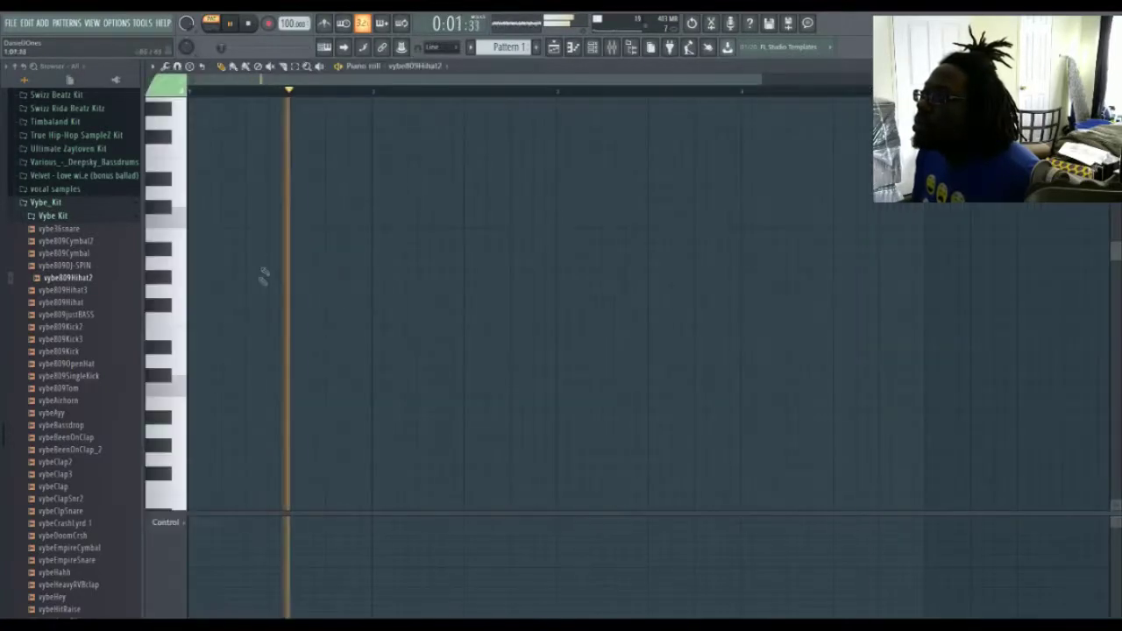
Step: Fill bar 1 with one-step hi-hat notes on C6, one on each of the 16 steps
click(178, 394)
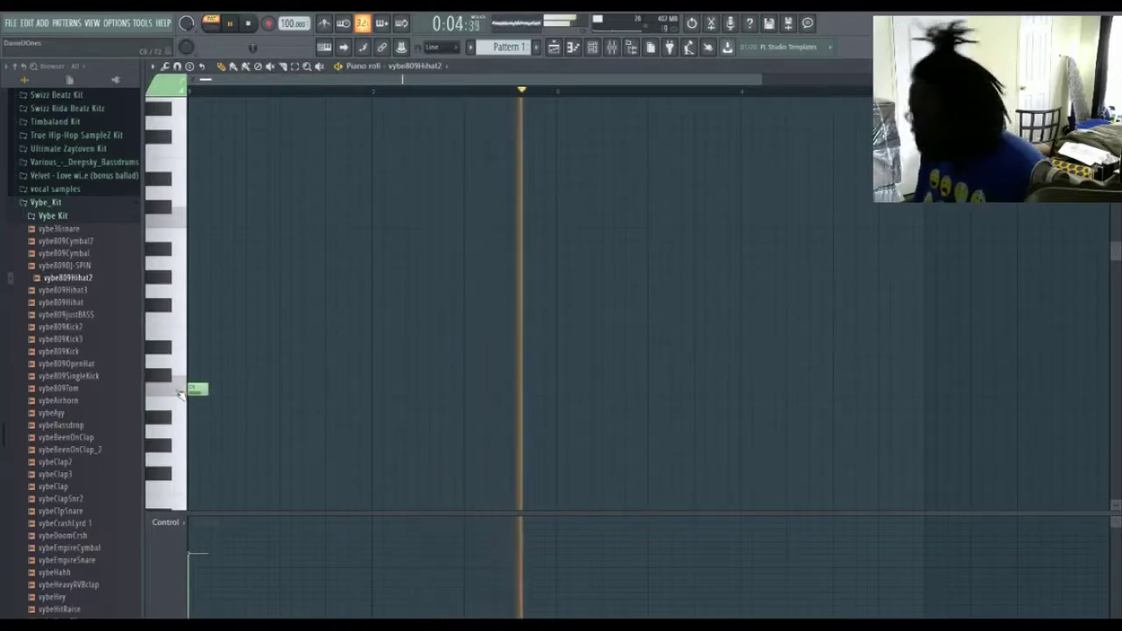
click(180, 394)
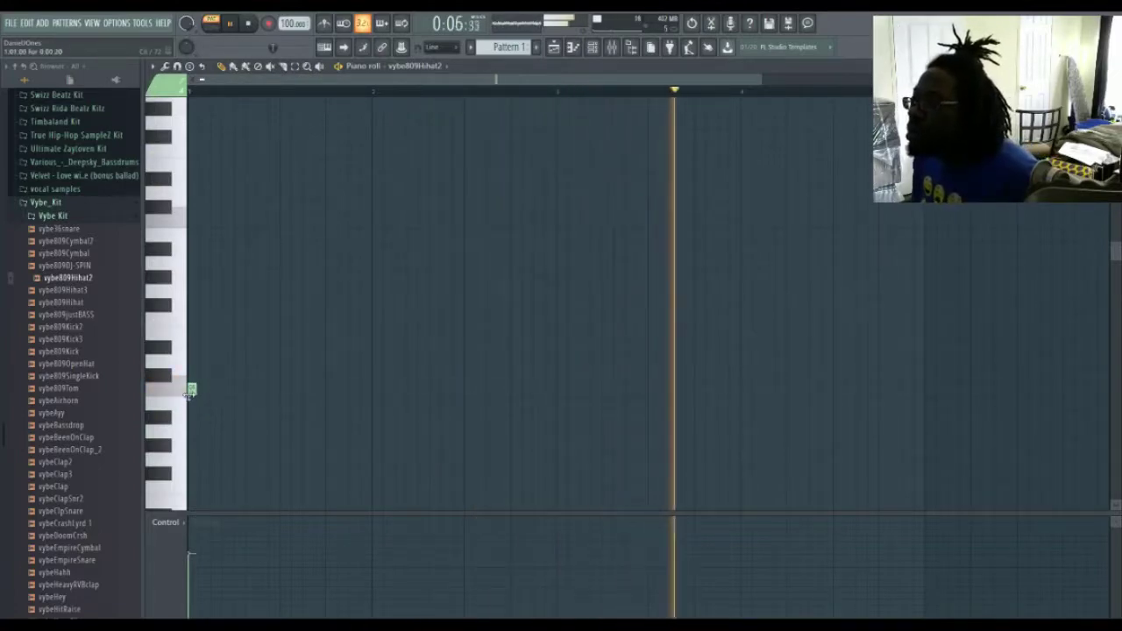
click(215, 388)
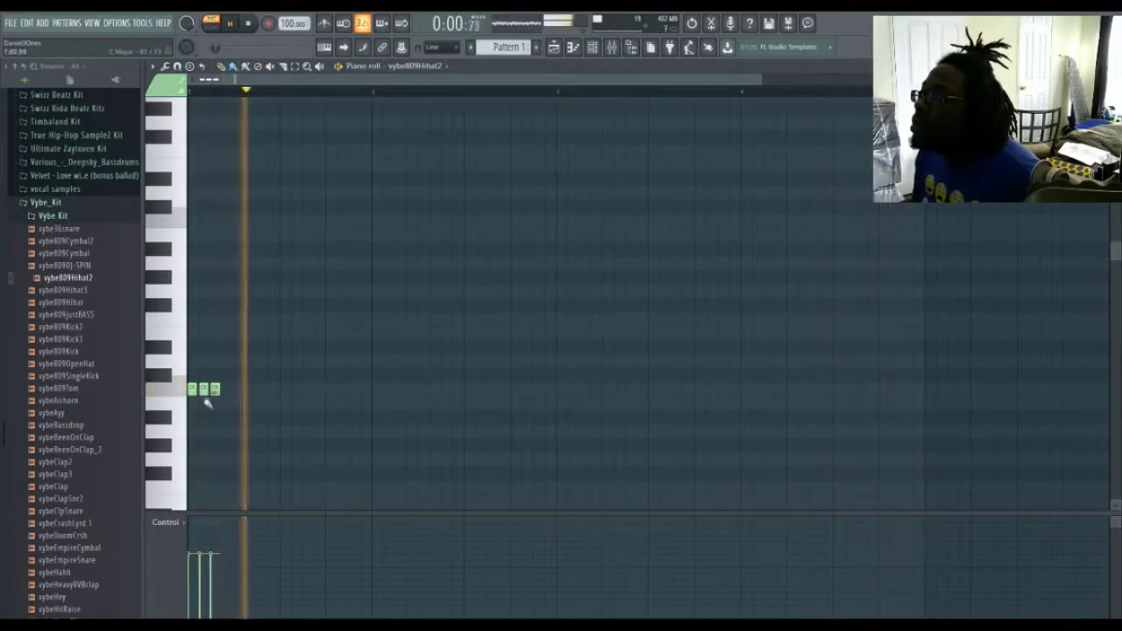
right_click(203, 391)
click(237, 392)
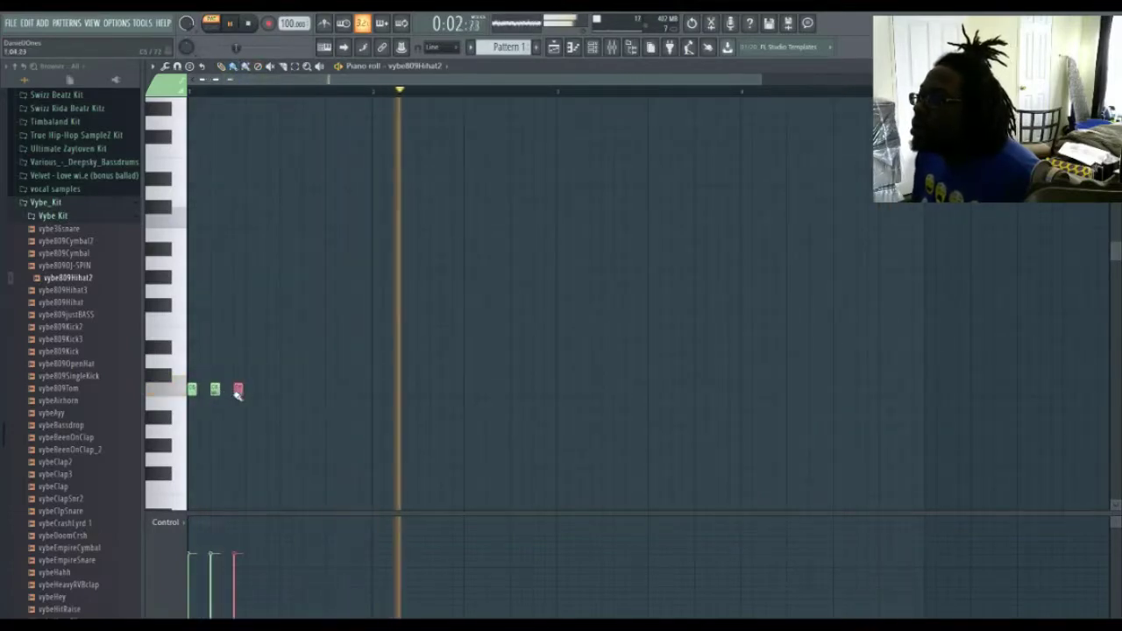
click(261, 392)
click(205, 392)
click(227, 392)
drag(238, 392, 375, 390)
key(space)
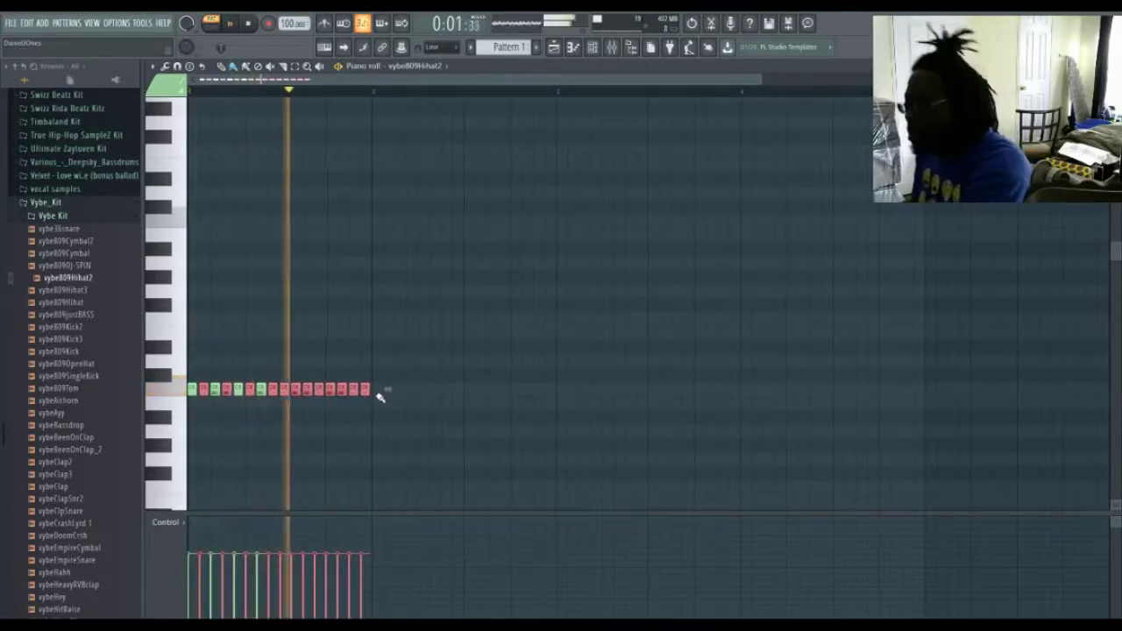
Step: Transpose all the bar 1 hi-hat notes down one octave to C5, adding nothing in bar 2
scroll(379, 394, down, 3)
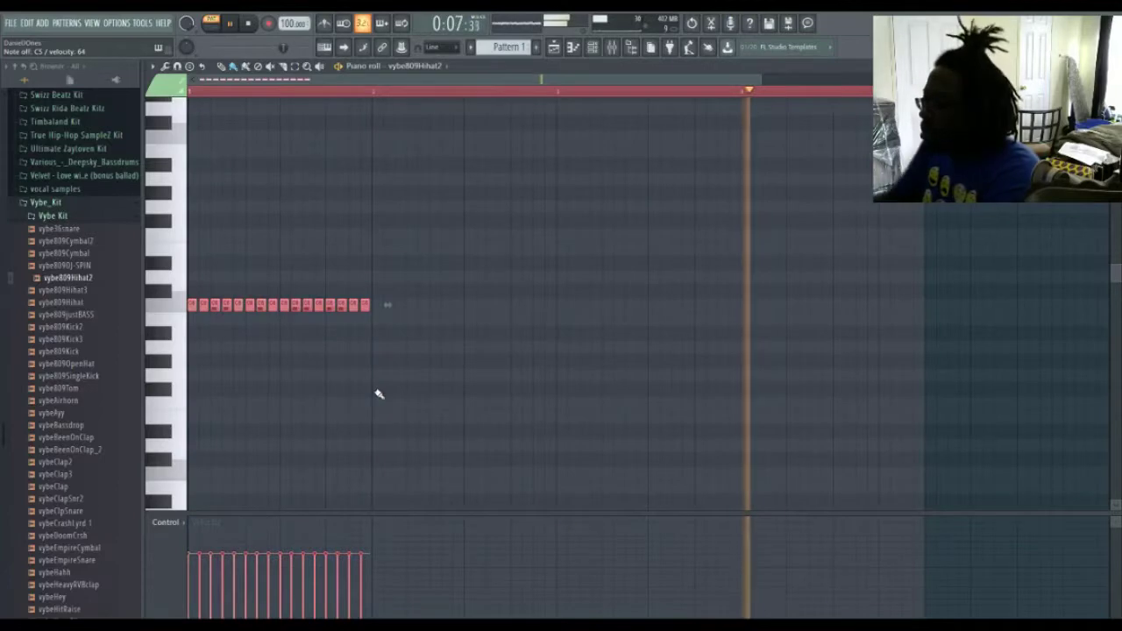
scroll(378, 394, up, 6)
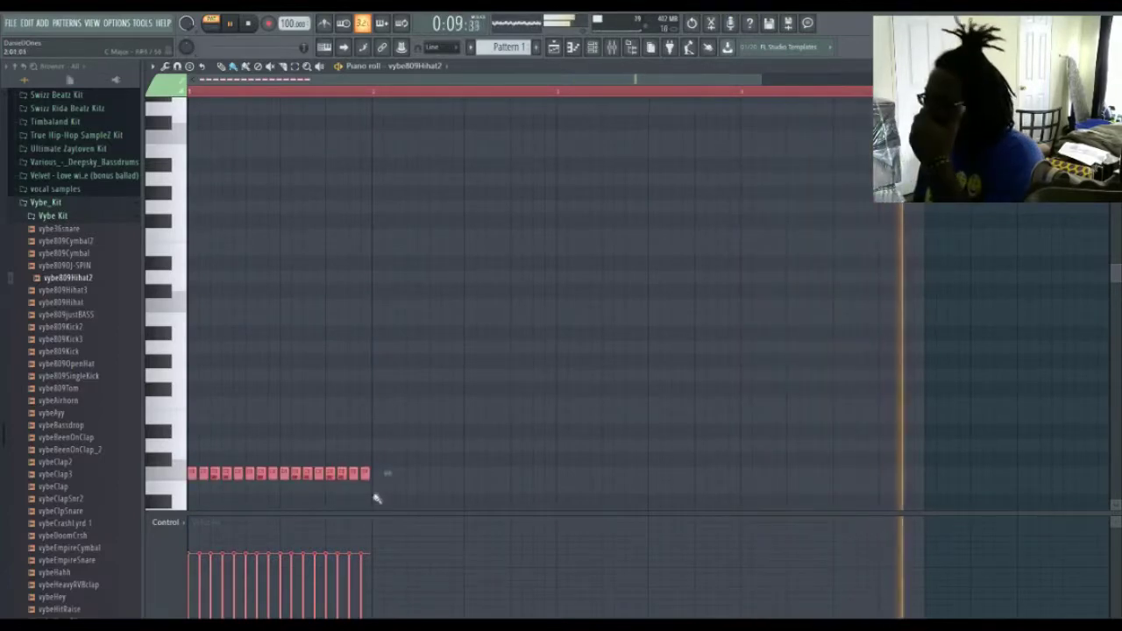
click(386, 474)
right_click(386, 473)
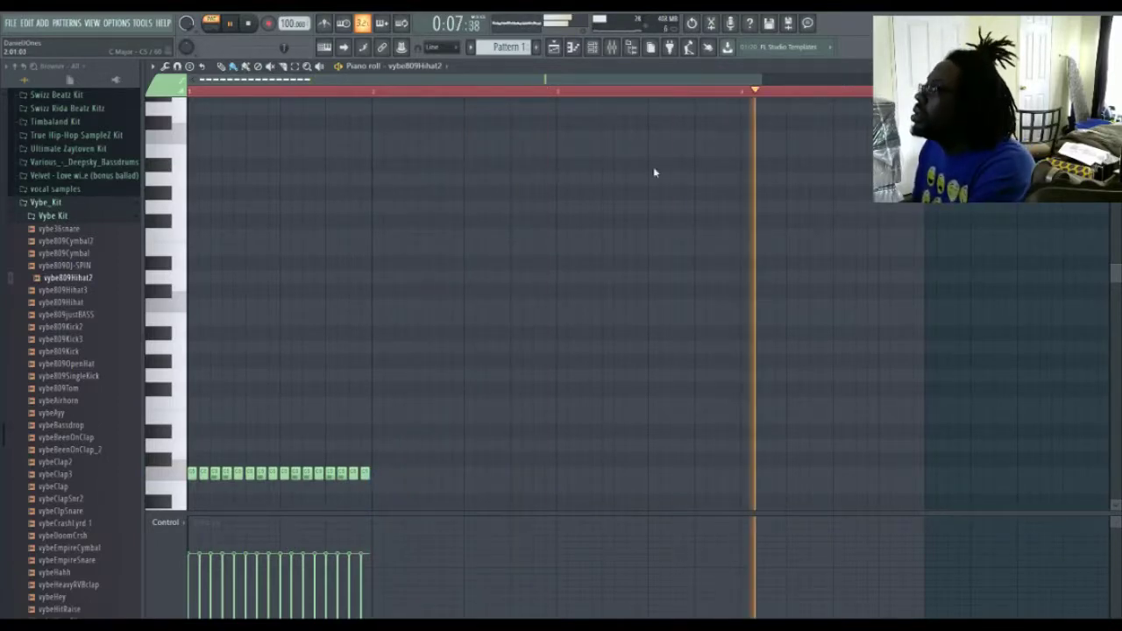
Step: Duplicate the bar 1 hi-hats into bar 2, then duplicate both bars to fill bars 3 and 4
key(ctrl+b)
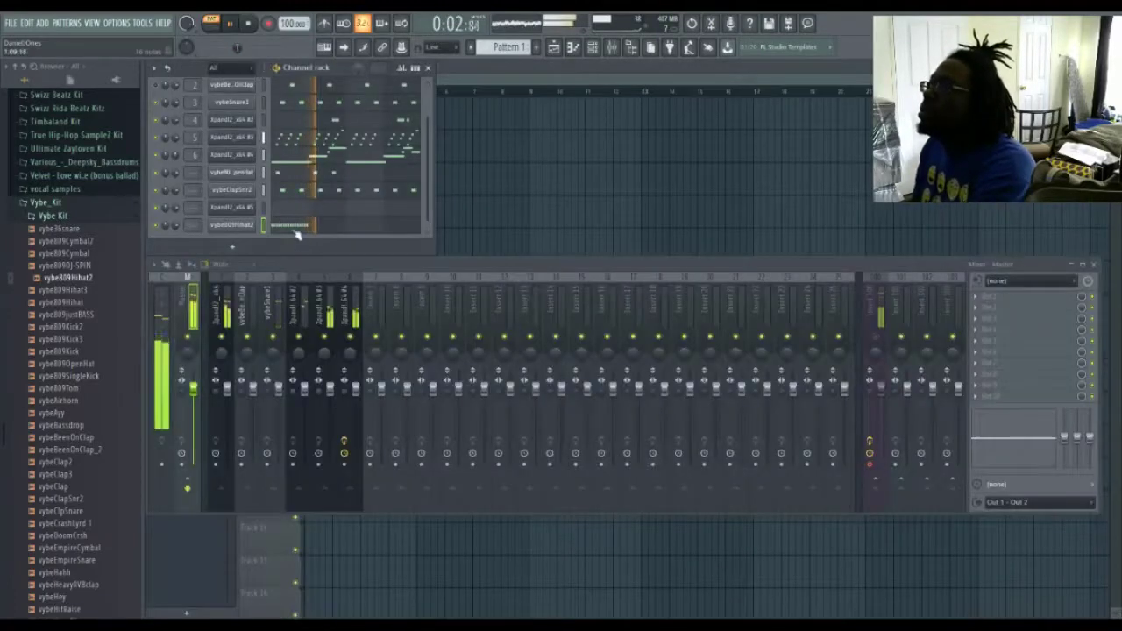
click(295, 228)
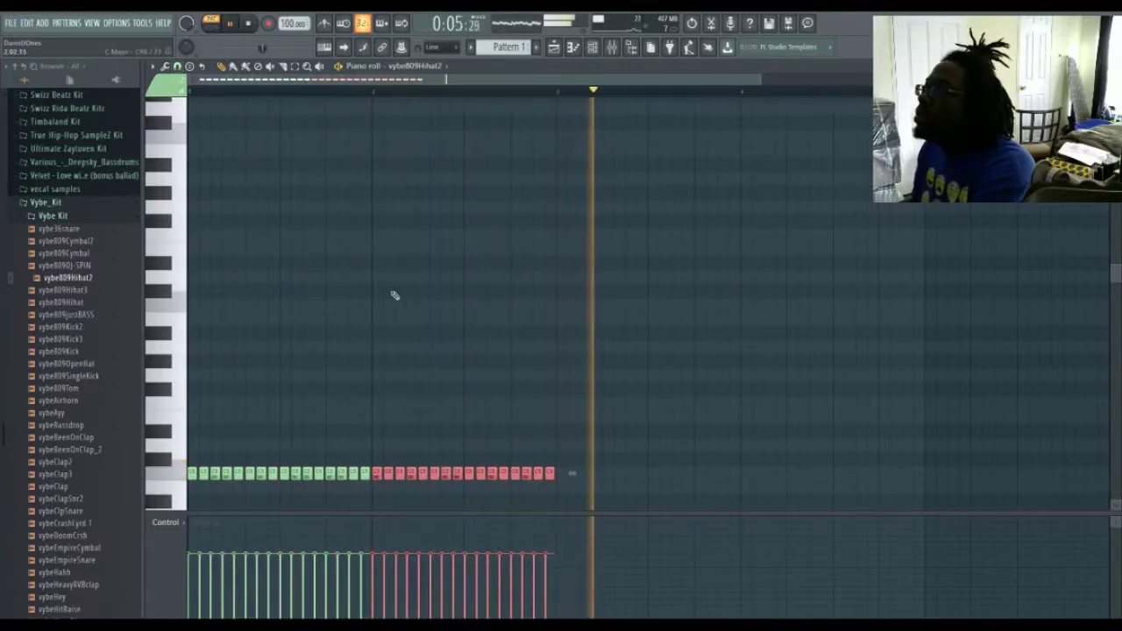
ctrl+click(421, 386)
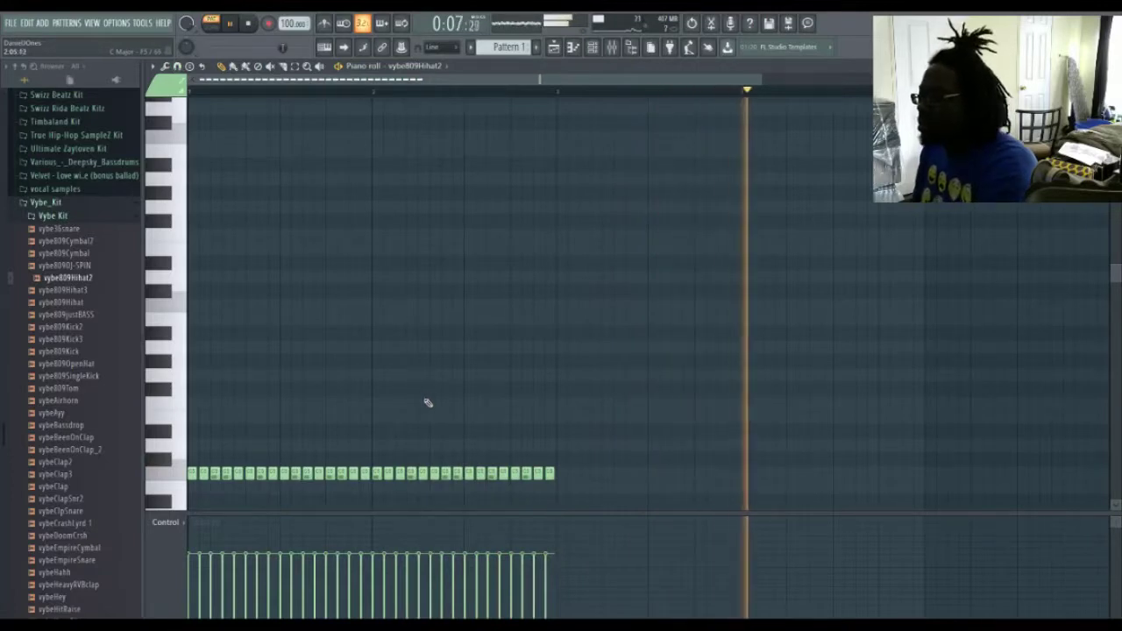
key(ctrl+b)
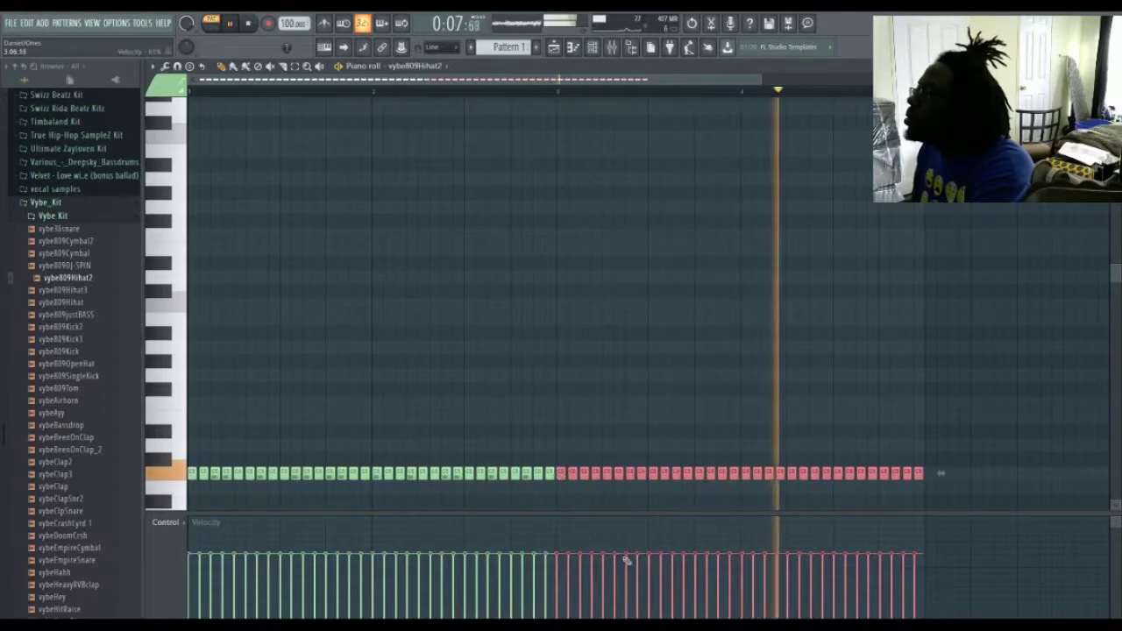
ctrl+click(571, 403)
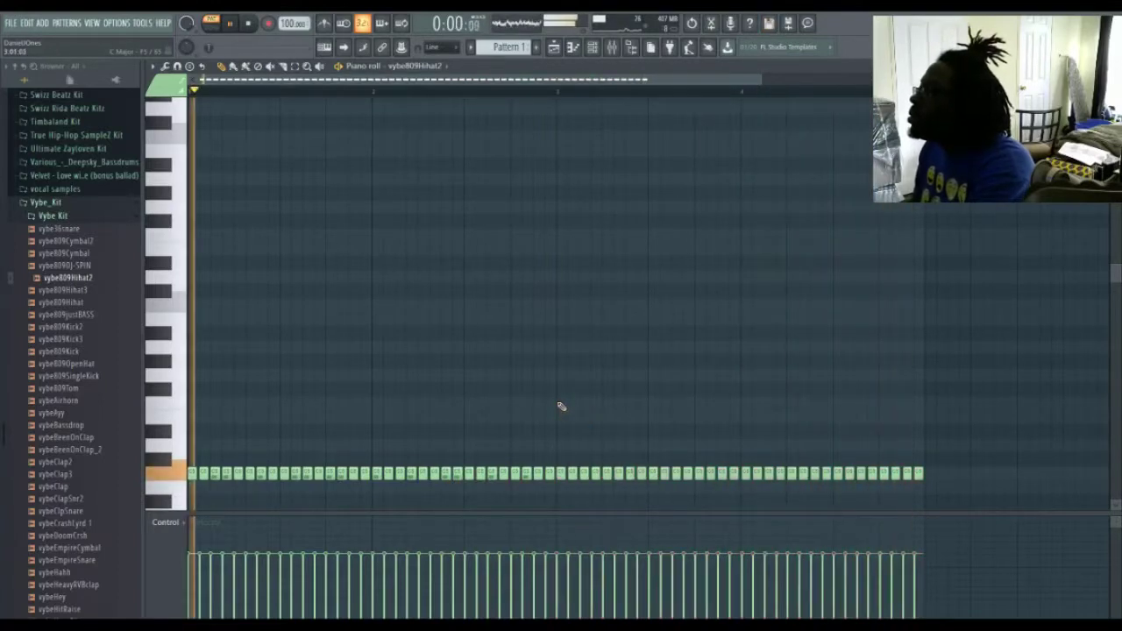
right_click(457, 475)
right_click(470, 477)
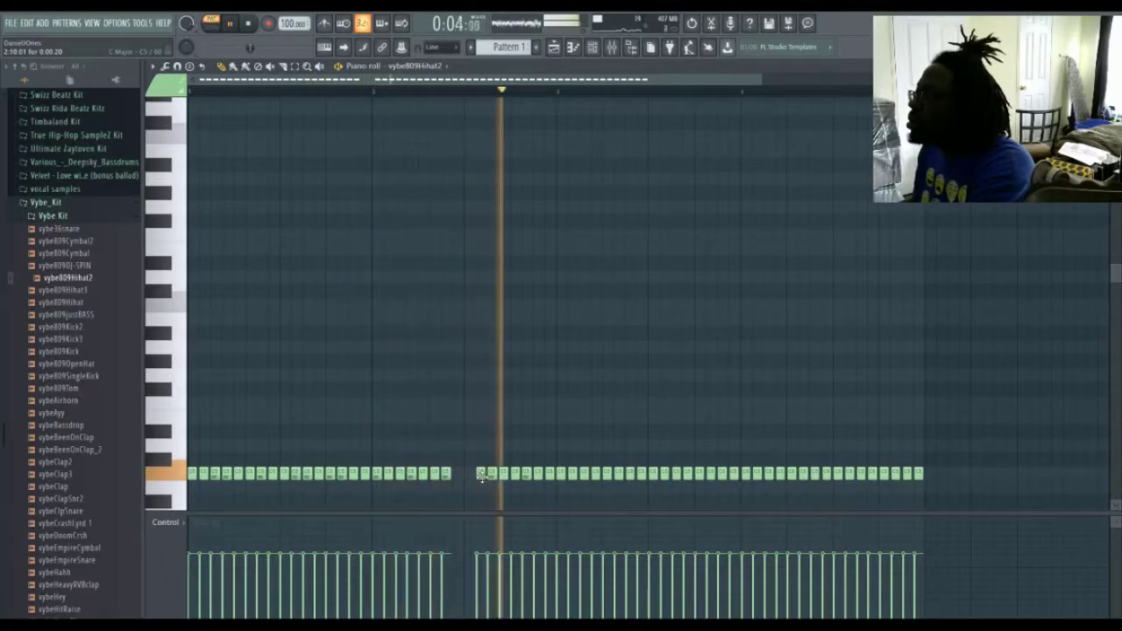
right_click(480, 474)
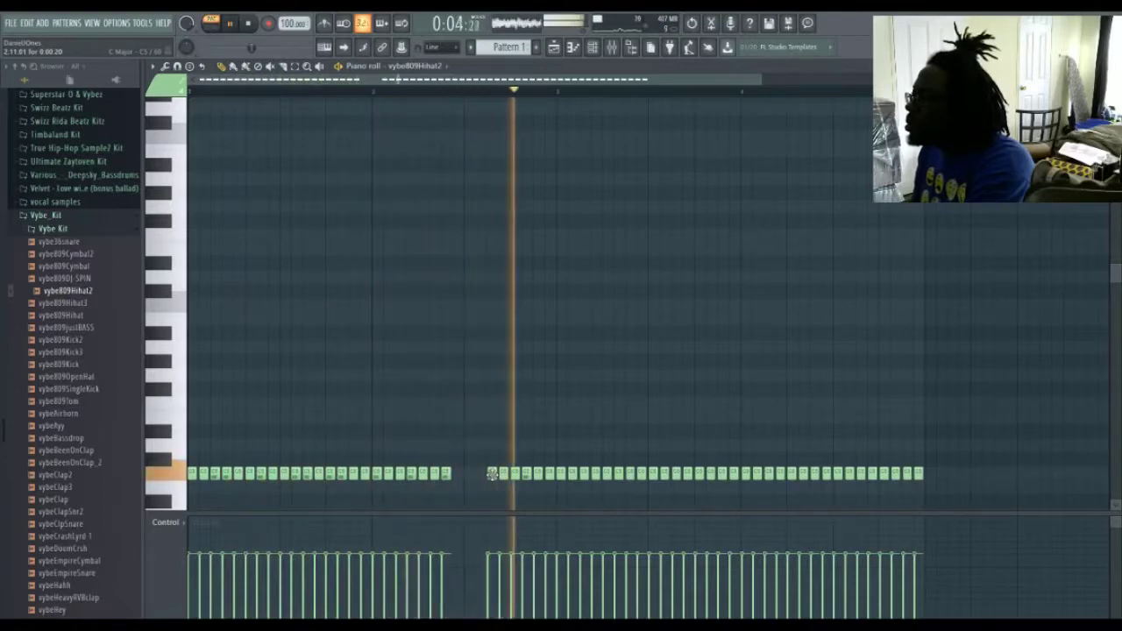
click(480, 473)
click(468, 475)
click(457, 475)
Step: Delete the hi-hat notes at steps 5 and 6 of both bar 2 and bar 4
right_click(424, 475)
right_click(432, 474)
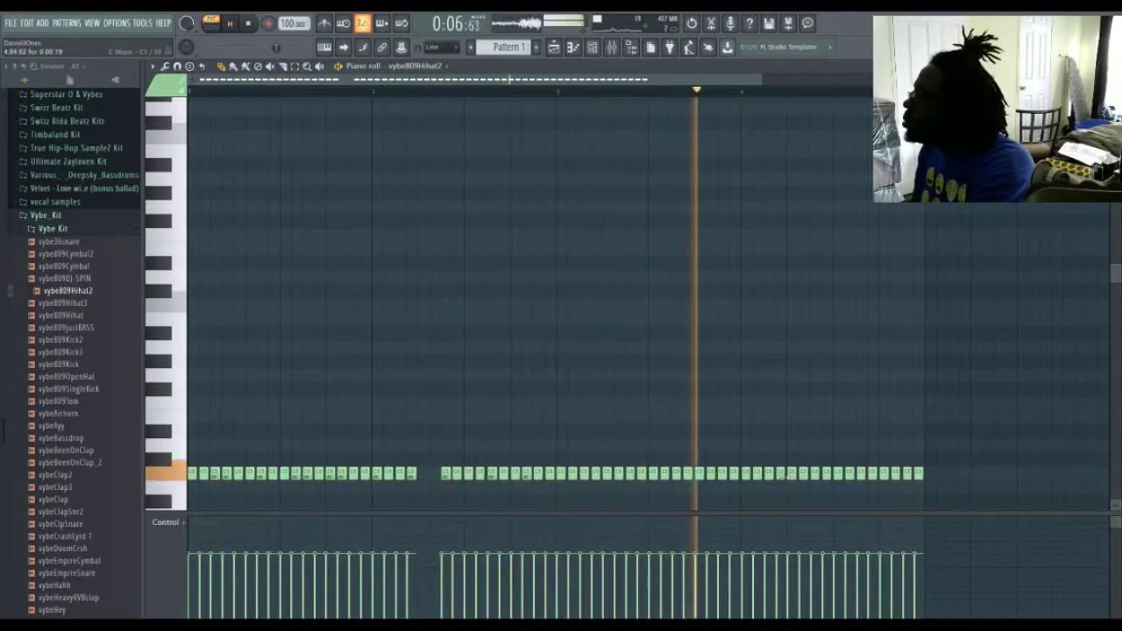
right_click(787, 475)
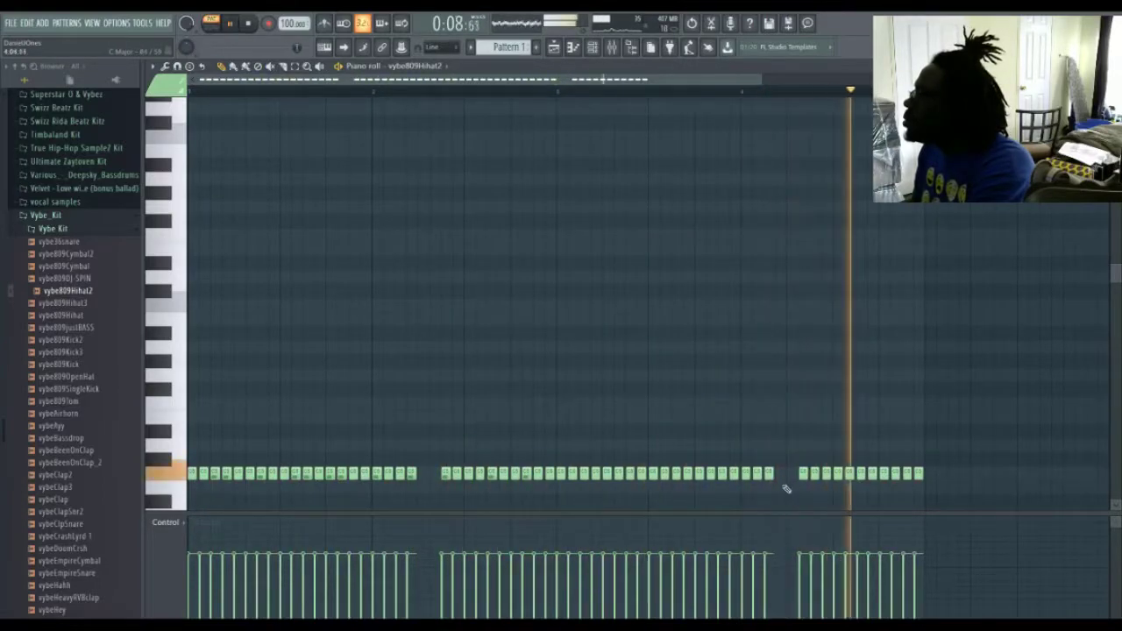
right_click(803, 474)
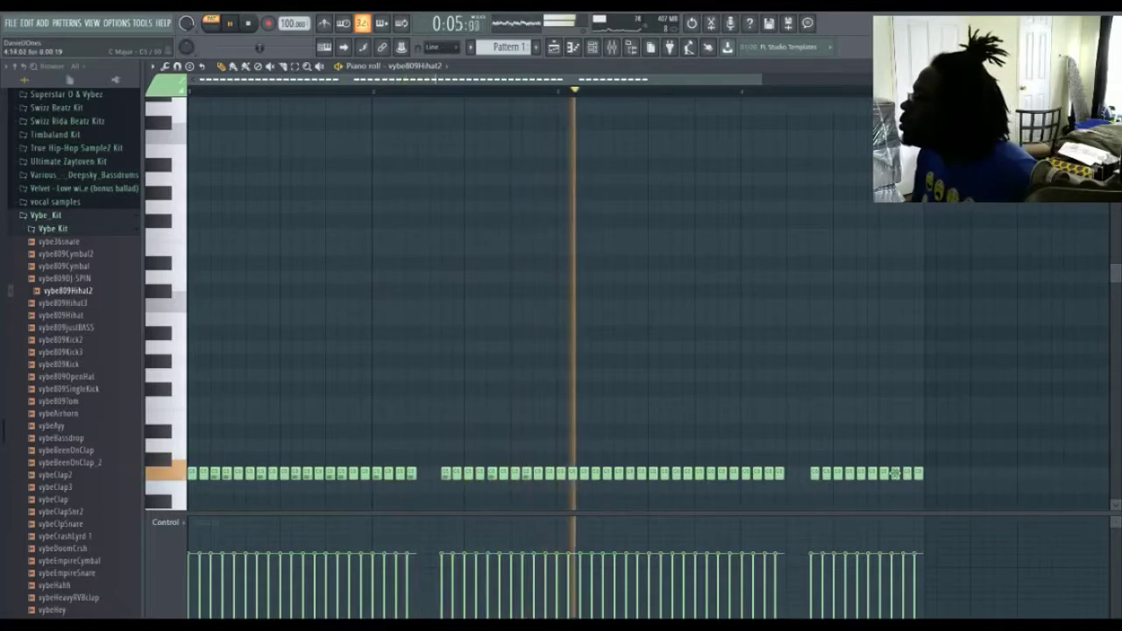
Step: Replace the hi-hats at steps 15 and 16 of bar 4 with one two-step C5 note and chop it into a roll
right_click(907, 474)
right_click(918, 474)
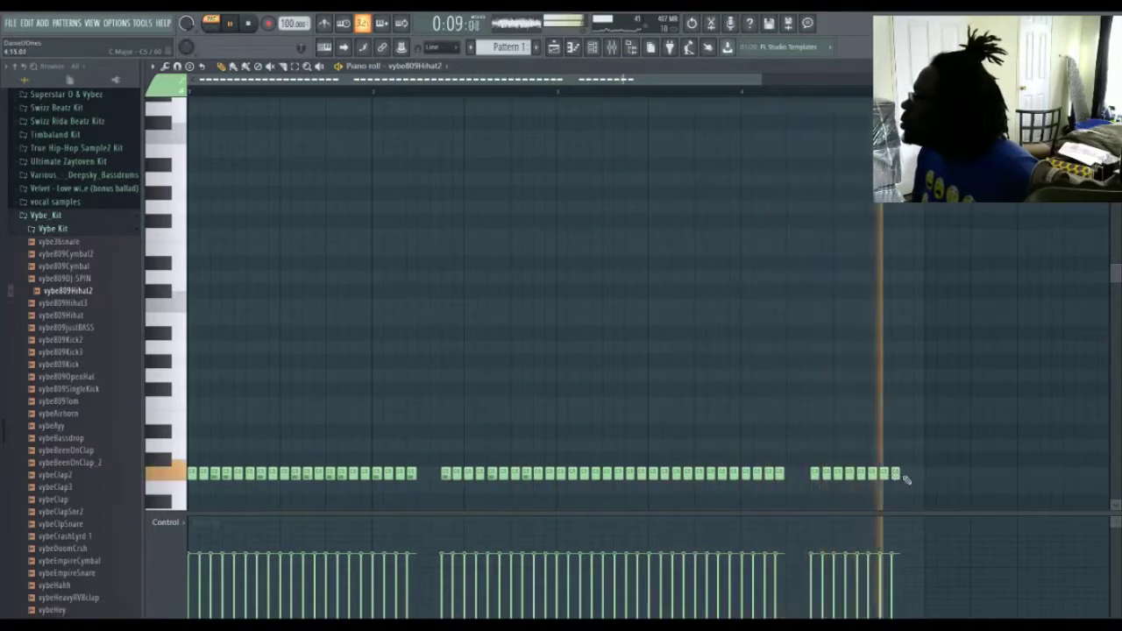
drag(913, 476, 924, 476)
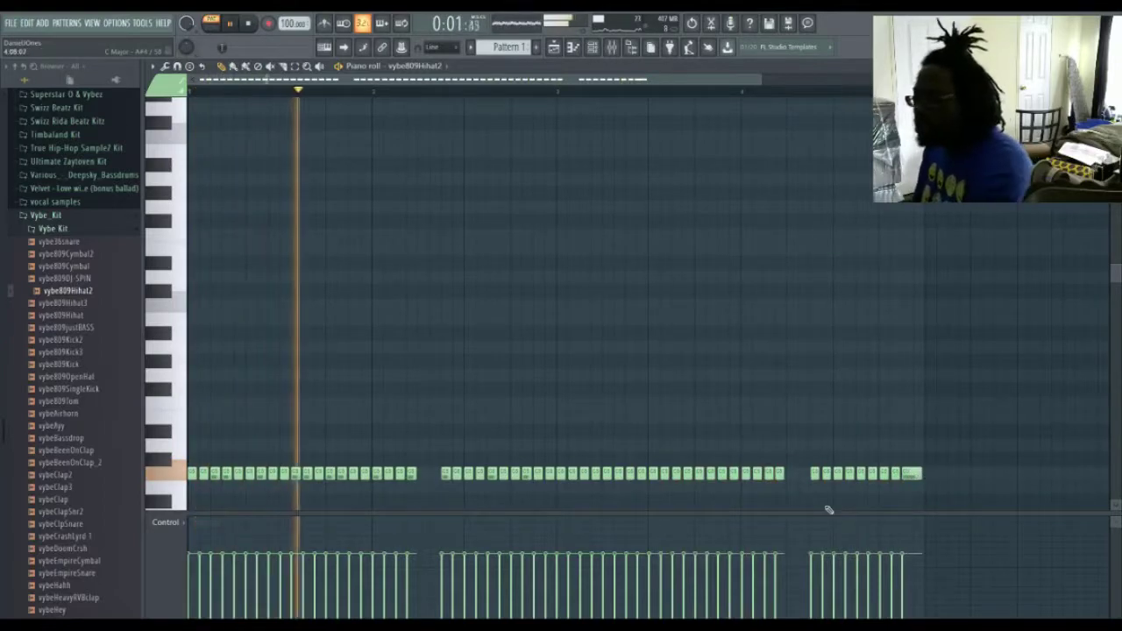
click(913, 474)
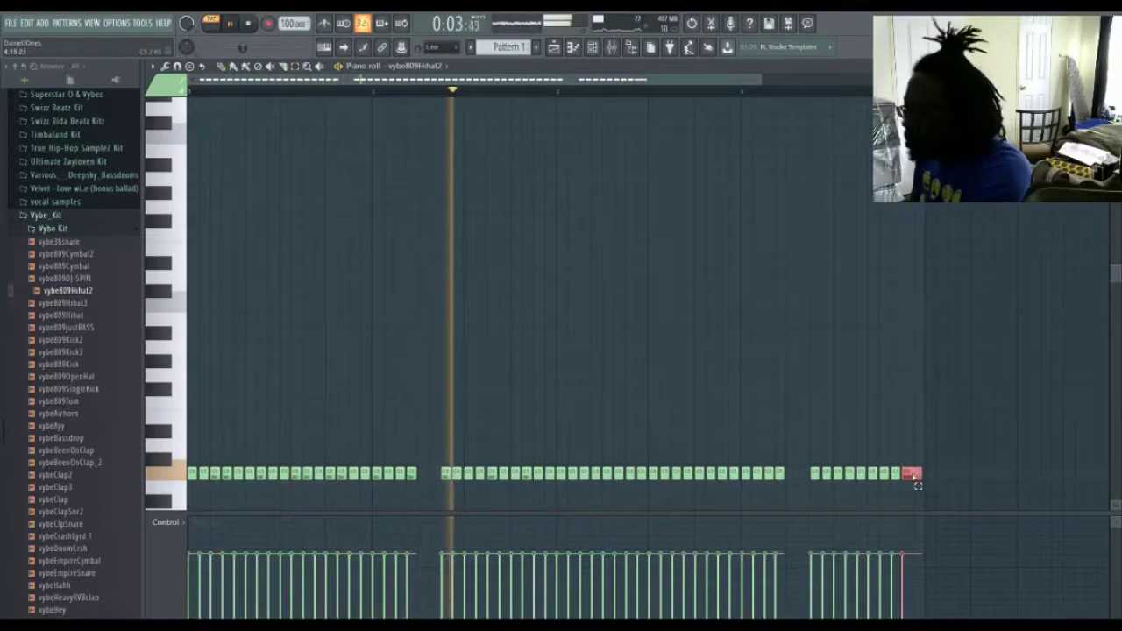
key(ctrl+u)
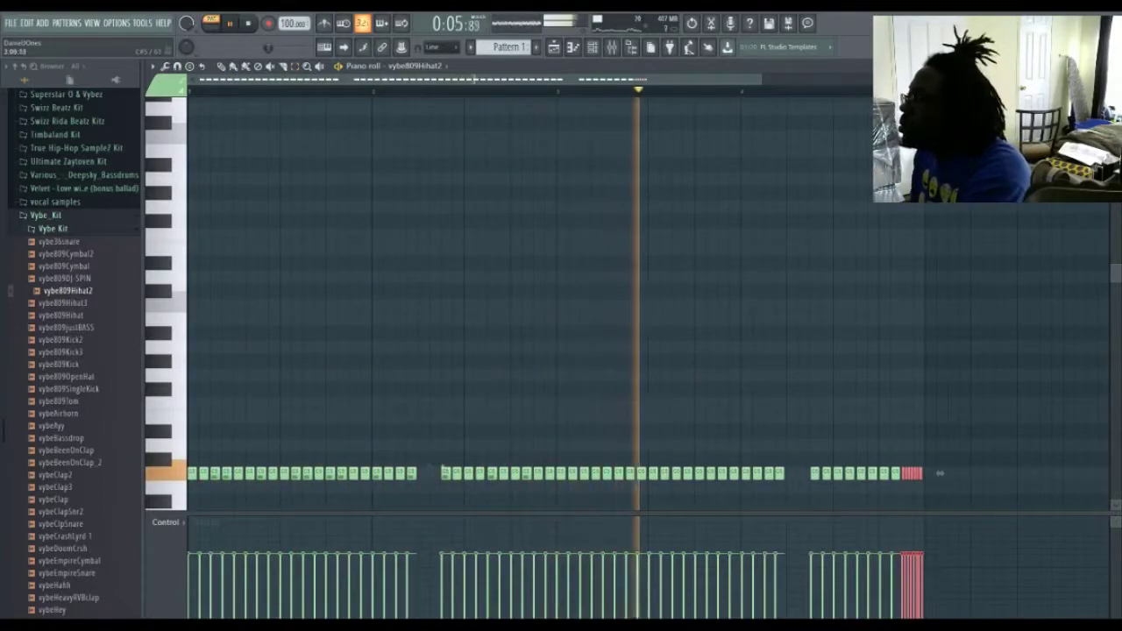
Step: Replace the hi-hats at steps 7 and 8 of bar 3 with a two-step C5 note chopped into a roll
click(641, 474)
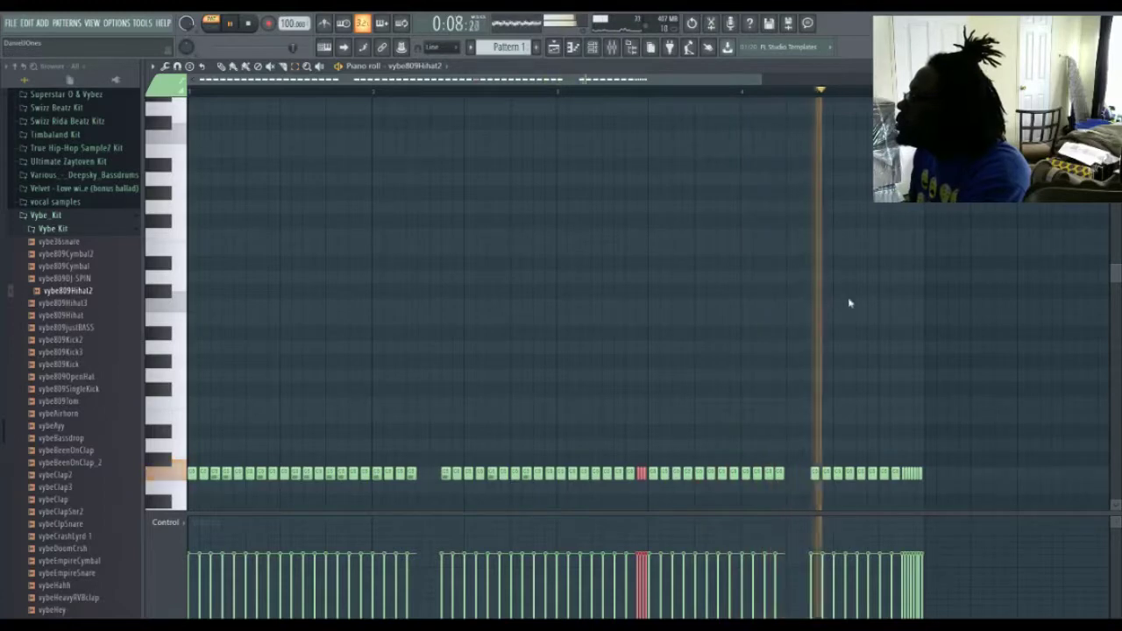
right_click(640, 474)
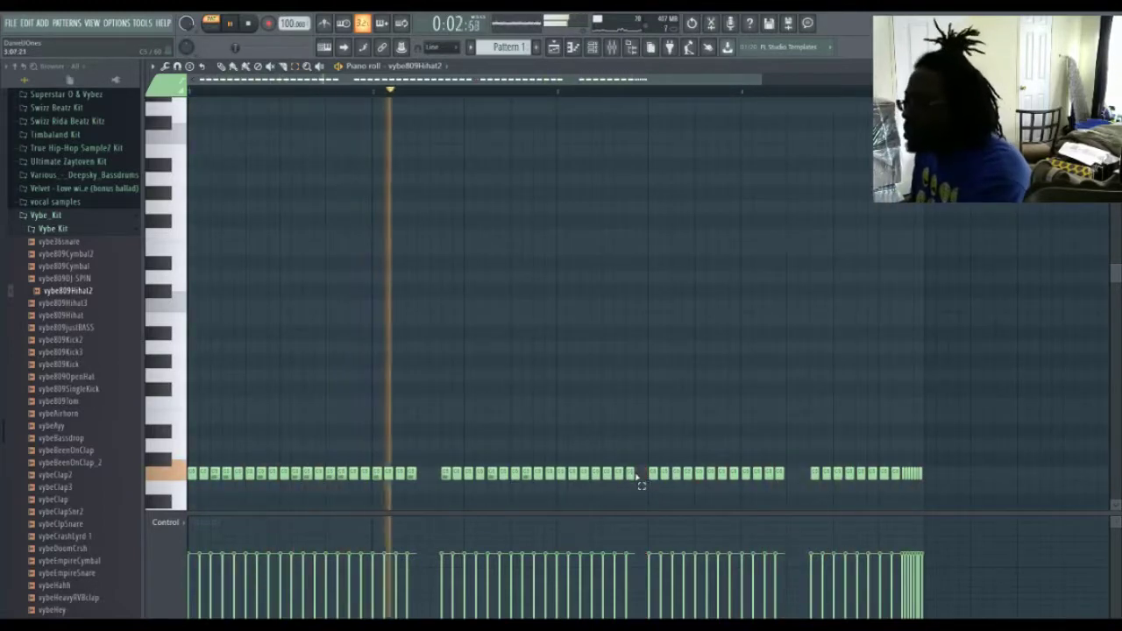
drag(634, 474, 644, 474)
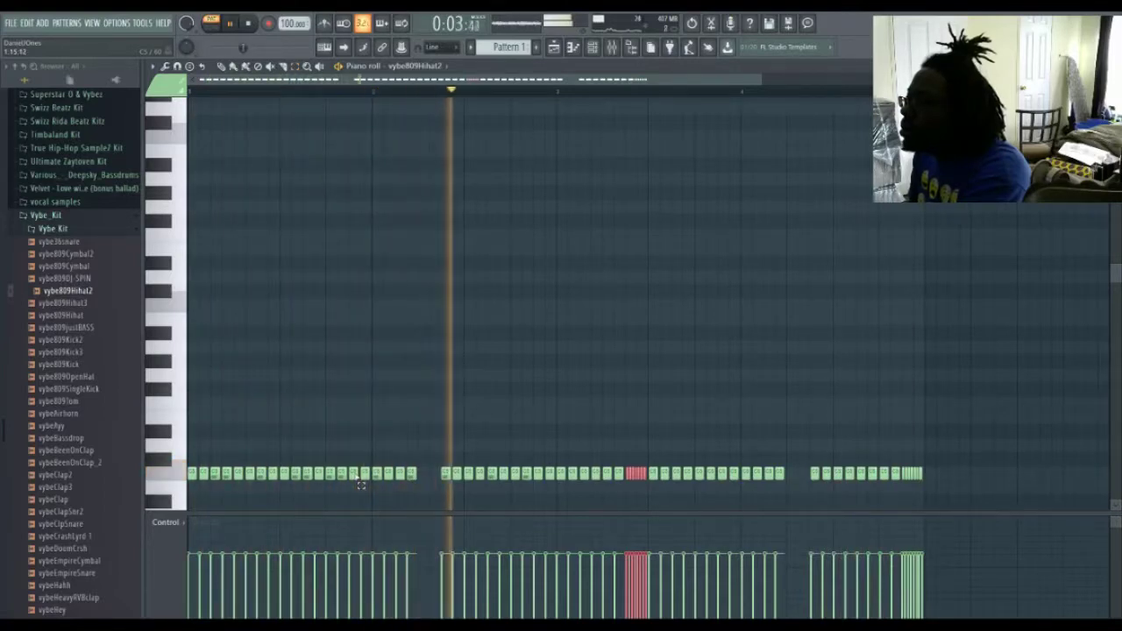
Step: Replace the hi-hats at steps 3 and 4 of bar 2 with a two-step C5 note chopped into a roll
click(411, 474)
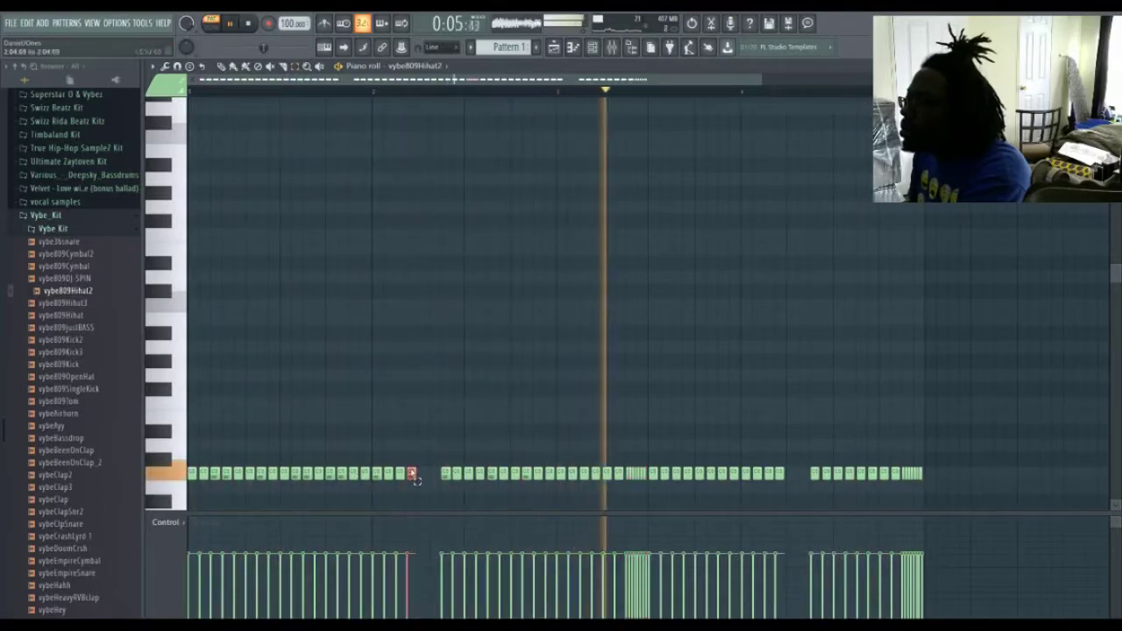
right_click(412, 473)
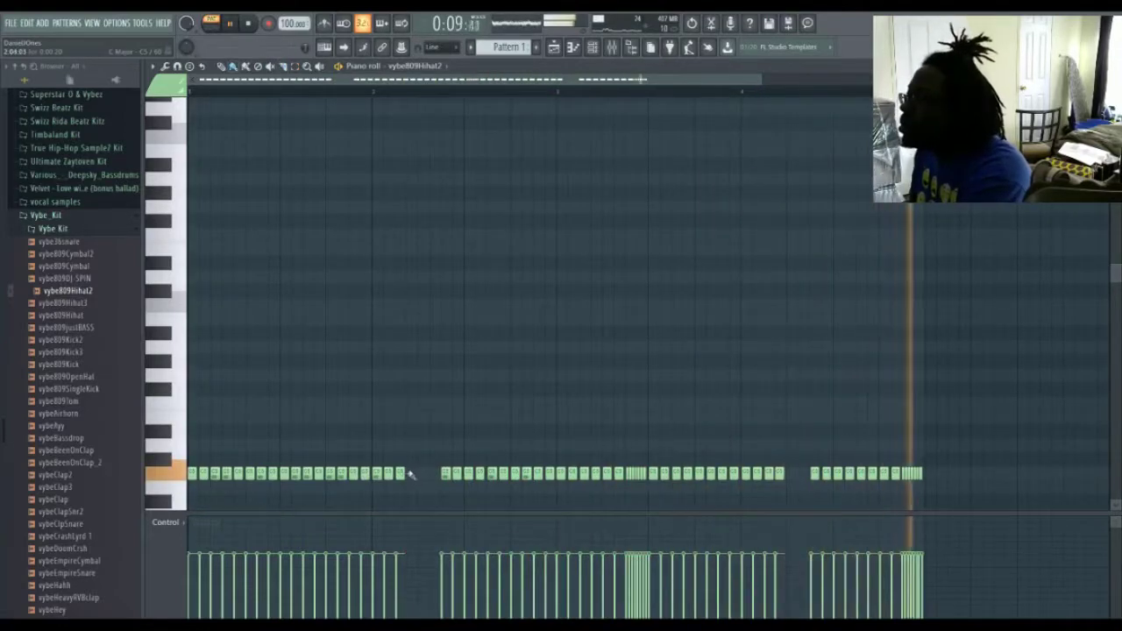
drag(409, 474, 415, 474)
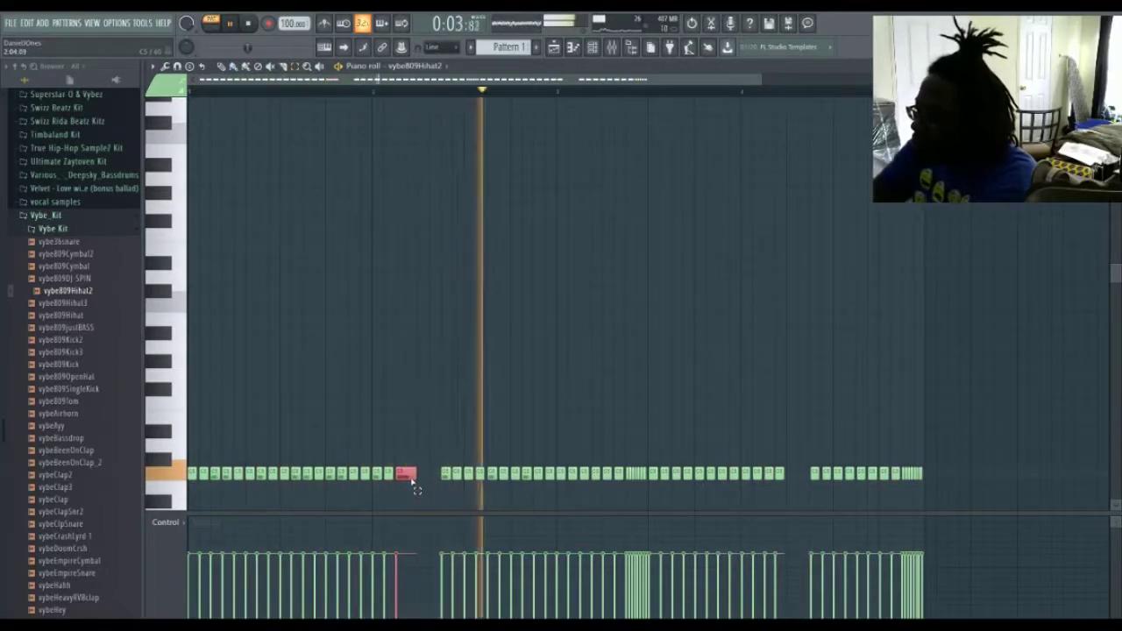
key(ctrl+u)
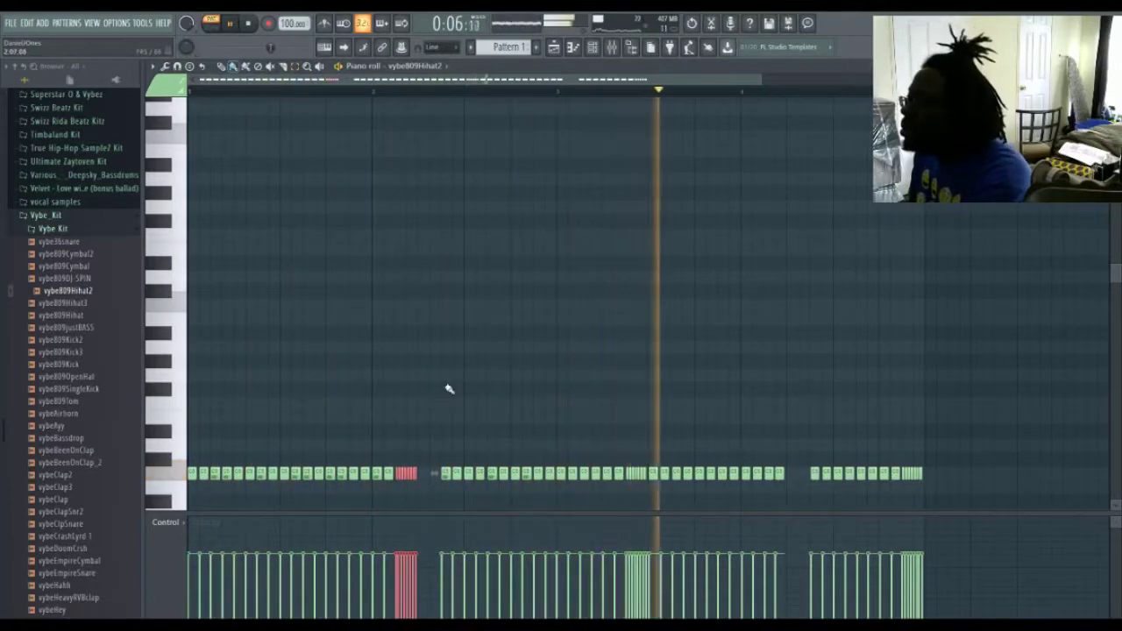
Step: Refill steps 5 and 6 of bar 2 with one-step C5 hi-hats and delete the notes at steps 13 and 14
click(429, 474)
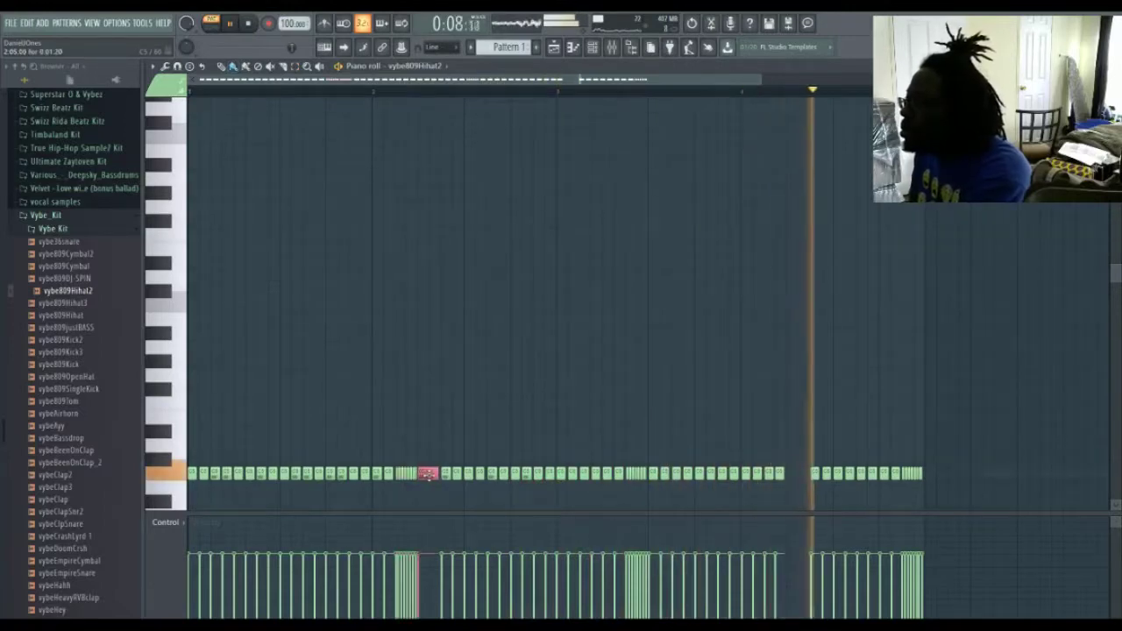
click(437, 475)
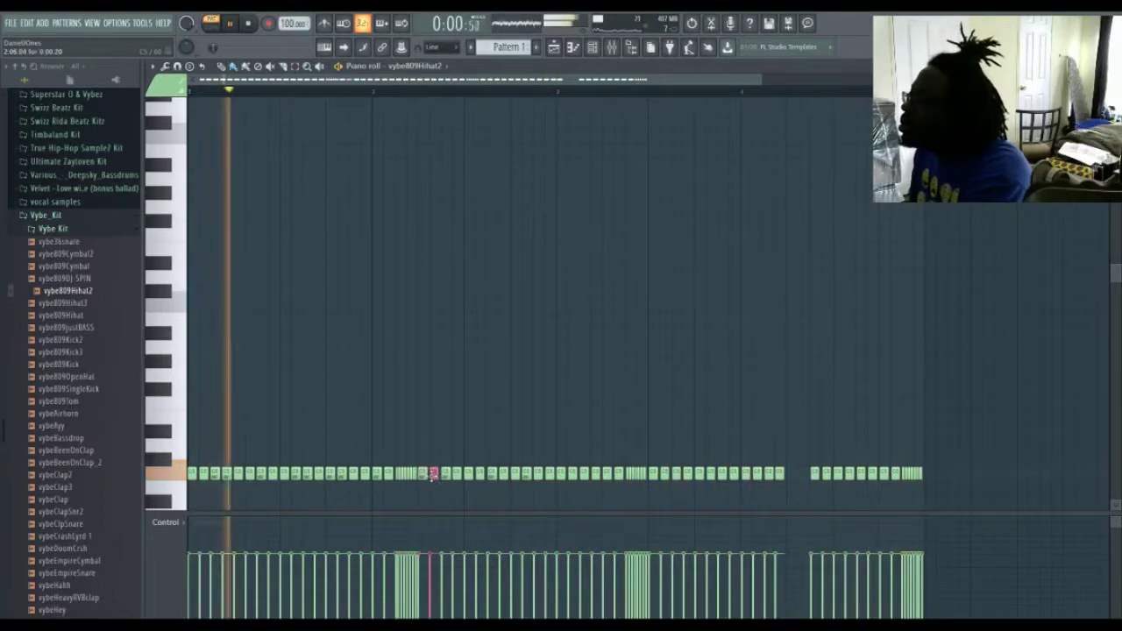
right_click(515, 473)
right_click(526, 473)
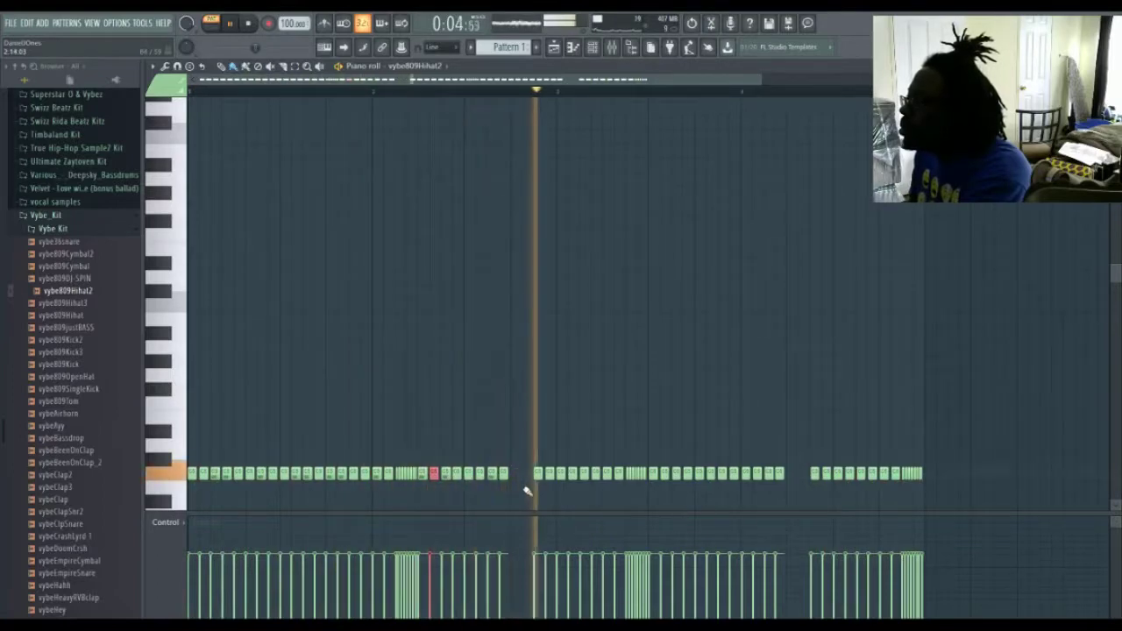
Step: Delete the hi-hats at steps 15 and 16 of bar 2 and steps 7 and 8 of bar 4, and close the piano roll
right_click(537, 474)
right_click(549, 474)
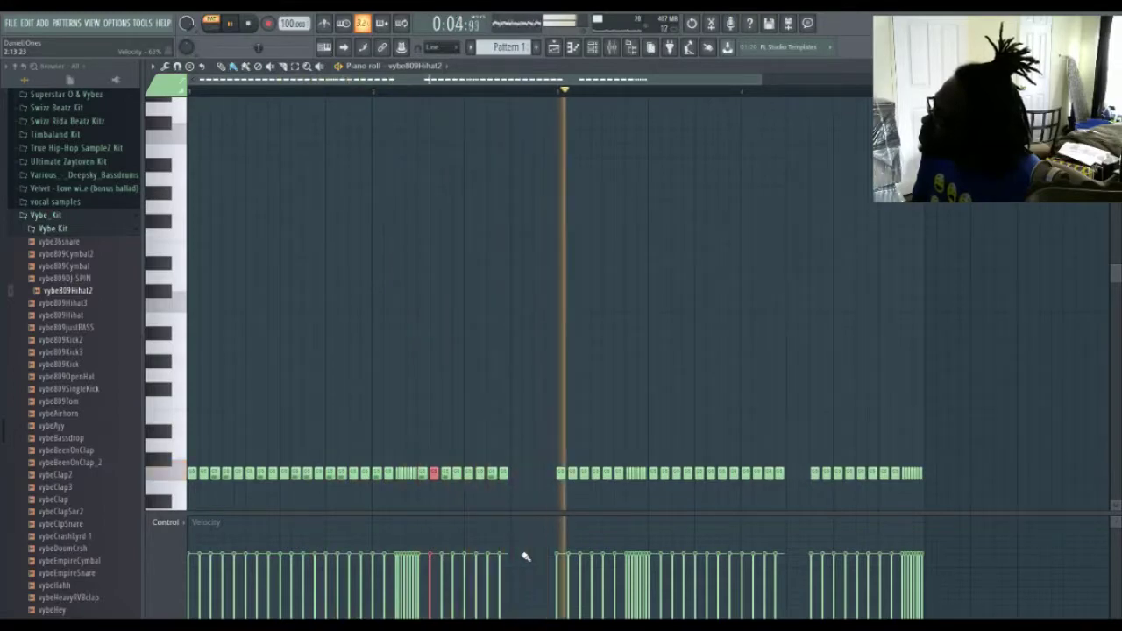
right_click(815, 478)
right_click(826, 477)
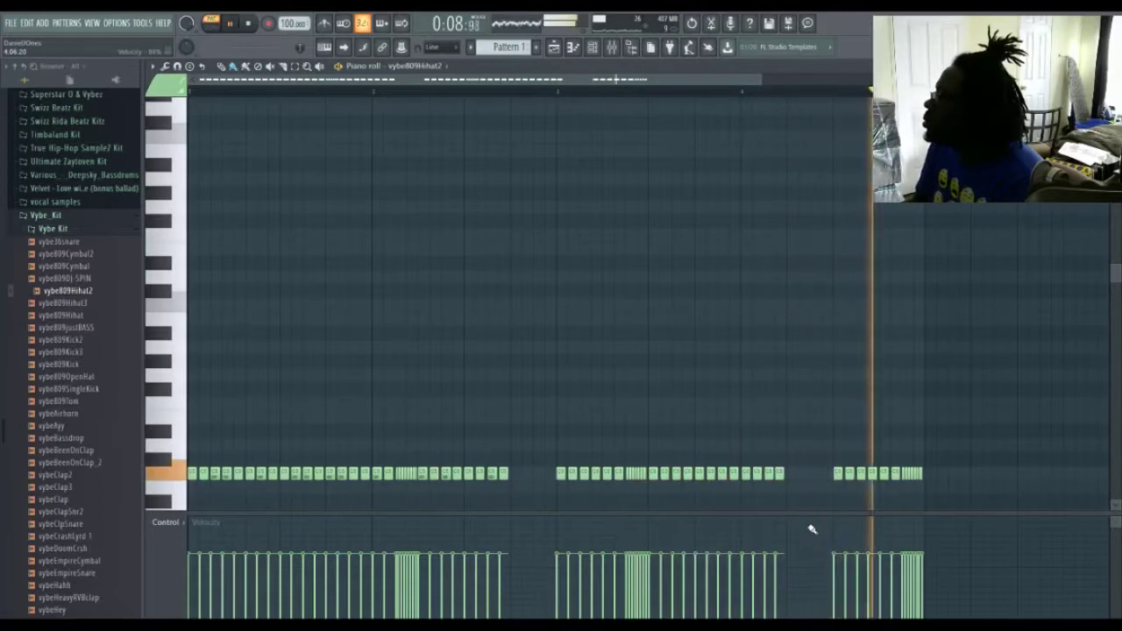
click(1112, 67)
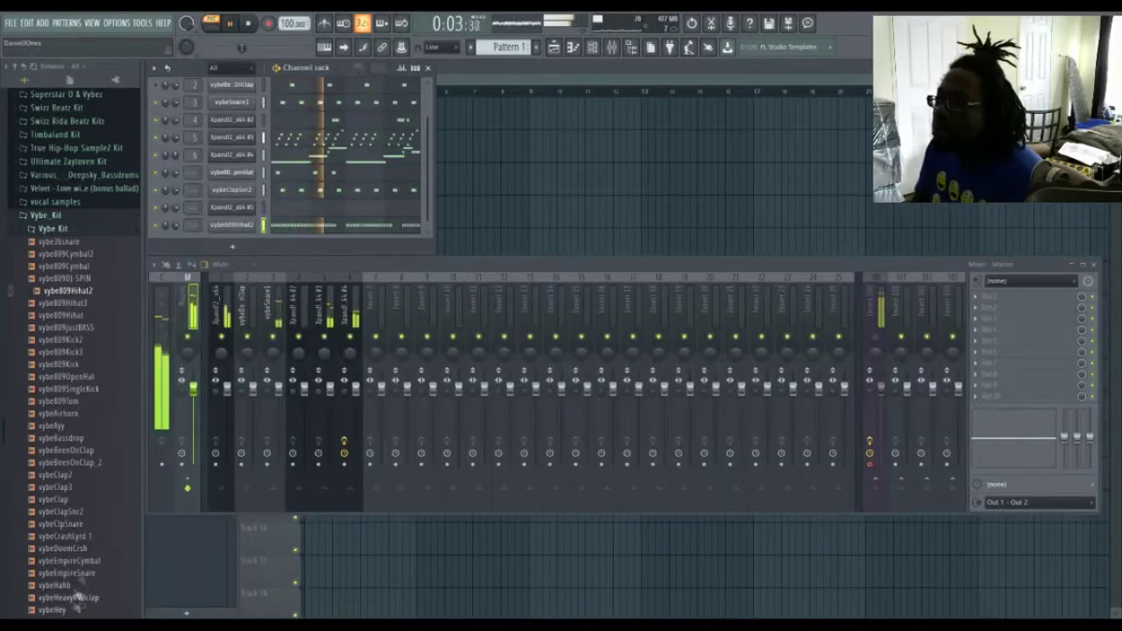
Step: Find the vybeRnBTom sample in the Vybe Kit and add it to the channel rack as a new channel
scroll(78, 598, down, 10)
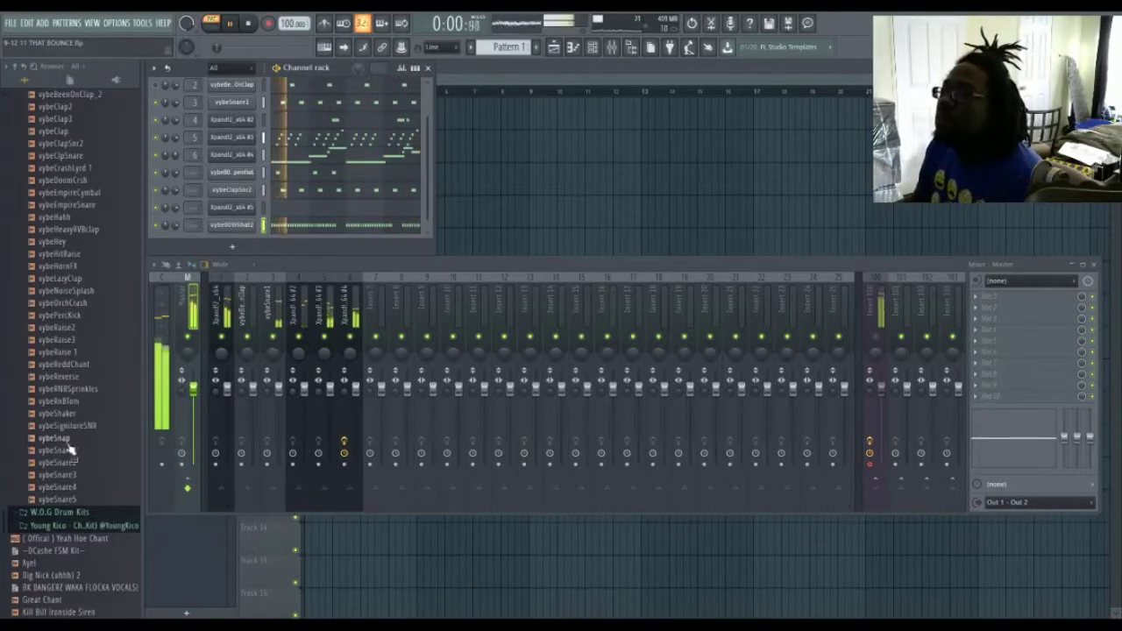
scroll(71, 449, up, 4)
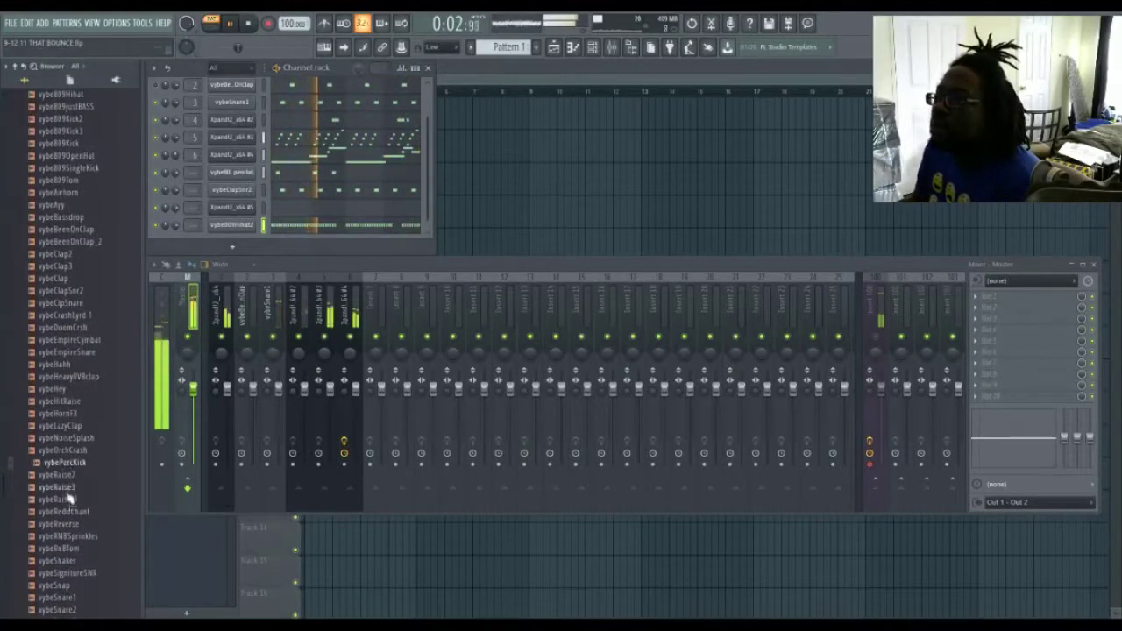
scroll(87, 517, down, 2)
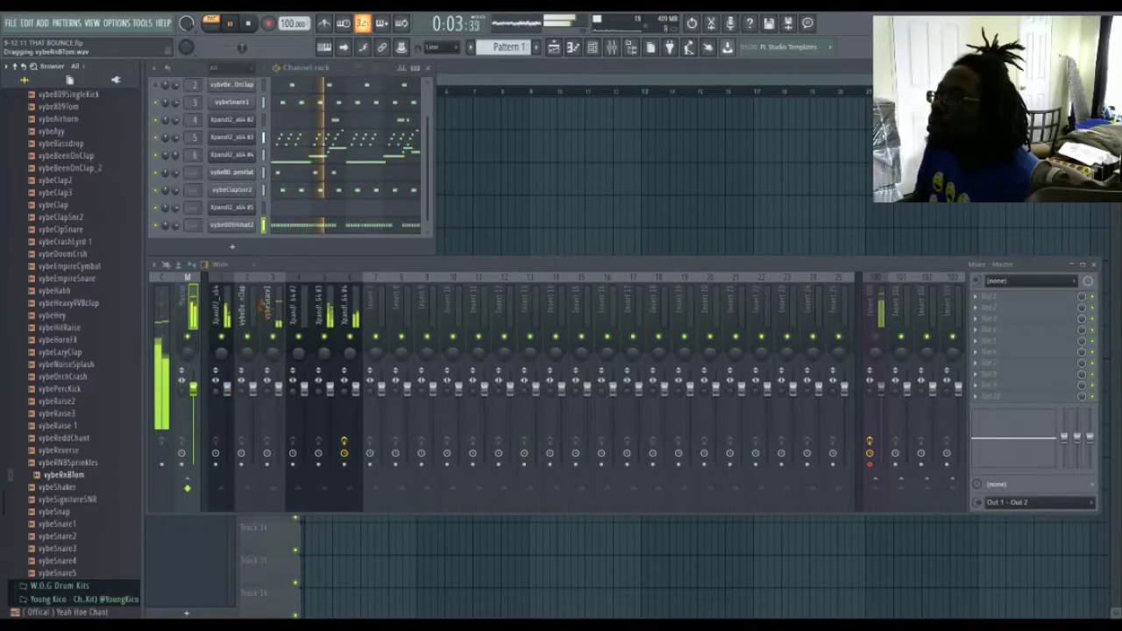
drag(293, 244, 294, 243)
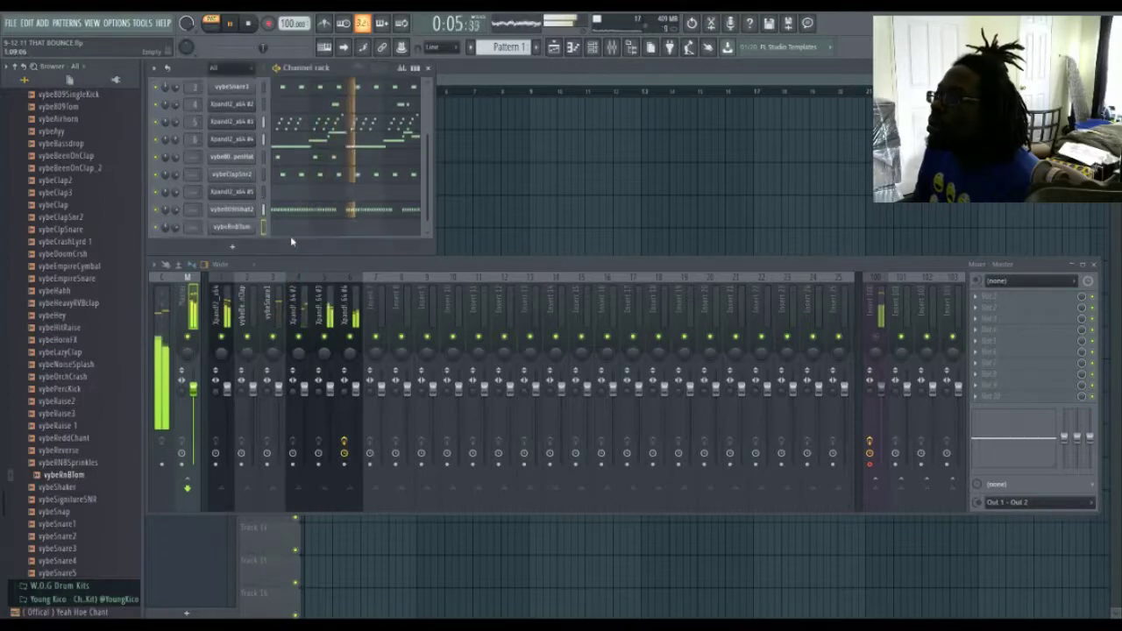
Step: Place one-step vybeRnBTom notes in bar 4: E5 at steps 9 and 10, D#5 at steps 11 and 12, and C#5 at step 13
key(F7)
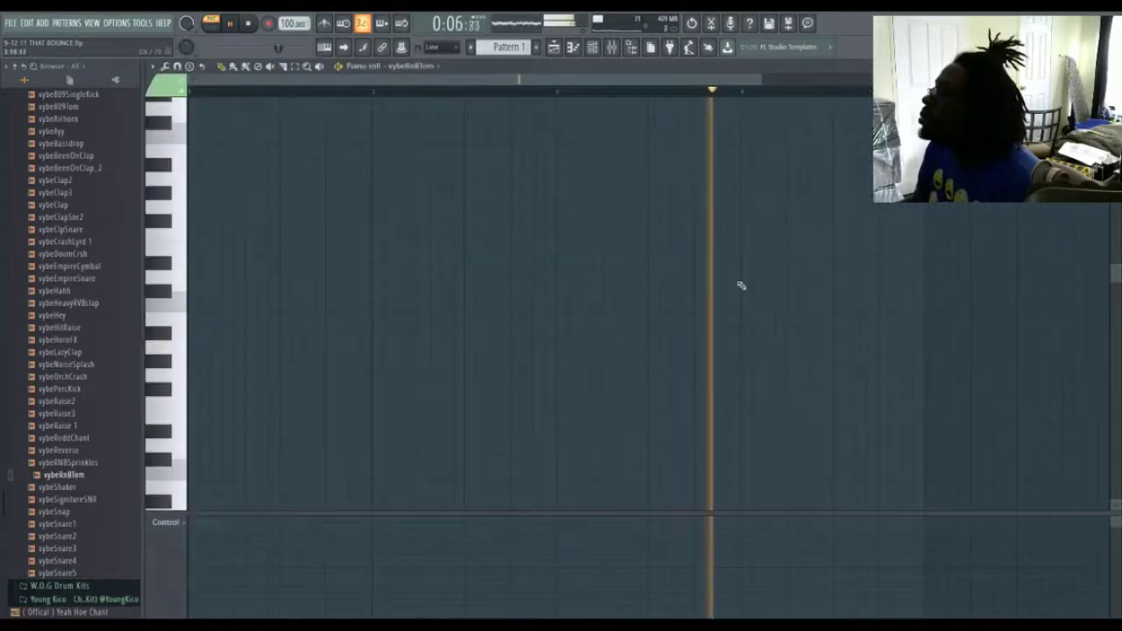
click(835, 262)
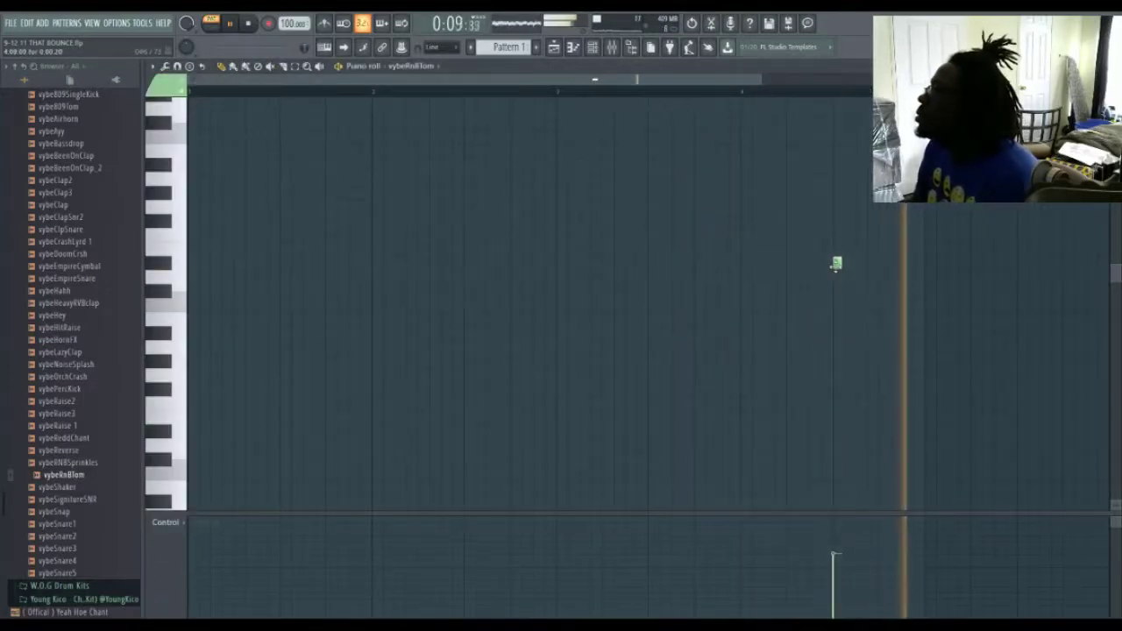
drag(838, 293, 837, 417)
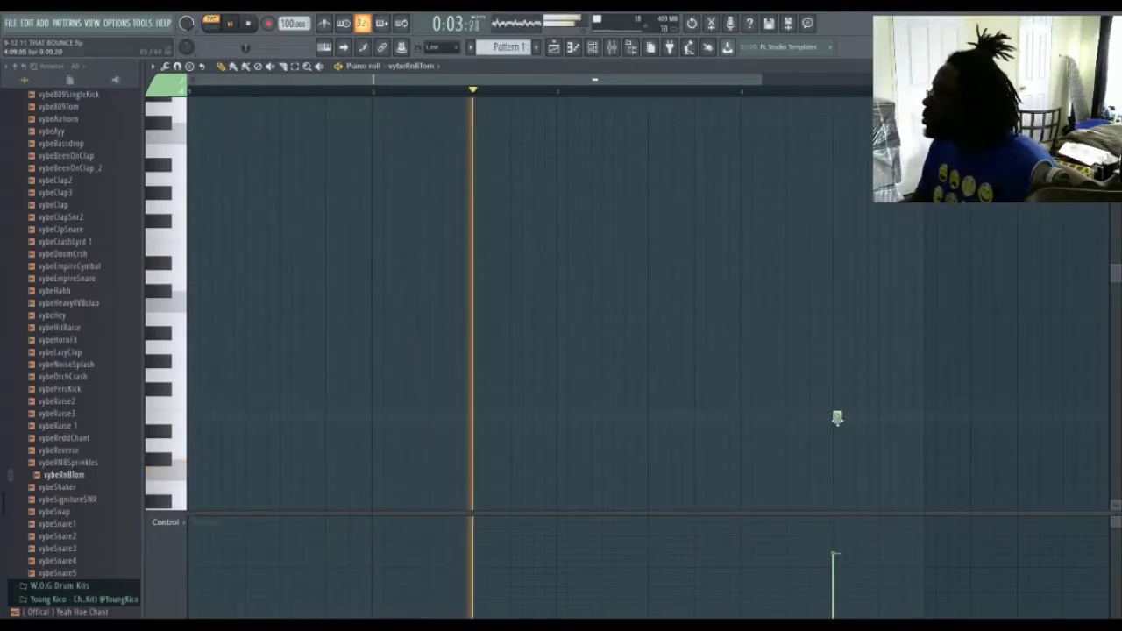
click(848, 431)
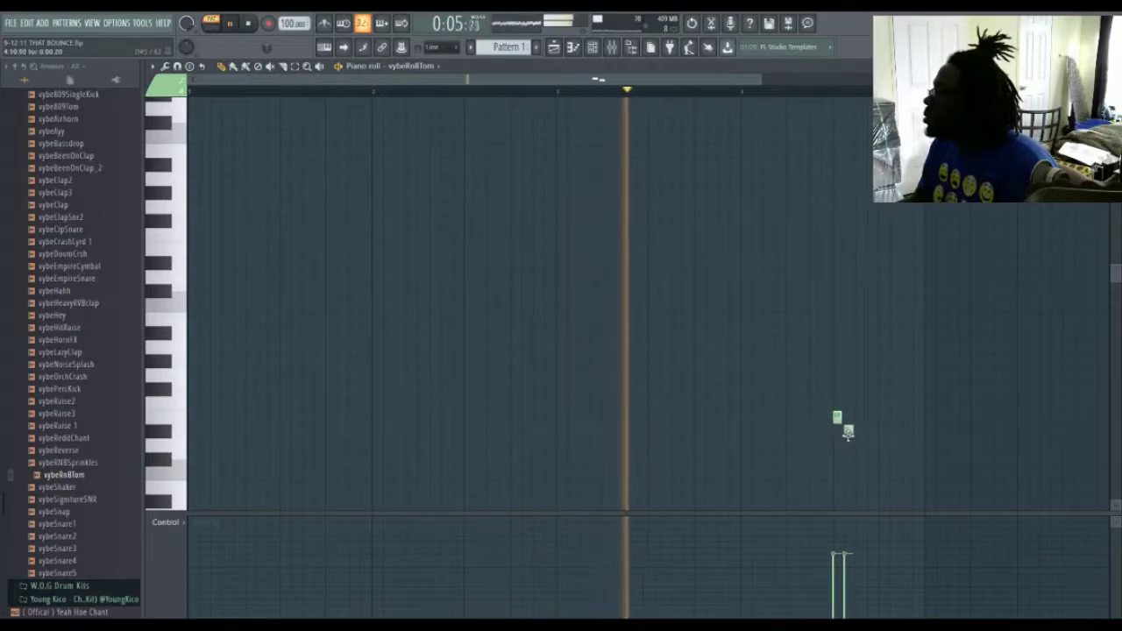
click(882, 460)
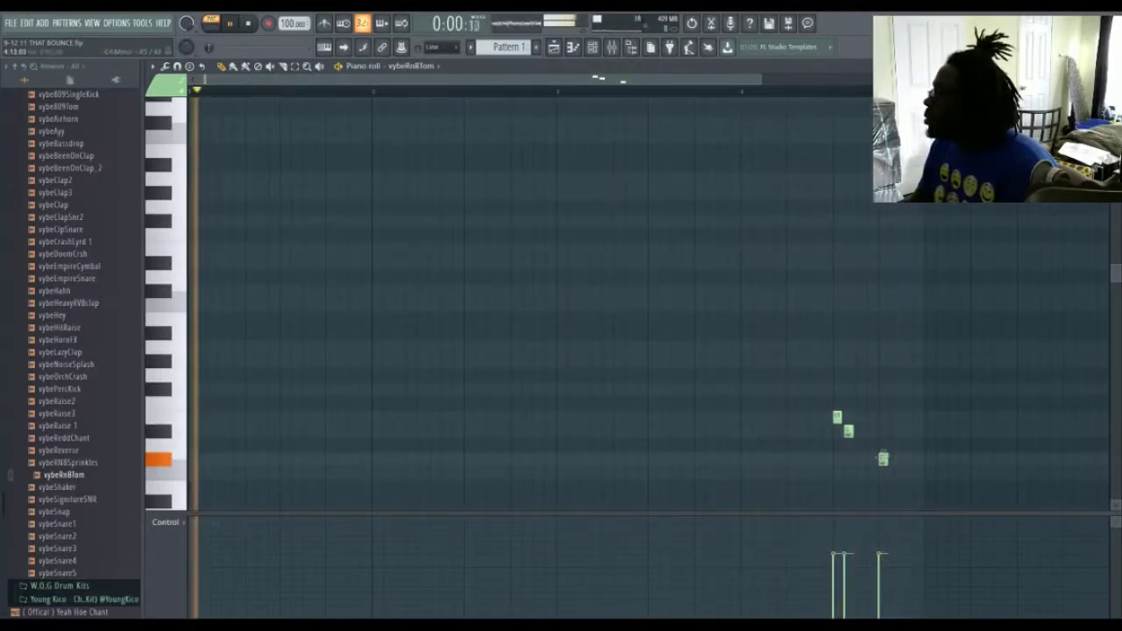
scroll(883, 457, down, 3)
click(859, 347)
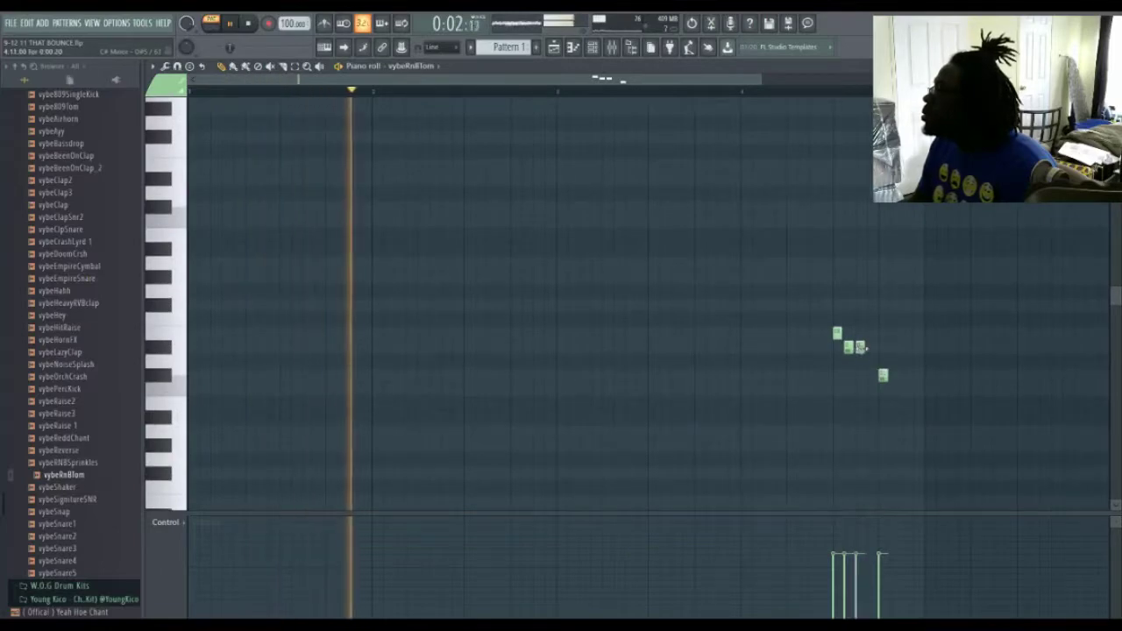
drag(863, 348, 860, 347)
click(848, 334)
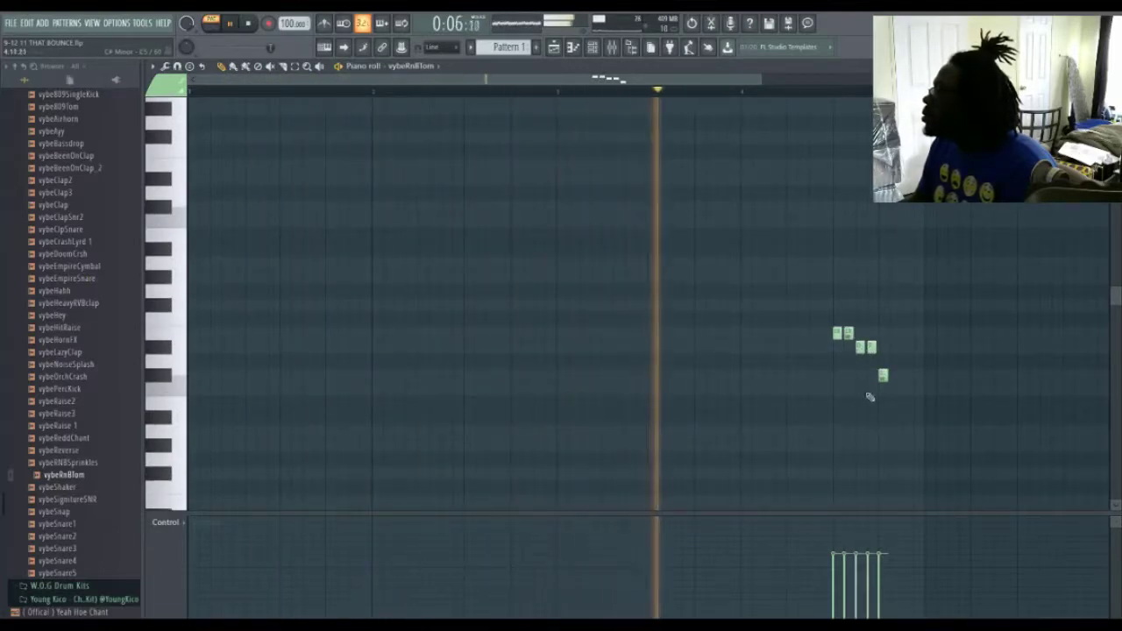
Step: Finish the descending tom fill in bar 4 with C#5 at step 14 and C5 at steps 15 and 16
click(893, 376)
click(905, 389)
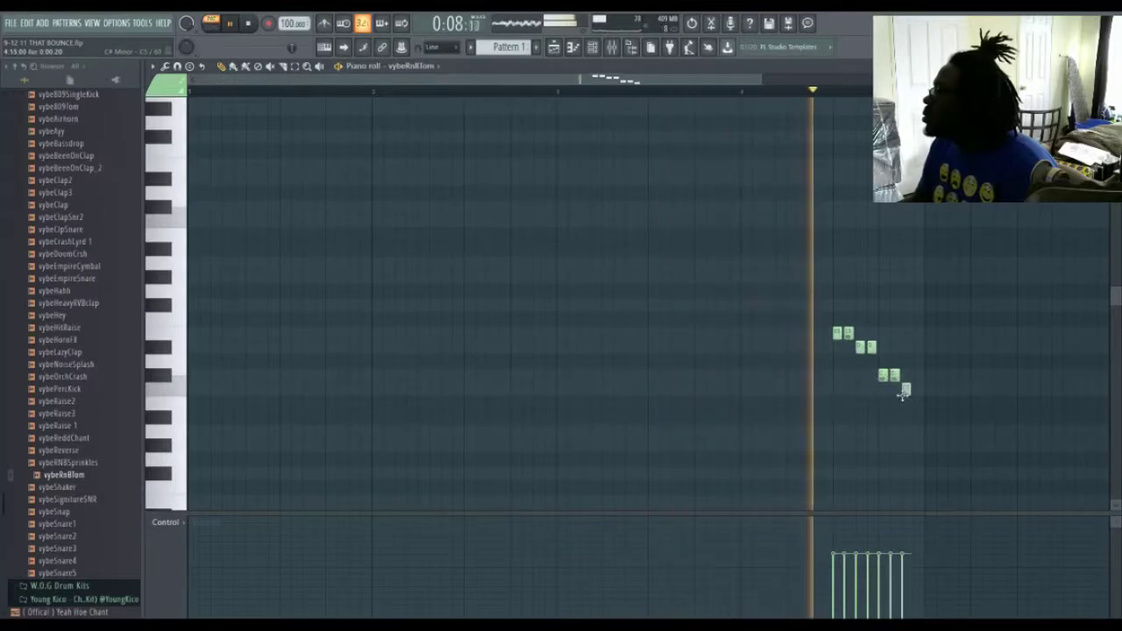
click(917, 389)
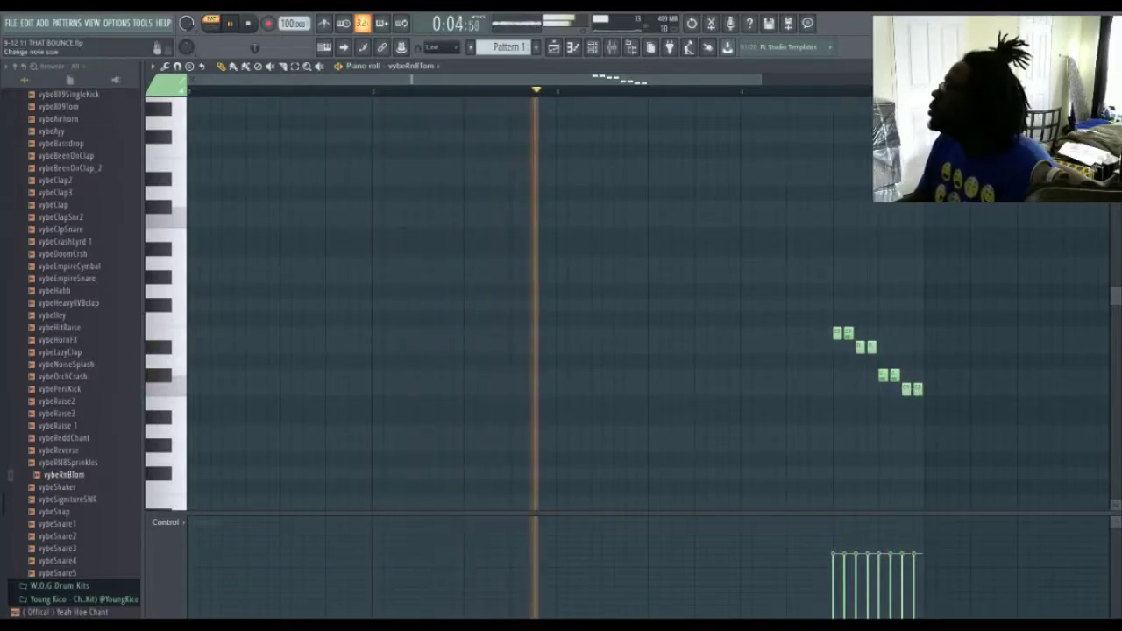
click(1114, 67)
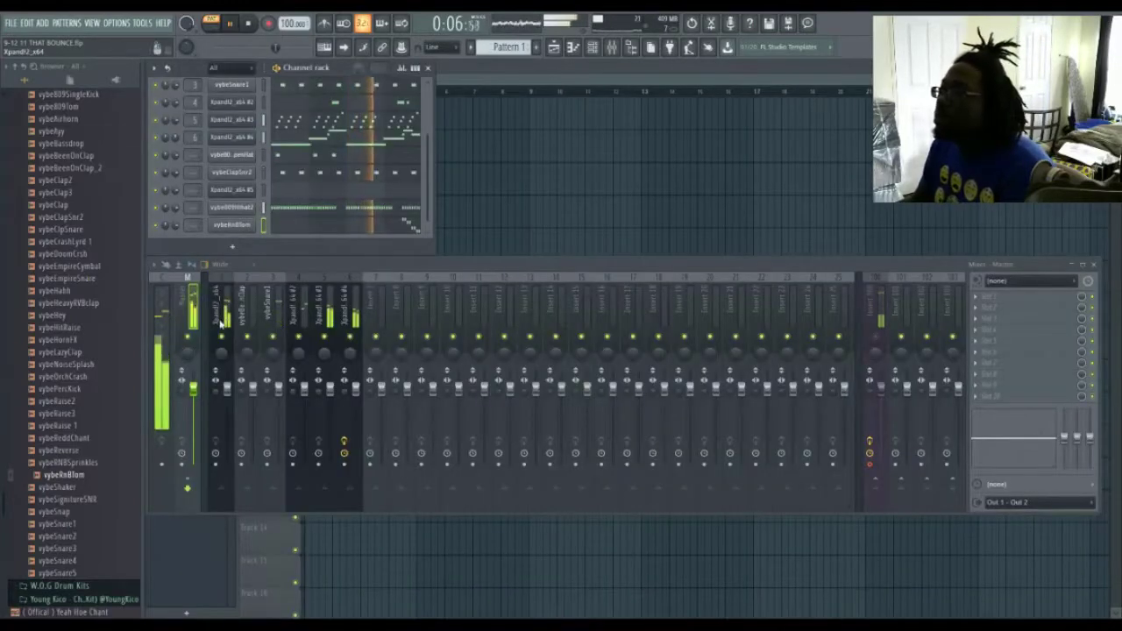
Step: Delete the tom notes at steps 10 and 12 of bar 4 and raise the velocity of all remaining tom notes
click(348, 229)
right_click(849, 334)
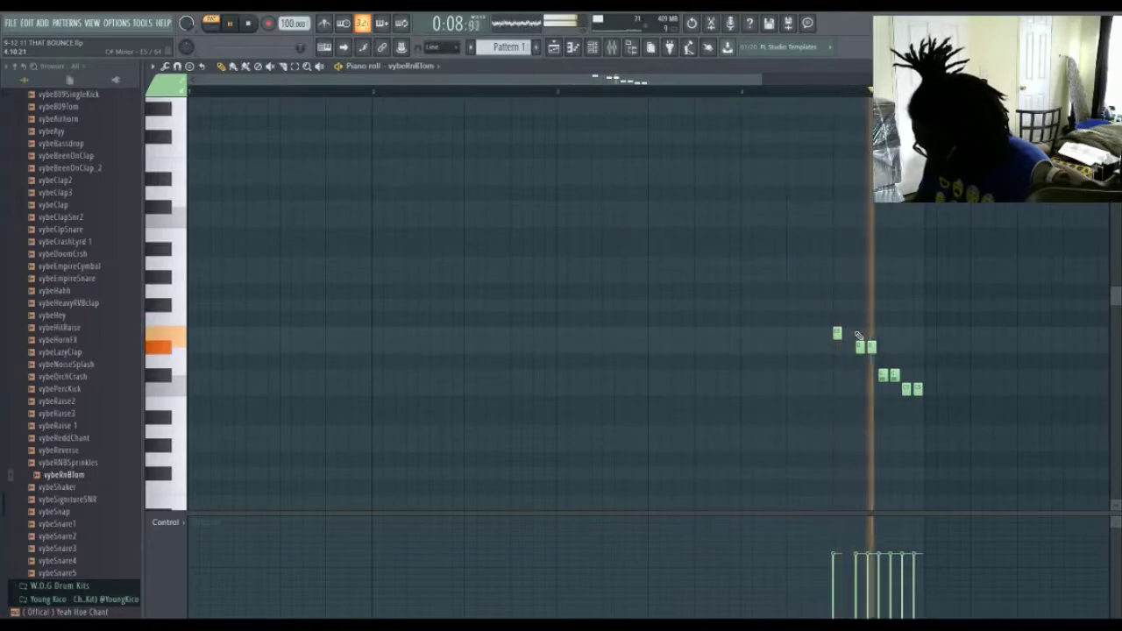
right_click(871, 347)
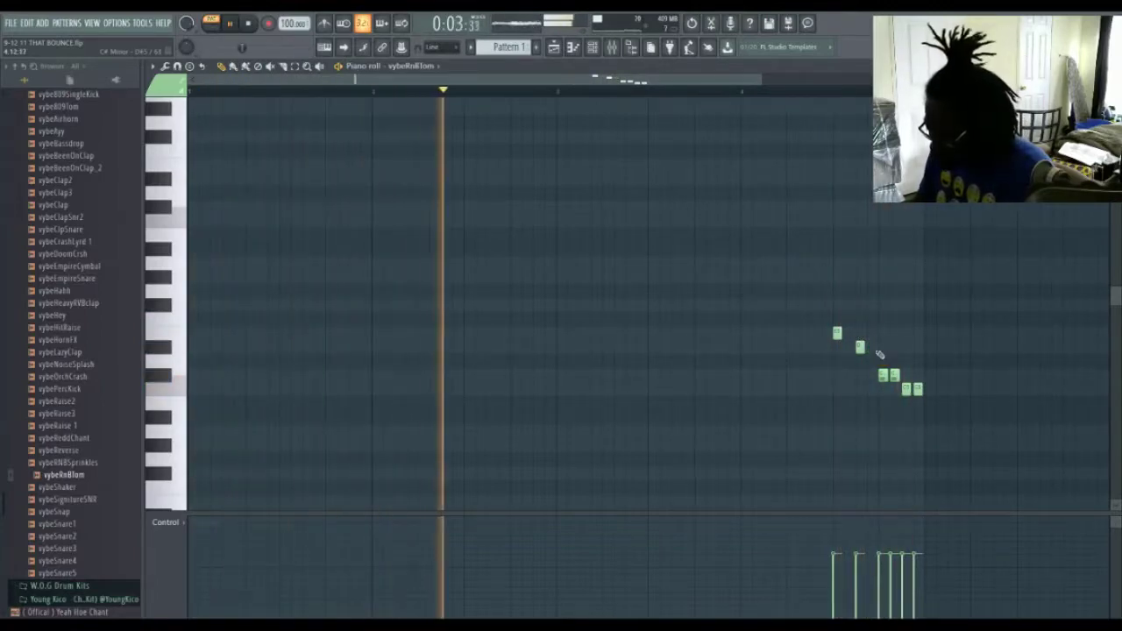
mouse_move(858, 576)
mouse_down()
mouse_move(837, 538)
mouse_move(918, 541)
mouse_up()
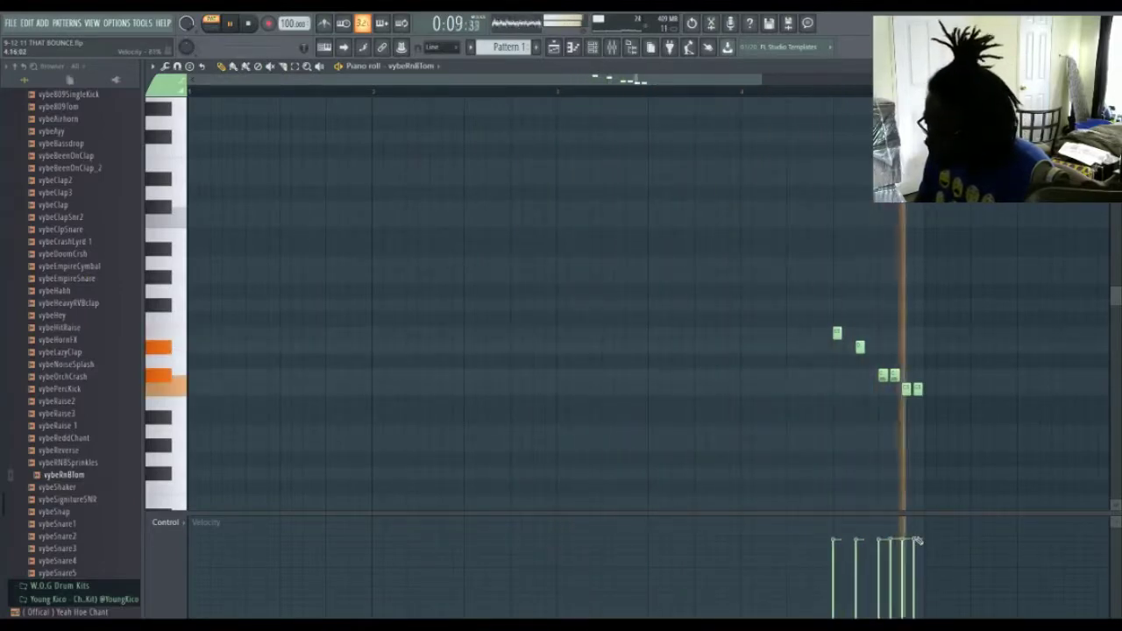
Step: Try a rising tom variation in bar 4 with F5 at step 10, F#5 at step 11 and D#5 at step 12
click(870, 347)
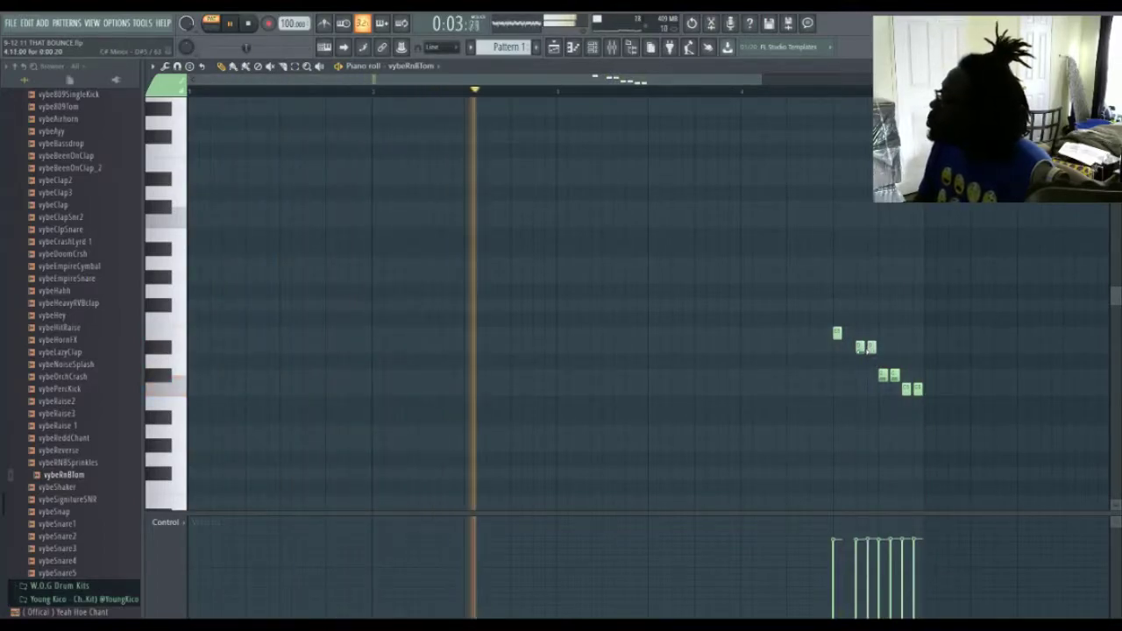
drag(858, 344, 860, 305)
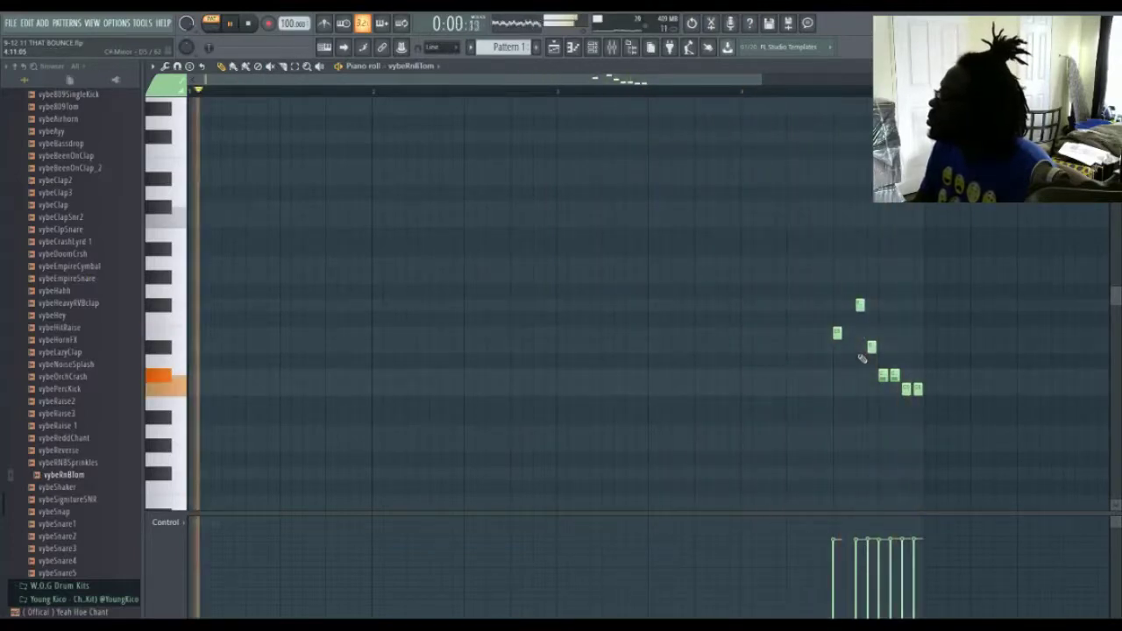
click(857, 319)
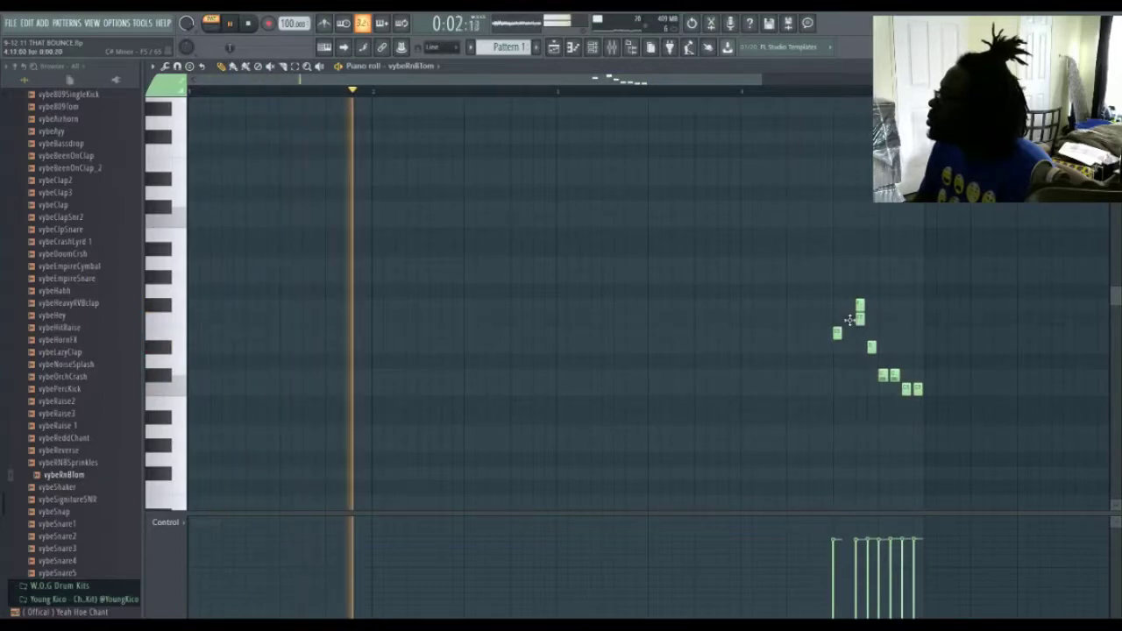
drag(857, 319, 848, 321)
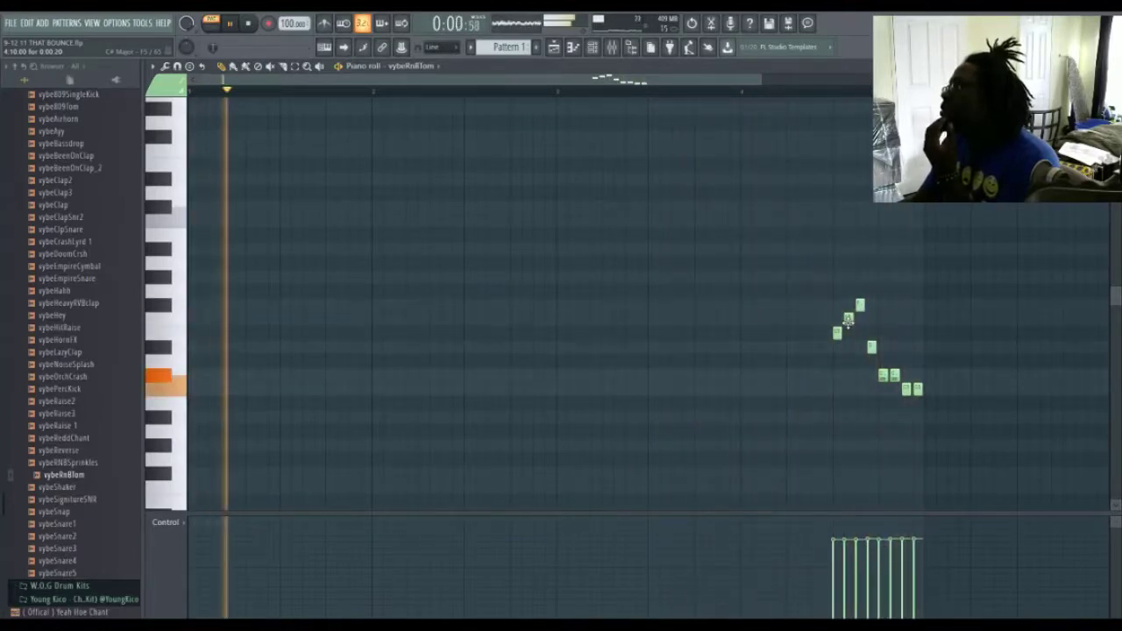
Step: Delete the F5, D#5 and step 13 C#5 tom notes in bar 4 and shift the F#5 note to step 13
right_click(847, 321)
drag(858, 306, 869, 308)
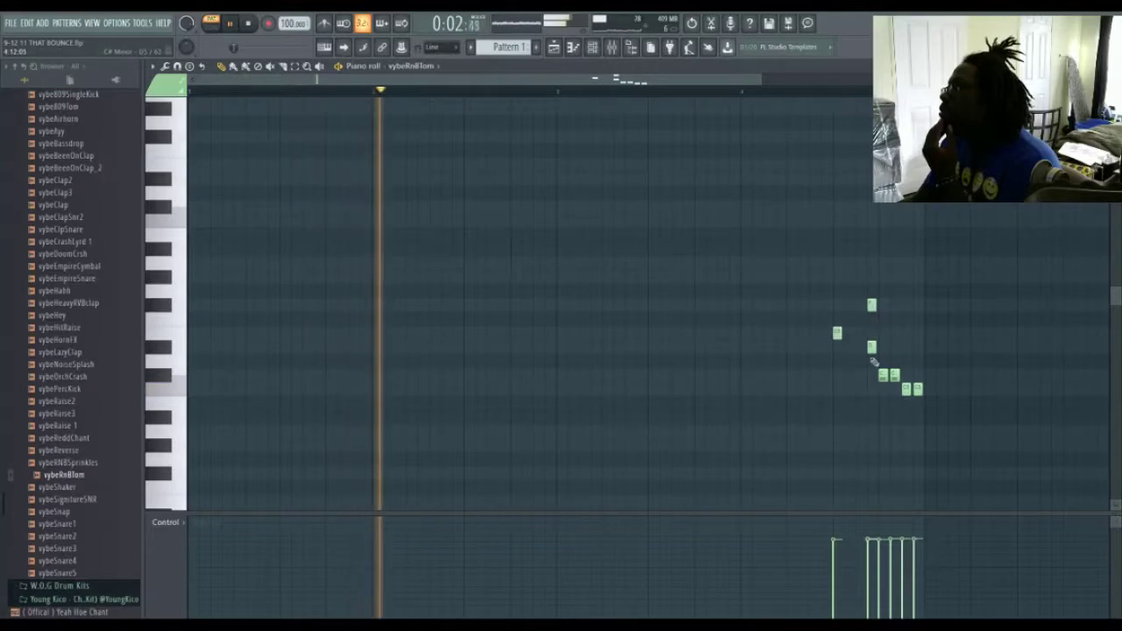
right_click(871, 347)
drag(874, 306, 884, 307)
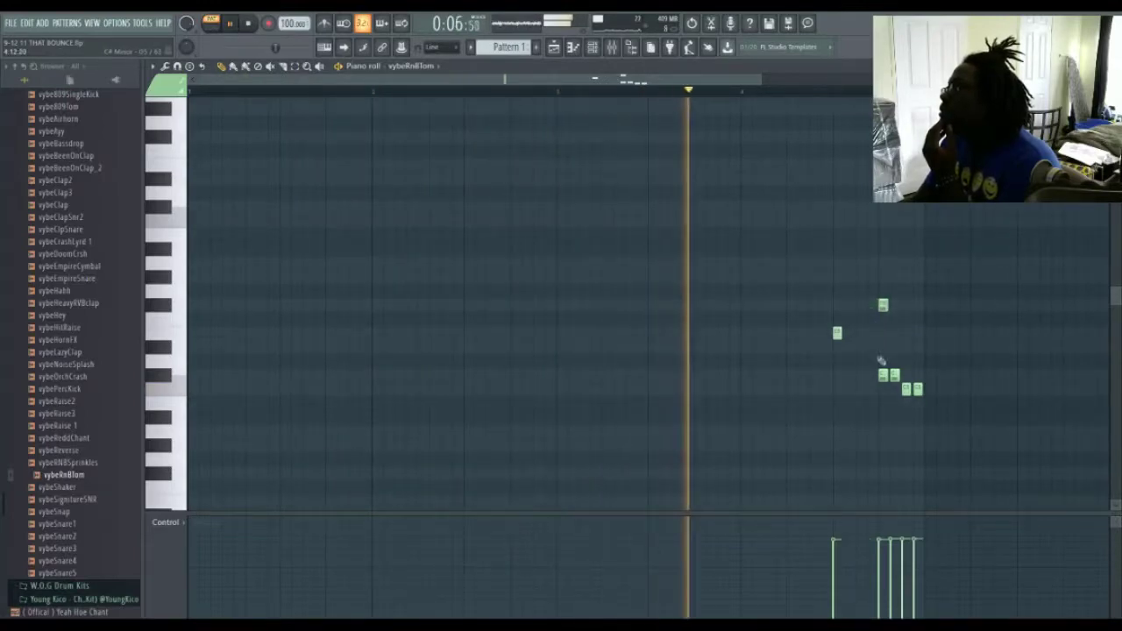
right_click(883, 376)
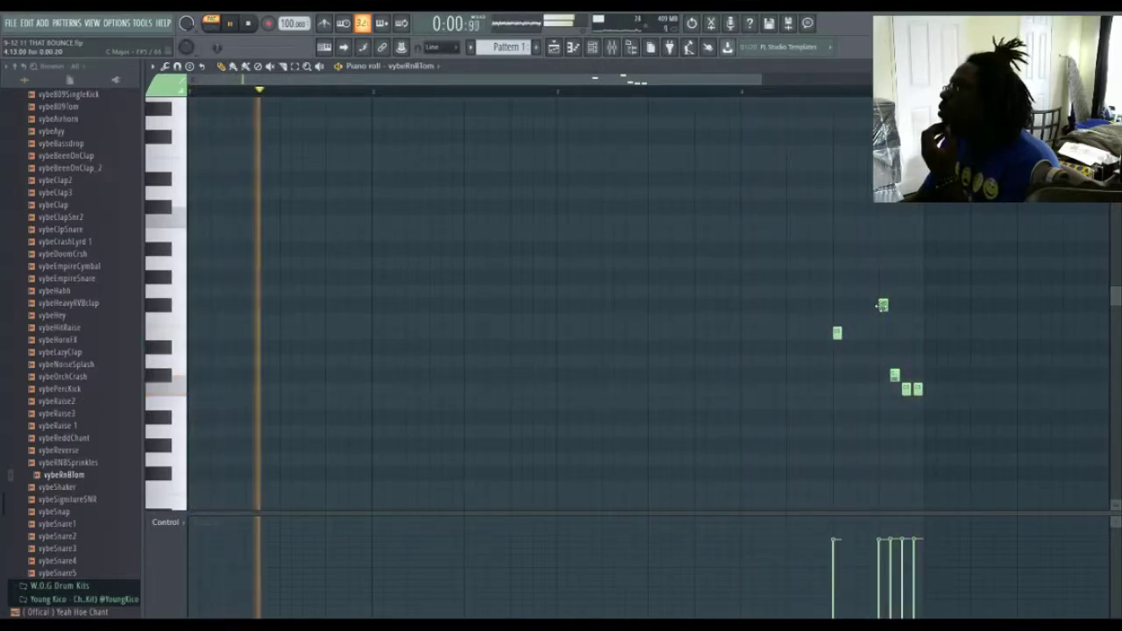
Step: Move the F#5 tom note to step 10 of bar 4, lower it to F5, and put C#5 back at step 13
drag(883, 306, 872, 305)
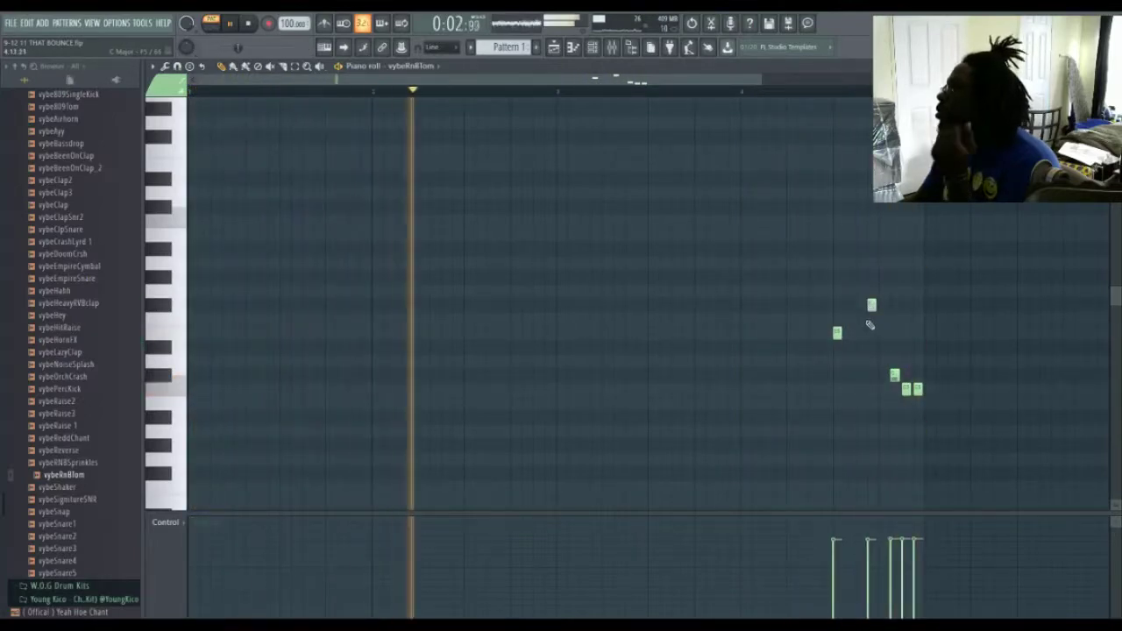
drag(872, 305, 848, 305)
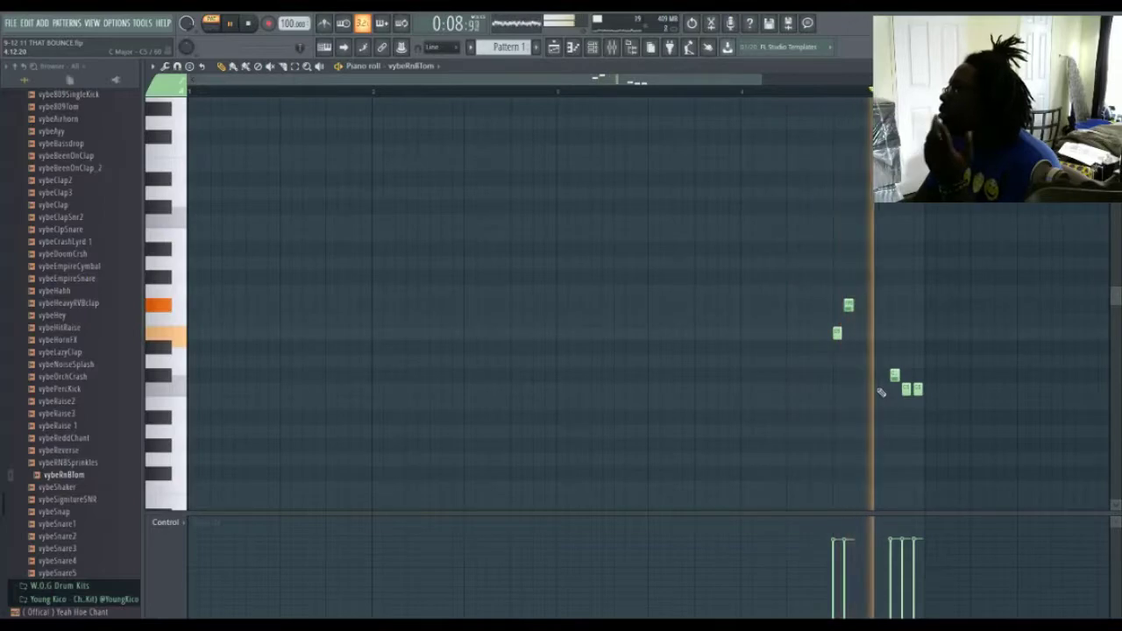
drag(848, 307, 848, 319)
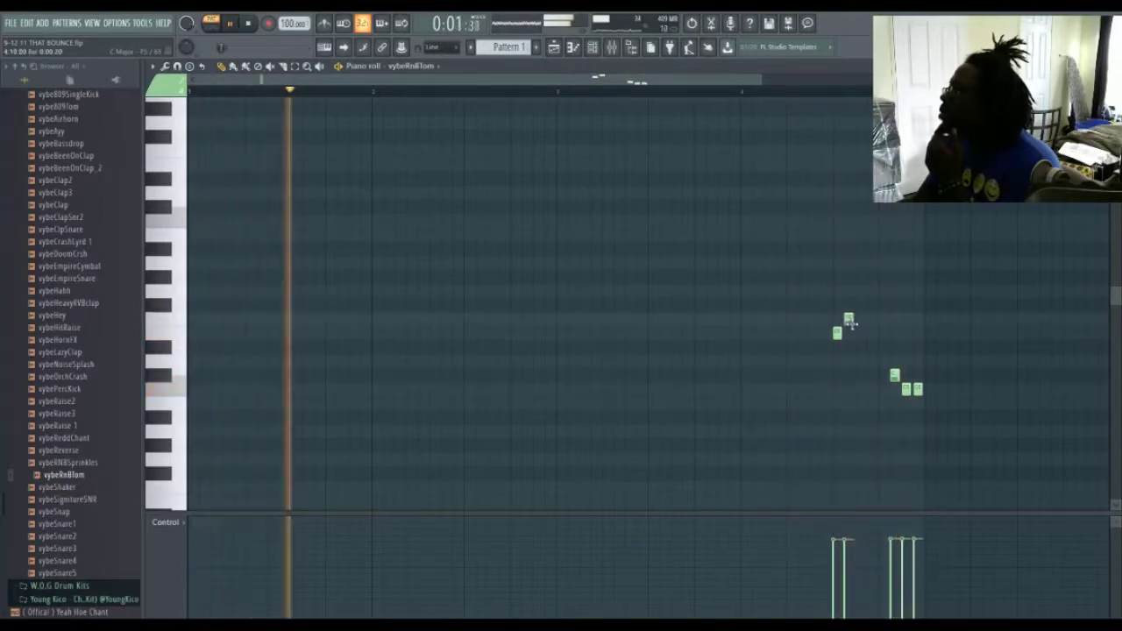
click(883, 376)
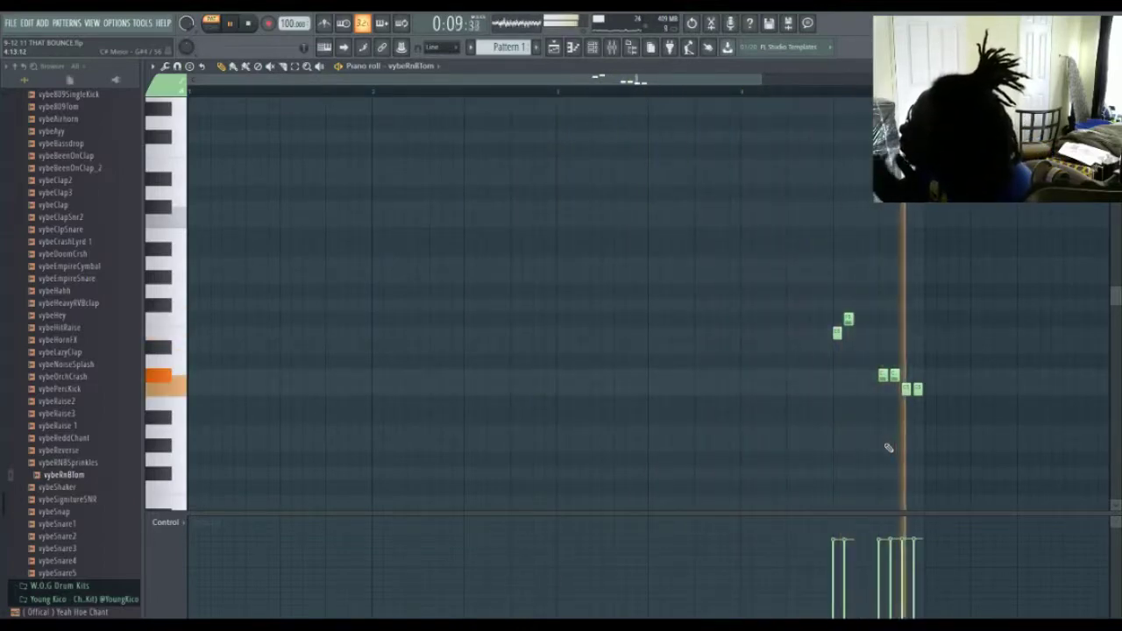
Step: Lower the tom note at step 10 of bar 4 to D#5 and lengthen it to two steps
drag(848, 320, 848, 354)
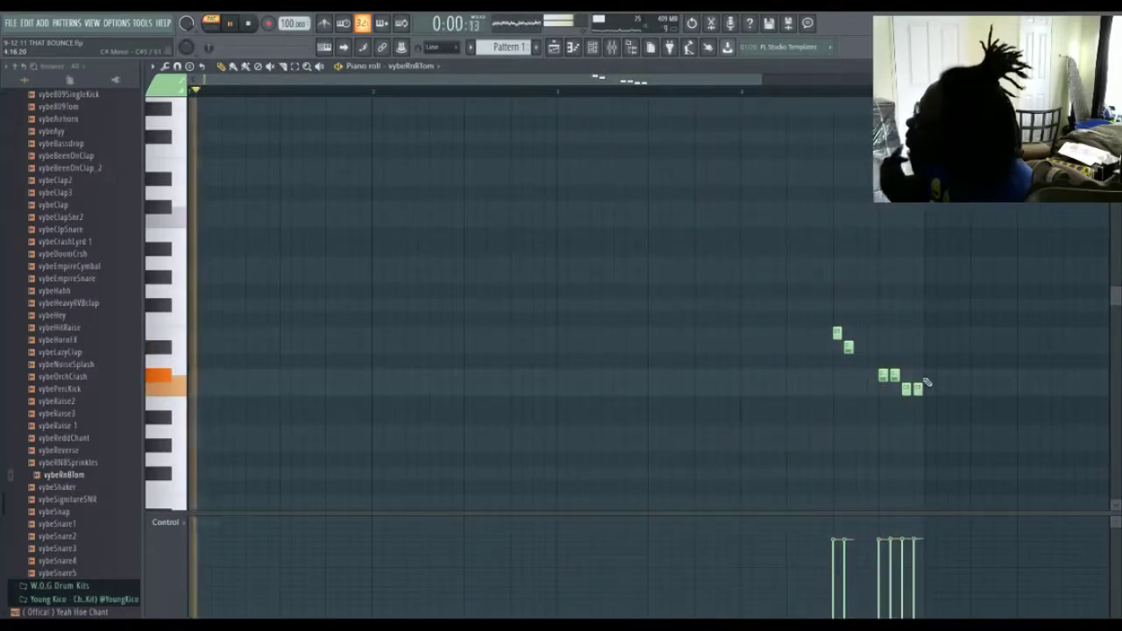
click(859, 347)
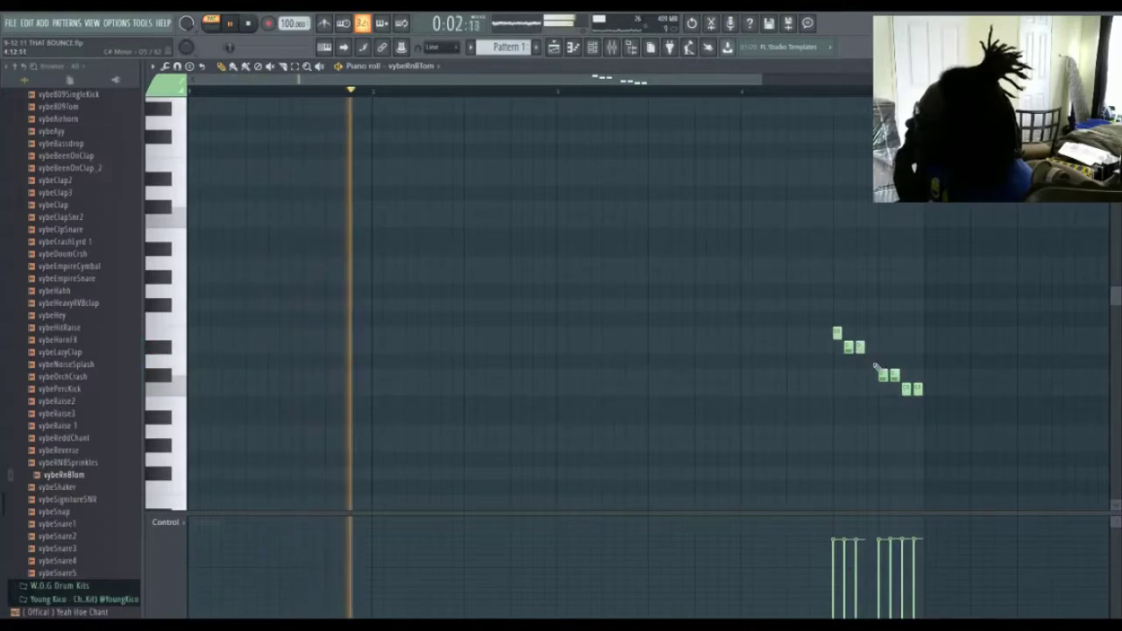
right_click(859, 349)
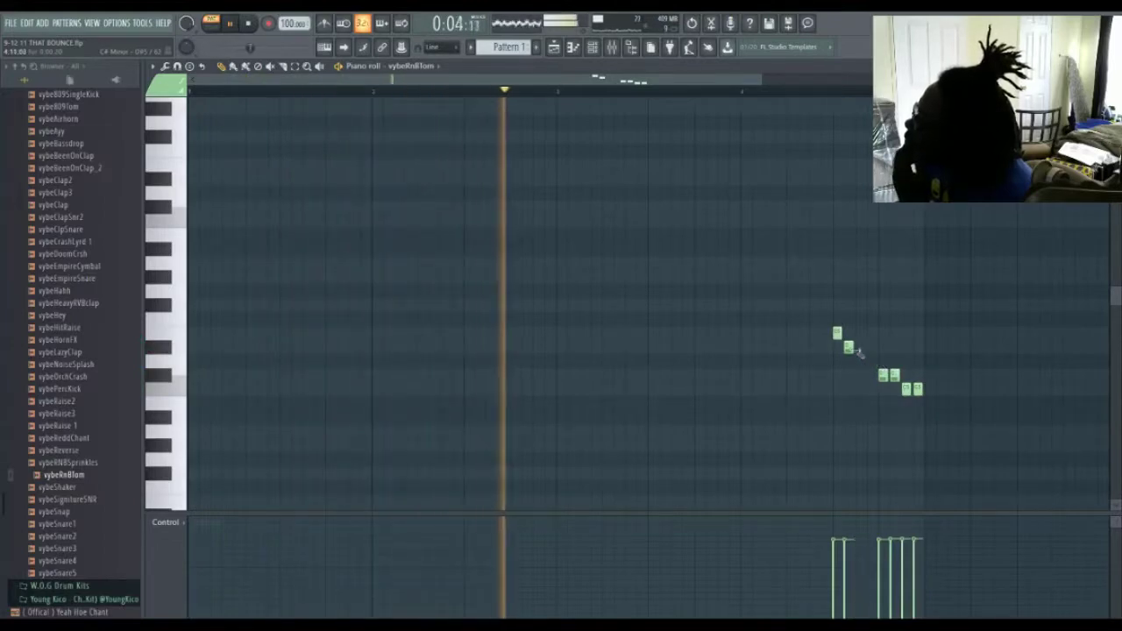
drag(853, 349, 864, 349)
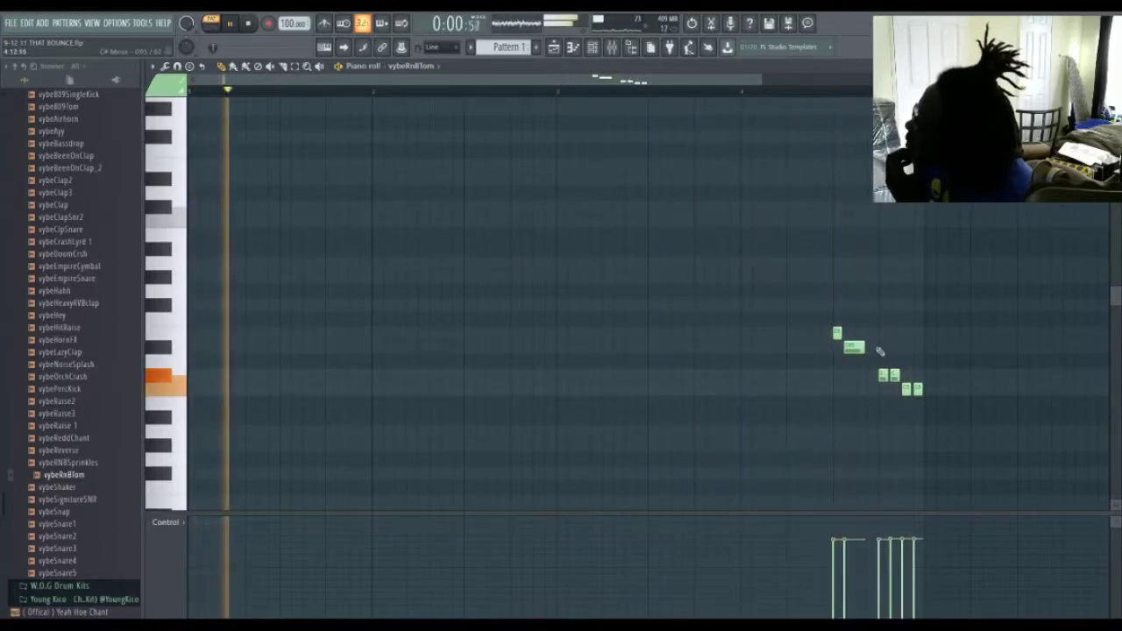
Step: Add an E5 tom note at step 12 of bar 4 and return to the channel rack
click(870, 333)
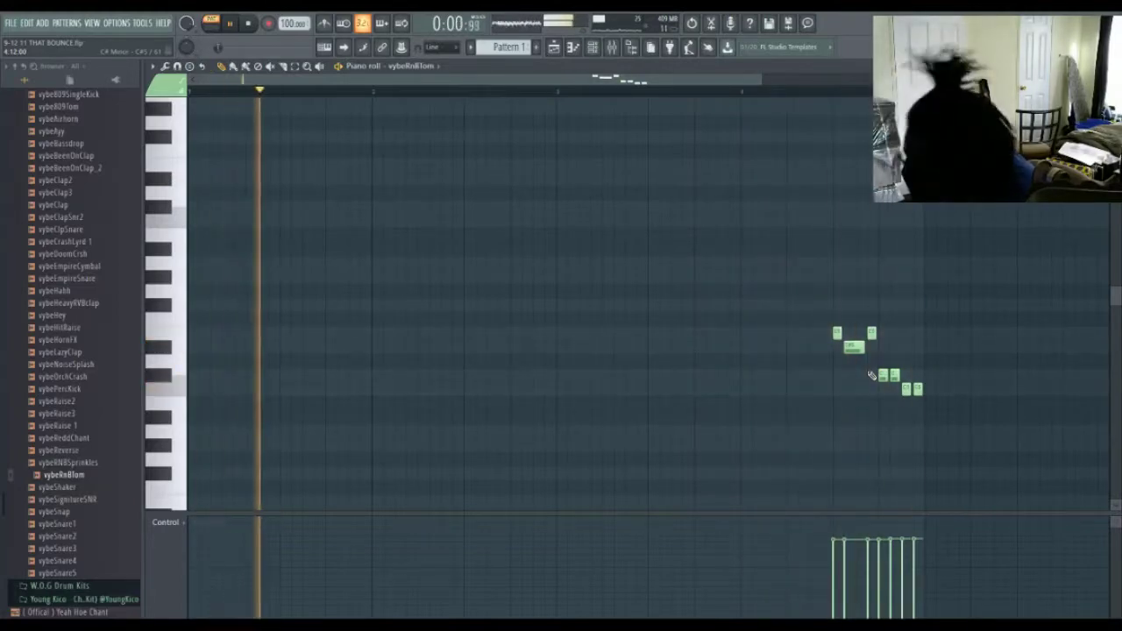
click(1114, 66)
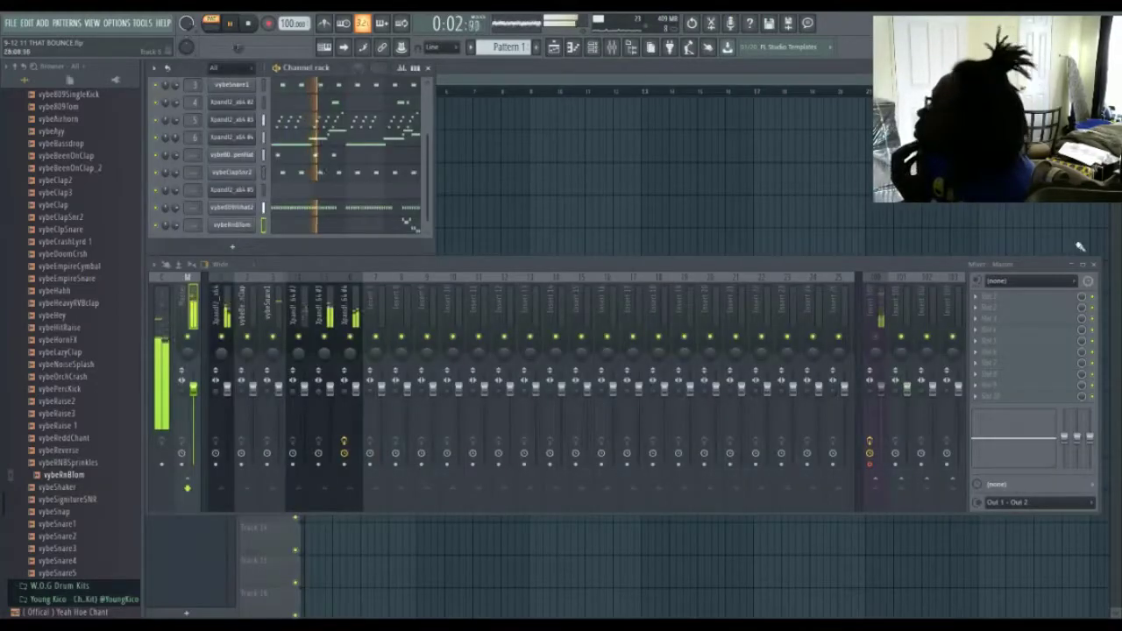
scroll(89, 474, up, 2)
scroll(87, 472, down, 2)
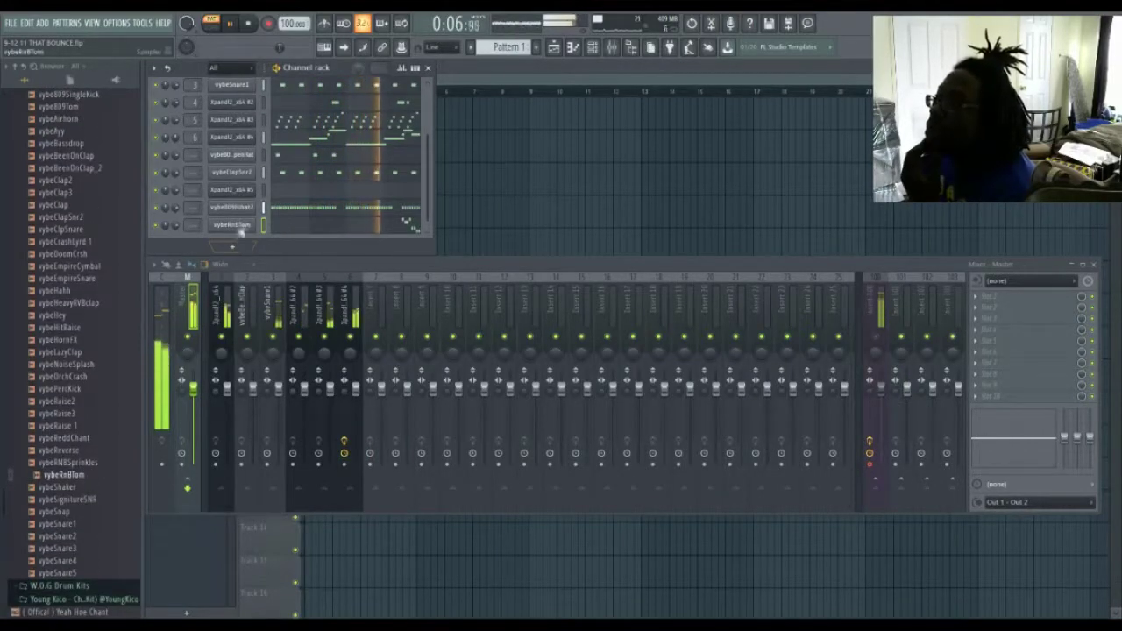
Step: Load the 01 Natural Grand Piano preset in Xpand!2 #5 and adjust the volume in its channel level settings
click(230, 189)
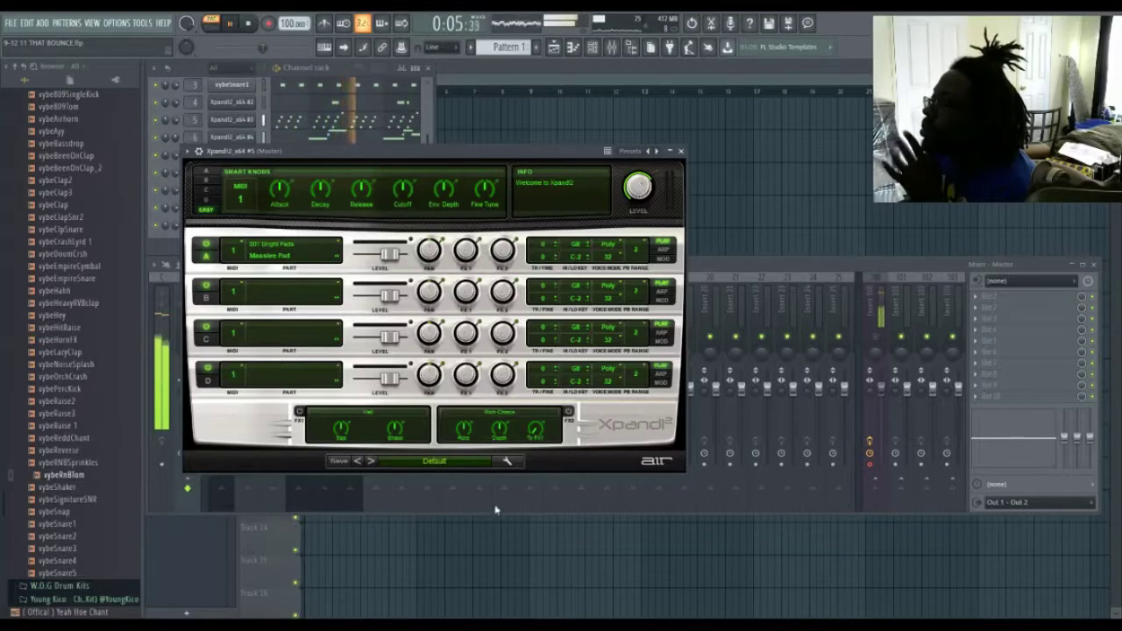
click(508, 413)
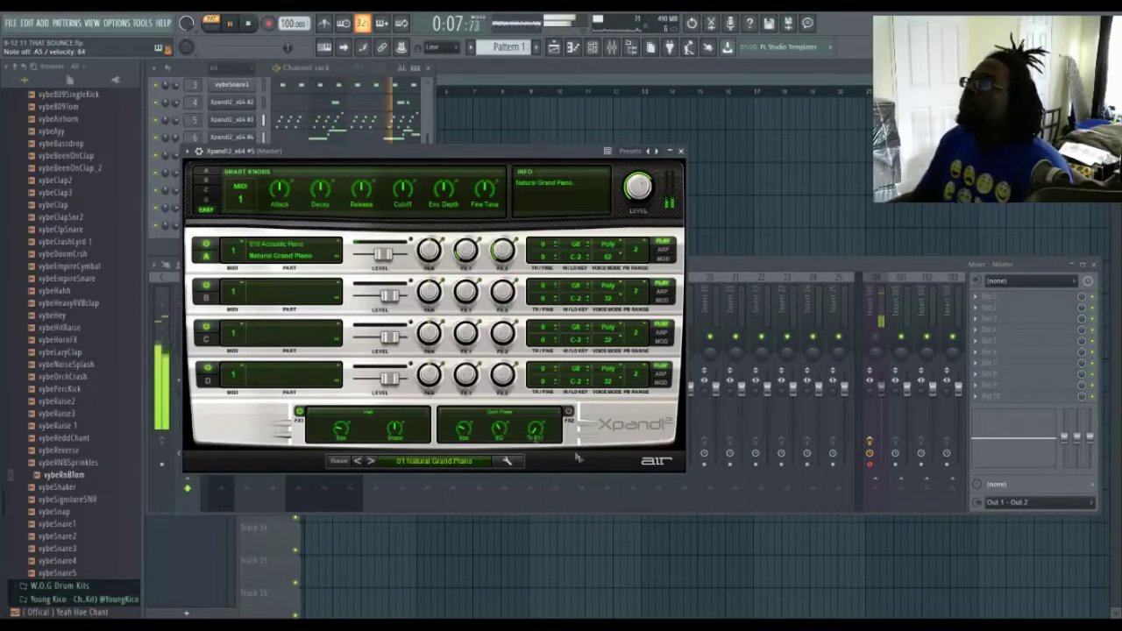
click(187, 152)
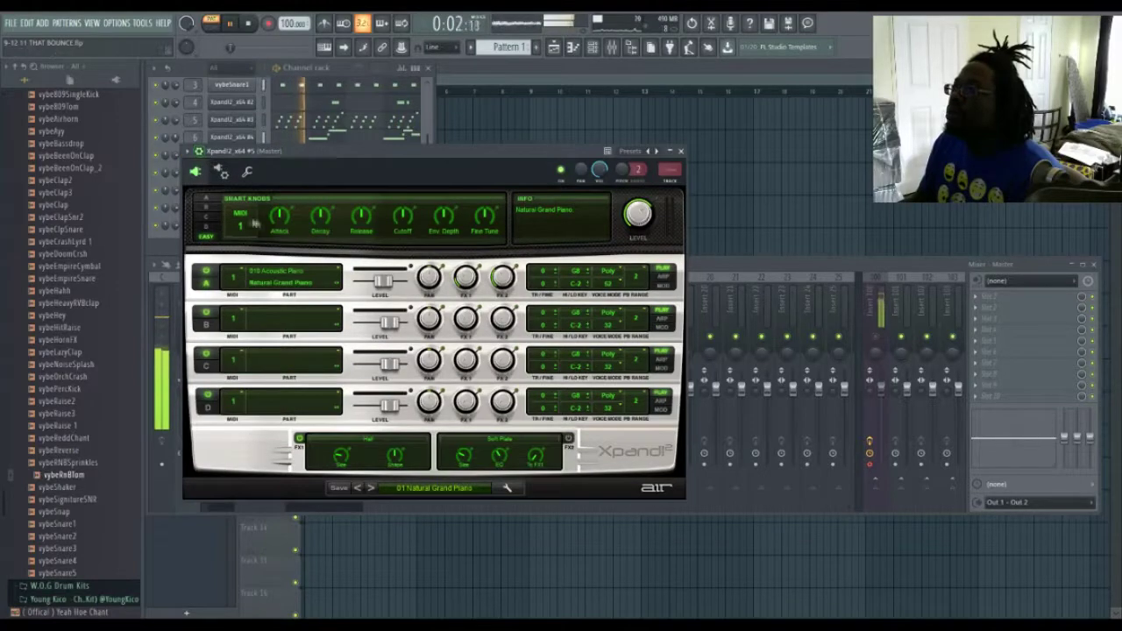
click(252, 173)
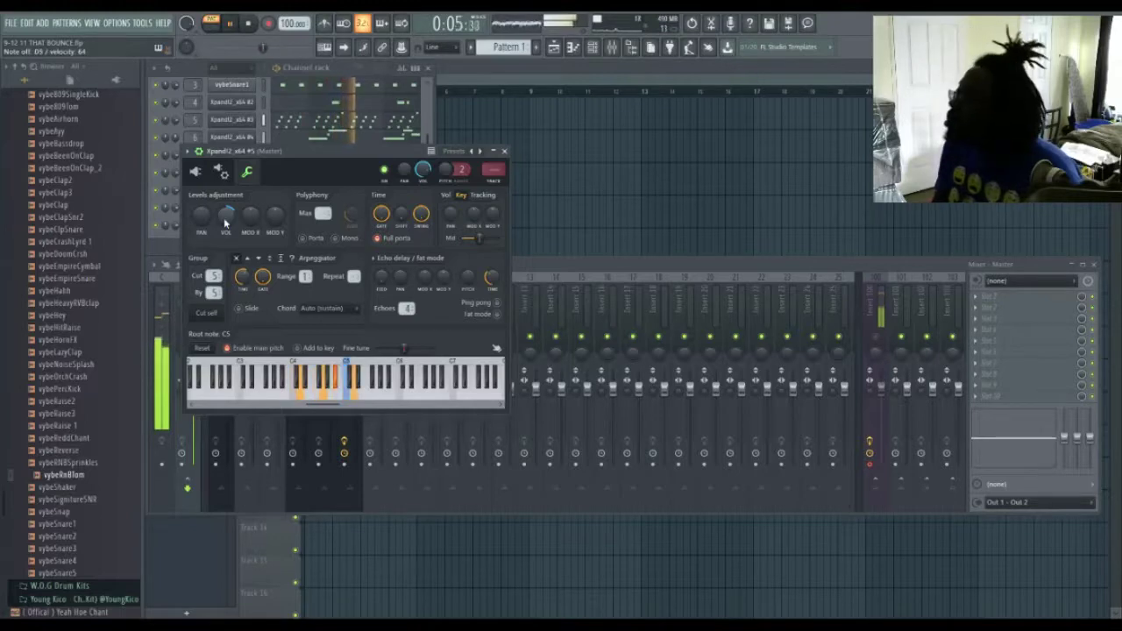
click(505, 152)
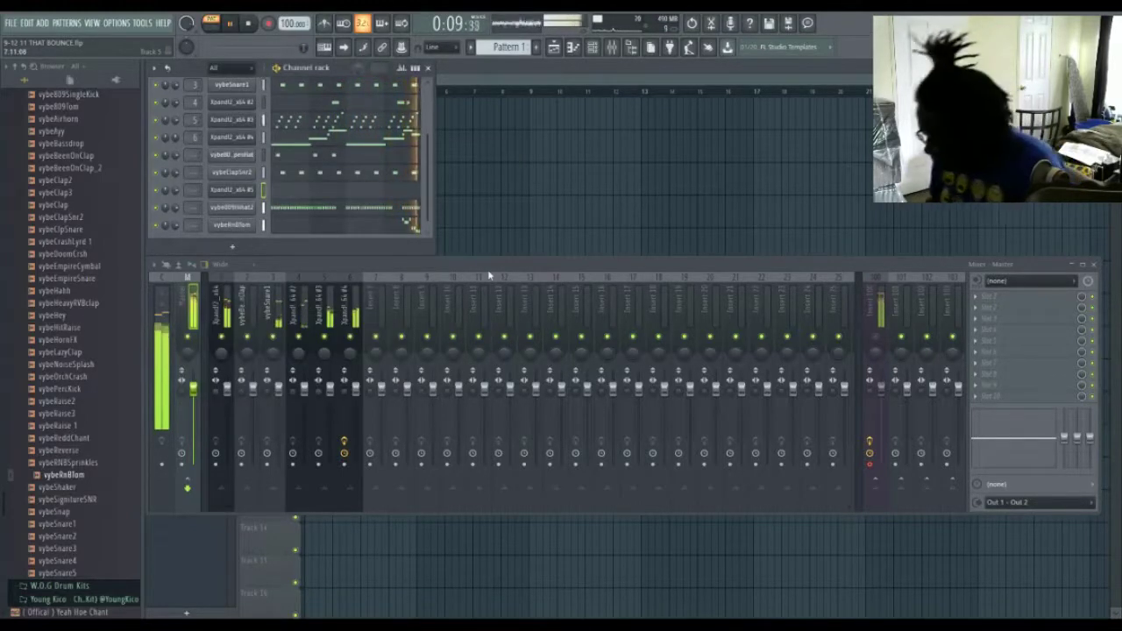
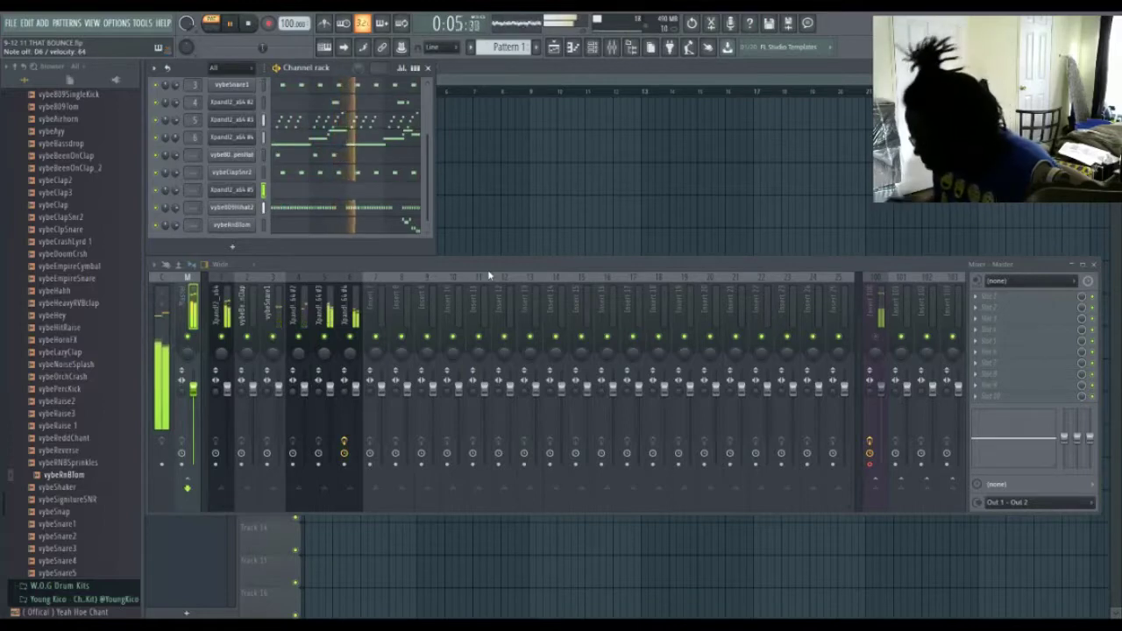
Step: Record a chord part on Xpand!2 #5 and lengthen the second chord's G5 note up to the third chord
key(space)
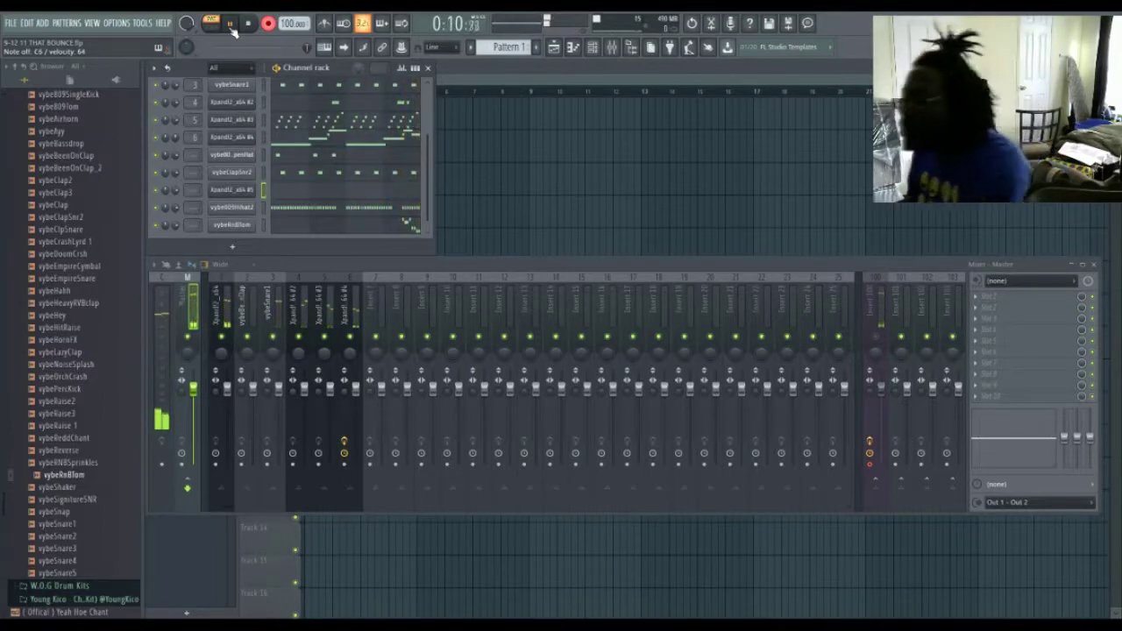
click(323, 188)
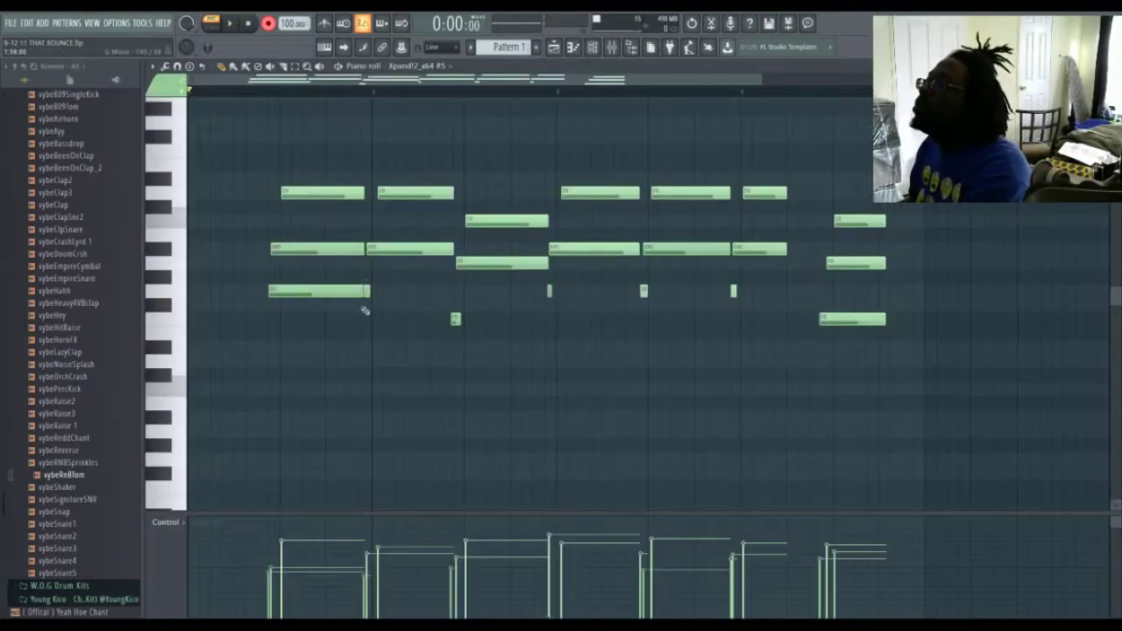
key(space)
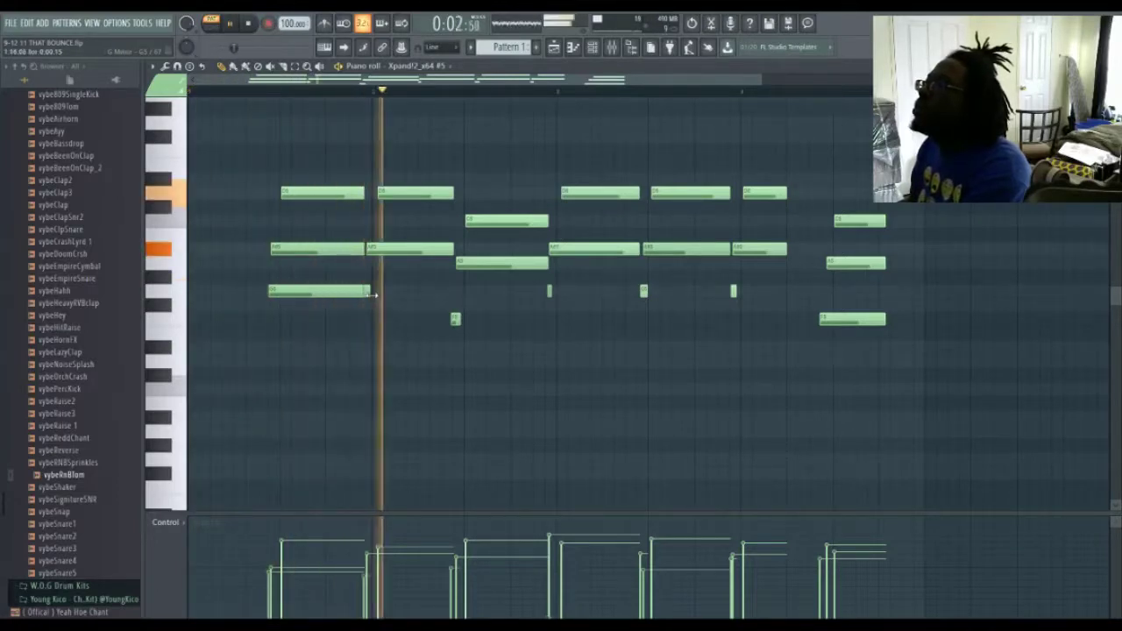
key(space)
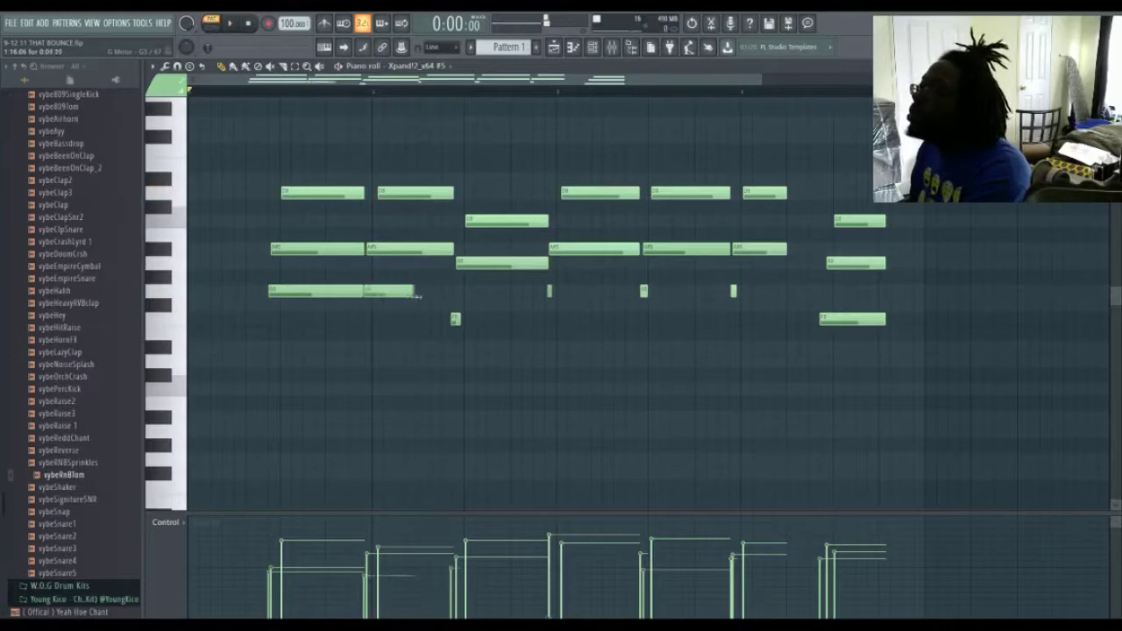
key(space)
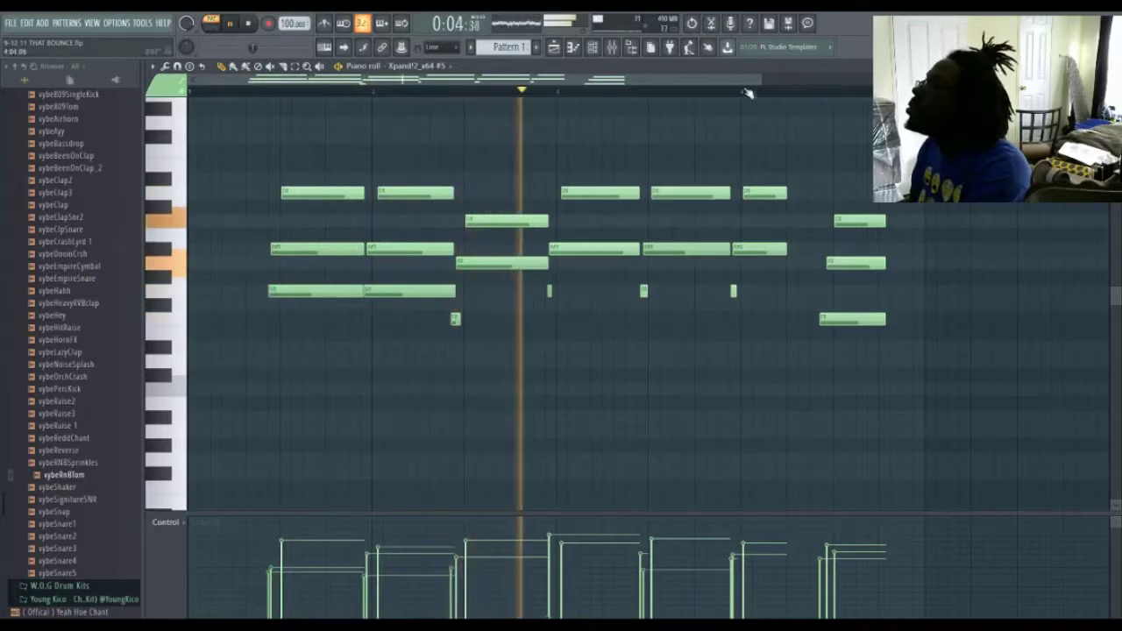
Step: Select all the recorded chord notes and shift them slightly later in time
key(space)
drag(761, 78, 473, 77)
key(space)
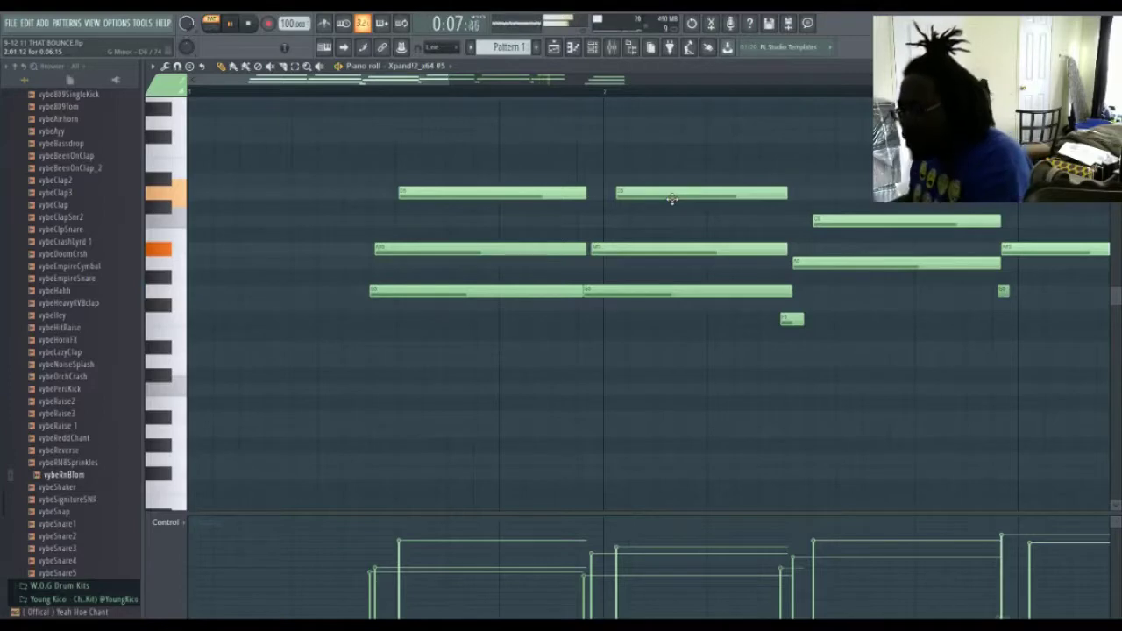
key(ctrl+a)
key(space)
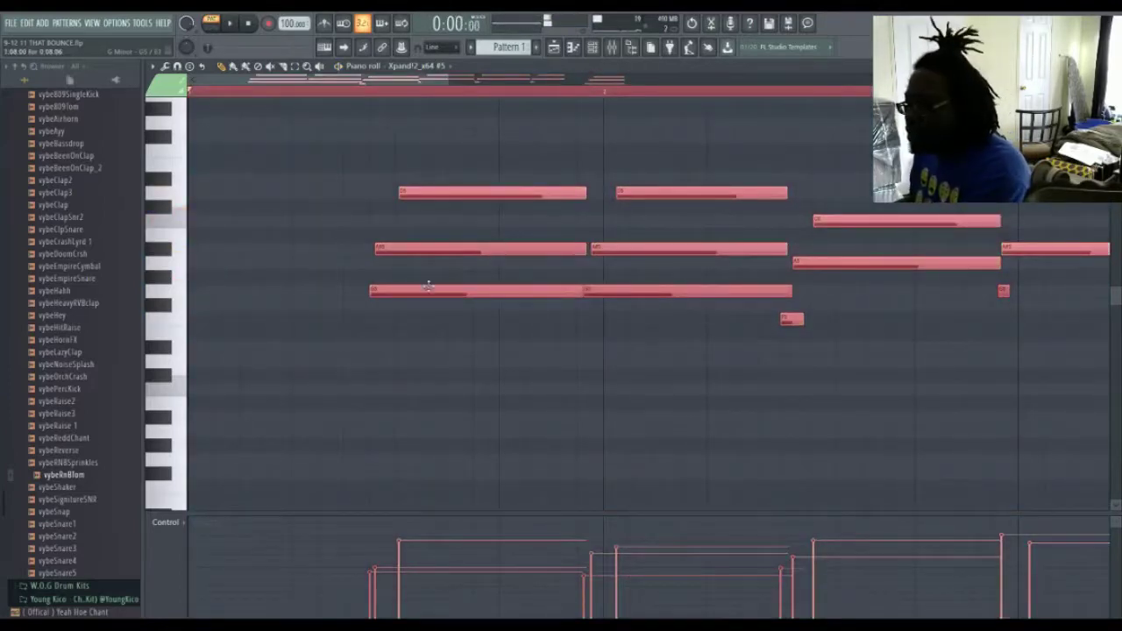
drag(411, 253, 436, 257)
key(space)
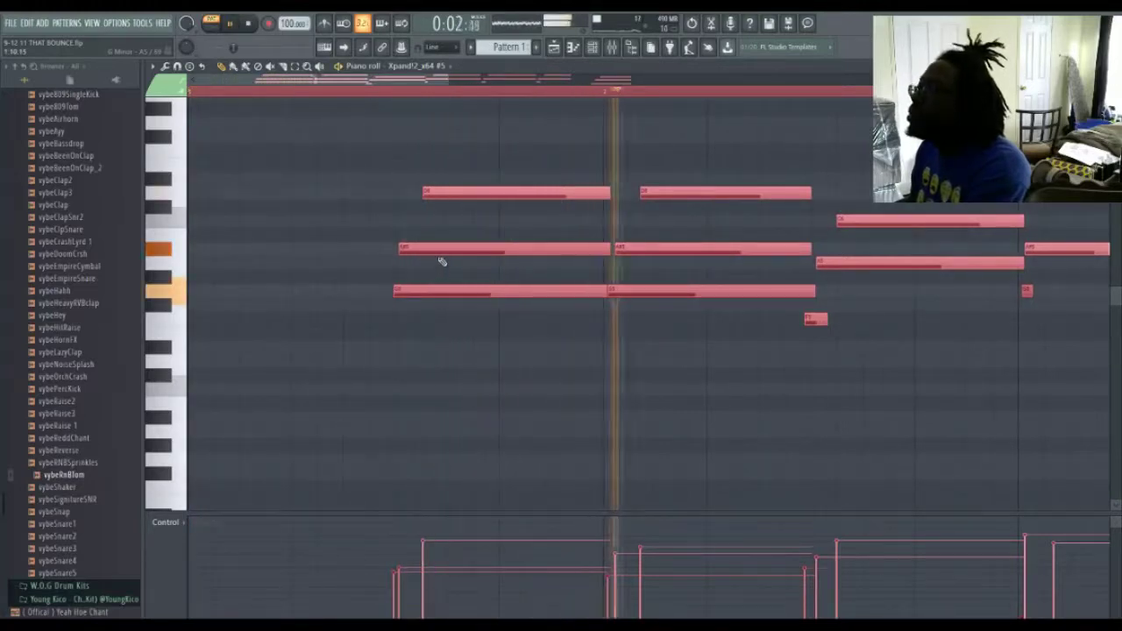
drag(438, 253, 424, 253)
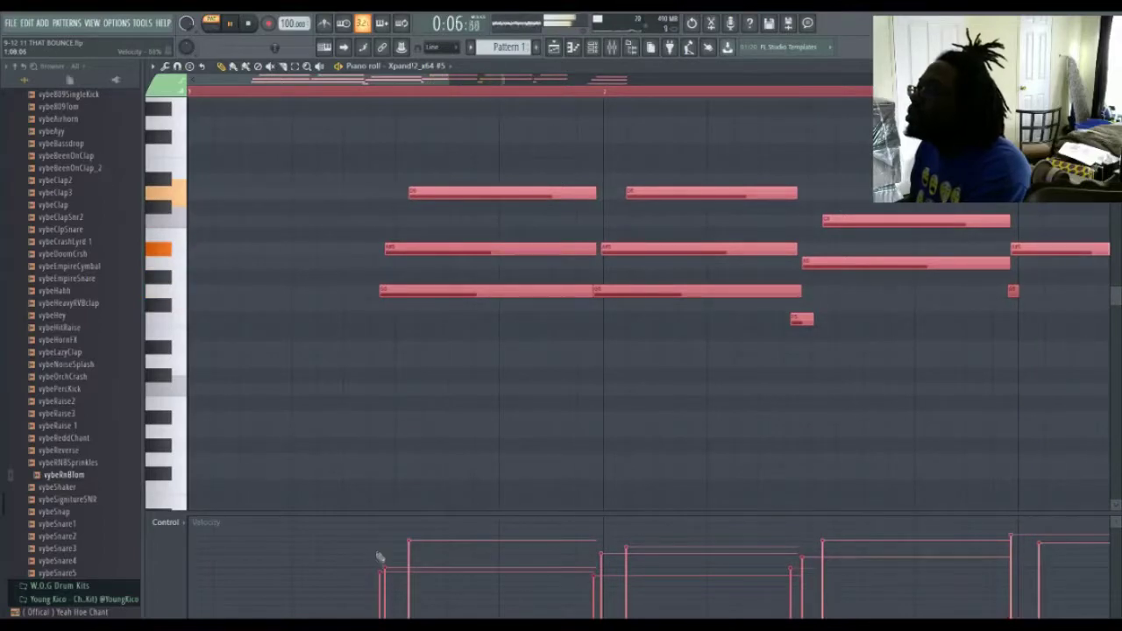
Step: Raise the velocities of the softer notes in the first two chords and lengthen the third chord's F5 note past the chord's end
drag(394, 555, 393, 547)
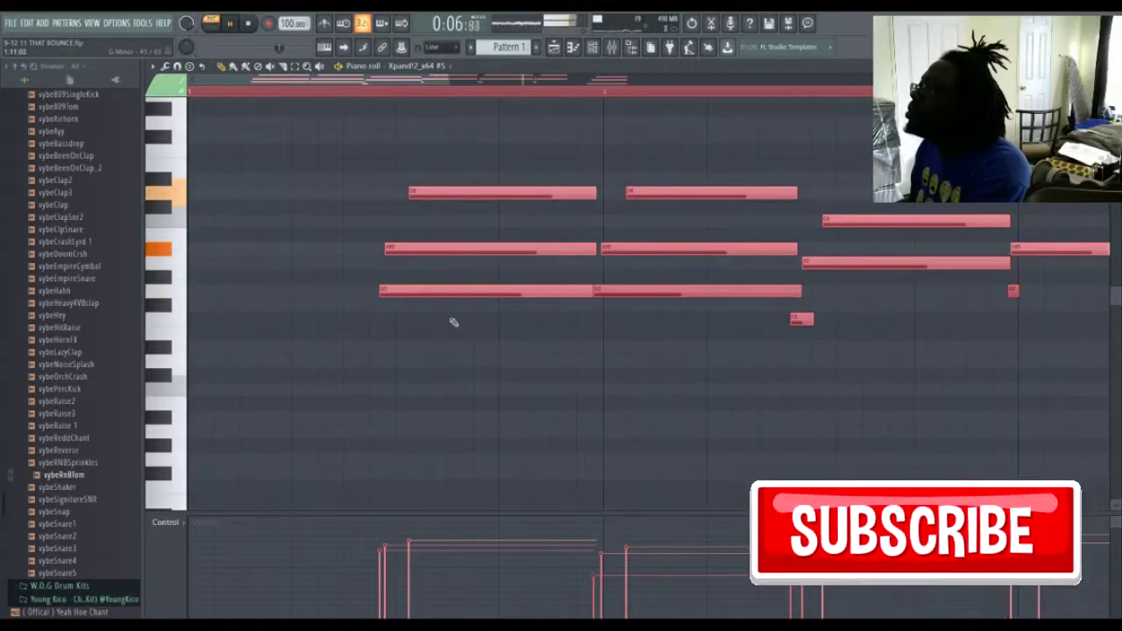
click(461, 280)
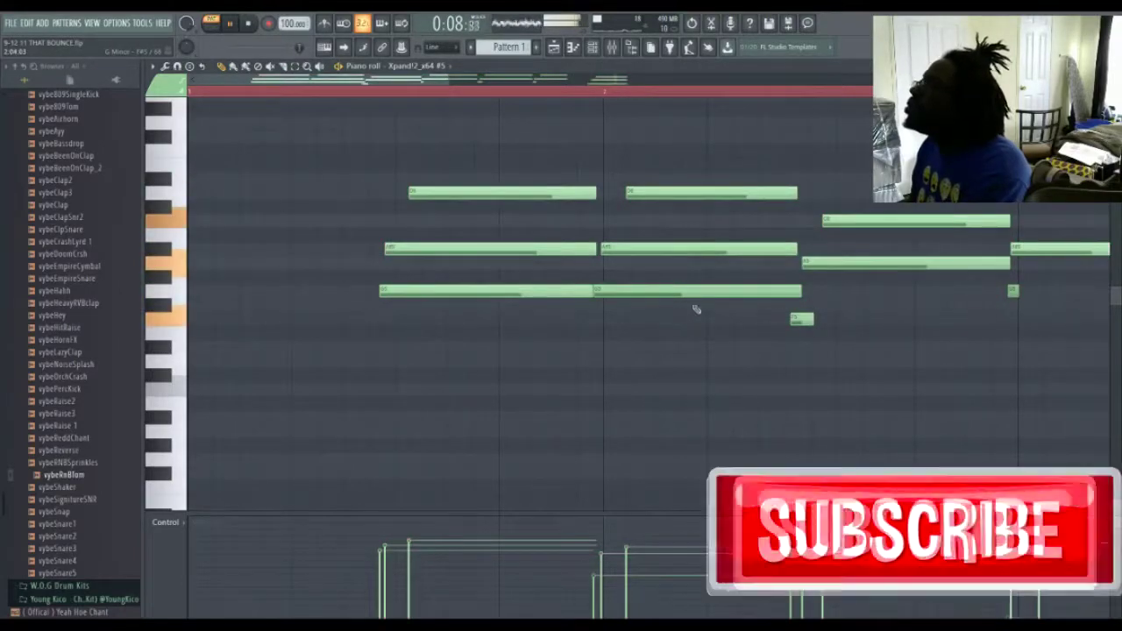
drag(805, 319, 1036, 317)
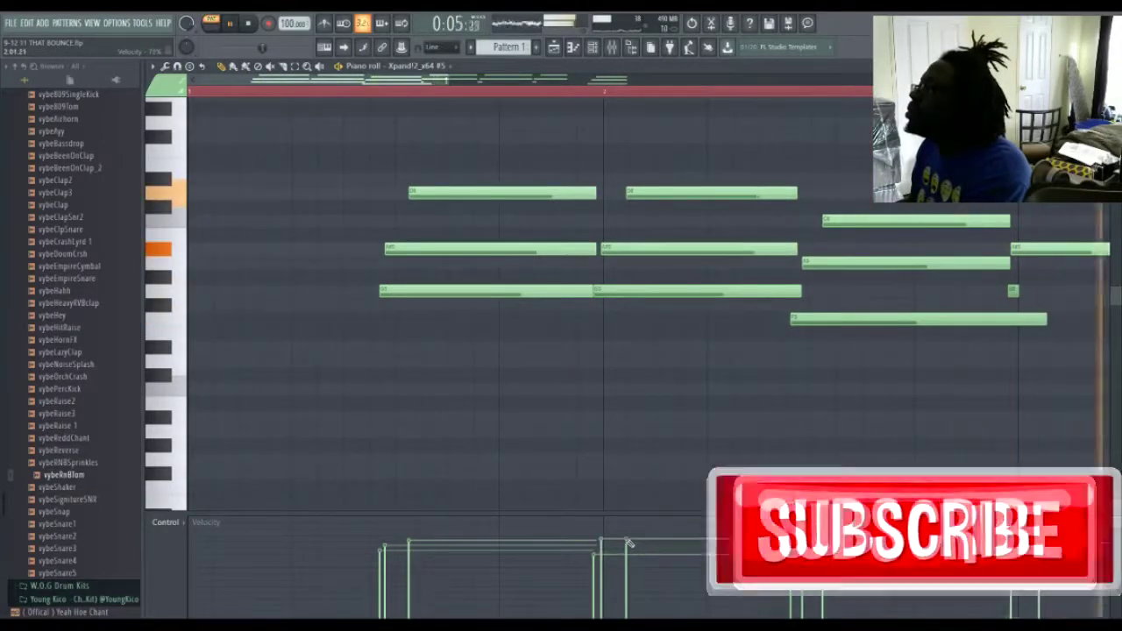
key(space)
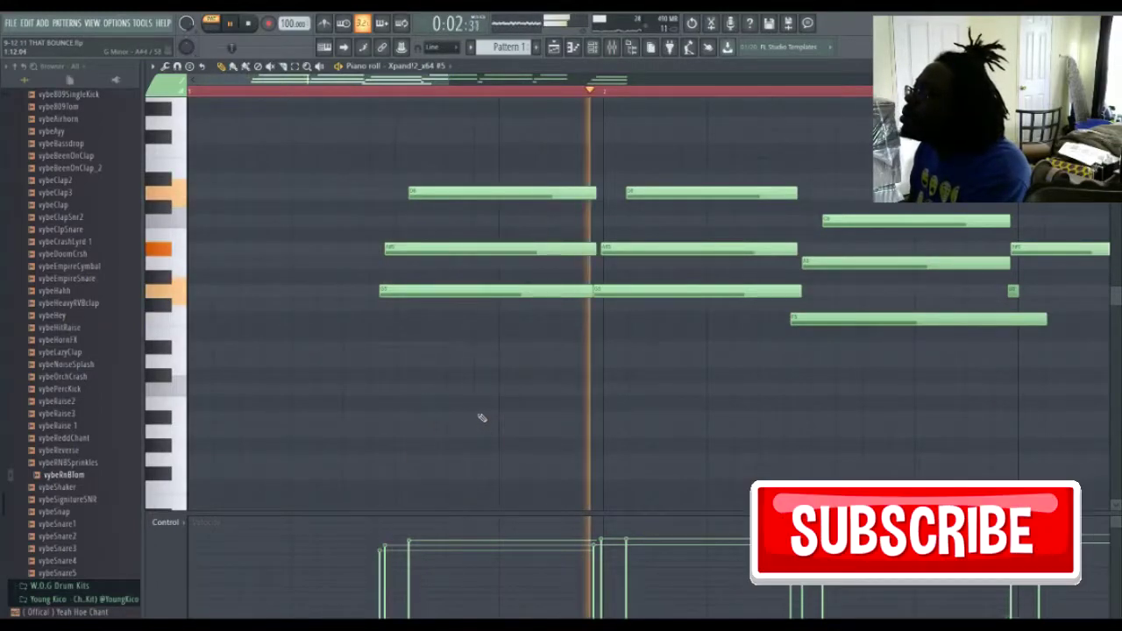
Step: Shift the A#5 and G5 notes of the second chord slightly later, checking the timing by ear
key(space)
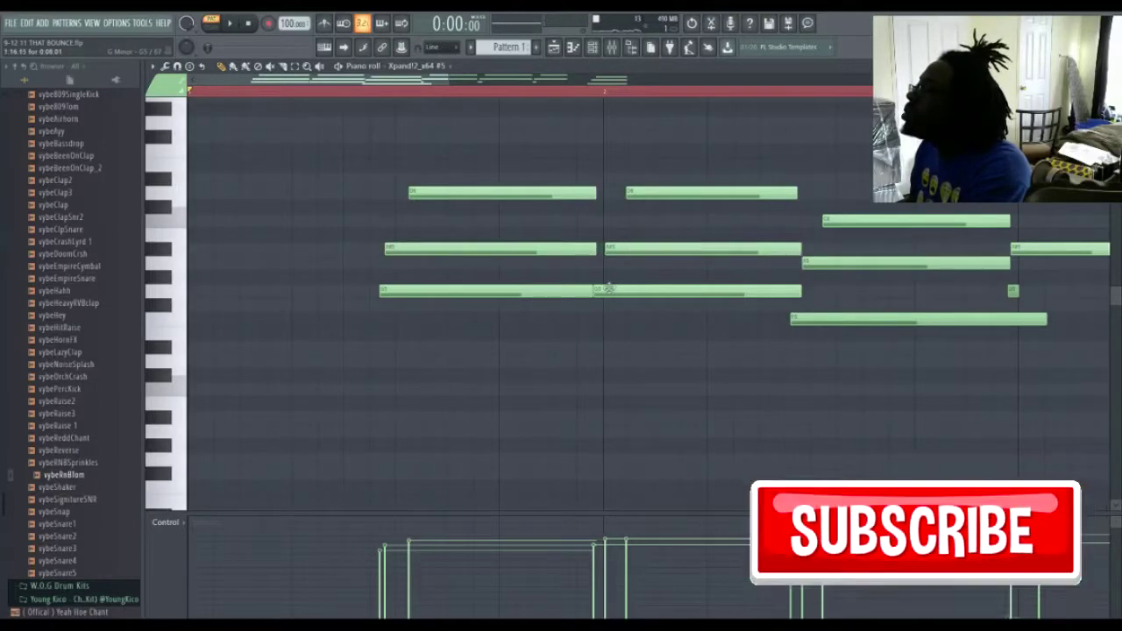
key(space)
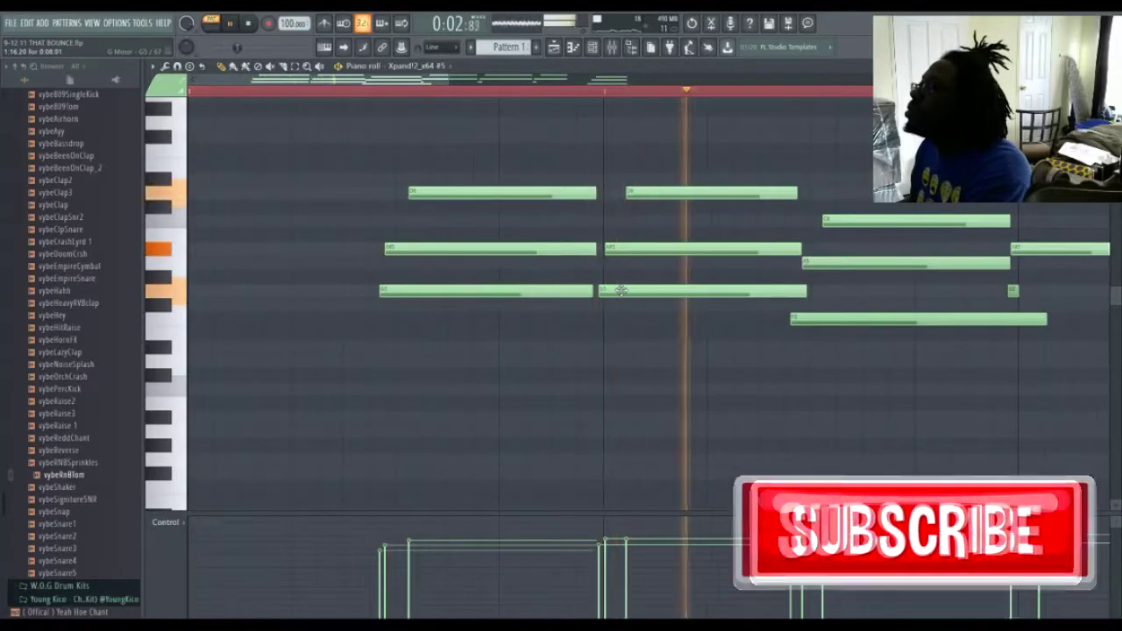
key(space)
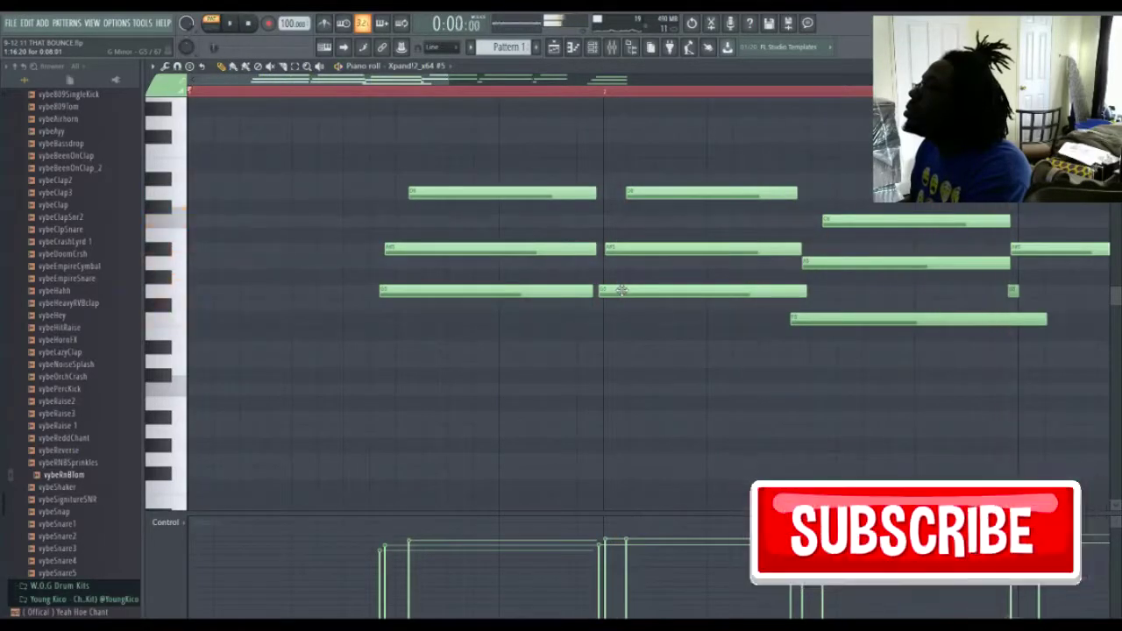
Step: Delete all the recorded Xpand!2 #5 notes, return to the channel rack and play the pattern without them
key(ctrl+a)
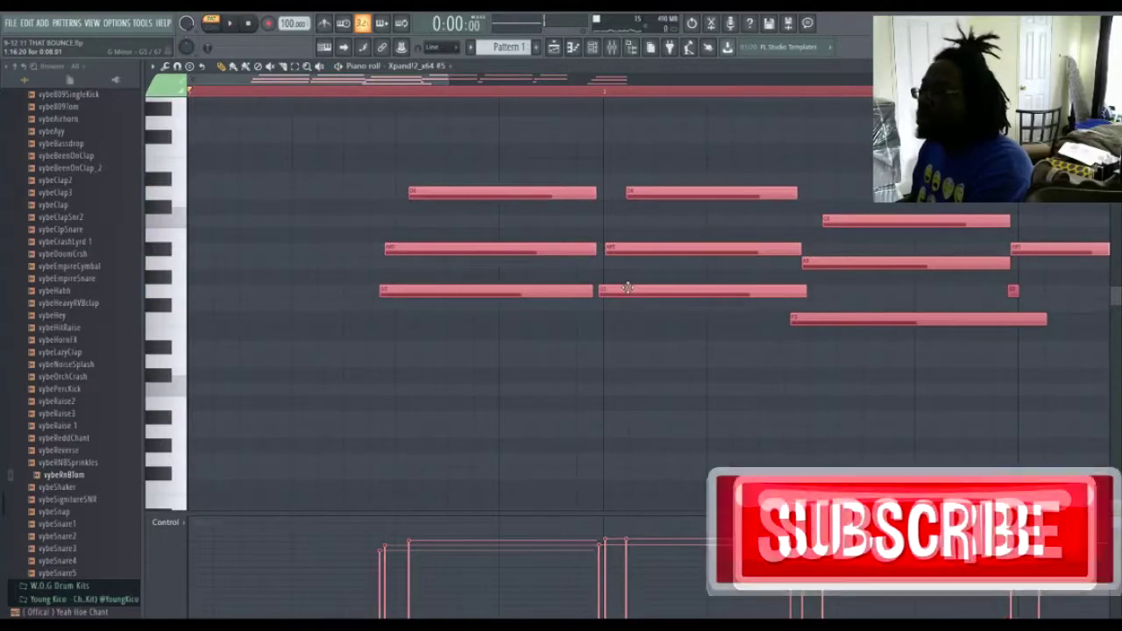
scroll(627, 288, down, 5)
key(F7)
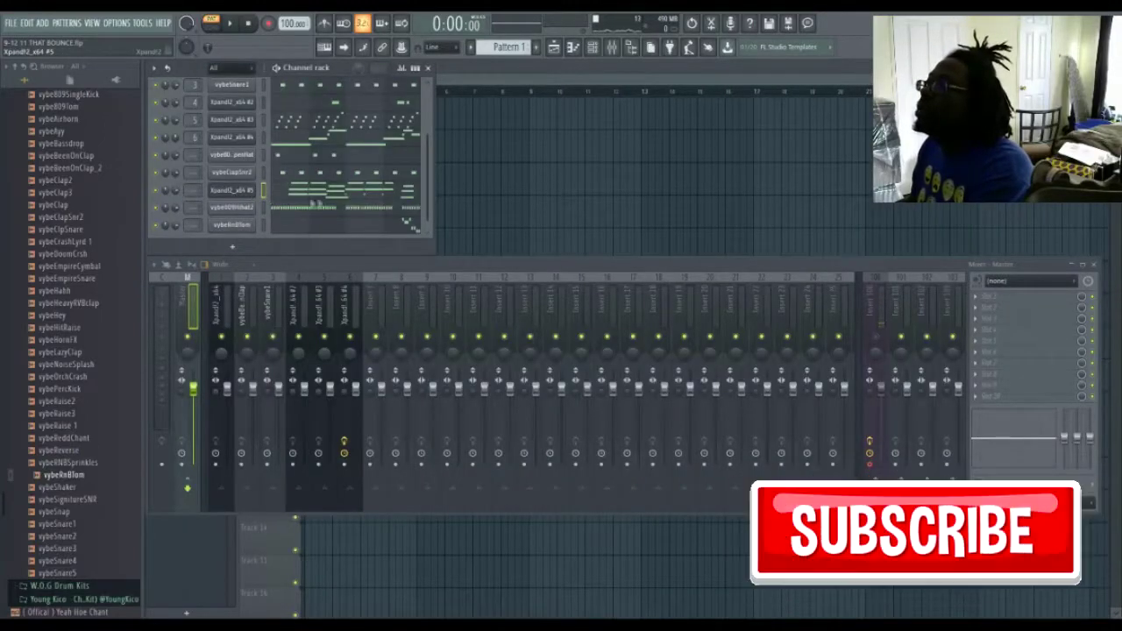
key(space)
key(space)
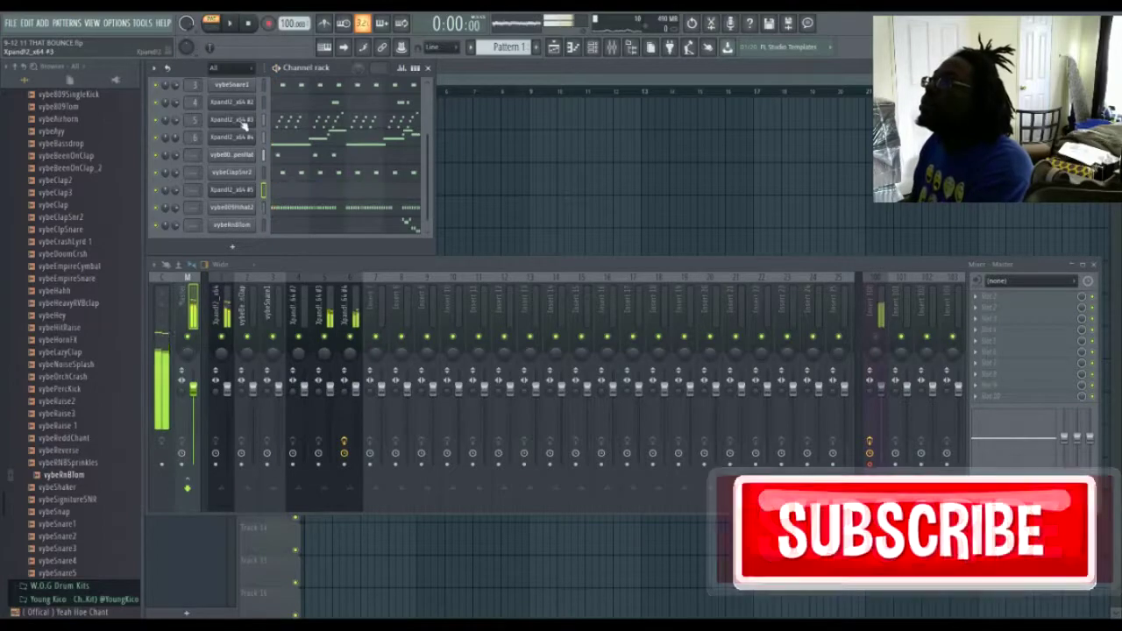
Step: Record a new take of the piano chords on Xpand!2 #5 and open it in the piano roll
click(232, 24)
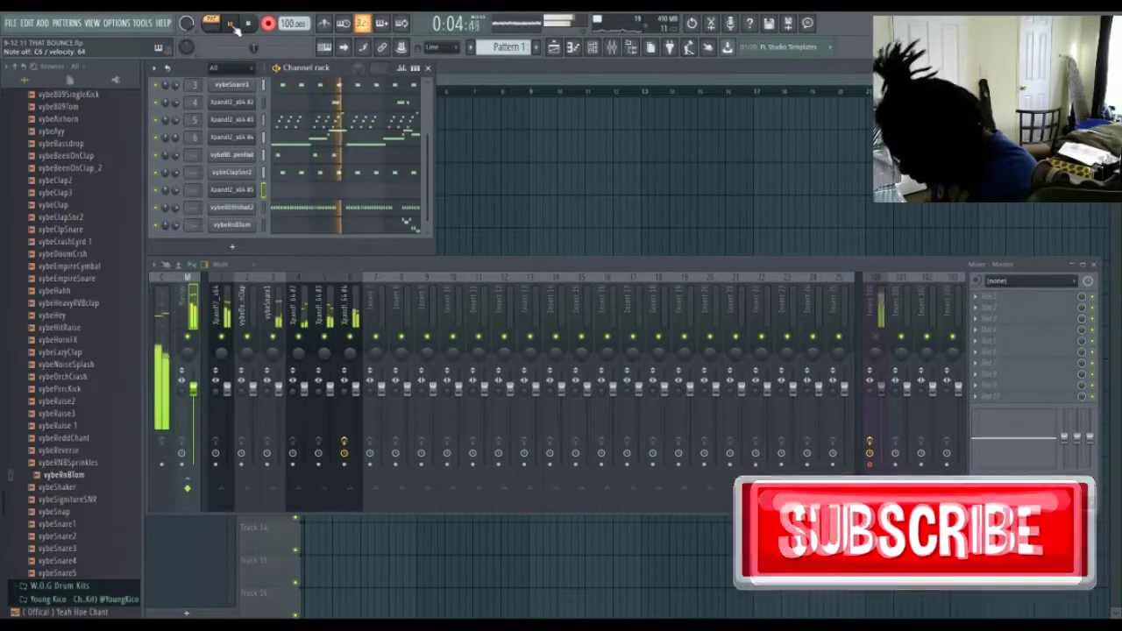
click(232, 24)
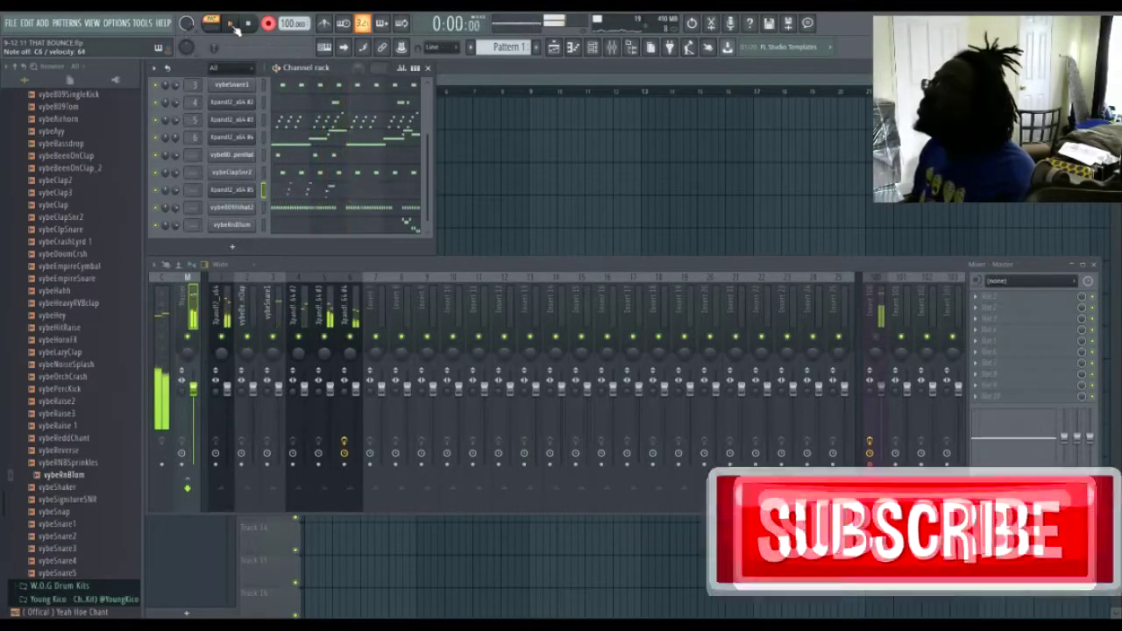
click(287, 197)
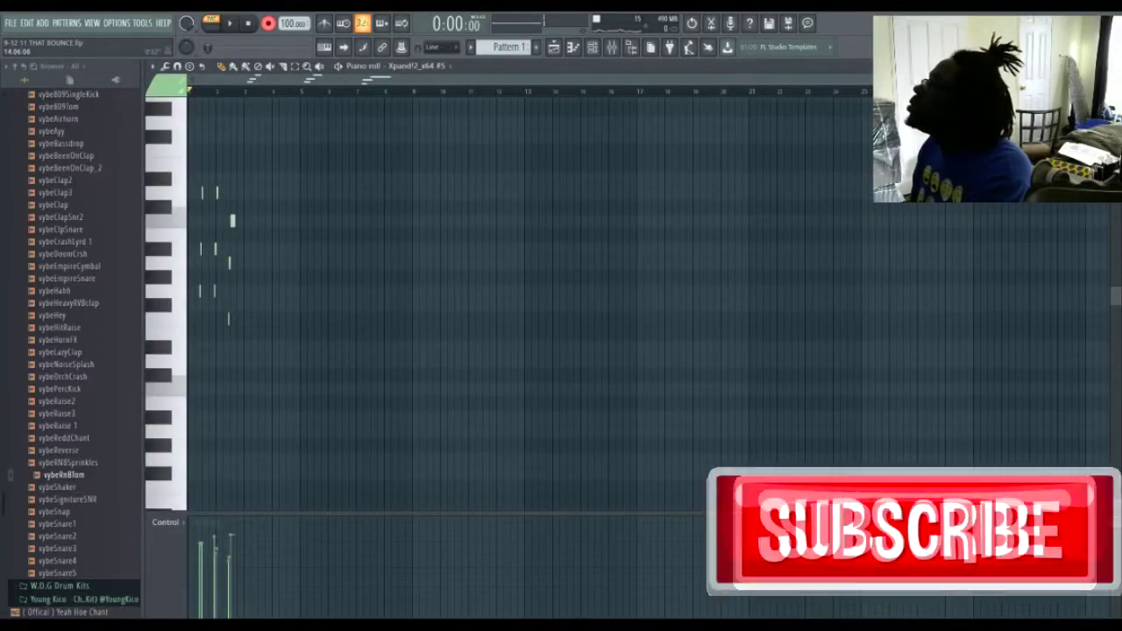
Step: Lengthen the G5, A#5 and D6 notes of the first recorded chord, turn off recording and play the pattern
scroll(530, 302, right, 1)
drag(1101, 80, 372, 92)
drag(299, 85, 224, 80)
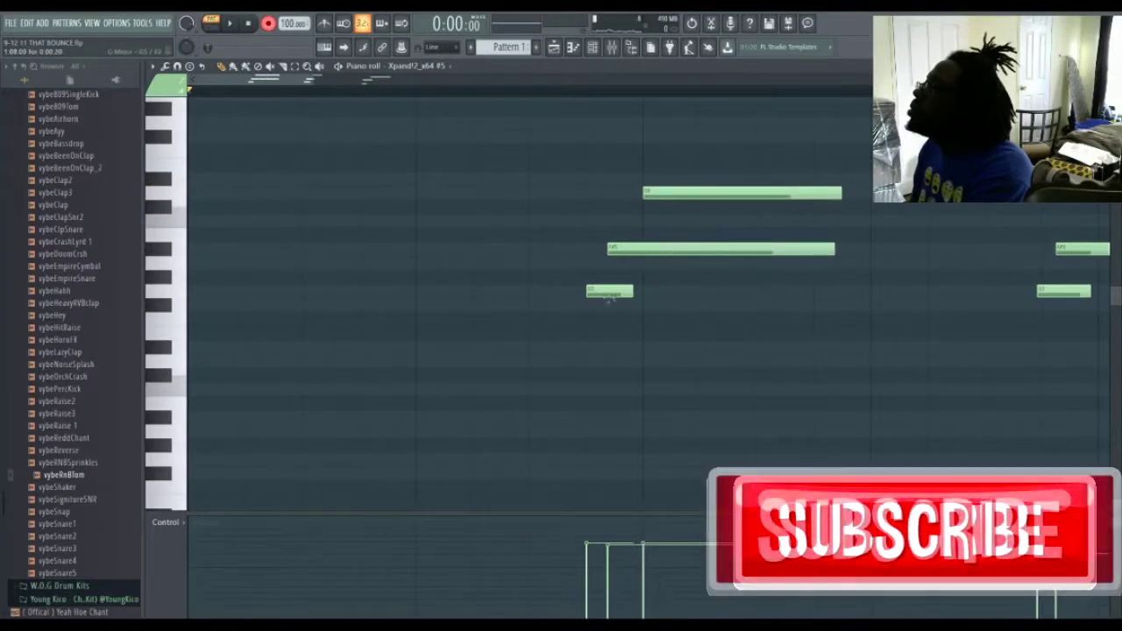
drag(634, 292, 822, 290)
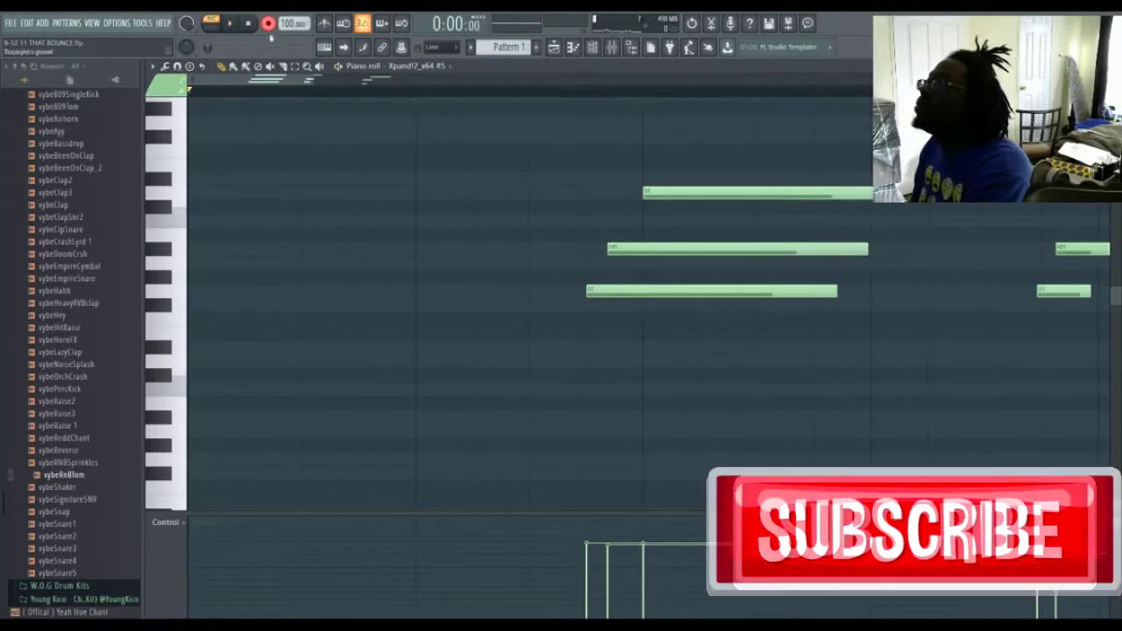
key(space)
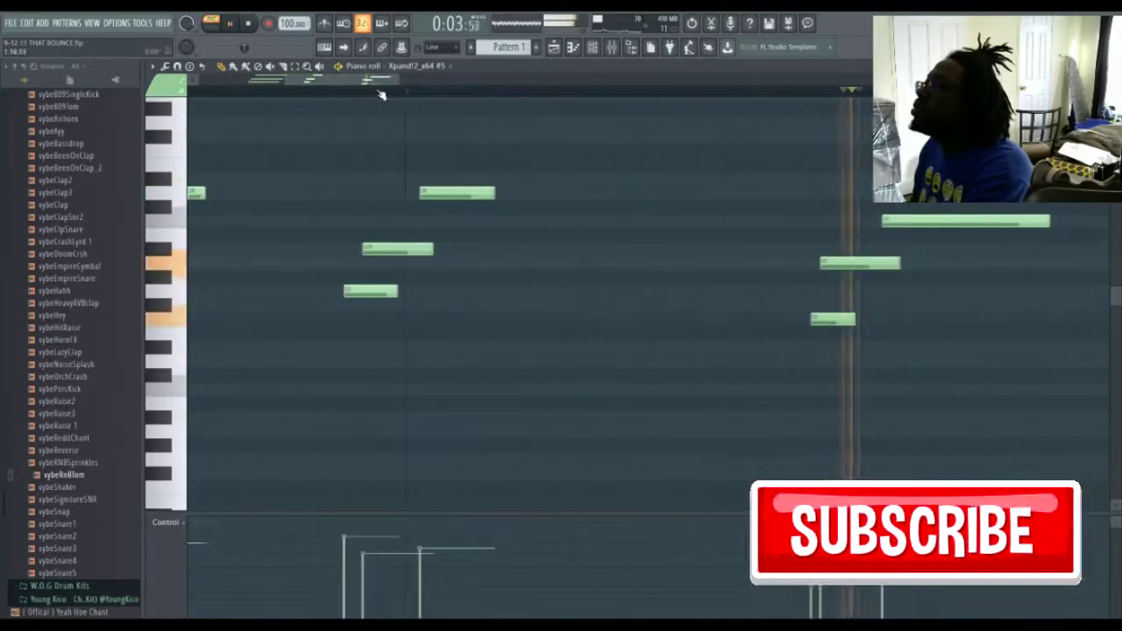
key(space)
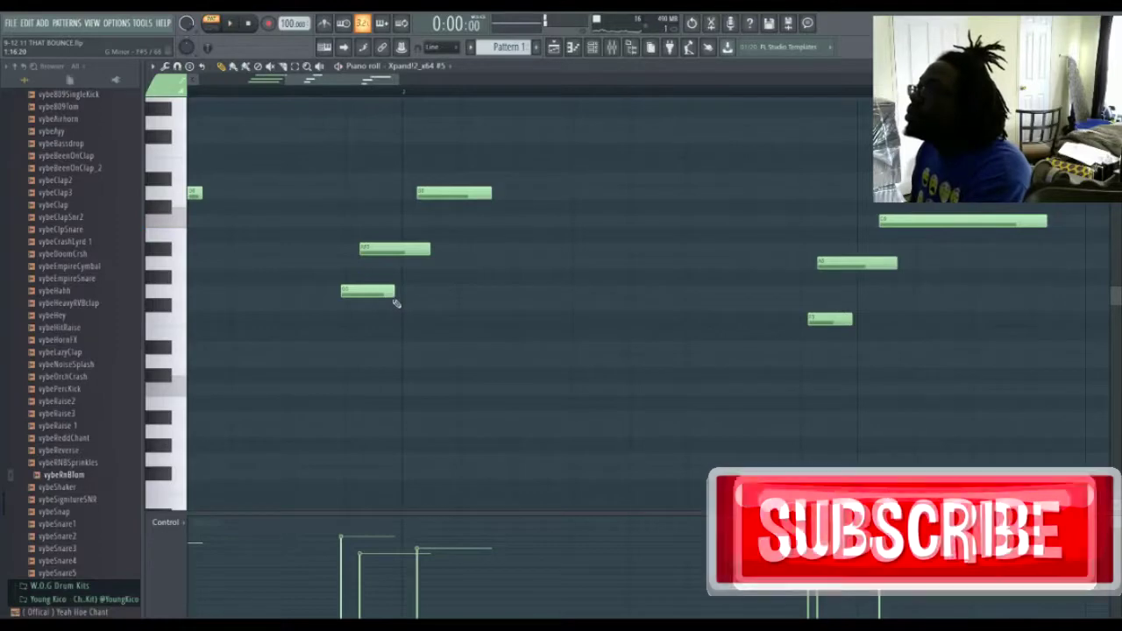
Step: Lengthen the second chord's G5, A#5 and D6 notes and the third chord's F5 and A5 notes, starting D6 earlier, and play the pattern
drag(401, 291, 564, 288)
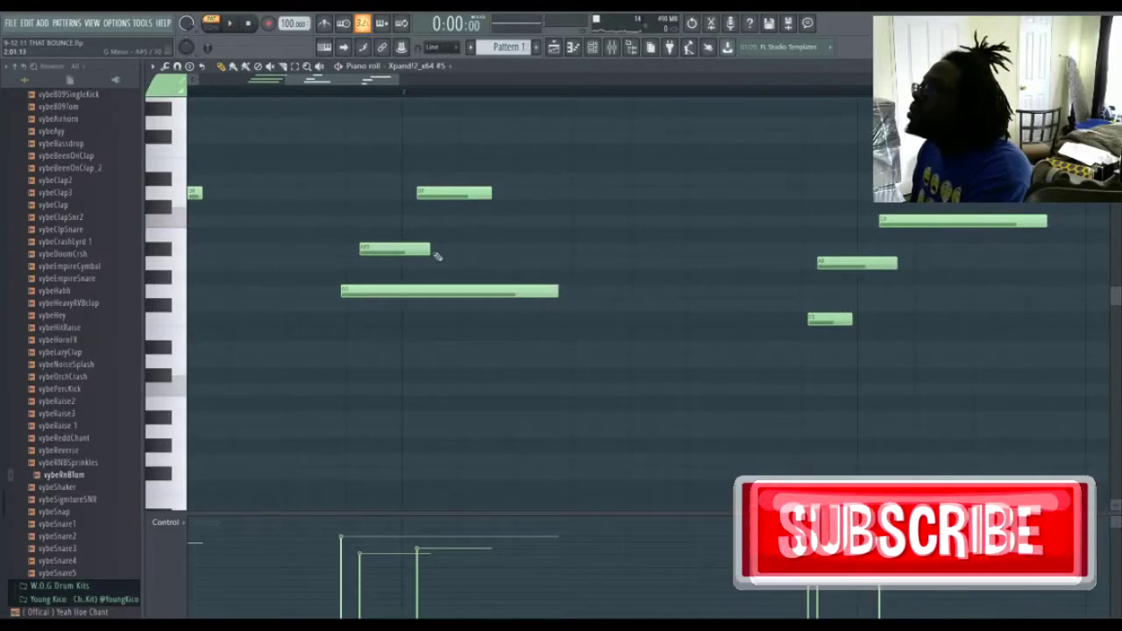
drag(464, 250, 584, 253)
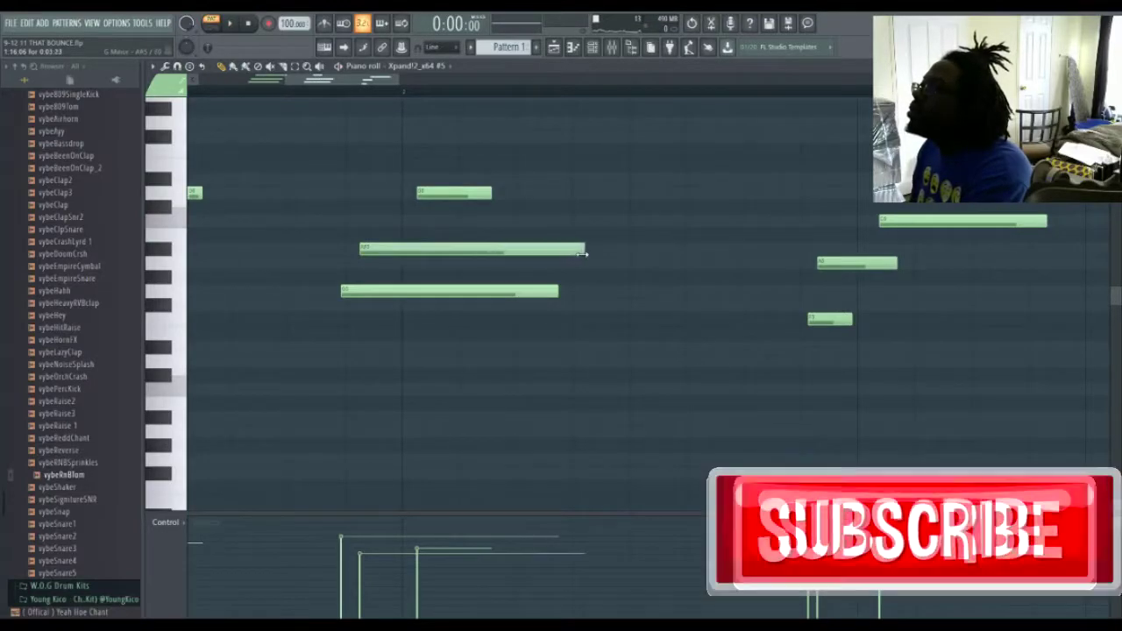
click(497, 193)
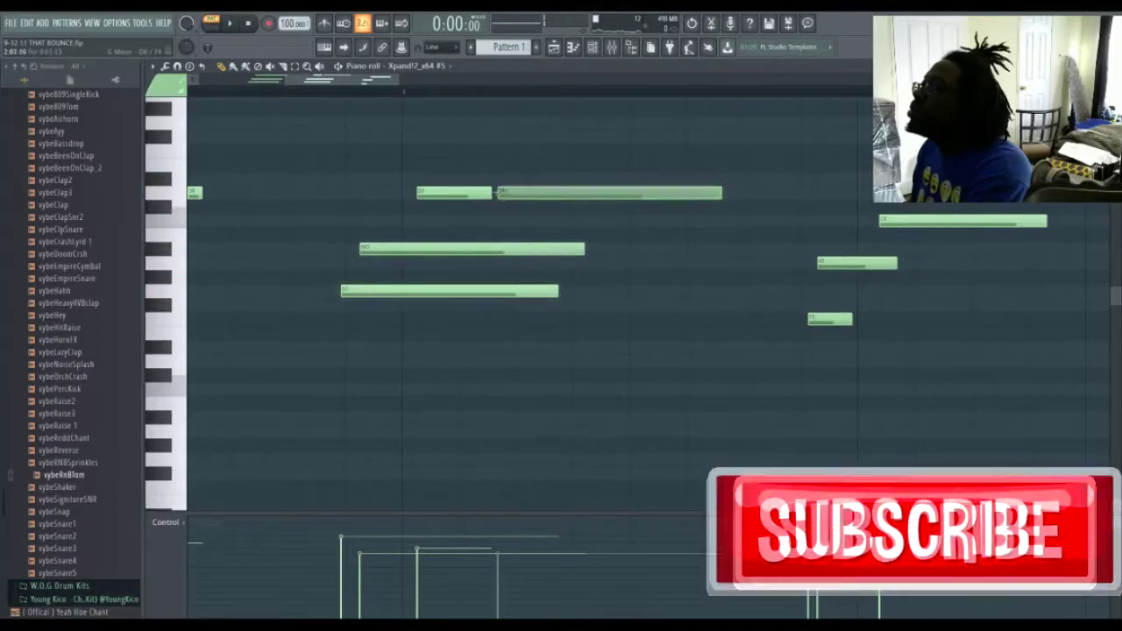
right_click(504, 193)
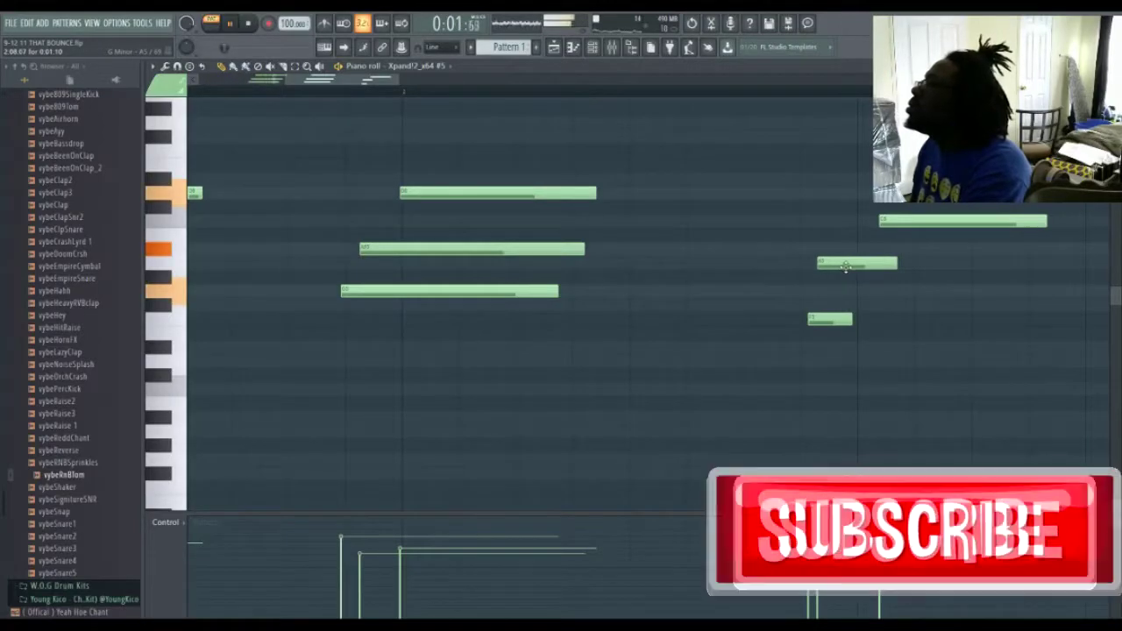
key(space)
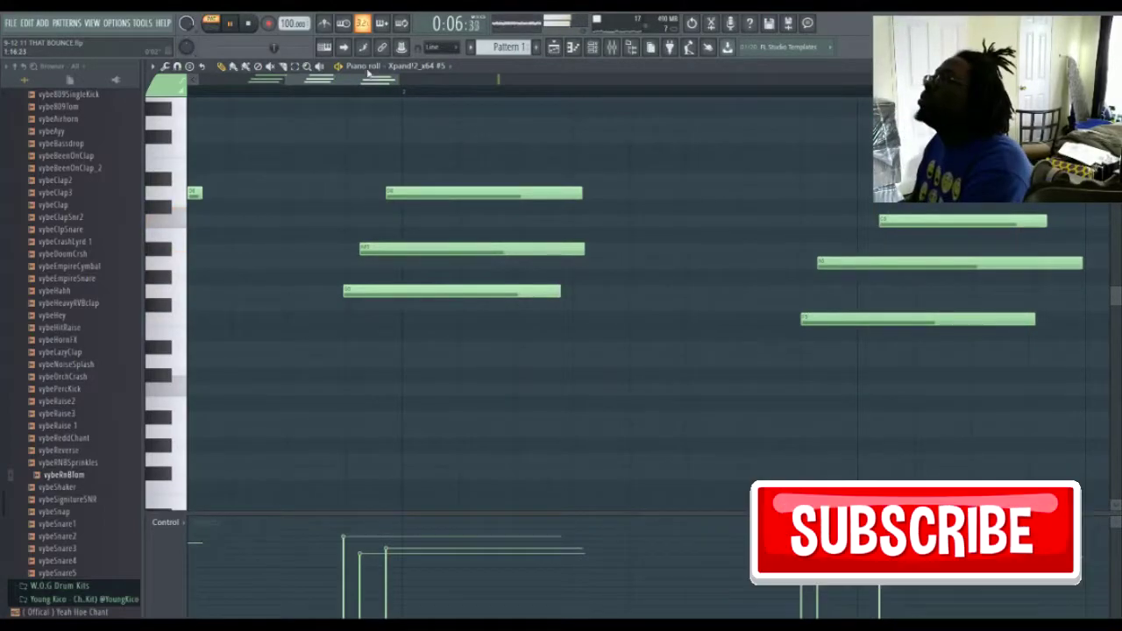
Step: Stop playback, duplicate the three edited chords directly after the originals and play the pattern again
drag(399, 81, 702, 82)
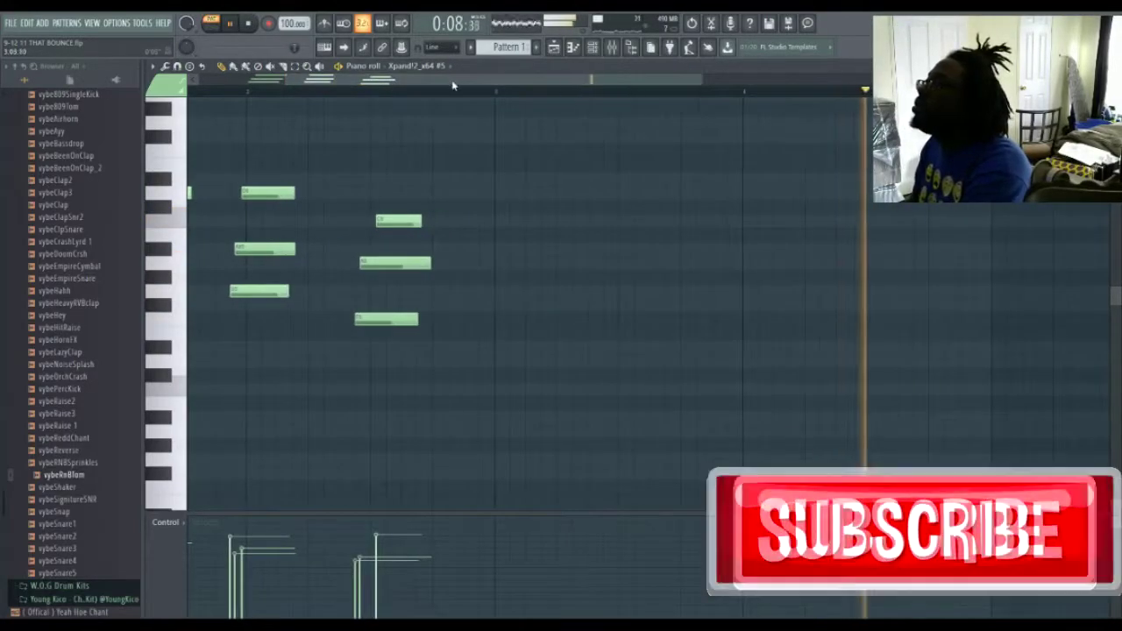
drag(447, 81, 375, 73)
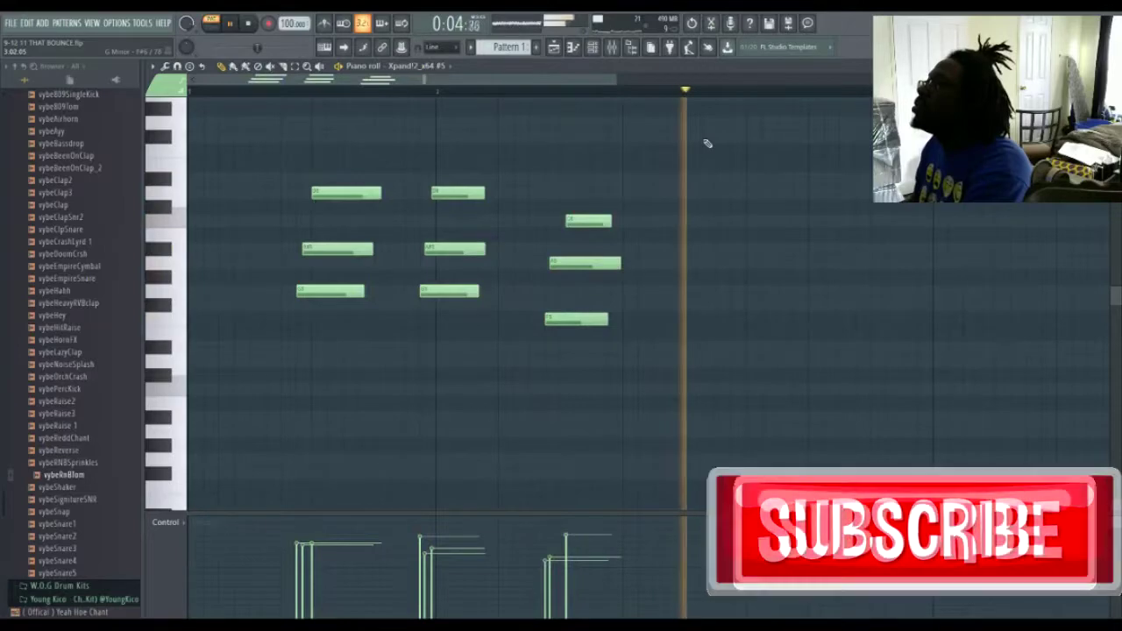
key(space)
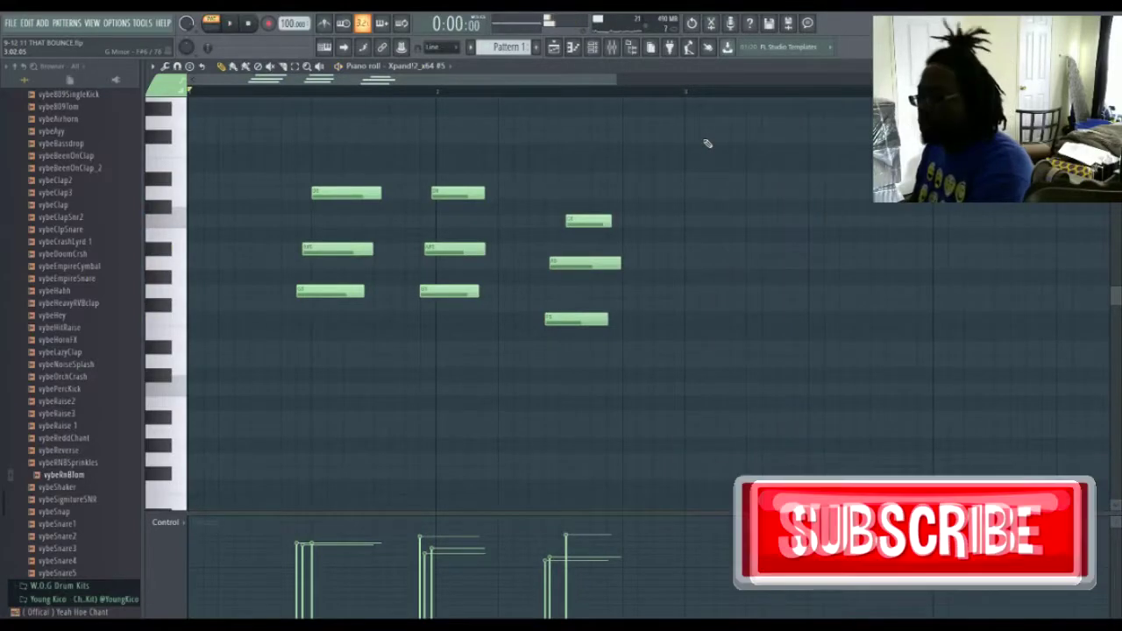
key(ctrl+b)
drag(685, 193, 723, 201)
key(space)
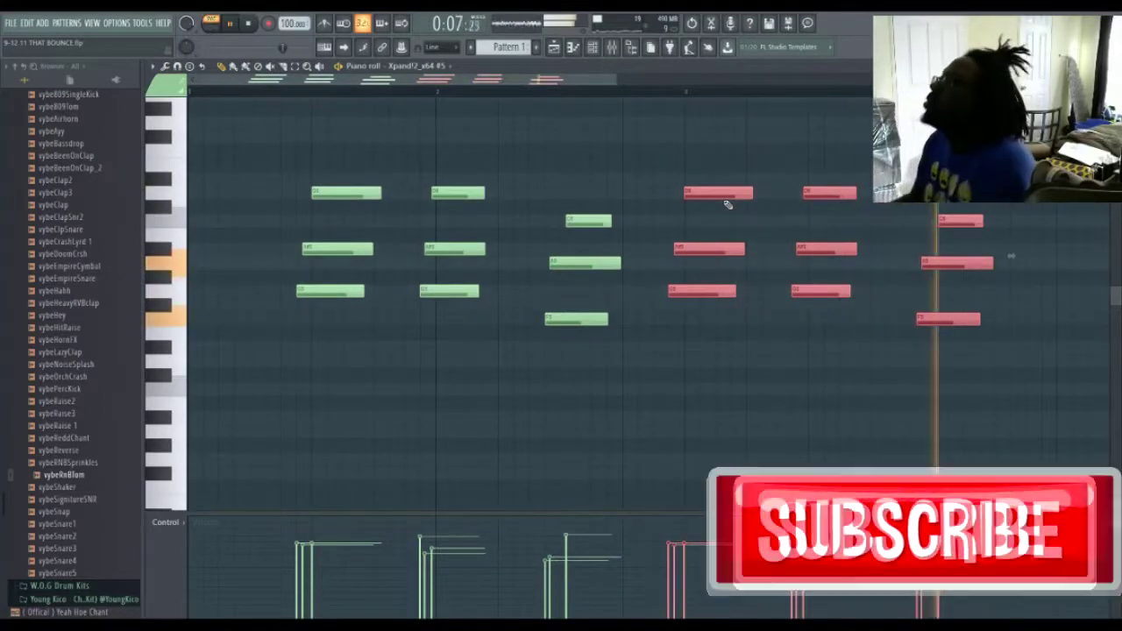
Step: Try the duplicated chords slightly later against the beat, return them to their previous position and deselect them
drag(616, 79, 446, 79)
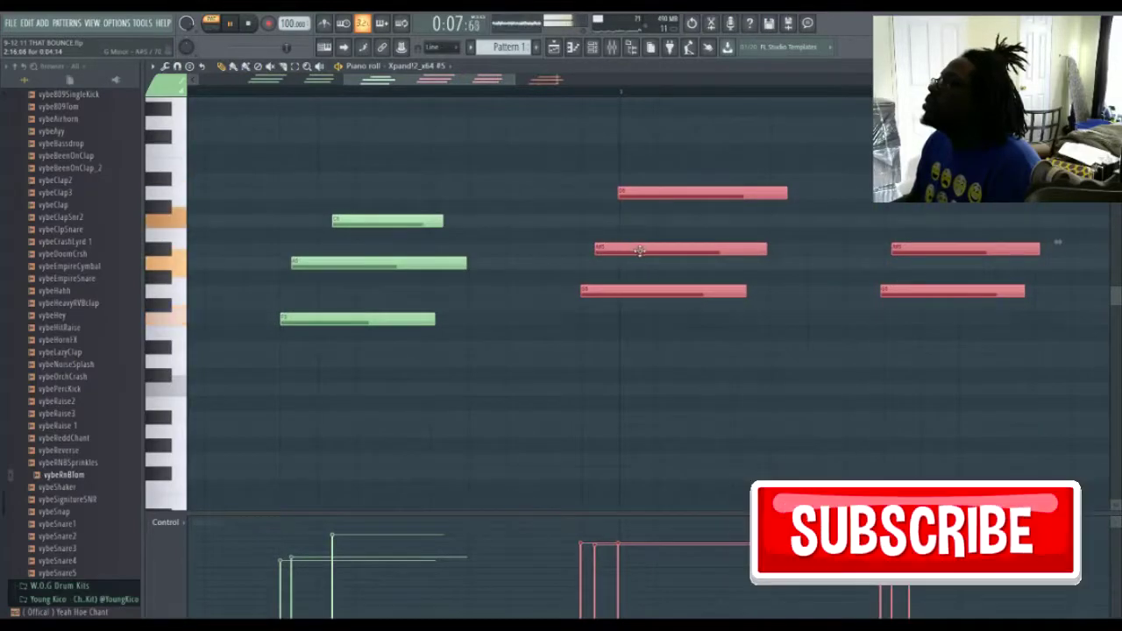
drag(657, 249, 666, 251)
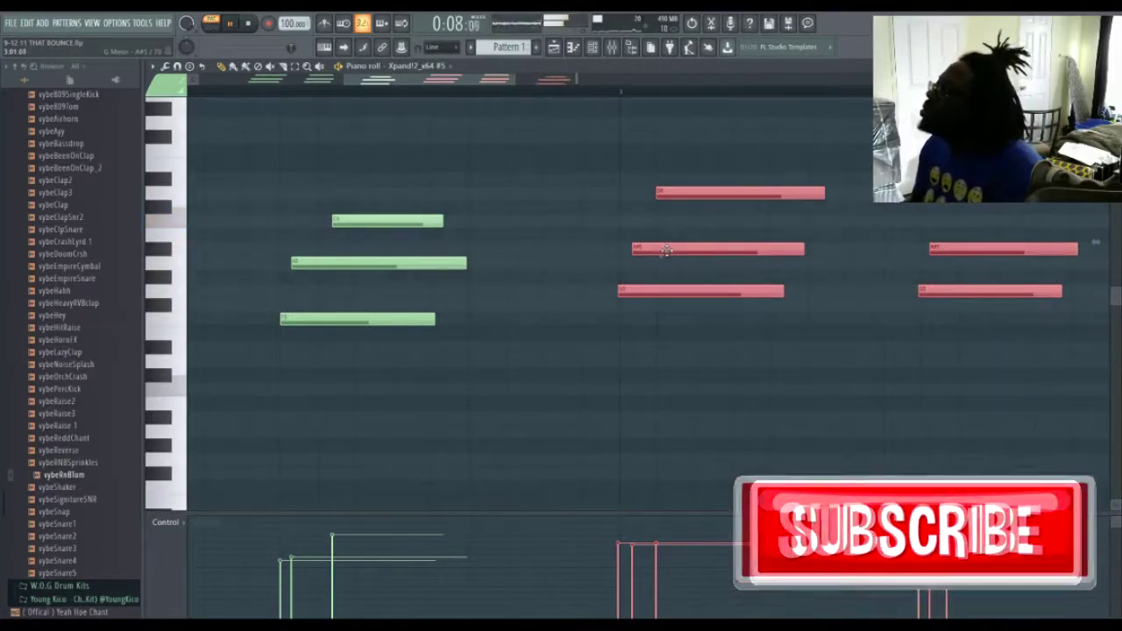
drag(666, 250, 626, 247)
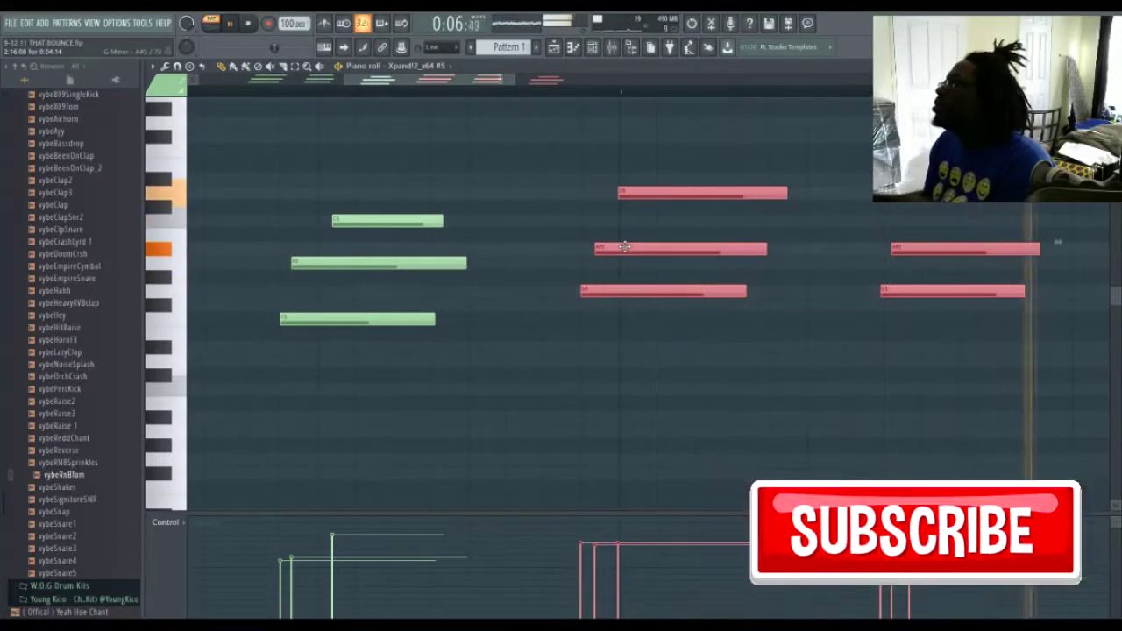
click(809, 155)
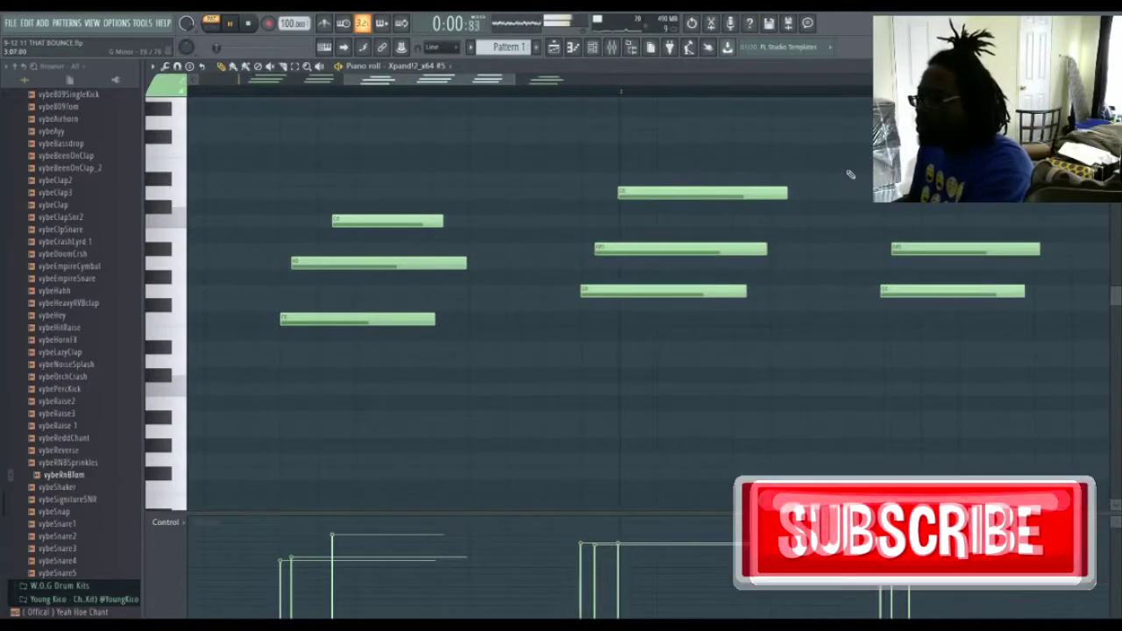
Step: Try shifting the second and third chords of the duplicated sequence slightly later, one chord at a time
drag(889, 238, 1027, 326)
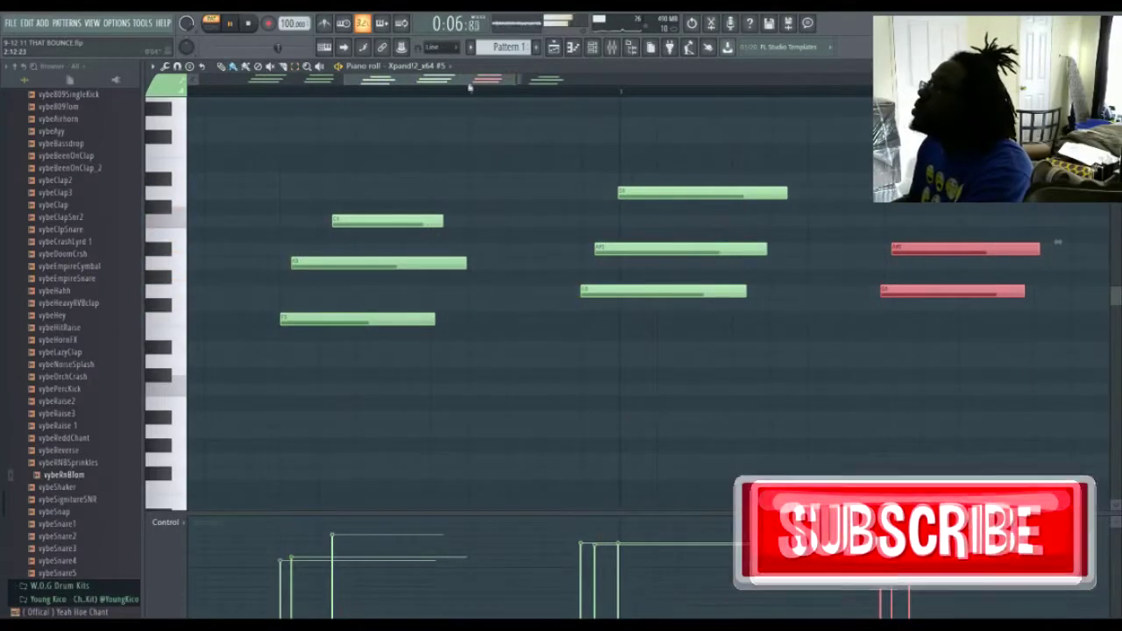
drag(469, 87, 576, 90)
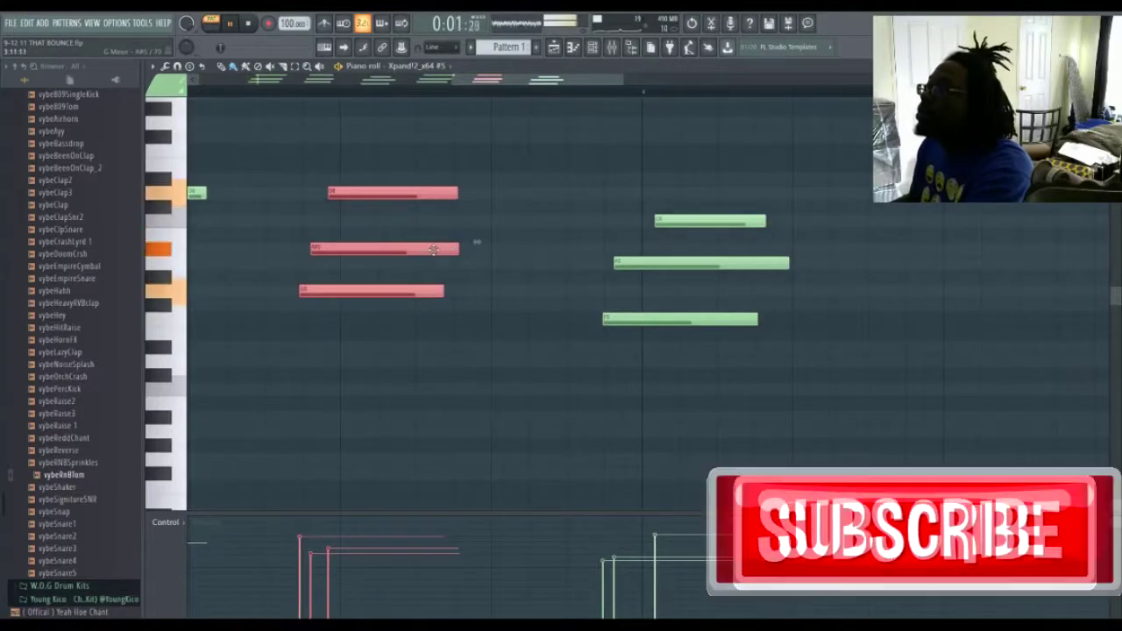
drag(476, 241, 514, 240)
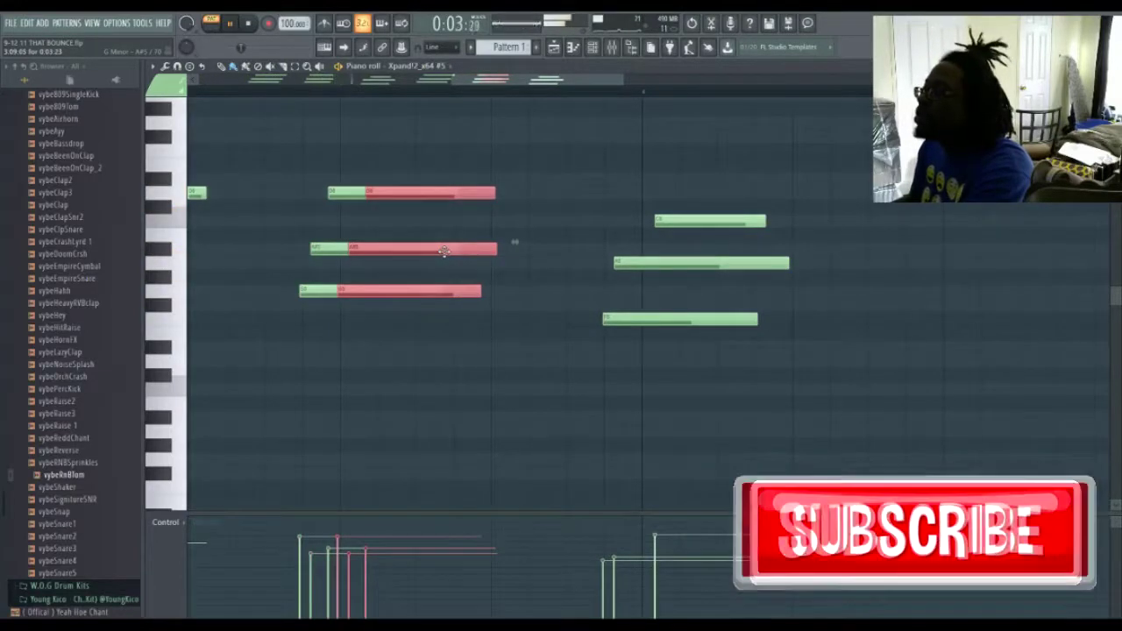
key(ctrl+z)
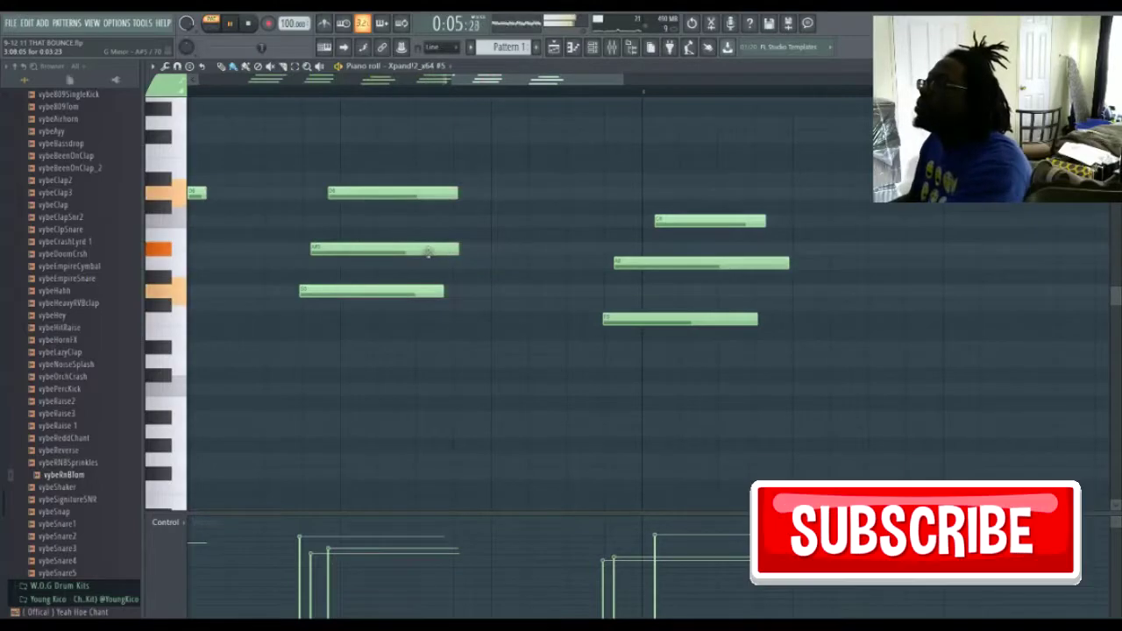
drag(399, 175, 404, 338)
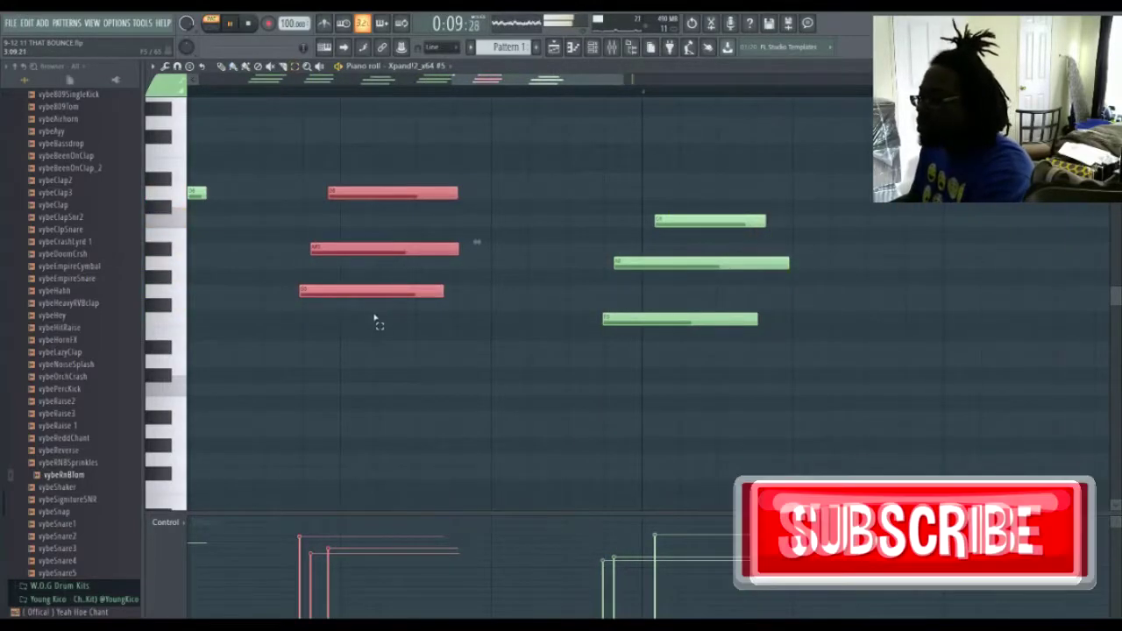
drag(373, 246, 400, 255)
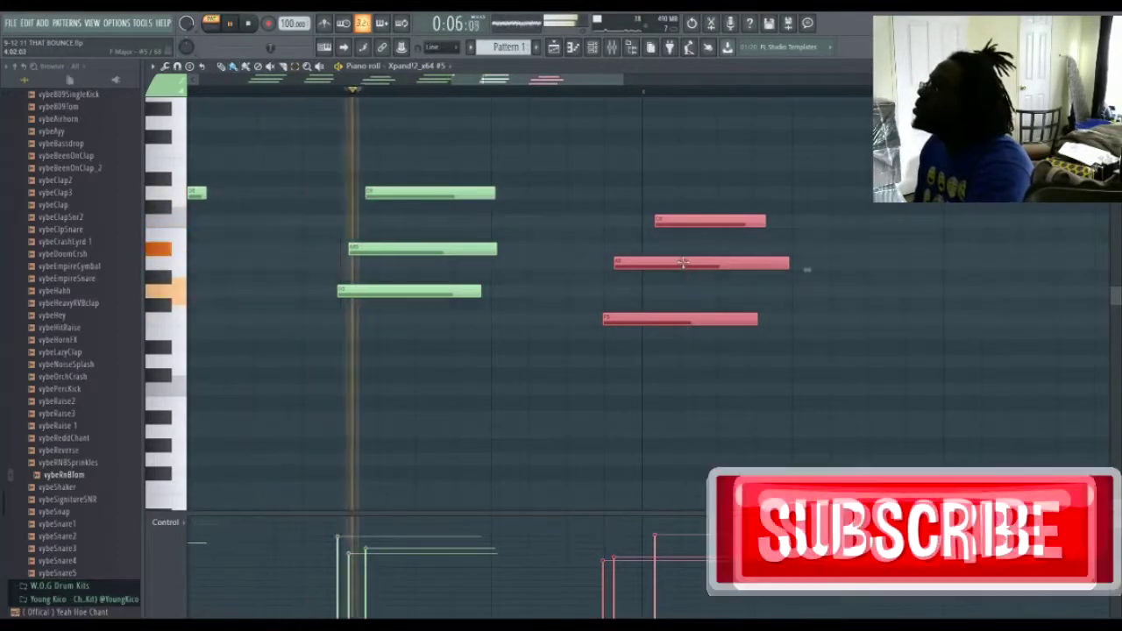
drag(683, 262, 709, 268)
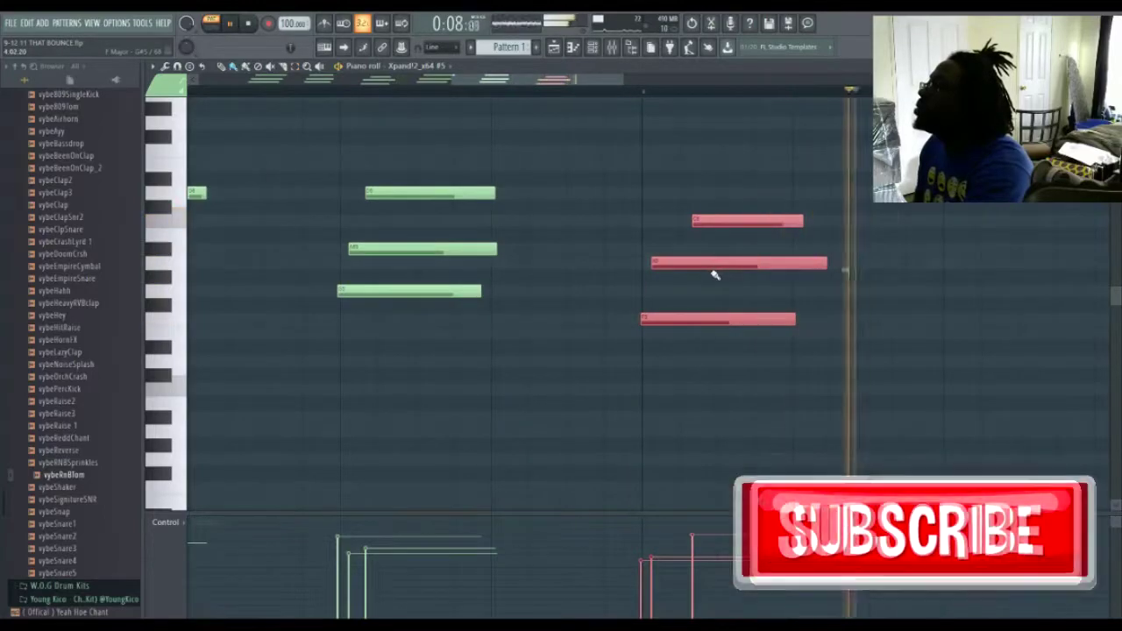
Step: Delete all notes of the second and third duplicated chords, keeping the first duplicated chord
right_click(722, 219)
right_click(707, 263)
right_click(679, 319)
right_click(410, 290)
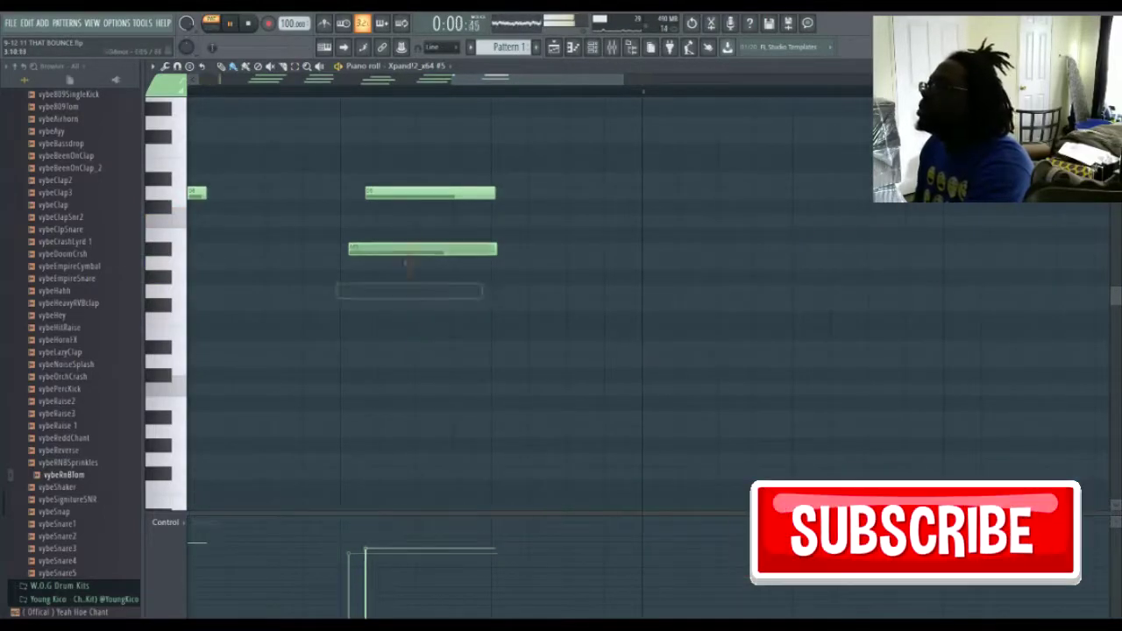
right_click(415, 250)
right_click(446, 194)
Step: Record three new chords after the remaining duplicated chord, stop playback and turn recording off
drag(473, 80, 393, 77)
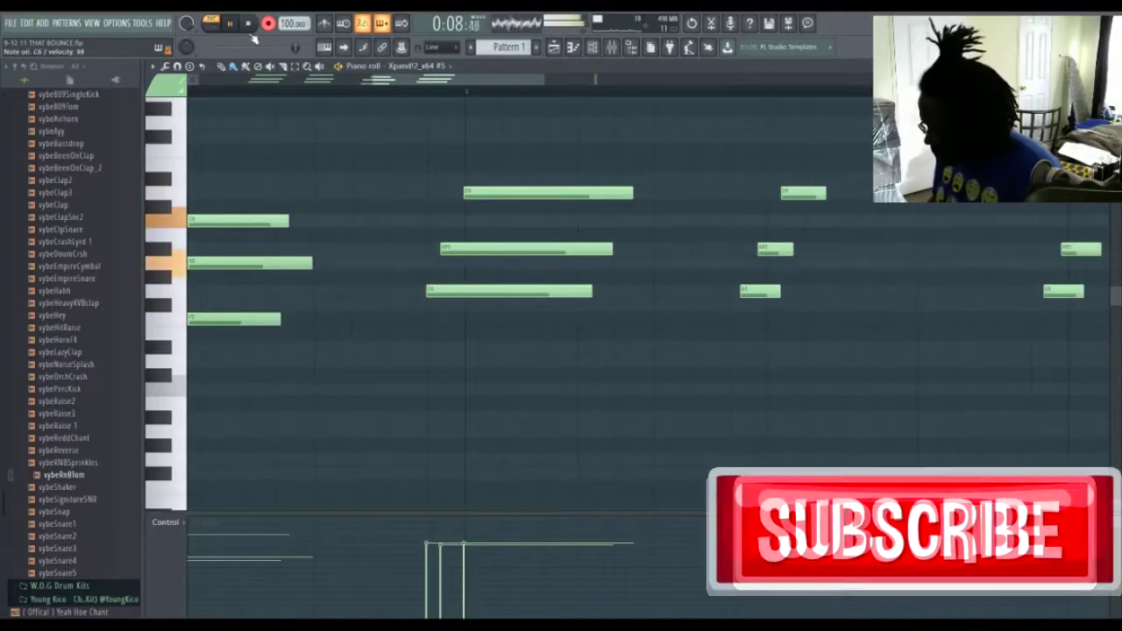
key(space)
click(551, 110)
right_click(563, 113)
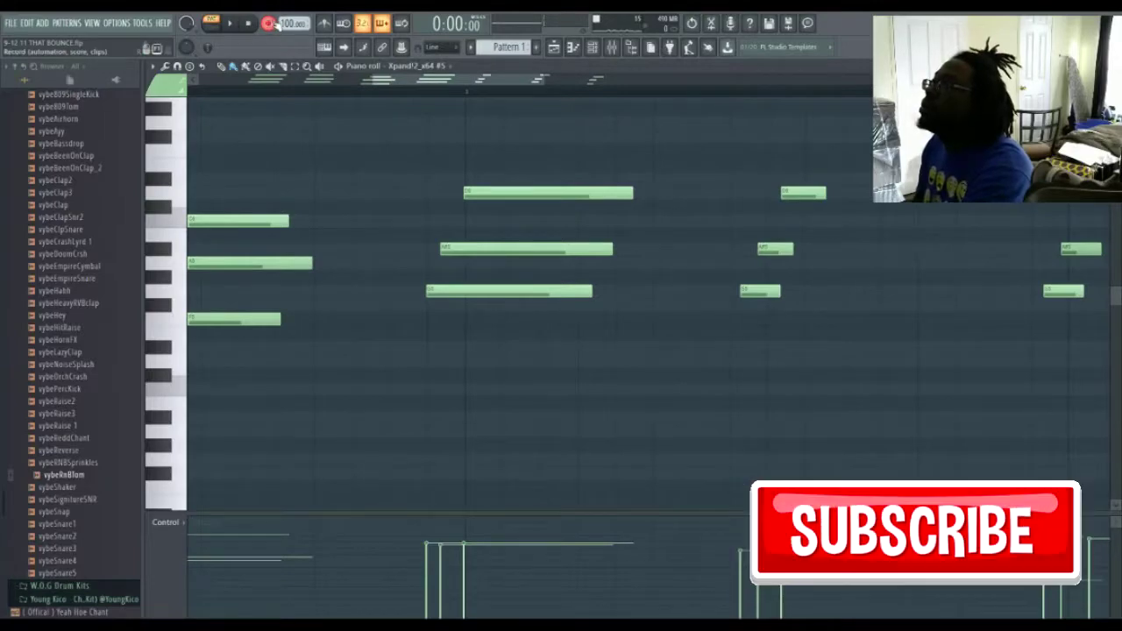
Step: Lengthen the G5, A#5 and D6 notes of the first two newly recorded chords while the pattern plays
drag(526, 83, 612, 83)
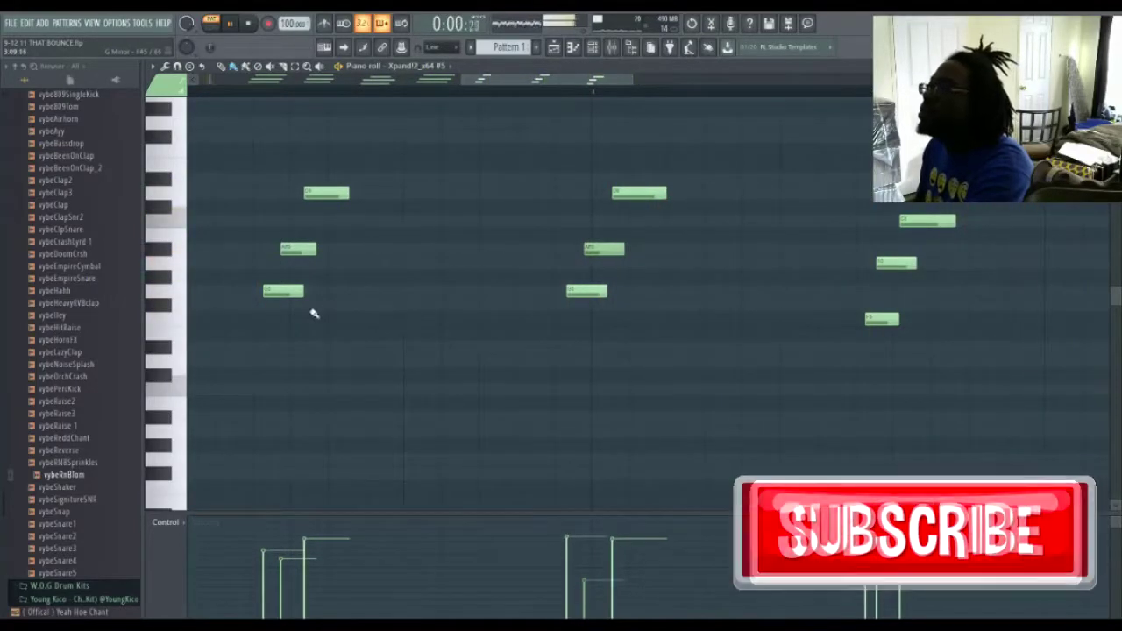
drag(307, 295, 465, 290)
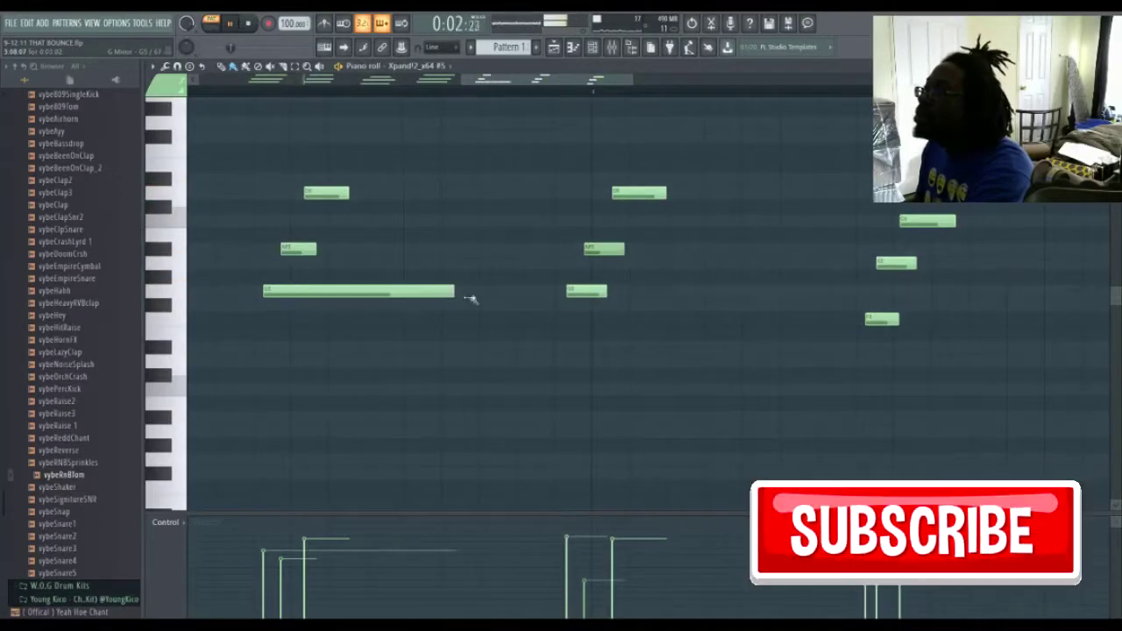
drag(317, 251, 481, 263)
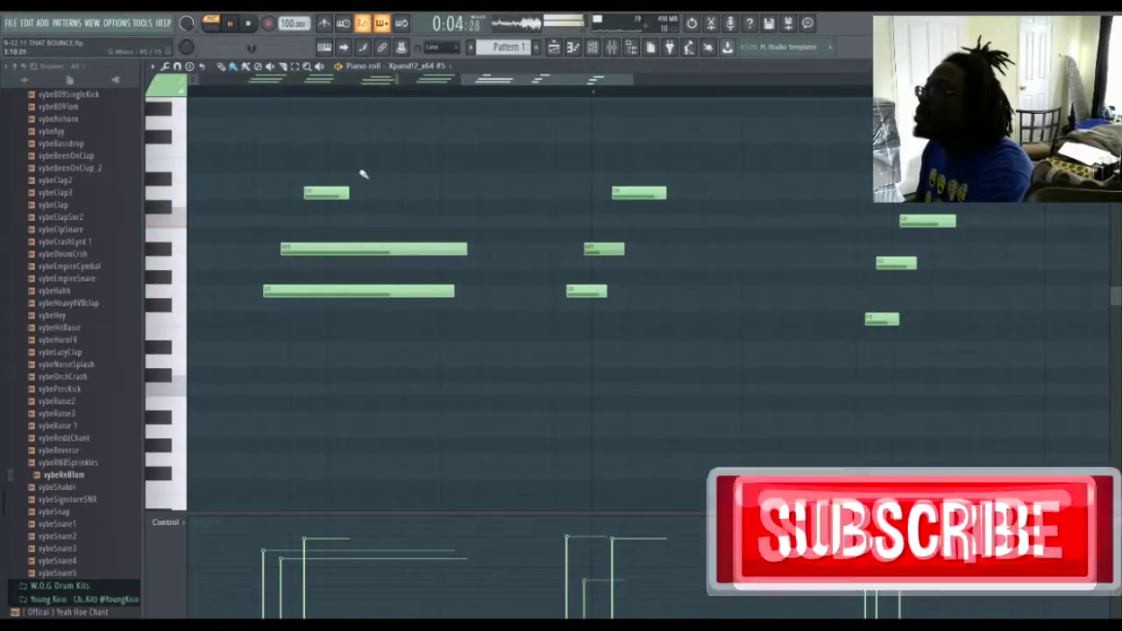
drag(359, 195, 484, 197)
drag(664, 193, 815, 193)
drag(622, 249, 811, 249)
drag(606, 292, 795, 292)
Step: Lengthen the F5, A5 and C6 notes of the last recorded chord and play back the whole chord sequence
drag(906, 319, 1049, 319)
drag(953, 263, 1067, 264)
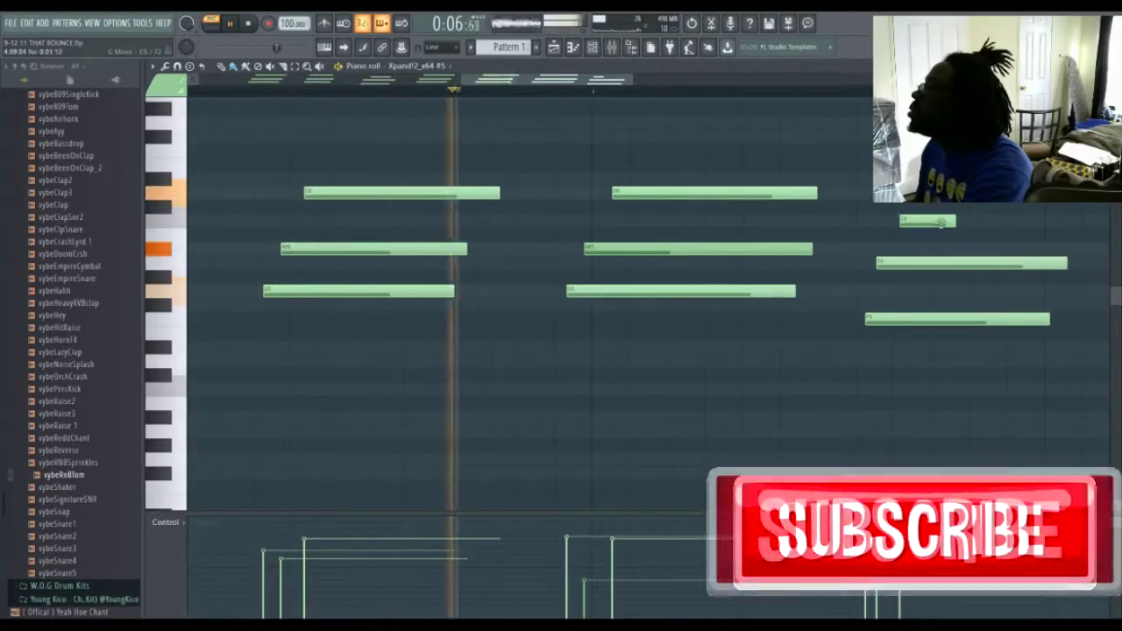
drag(954, 221, 1108, 222)
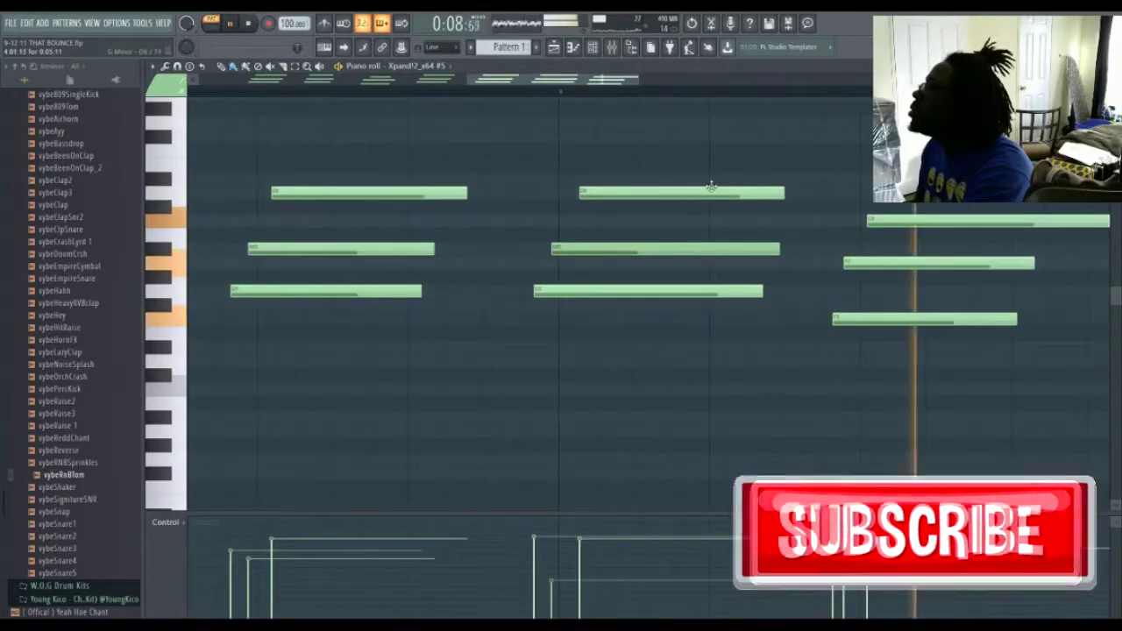
drag(480, 82, 196, 63)
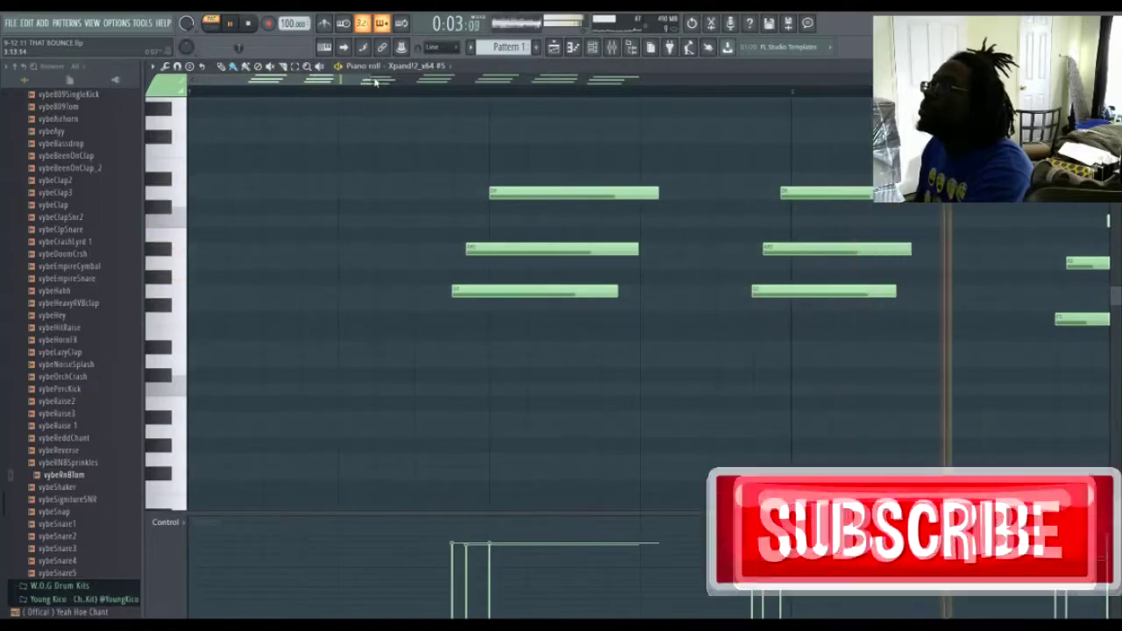
drag(379, 81, 747, 88)
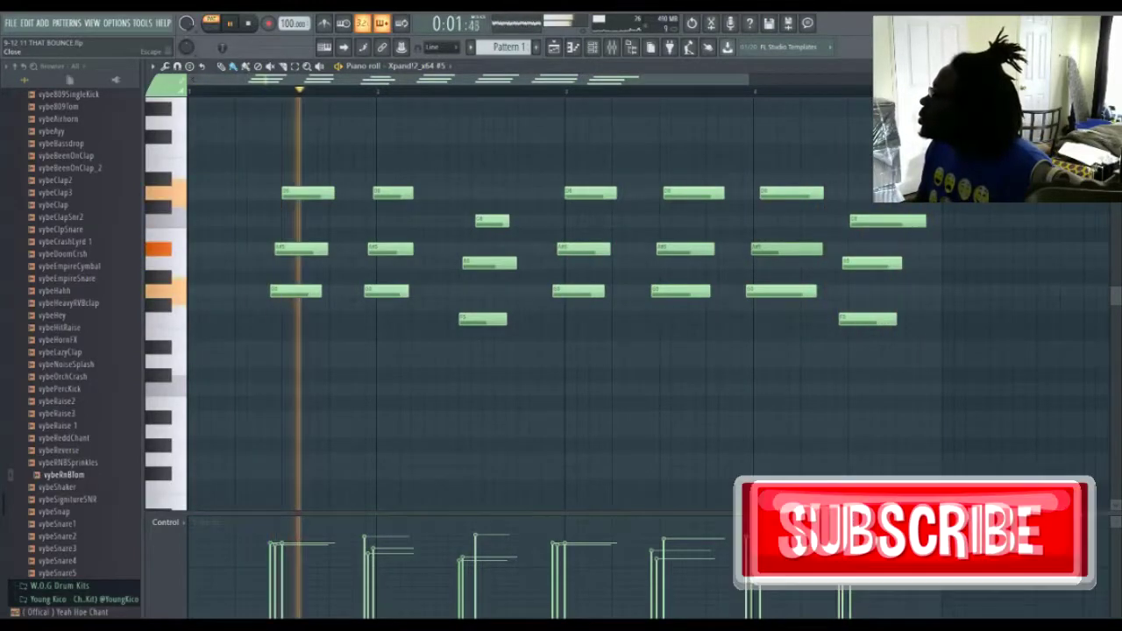
Step: Close the piano roll and add a TrackGod channel set to The Plug bank
click(1114, 67)
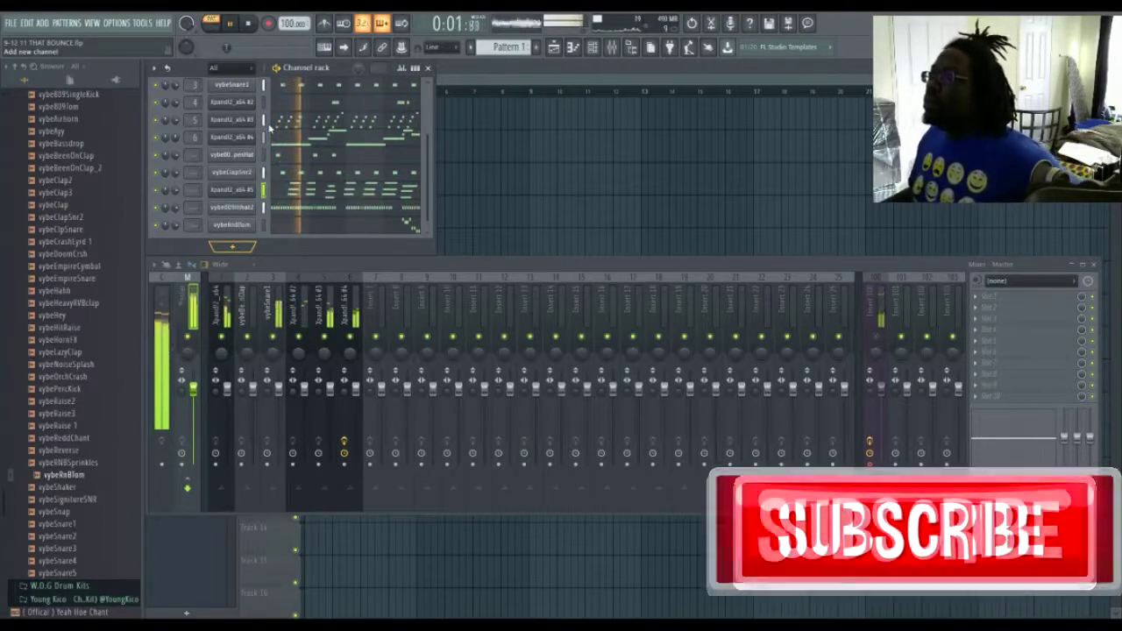
click(253, 358)
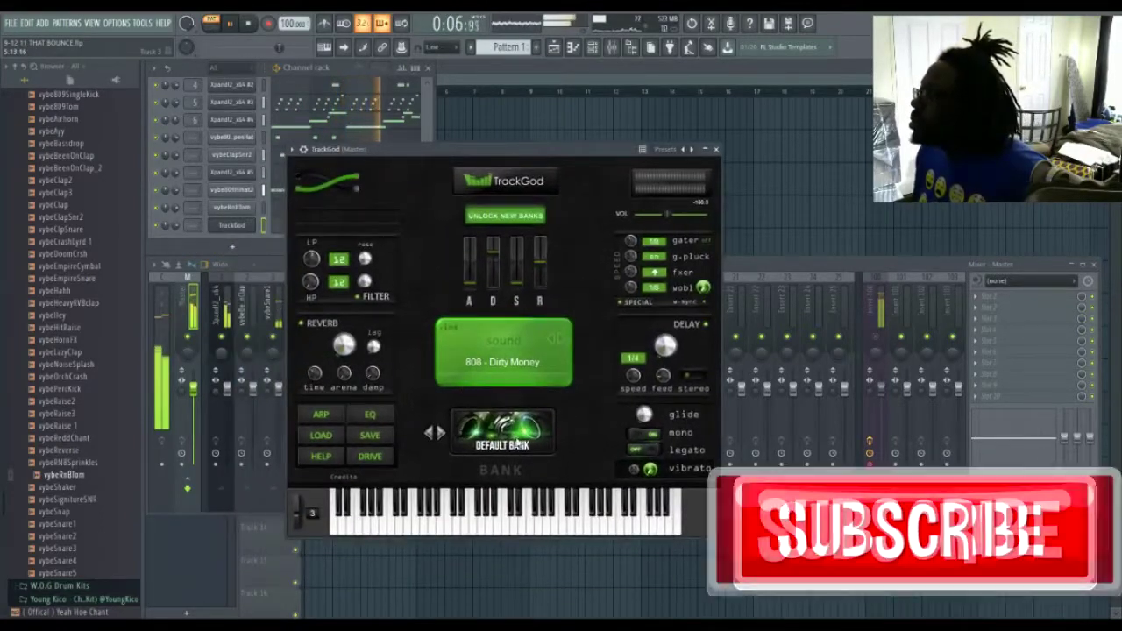
click(500, 361)
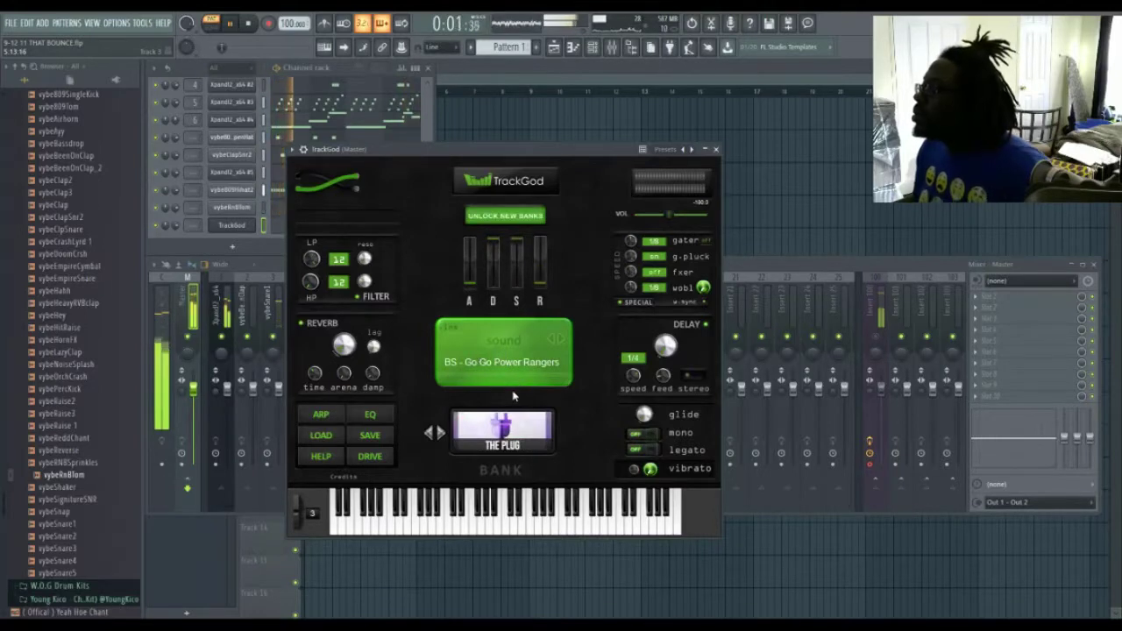
Step: Audition the bass sounds of The Plug bank one after another, through BS - Rez Knocker
click(561, 340)
click(559, 339)
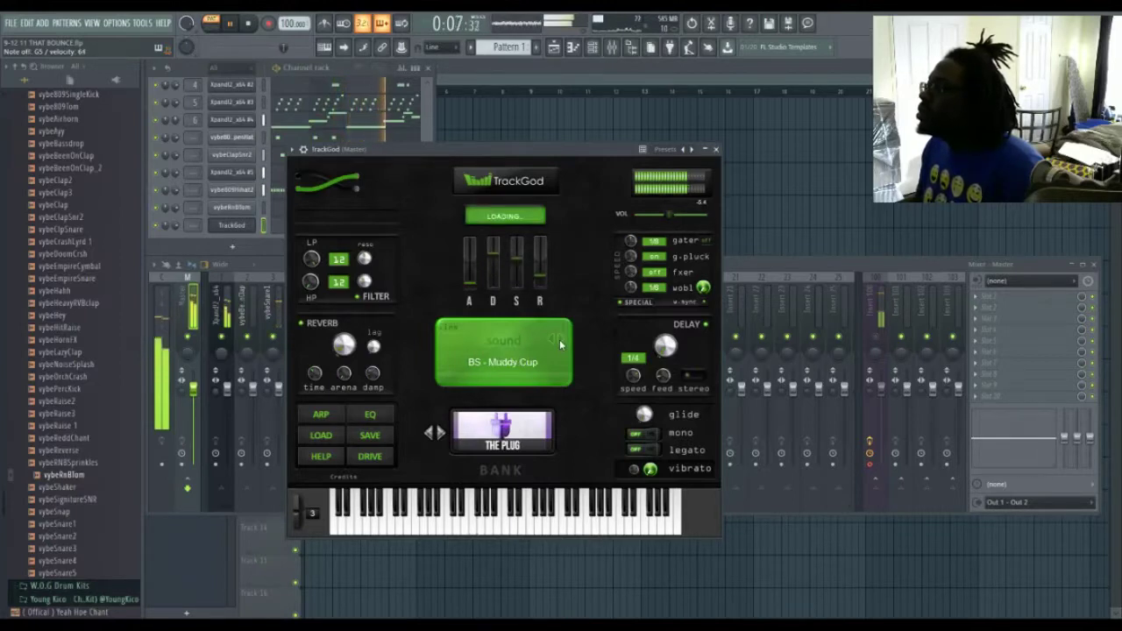
click(559, 339)
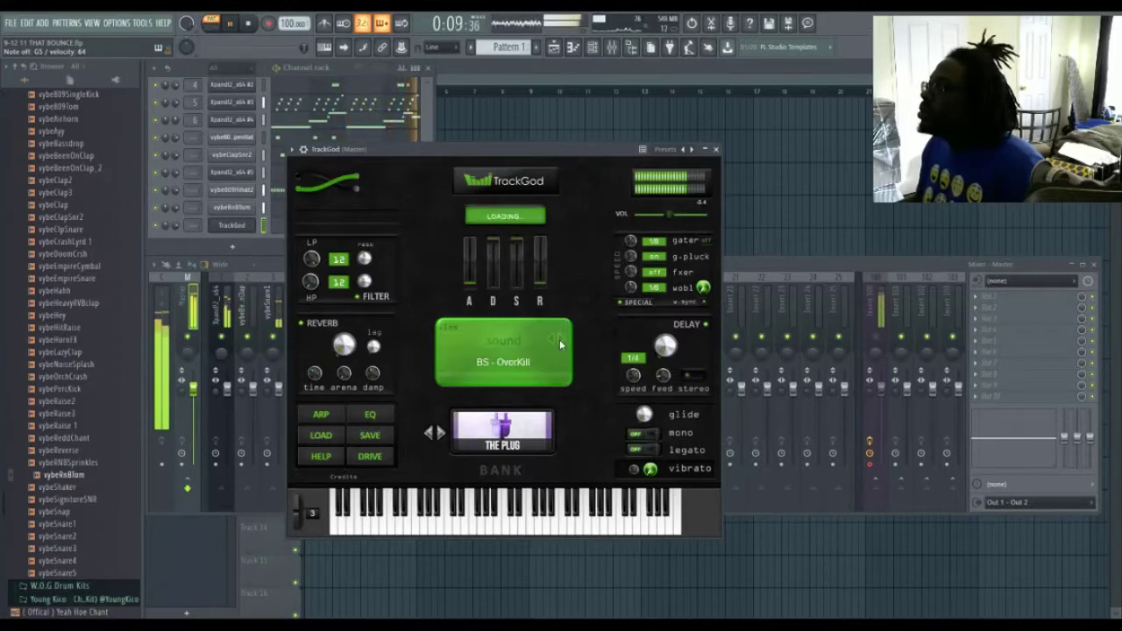
click(559, 339)
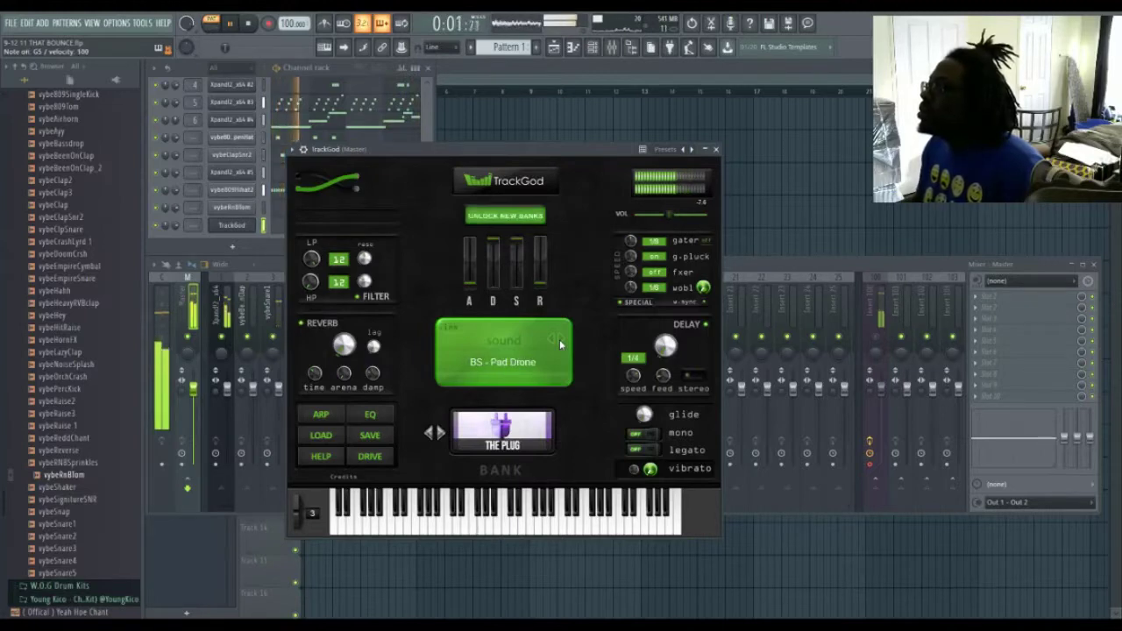
click(559, 339)
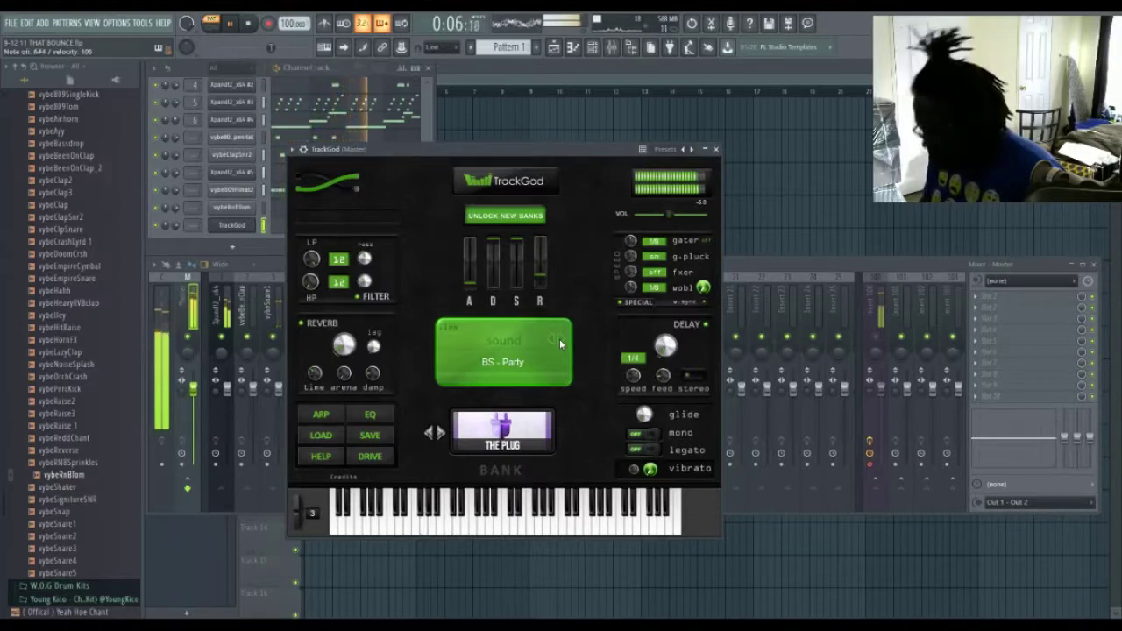
click(559, 338)
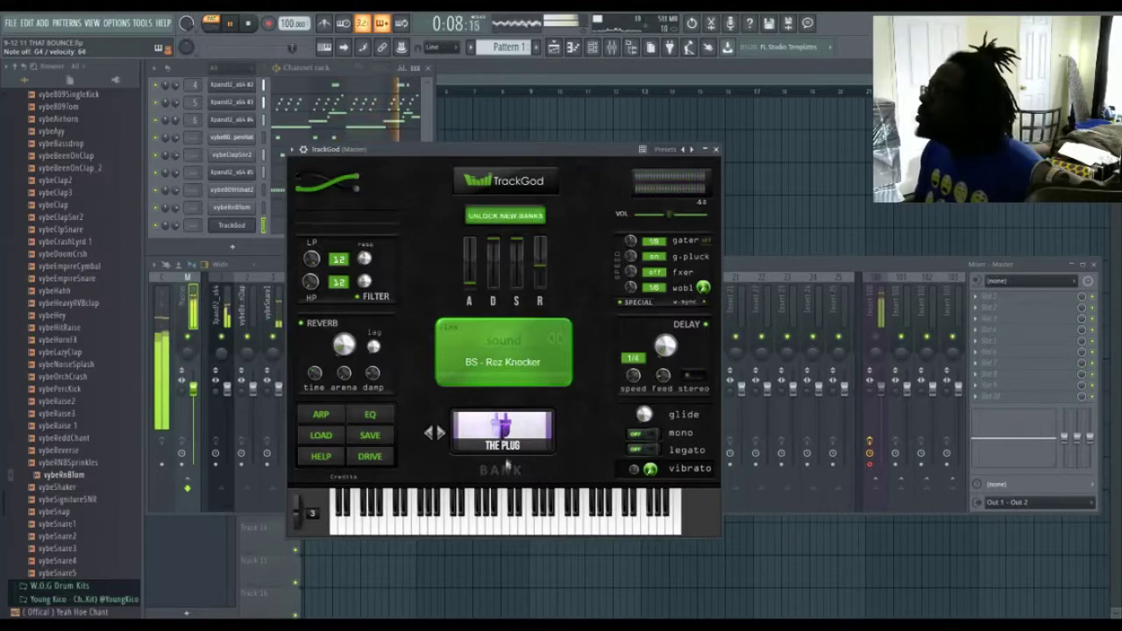
Step: Switch TrackGod to the Golden Bells bank's BL - Flinztone sound and record a melody with it over the pattern
click(510, 327)
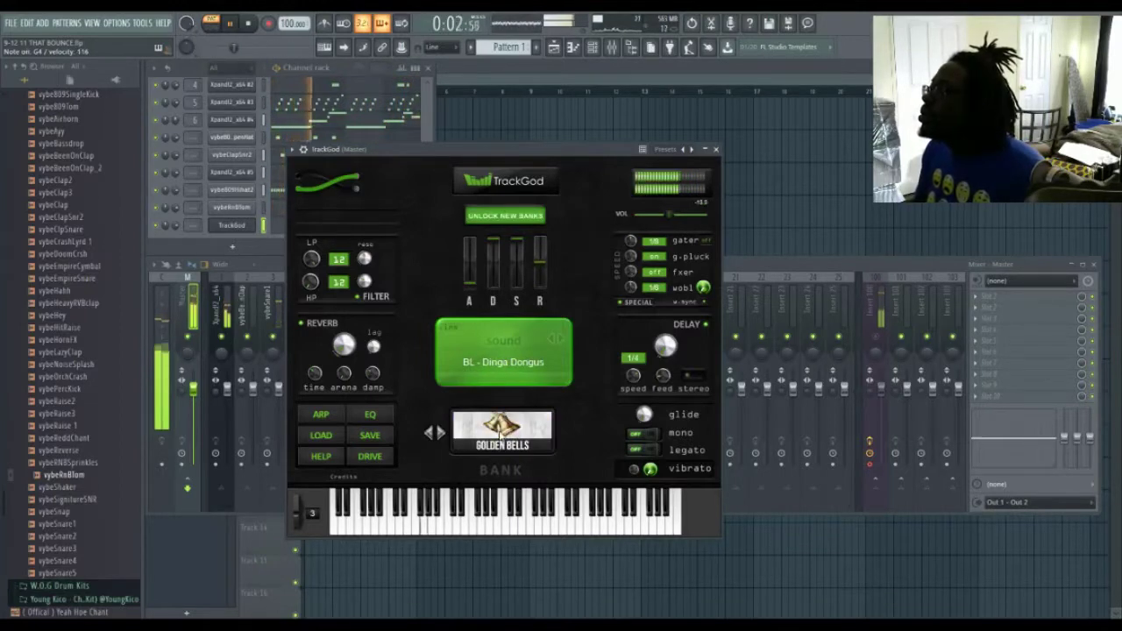
click(559, 339)
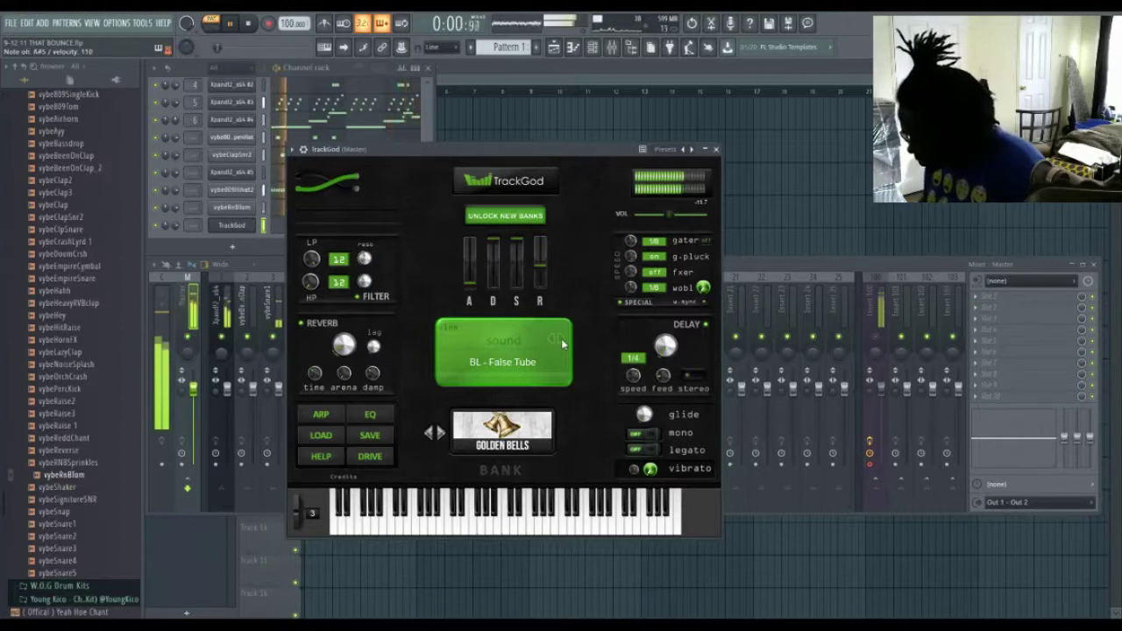
click(561, 344)
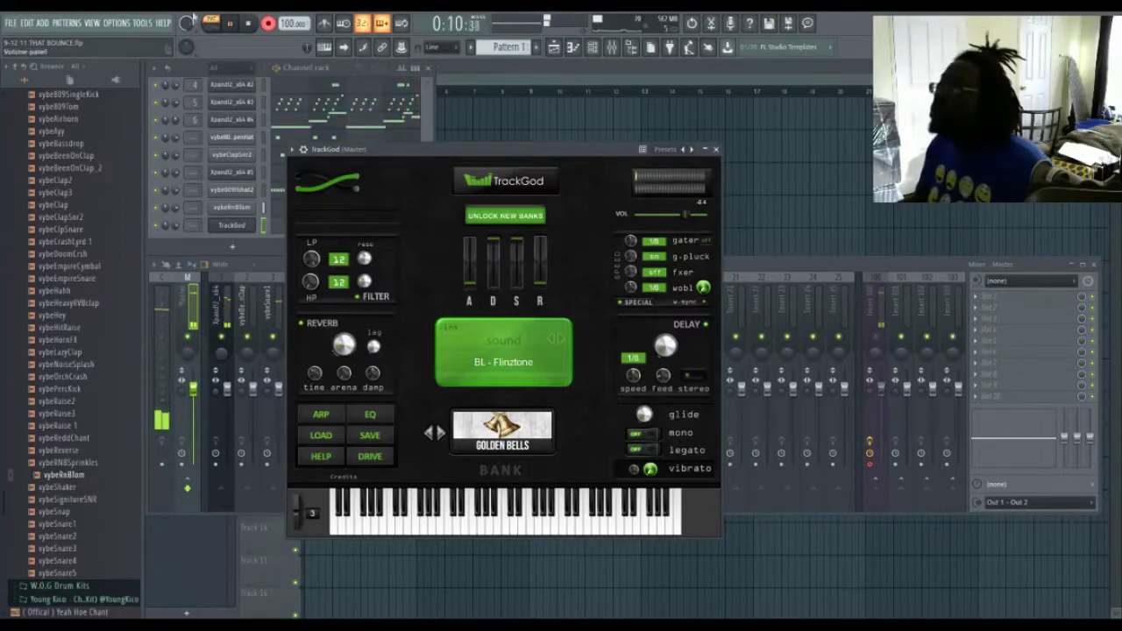
Step: Close the TrackGod window and enlarge the channel rack until all channels show
click(715, 150)
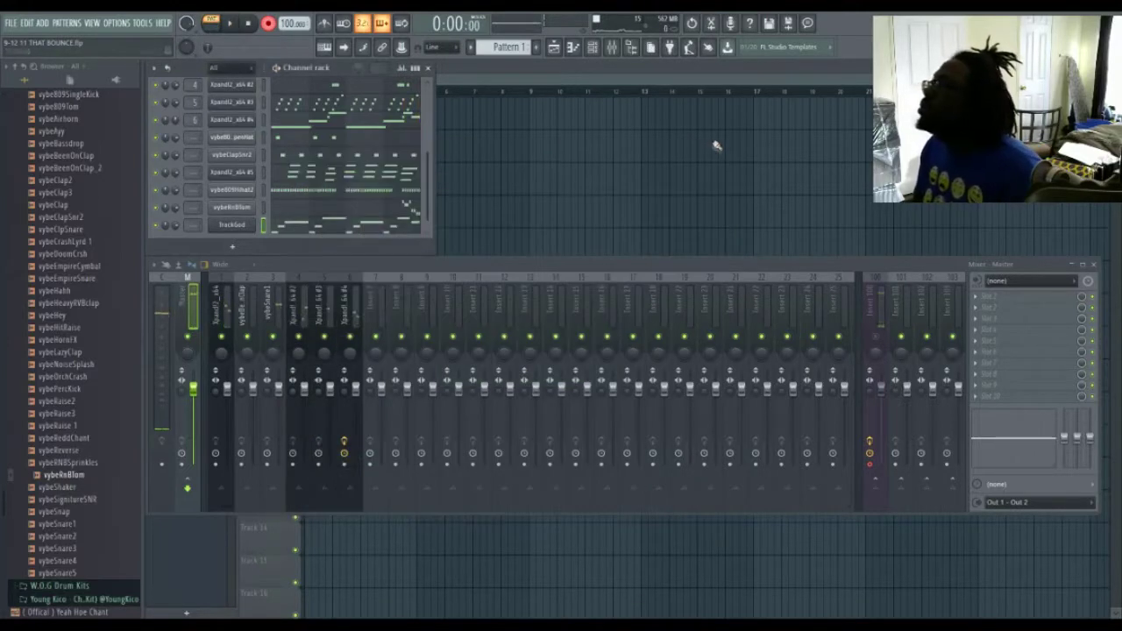
scroll(315, 207, down, 1)
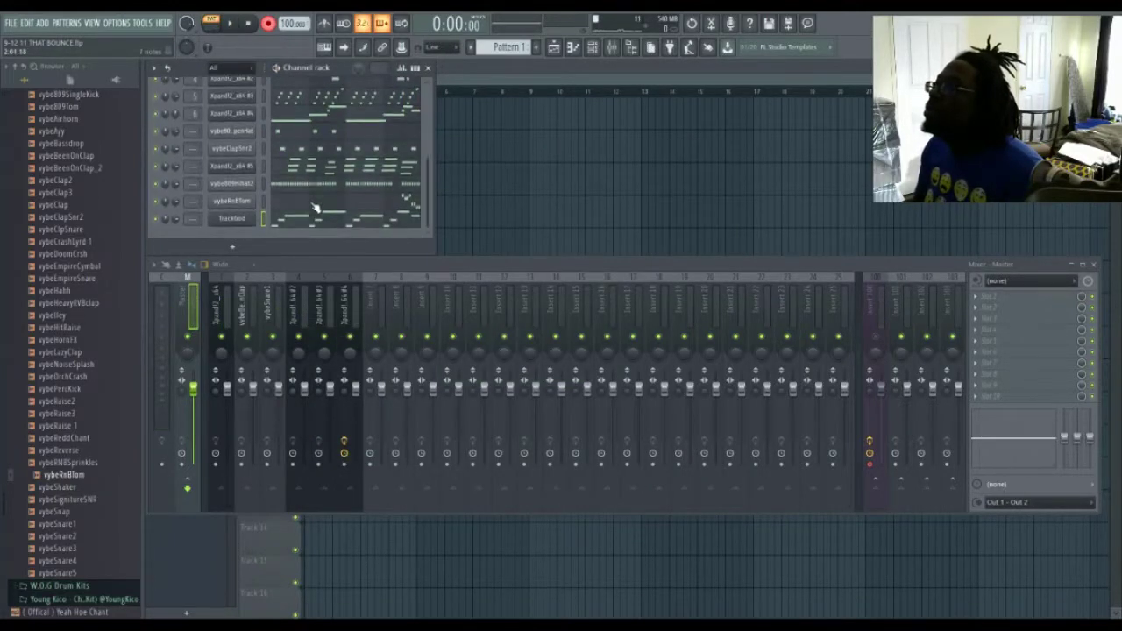
drag(317, 255, 317, 324)
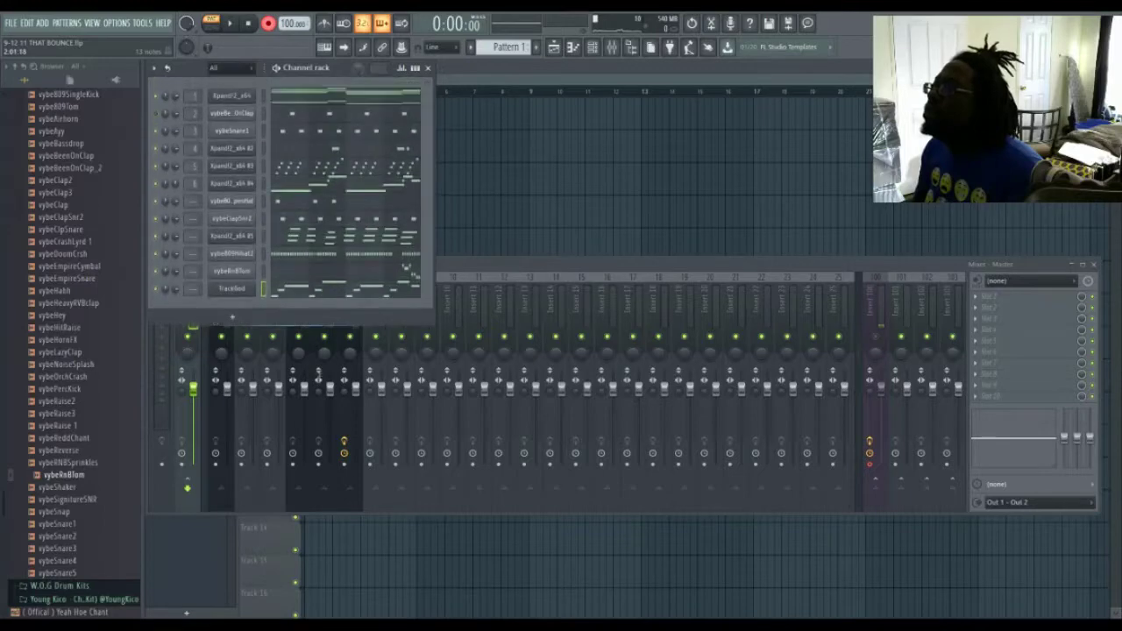
Step: Quantize all recorded TrackGod notes in the piano roll, play the pattern and close the piano roll
click(308, 295)
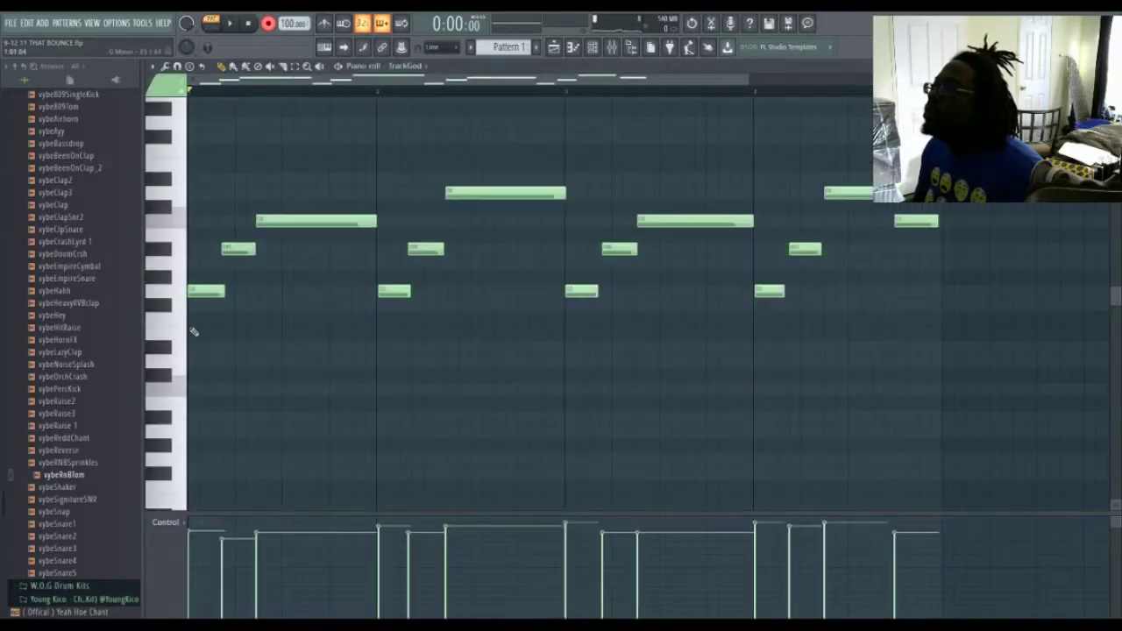
key(ctrl+a)
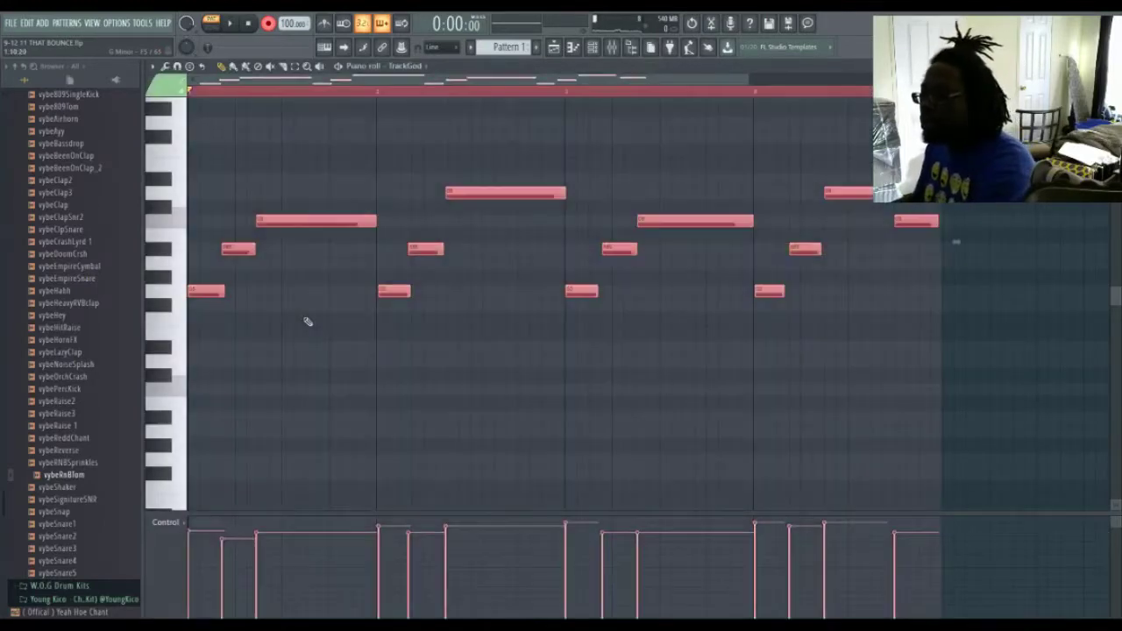
key(space)
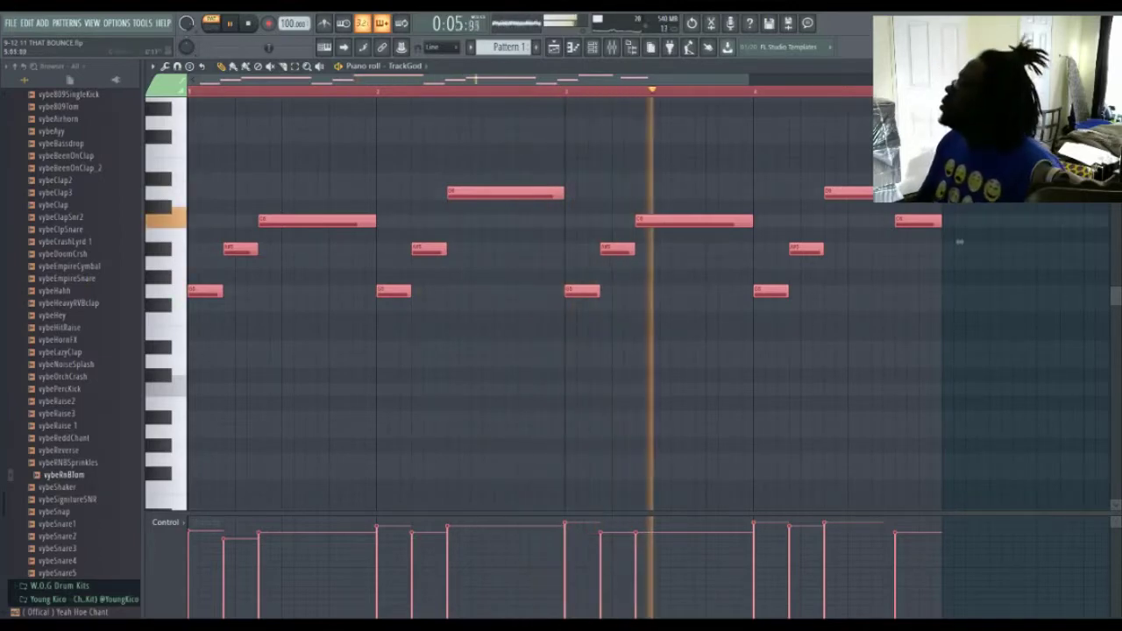
click(1111, 66)
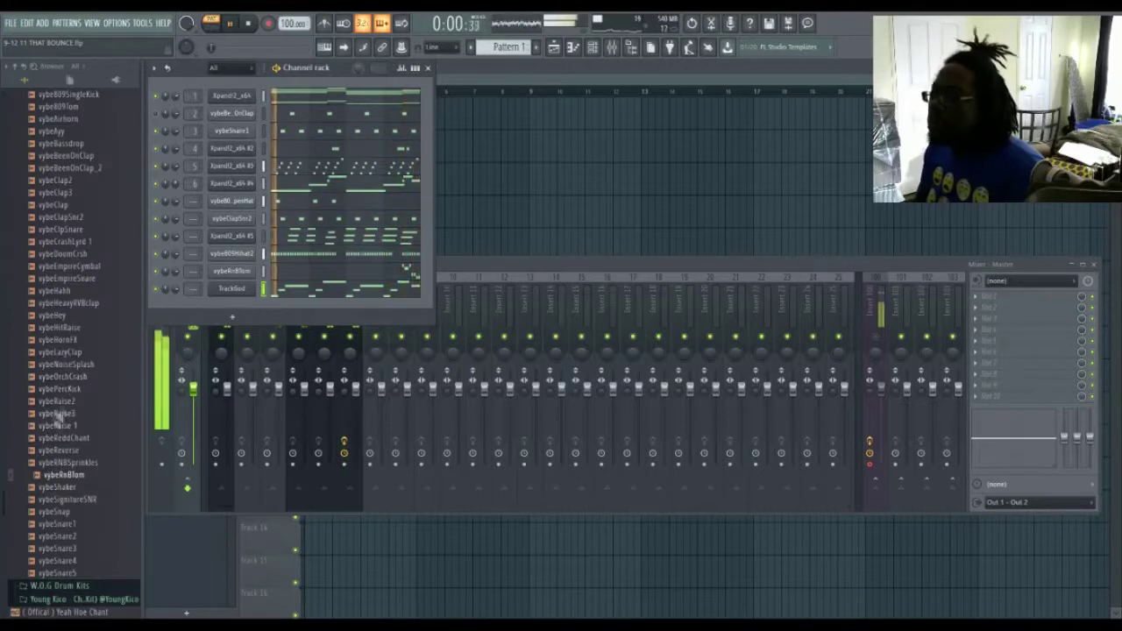
Step: Look through the drum kits in the sample browser, including the Young Kico and Superstar O & Vybez folders
scroll(52, 376, up, 2)
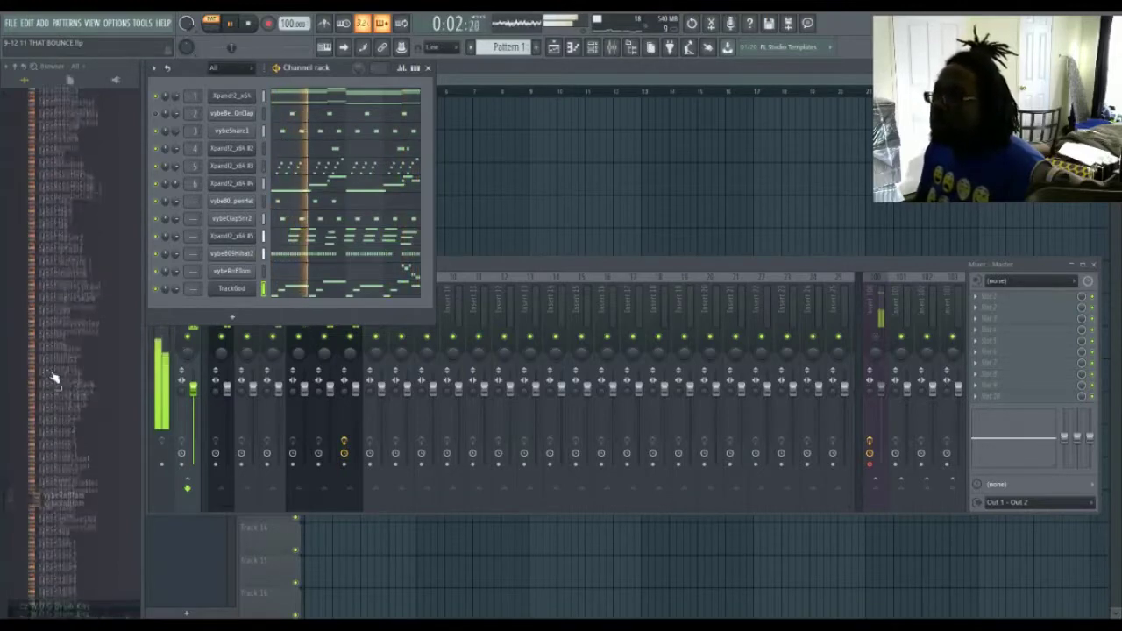
scroll(54, 378, up, 6)
scroll(54, 377, down, 8)
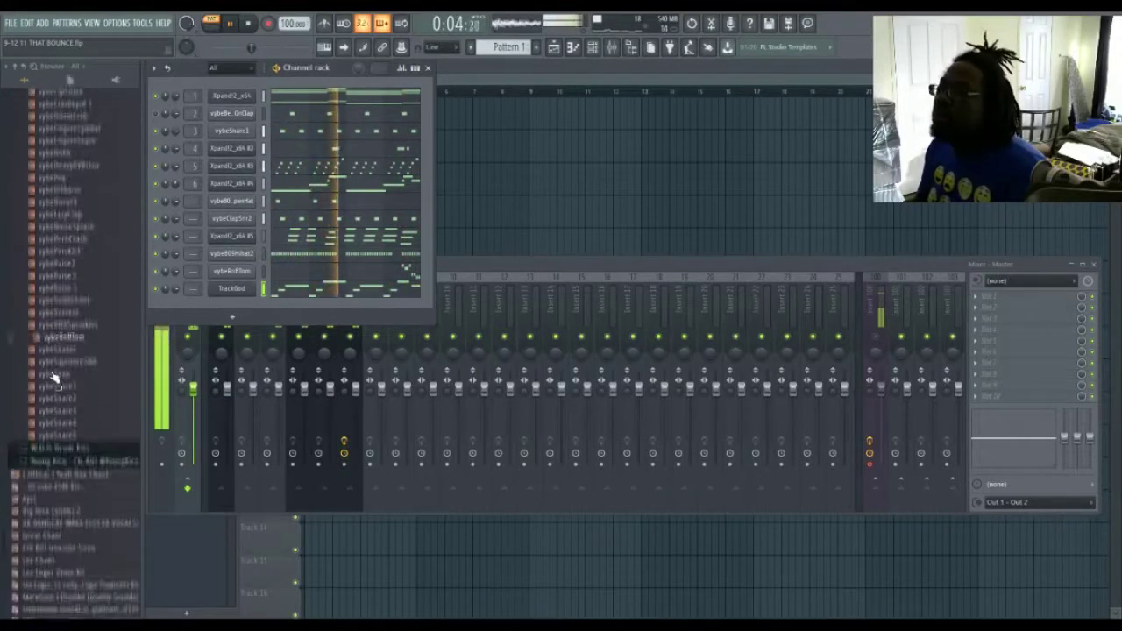
scroll(53, 377, down, 6)
scroll(62, 350, up, 6)
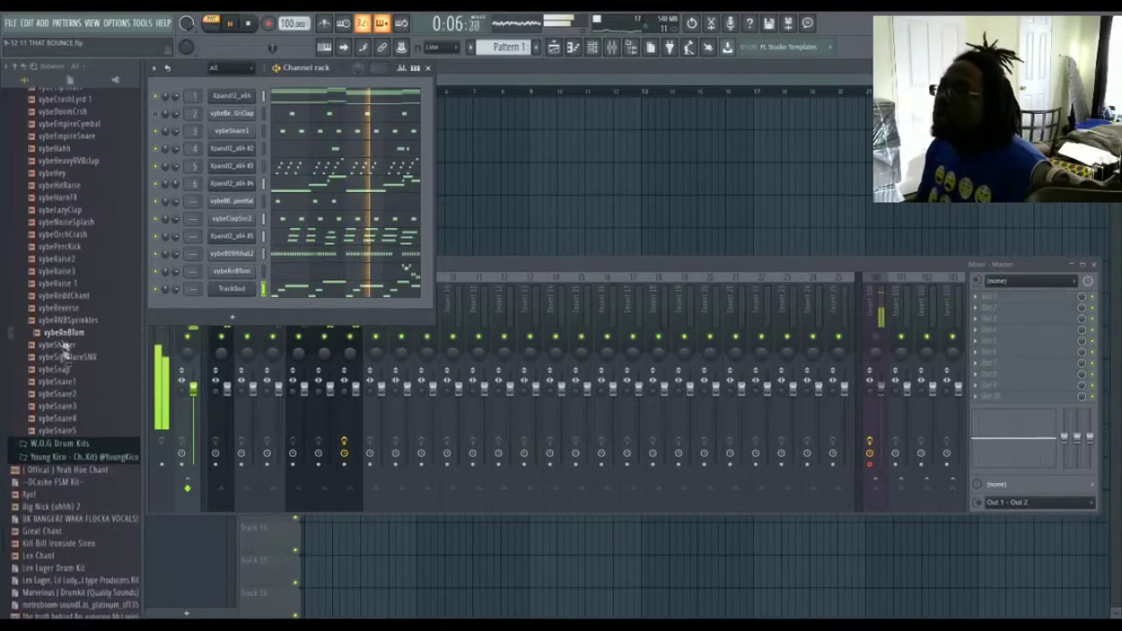
click(78, 456)
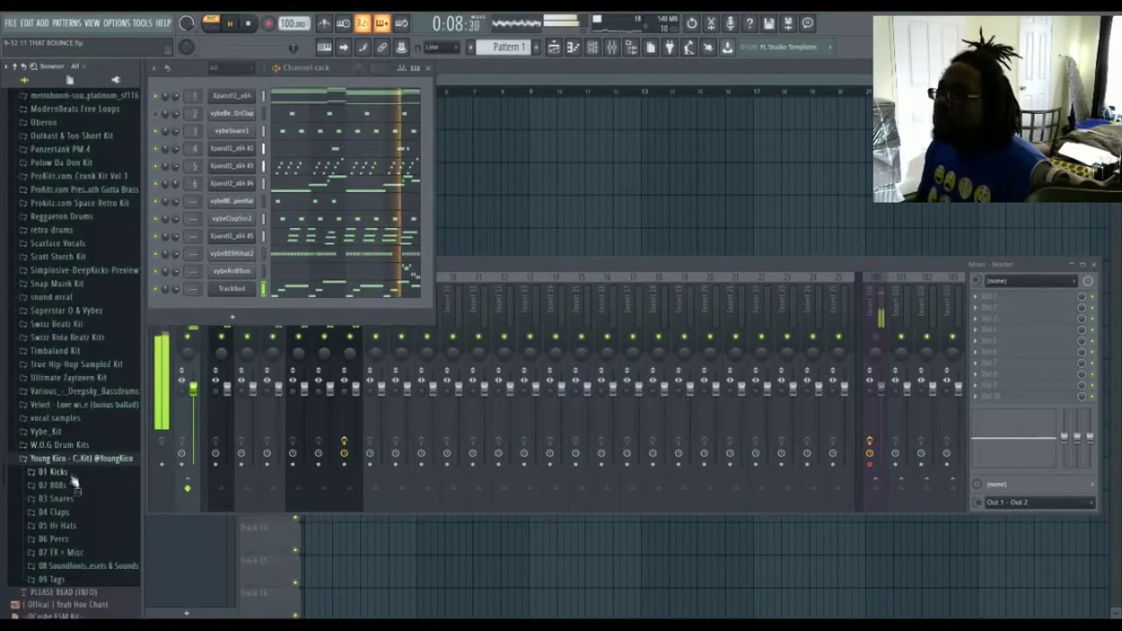
click(76, 457)
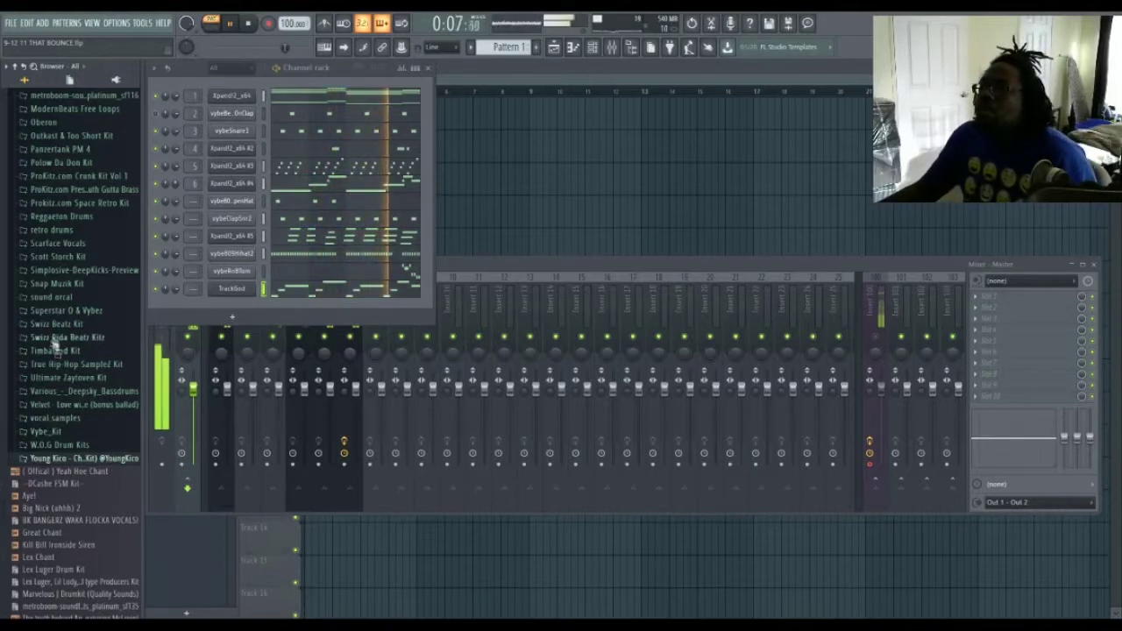
click(62, 311)
scroll(65, 302, up, 4)
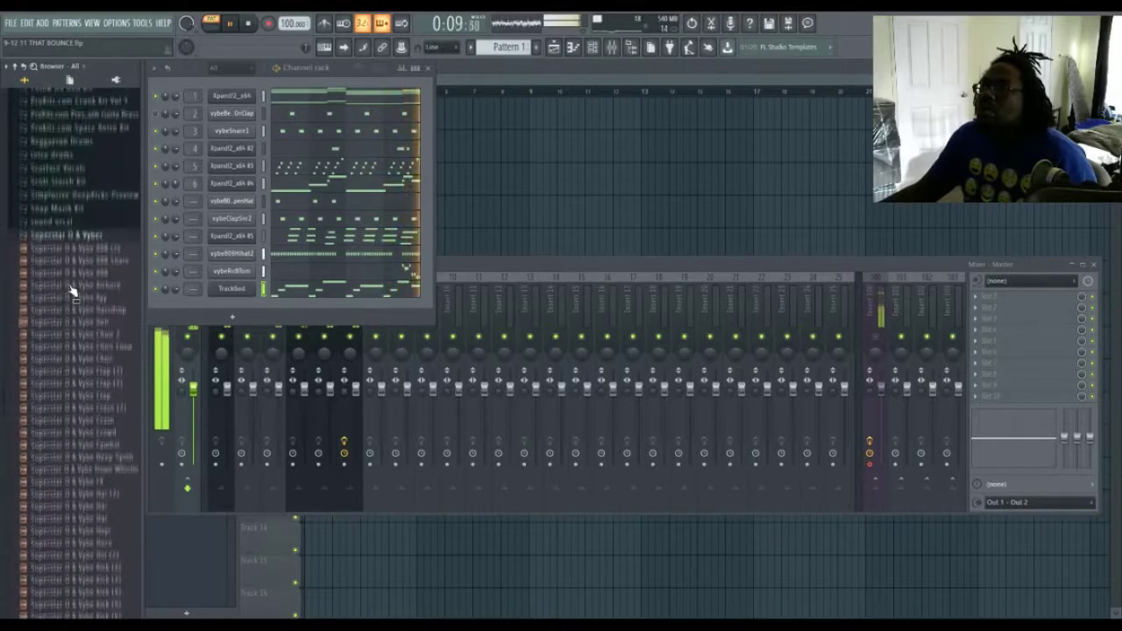
click(74, 246)
Step: Expand The 808 Formula folder inside sound orcal and preview Smell The Woofer 808 over the playing pattern
click(54, 229)
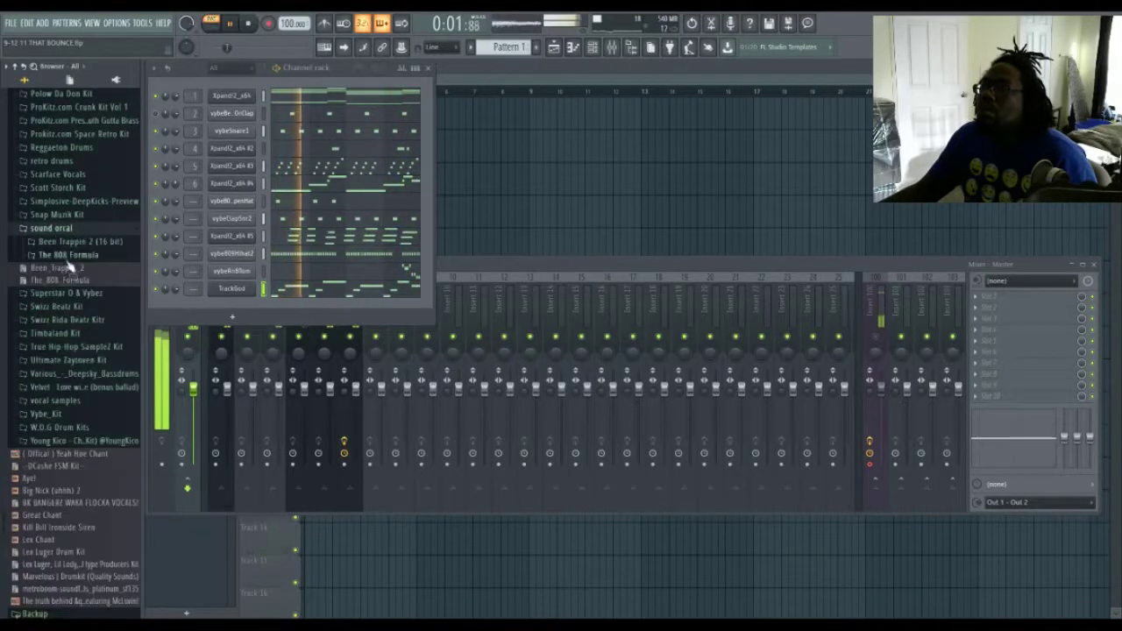
click(67, 254)
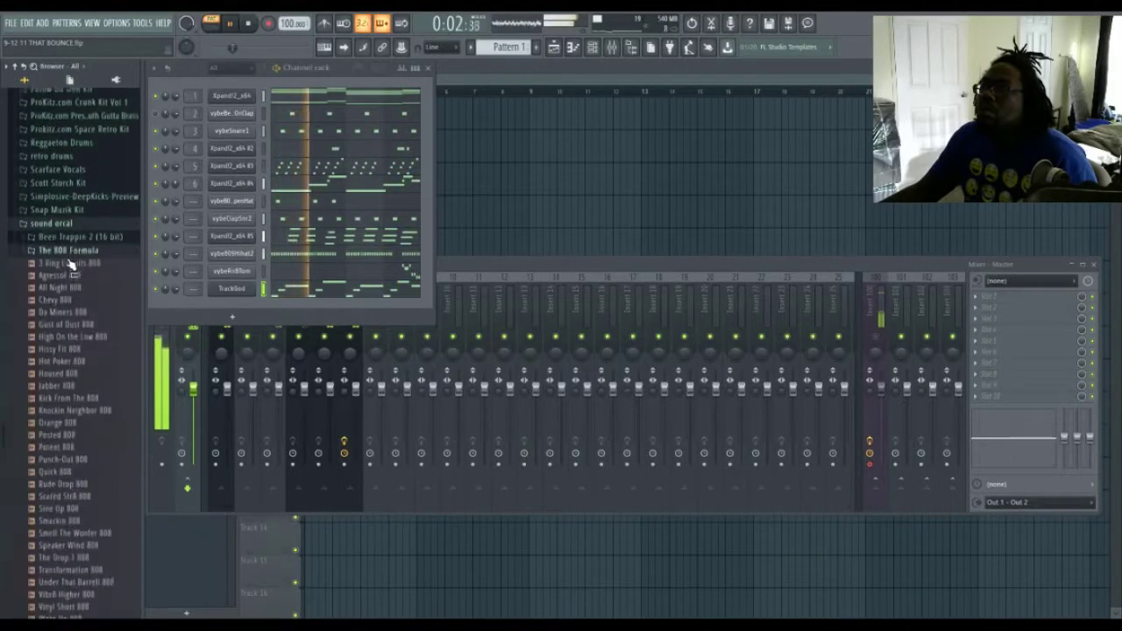
click(70, 527)
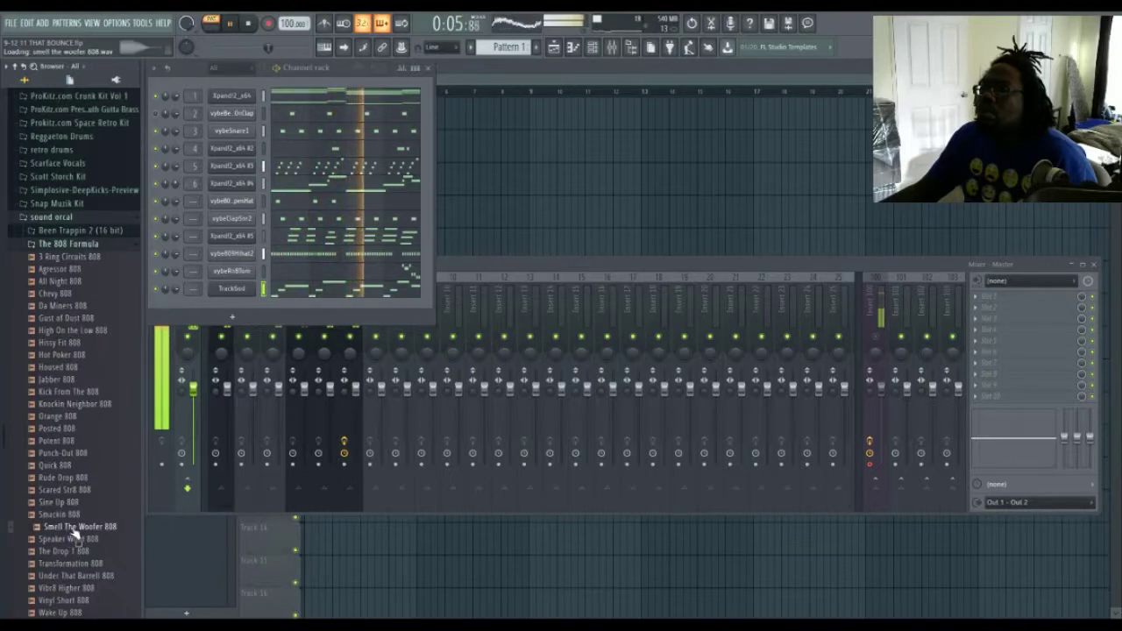
click(74, 537)
click(75, 528)
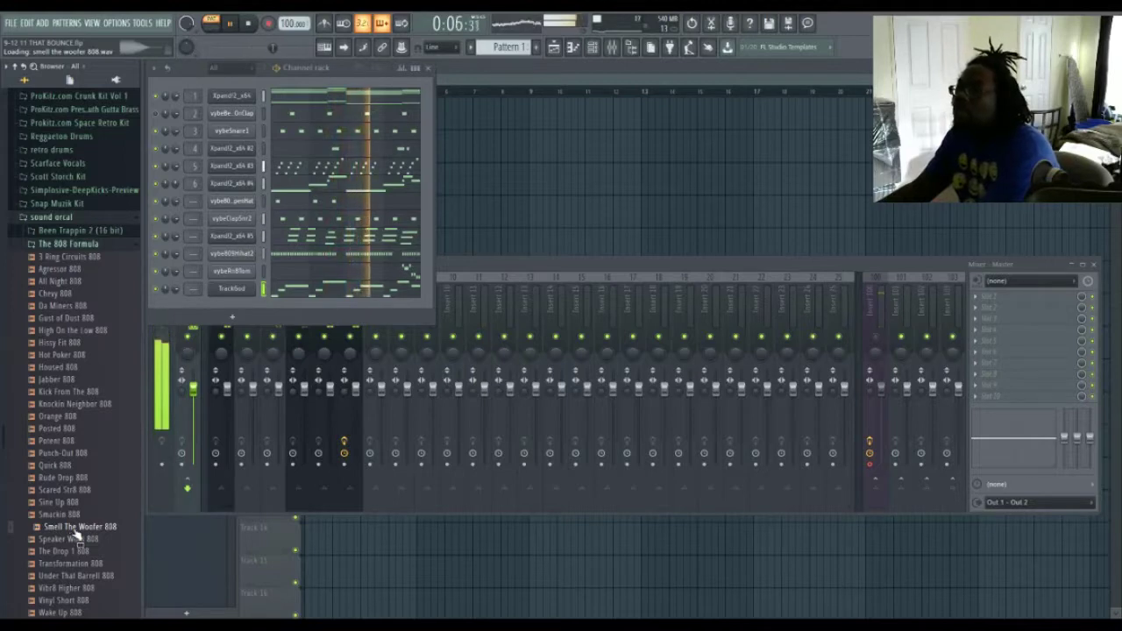
Step: Stop the pattern and compare the samples in The 808 Formula, from Potent 808 and Smackin 808 to Housed 808
key(space)
click(69, 440)
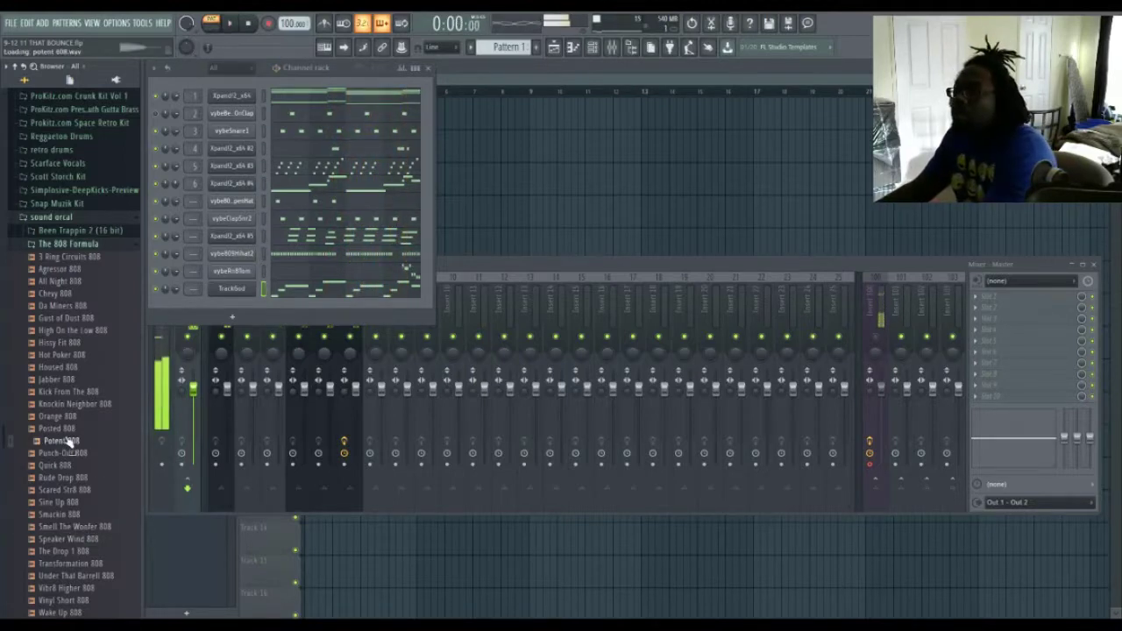
click(66, 527)
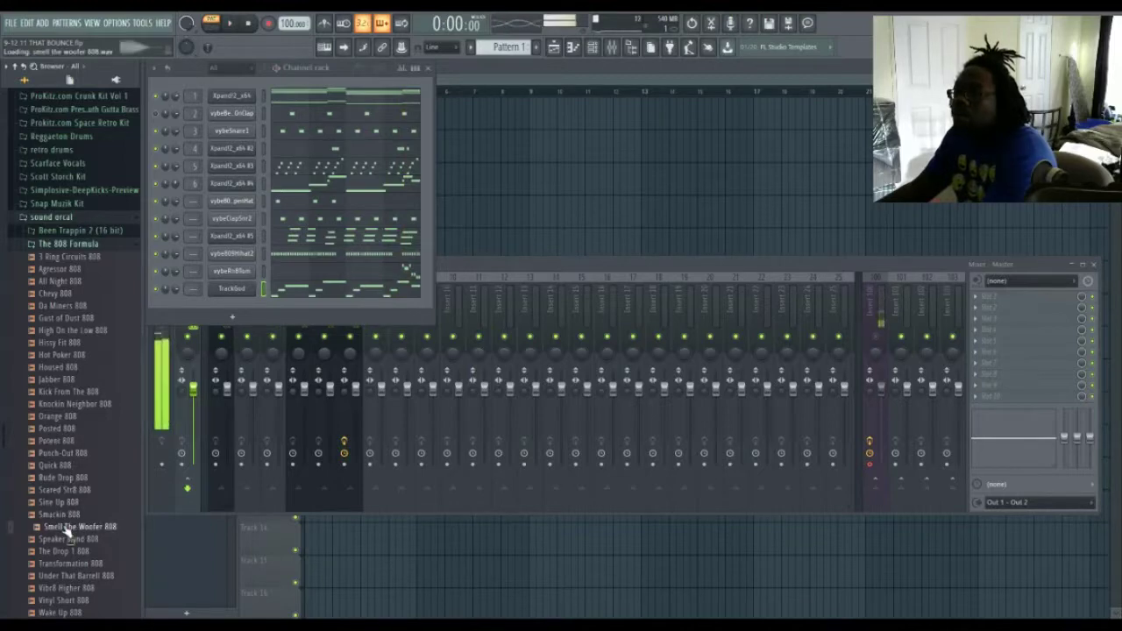
click(64, 516)
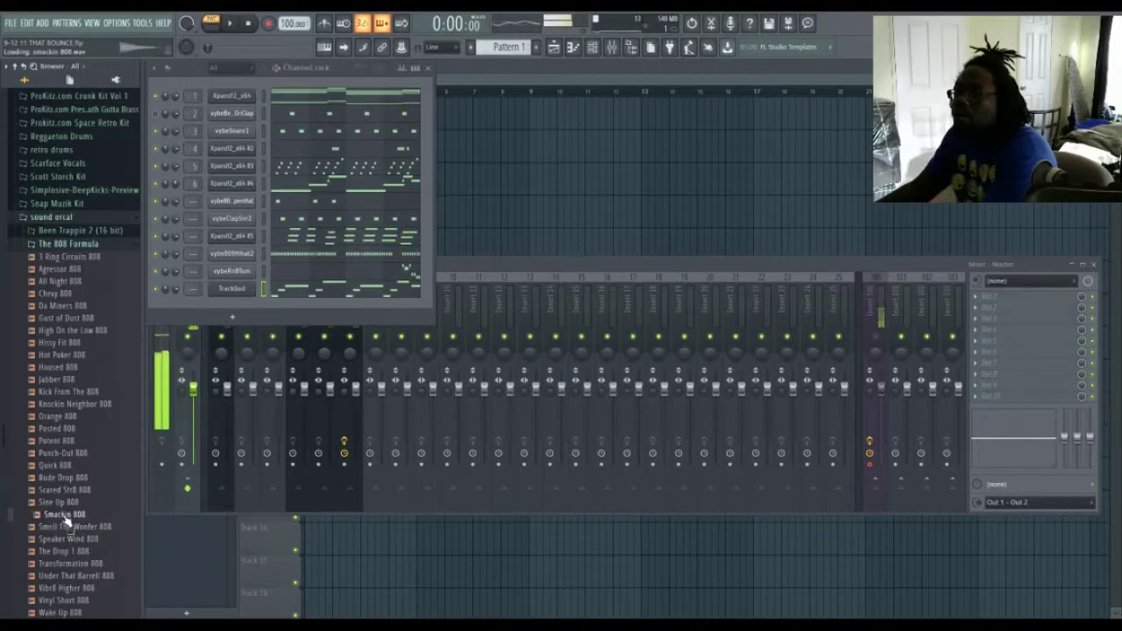
click(64, 490)
click(63, 478)
click(58, 464)
click(56, 429)
click(56, 417)
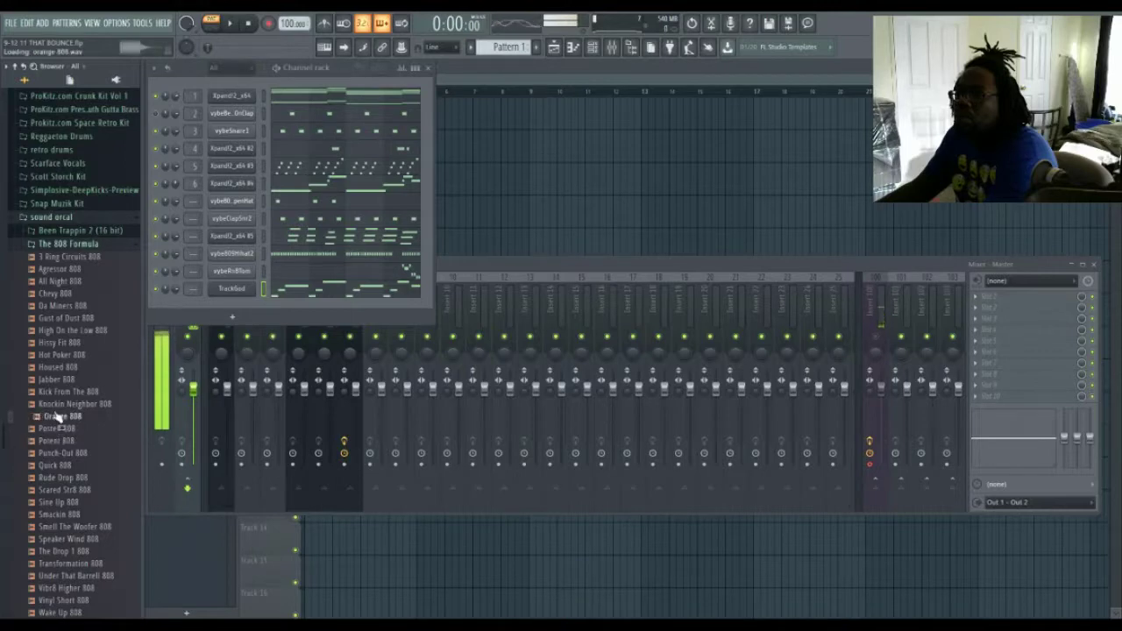
click(58, 405)
click(58, 393)
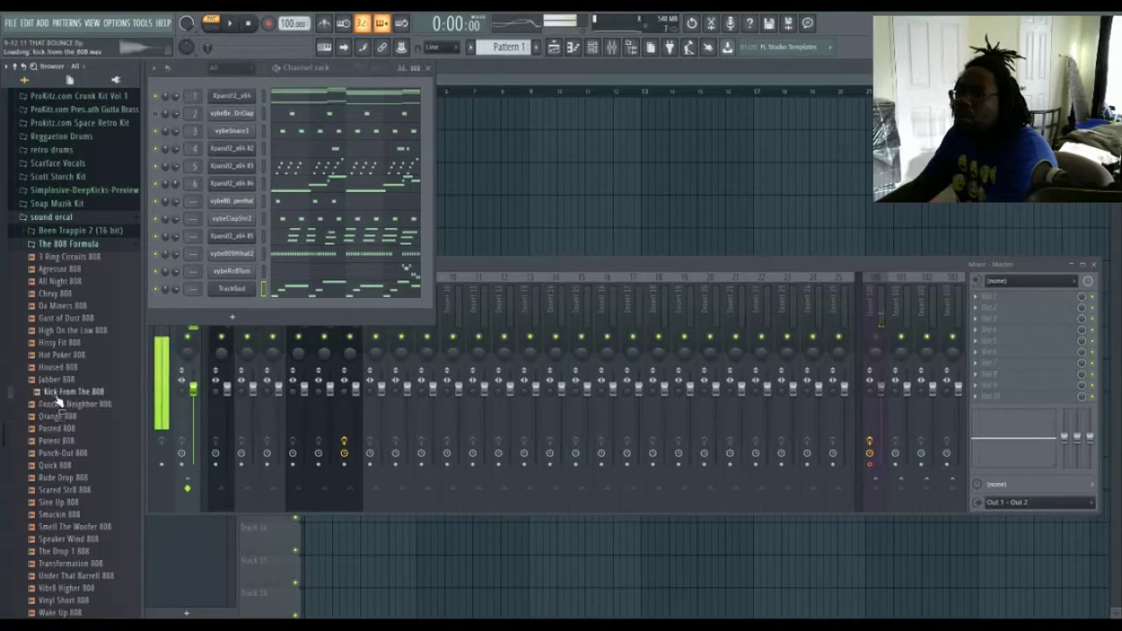
click(59, 381)
click(60, 357)
click(61, 368)
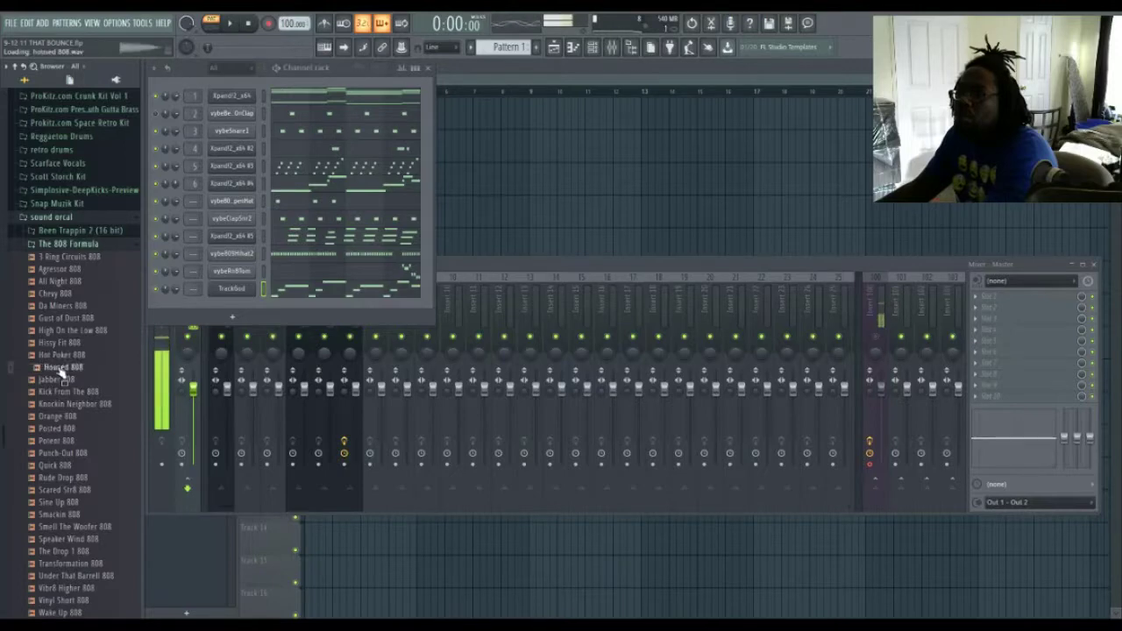
Step: Play the pattern, add Housed 808 as a new channel and open its volume envelope settings
key(space)
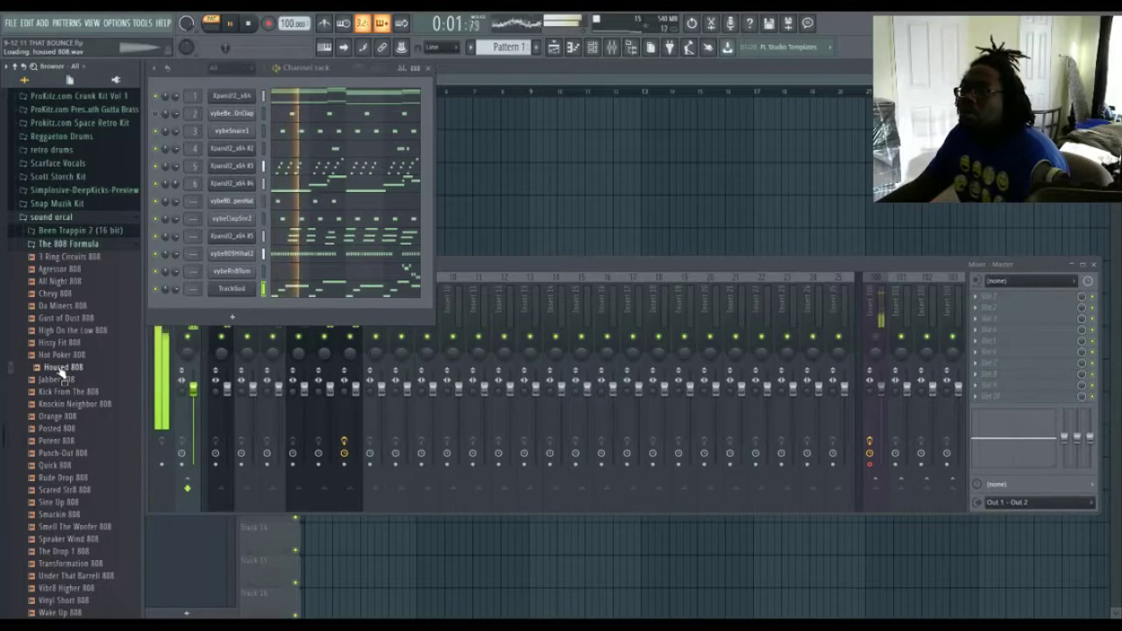
drag(59, 372, 228, 316)
click(282, 235)
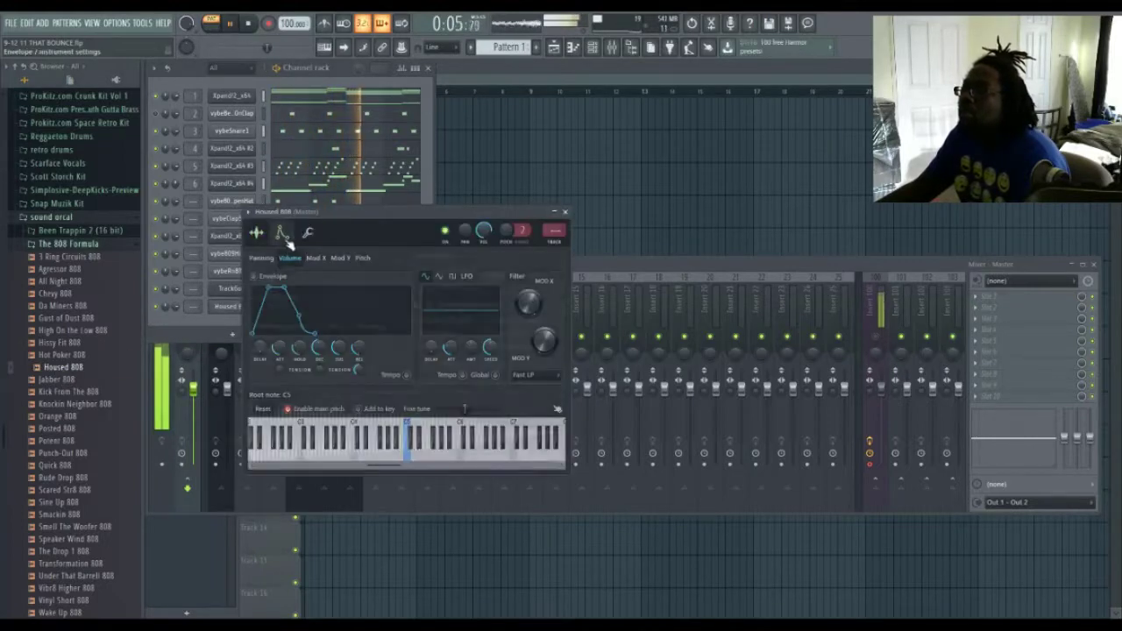
Step: Lower the attack of the Housed 808's volume envelope to minimum and open the channel's piano roll
drag(278, 350, 278, 395)
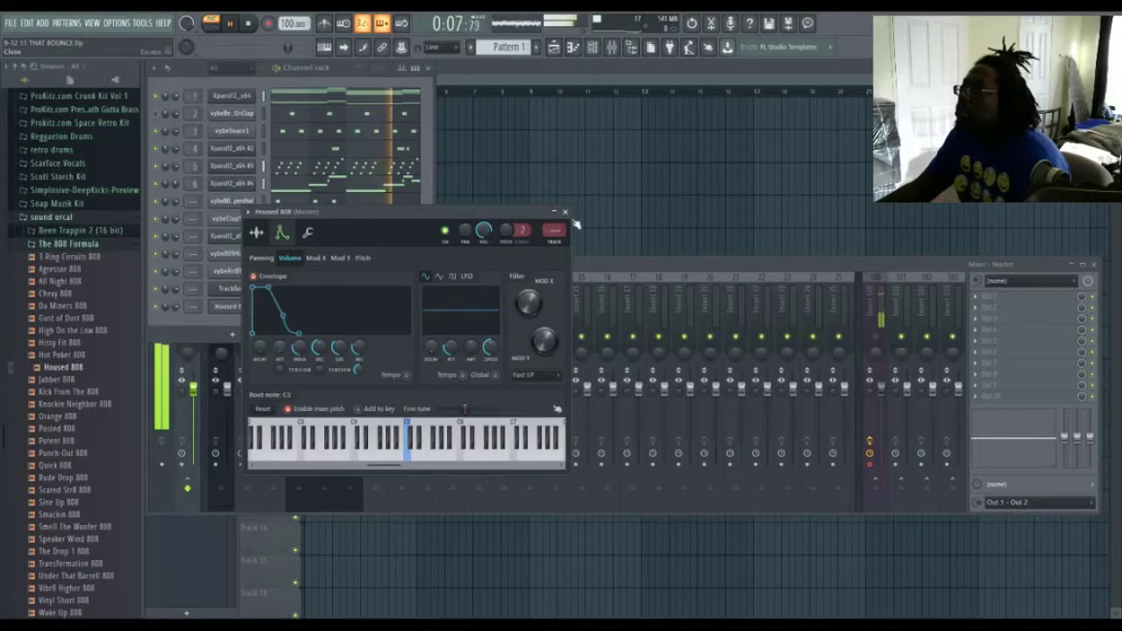
click(565, 212)
click(304, 311)
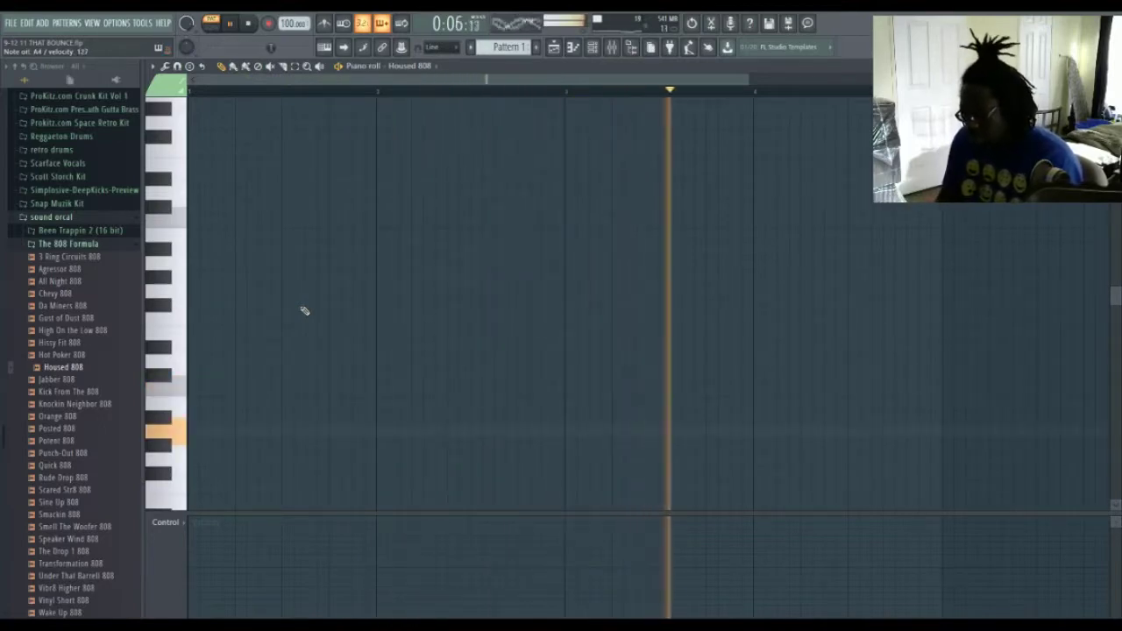
Step: Place two Pattern 1 clips back to back on Track 1 of the playlist and switch playback to song mode
click(553, 48)
drag(352, 109, 259, 118)
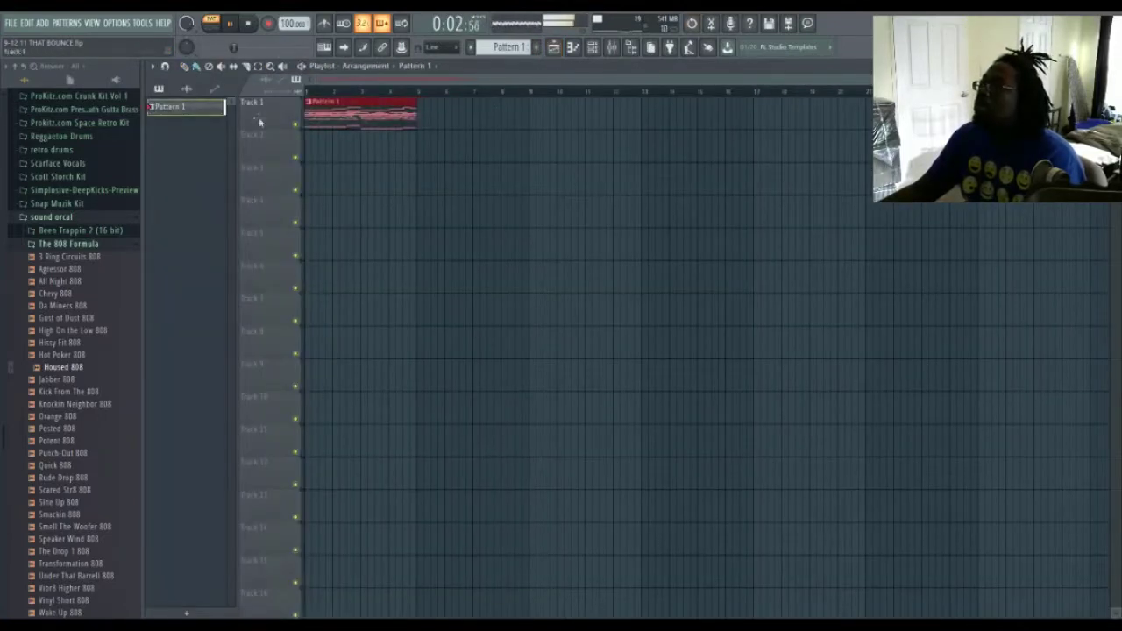
drag(445, 111, 449, 118)
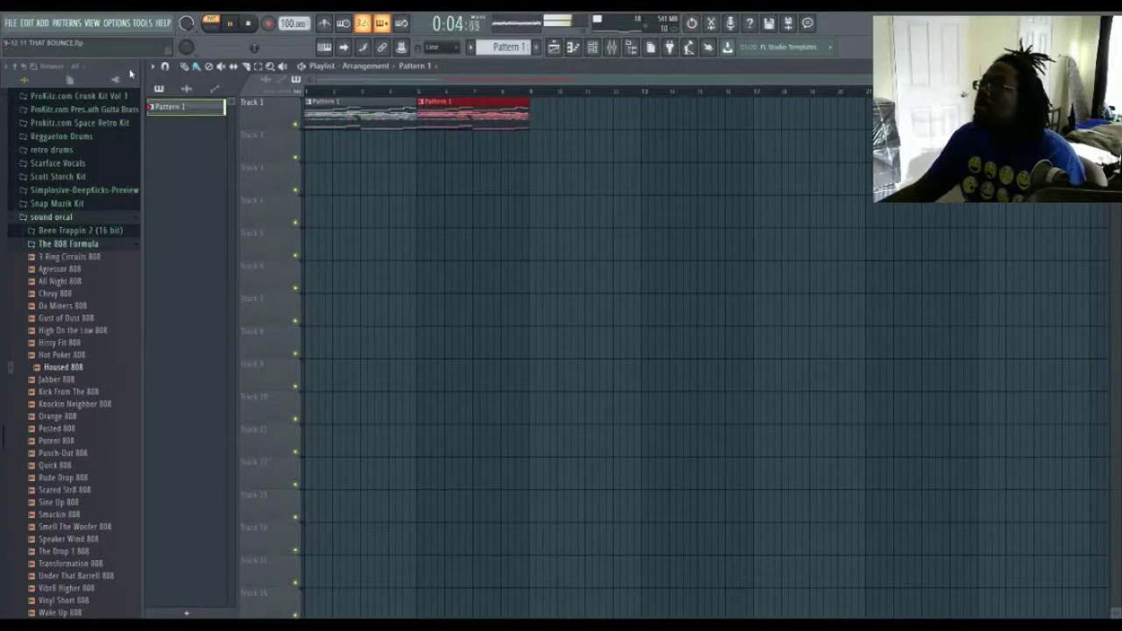
click(213, 30)
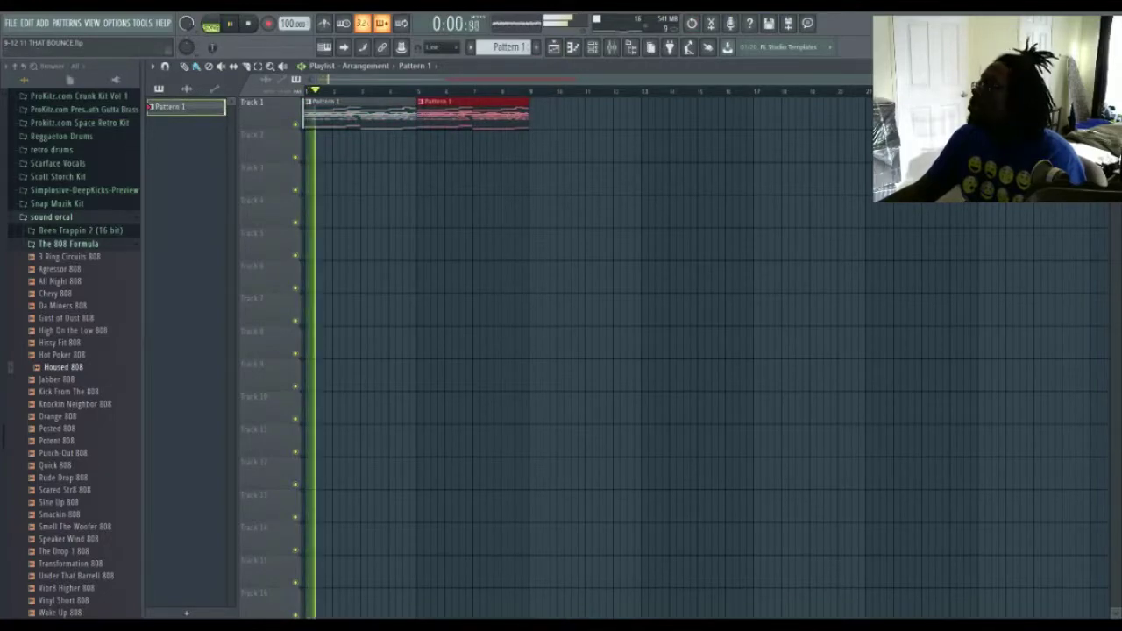
Step: Record a Housed 808 bass line into the new Pattern 2 over the playing song
key(F7)
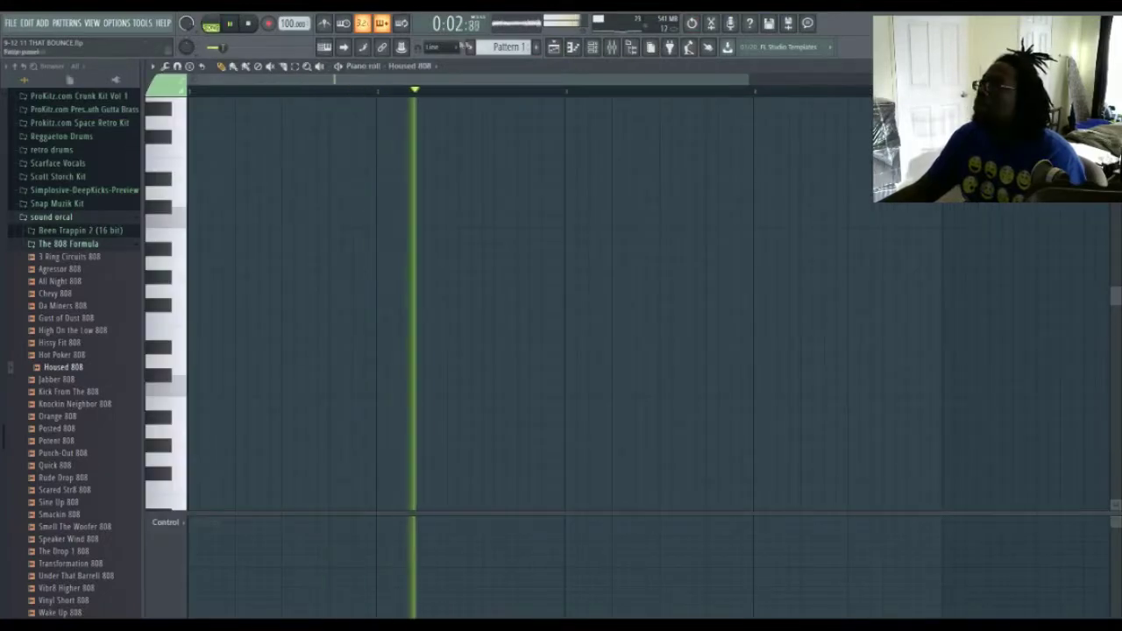
key(KP_Add)
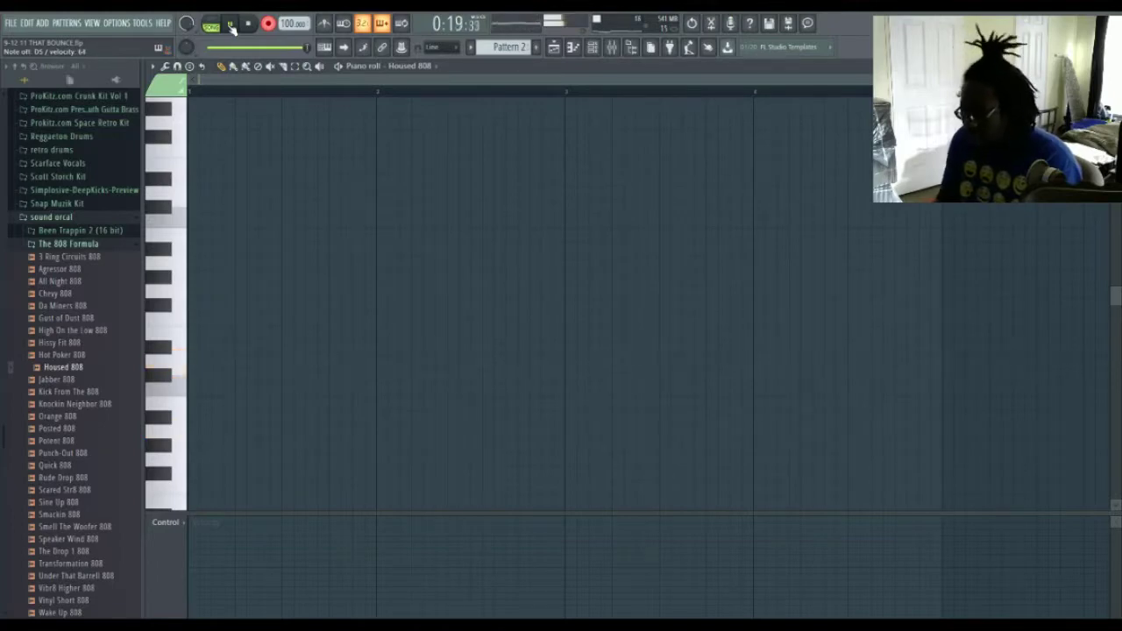
key(space)
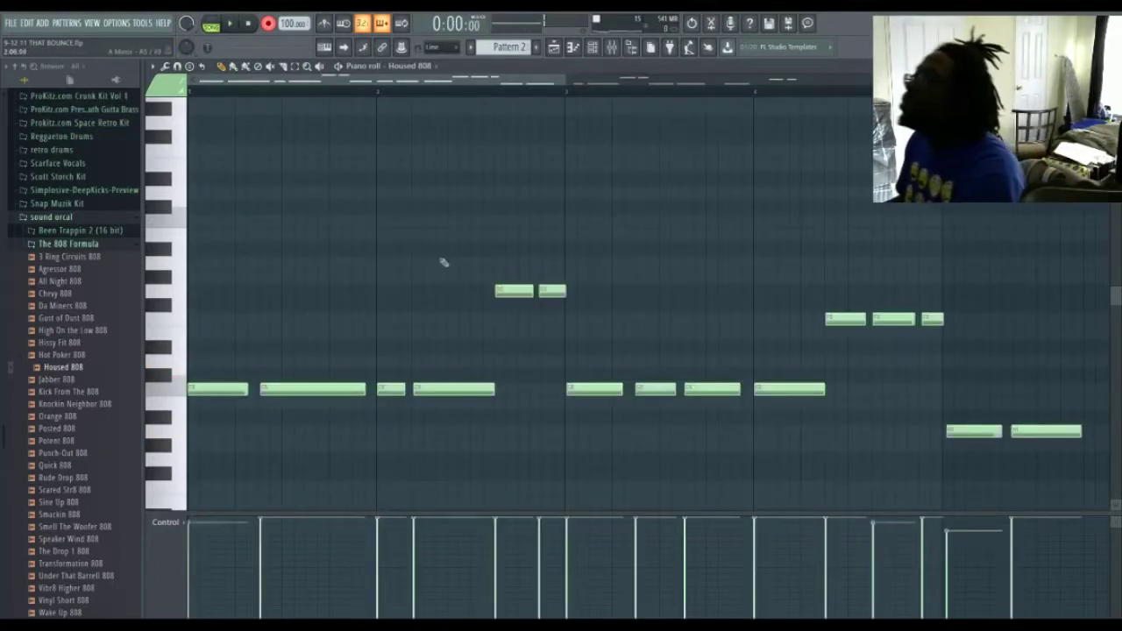
Step: Quantize all the recorded Housed 808 notes and start song playback
key(ctrl+a)
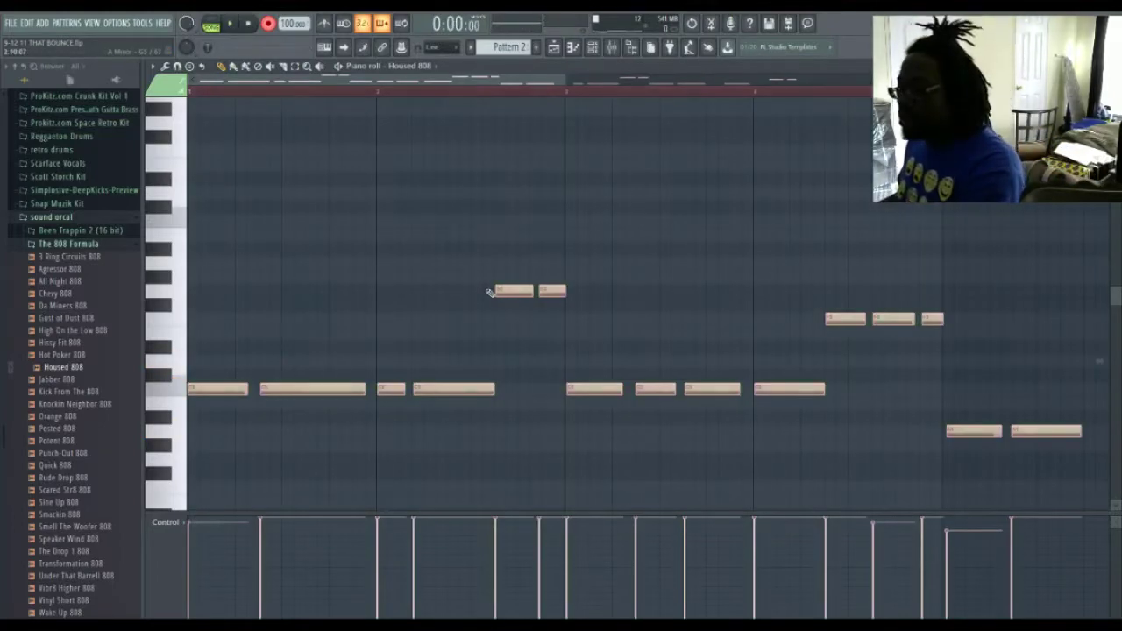
key(ctrl+q)
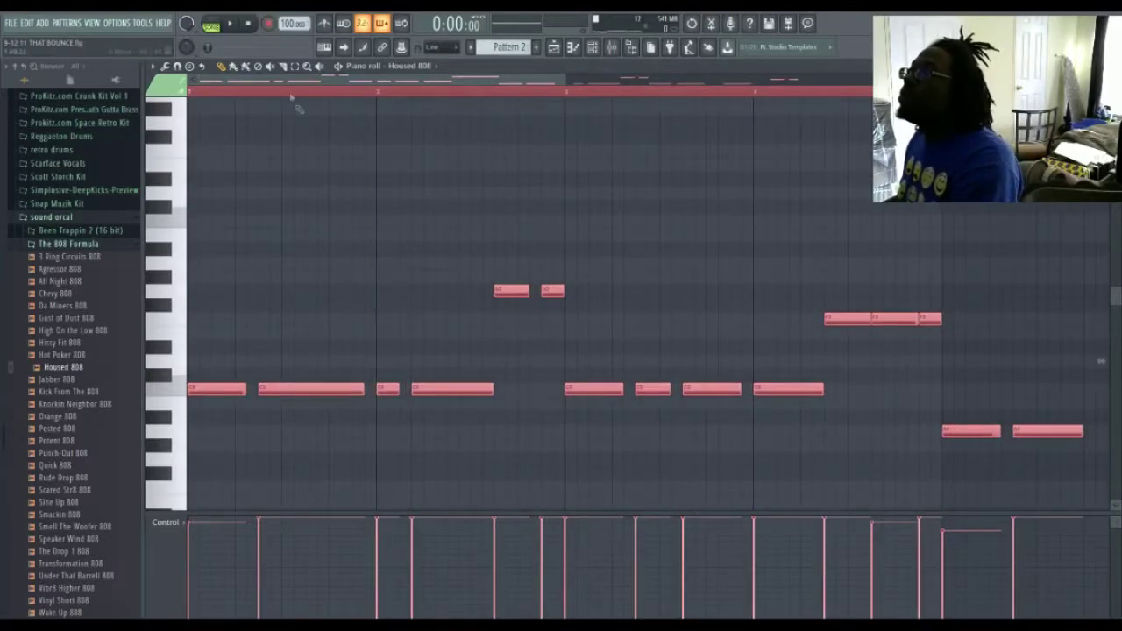
key(space)
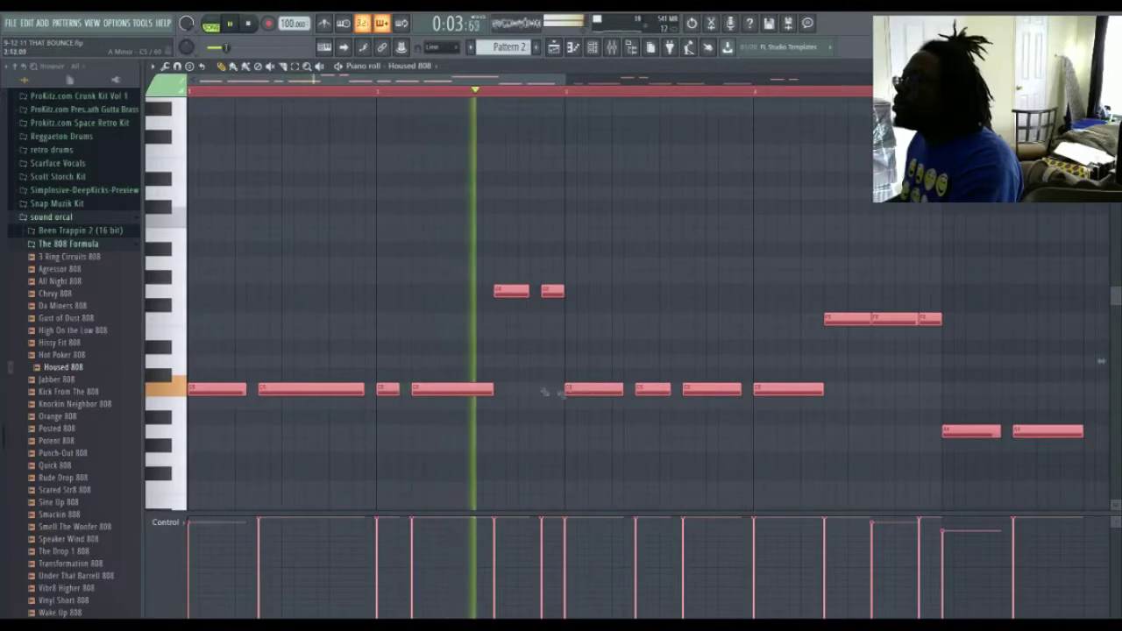
Step: Lengthen the C5 and G5 808 notes in bars 1 to 4 so each reaches the next note
click(415, 352)
right_click(419, 352)
drag(399, 389, 412, 388)
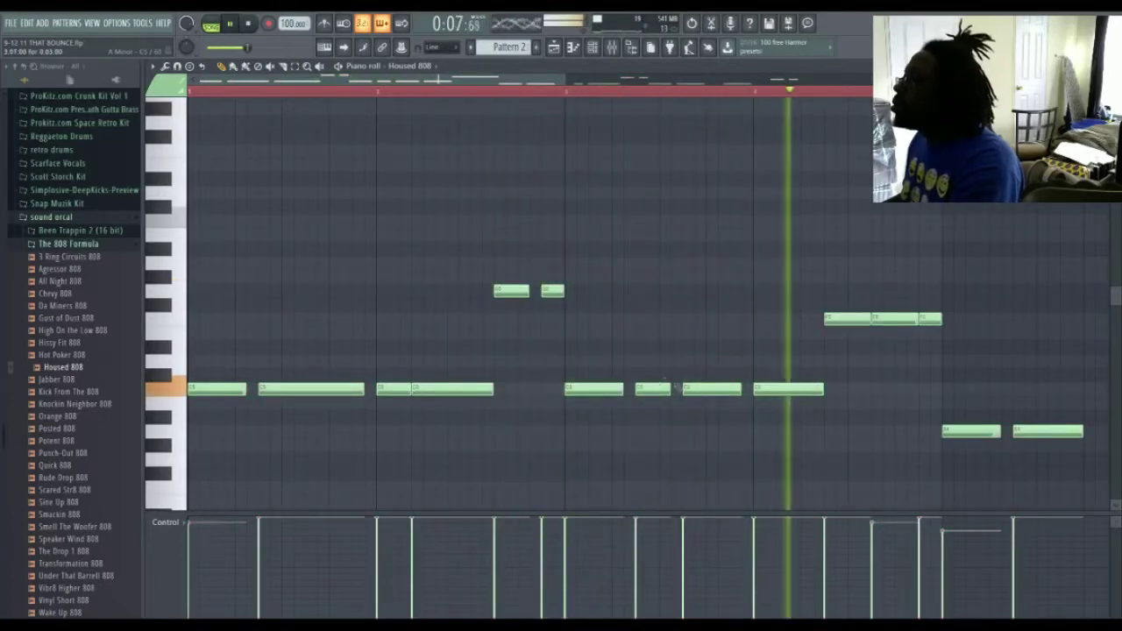
drag(626, 392, 747, 392)
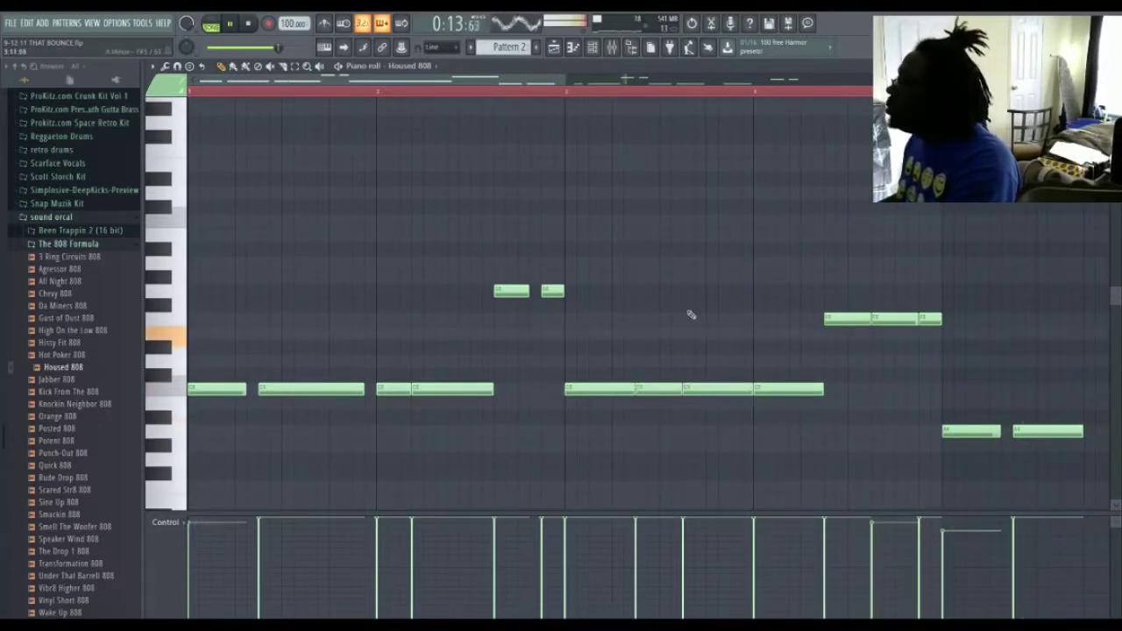
drag(524, 292, 539, 291)
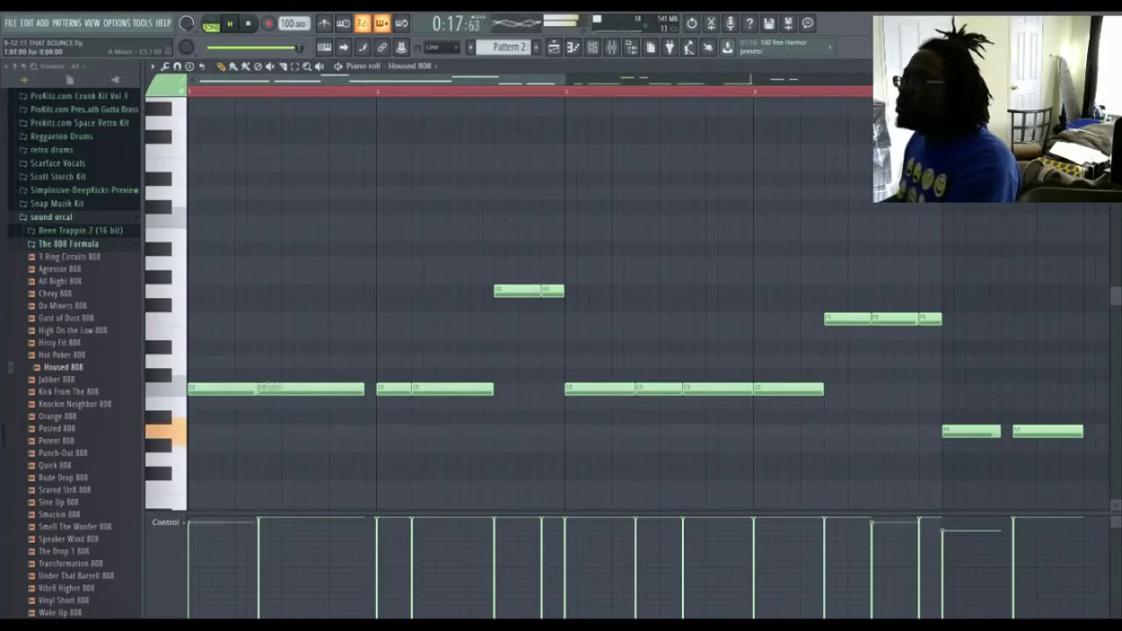
drag(360, 388, 374, 389)
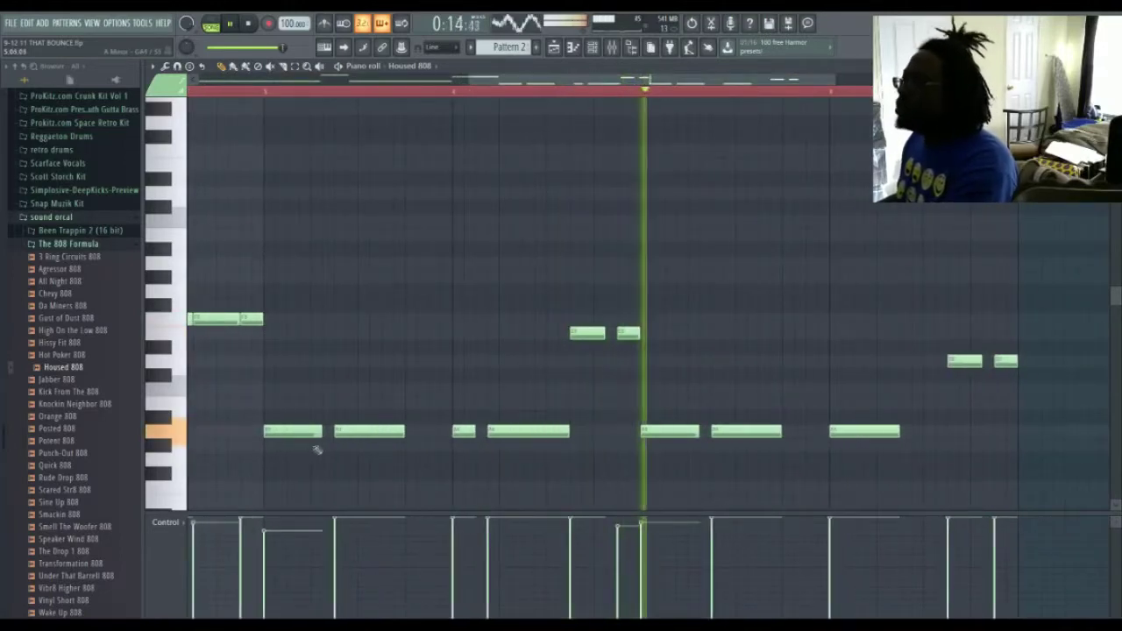
Step: Lengthen the A4 808 notes in bars 5 to 8 to close the gaps before the following notes
drag(321, 430, 334, 430)
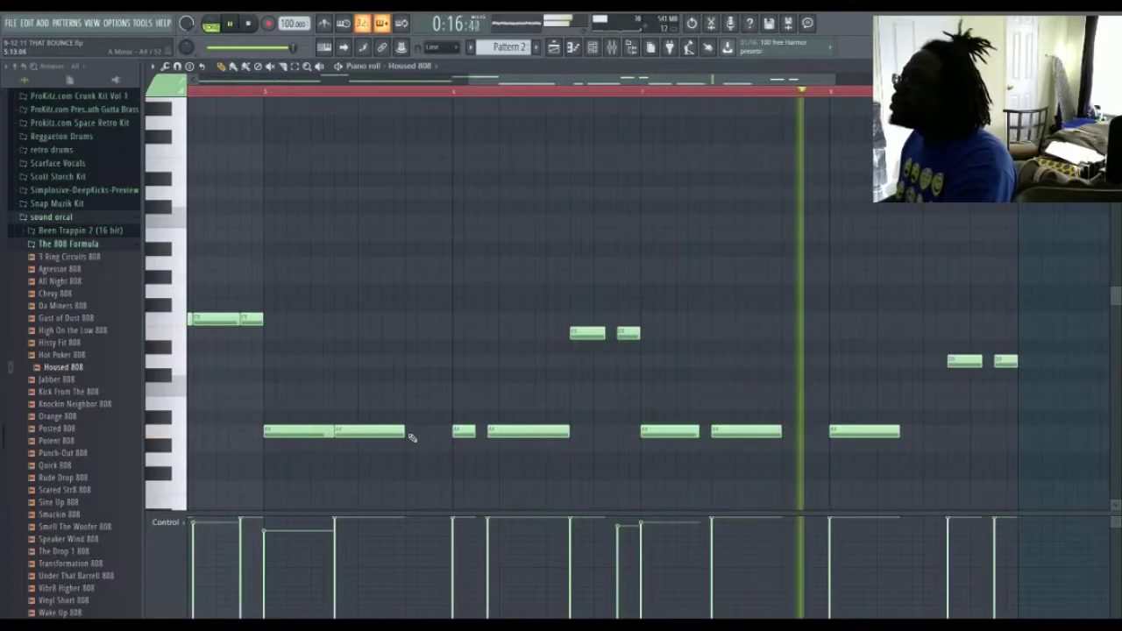
drag(403, 430, 561, 430)
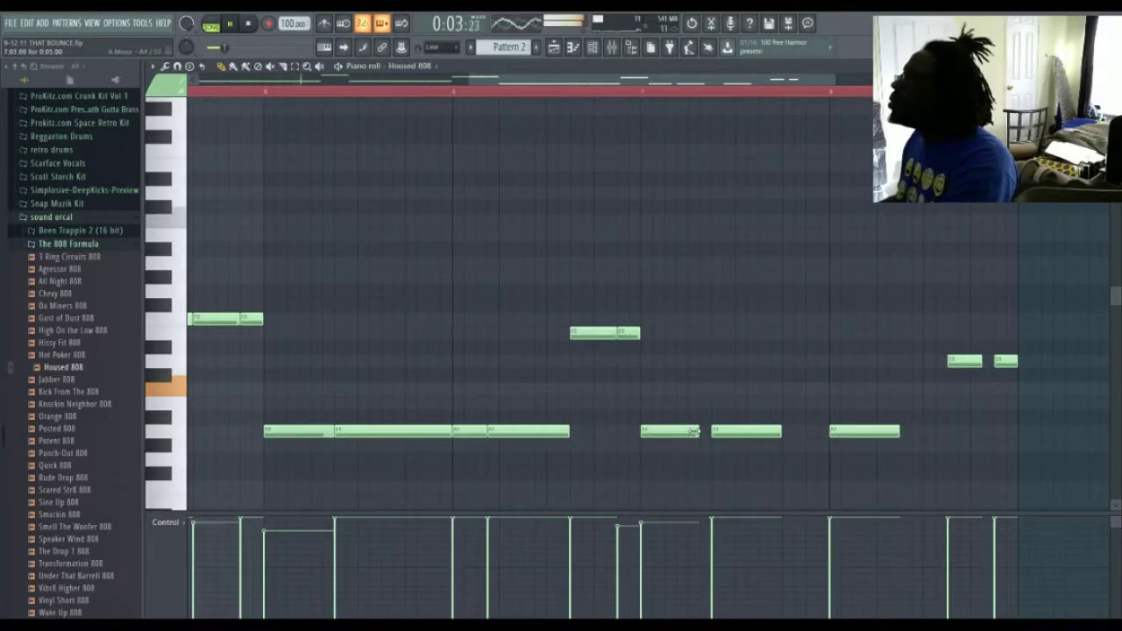
drag(781, 431, 816, 431)
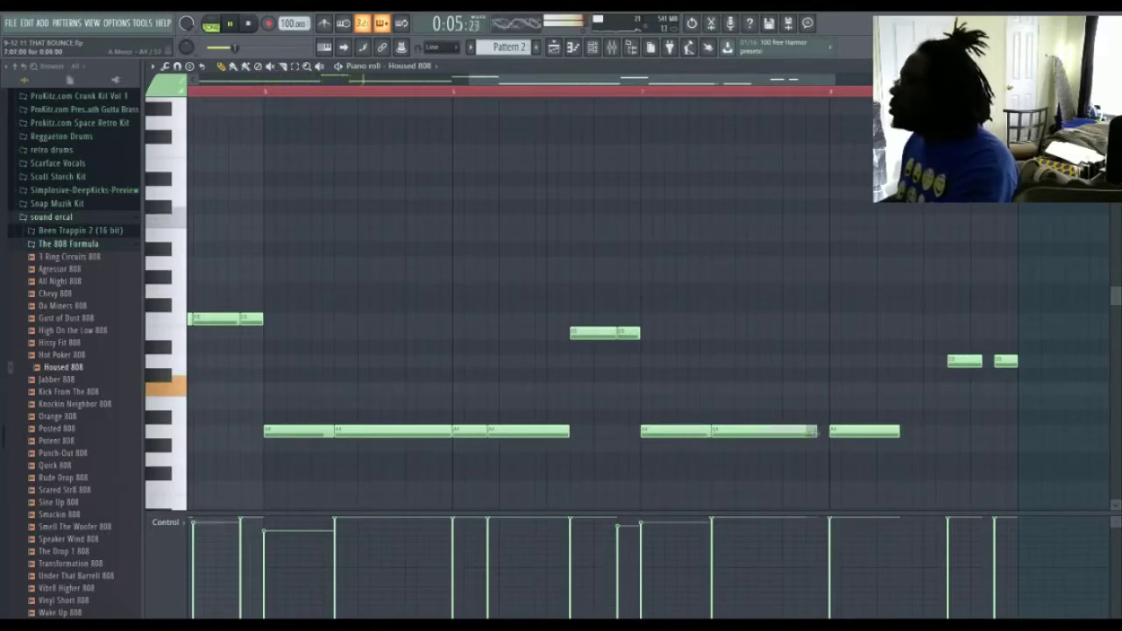
drag(902, 429, 948, 430)
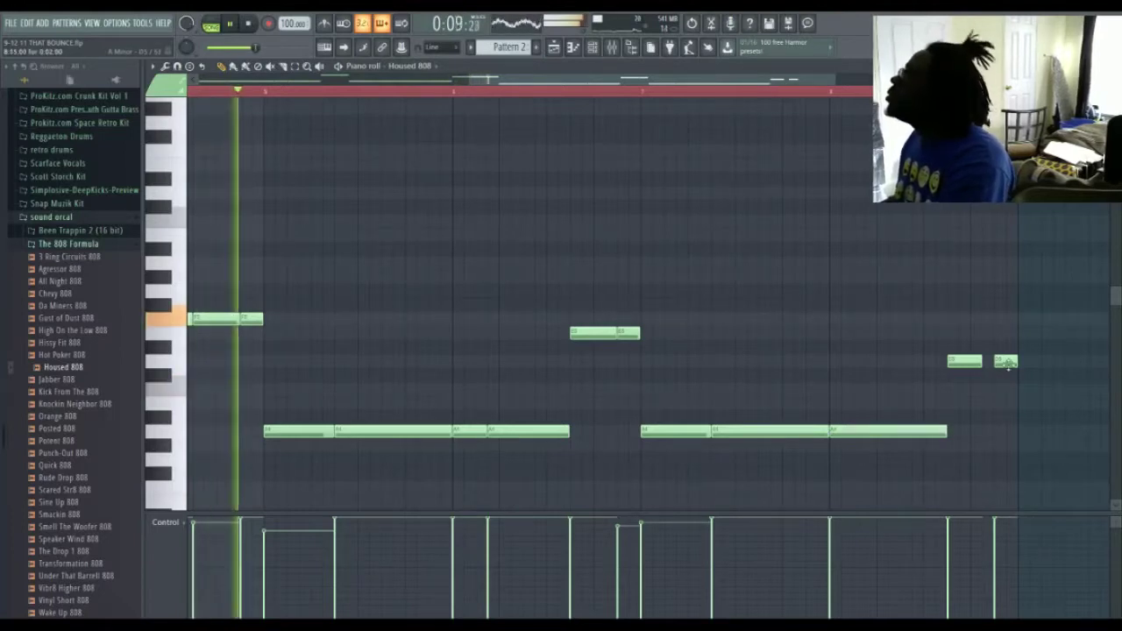
Step: Raise the final 808 note to F#5 and extend the preceding D5 note to meet it
drag(1006, 362, 1006, 319)
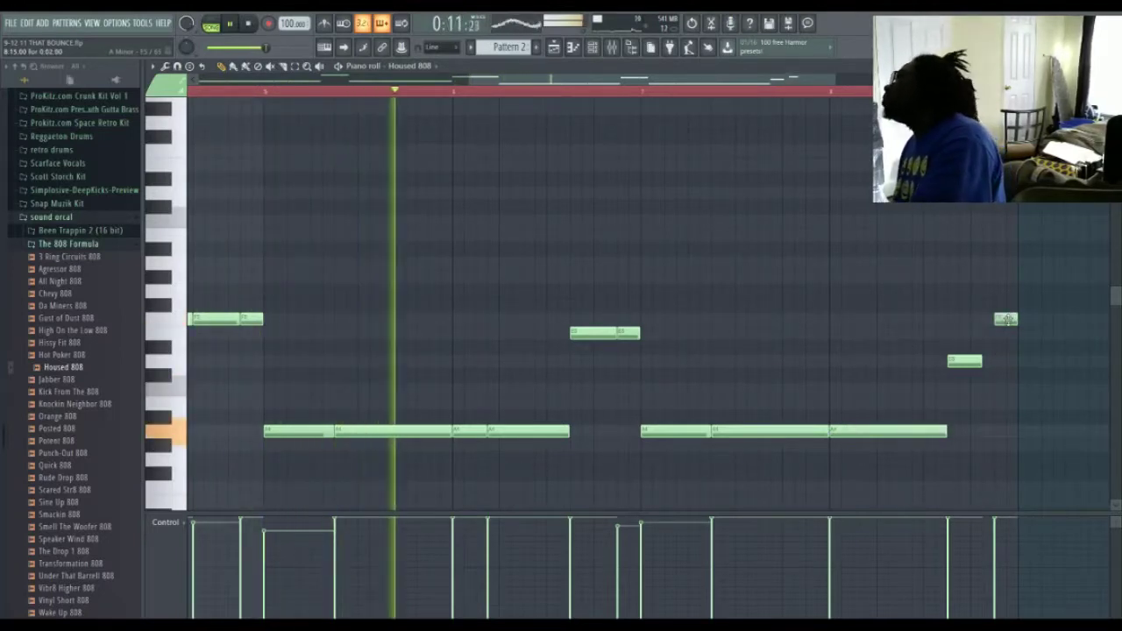
drag(982, 361, 993, 360)
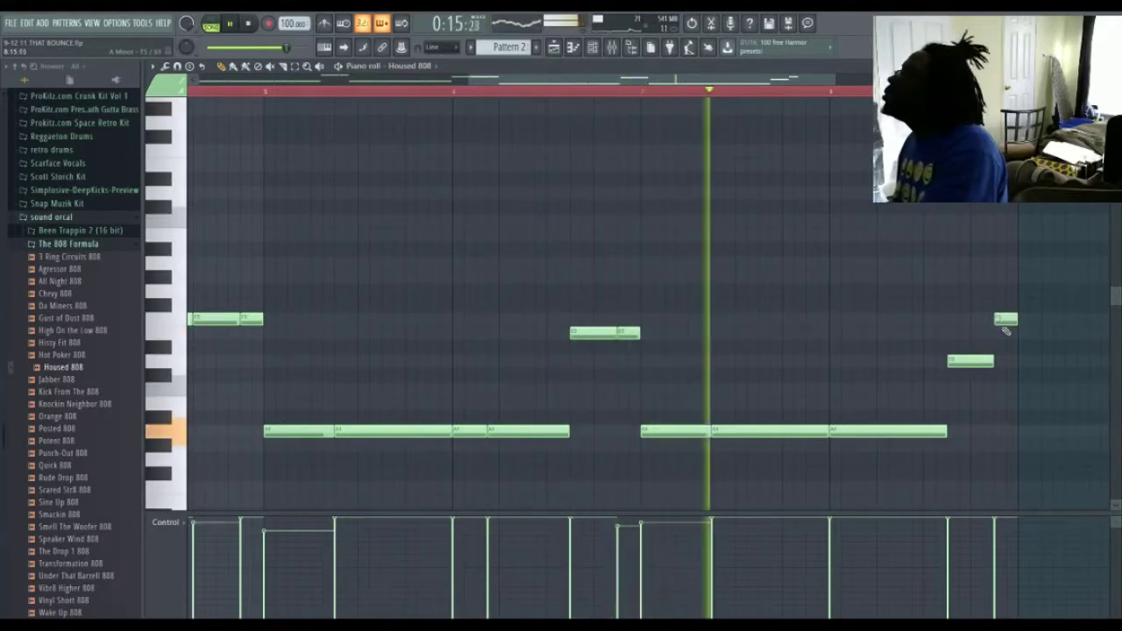
drag(1006, 320, 1006, 304)
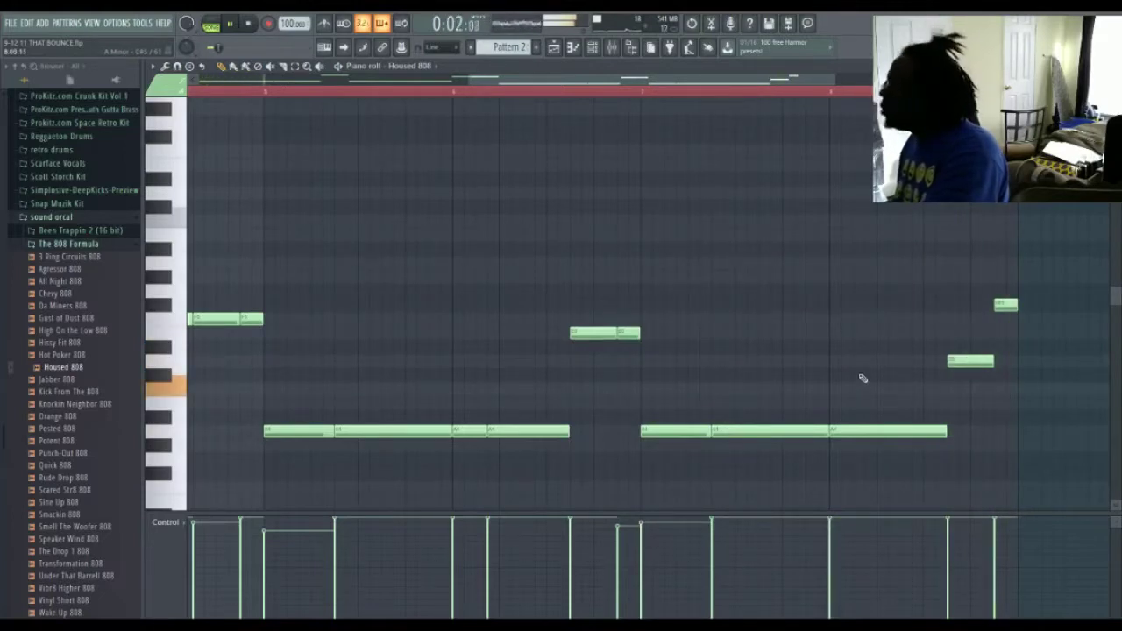
Step: Find vybe809SingleKick in the Vybe_Kit folder and add it as a new channel below Housed 808
key(Escape)
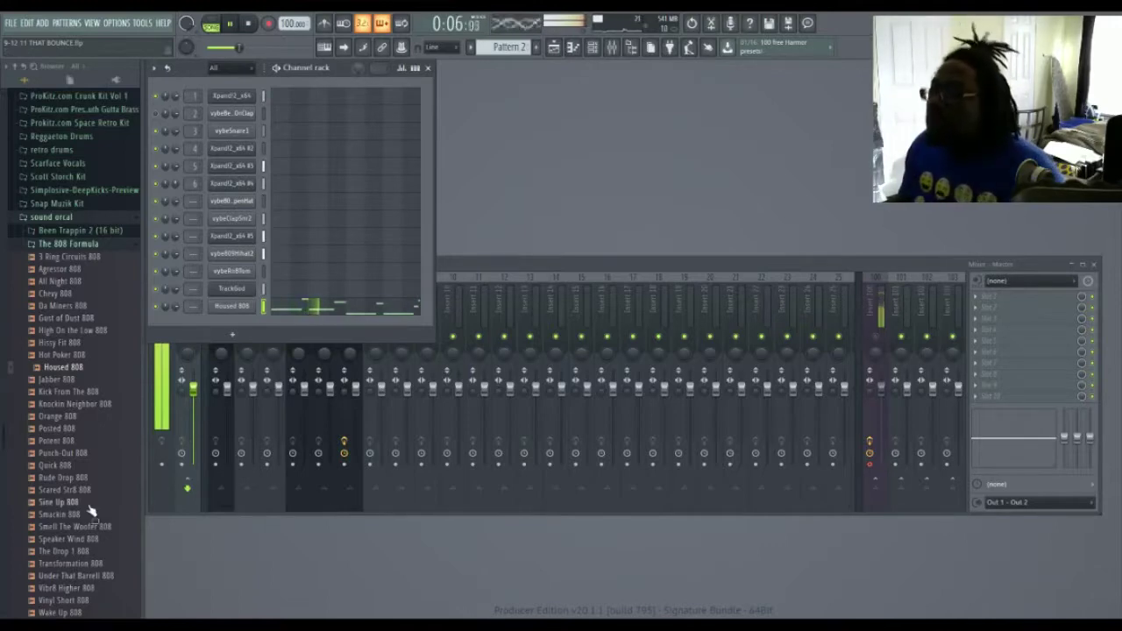
scroll(90, 508, up, 5)
click(66, 464)
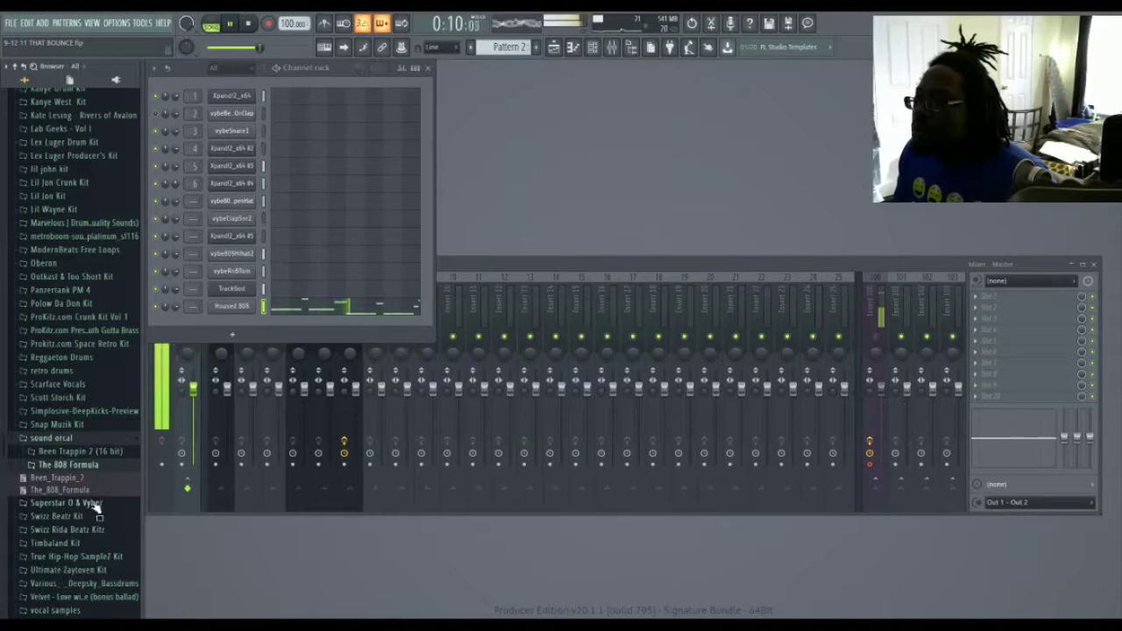
scroll(92, 509, down, 2)
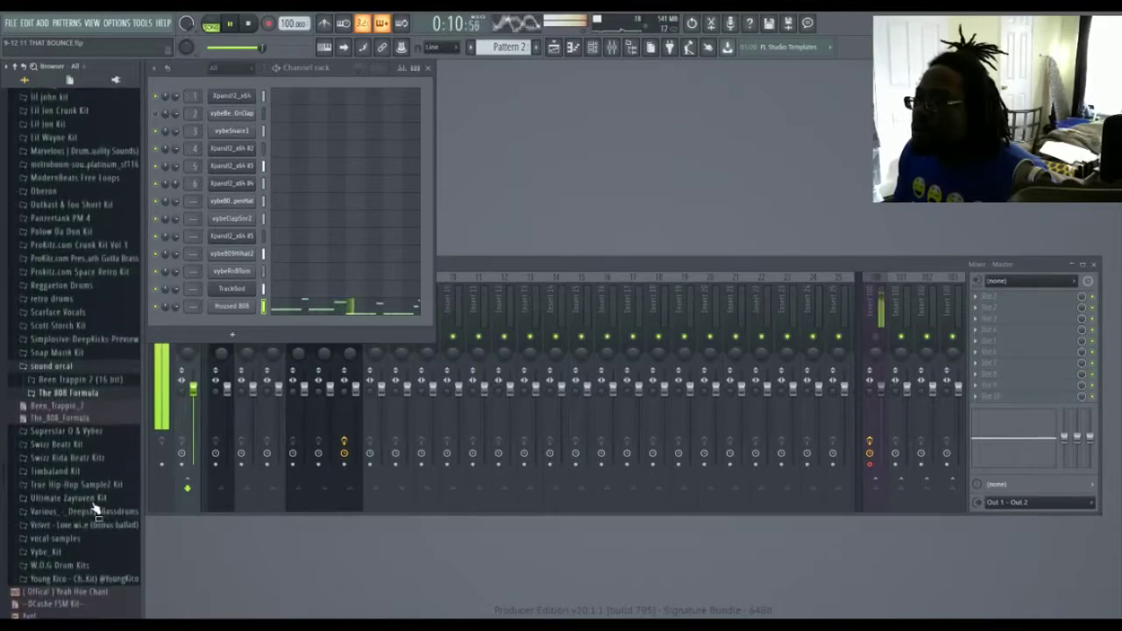
click(77, 549)
scroll(83, 456, up, 4)
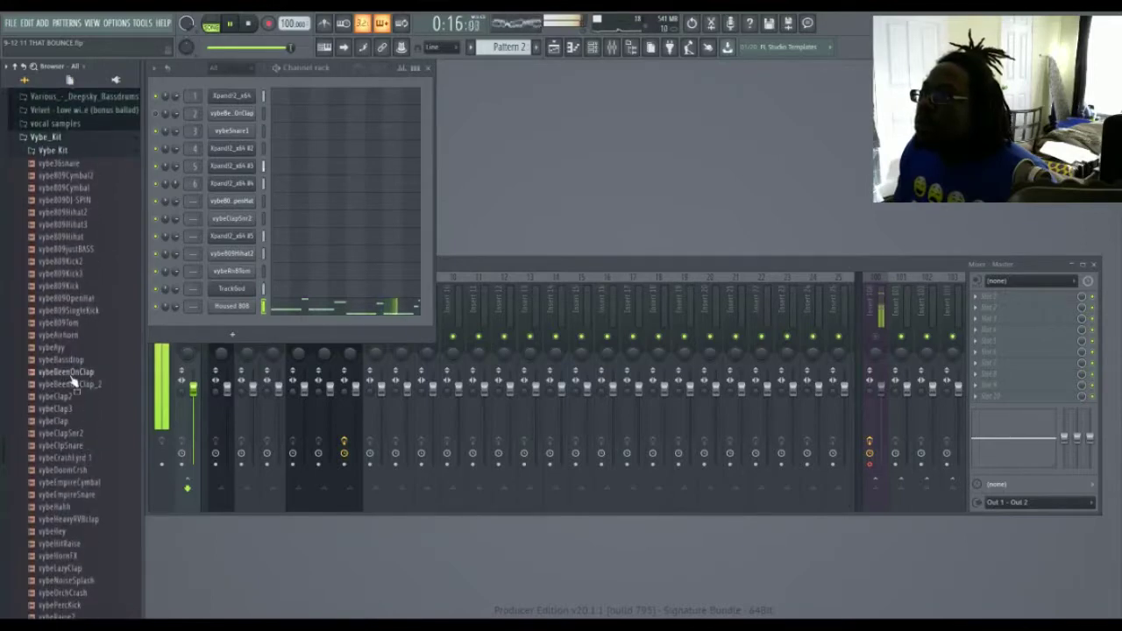
drag(74, 311, 151, 331)
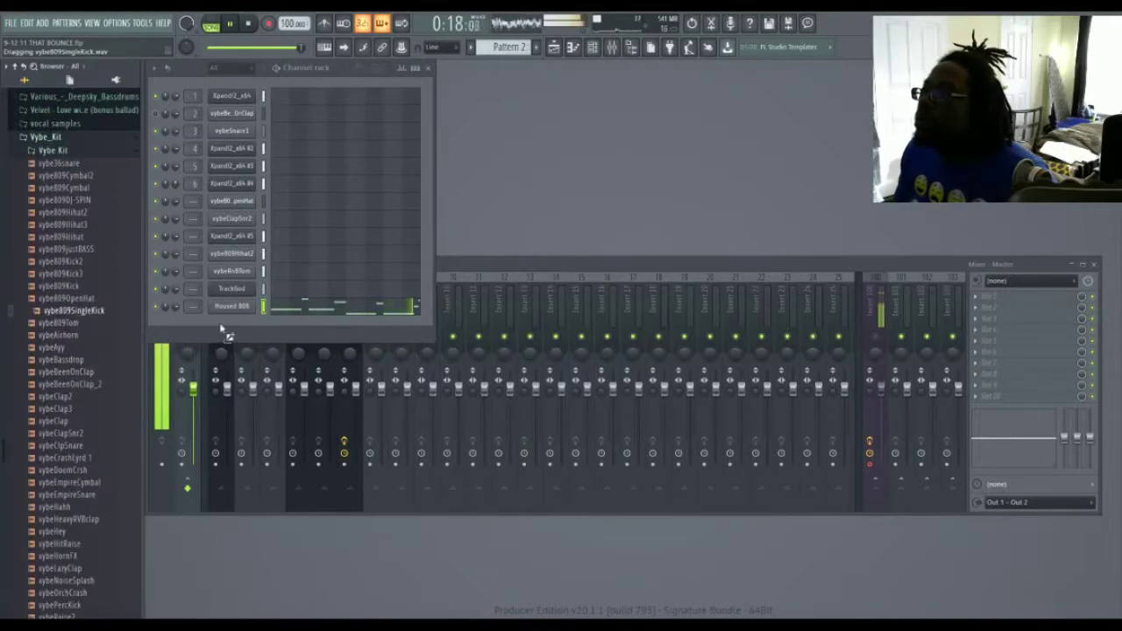
Step: Copy the Housed 808 notes to the vybe809SingleKick channel, open its piano roll and stop playback
drag(228, 325, 246, 321)
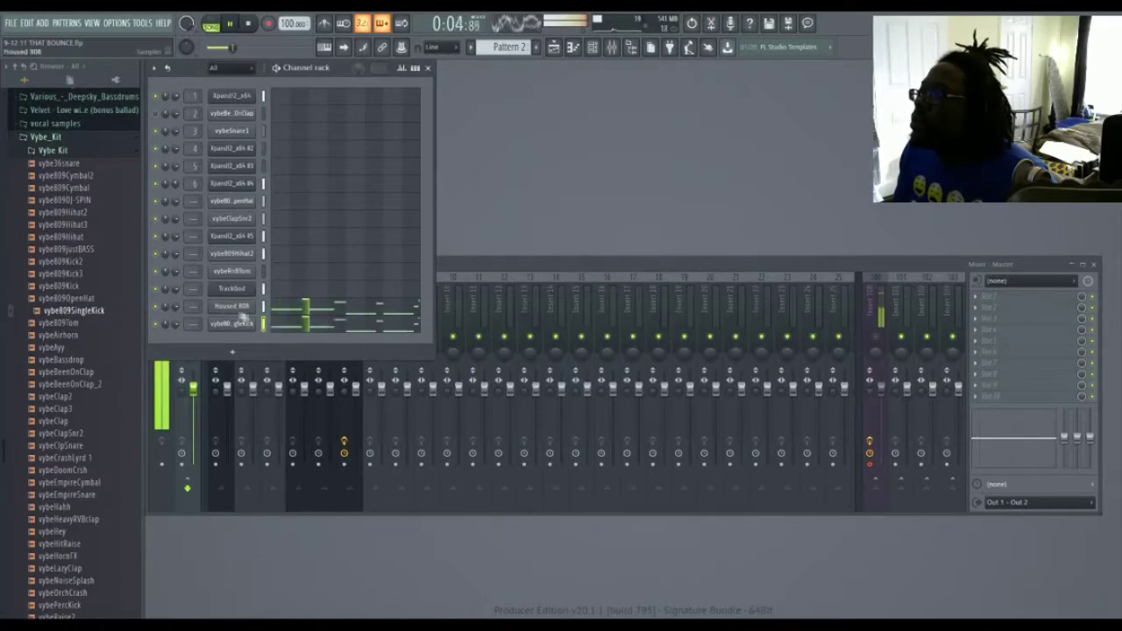
click(304, 331)
key(space)
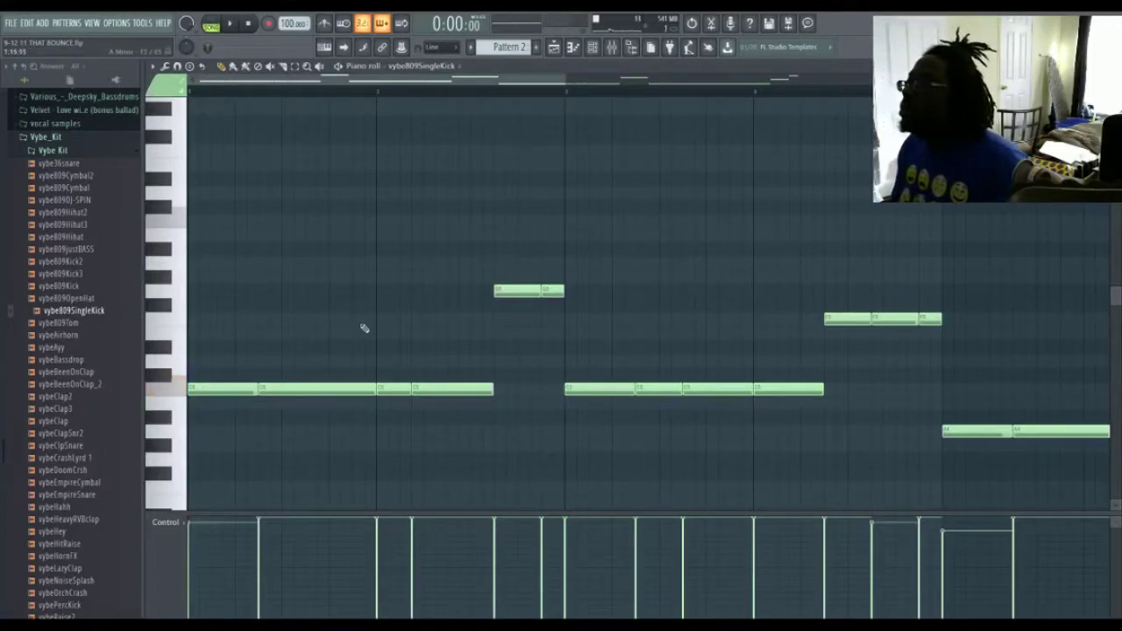
Step: Bring the two G5 kick notes at the end of bar 2 down to C5
click(180, 223)
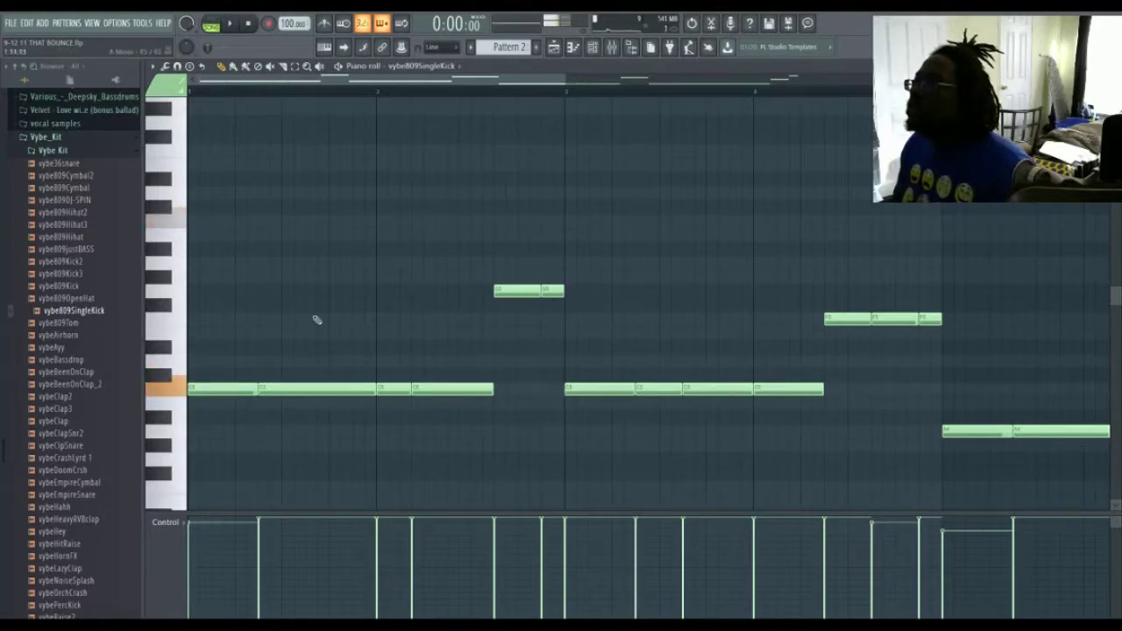
drag(501, 289, 510, 384)
click(548, 296)
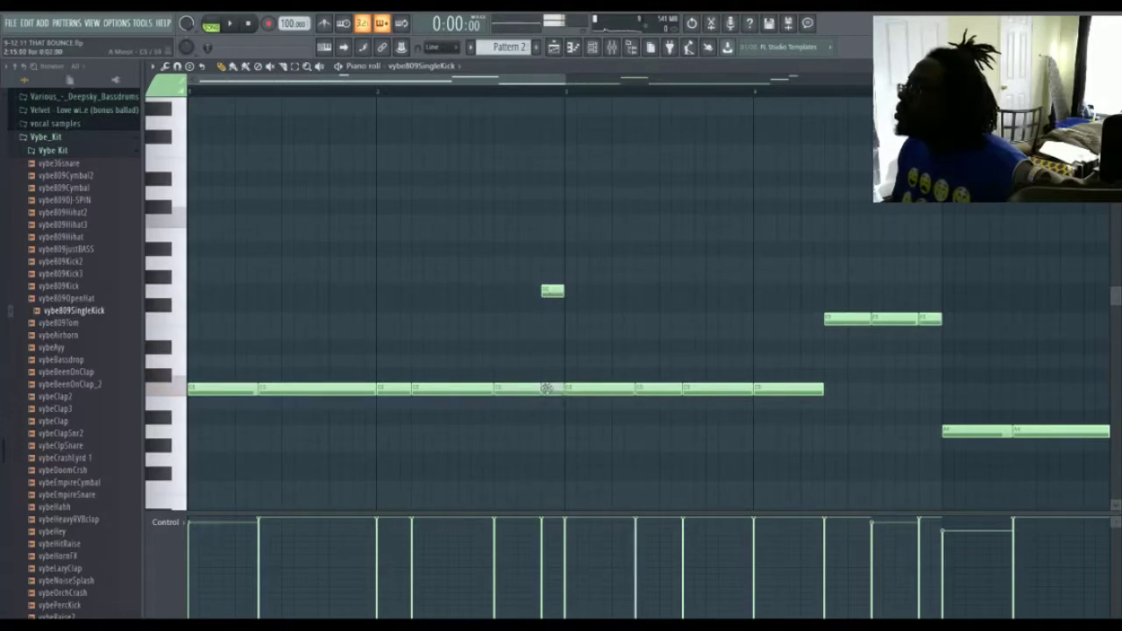
right_click(554, 292)
Step: Replace the three F5 kick notes in bar 4 with C5 notes at the same positions
click(829, 387)
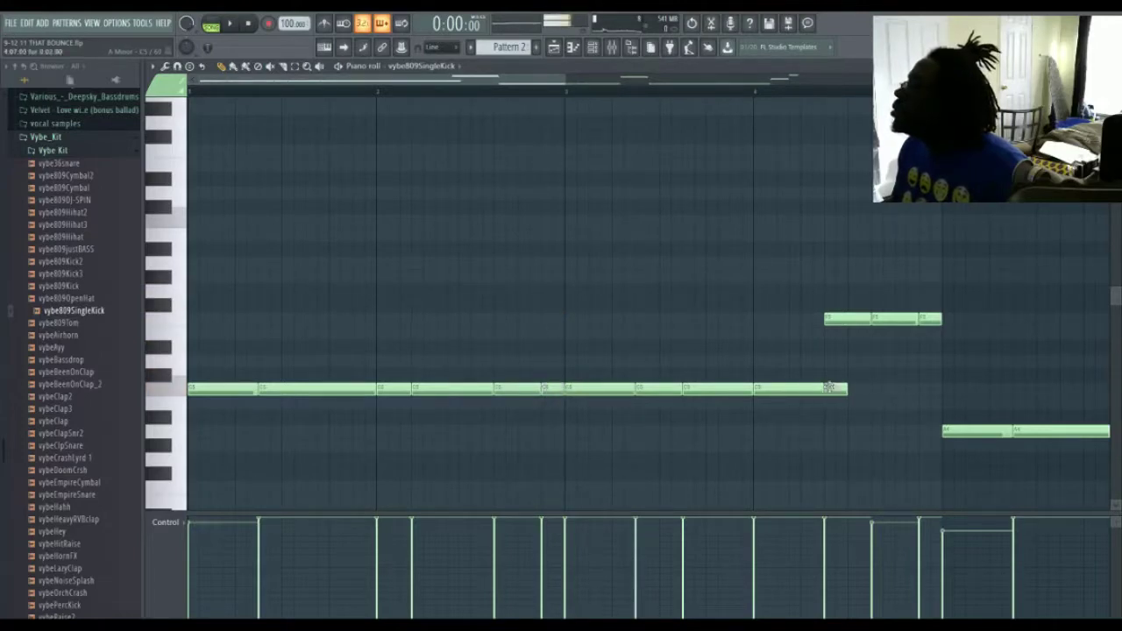
click(874, 391)
click(925, 390)
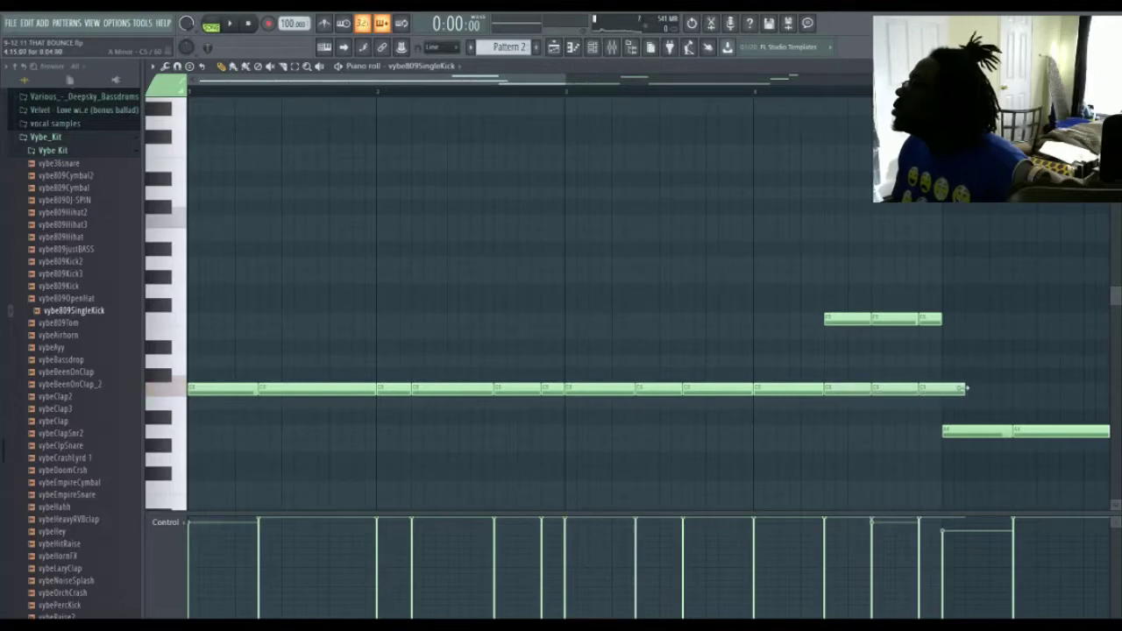
right_click(854, 321)
right_click(890, 321)
right_click(933, 321)
Step: Move the four A4 kick notes in bars 5 and 6 up to C5
drag(530, 84, 781, 110)
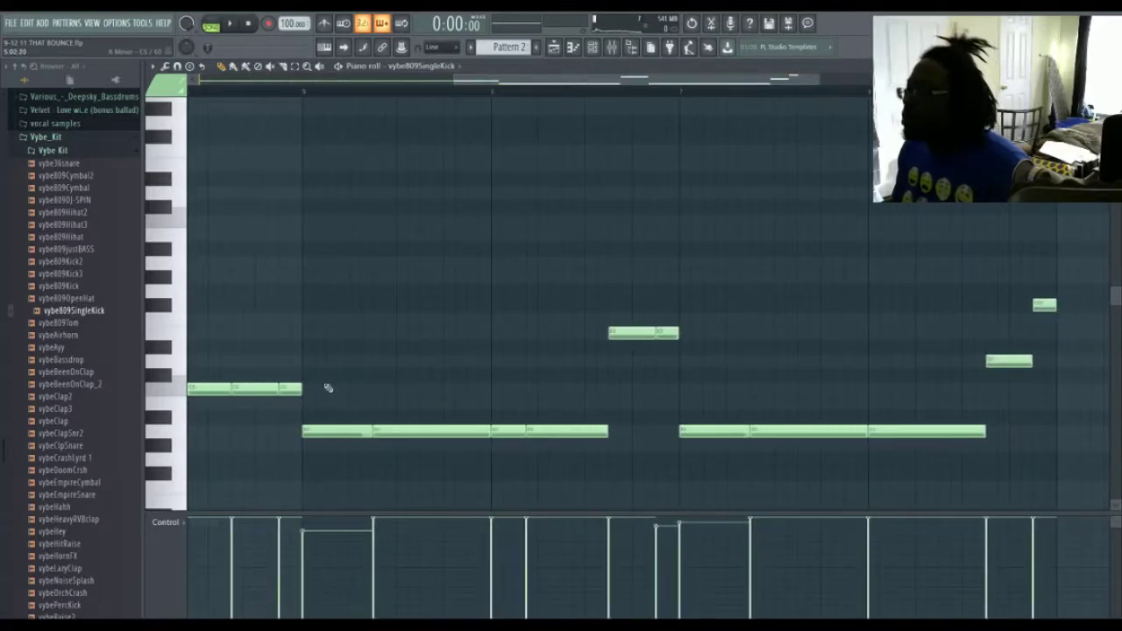
drag(325, 388, 605, 453)
drag(513, 432, 513, 387)
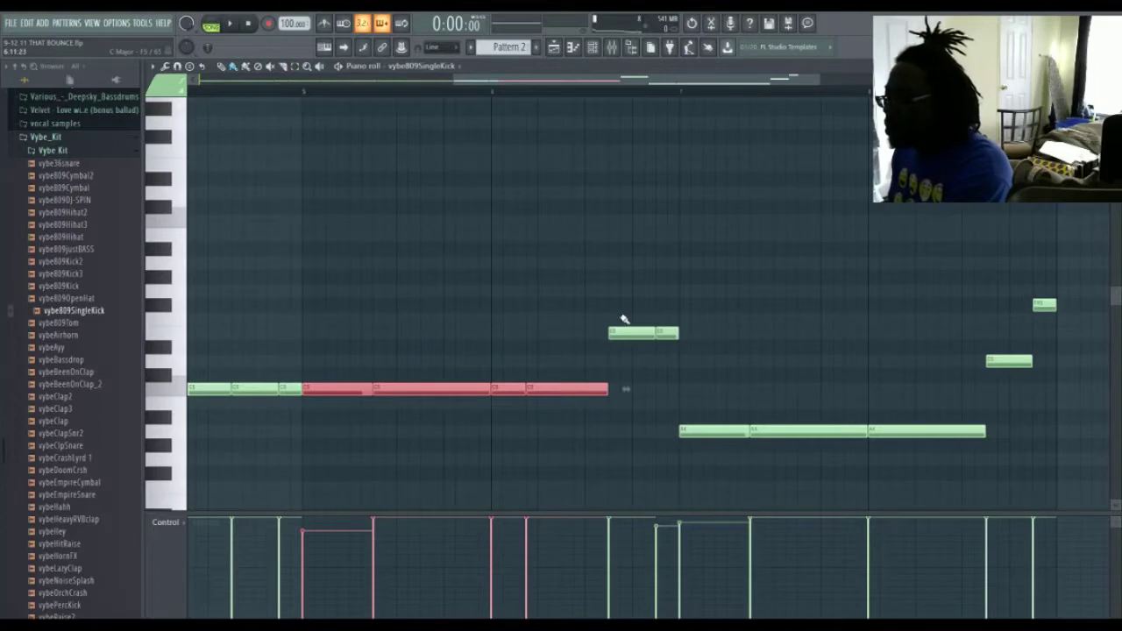
Step: Move the two E5 kick notes at the end of bar 6 and the three A4 notes in bars 7 and 8 to C5
drag(624, 314, 705, 350)
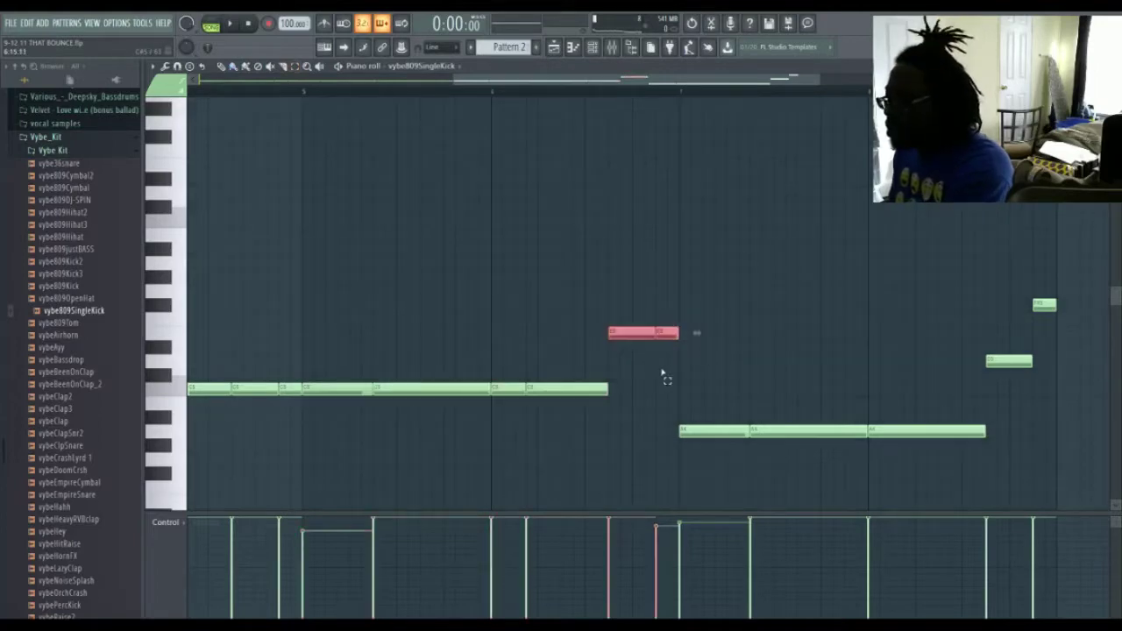
drag(641, 335, 640, 394)
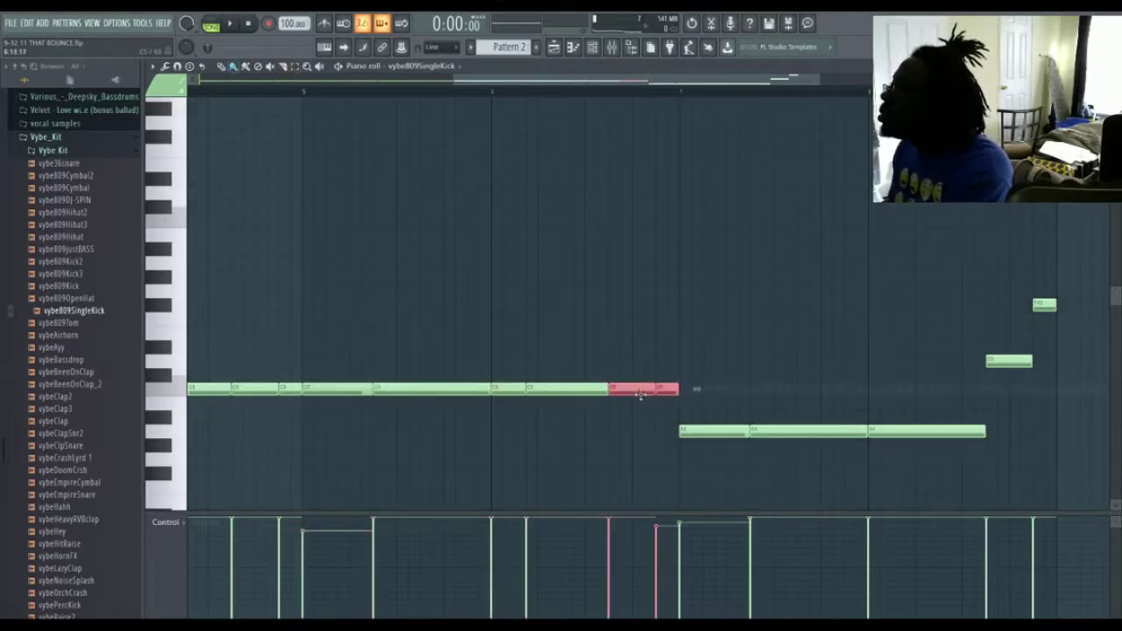
drag(689, 438, 988, 397)
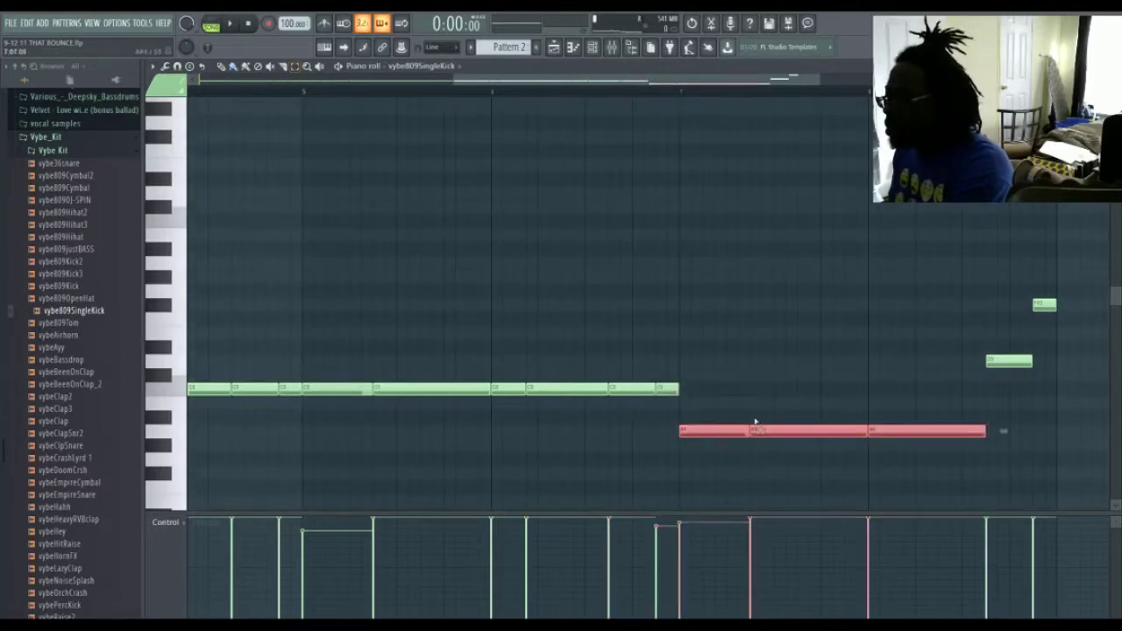
drag(753, 429, 754, 379)
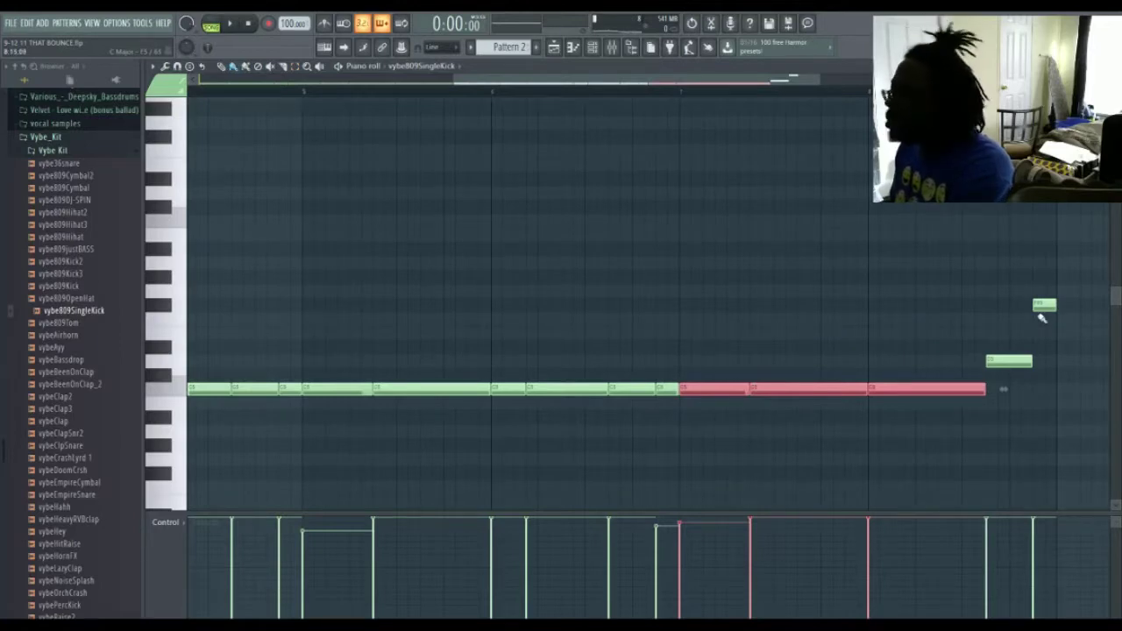
Step: Bring the last two kick notes in bar 8, D5 and F#5, down to C5
drag(1023, 344, 1026, 374)
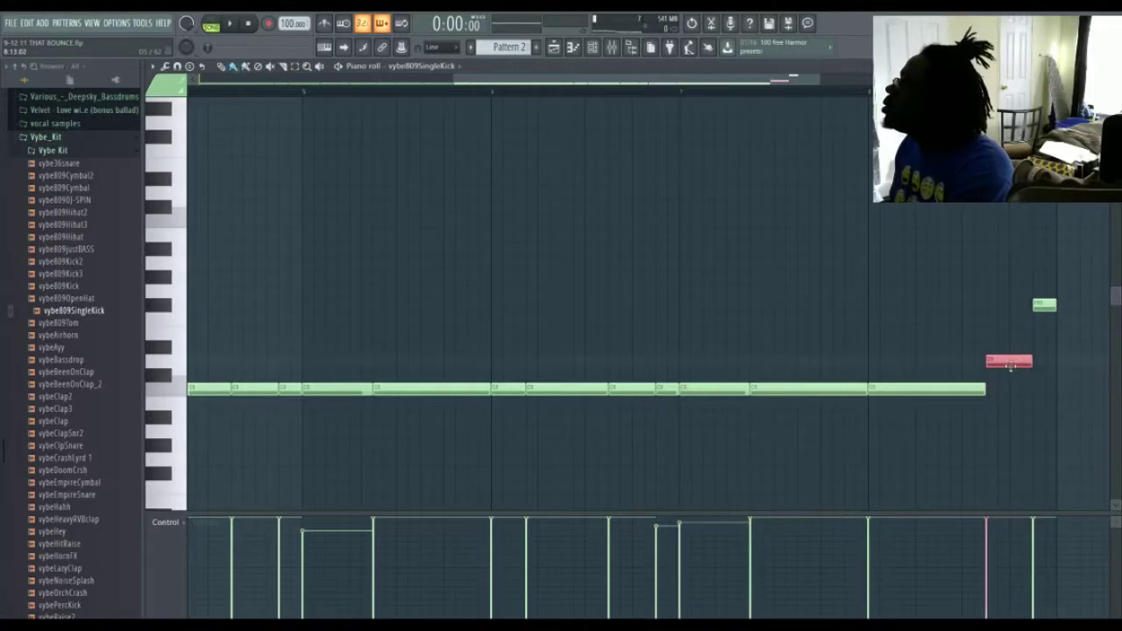
drag(1009, 366, 1013, 396)
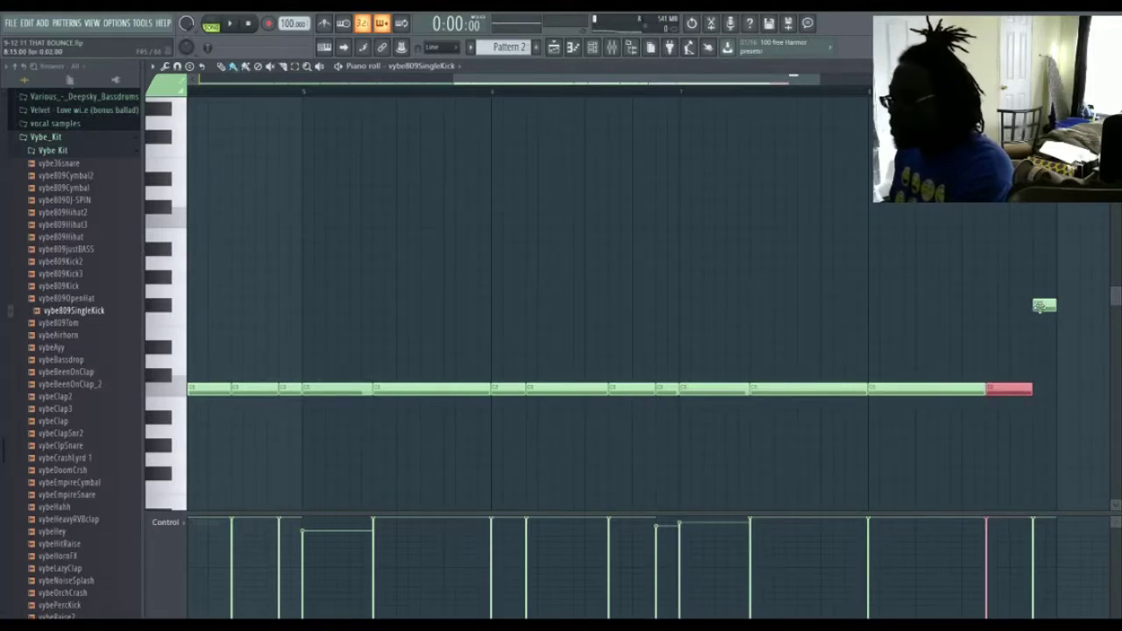
click(1039, 305)
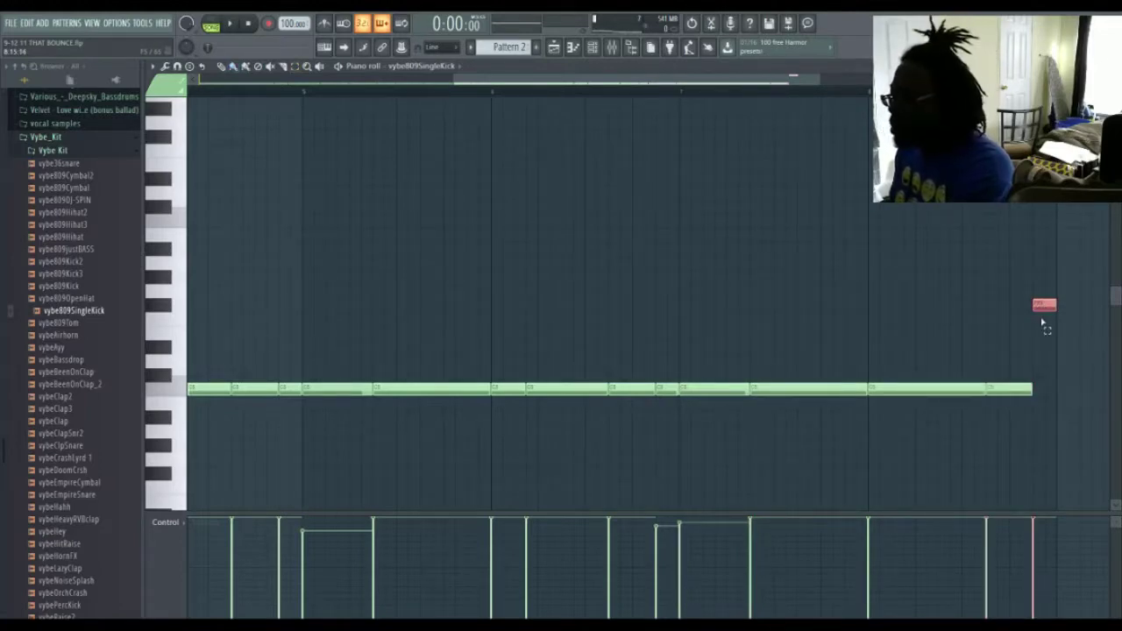
drag(1043, 306, 1046, 390)
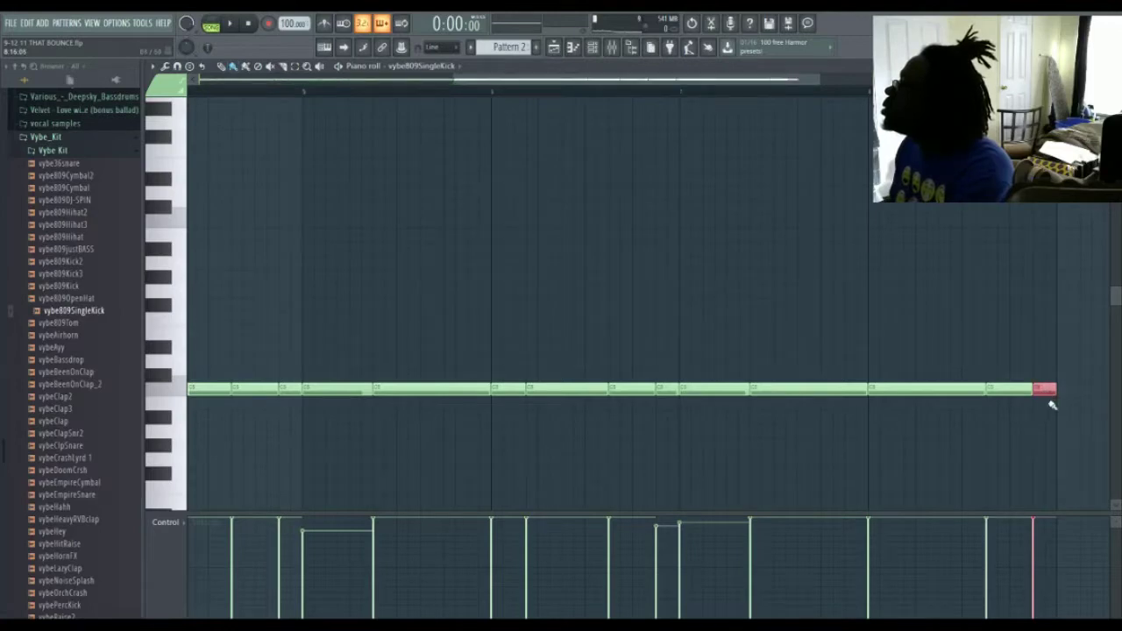
Step: Show the mixer and open the 808 Mafia FX Transitions folder within ALL DRUM KITS in the sample browser
key(F9)
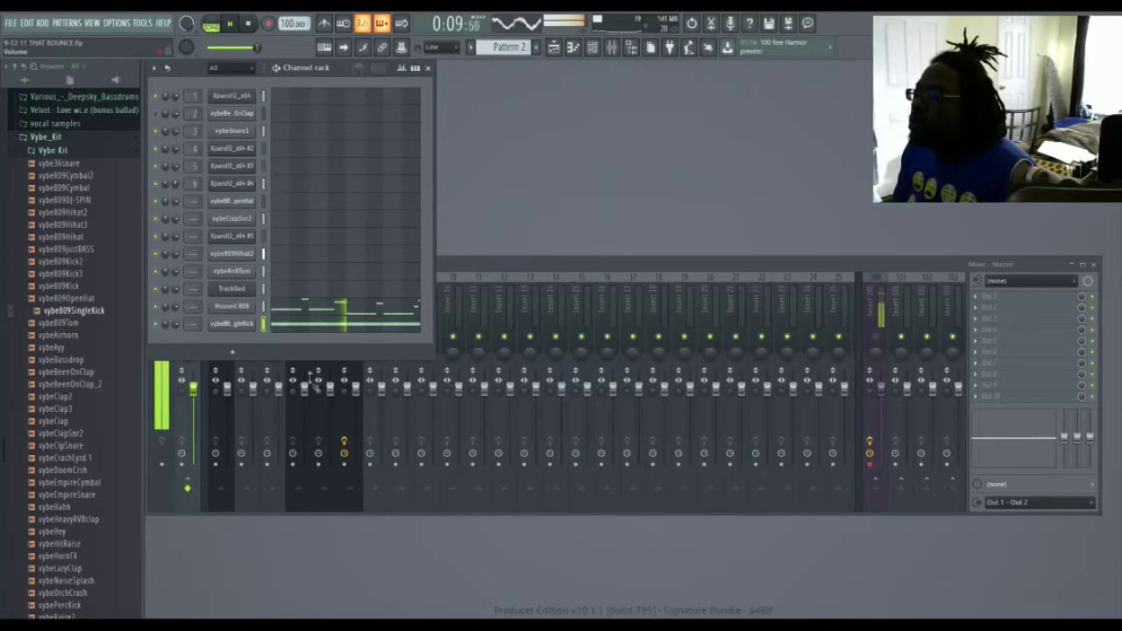
scroll(78, 353, up, 5)
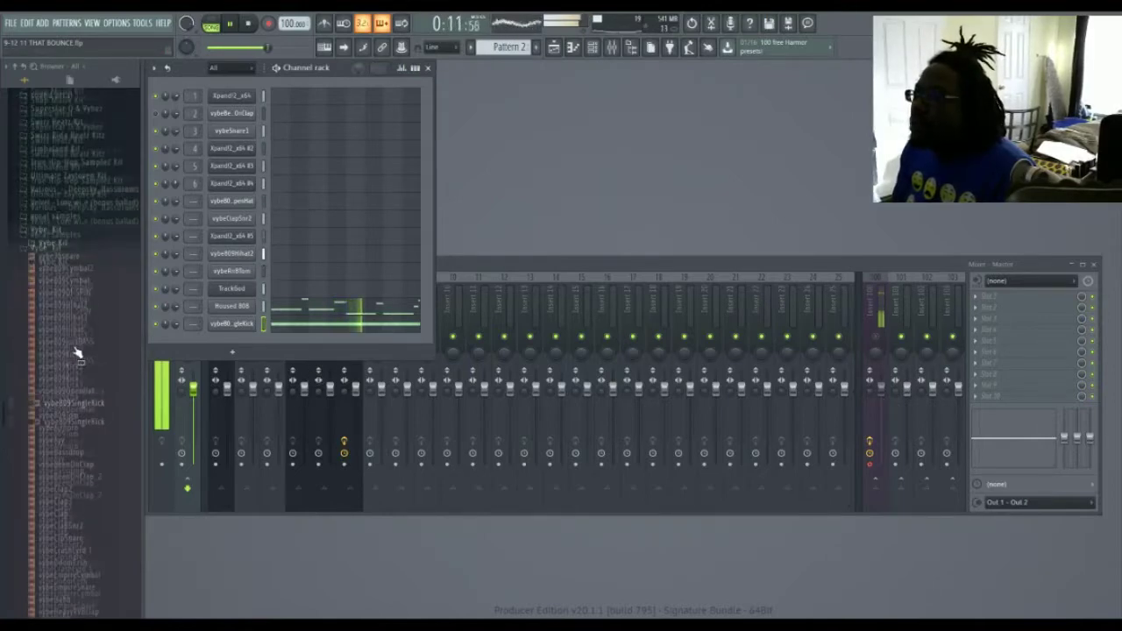
click(42, 287)
scroll(53, 342, up, 15)
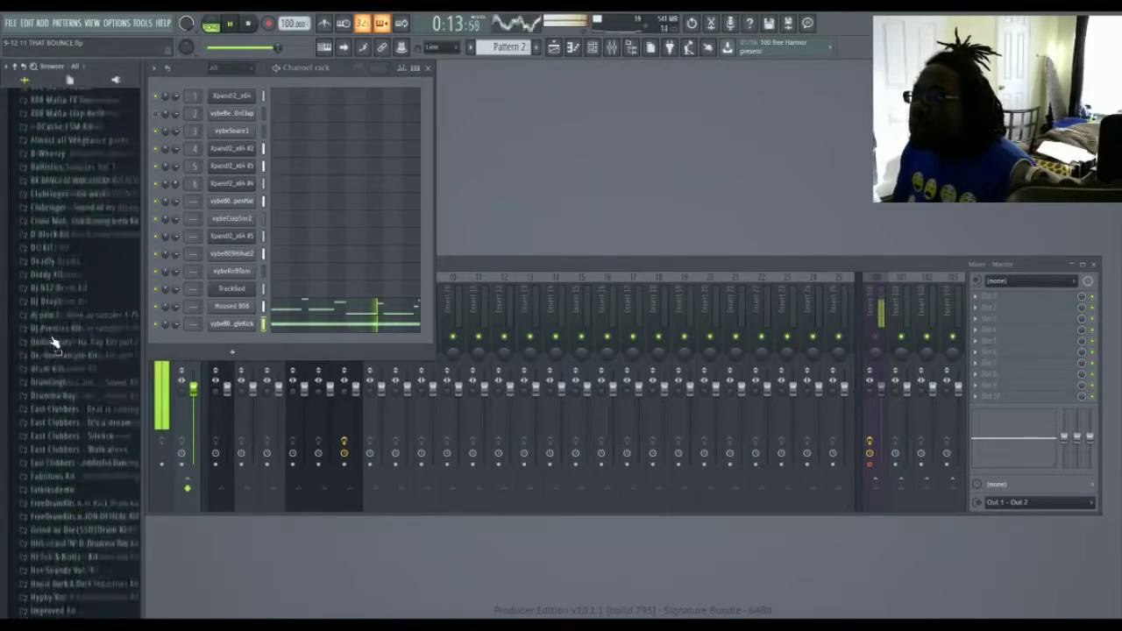
click(57, 352)
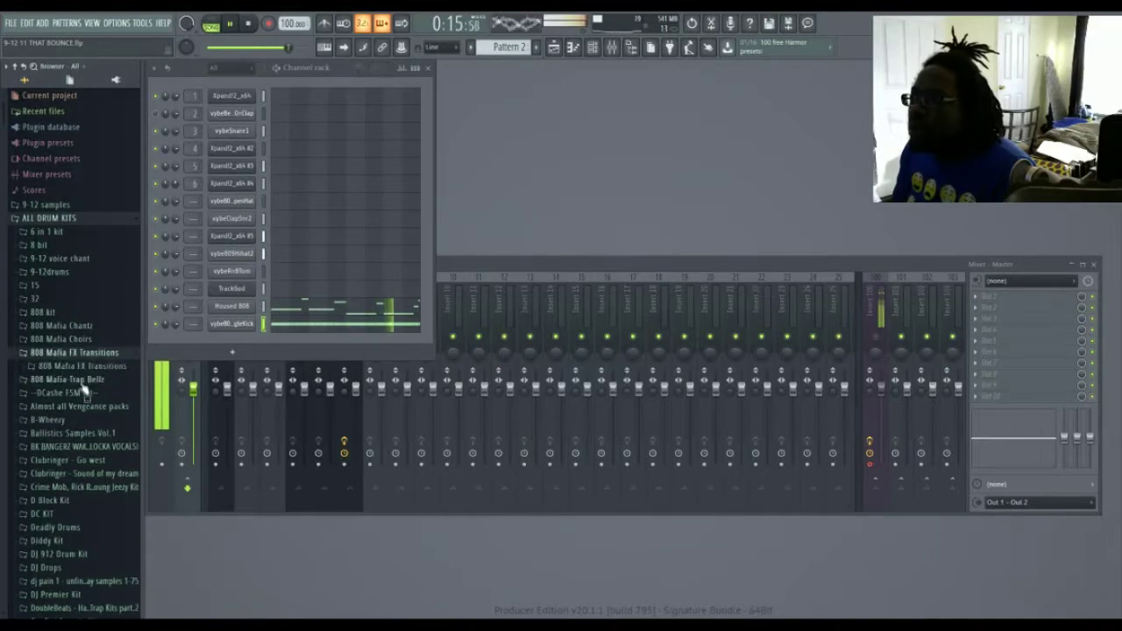
click(78, 368)
Step: Audition Waka TRAP TRANSITIONZ (5) and (6), add sample (6) as a new channel, and close its settings
click(73, 292)
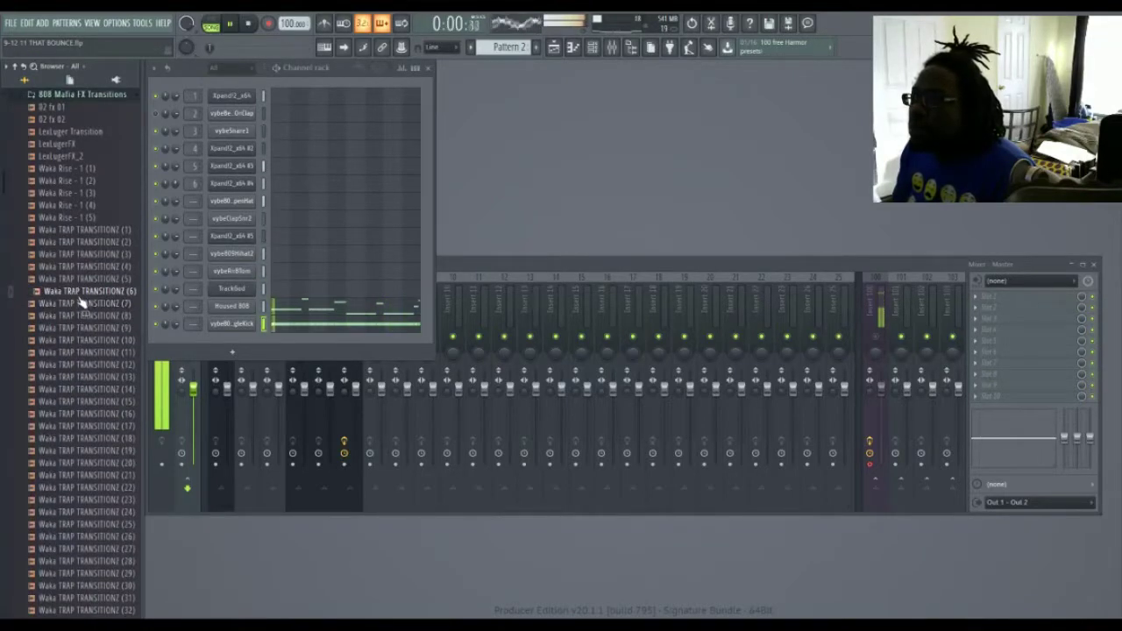
click(80, 281)
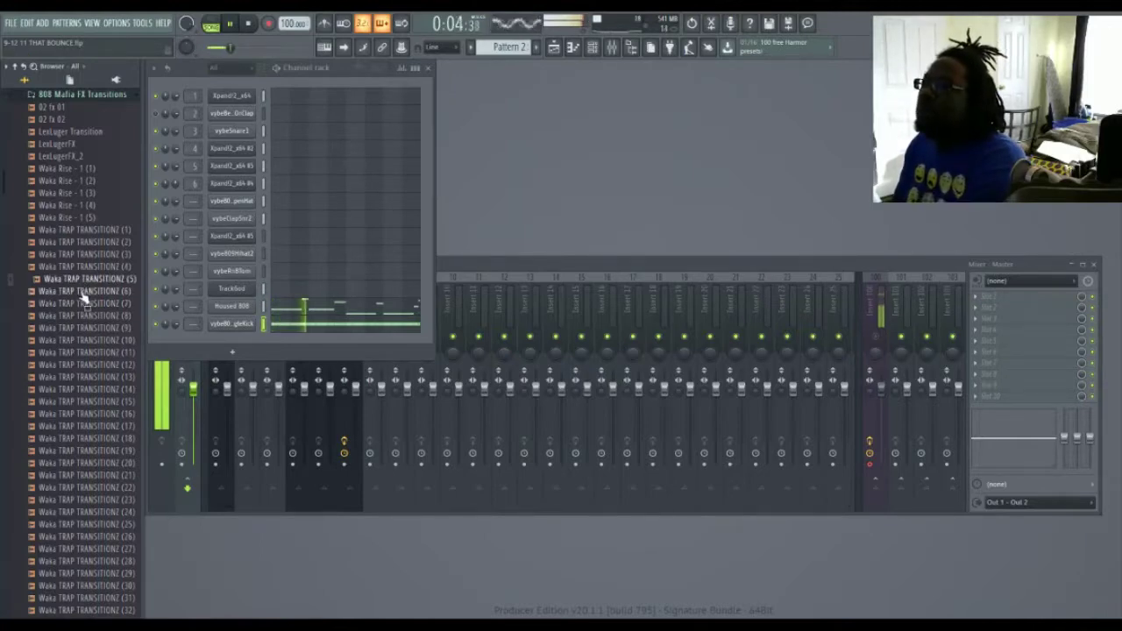
click(83, 292)
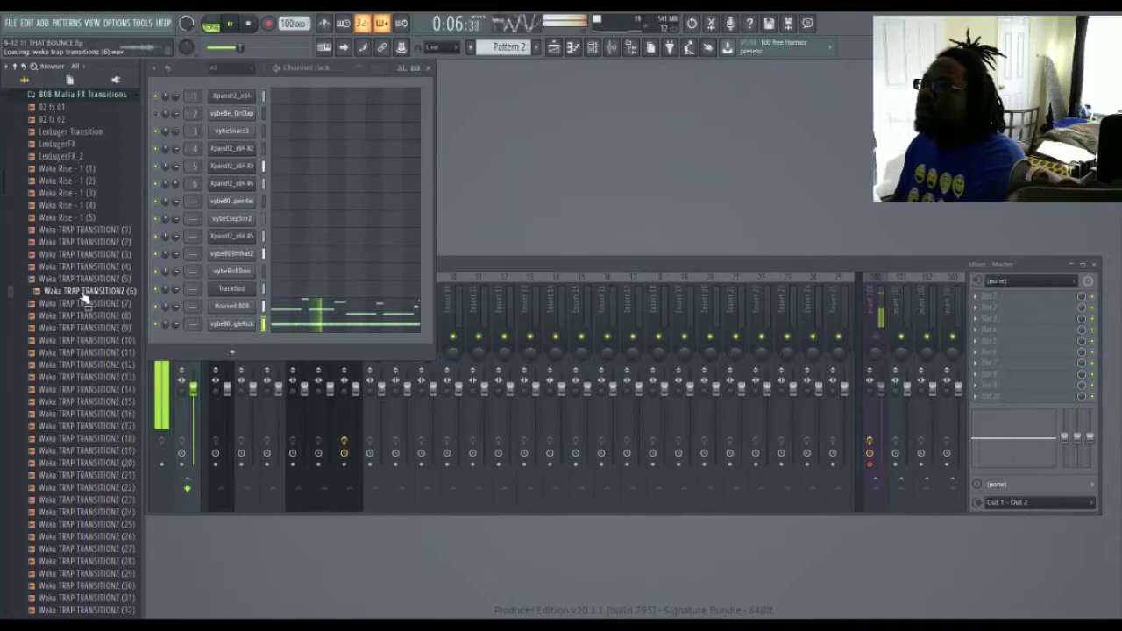
drag(85, 300, 186, 338)
click(246, 347)
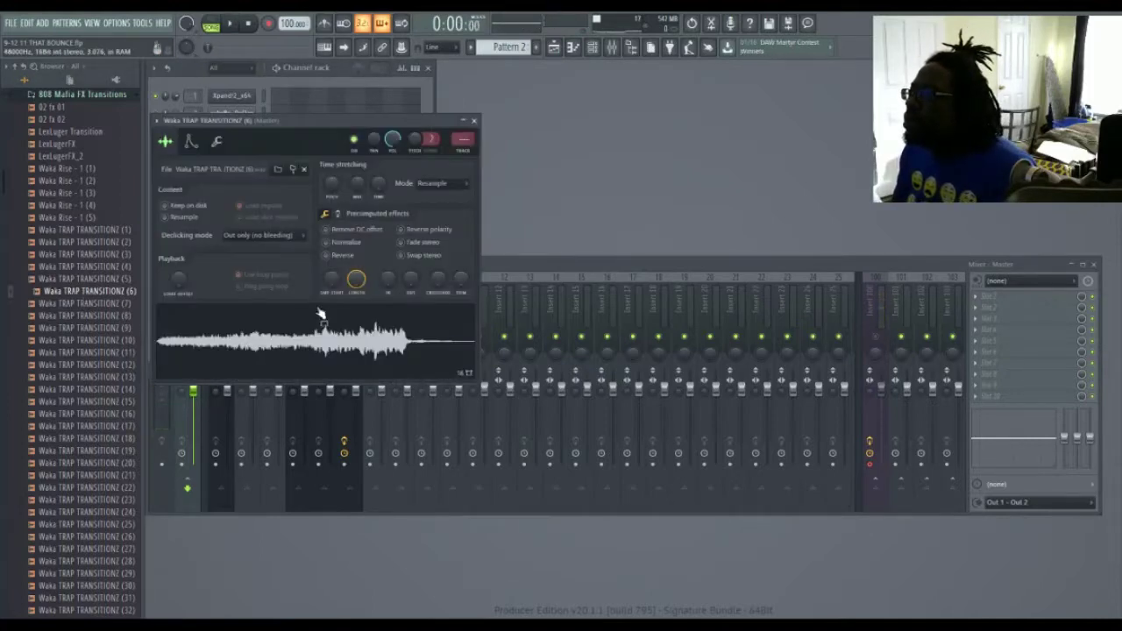
click(474, 120)
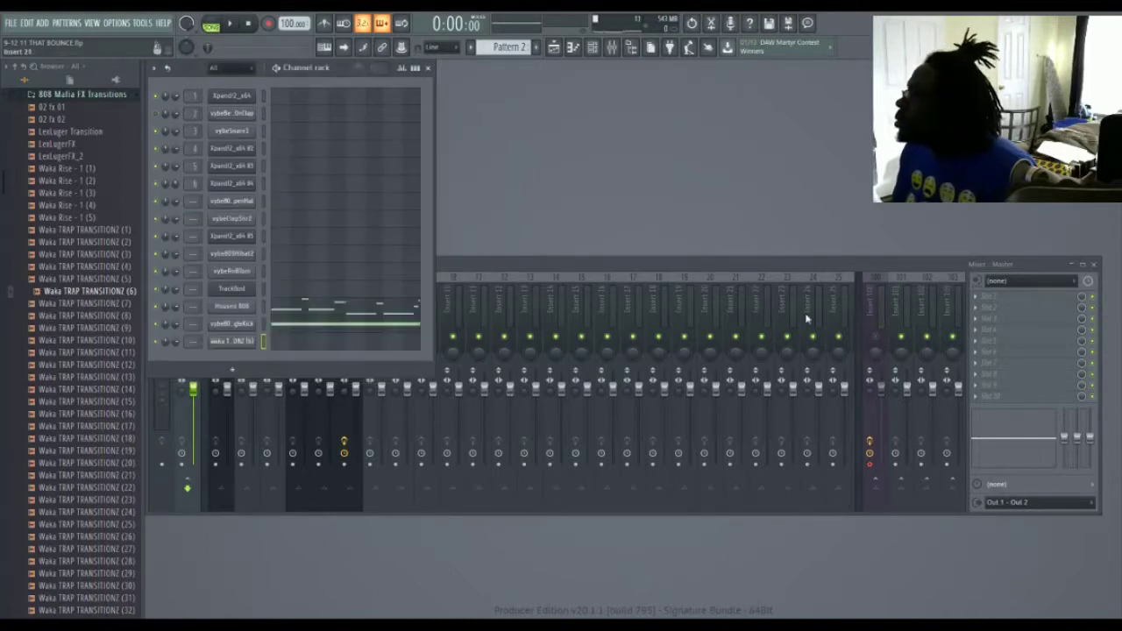
Step: Select all channels and route them to consecutive mixer tracks starting at track 1
double_click(262, 96)
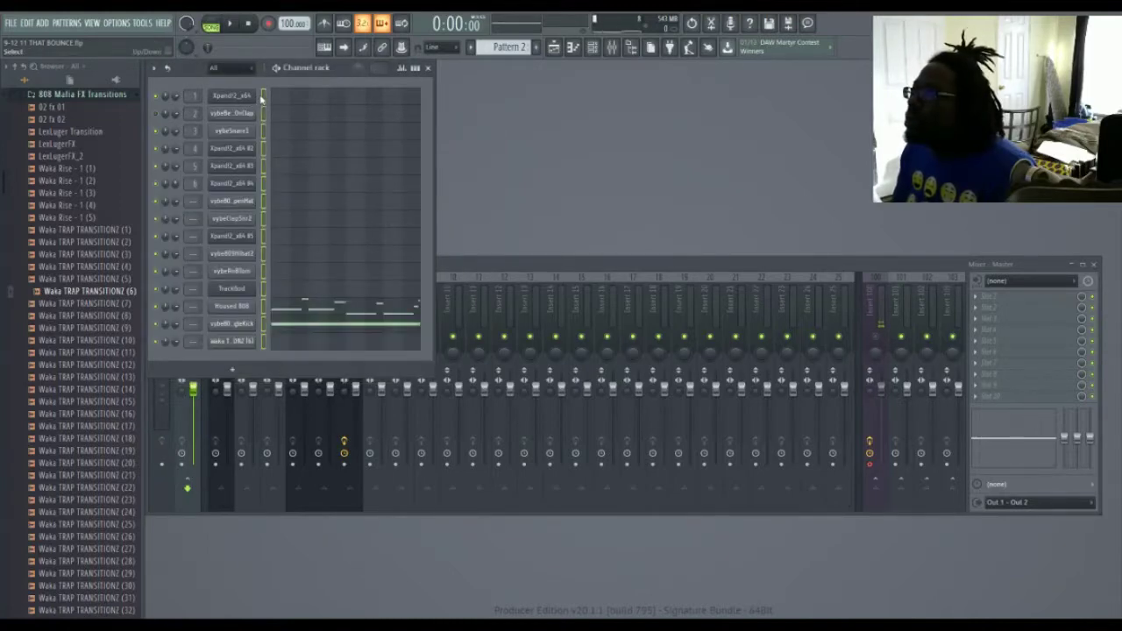
click(458, 269)
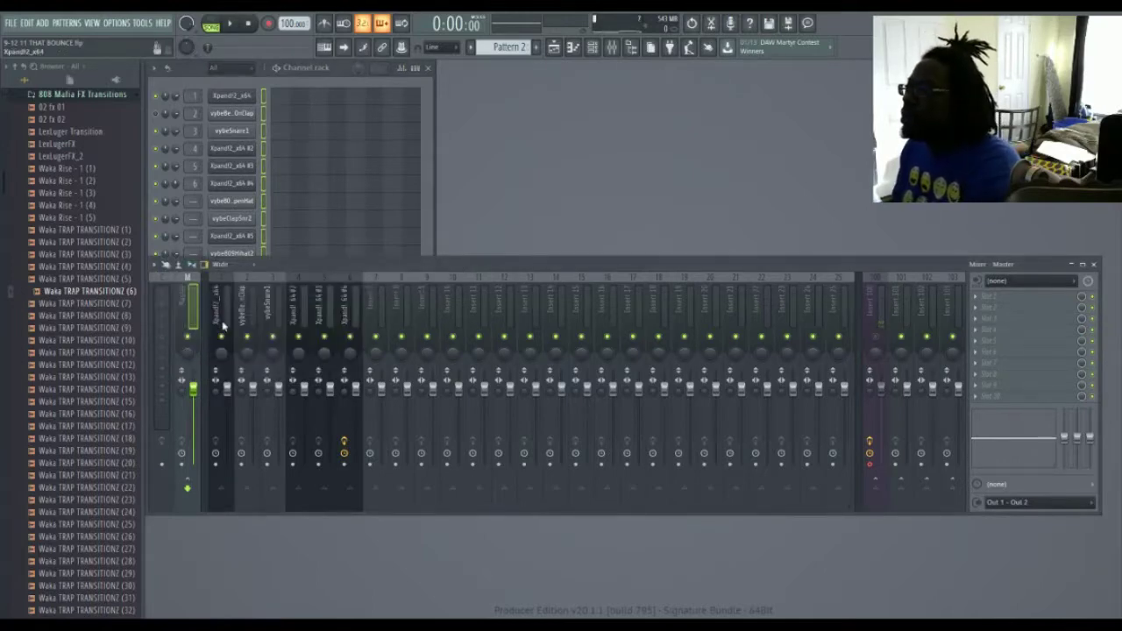
drag(224, 326, 427, 321)
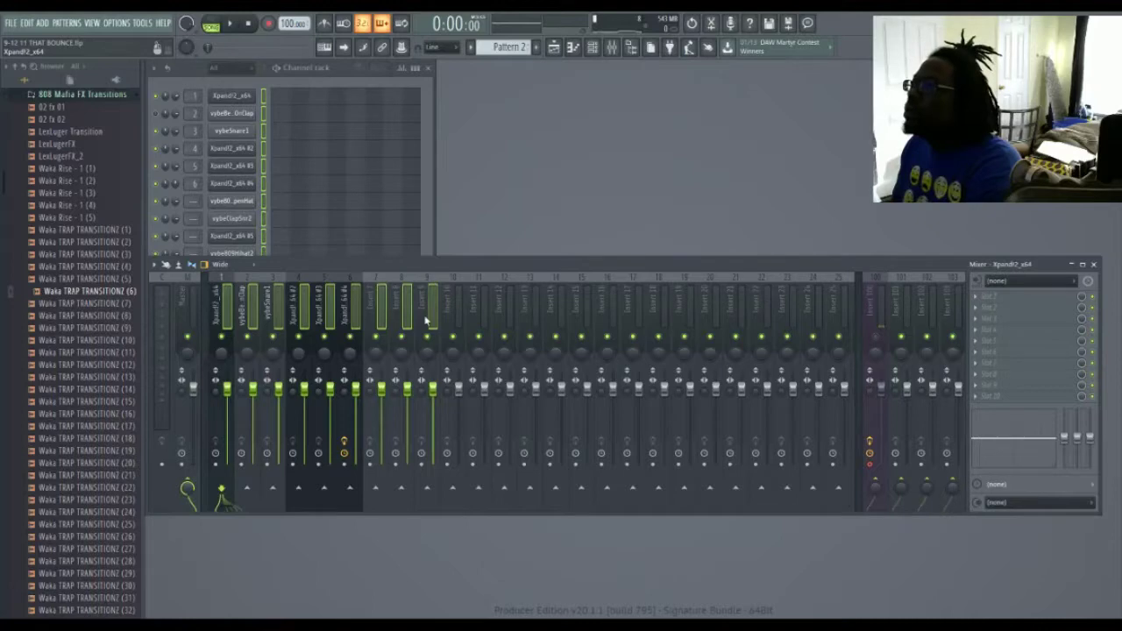
click(333, 85)
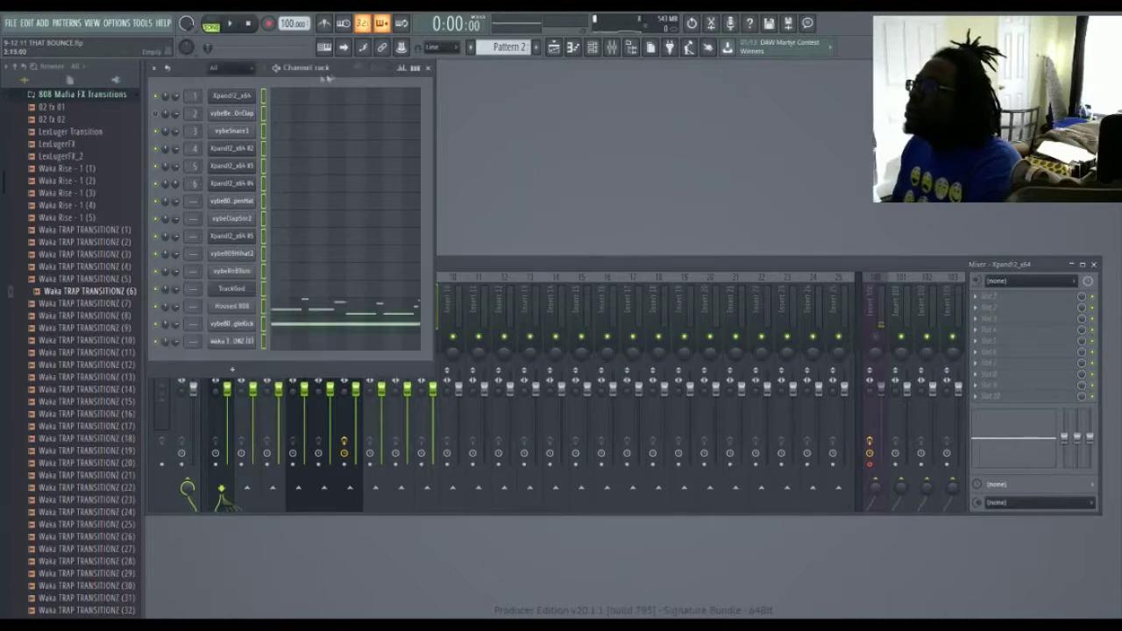
click(459, 273)
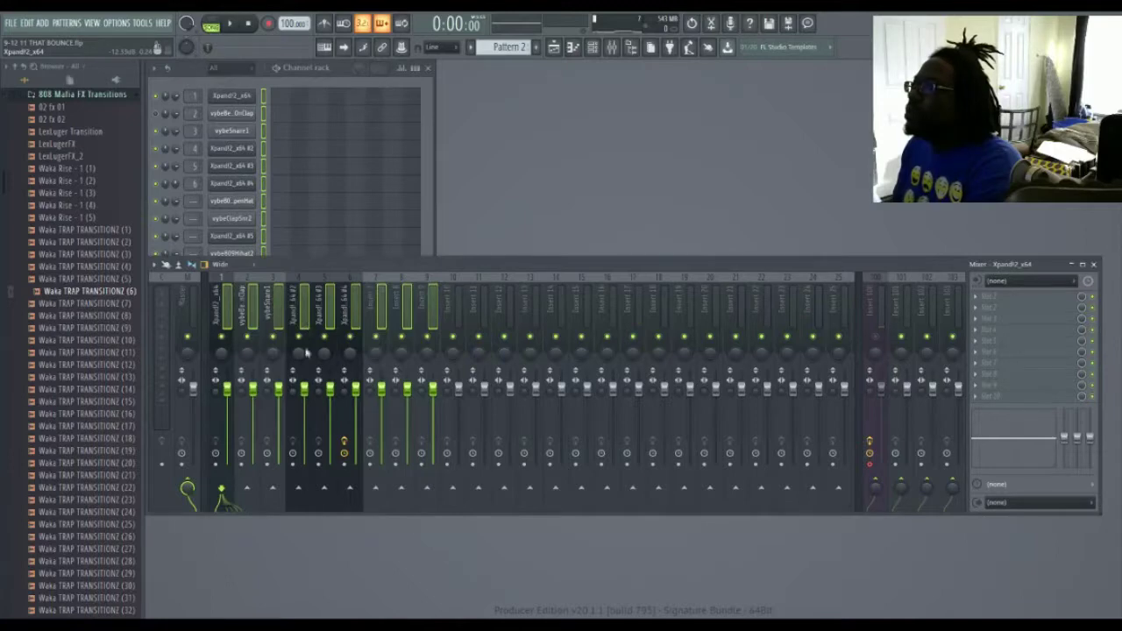
key(ctrl+shift+l)
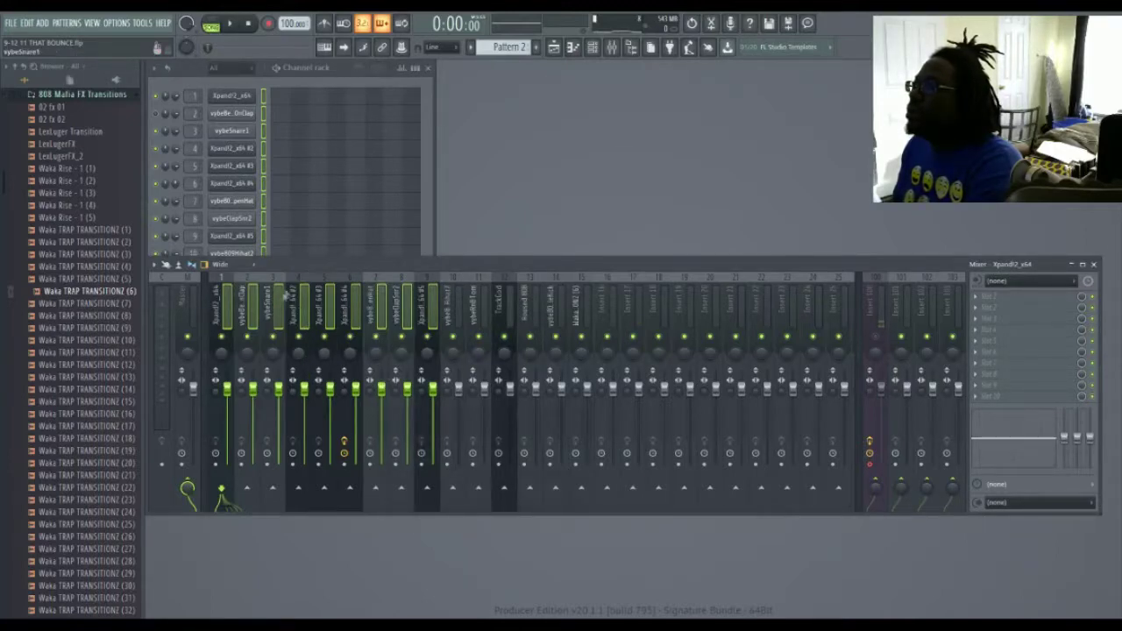
Step: Select mixer tracks 1 to 15 and pull their volume faders all the way down together
click(462, 315)
click(226, 303)
drag(223, 302, 586, 308)
drag(587, 384, 581, 488)
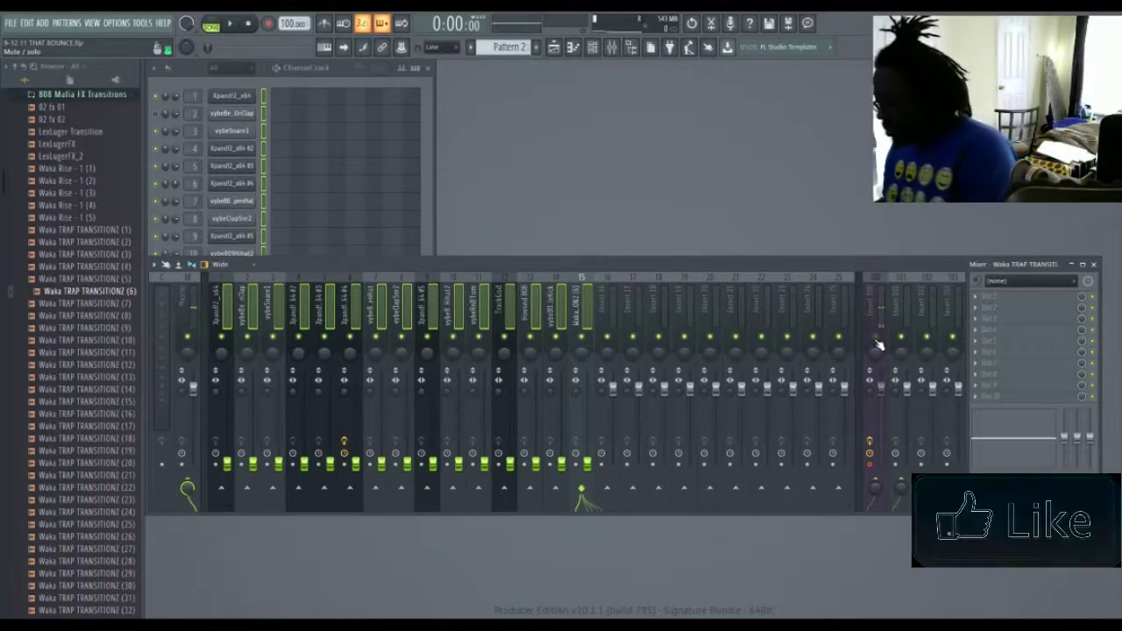
Step: Play the pattern, clear the group track selection, and raise the first Xpand!2_x64 track's fader to slightly below its default level
click(231, 26)
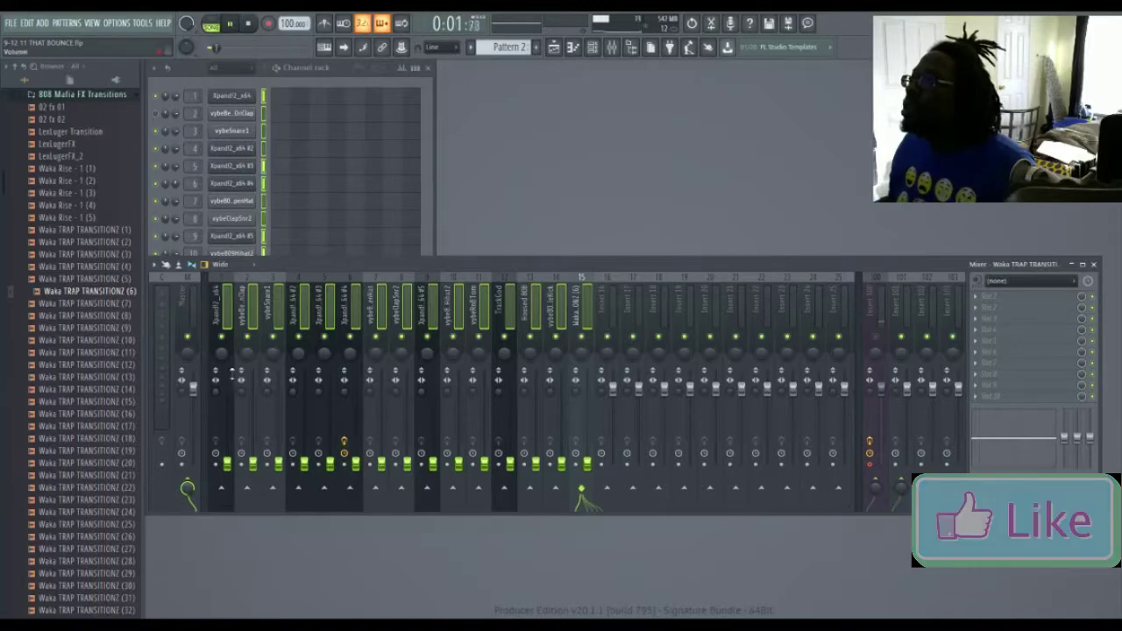
click(614, 309)
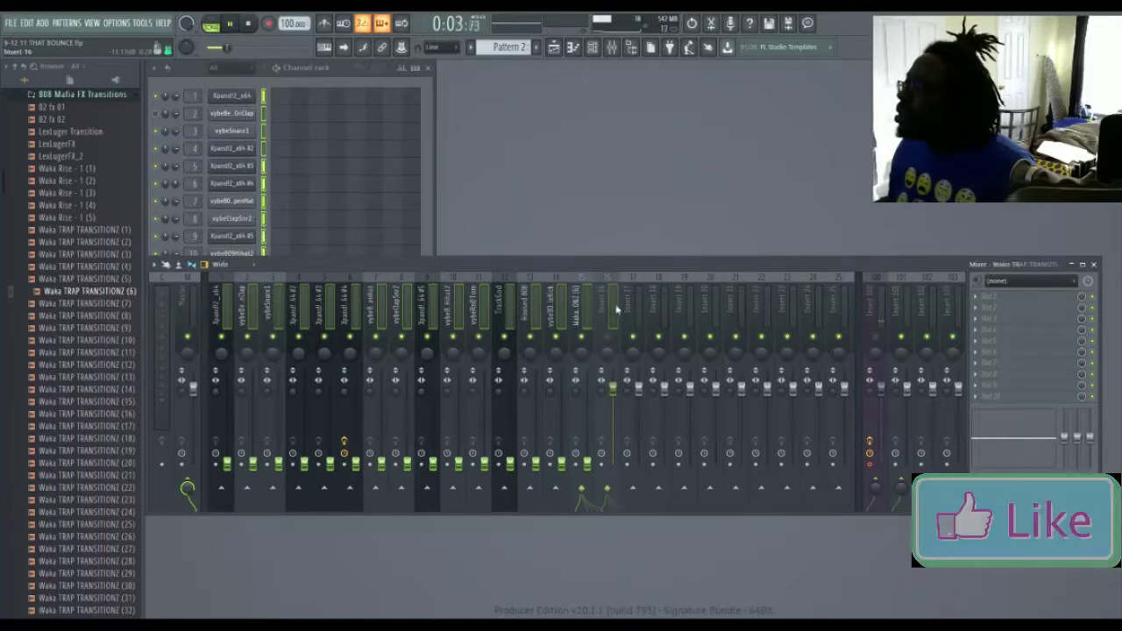
drag(227, 462, 232, 404)
drag(226, 362, 226, 390)
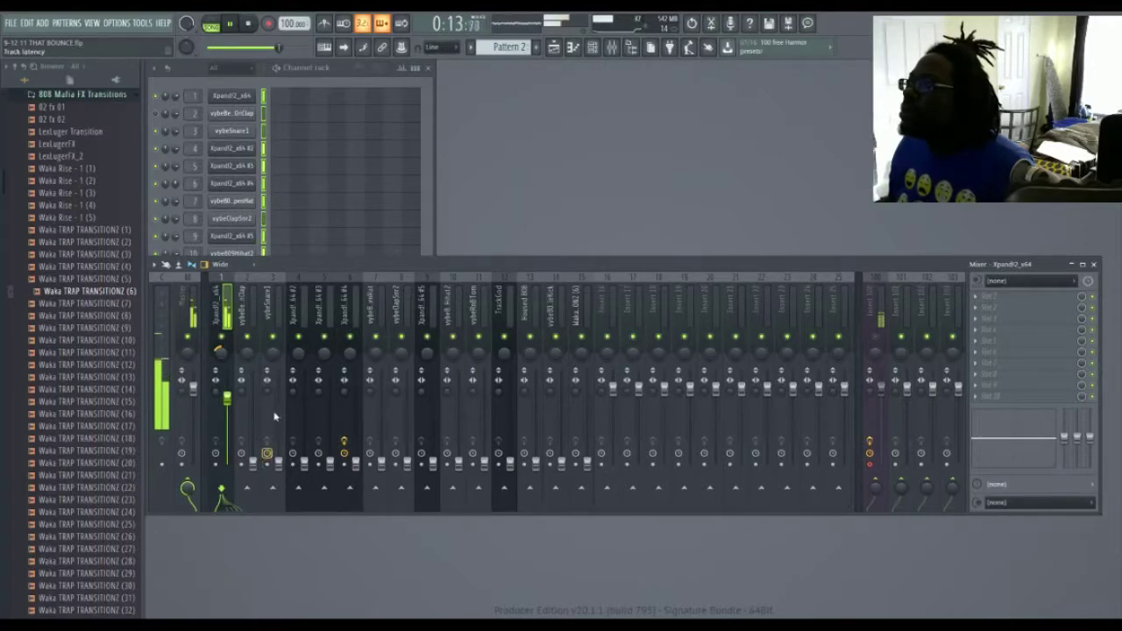
Step: Raise the vybeSnare1 track's volume and load Soundgoodizer in its first effect slot
click(273, 457)
drag(279, 459, 279, 418)
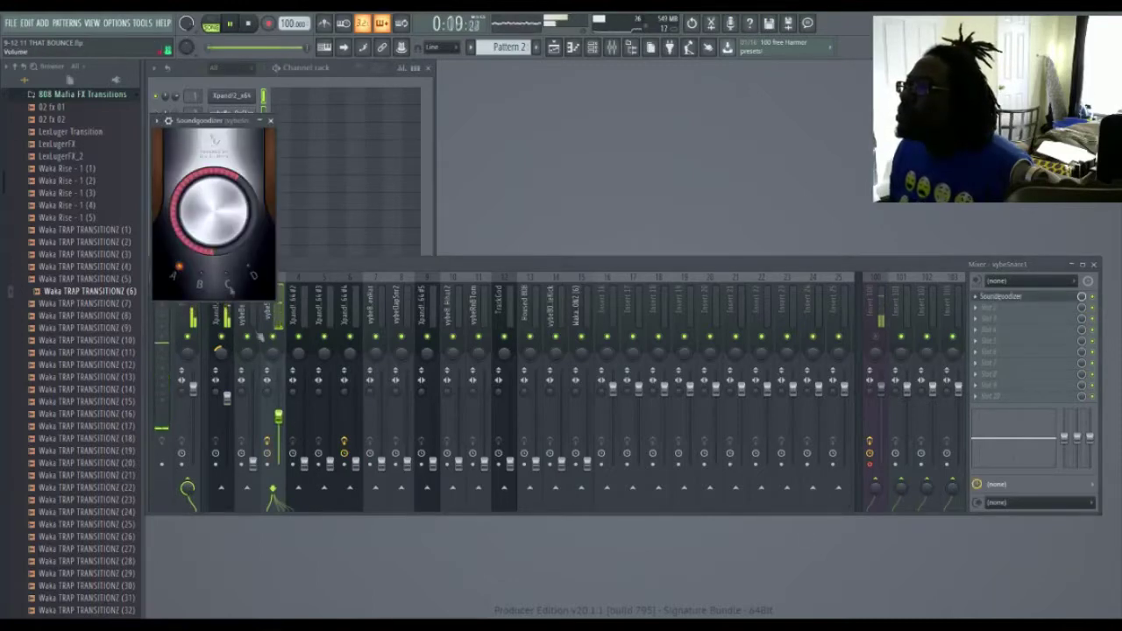
click(270, 121)
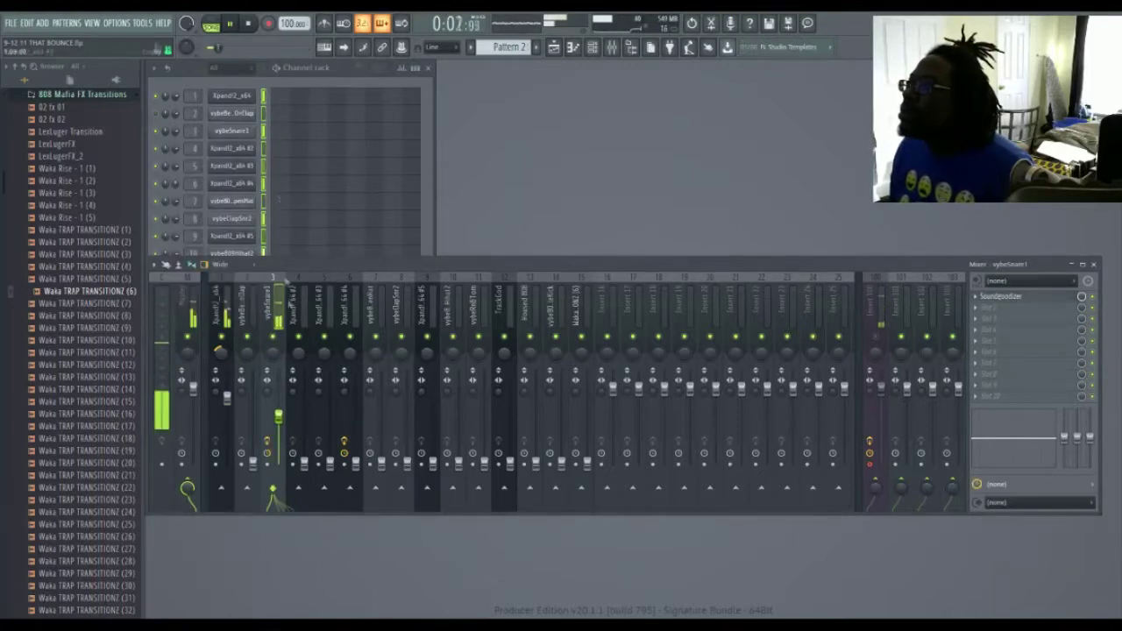
drag(280, 422, 280, 403)
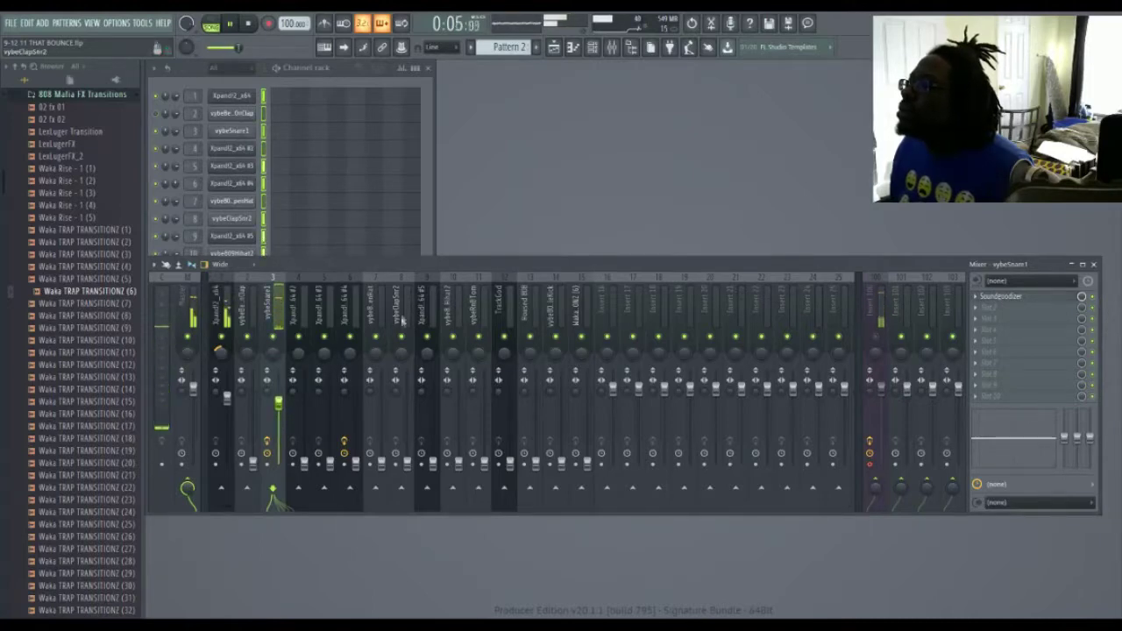
Step: Raise the vybeClapSnr2 track's volume and load Soundgoodizer in its first effect slot
click(408, 464)
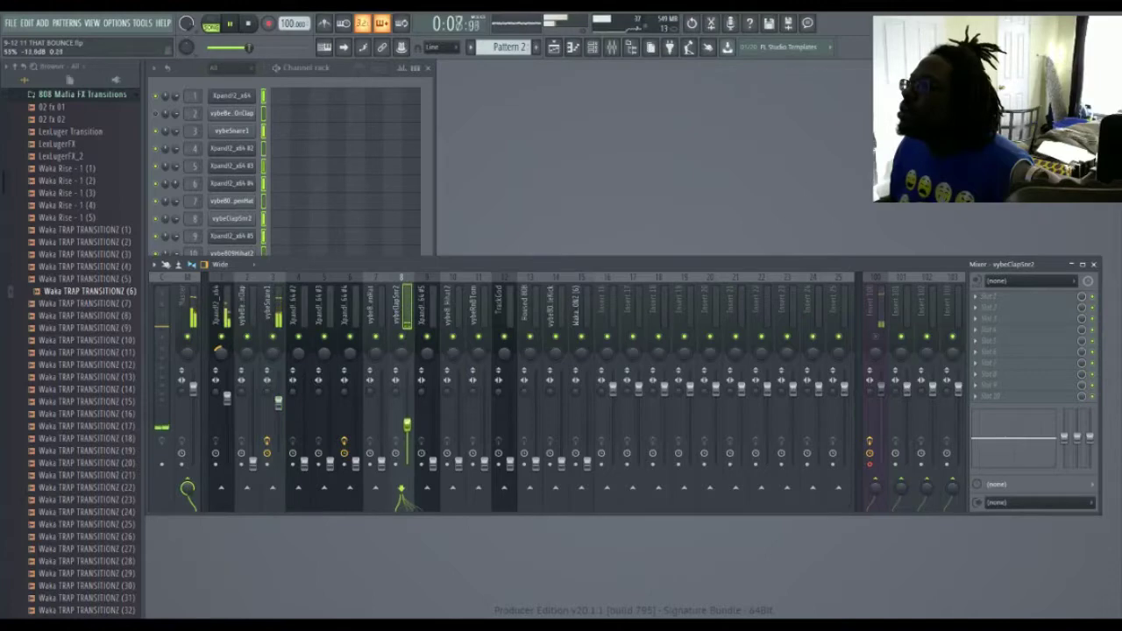
drag(407, 405, 408, 396)
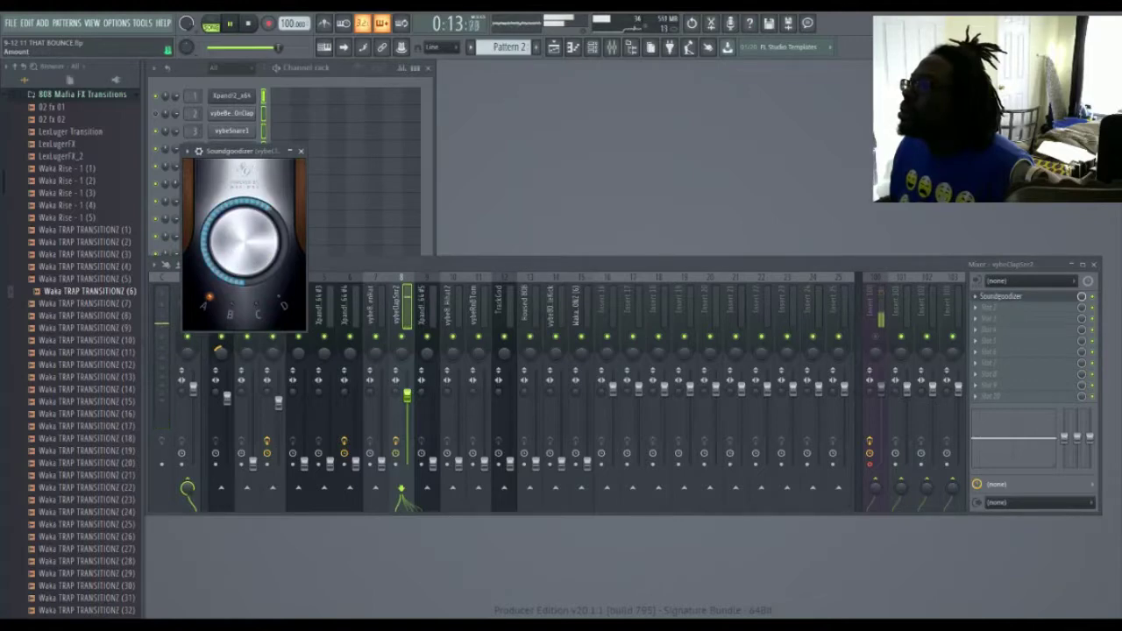
click(301, 151)
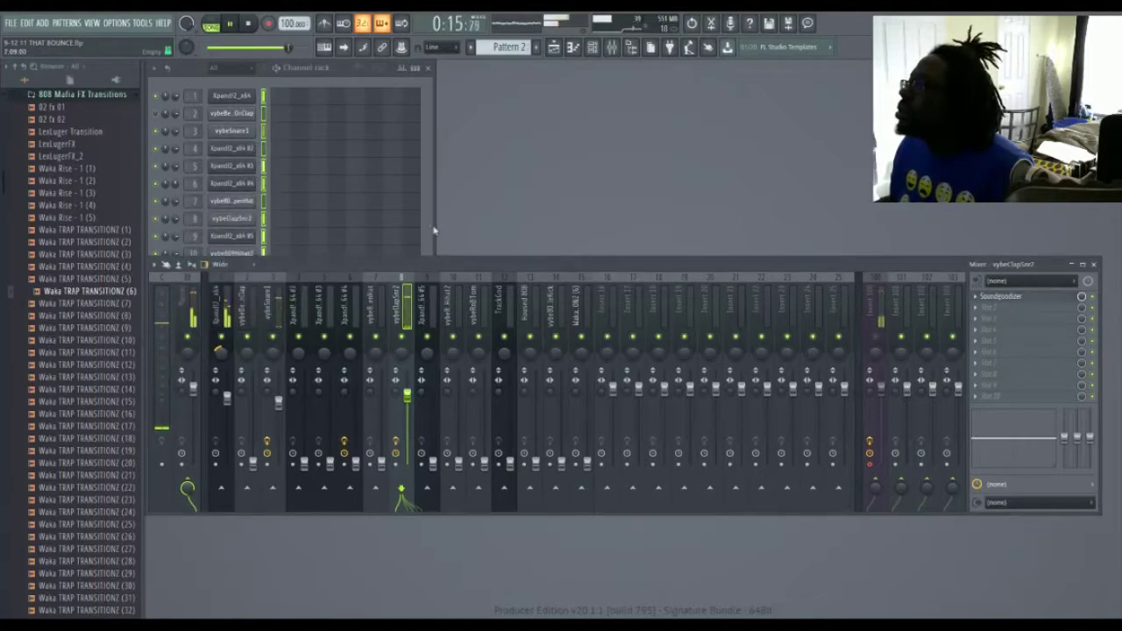
Step: Move the mixer window down so that the whole channel rack is uncovered
click(431, 231)
click(496, 281)
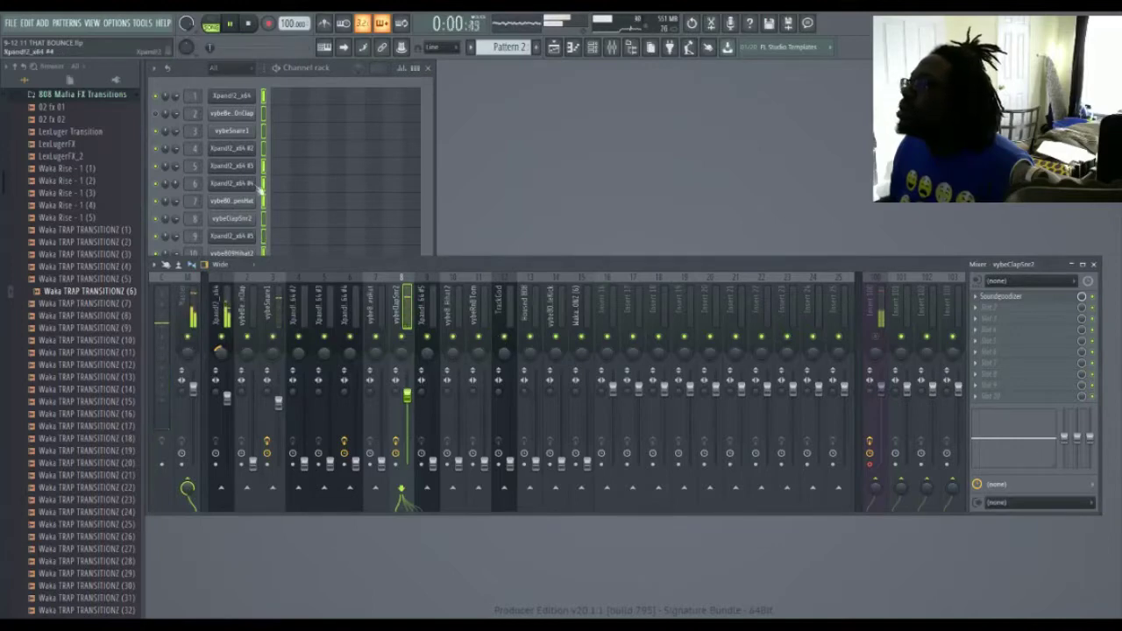
drag(306, 267, 300, 359)
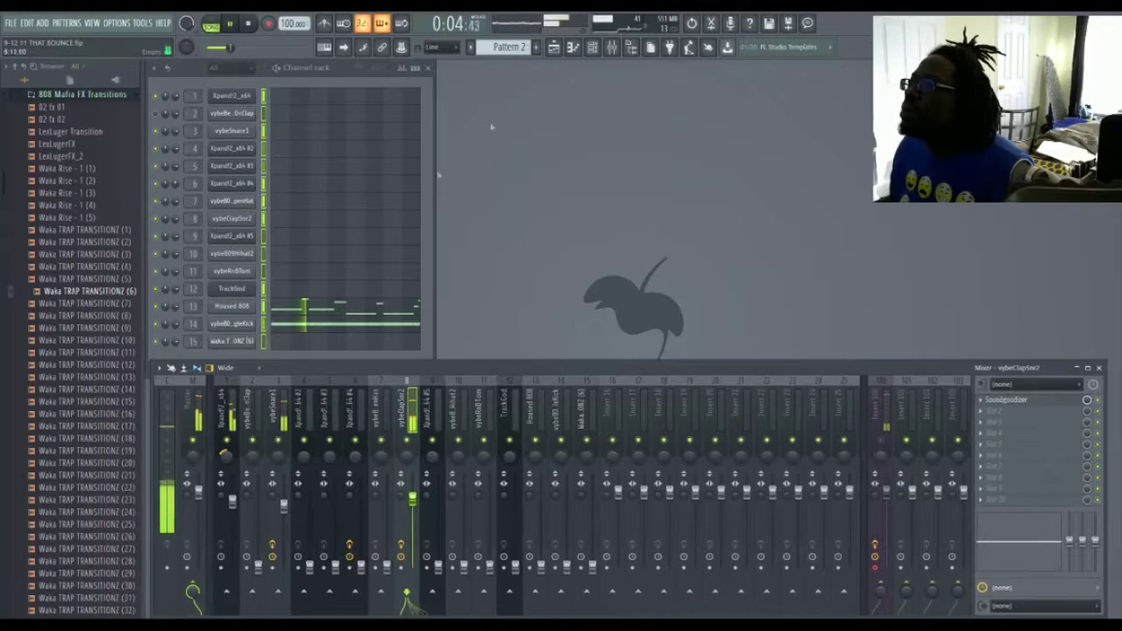
Step: Hide the browser panel and move the mixer window up so all of its fader controls are in view
click(561, 51)
click(555, 49)
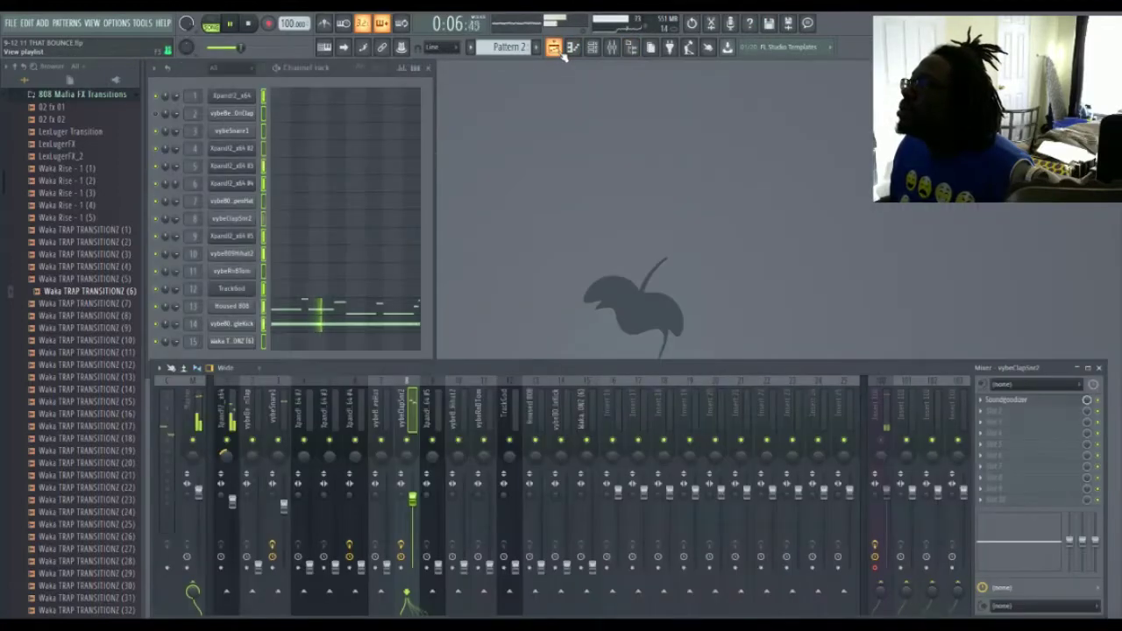
click(628, 48)
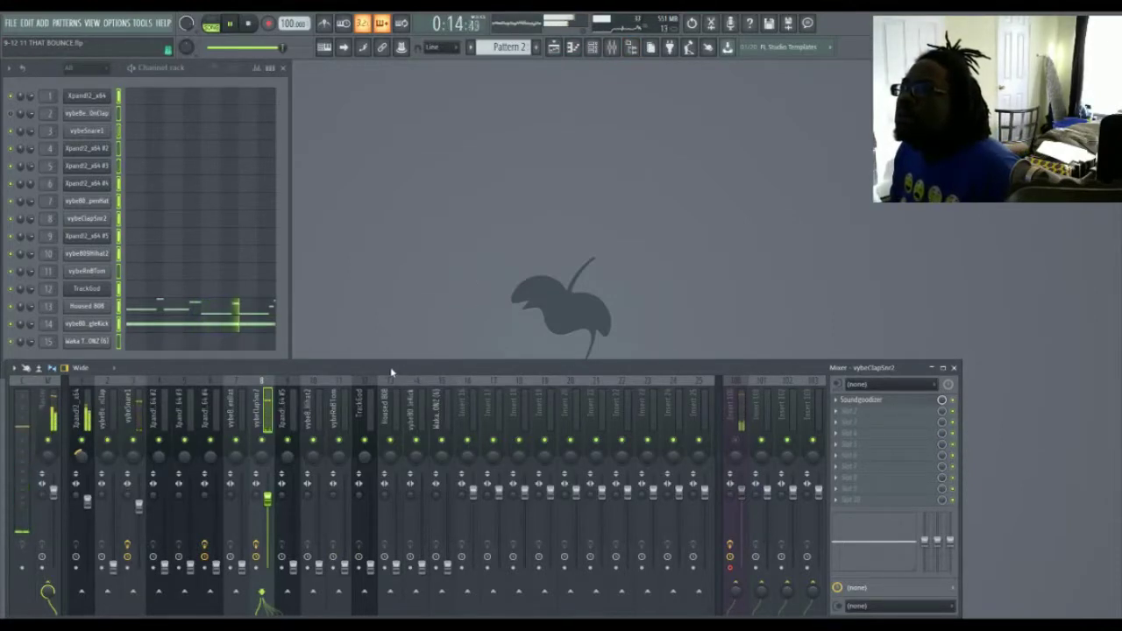
drag(390, 366, 400, 326)
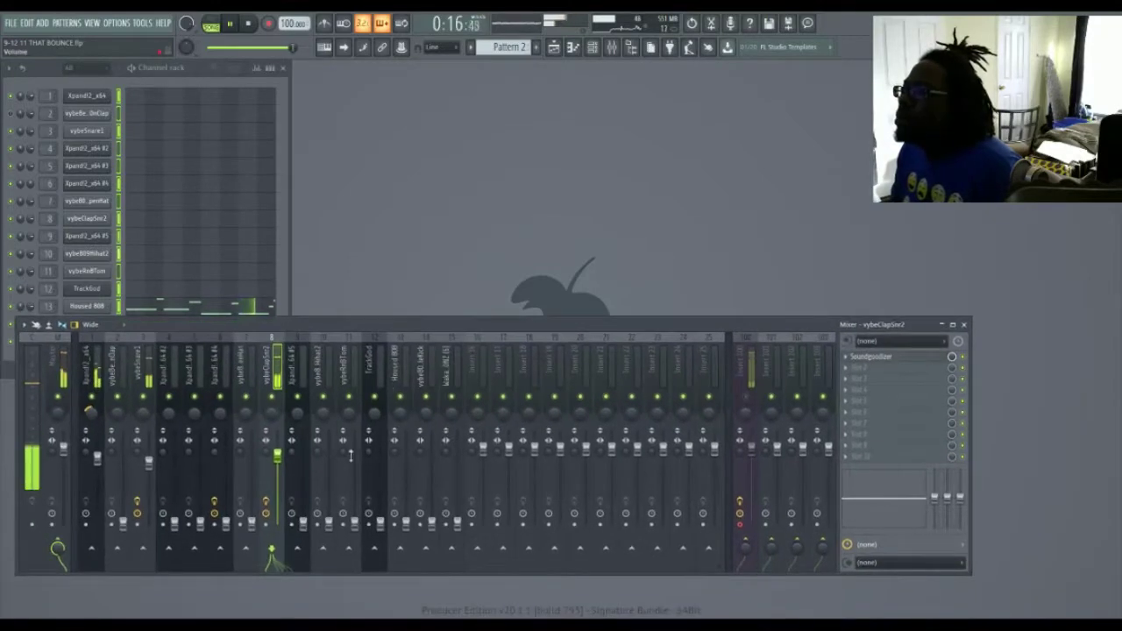
Step: Turn on Normalize for the vybeClapSnr2 sample, look over its time settings and close the channel window
click(98, 221)
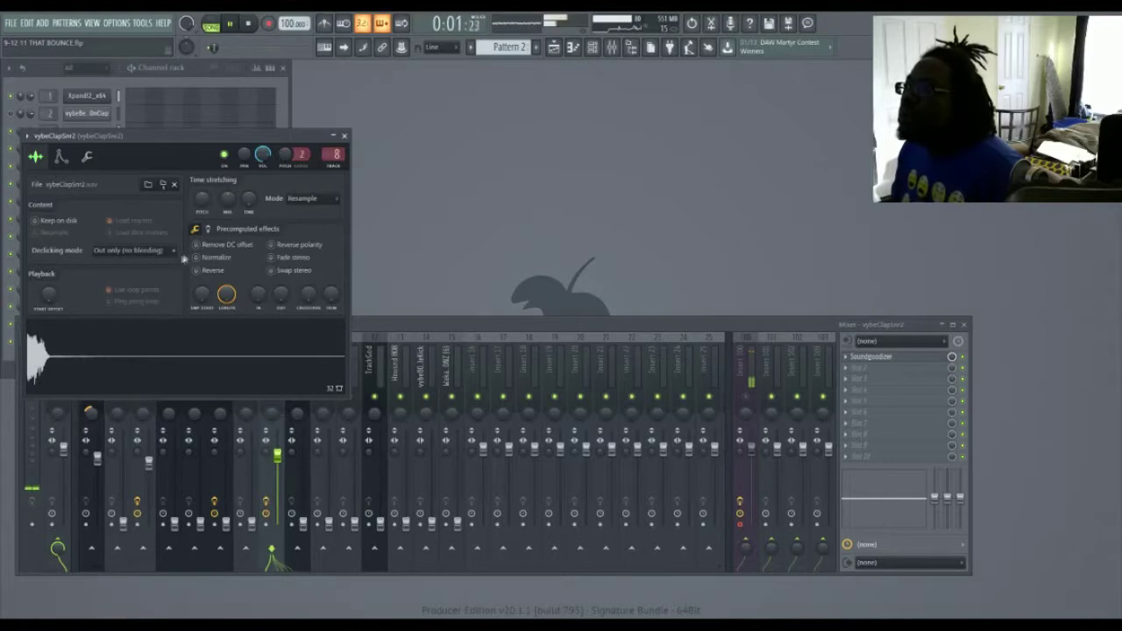
click(196, 257)
click(87, 156)
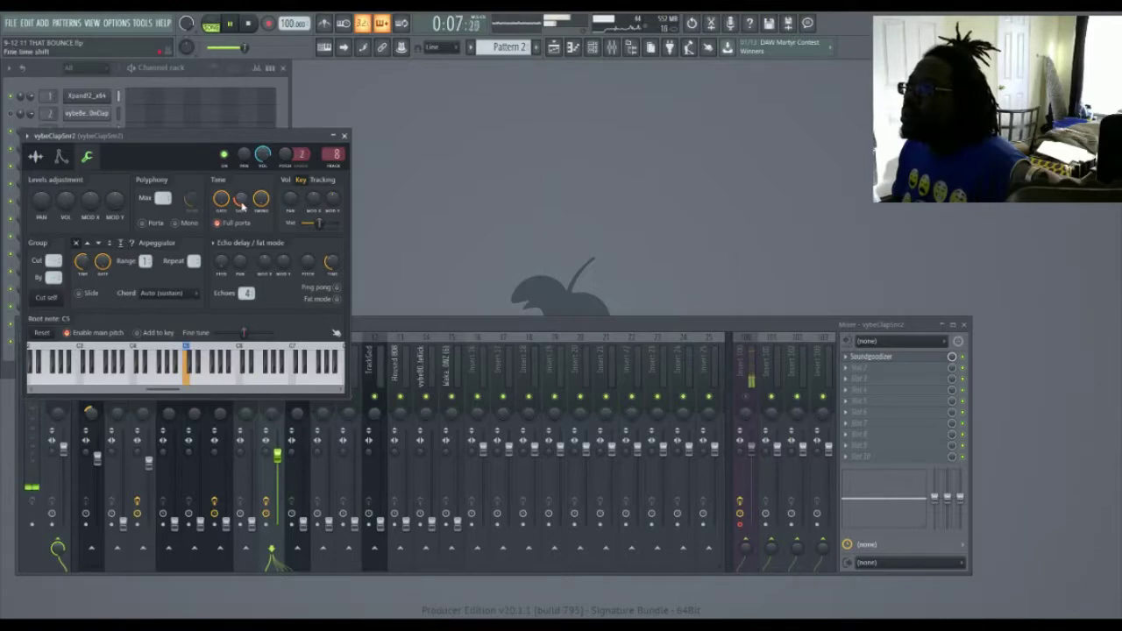
click(343, 137)
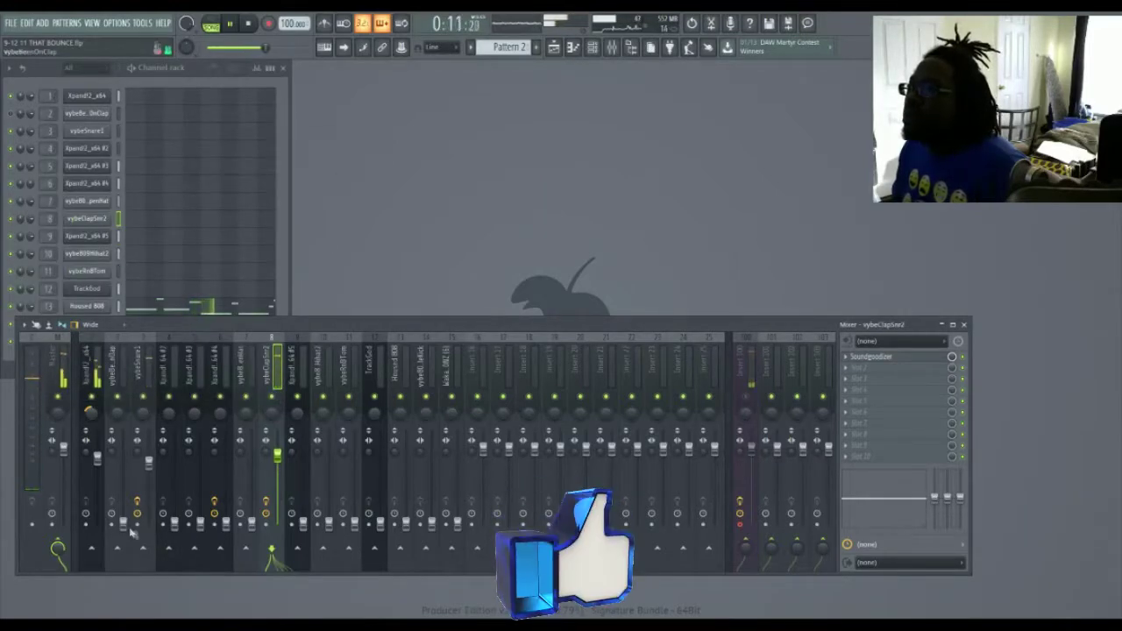
Step: Raise the Xpand!2_x64 #2 track's fader, pan it to the right and load Fruity Reeverb 2 in its first effect slot
click(181, 532)
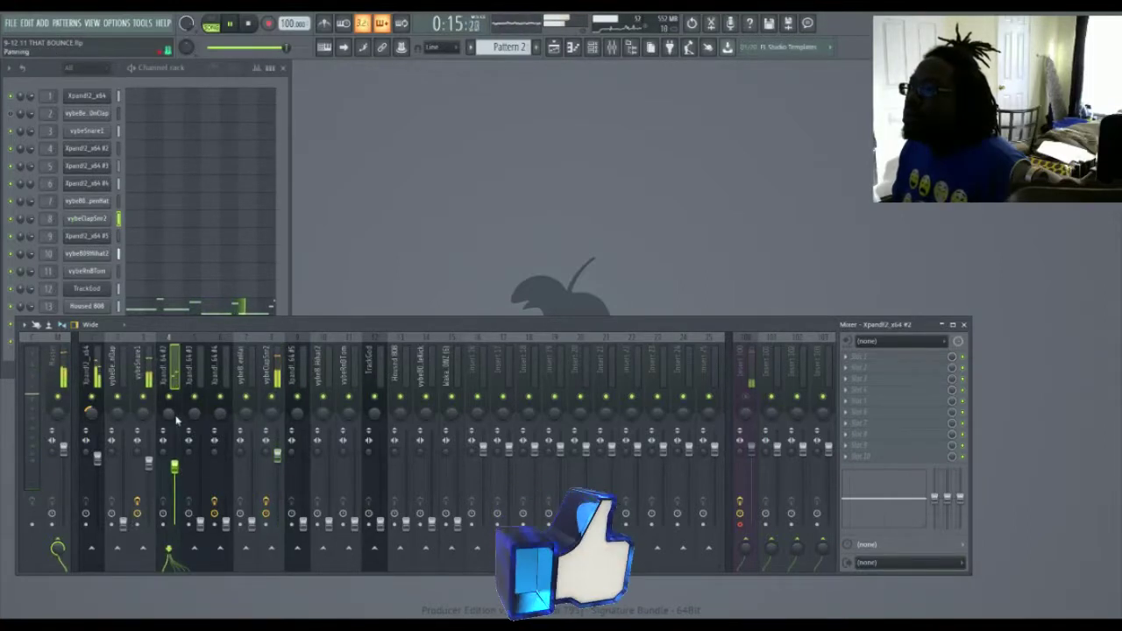
click(713, 383)
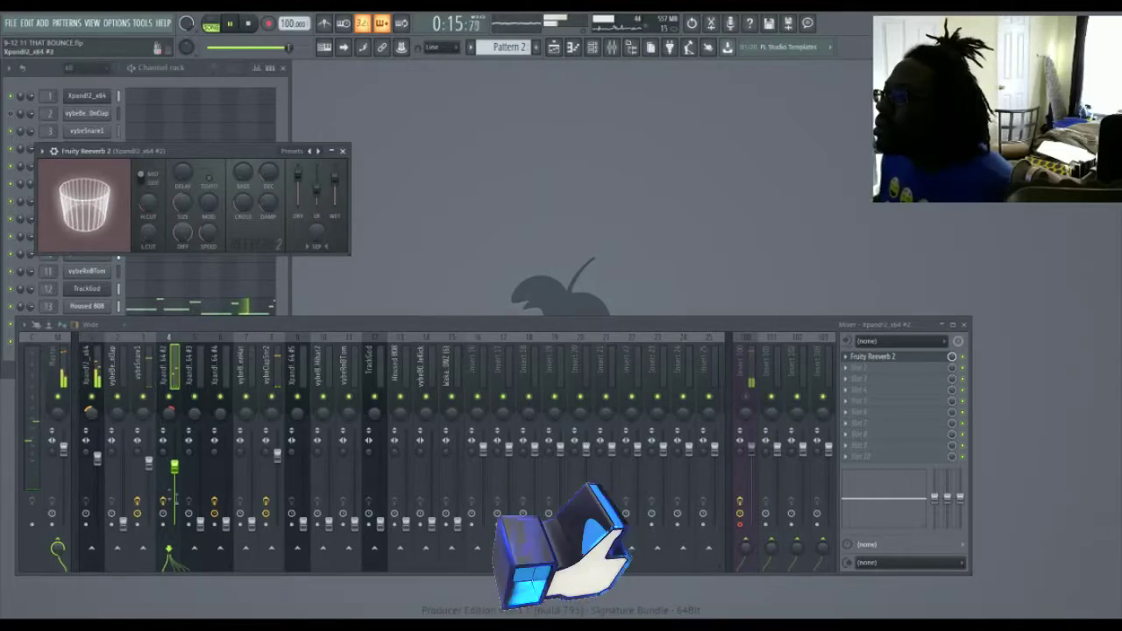
Step: Raise the Xpand!2_x64 #3 track's fader, pan it 38% left and close the open reverb window
drag(202, 524, 200, 458)
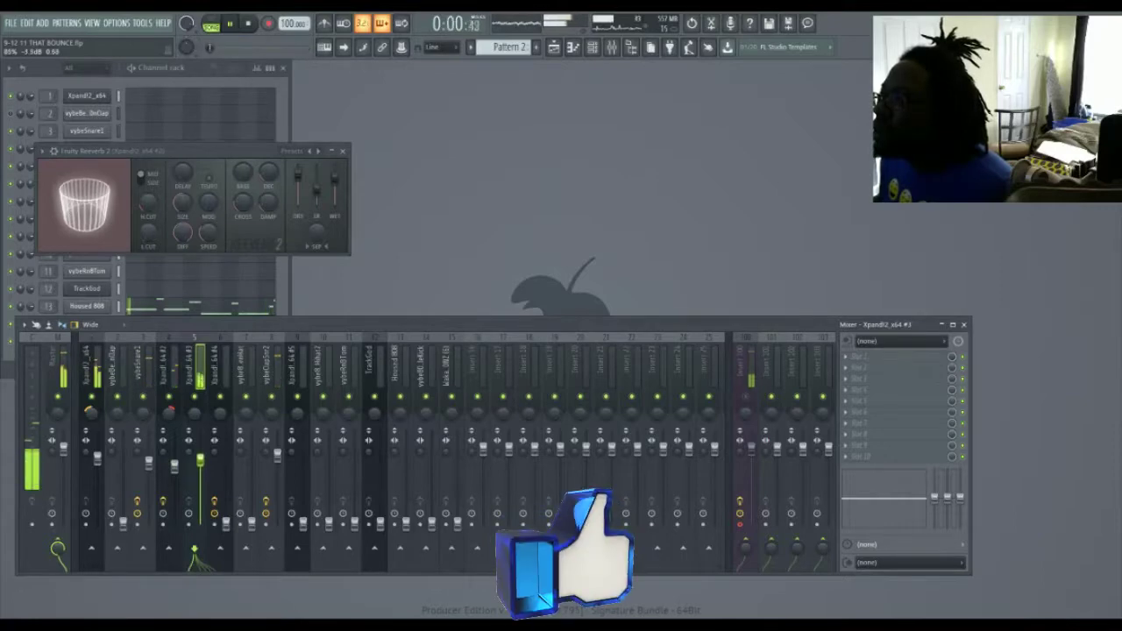
drag(194, 414, 194, 437)
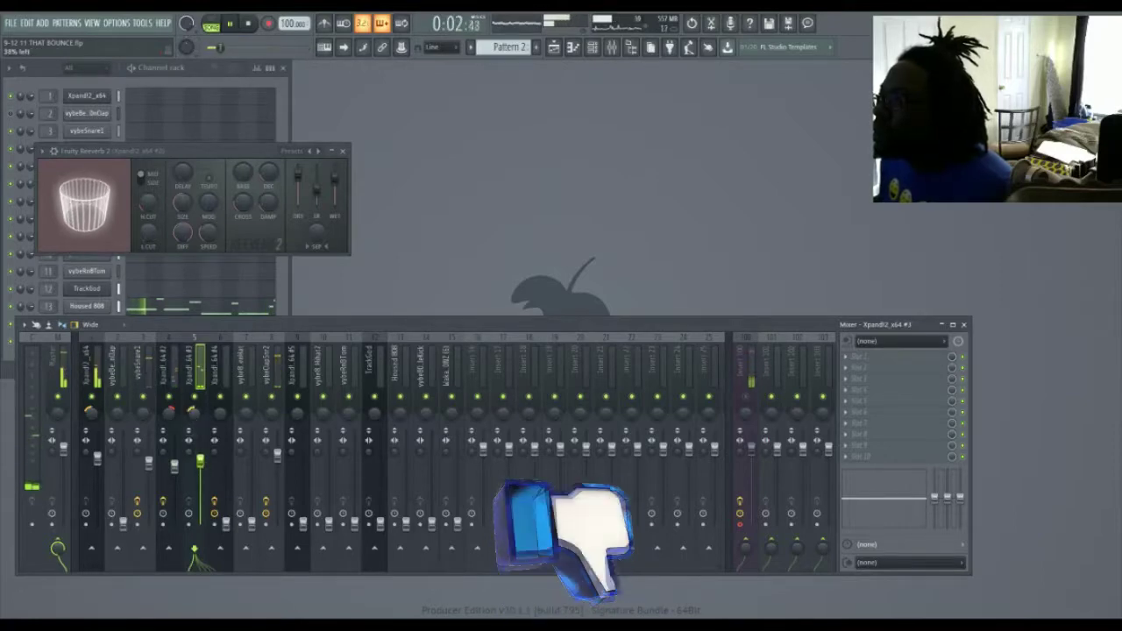
click(351, 160)
Step: Load Fruity Reeverb 2 in the Xpand!2_x64 #3 track's first effect slot, raise its wet level and adjust its decay time
click(191, 377)
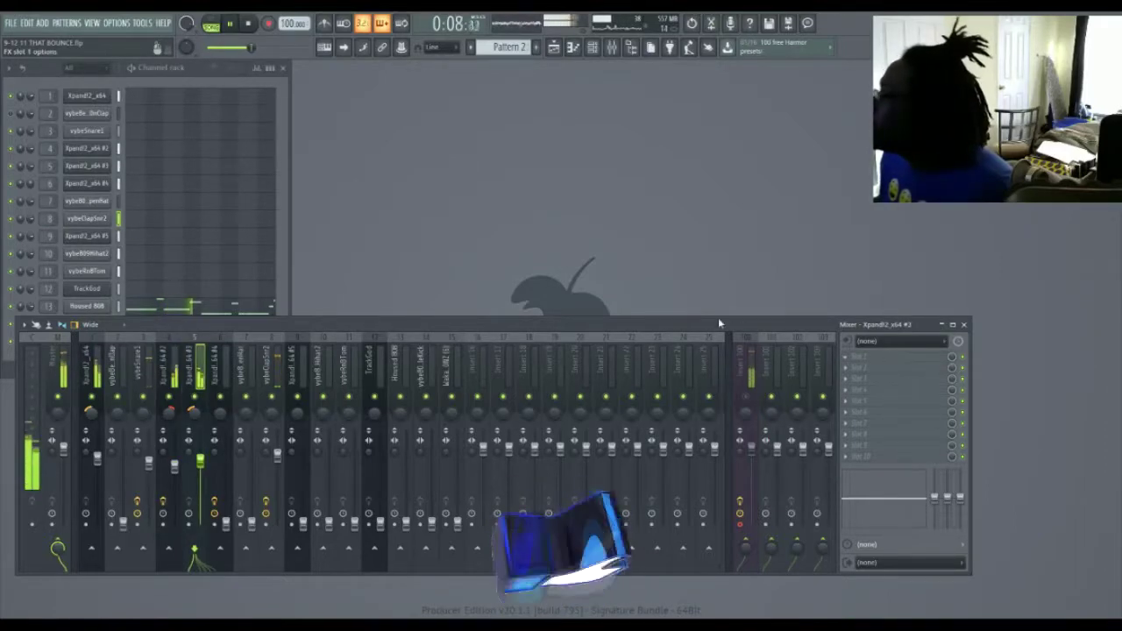
click(703, 372)
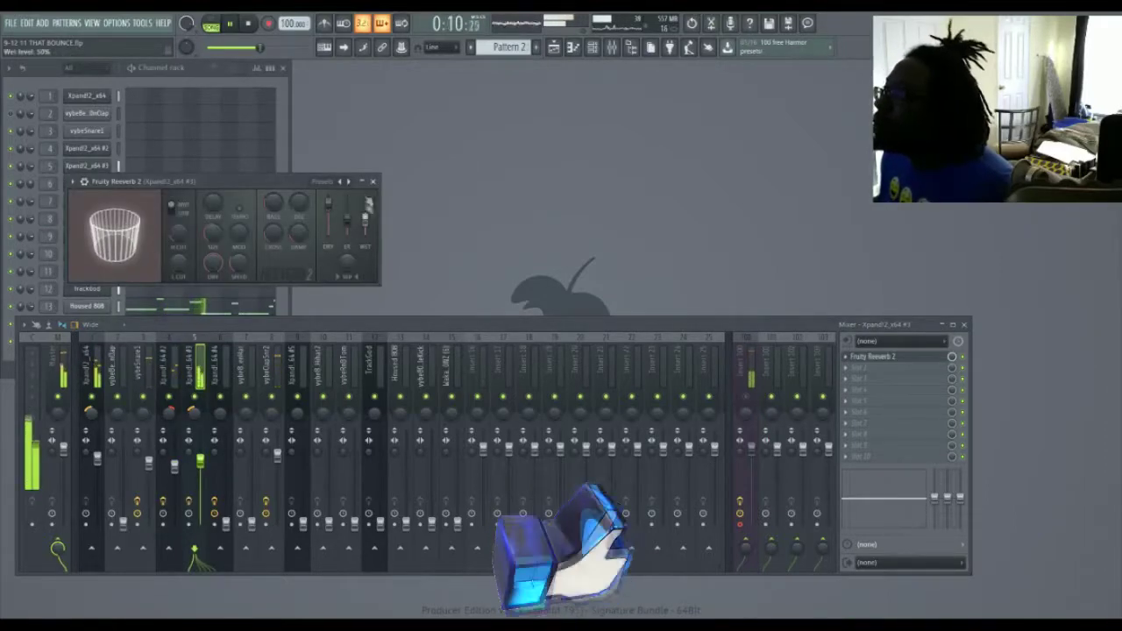
drag(365, 213, 365, 211)
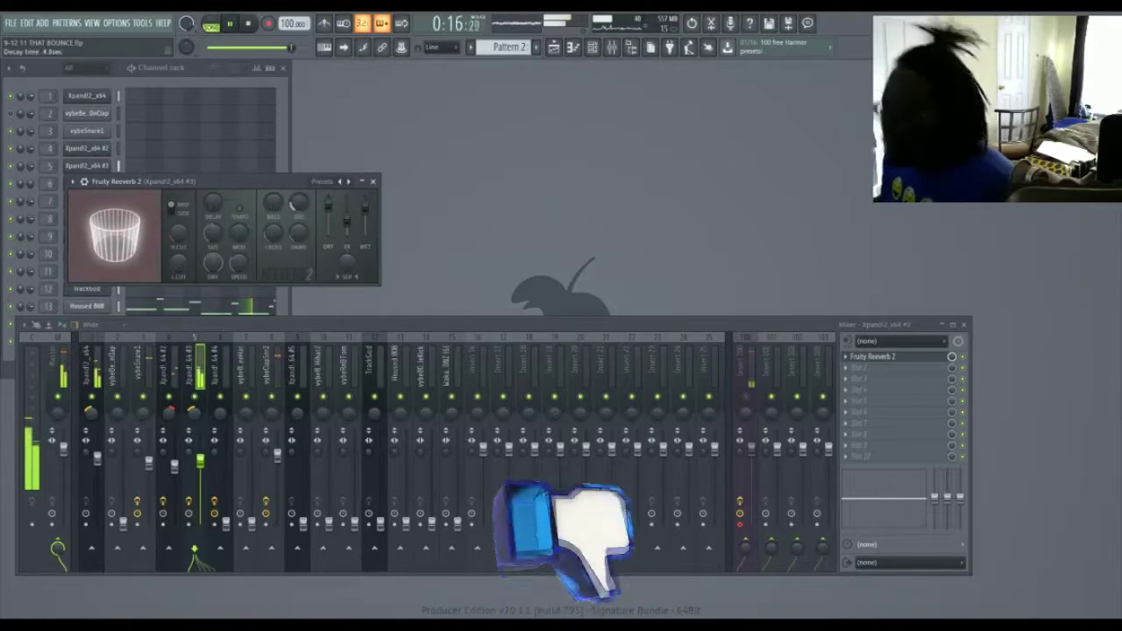
drag(298, 203, 299, 206)
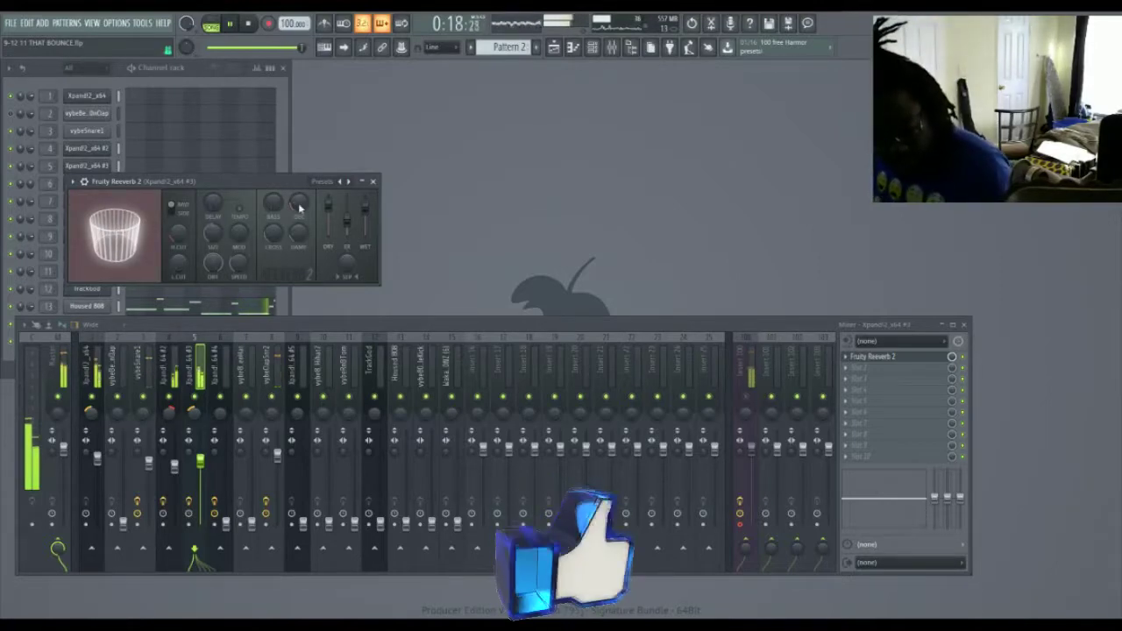
drag(299, 207, 299, 203)
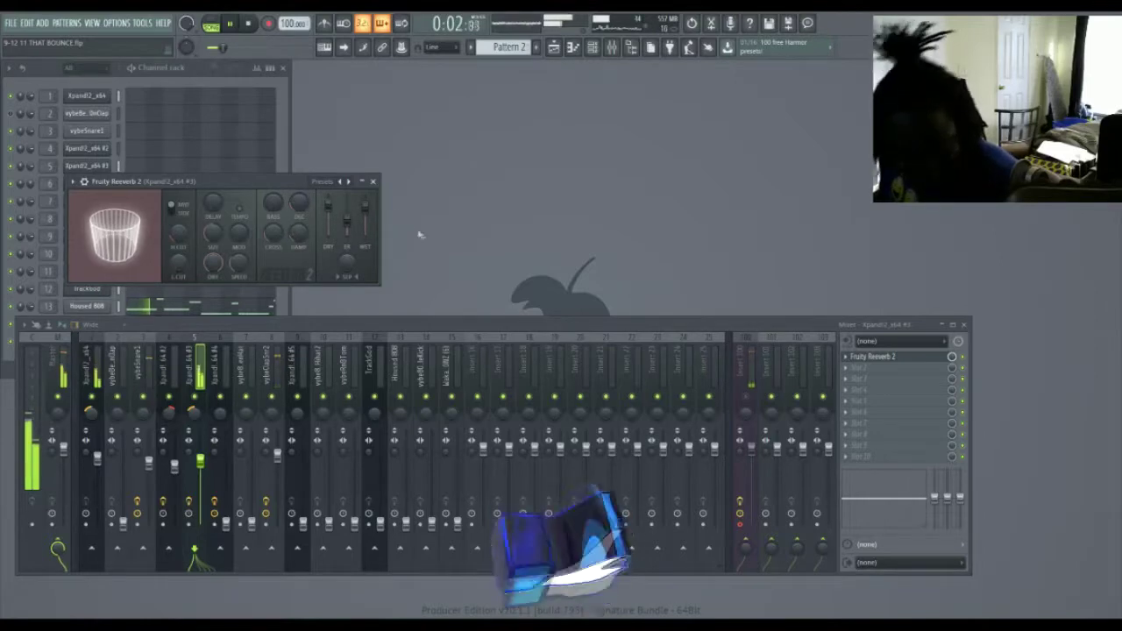
Step: Raise the Xpand!2_x64 #5 track's fader and pan it right, and raise the open hat track's fader
drag(303, 524, 304, 465)
drag(297, 413, 297, 406)
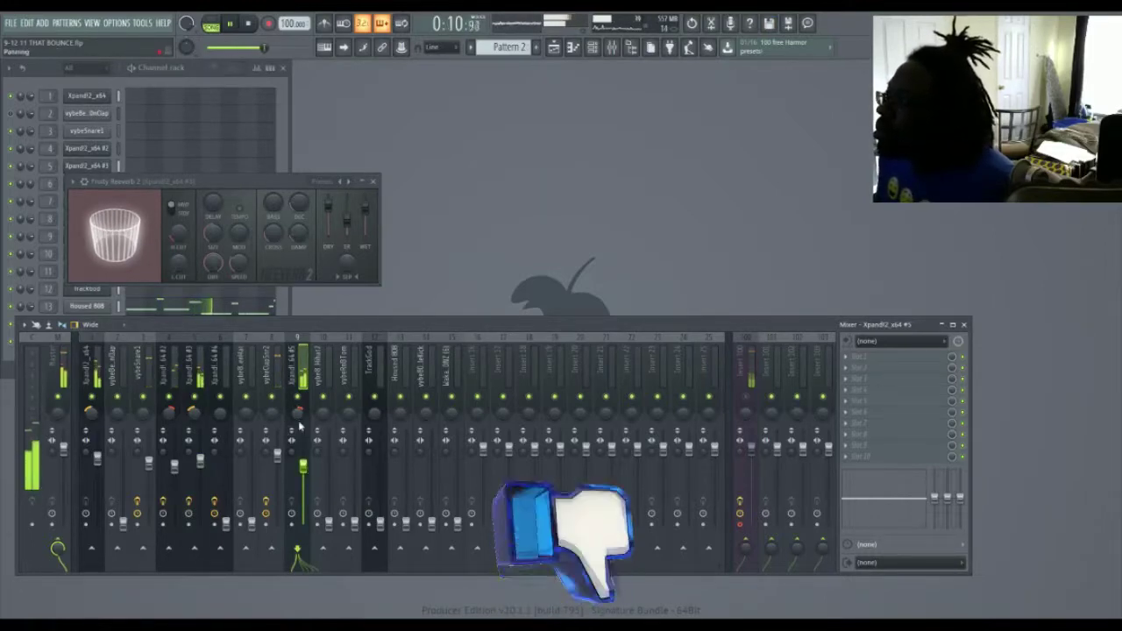
drag(255, 523, 252, 482)
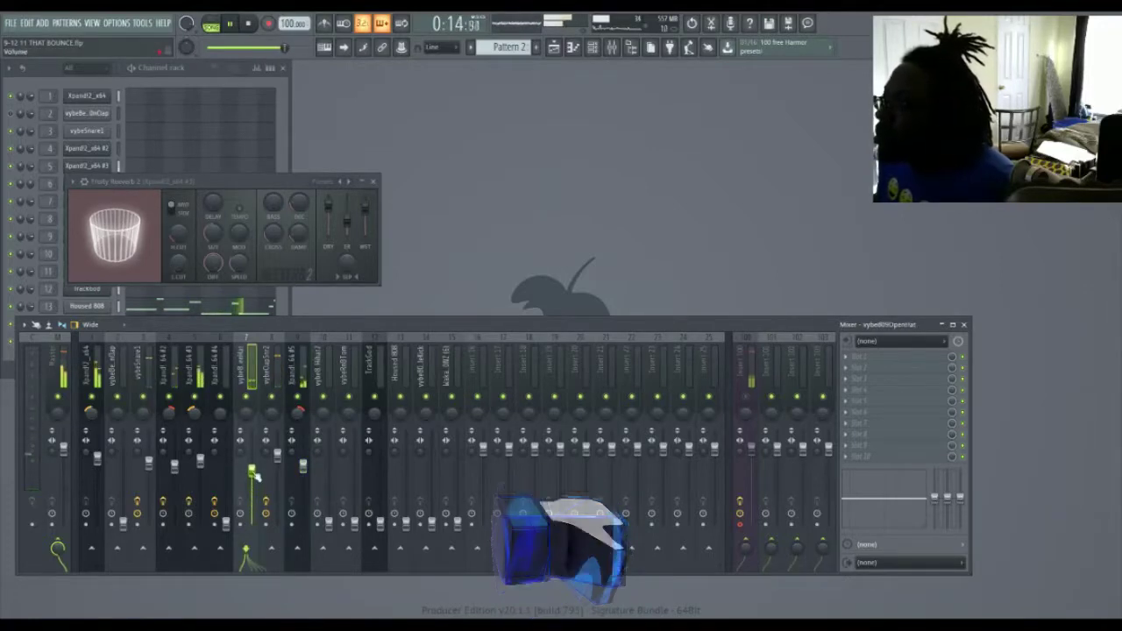
Step: Check the channel rack and raise the faders of the Xpand!2_x64 #4, vybe809Hihat2 and vybeRnBTom tracks
click(188, 70)
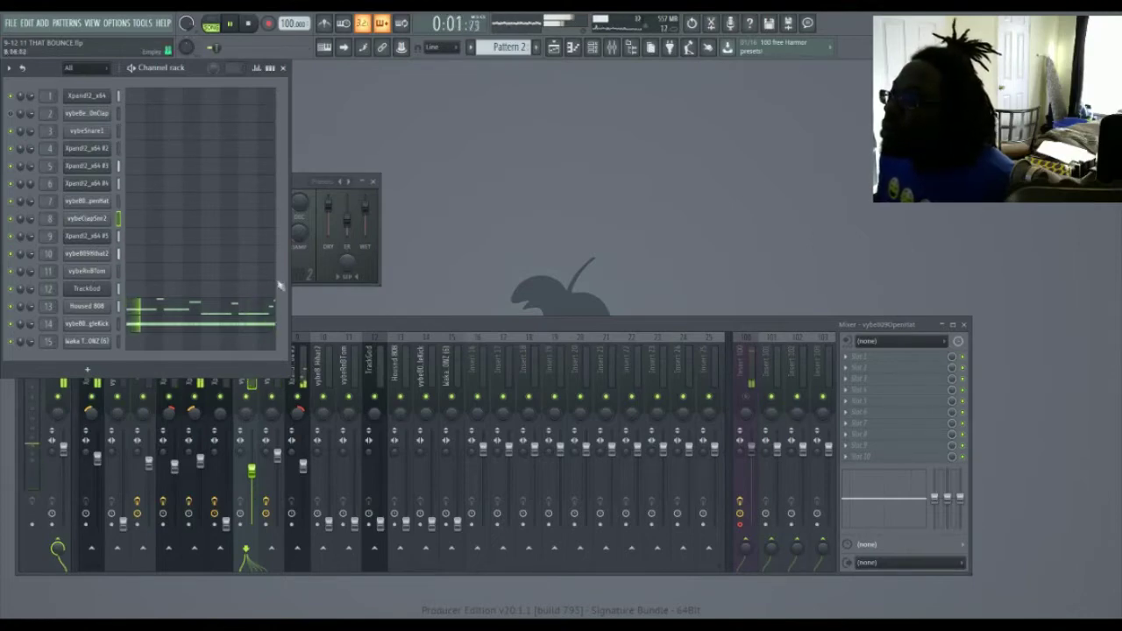
click(297, 328)
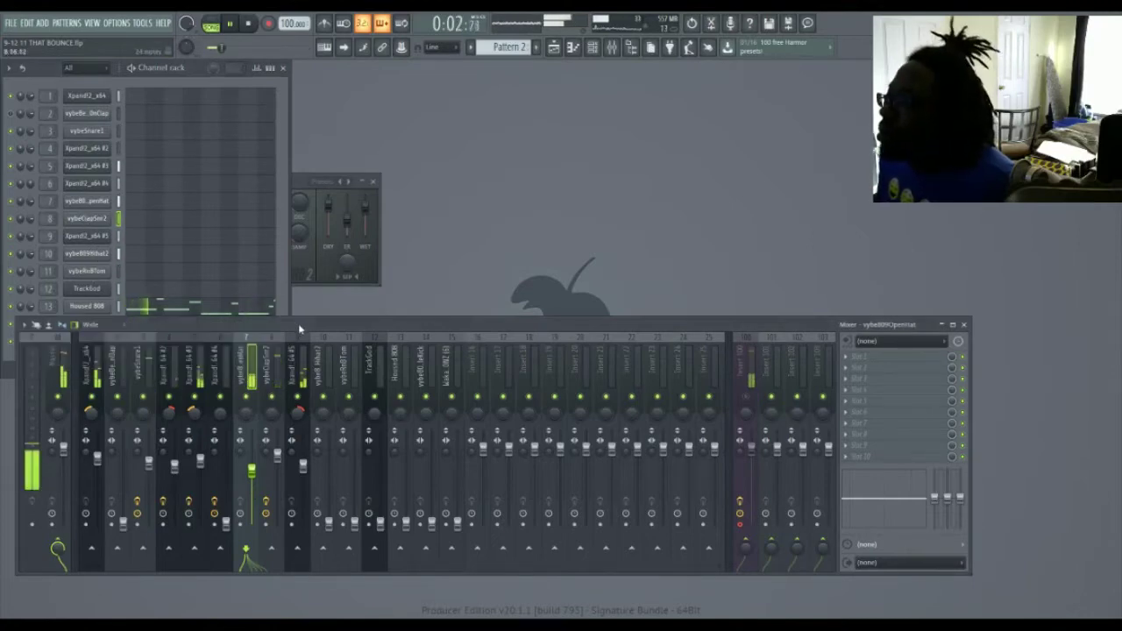
click(226, 379)
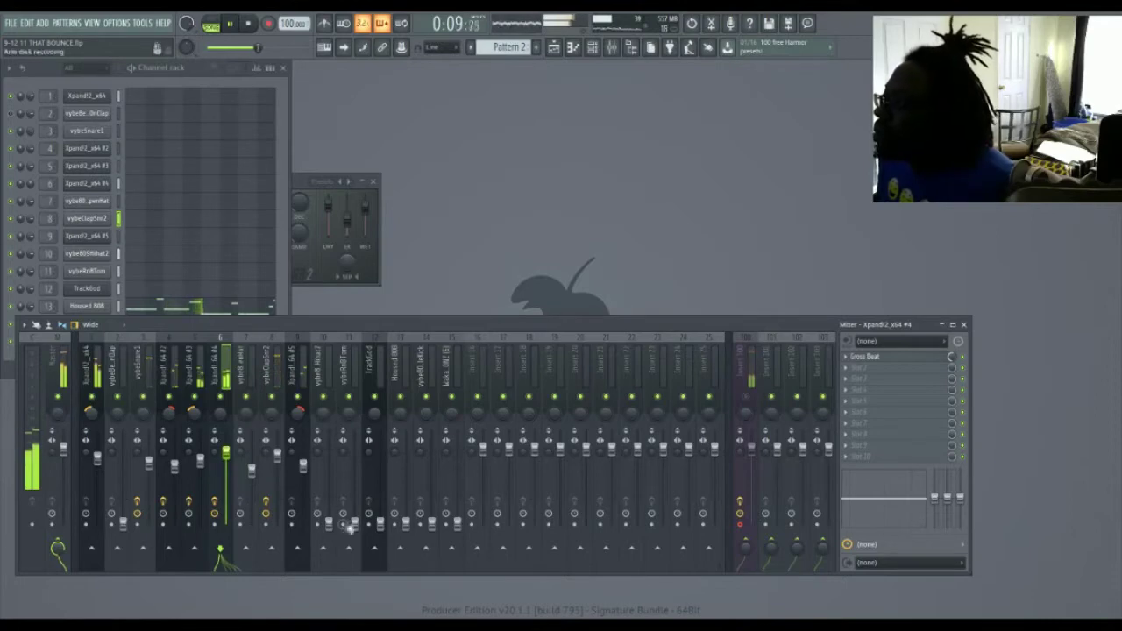
click(330, 522)
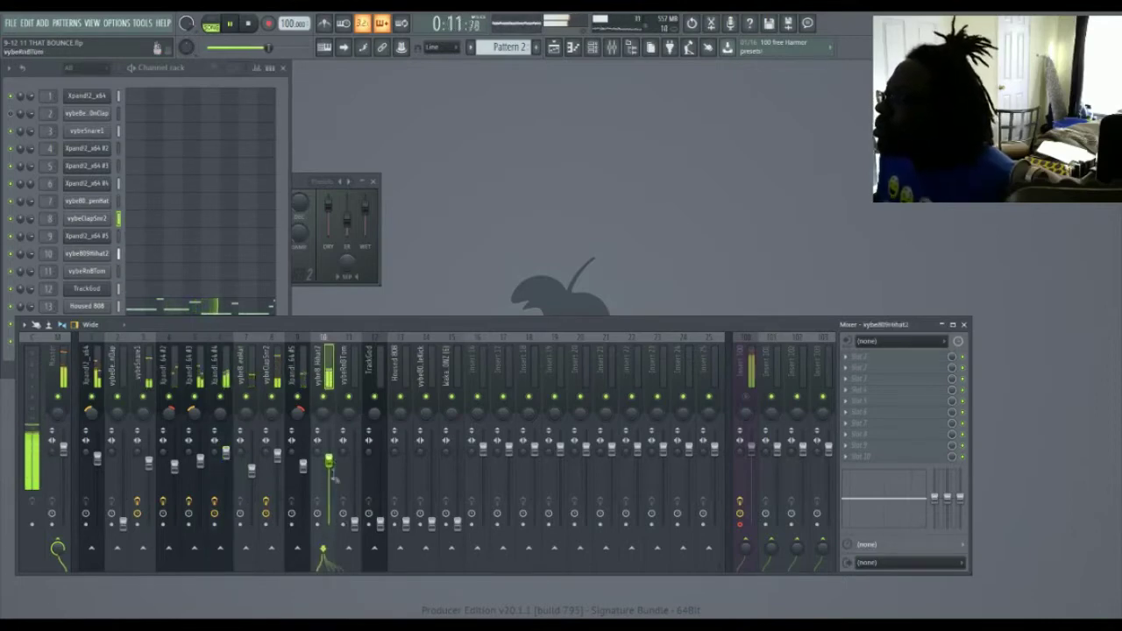
drag(355, 523, 355, 474)
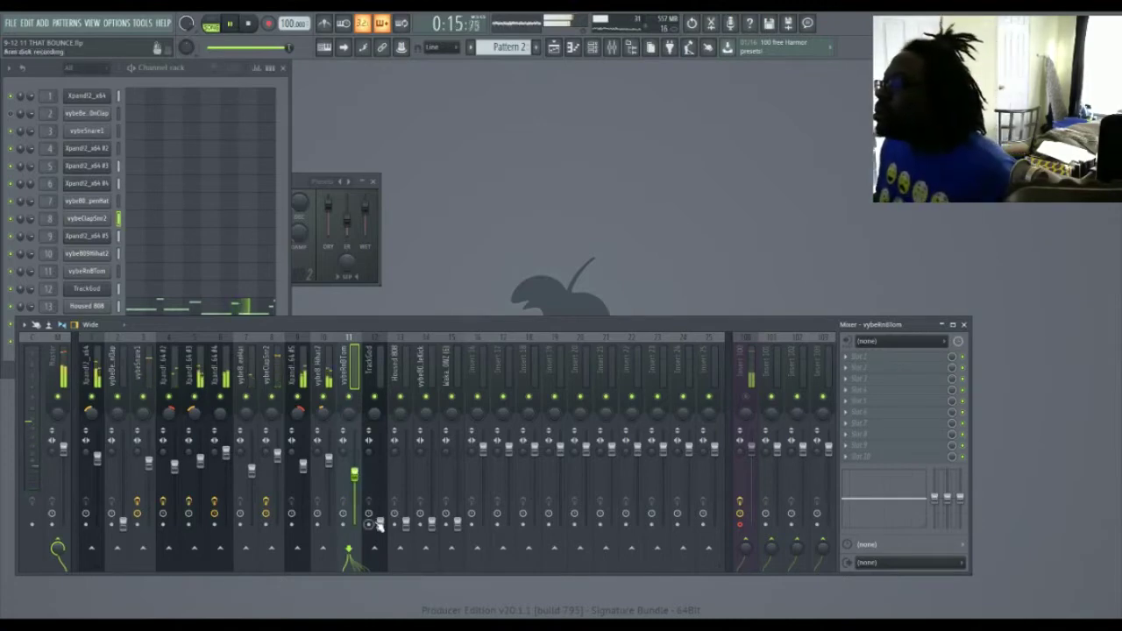
Step: Raise the TrackGod track's fader, pan it slightly left, add Fruity Reeverb 2 with more wet level and close the reverb windows
drag(379, 523, 379, 474)
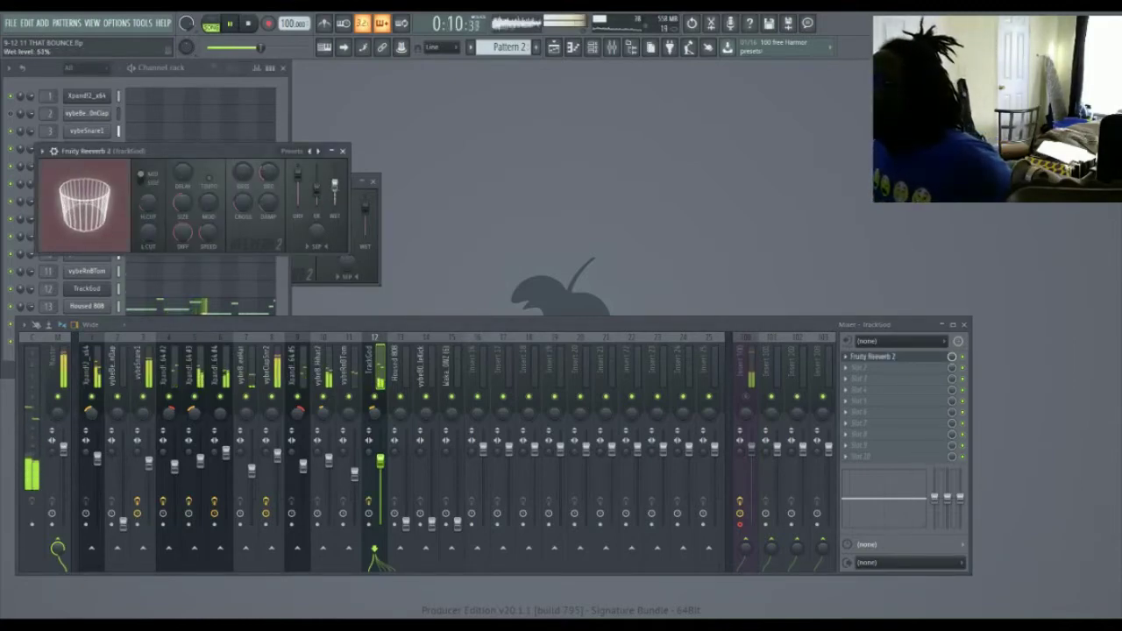
click(342, 151)
click(374, 184)
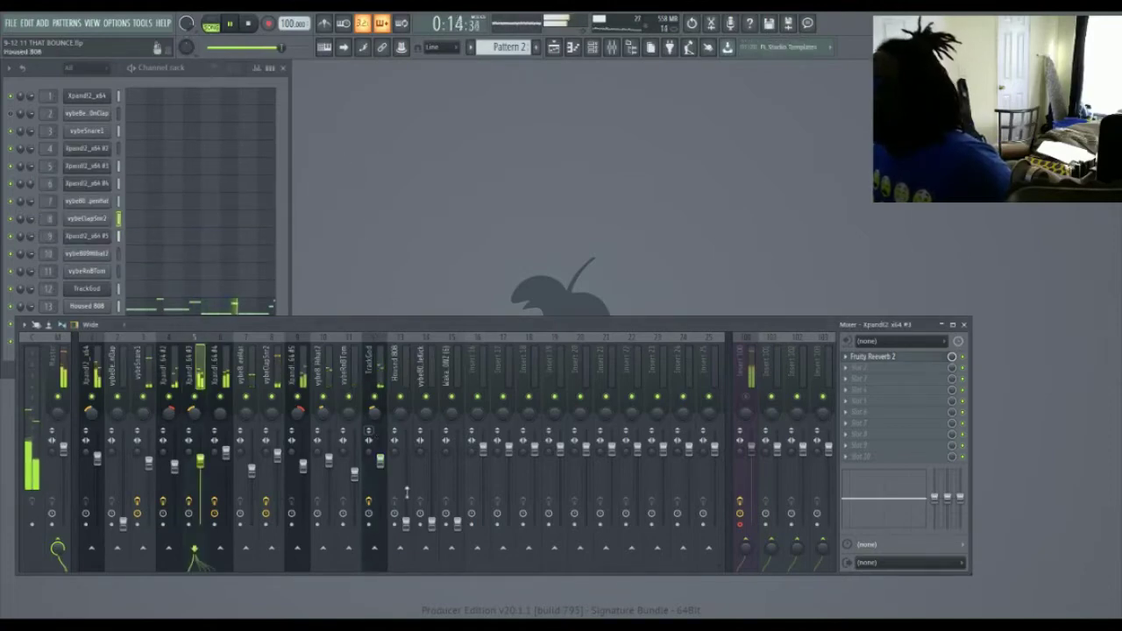
Step: Load Soundgoodizer on the Housed 808 track, raise its fader close to the other tracks' level and restart playback
click(408, 525)
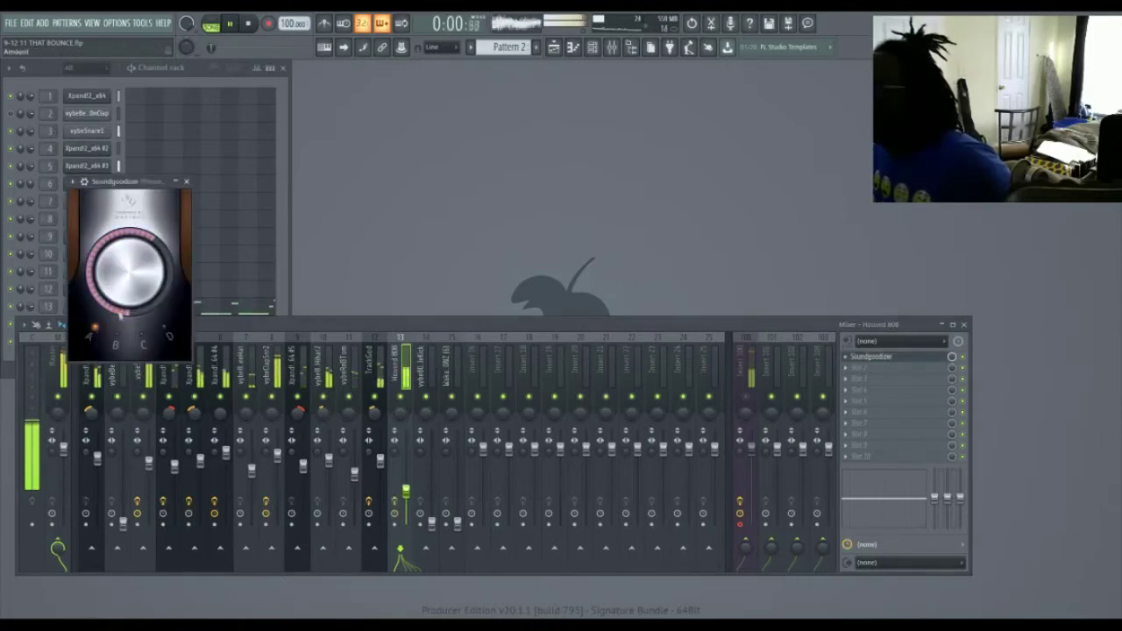
click(186, 182)
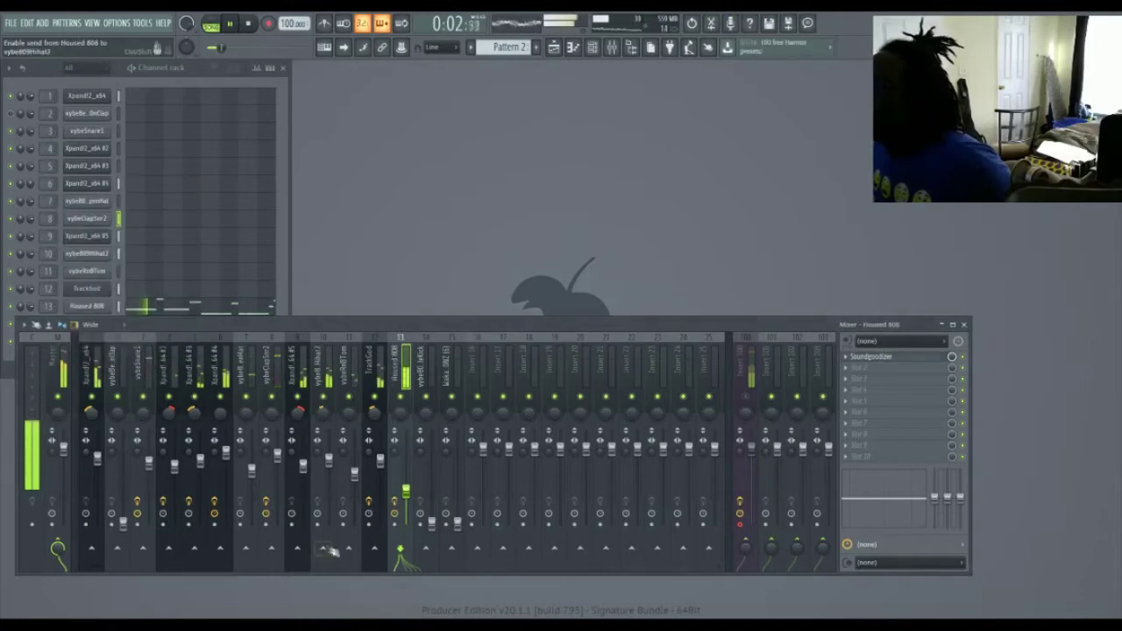
drag(406, 491, 405, 471)
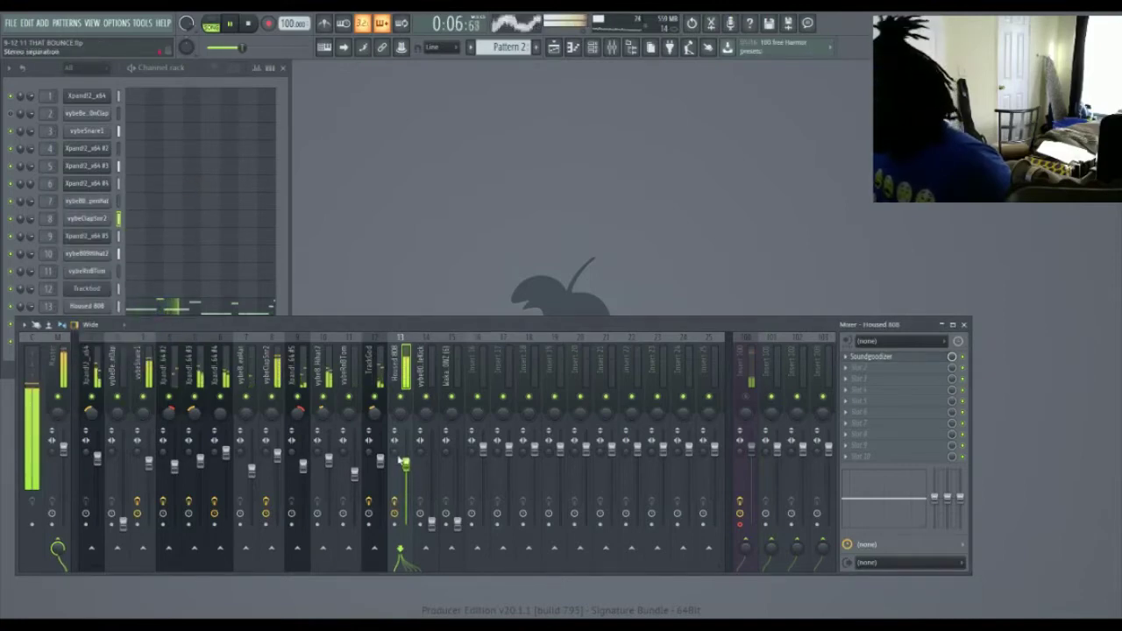
key(space)
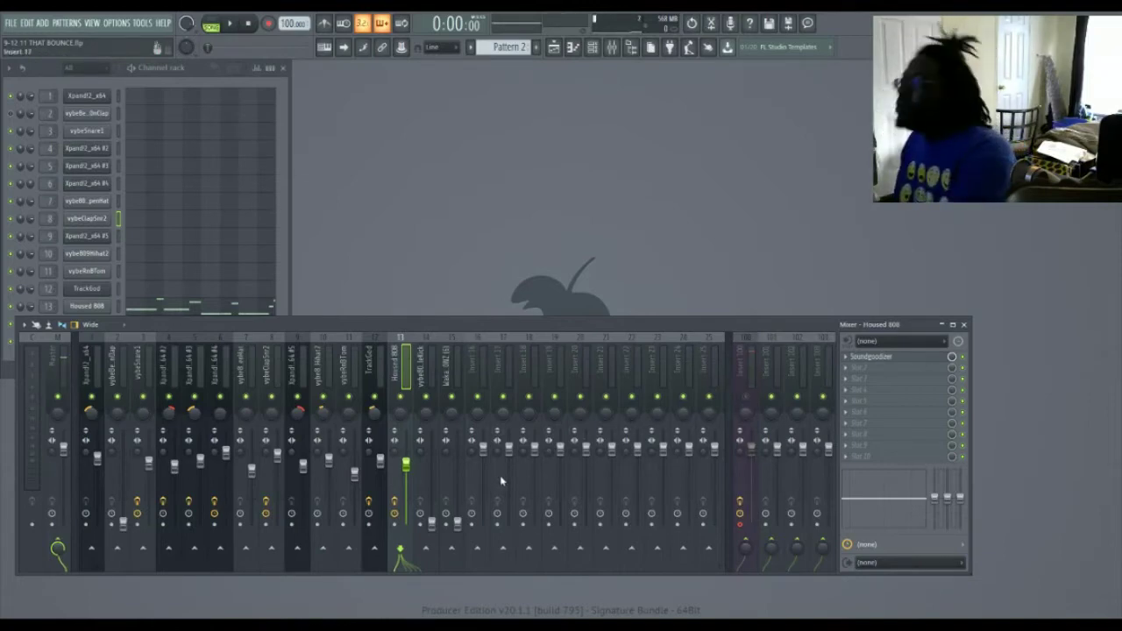
key(space)
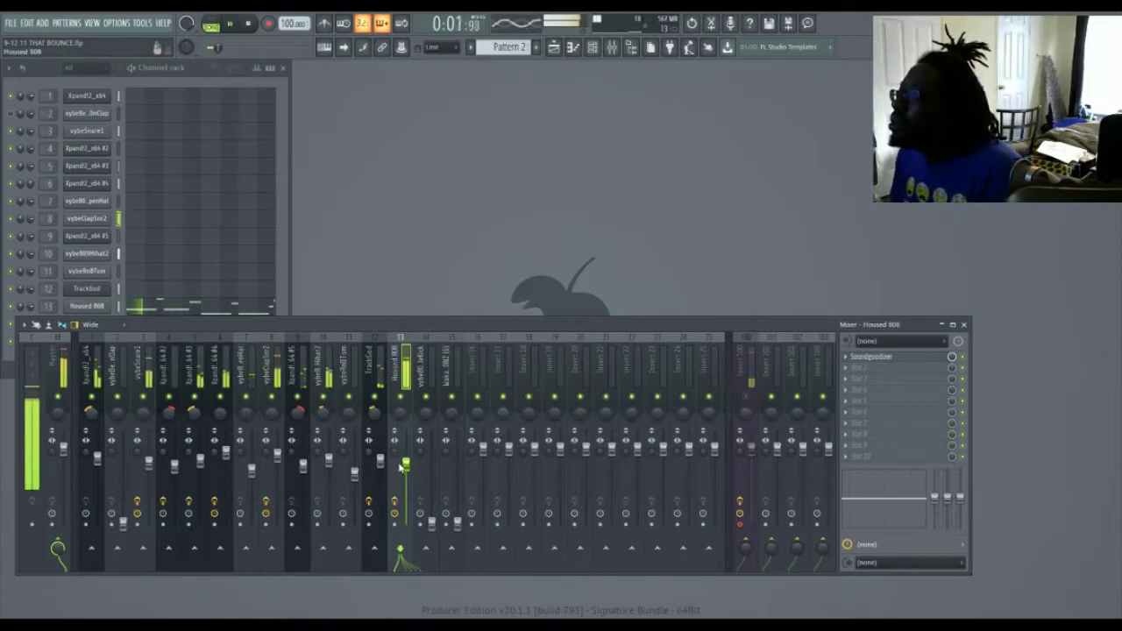
Step: Raise the single kick track's fader and load Soundgoodizer in its first effect slot
click(332, 461)
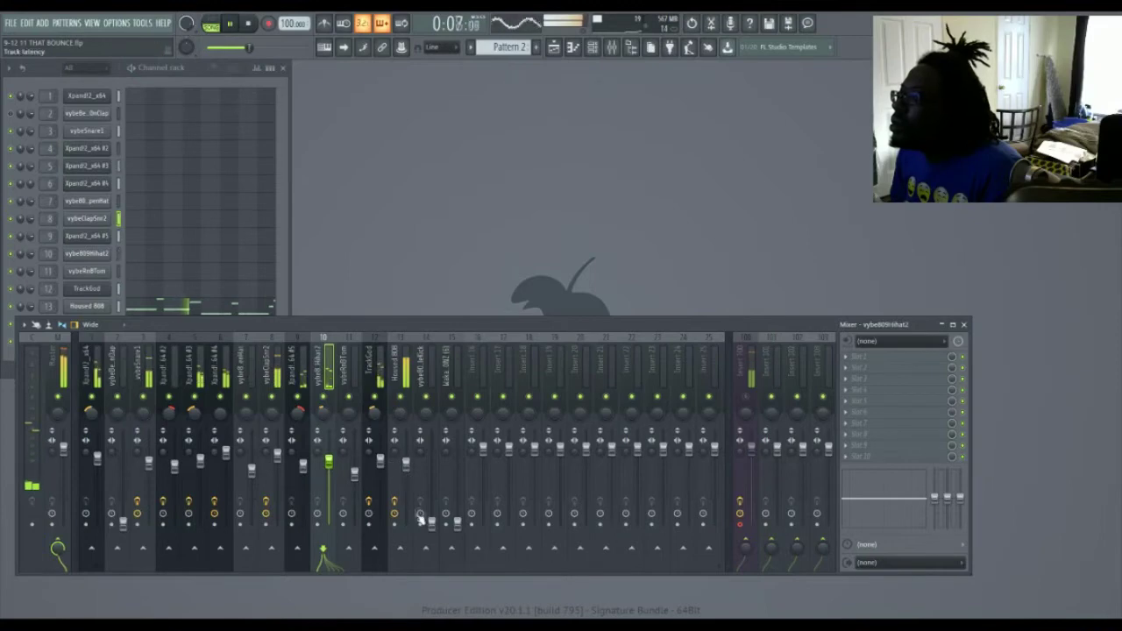
drag(431, 523, 431, 477)
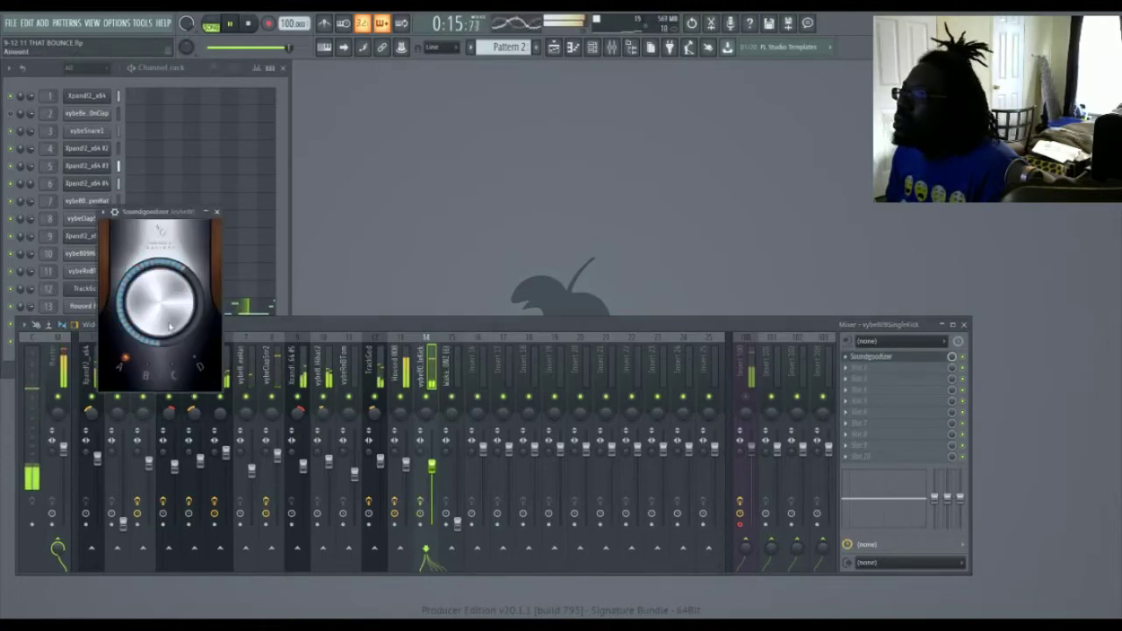
click(216, 212)
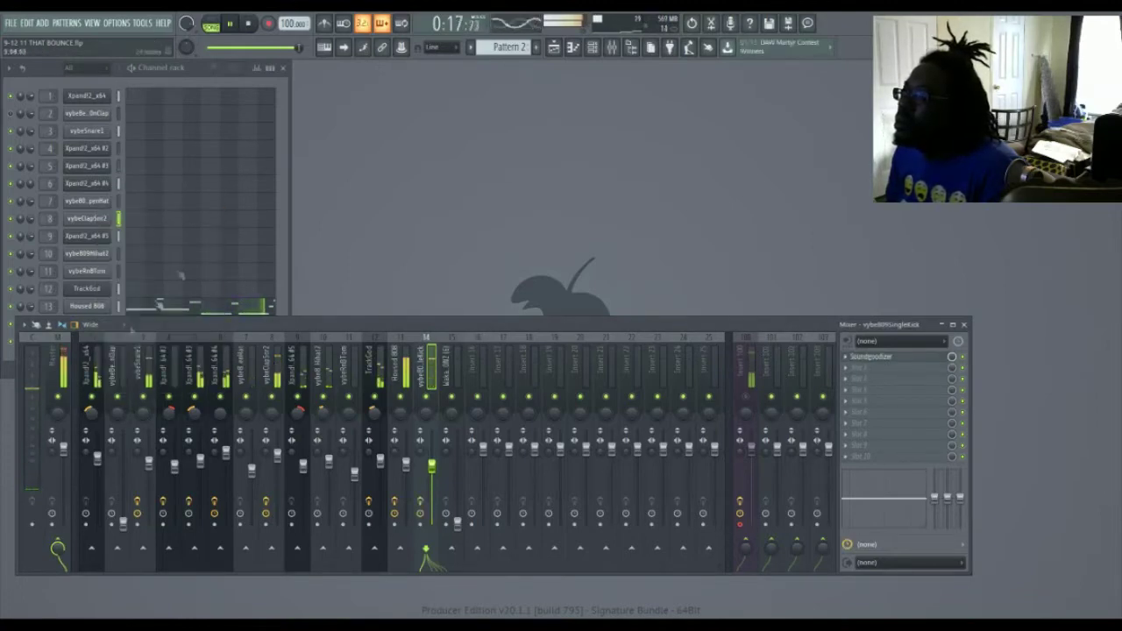
Step: Load Fruity soft clipper on the Master track and raise the Waka TRAP TRANSITIONZ (6) track's fader
click(61, 378)
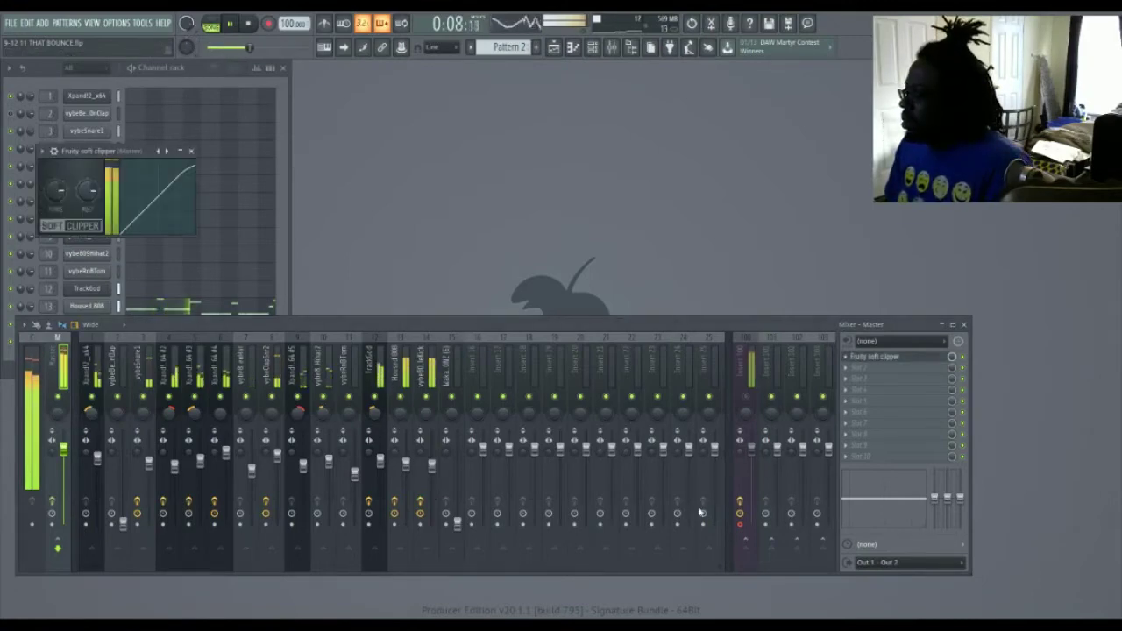
click(191, 151)
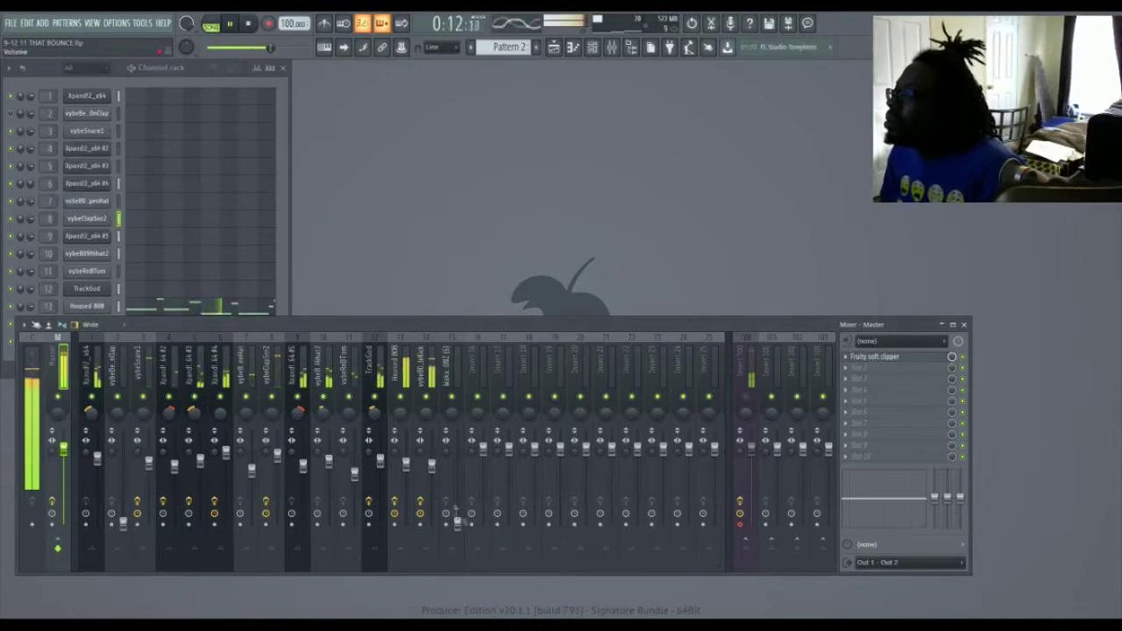
click(453, 554)
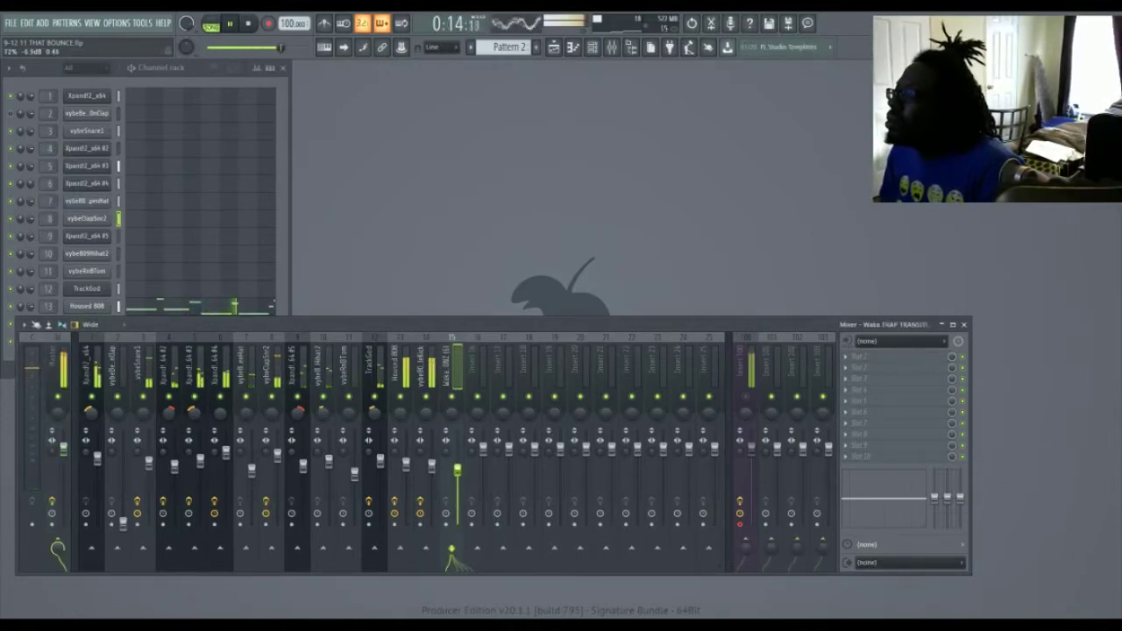
Step: Inspect the sample settings of the Waka TRAP TRANSITIONZ (6) channel and close them
click(211, 68)
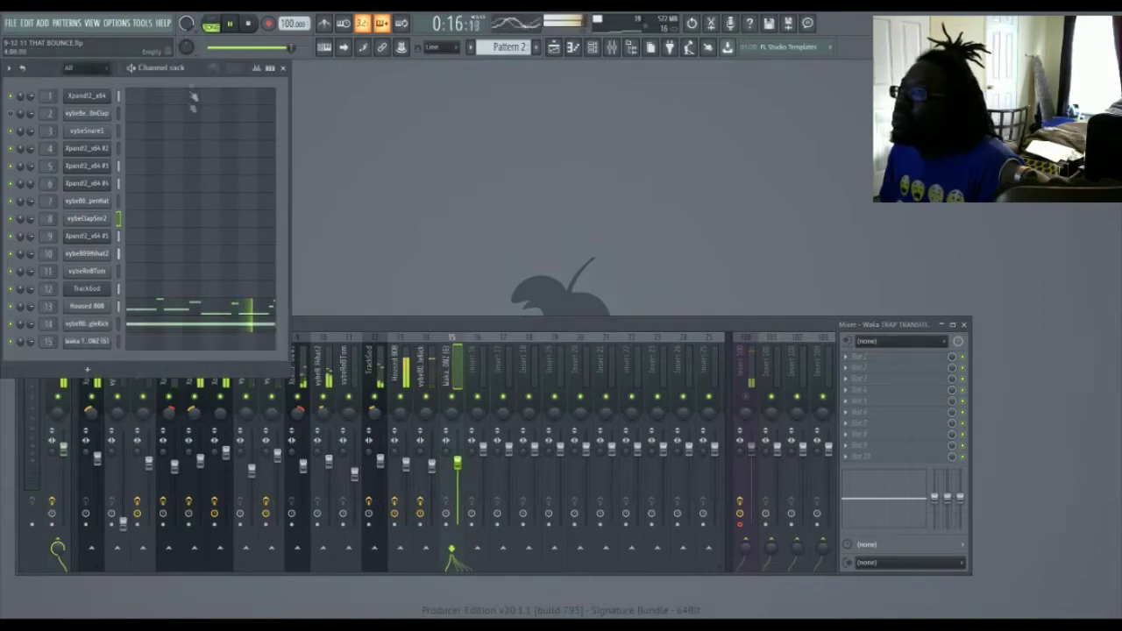
click(88, 343)
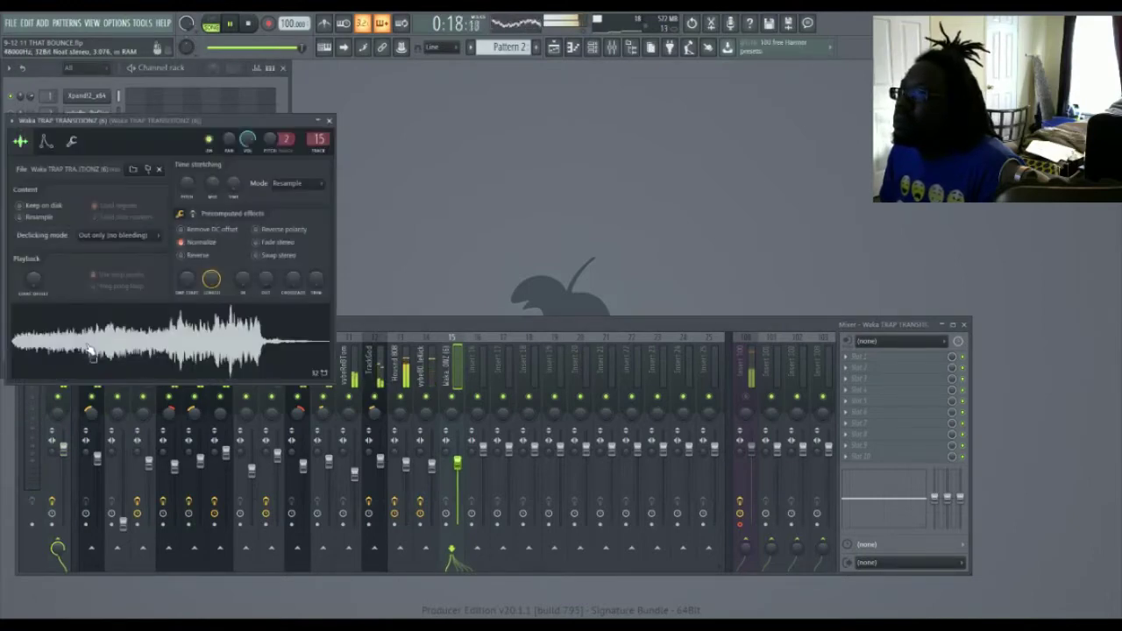
click(328, 121)
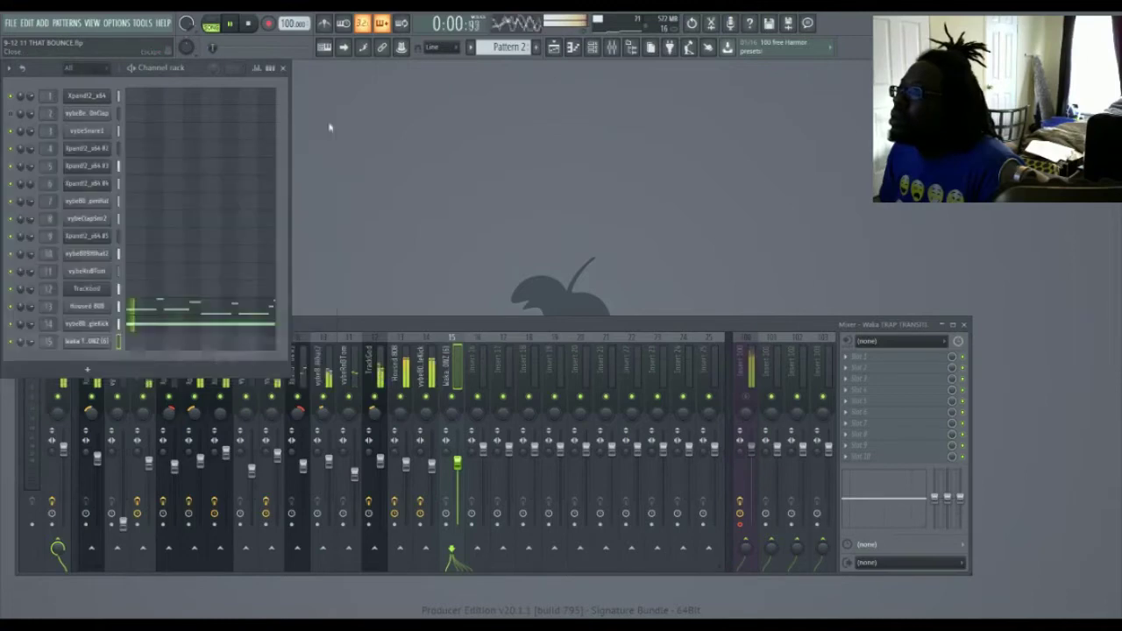
scroll(493, 44, up, 1)
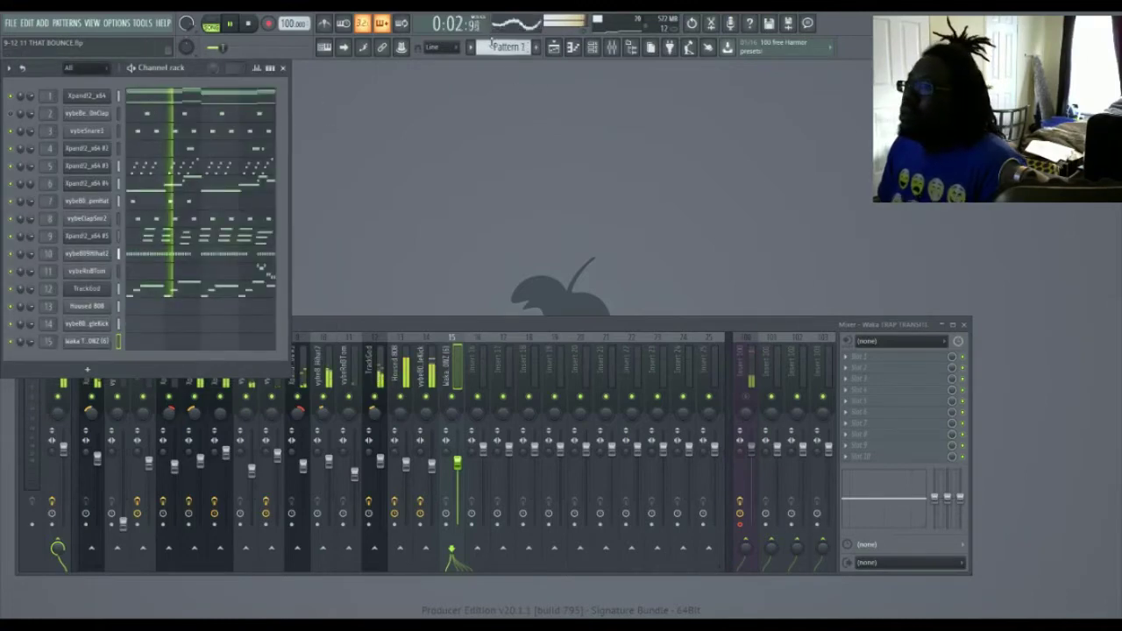
scroll(493, 44, down, 1)
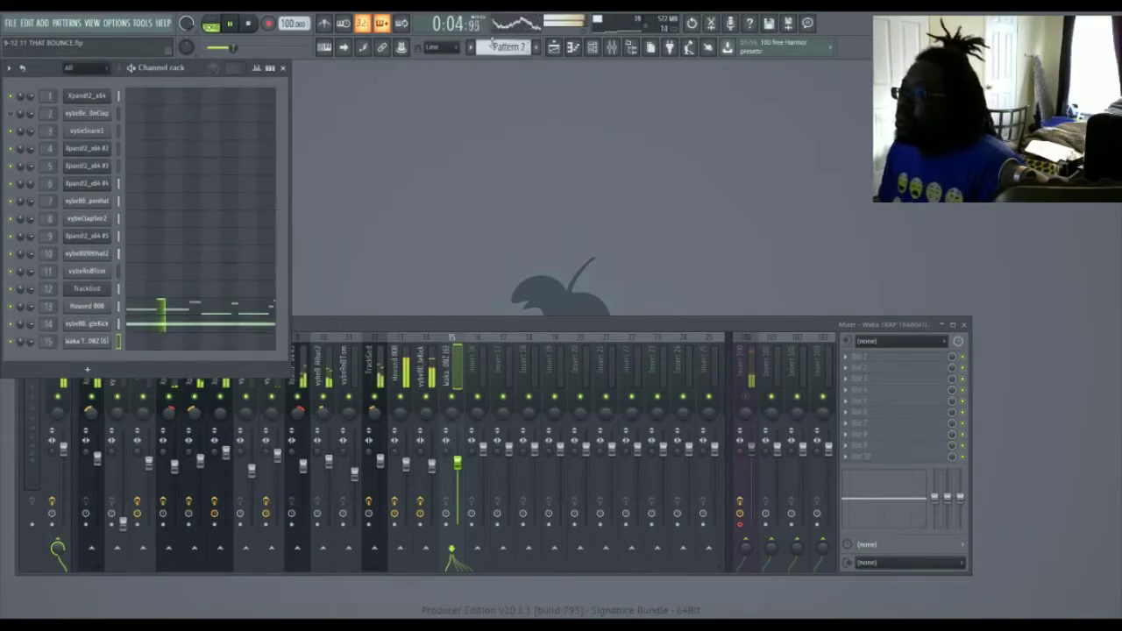
click(142, 345)
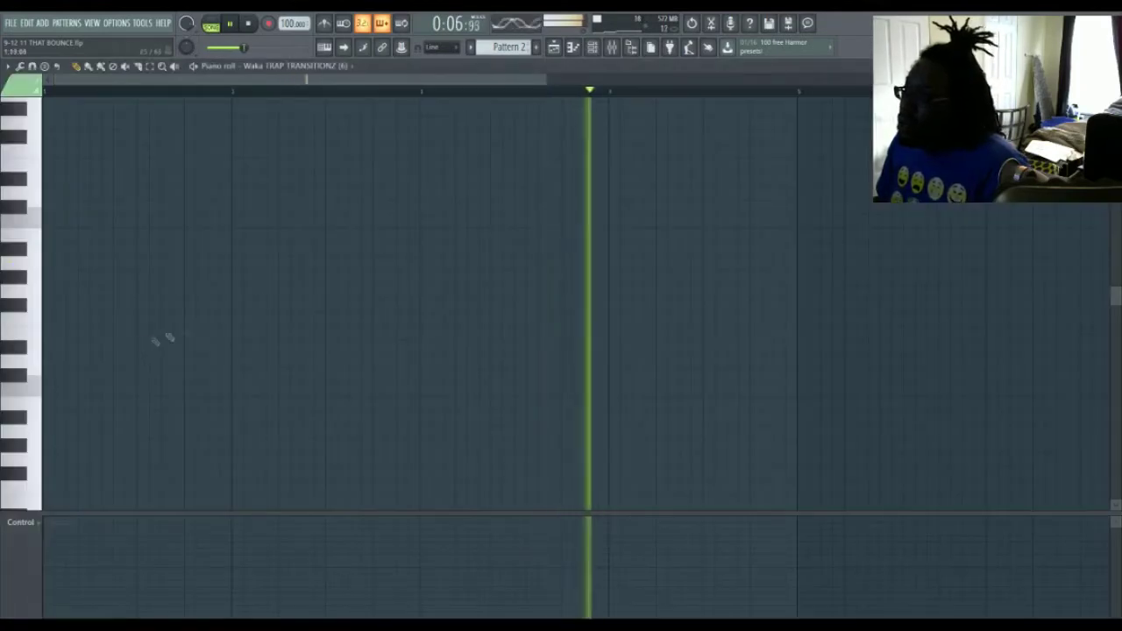
key(F7)
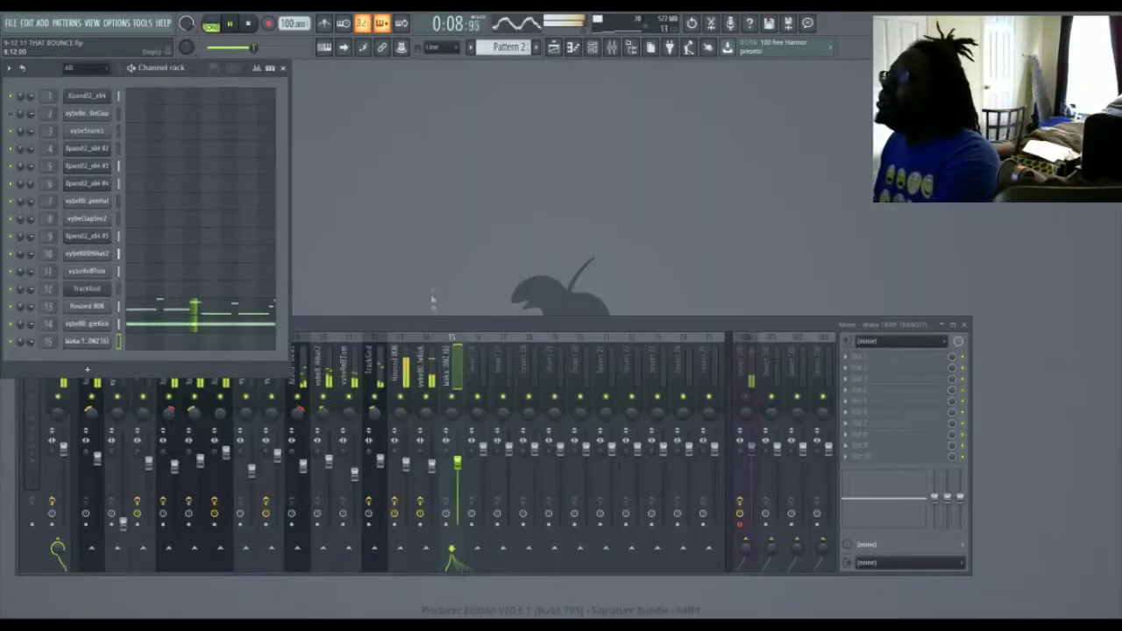
Step: In Pattern 1, add a C5 note just under one bar long at the start of the Waka TRAP TRANSITIONZ (6) channel
scroll(501, 49, up, 1)
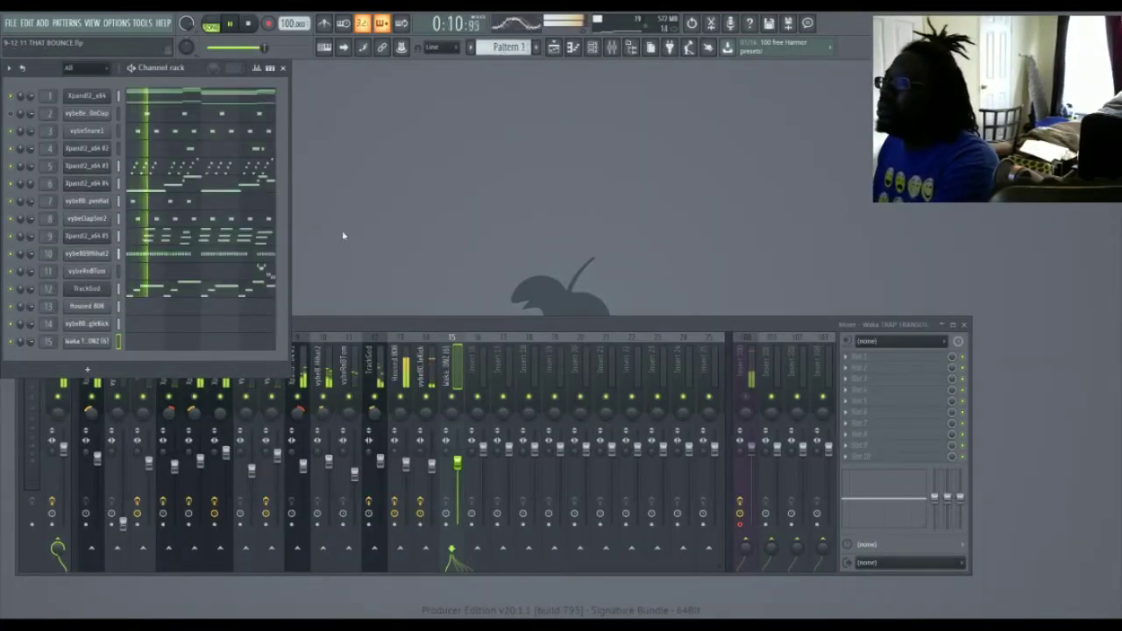
click(131, 342)
click(60, 391)
drag(72, 390, 221, 391)
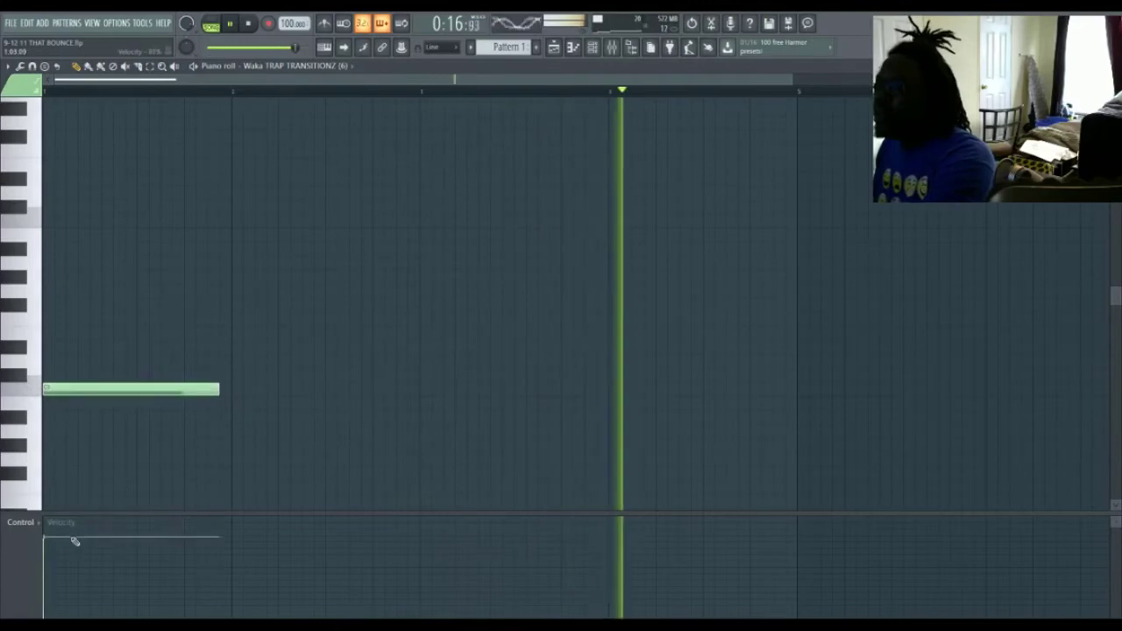
key(F7)
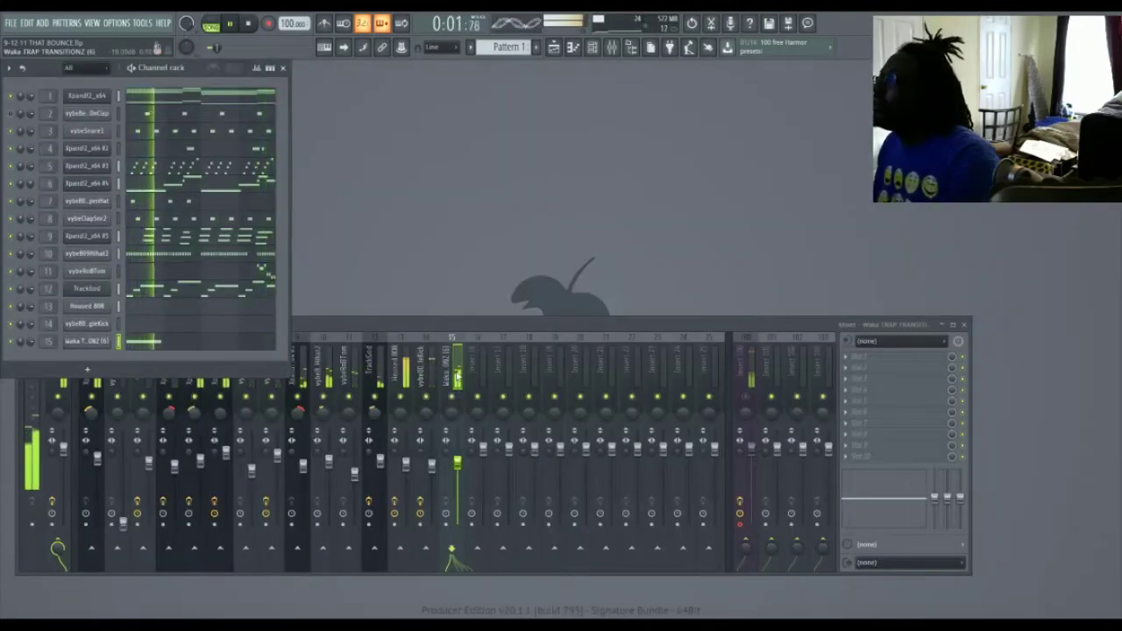
Step: Give the Waka transition's mixer track a Fruity Reeverb 2, Fruity parametric EQ 2 and Effector chain, lower its fader and switch Effector to an active delay
click(457, 377)
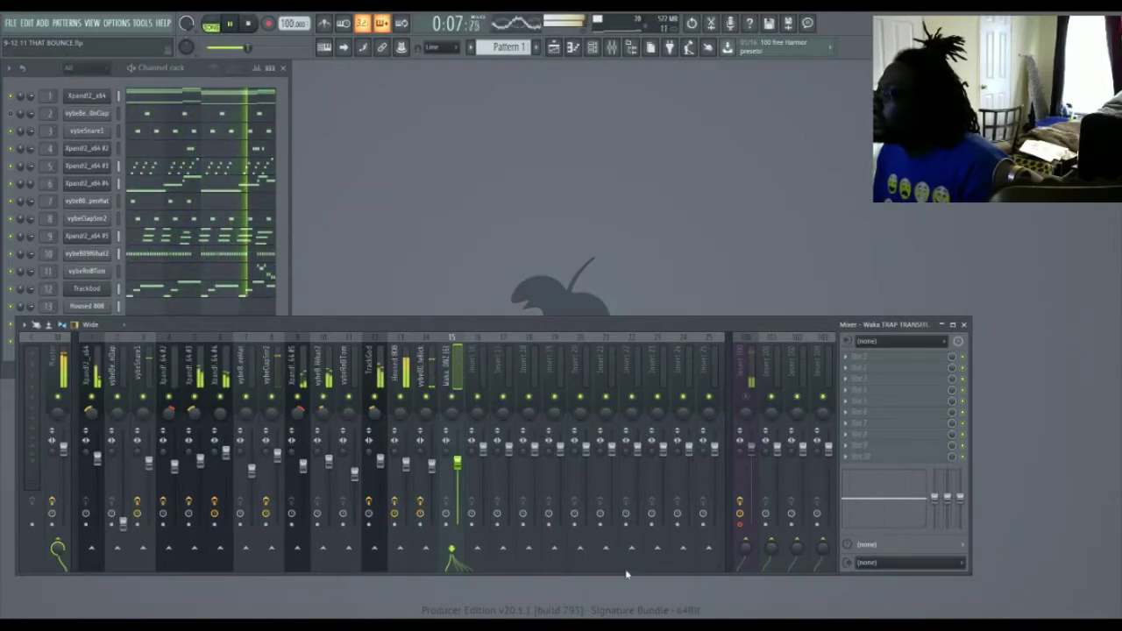
key(ctrl+z)
drag(457, 454, 456, 486)
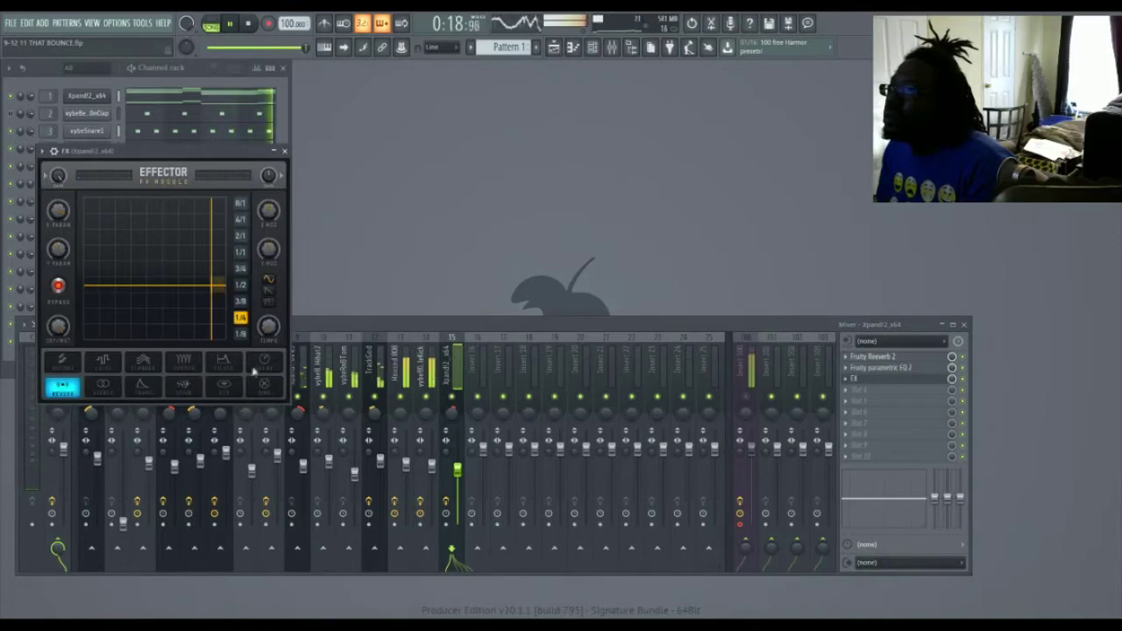
click(261, 363)
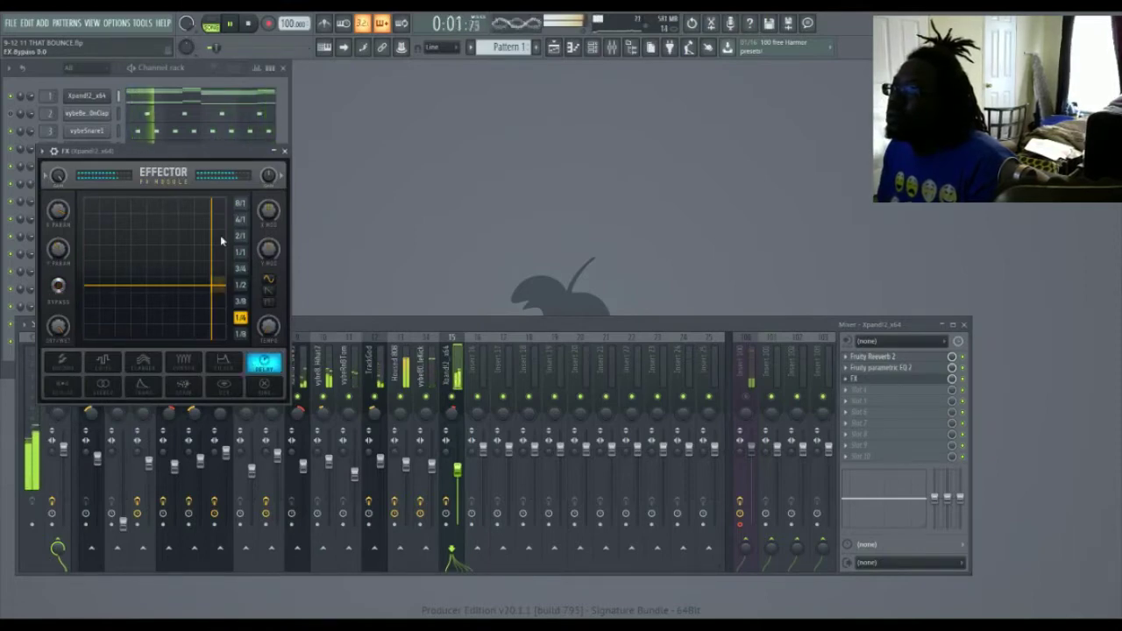
click(283, 151)
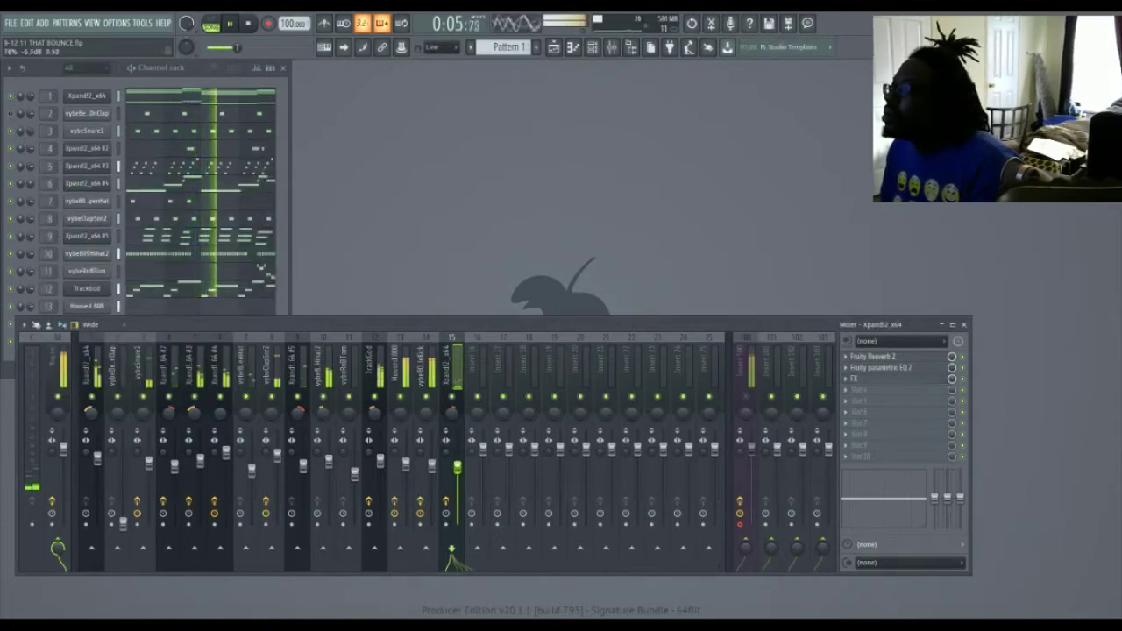
click(102, 273)
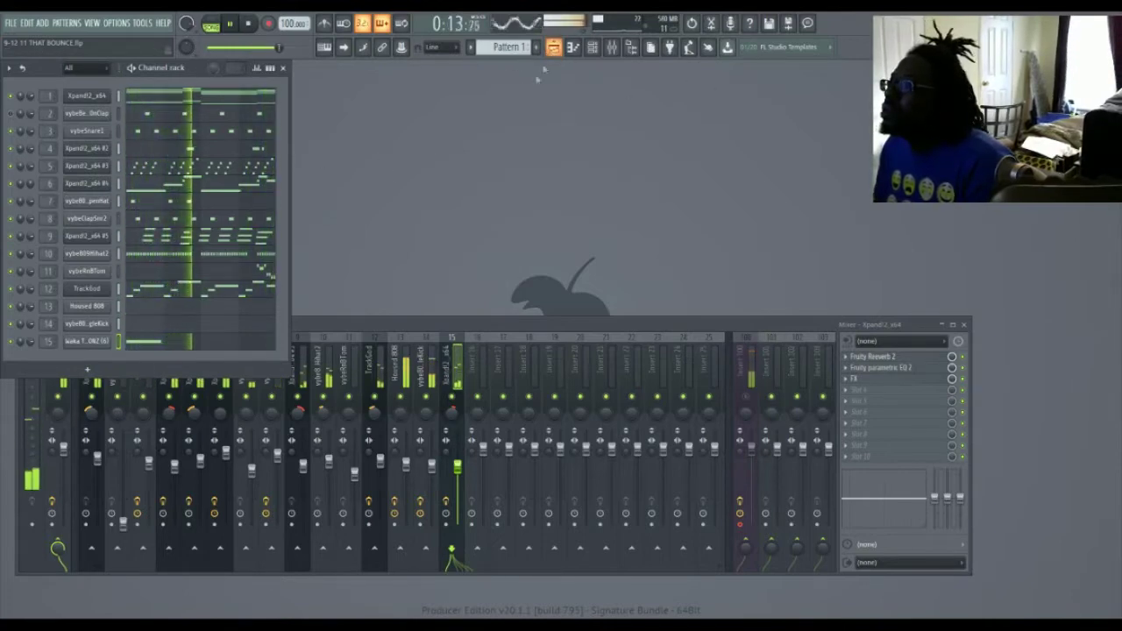
click(348, 325)
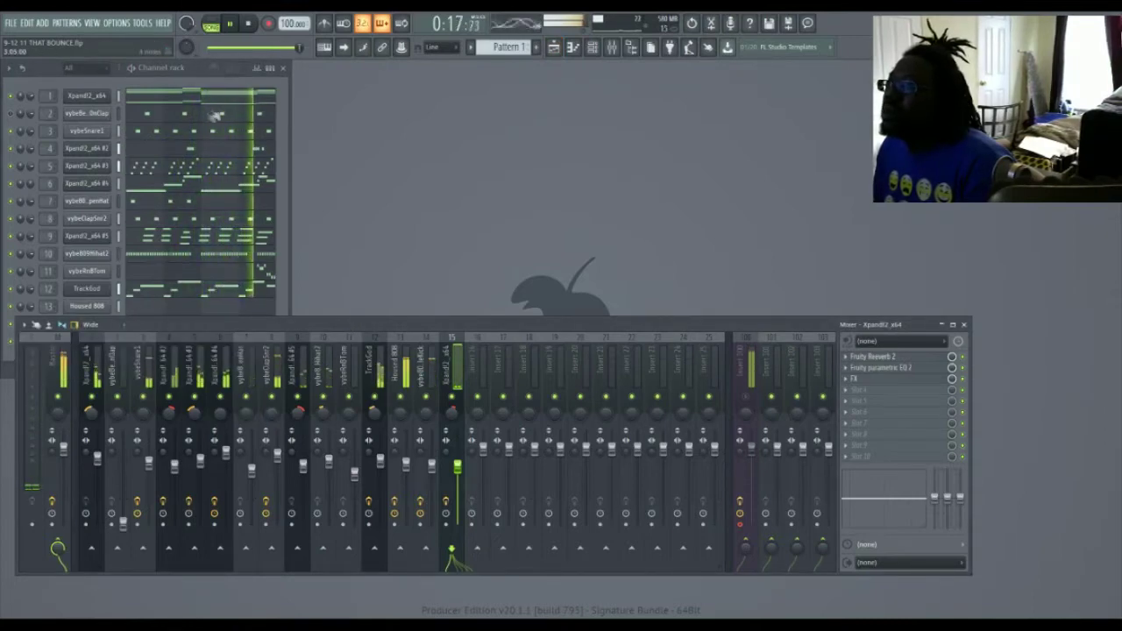
Step: With most channels muted, open the Xpand!2_x64 #5 notes, nudge the second chord's middle and top notes slightly later and replay the pattern
click(194, 80)
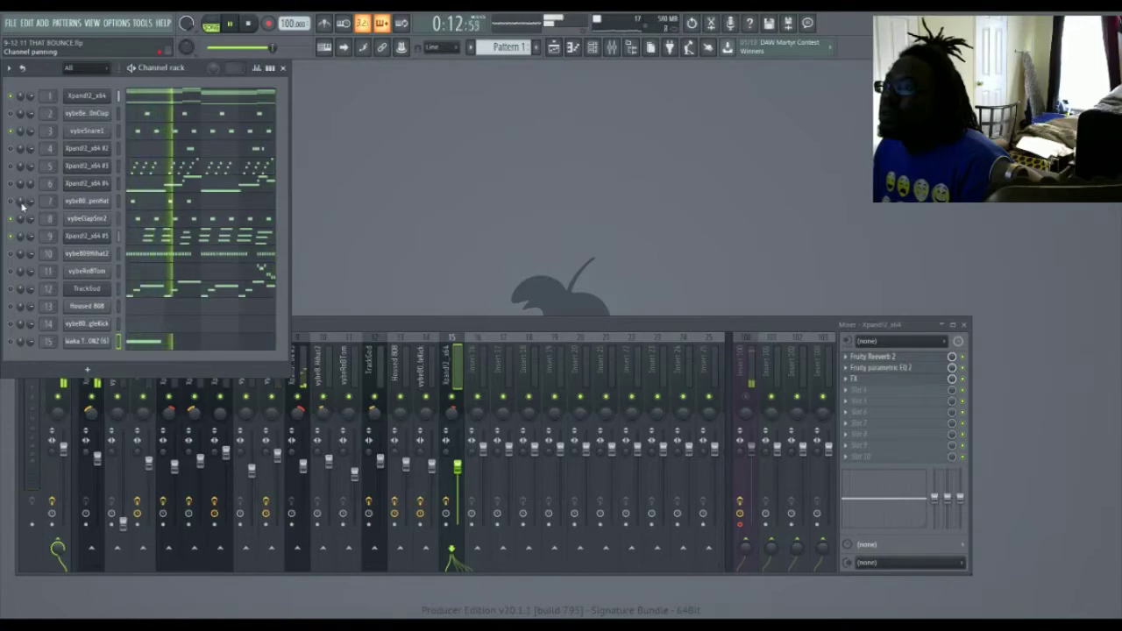
click(175, 236)
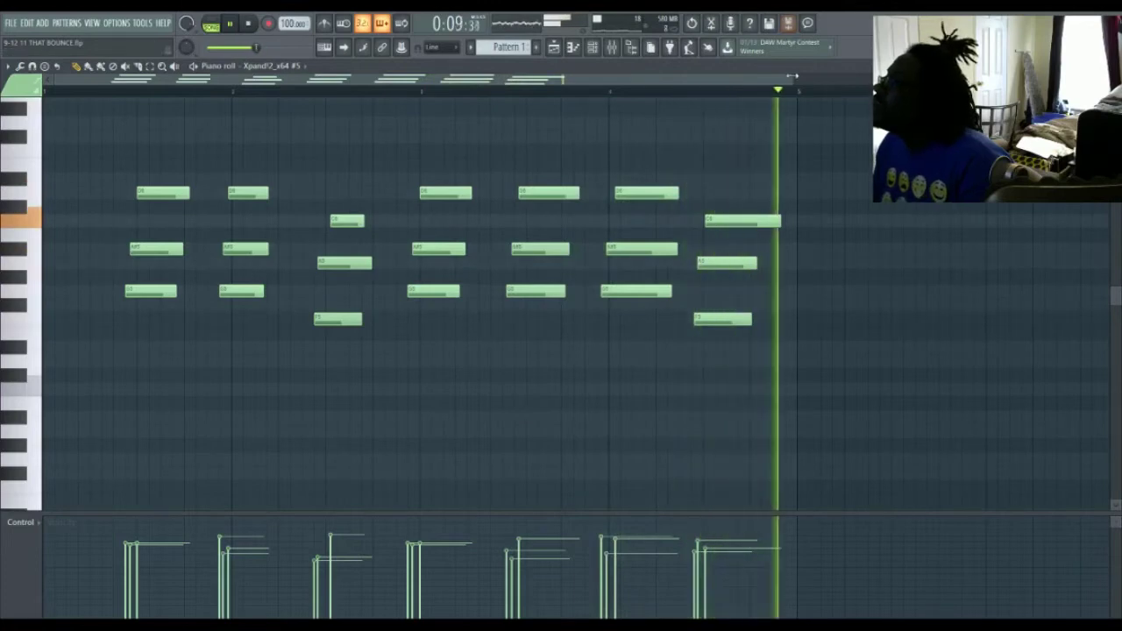
drag(791, 76, 454, 83)
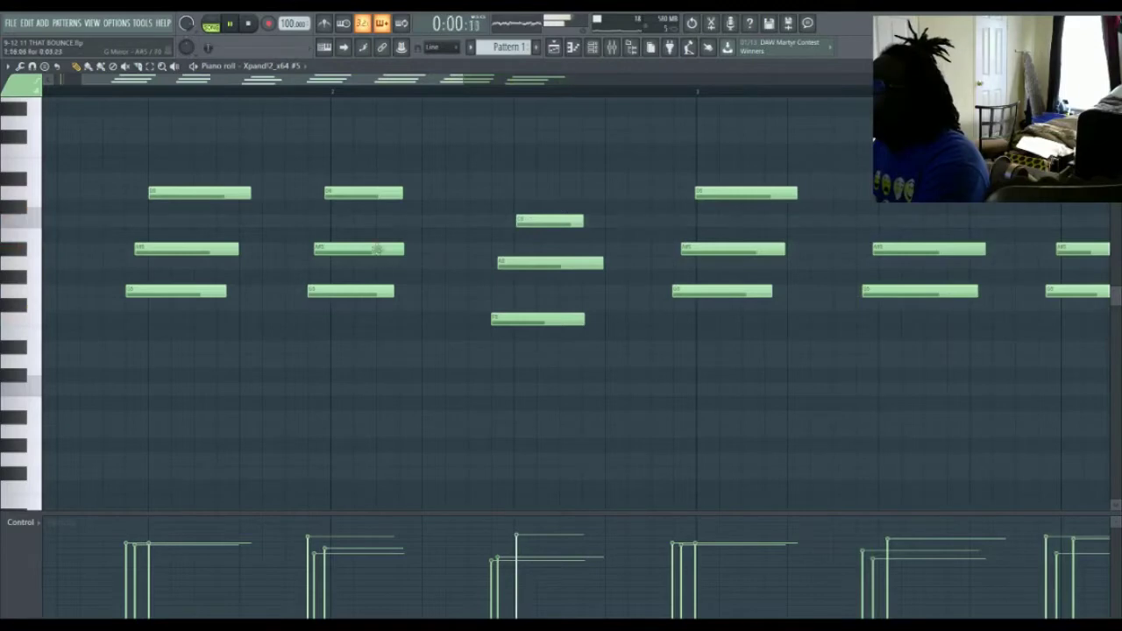
drag(378, 249, 382, 249)
drag(375, 195, 380, 197)
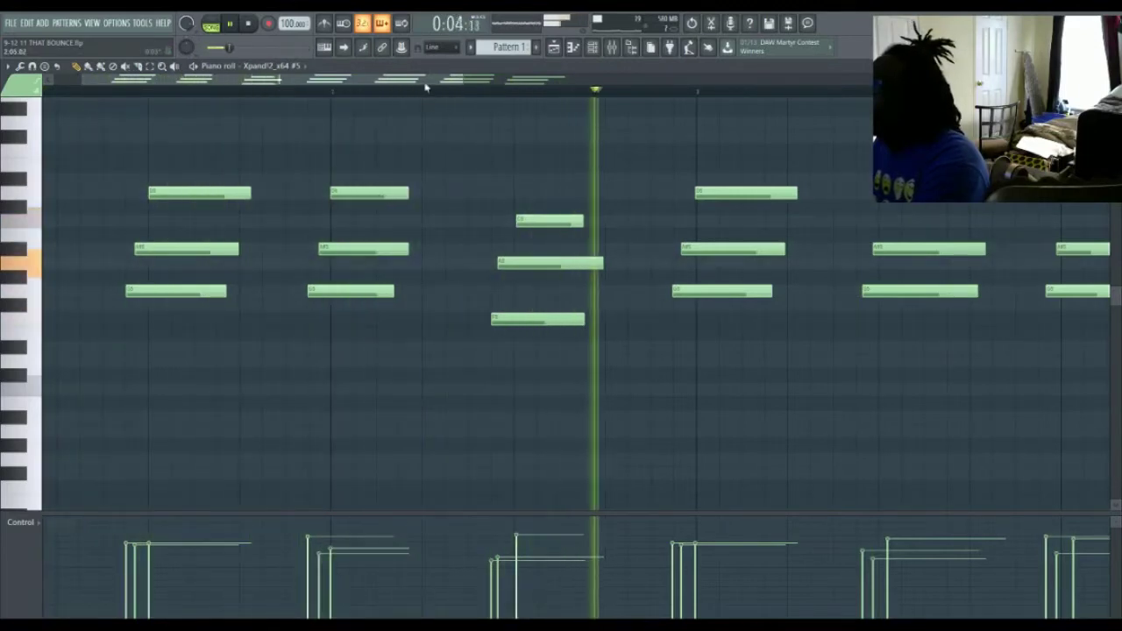
key(space)
key(space)
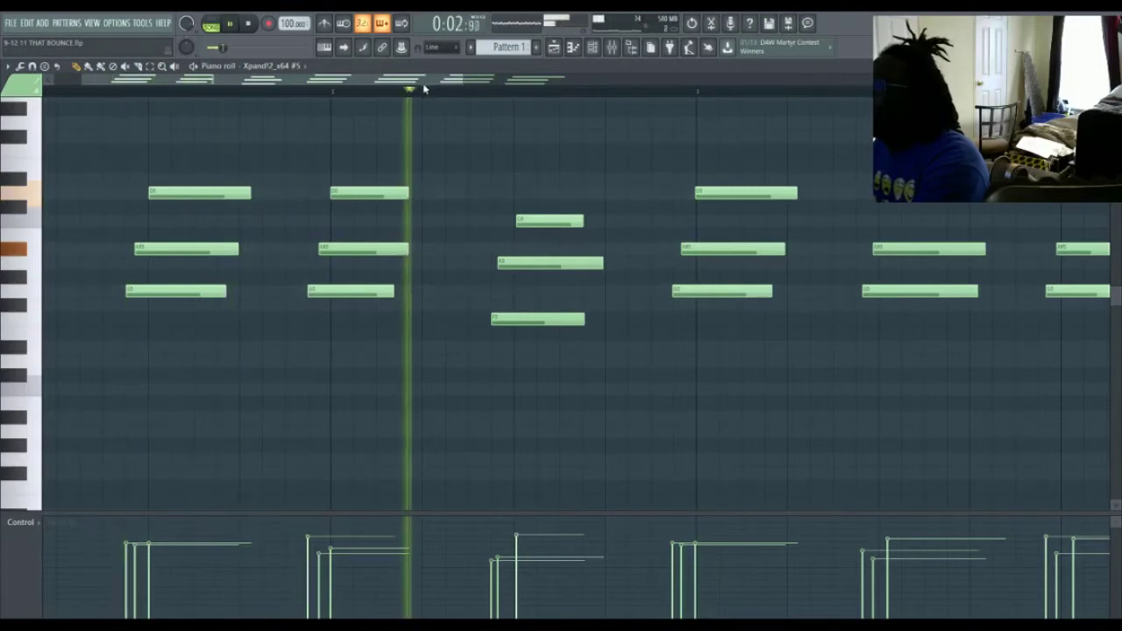
Step: Nudge the fifth chord's bottom and middle notes slightly later and its top note slightly earlier
drag(421, 87, 582, 88)
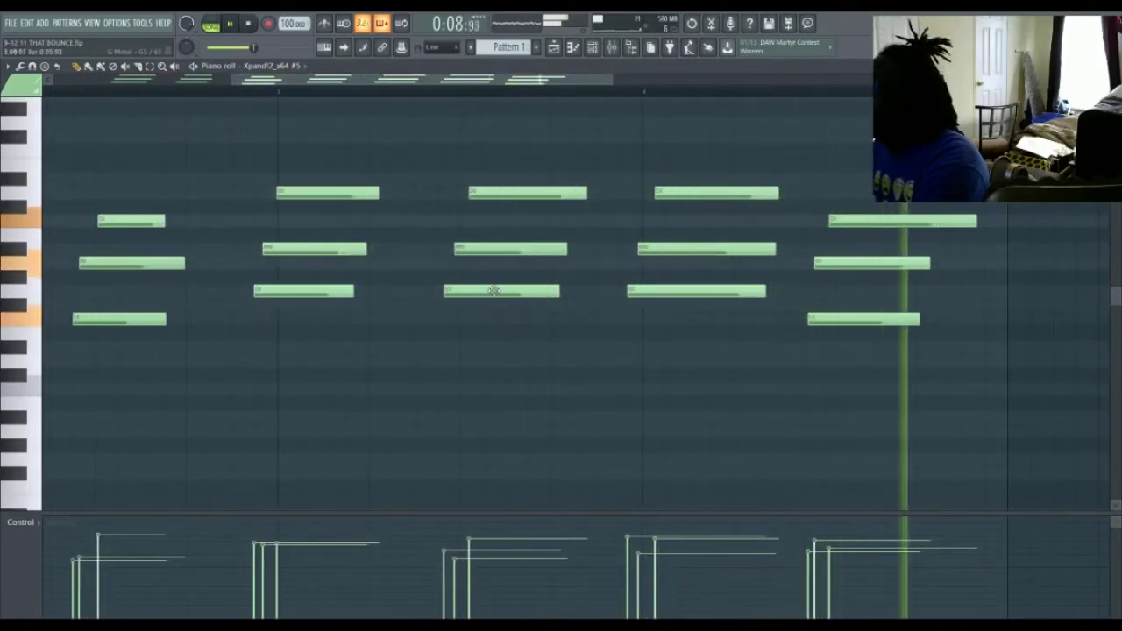
drag(494, 290, 500, 290)
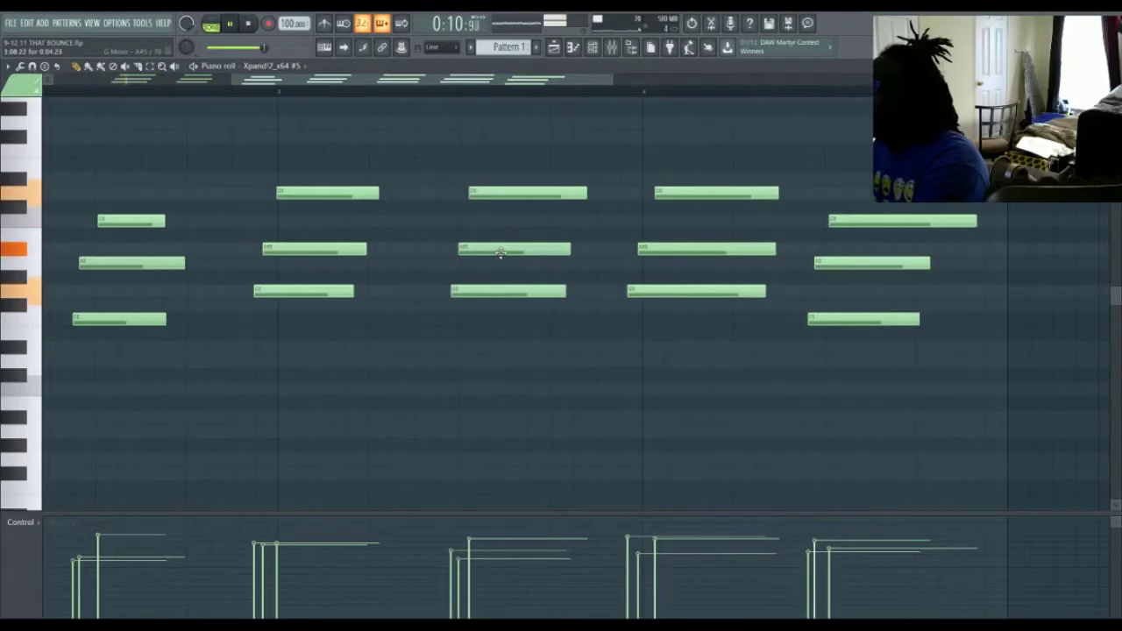
drag(510, 194, 508, 193)
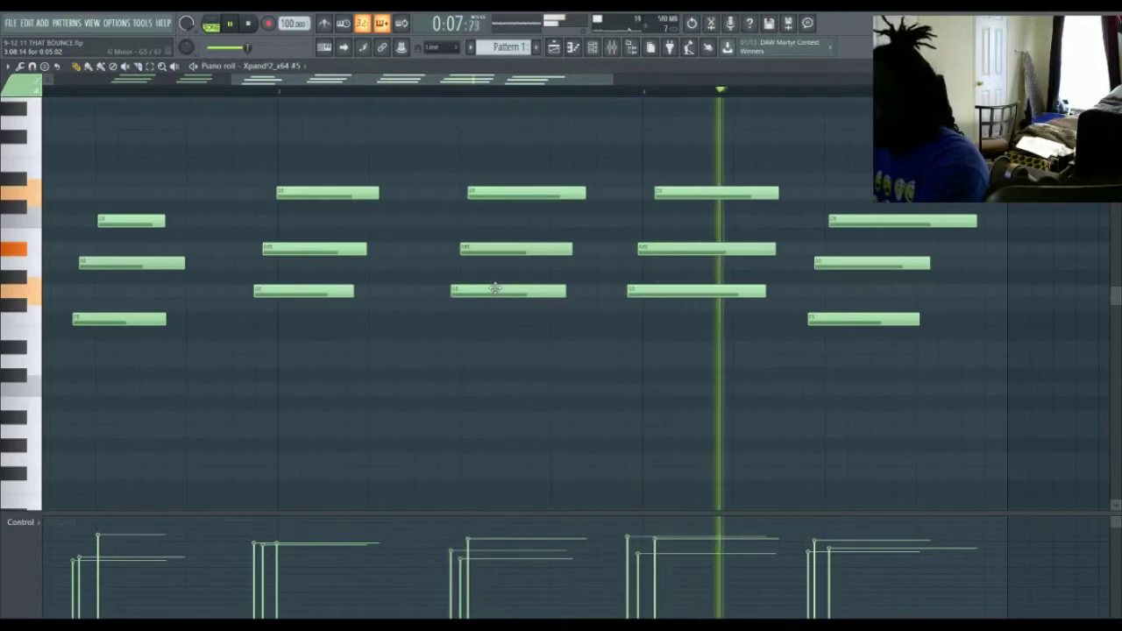
Step: Select all three notes of the fifth chord and shift them slightly earlier as a group
drag(491, 339, 520, 119)
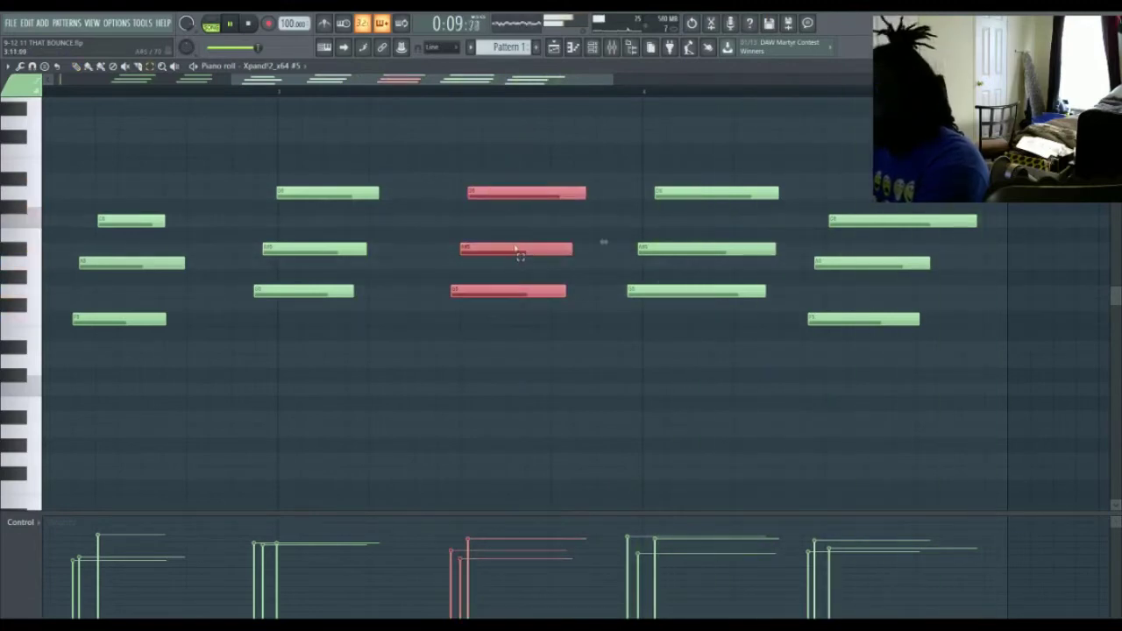
drag(512, 250, 492, 251)
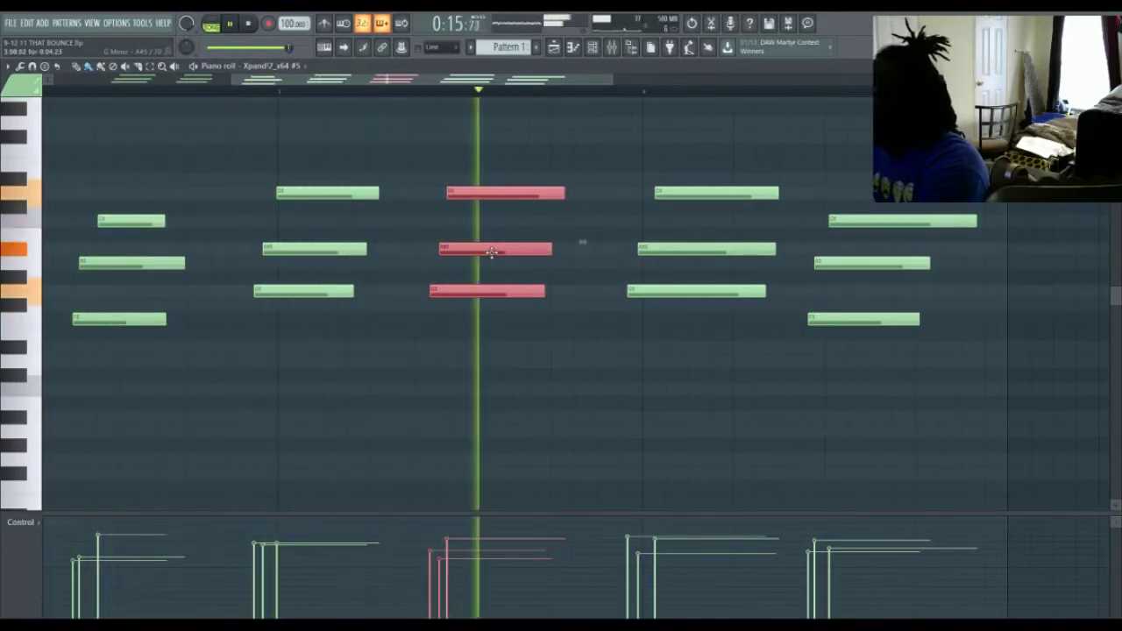
drag(492, 252, 495, 253)
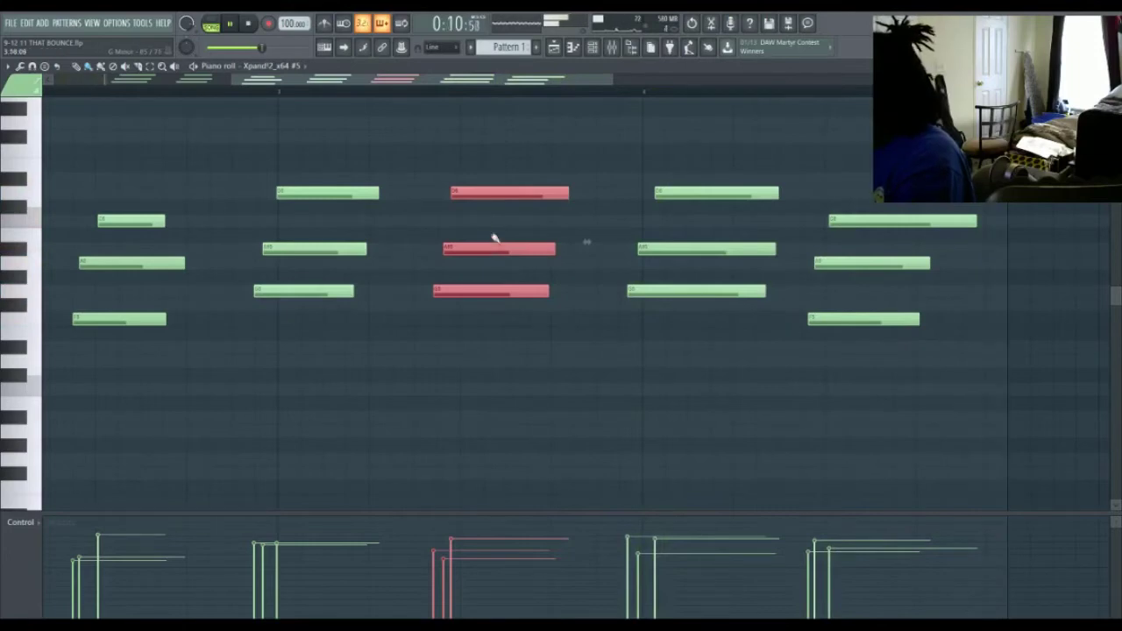
Step: Deselect the fifth chord and nudge its top, middle and bottom notes slightly later one by one
click(441, 180)
right_click(442, 179)
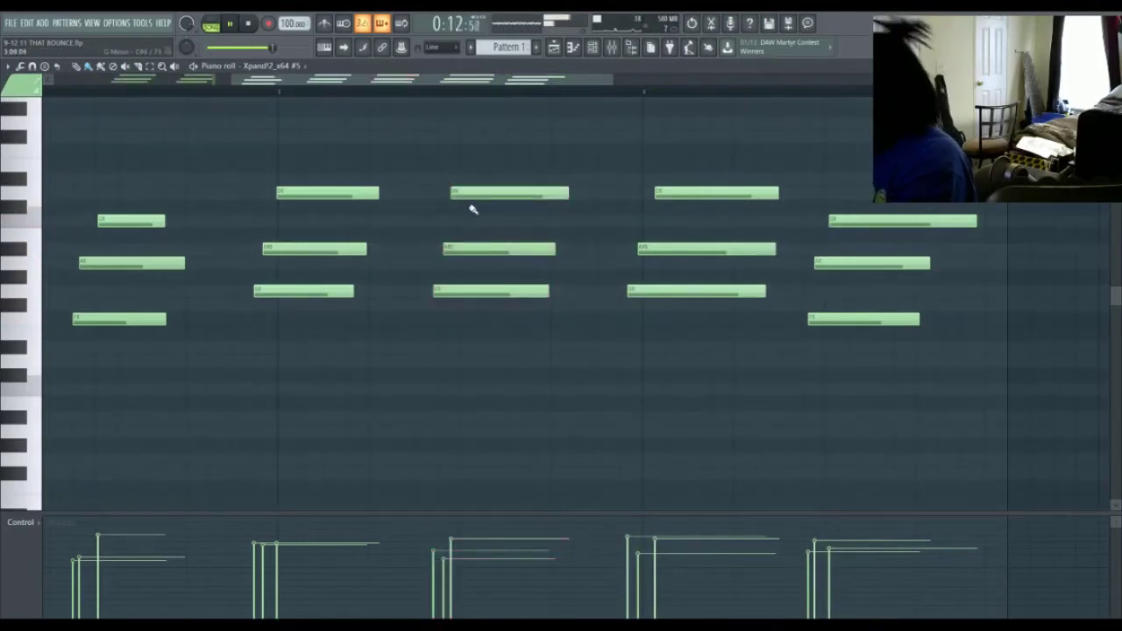
drag(467, 197, 477, 197)
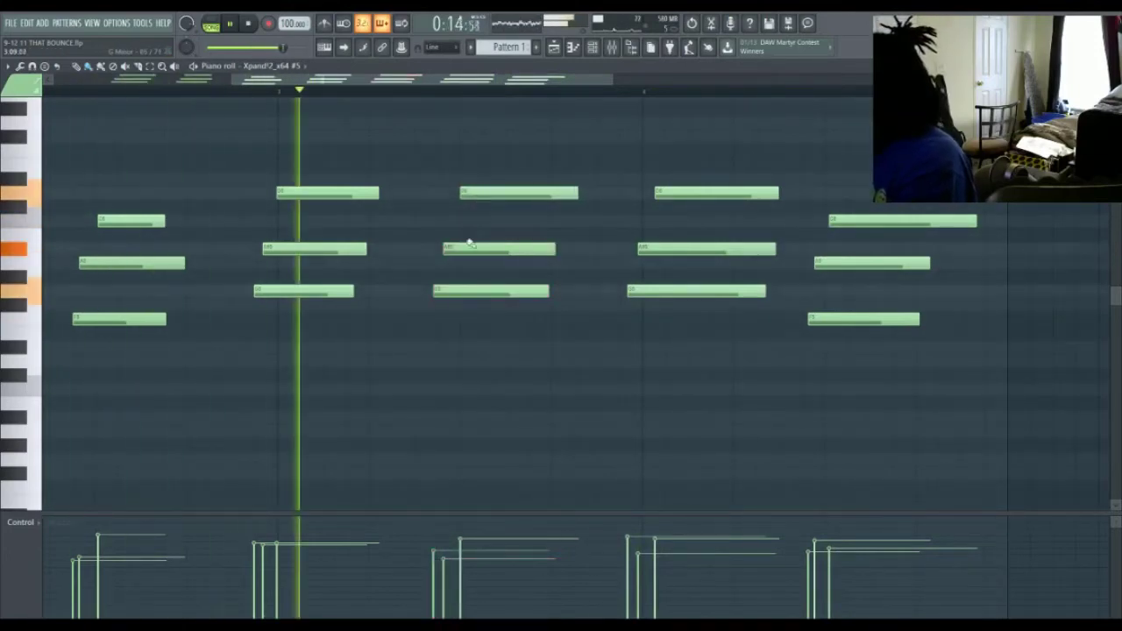
drag(466, 247, 470, 247)
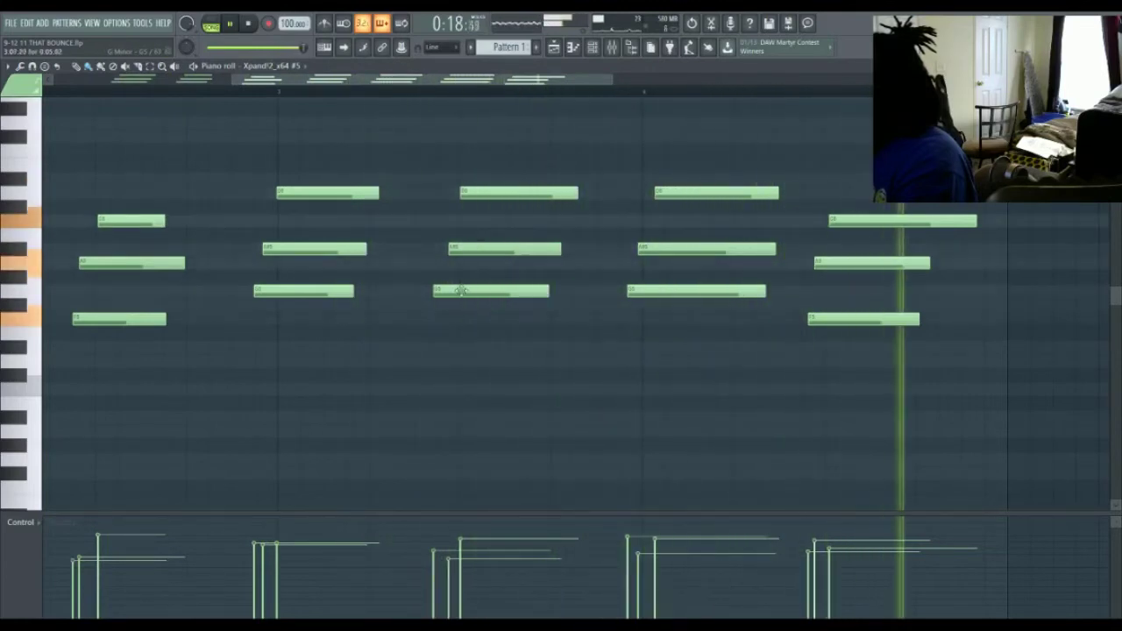
drag(460, 290, 465, 291)
key(space)
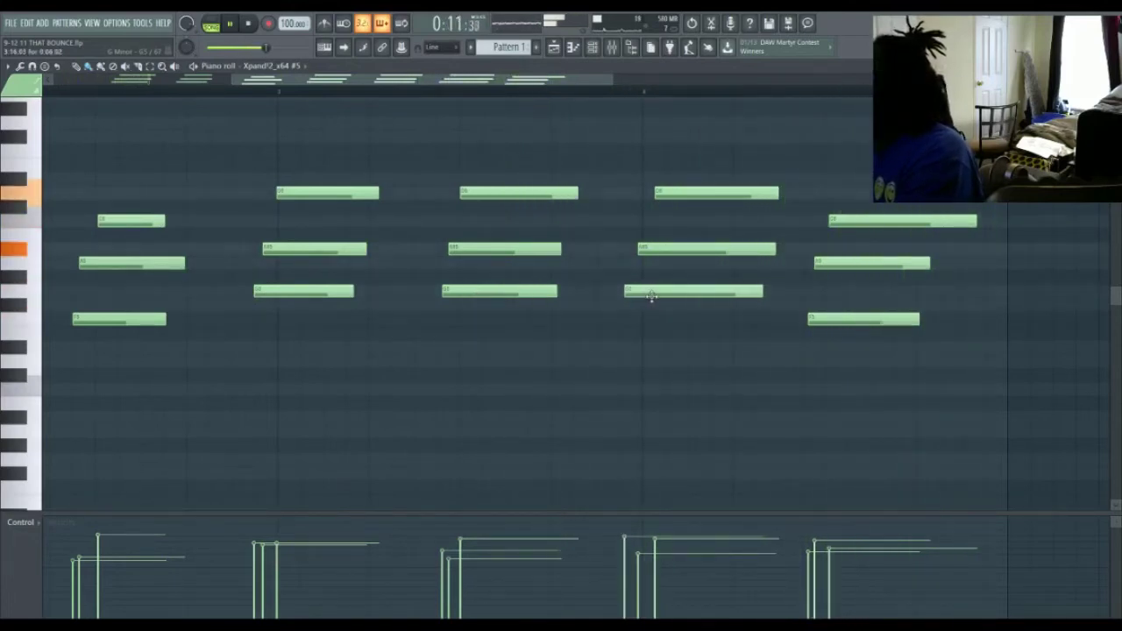
Step: Shift the sixth chord's notes slightly earlier and close the piano roll
drag(658, 255, 655, 254)
drag(679, 198, 669, 198)
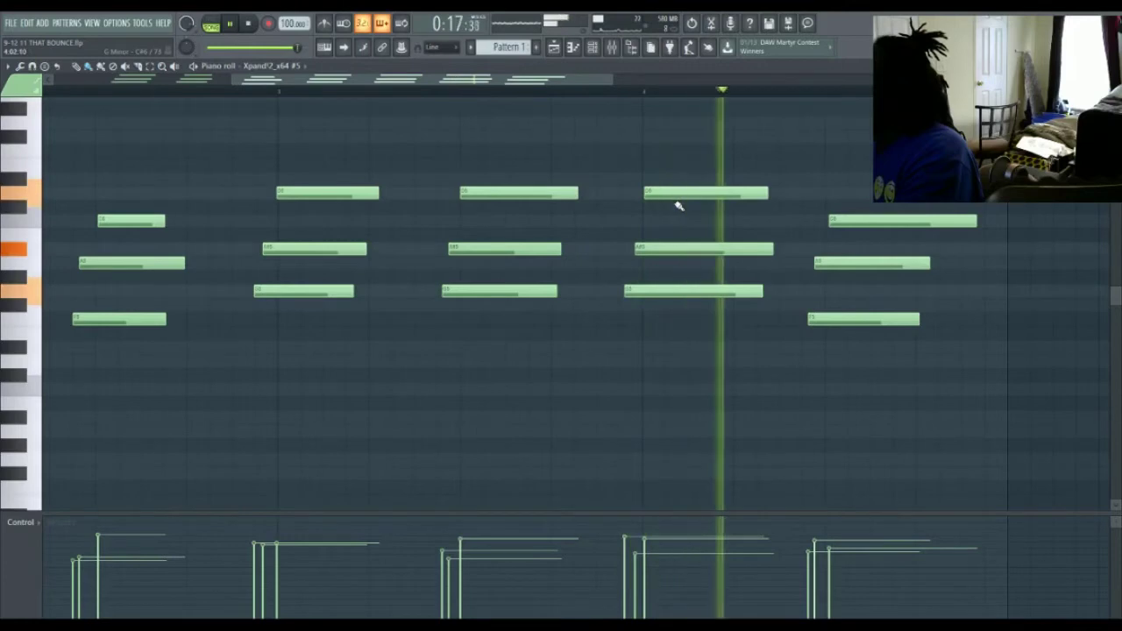
key(Escape)
key(F9)
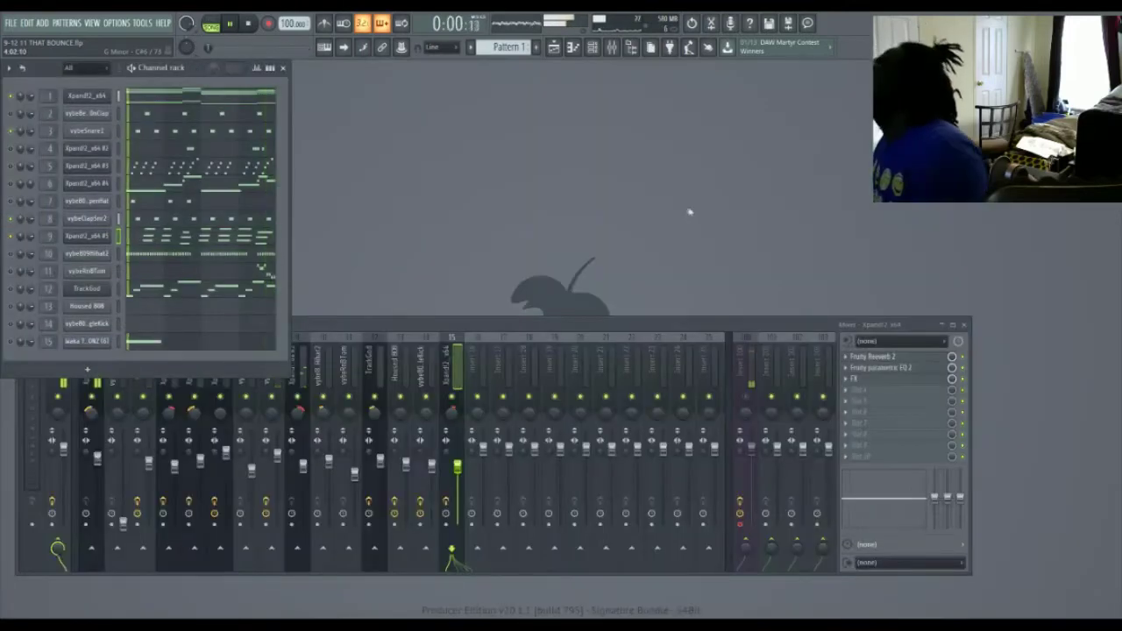
Step: Unmute all channels and show the sample browser beside the channel rack and mixer
right_click(14, 239)
click(346, 325)
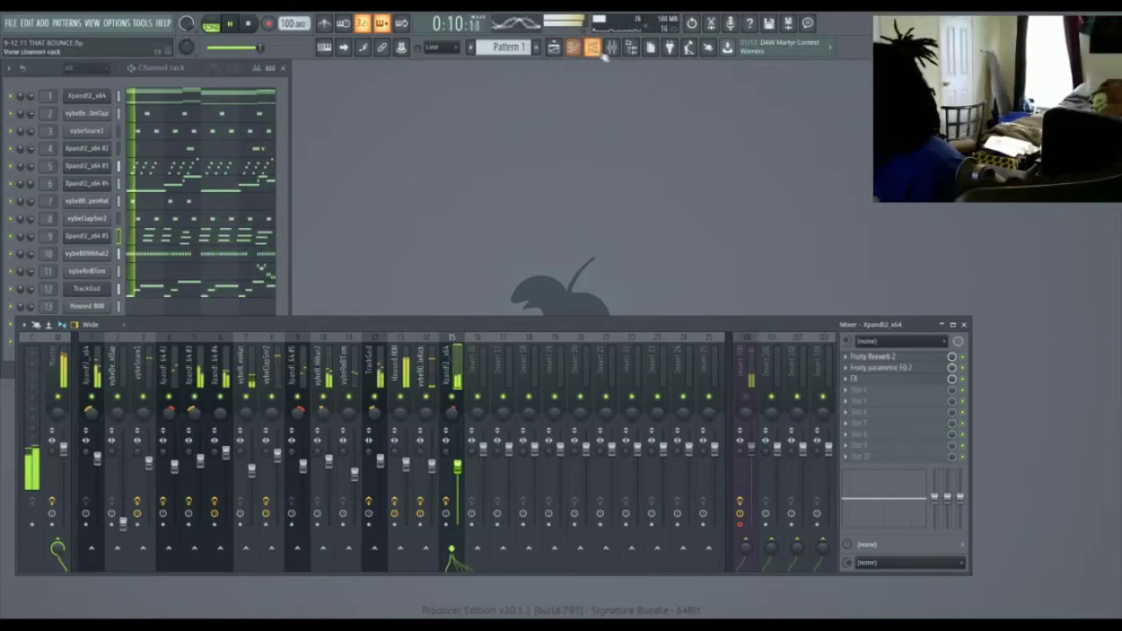
click(623, 51)
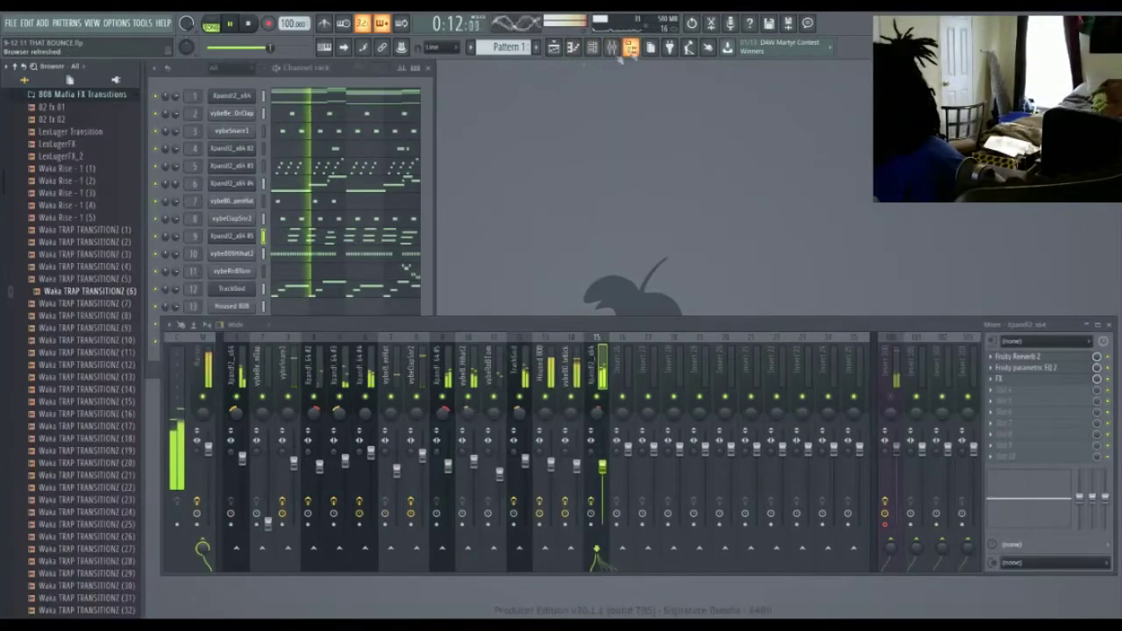
Step: Collapse the current browser folder and add the "i do diss" sample from the 9-12drums tag folder as a new channel
click(86, 95)
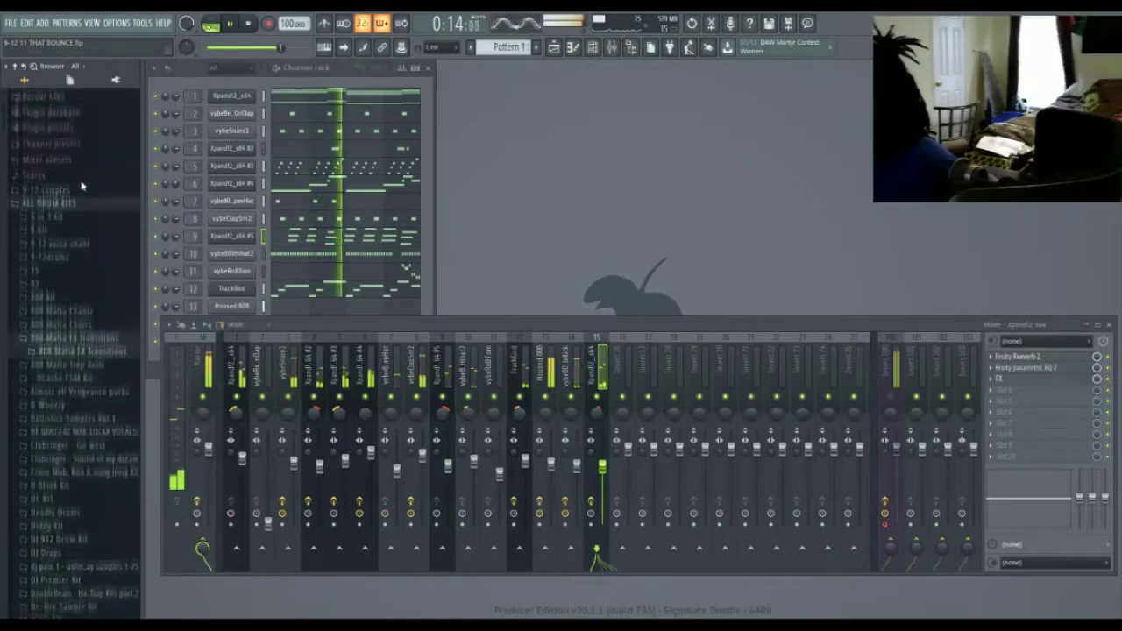
click(50, 273)
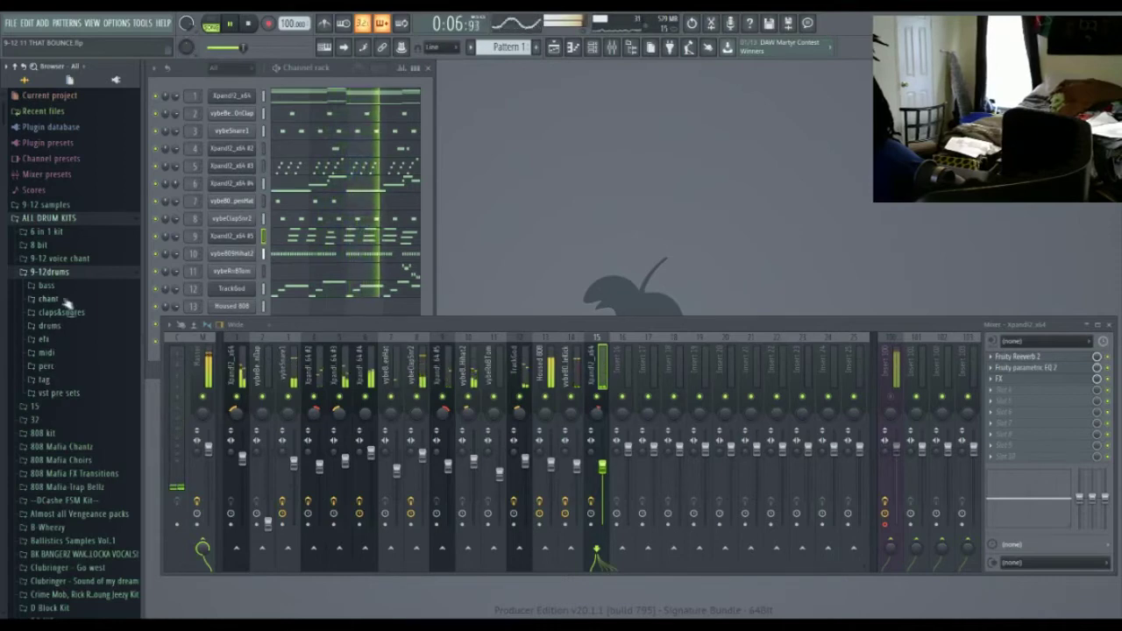
click(46, 379)
drag(58, 418, 155, 357)
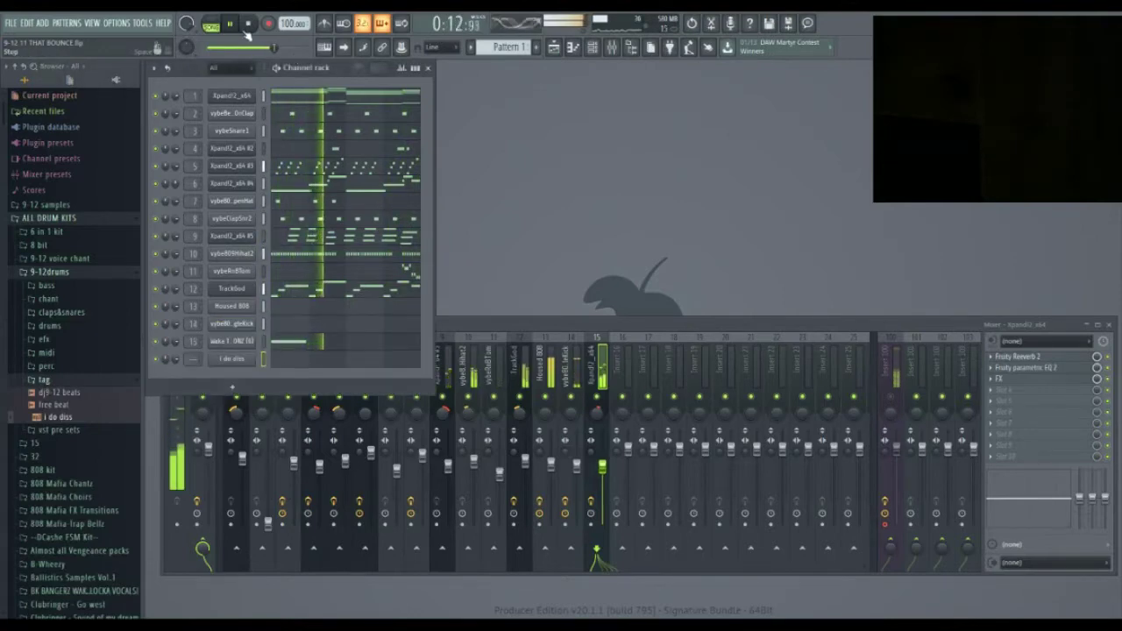
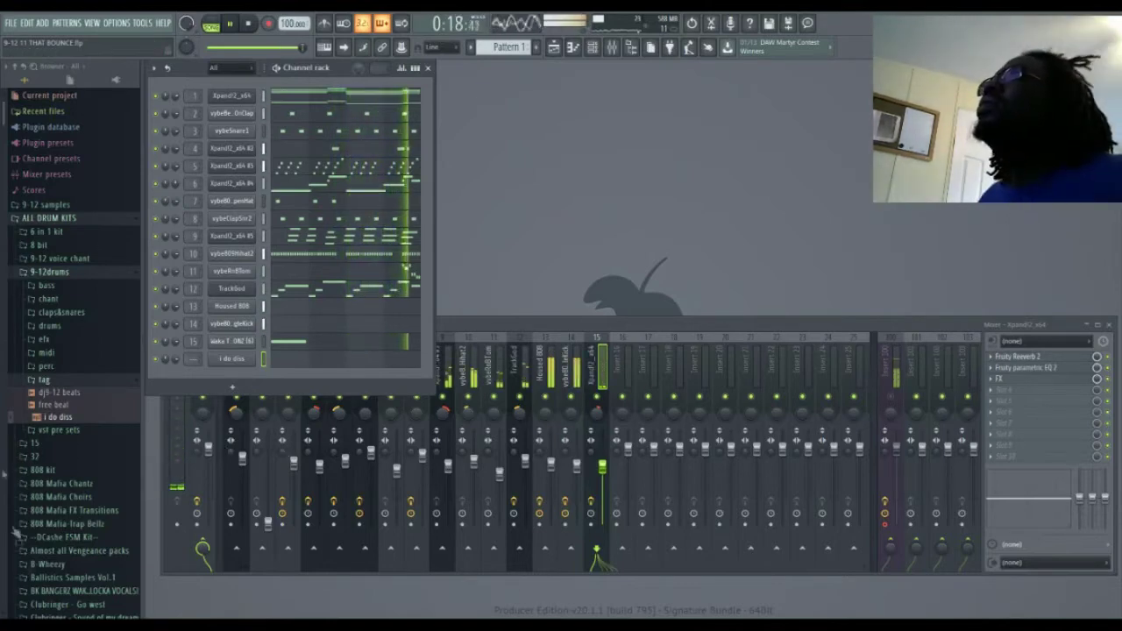
Step: Add a C5 note at the start of the i do diss piano roll, lengthen it and close the piano roll
click(300, 369)
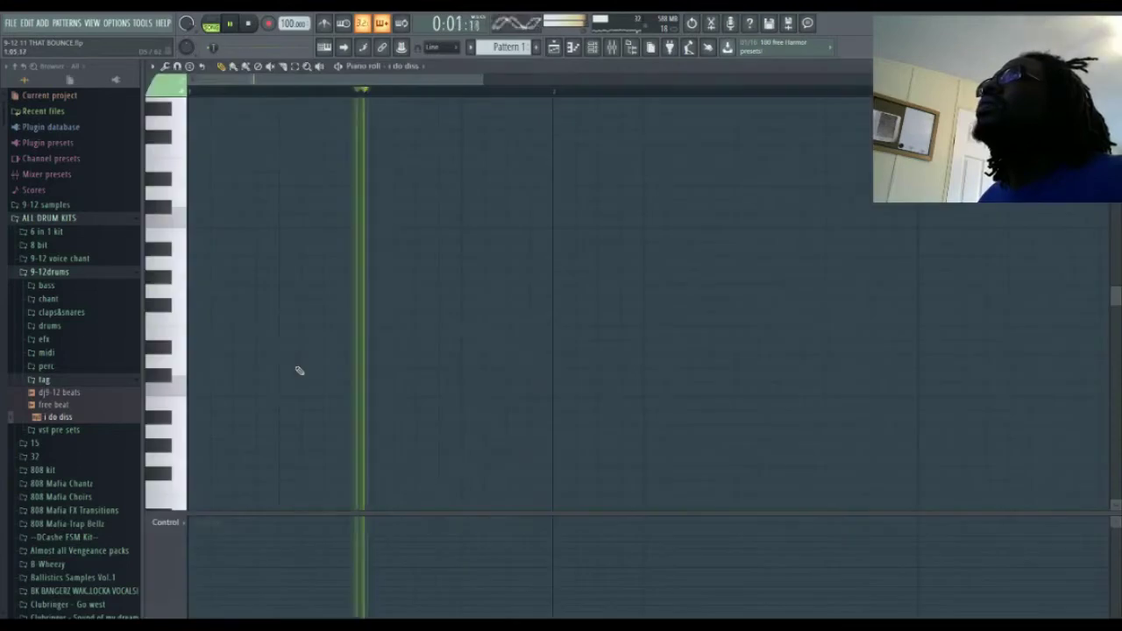
click(221, 376)
drag(228, 379, 205, 394)
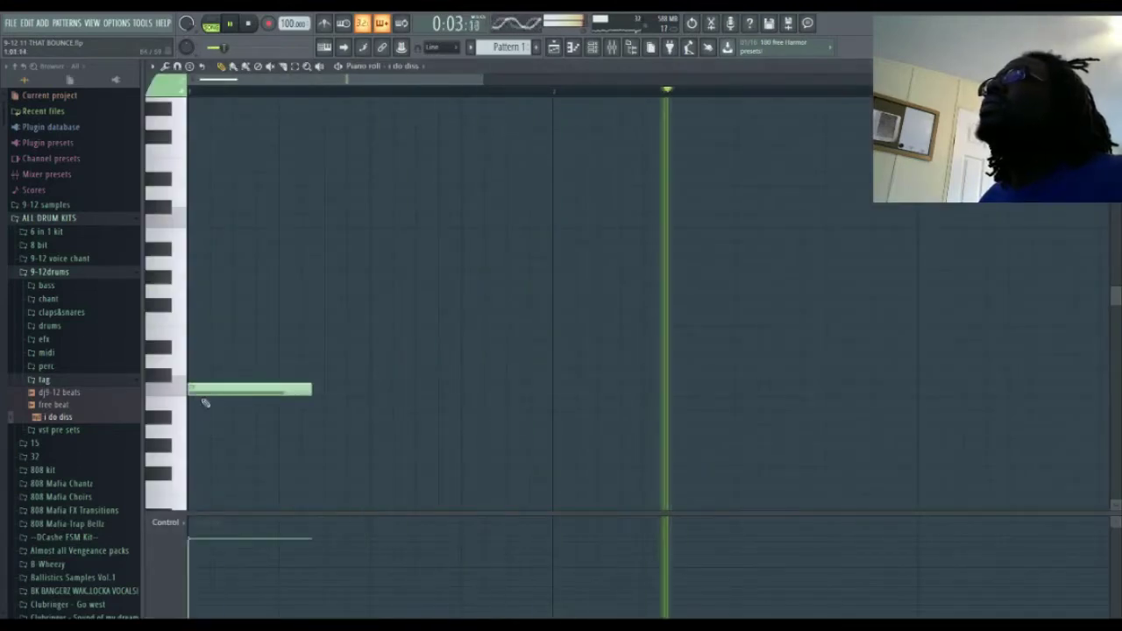
drag(310, 388, 405, 386)
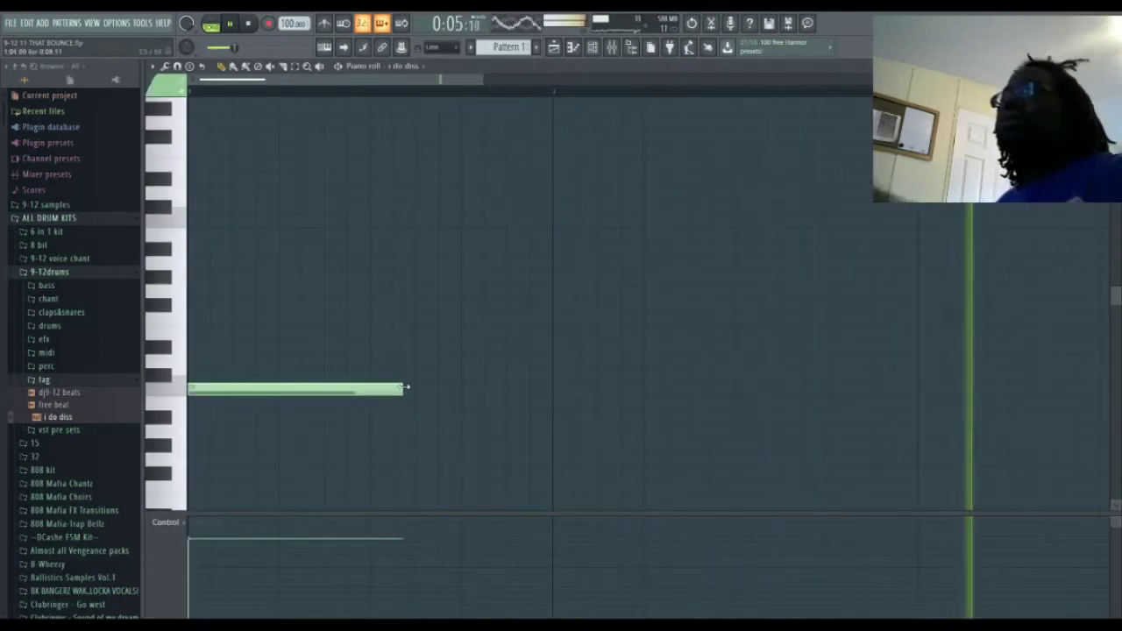
key(Escape)
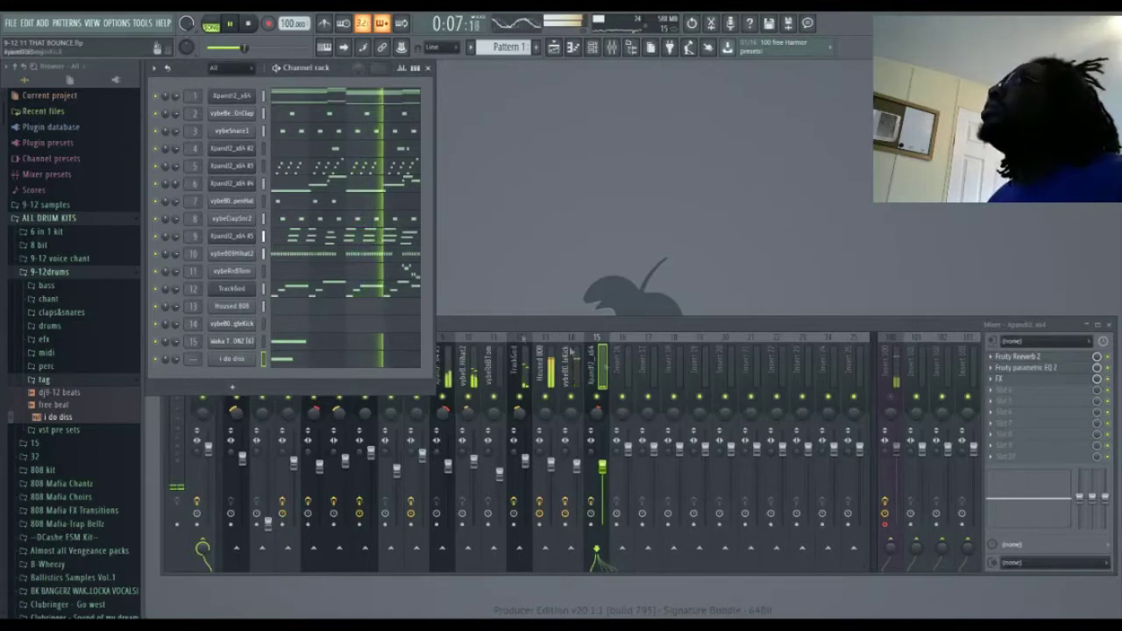
Step: Route i do diss to mixer insert 16 with Fruity Reverb 2 and Fruity delay bank, and lower its level to about 92%
drag(190, 359, 190, 355)
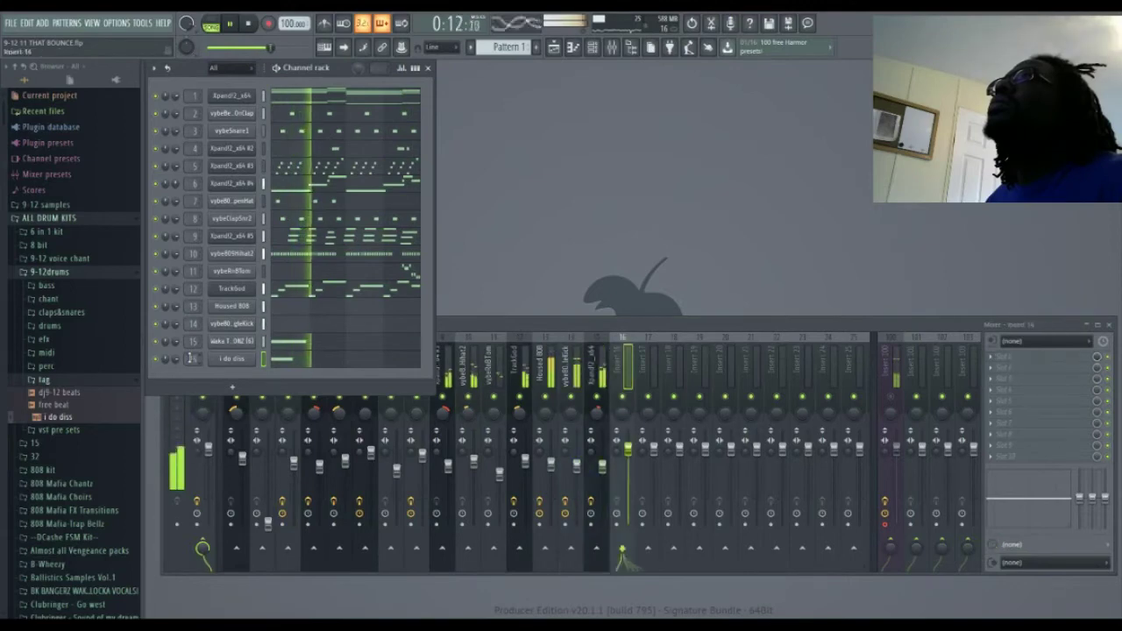
click(631, 364)
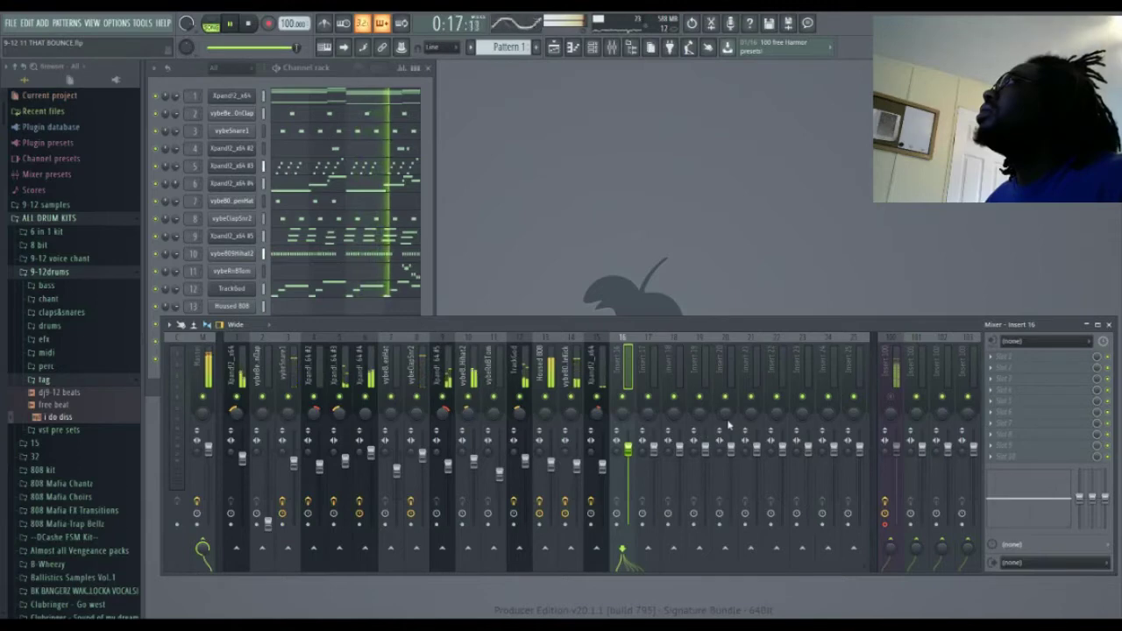
click(797, 429)
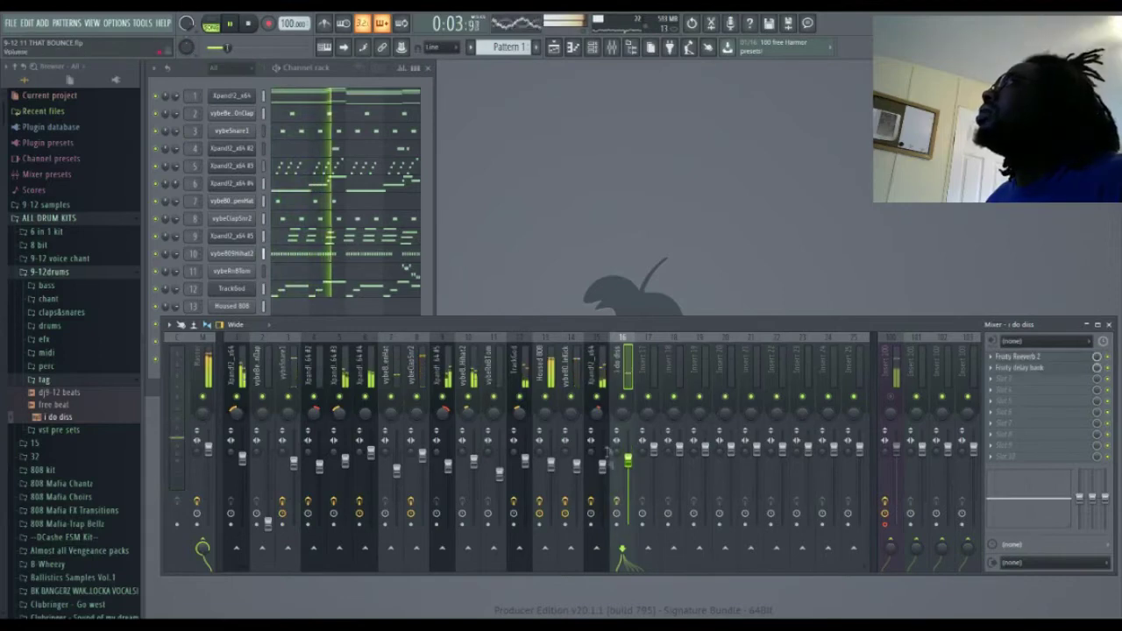
drag(627, 450, 627, 455)
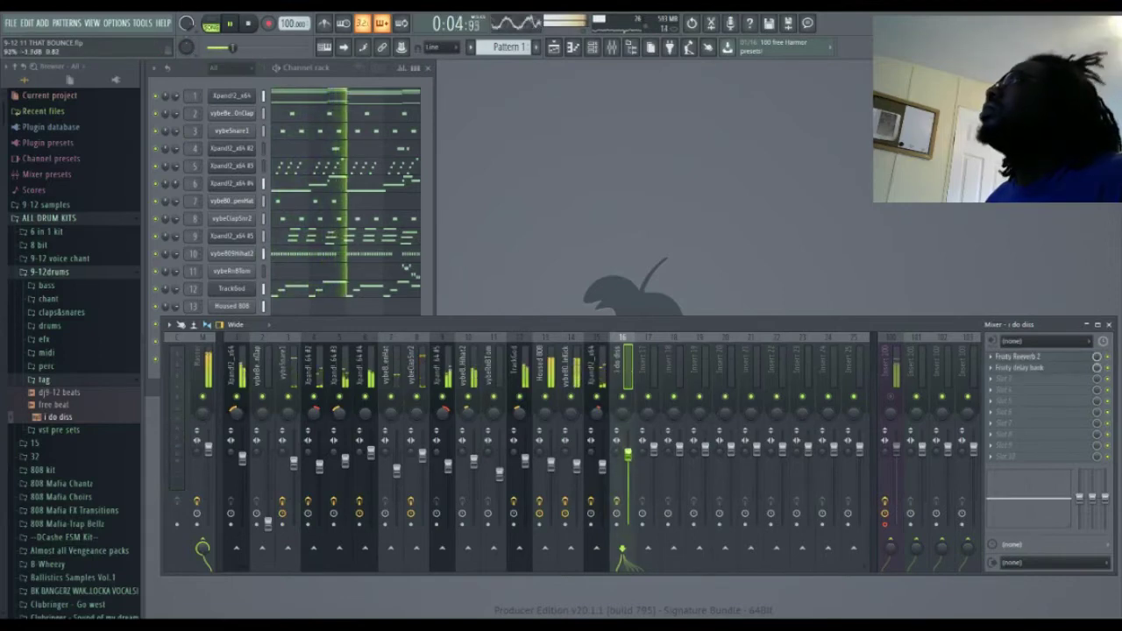
Step: Normalize the i do diss sample, raise its trim and close its channel settings
click(339, 67)
click(232, 362)
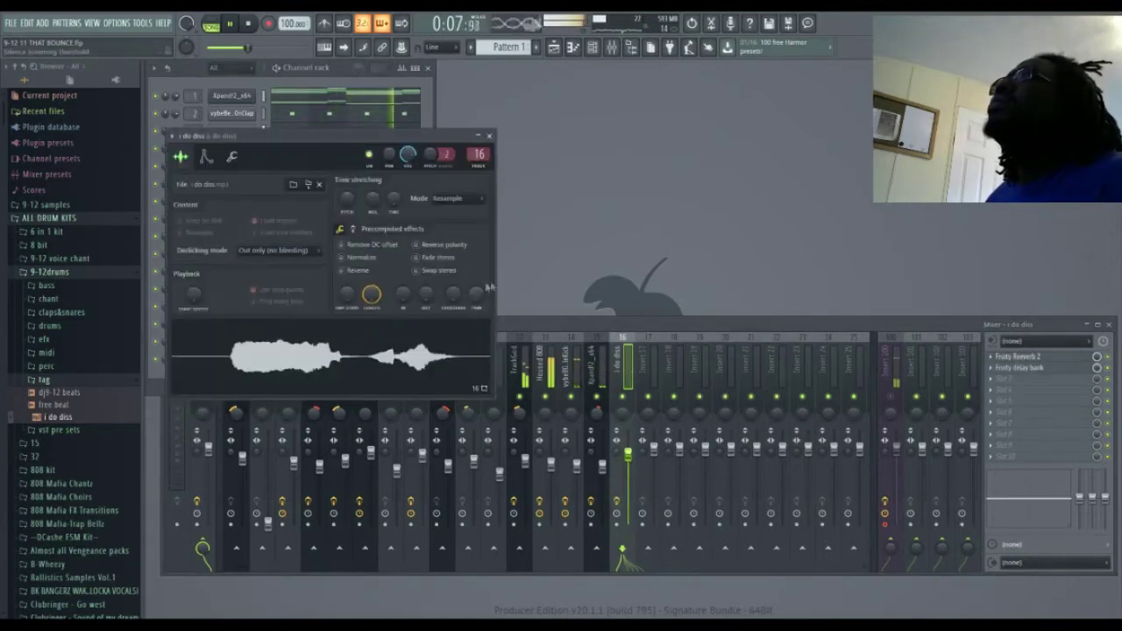
scroll(484, 302, up, 2)
click(373, 262)
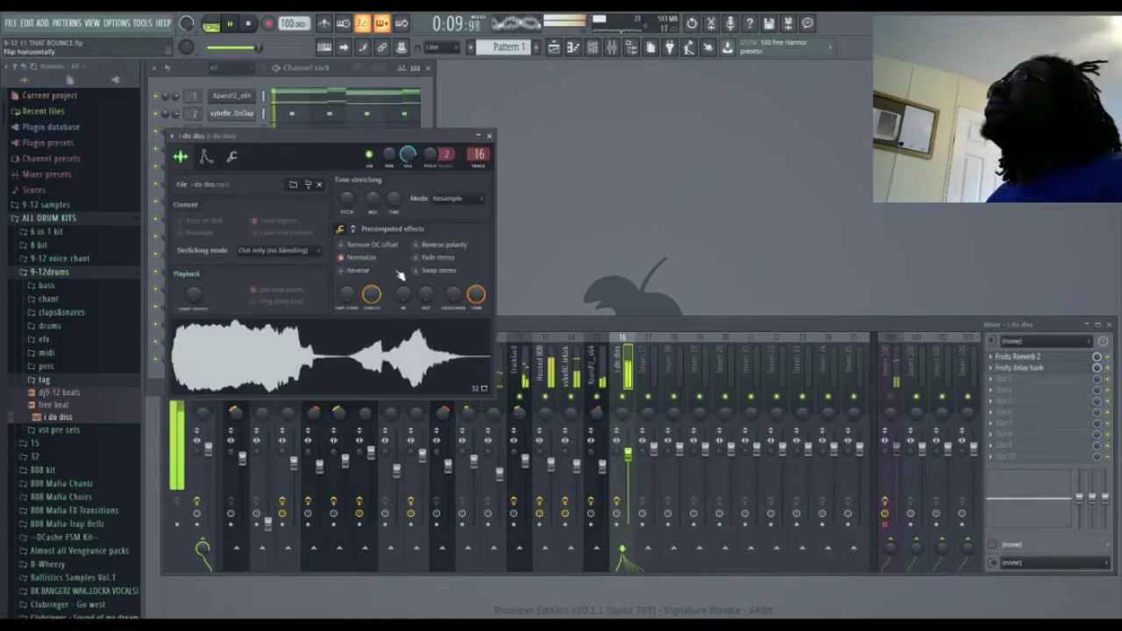
click(489, 137)
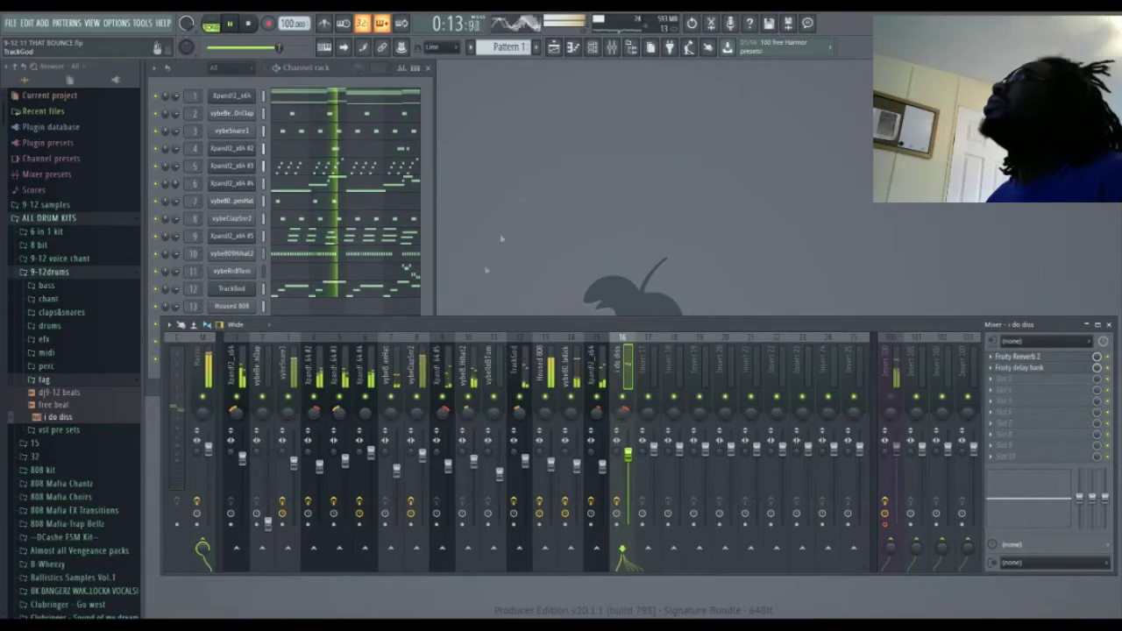
Step: Mute mixer Insert 100 and play the arrangement from the start in the playlist
key(F5)
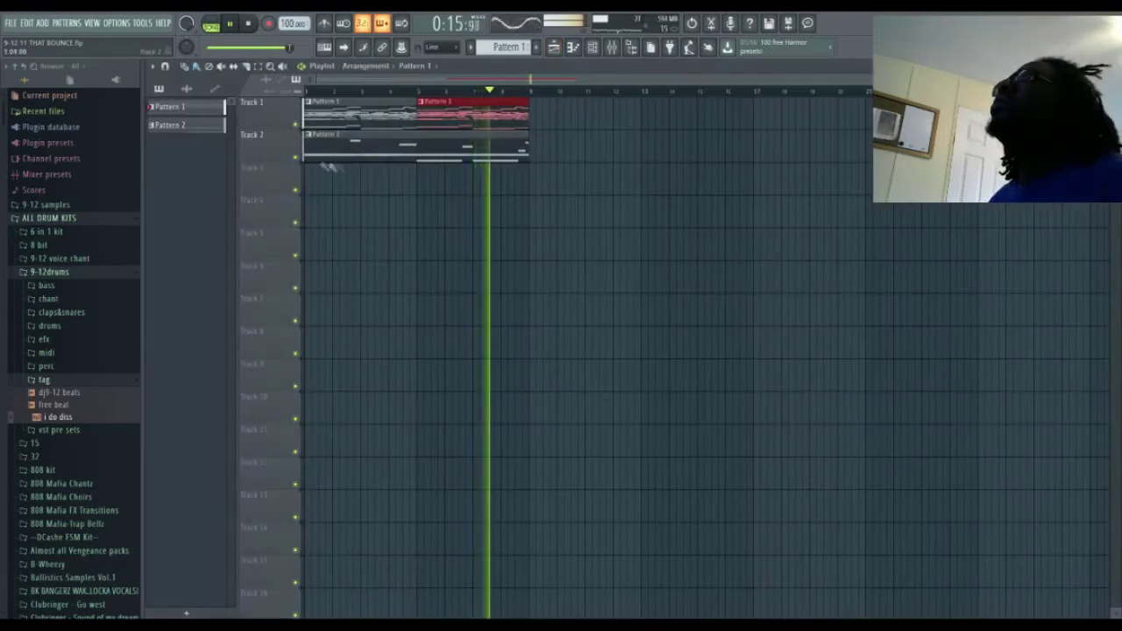
key(space)
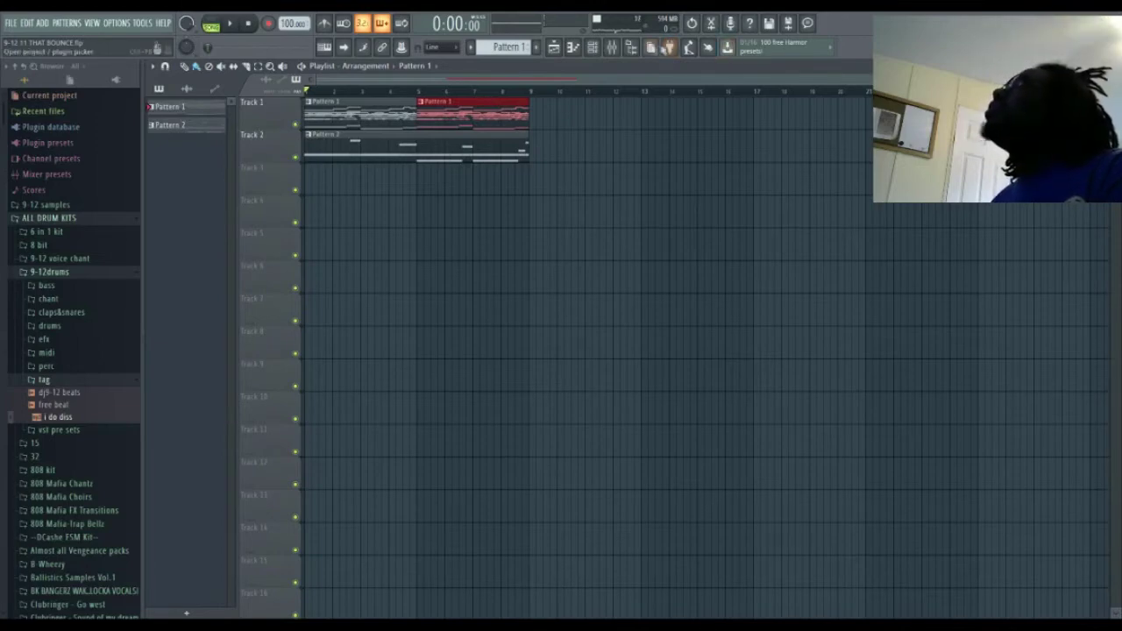
click(616, 47)
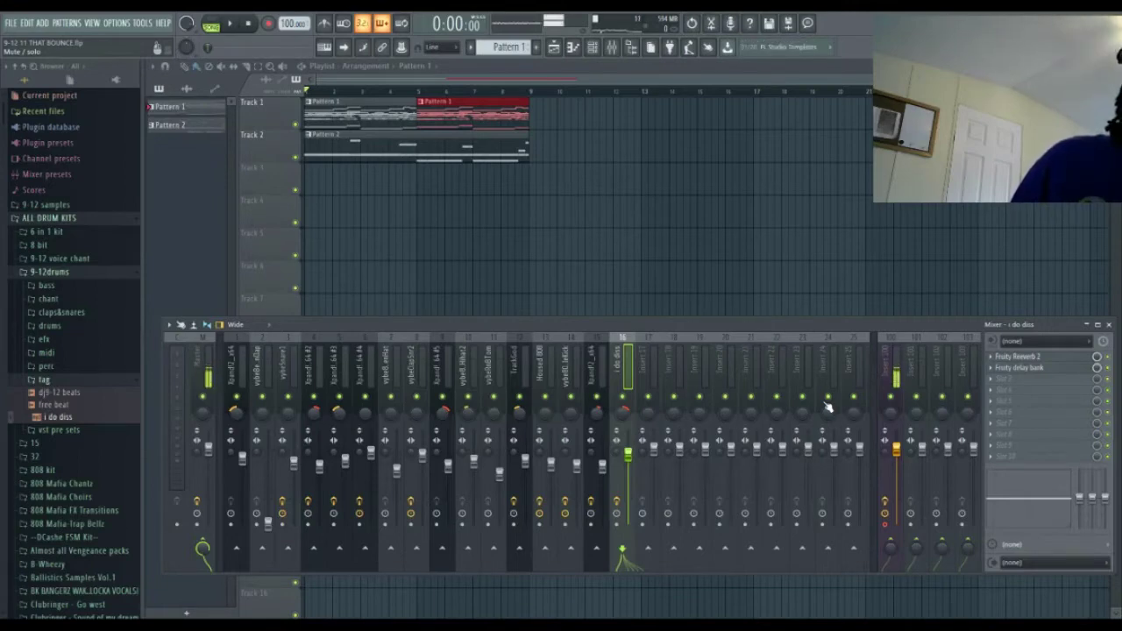
click(892, 399)
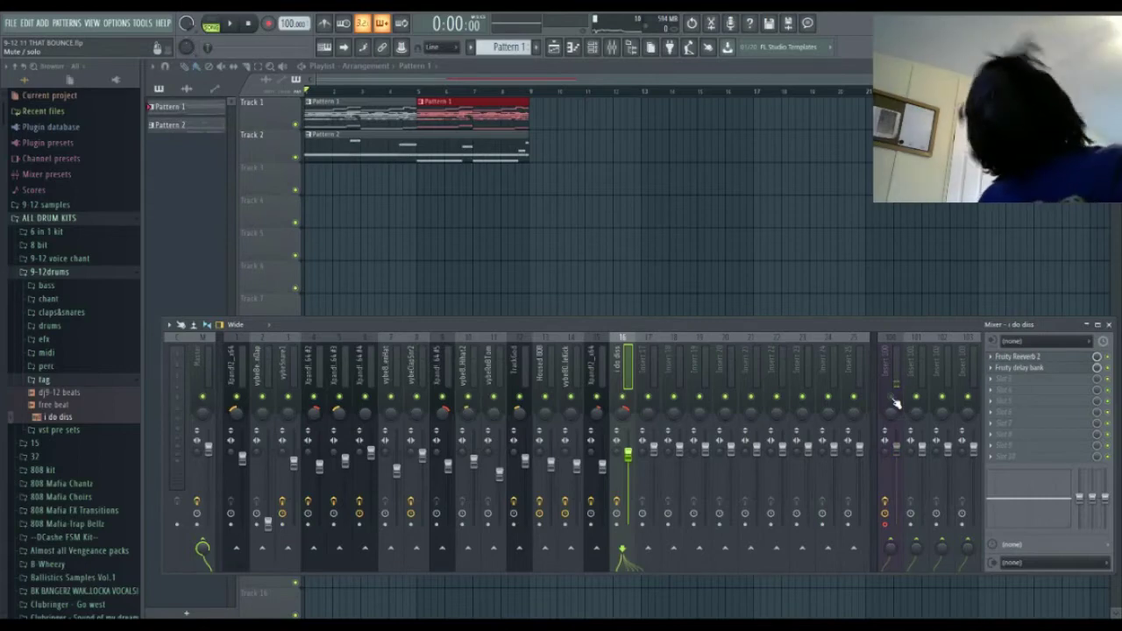
key(space)
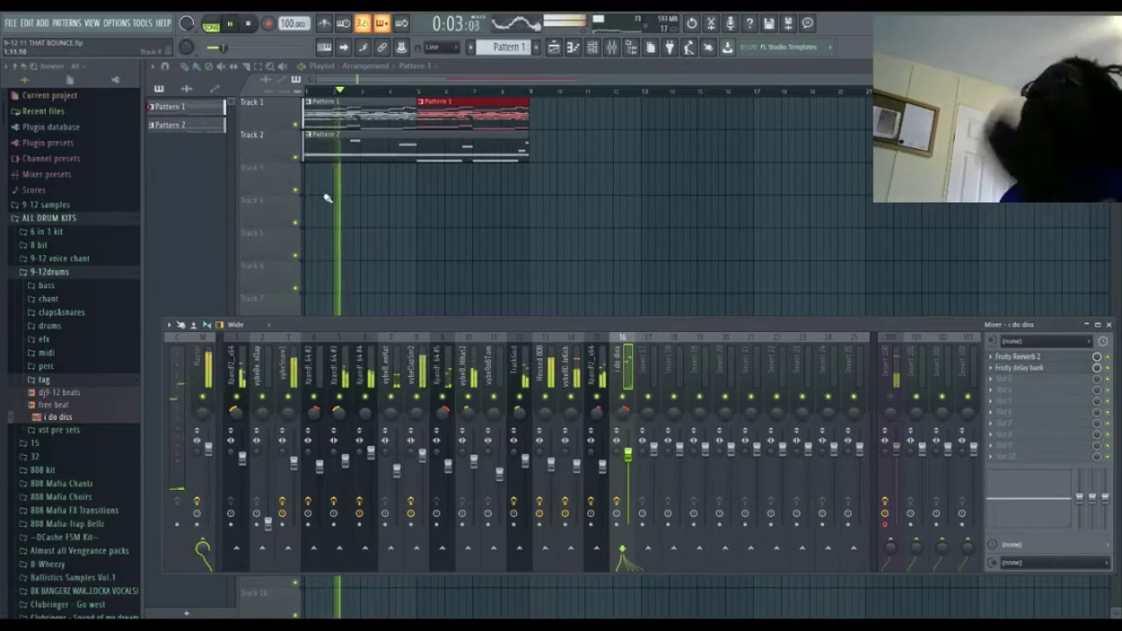
Step: Delete the second Pattern 1 clip, and move the remaining Pattern 1 clip to Track 3 and Pattern 2 to Track 1
right_click(436, 118)
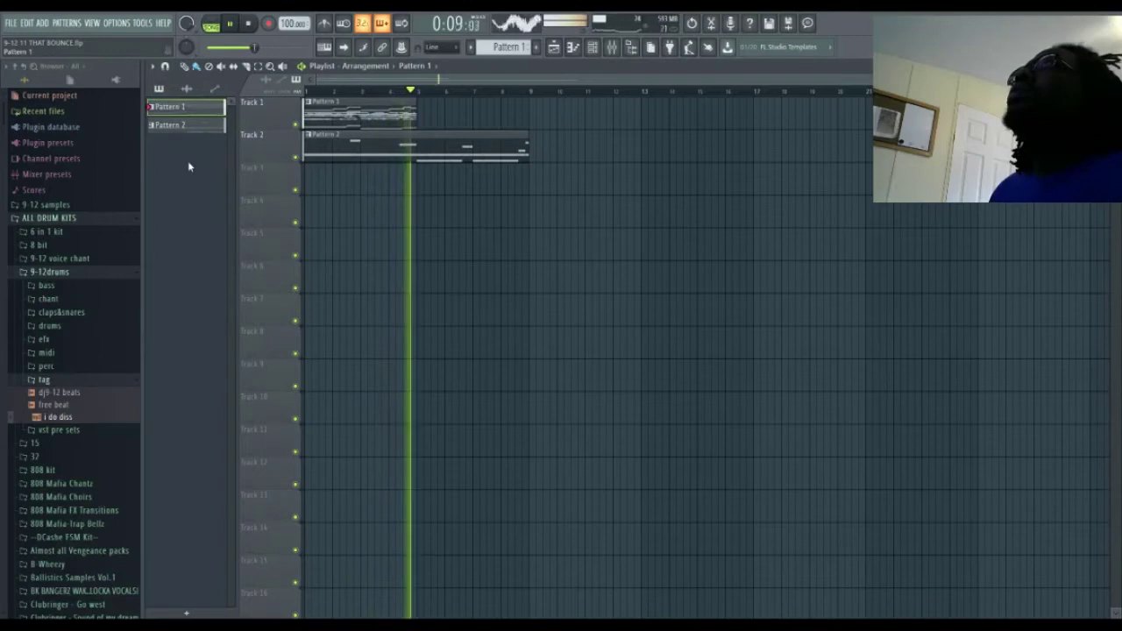
drag(322, 115, 323, 179)
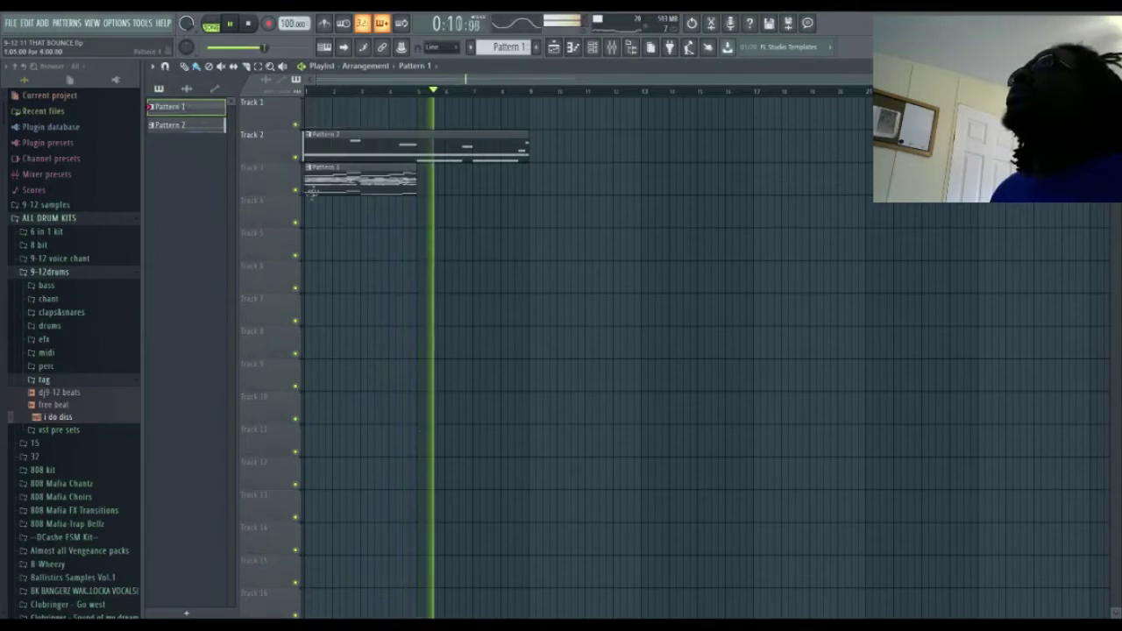
drag(333, 142, 333, 110)
key(space)
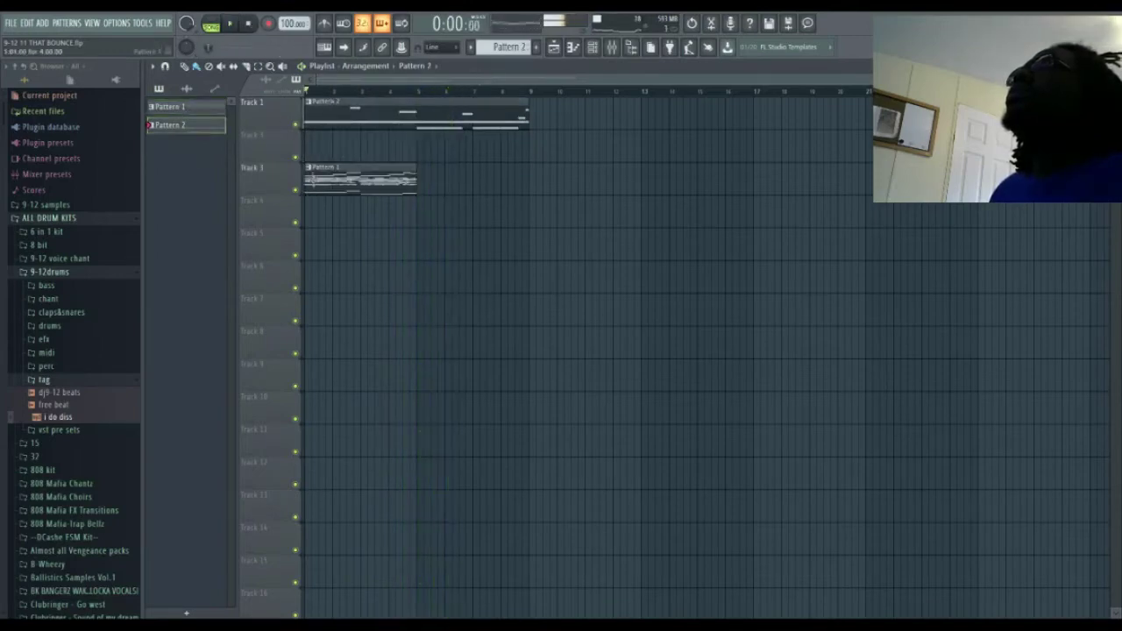
Step: Split Pattern 1 by channel on Track 2 and spread the clips from Xpand!2_x64 to vybe809OpenHat over Tracks 3 to 9
drag(319, 159, 319, 146)
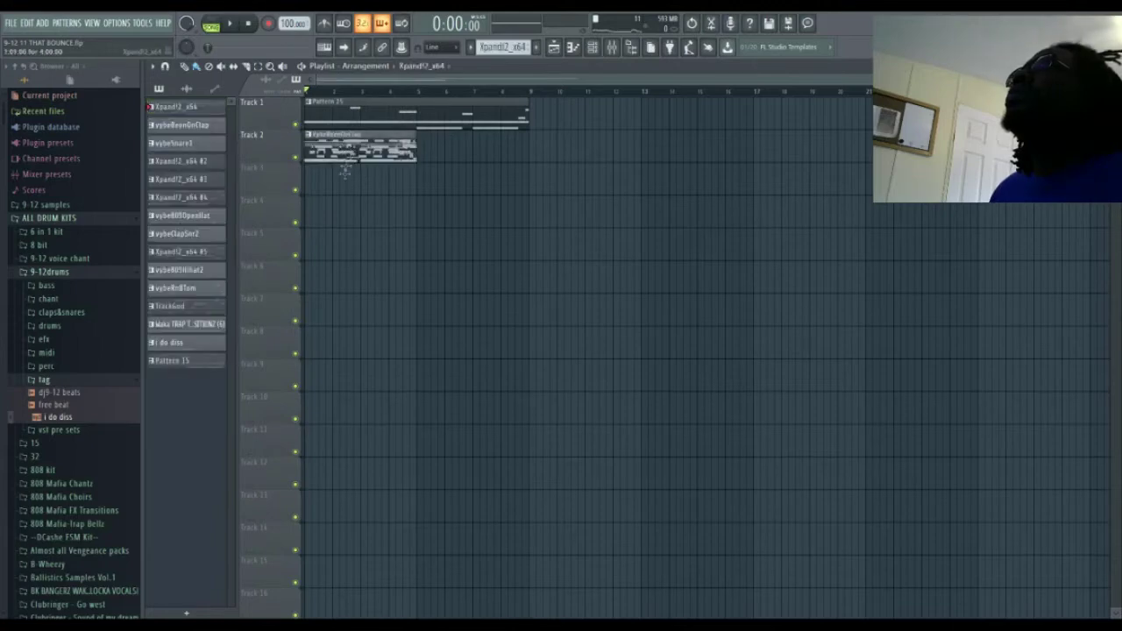
drag(345, 171, 341, 208)
drag(344, 151, 338, 196)
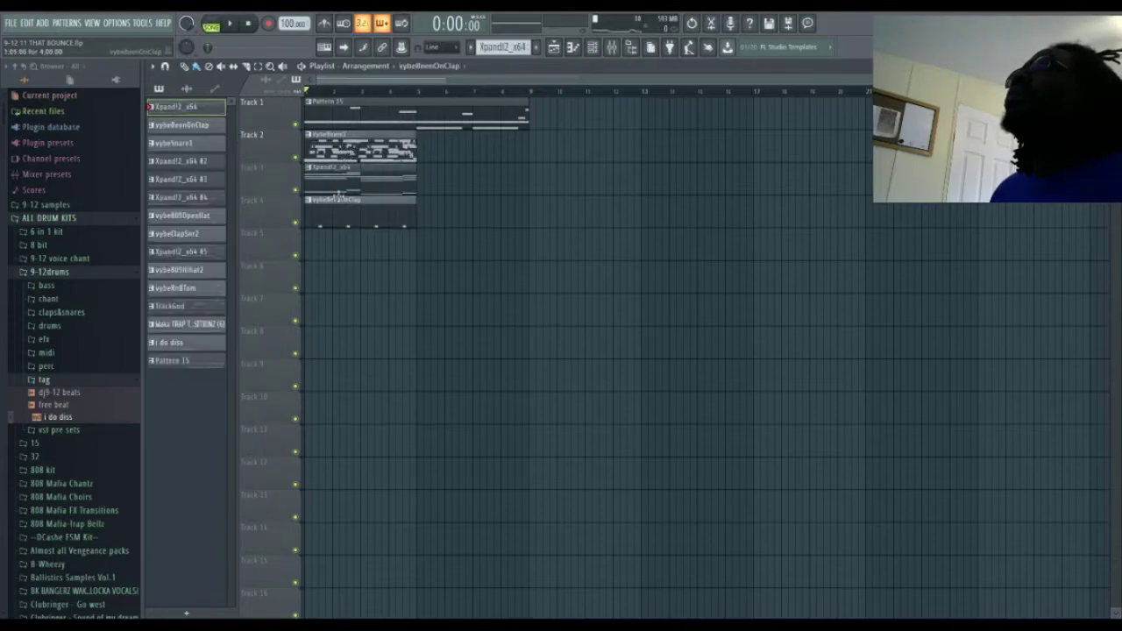
drag(344, 153, 344, 262)
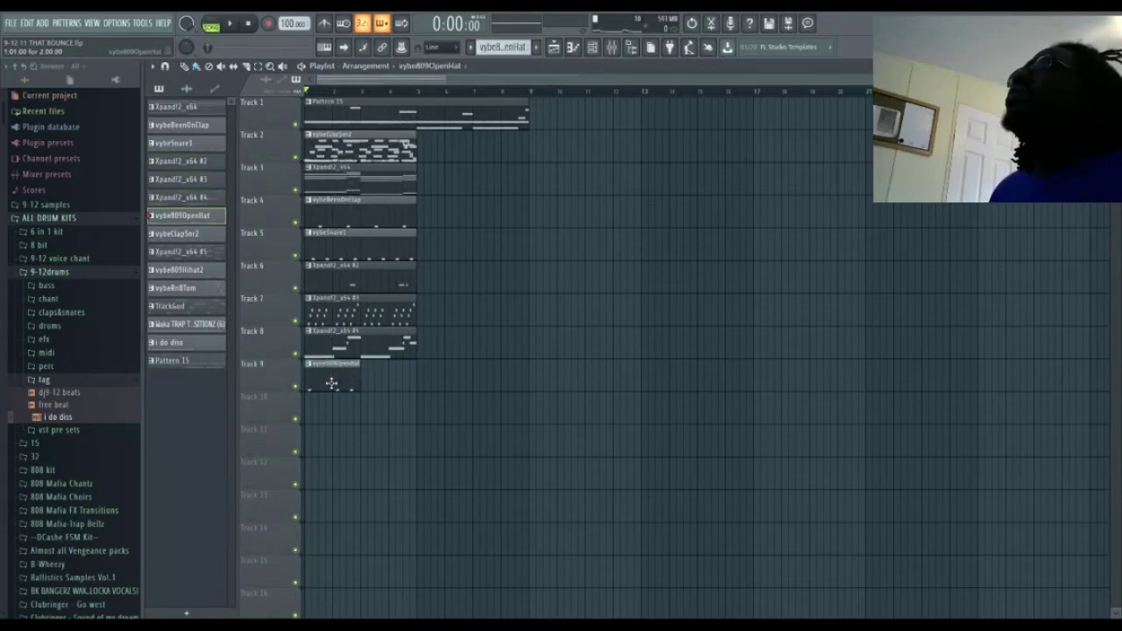
Step: Inspect the notes and sampler settings of the vybe809OpenHat clip on Track 9
double_click(331, 383)
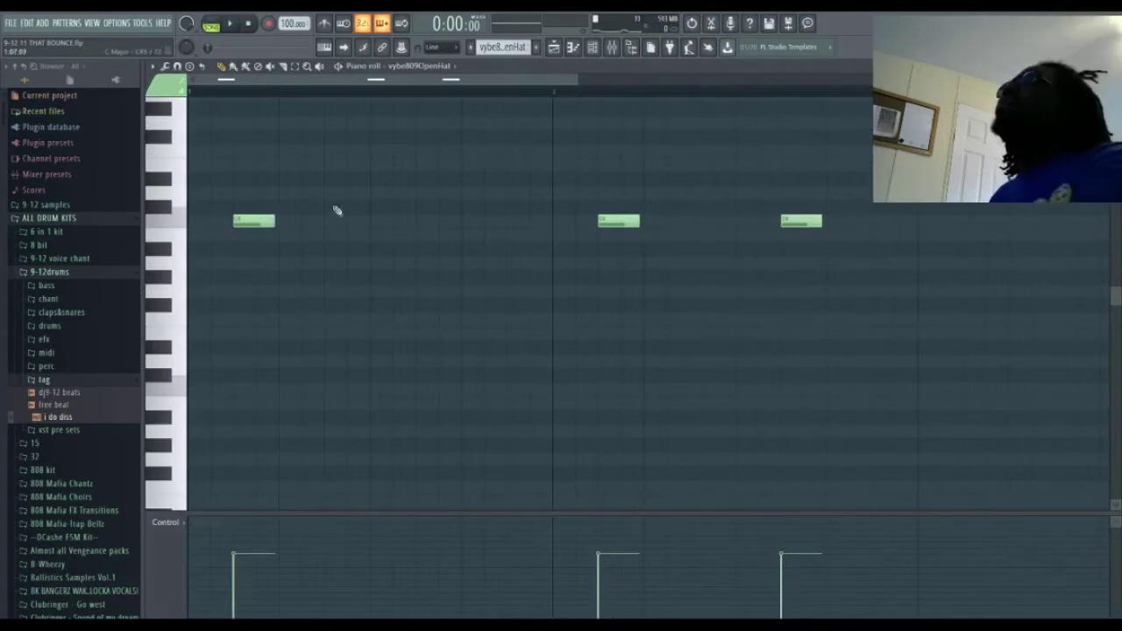
key(Escape)
click(240, 209)
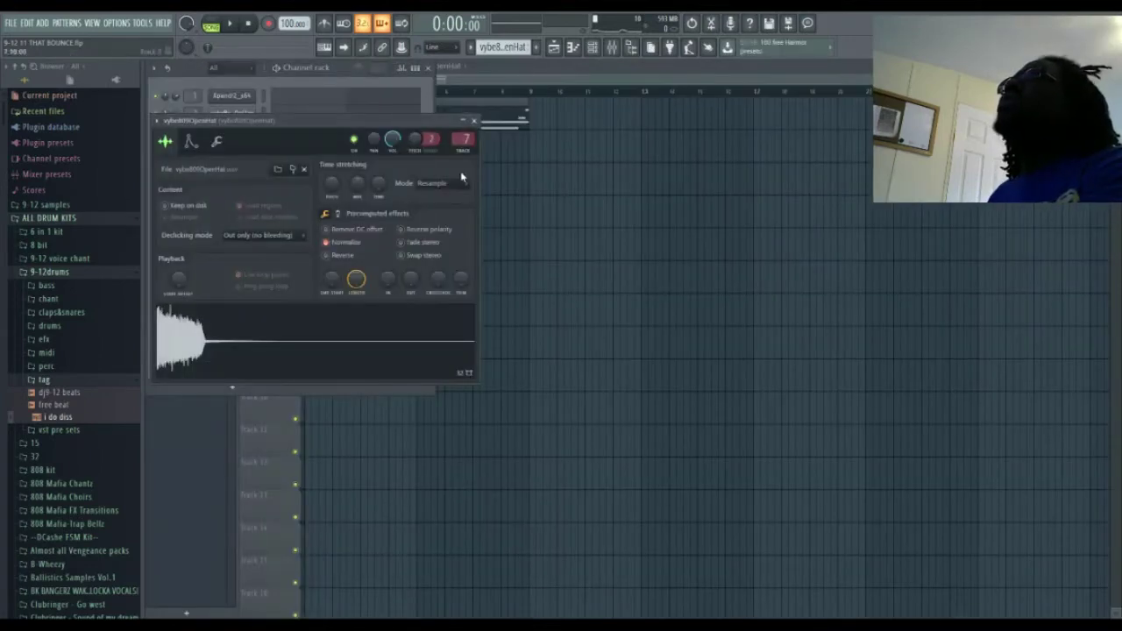
click(505, 71)
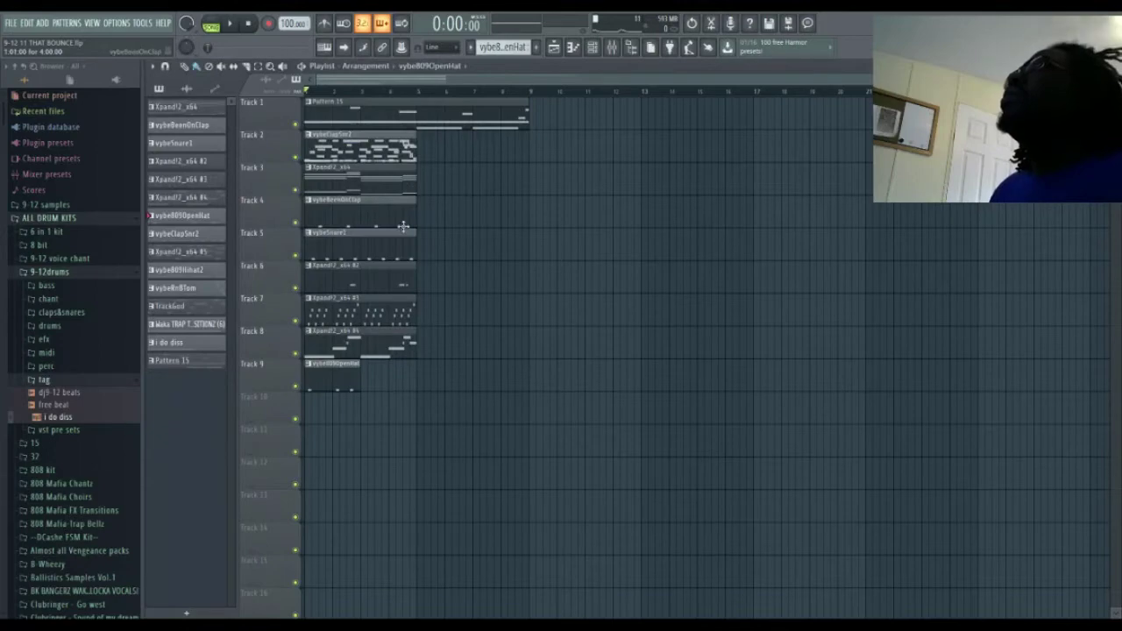
Step: Spread the vybeClapSnr2, Xpand!2_x64 #5, vybe809Hihat2, vybeRnBTom and TrackGod clips over Tracks 10 to 14, with the tom clip at bar 5
click(347, 404)
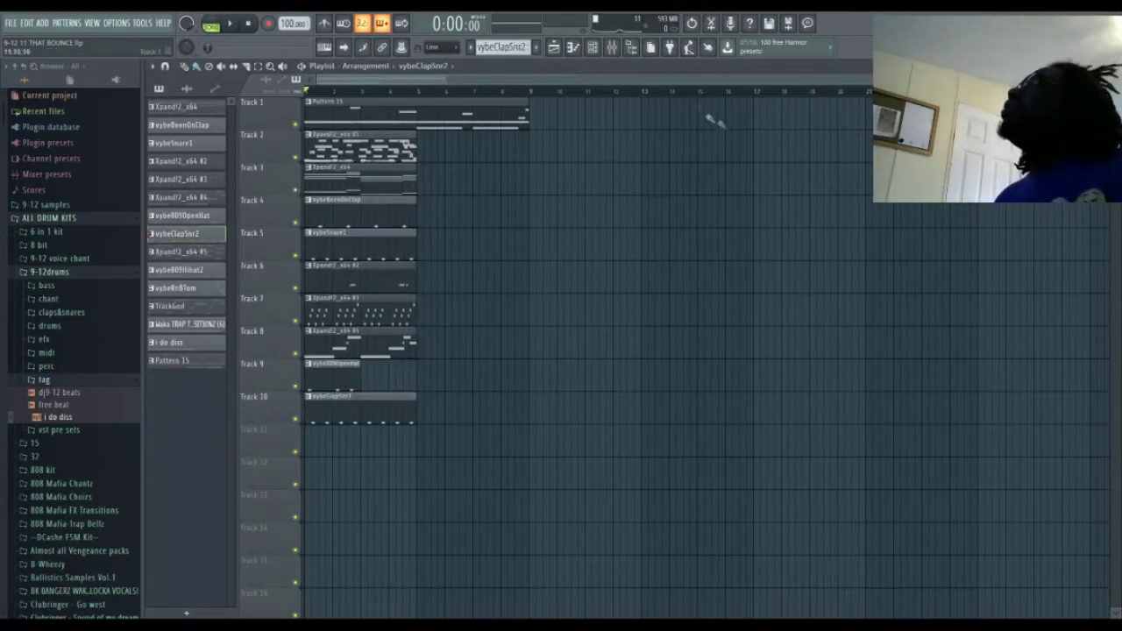
click(614, 53)
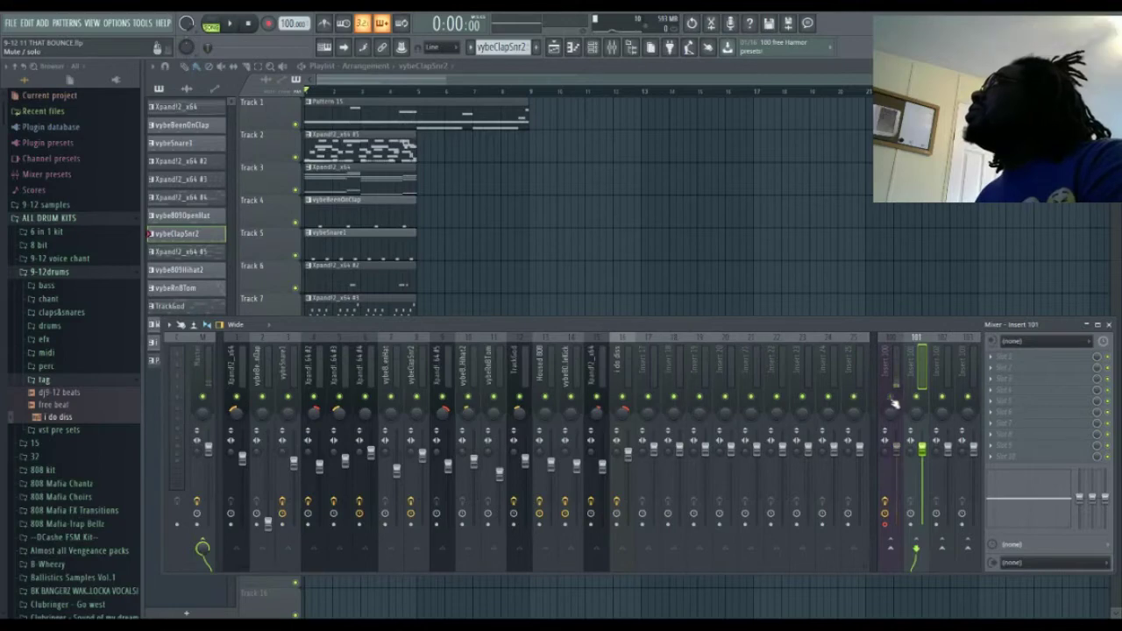
click(462, 68)
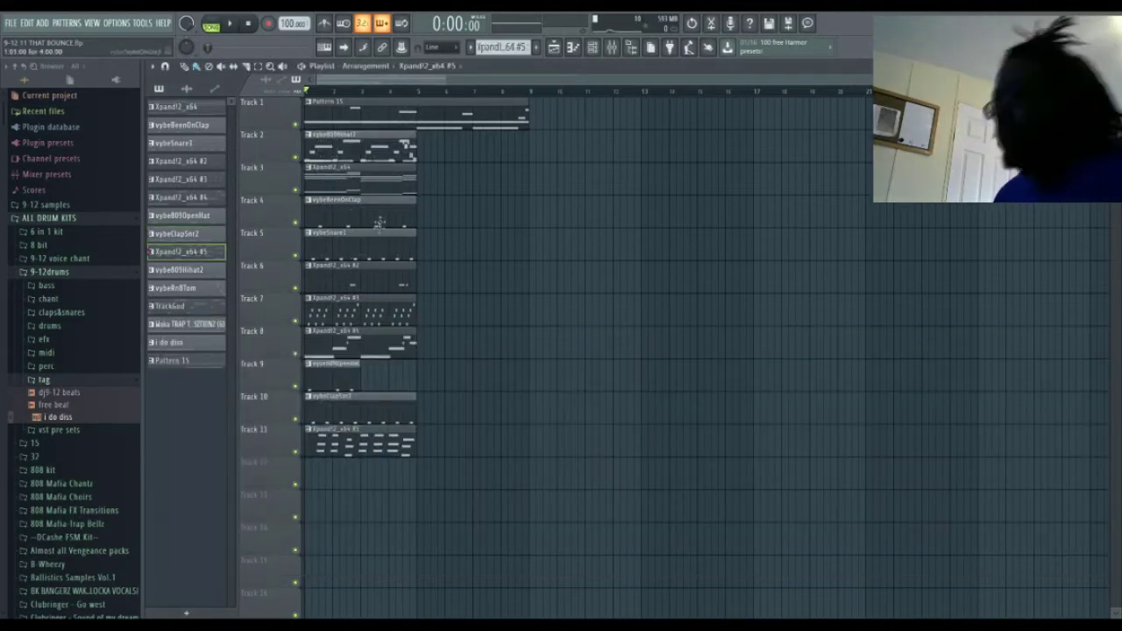
drag(374, 154, 356, 479)
drag(359, 149, 408, 509)
drag(360, 147, 521, 513)
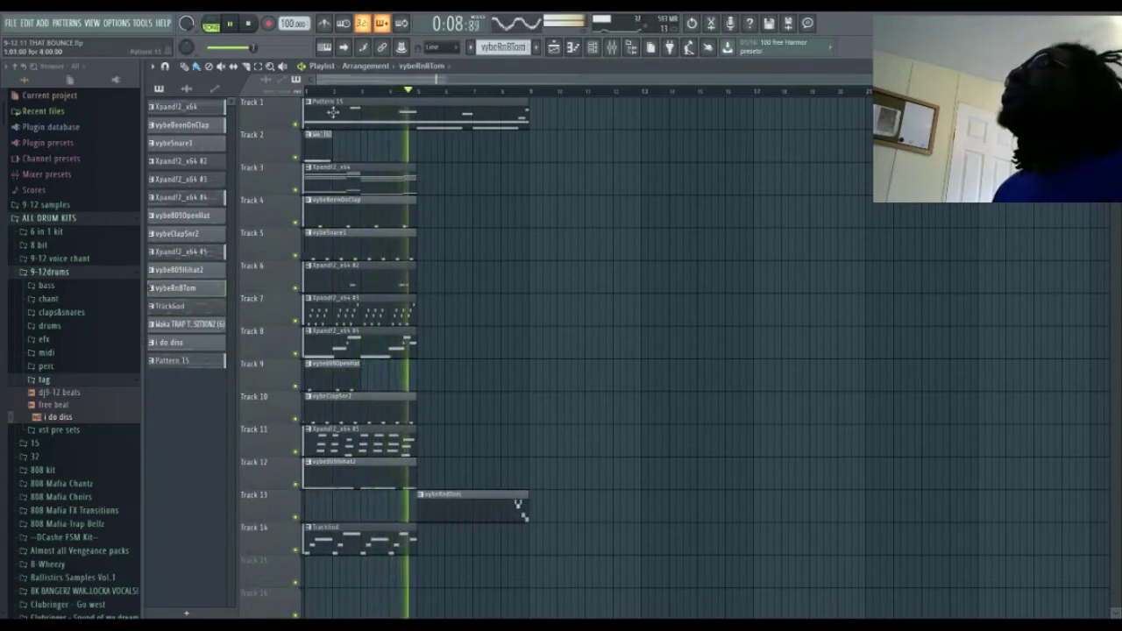
Step: Place a second Xpand!2_x64 clip at bar 5 on Track 3 and link the track to the Xpand!2_x64 channel
click(317, 179)
mouse_move(465, 181)
mouse_down()
mouse_move(481, 183)
mouse_move(446, 183)
mouse_up()
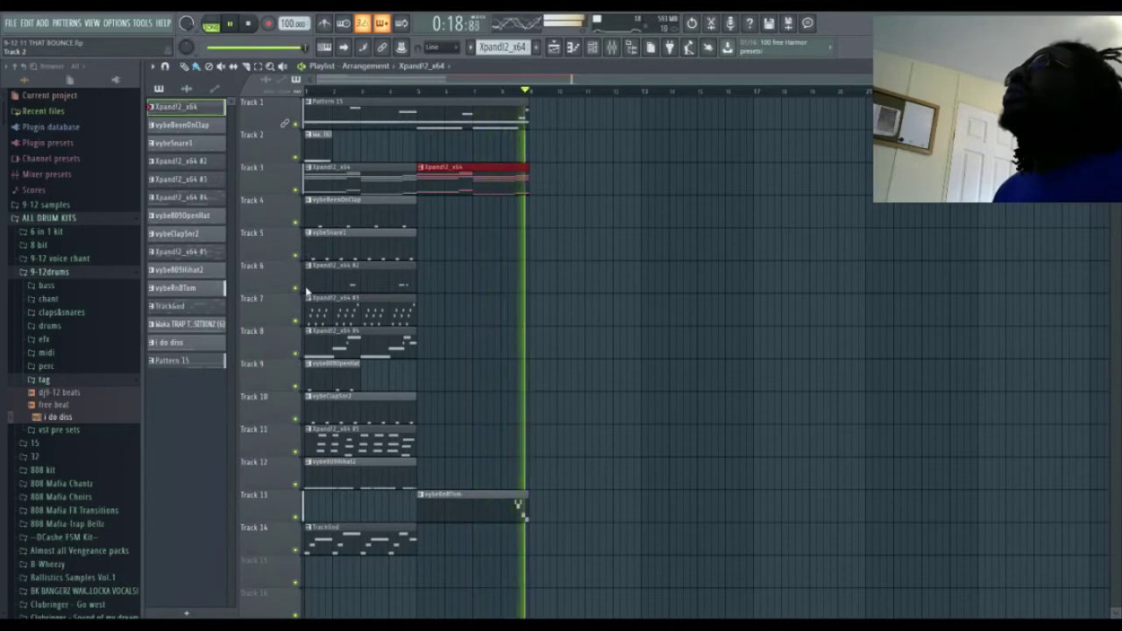
right_click(271, 186)
click(308, 322)
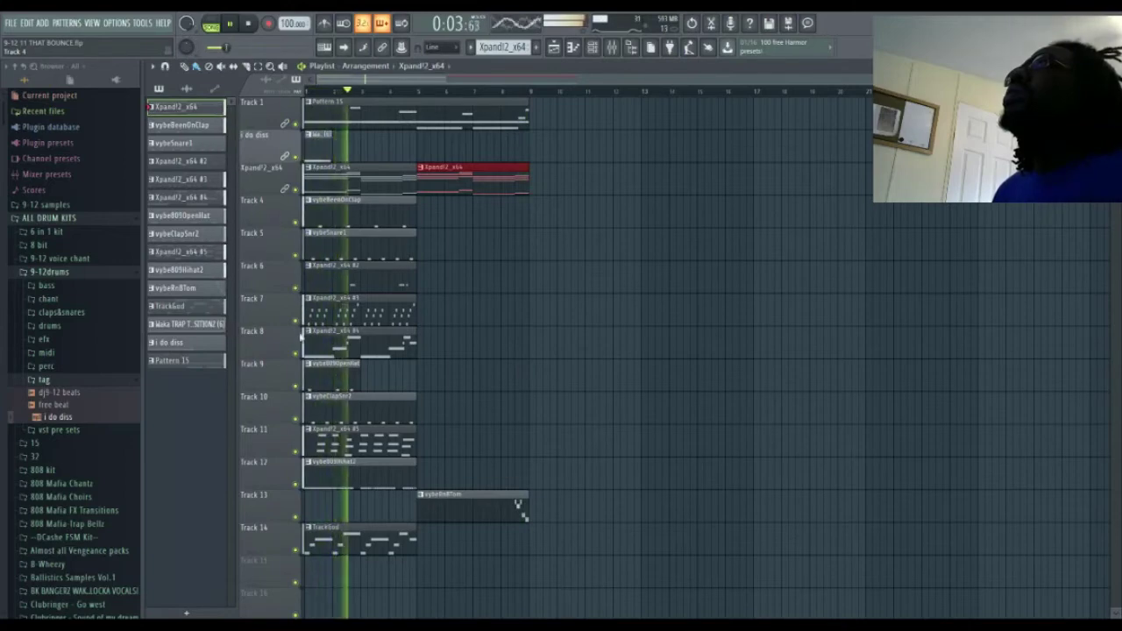
Step: Link playlist Tracks 4 to 8 to the channels of their clips, from vybeBeenOnClap through Xpand!2_x64 #4
click(301, 355)
right_click(273, 252)
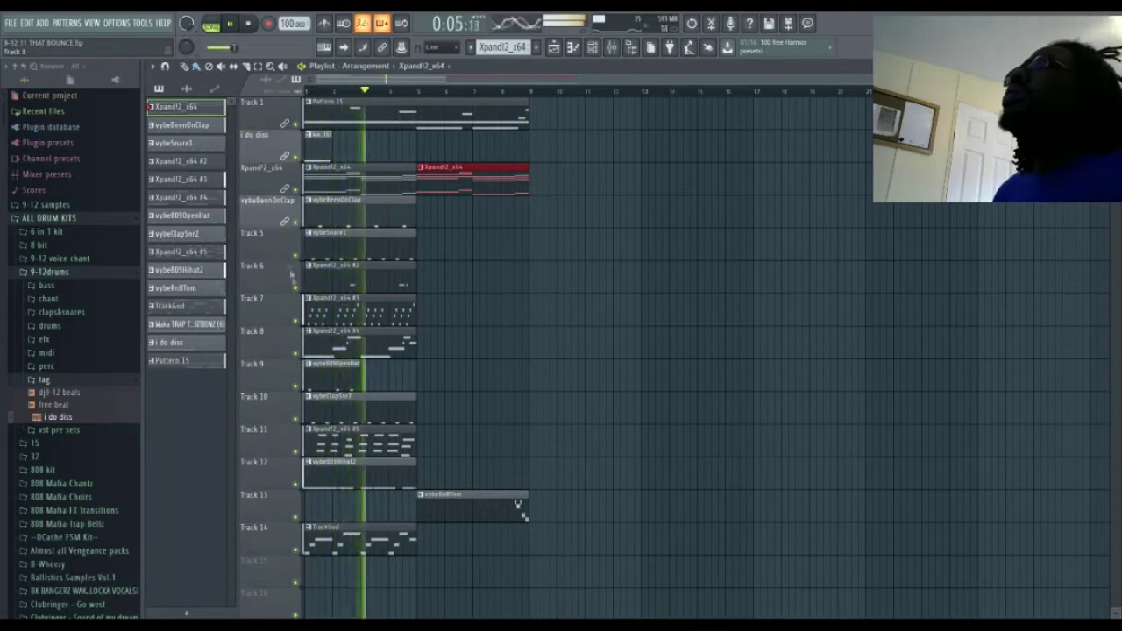
click(299, 384)
right_click(279, 291)
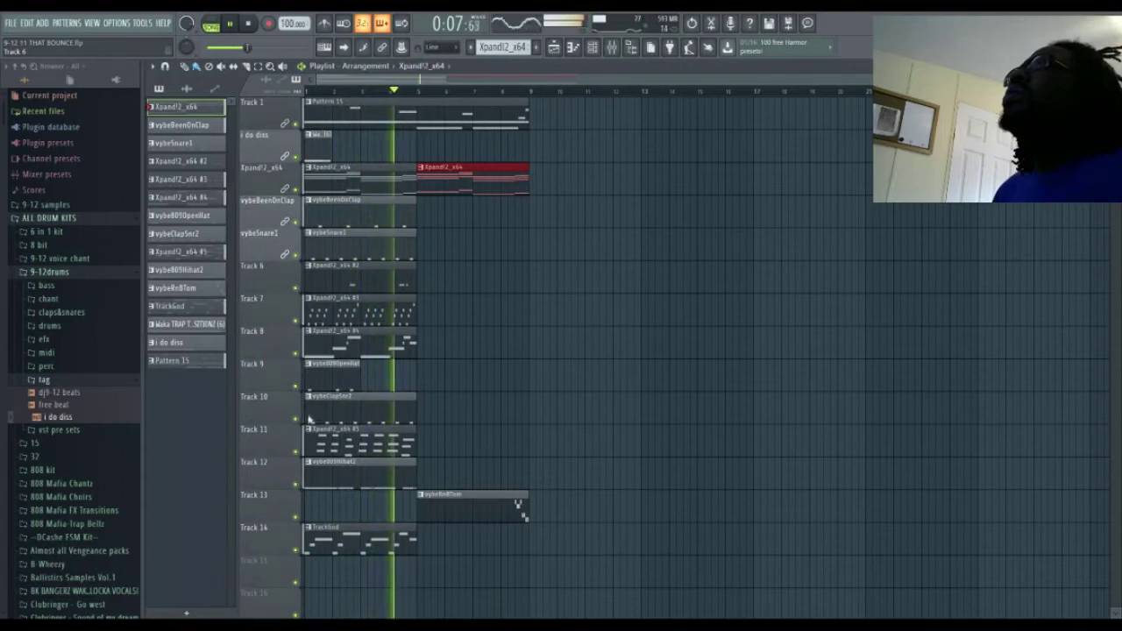
click(311, 415)
right_click(275, 322)
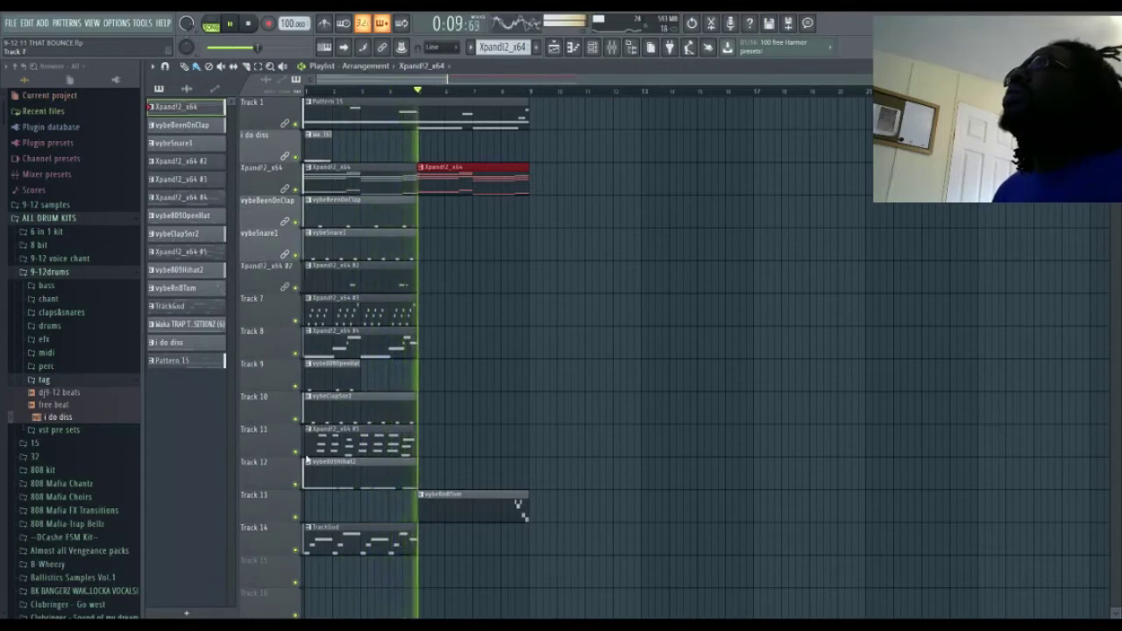
click(306, 455)
right_click(273, 352)
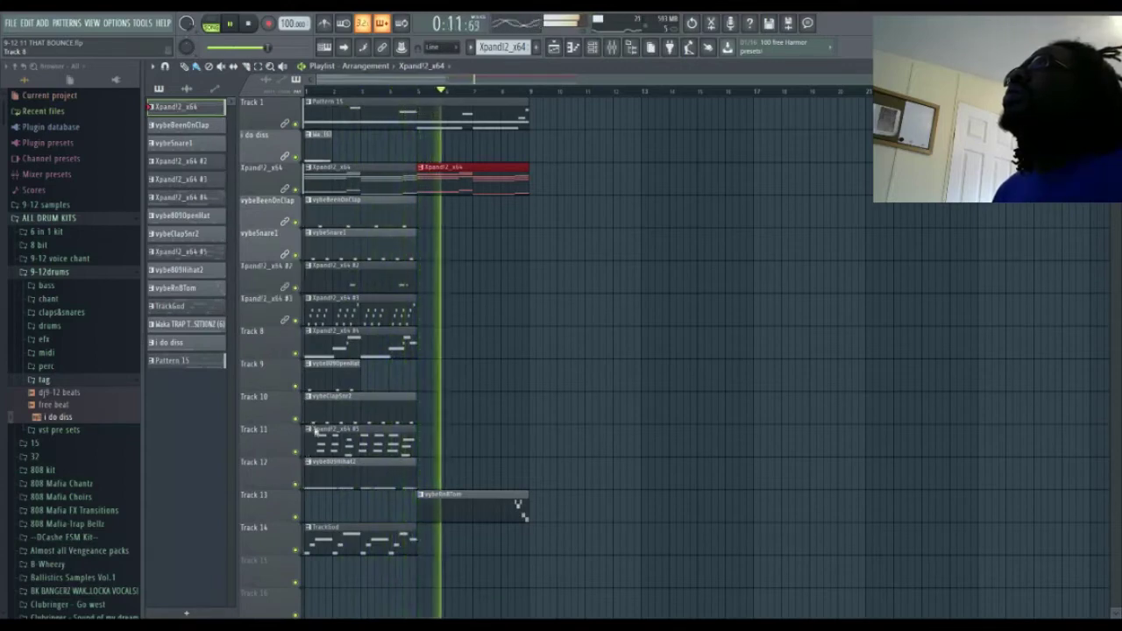
click(305, 479)
Step: Link playlist Tracks 9 to 14 to the channels of their clips, from vybe809OpenHat through TrackGod
right_click(275, 385)
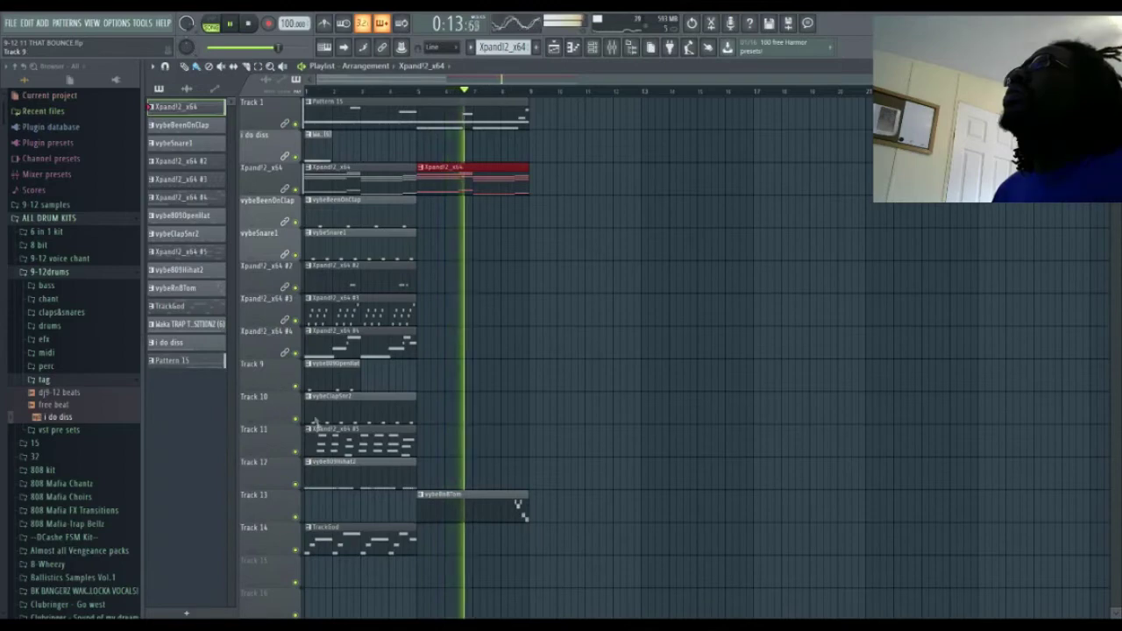
click(315, 511)
right_click(278, 416)
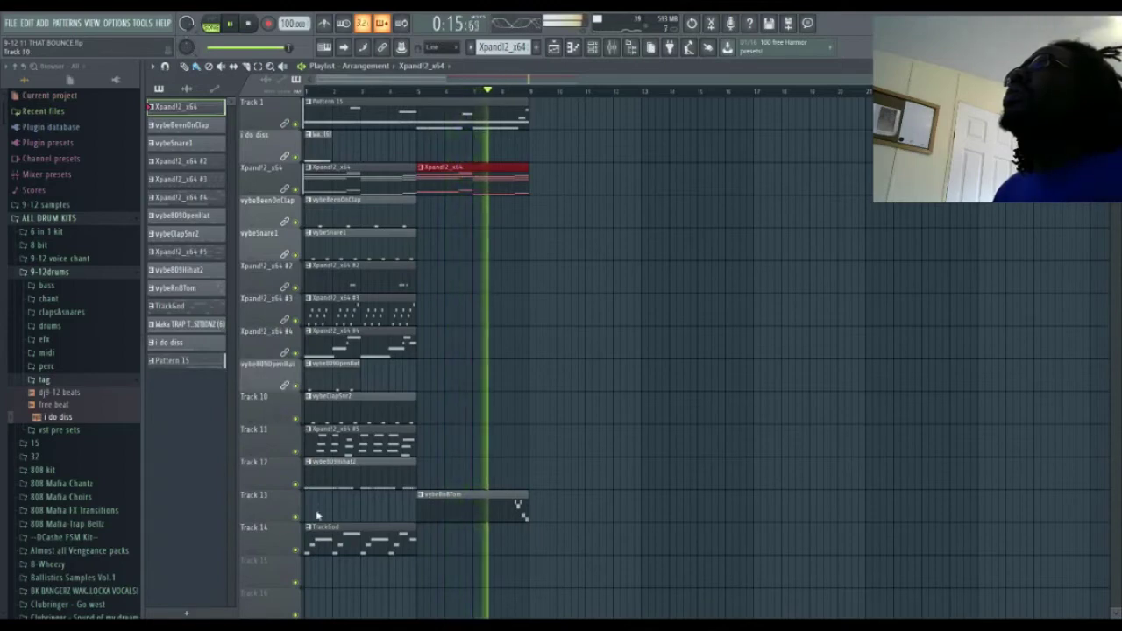
click(318, 506)
right_click(278, 445)
click(322, 509)
right_click(273, 472)
click(317, 511)
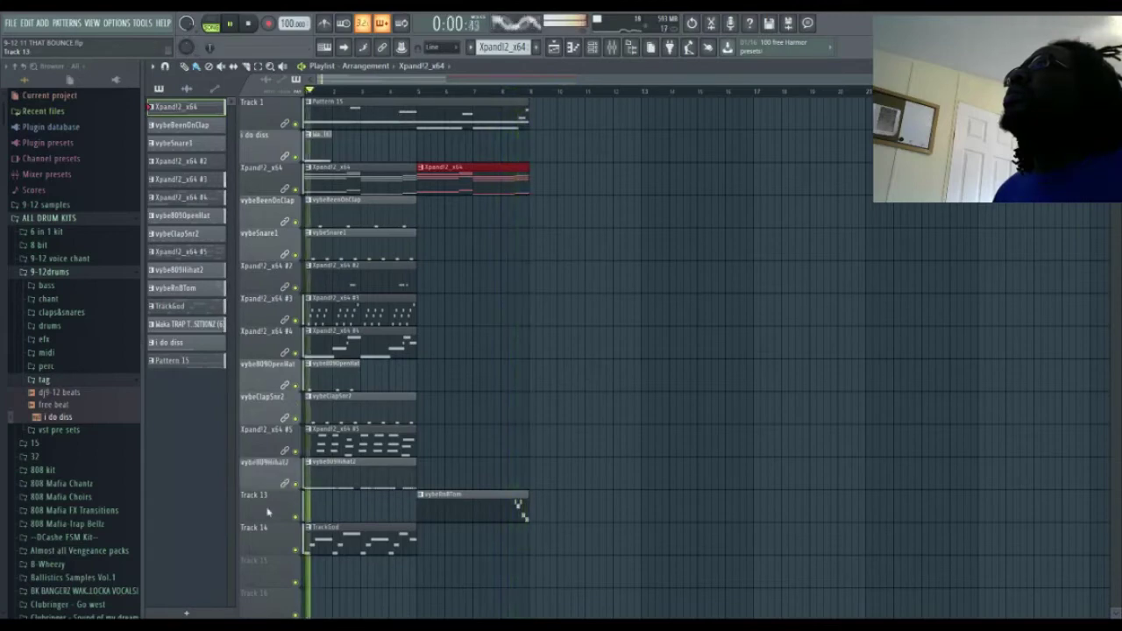
click(307, 514)
right_click(280, 546)
click(321, 509)
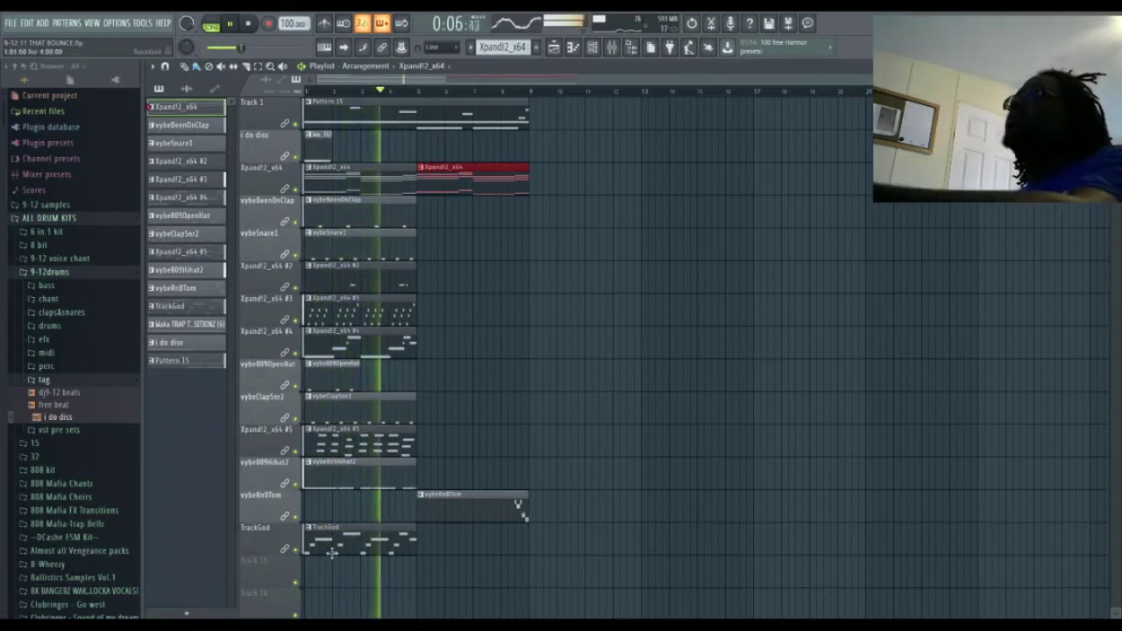
Step: Stop playback and move the TrackGod clip from bar 1 to bar 5 on its track
key(space)
drag(332, 552, 467, 544)
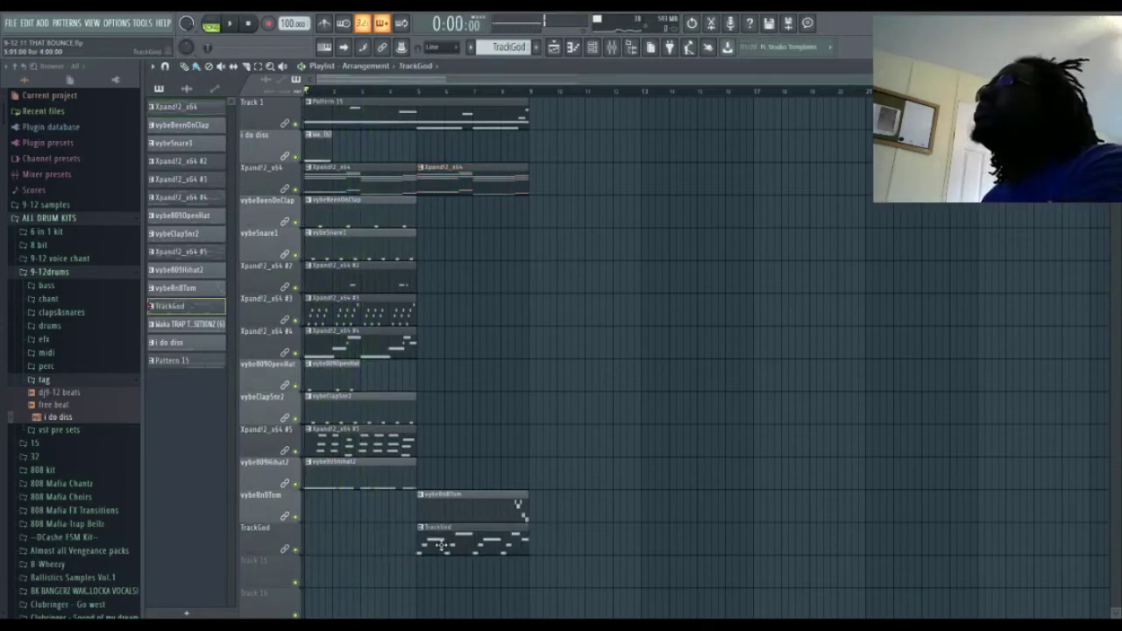
Step: Close the vybe809OpenHat sampler window and raise the vybeRnBTom fader in the mixer while playing the arrangement
key(F5)
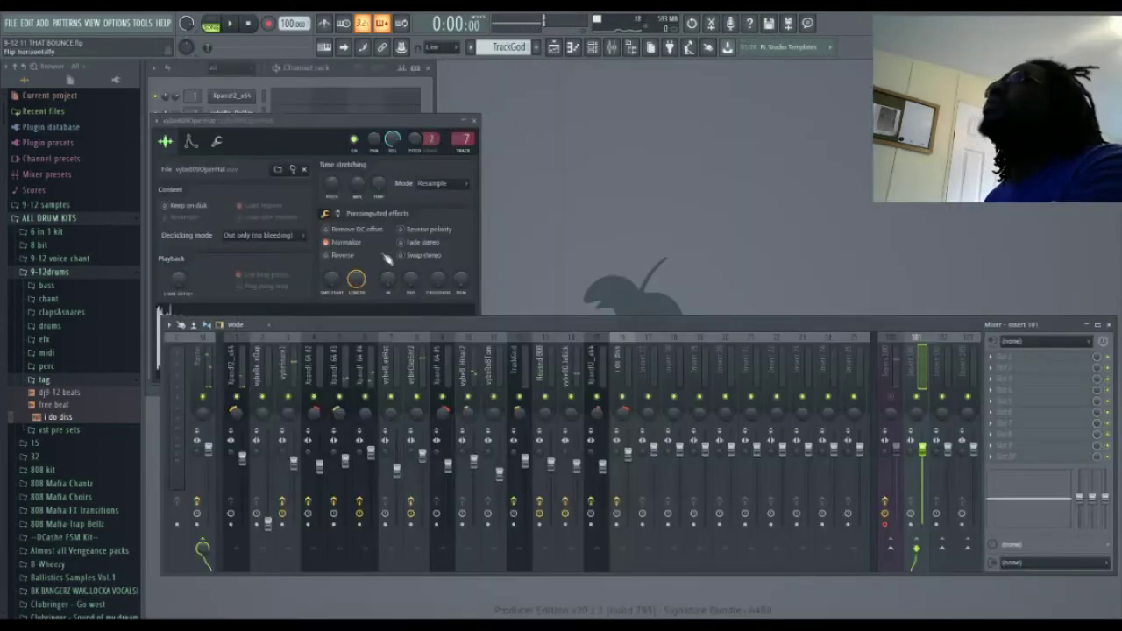
click(474, 120)
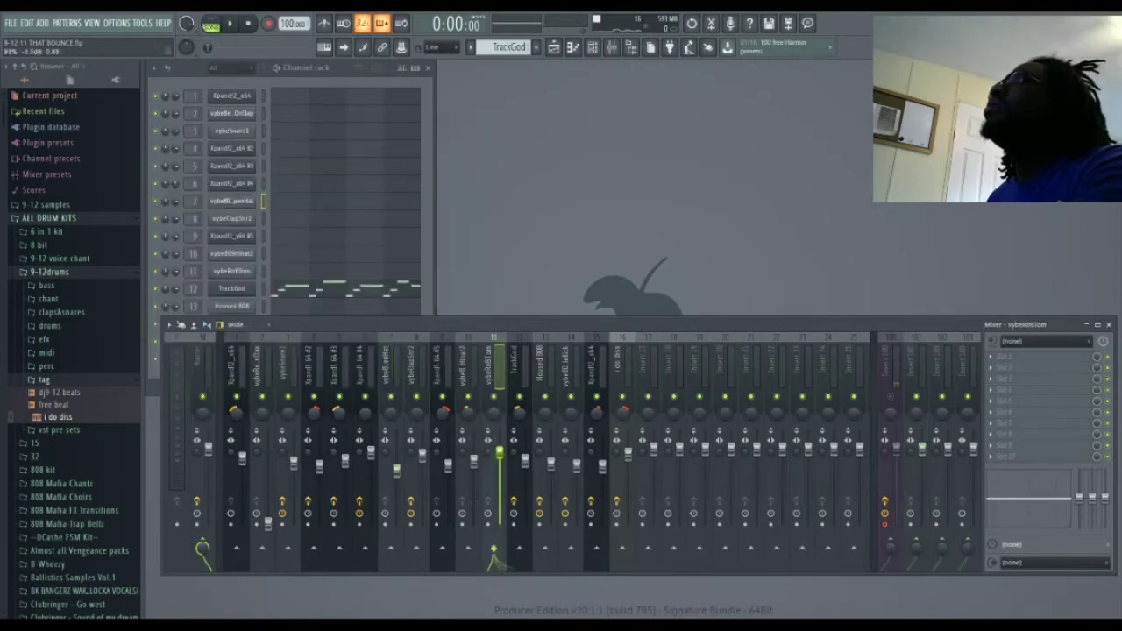
click(559, 49)
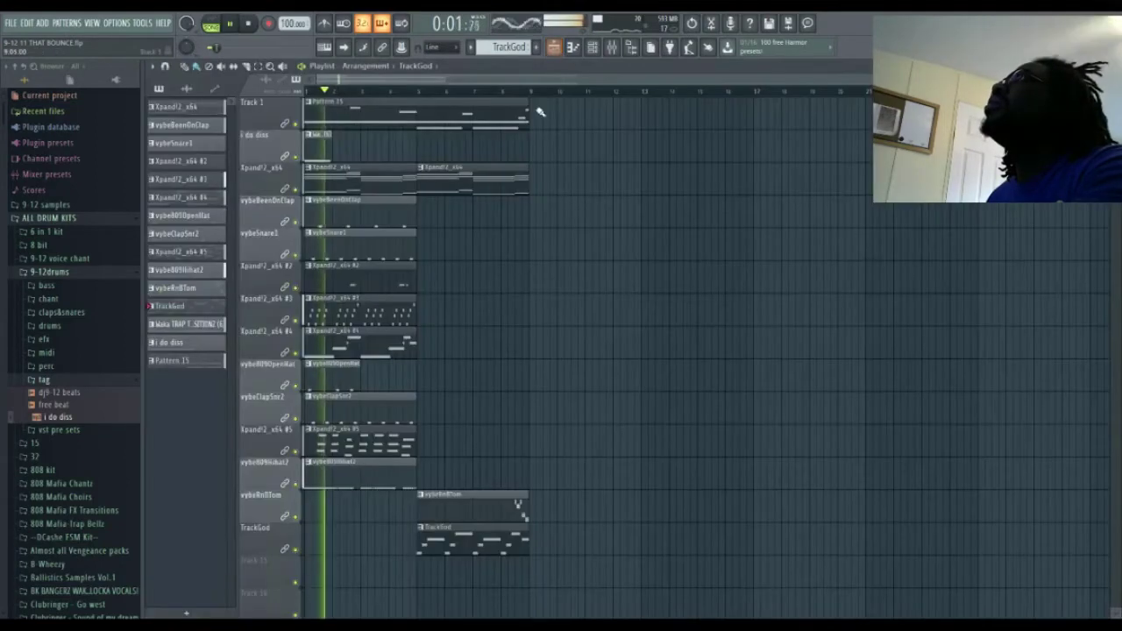
click(498, 88)
key(F5)
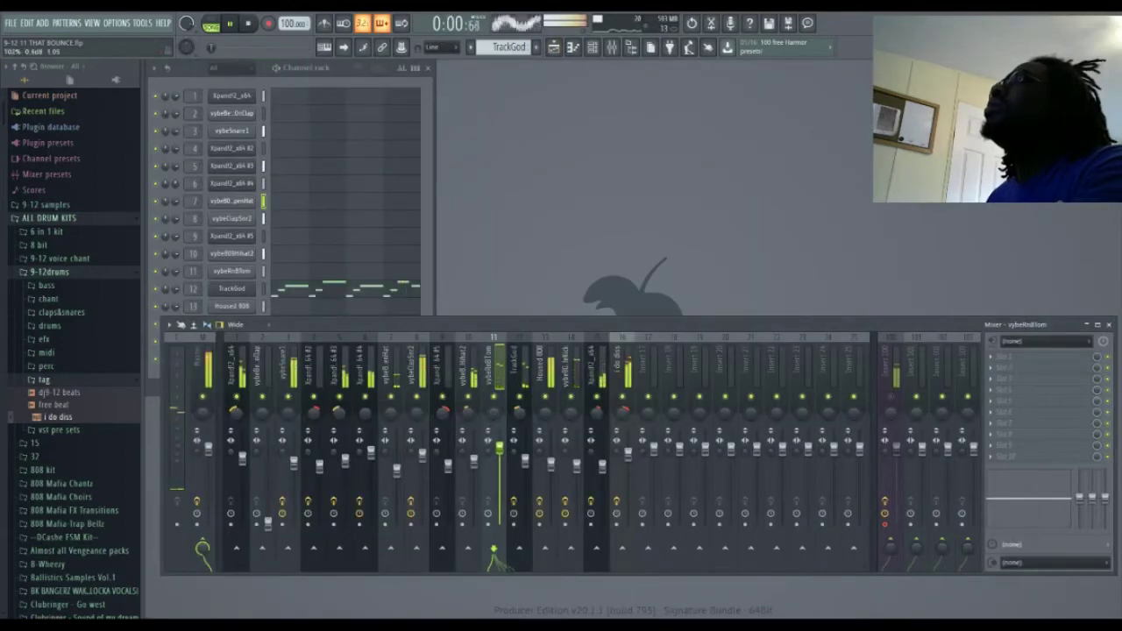
Step: Raise the volume multiplier in the vybeRnBTom channel settings and fine-tune the tom's mixer fader
click(332, 71)
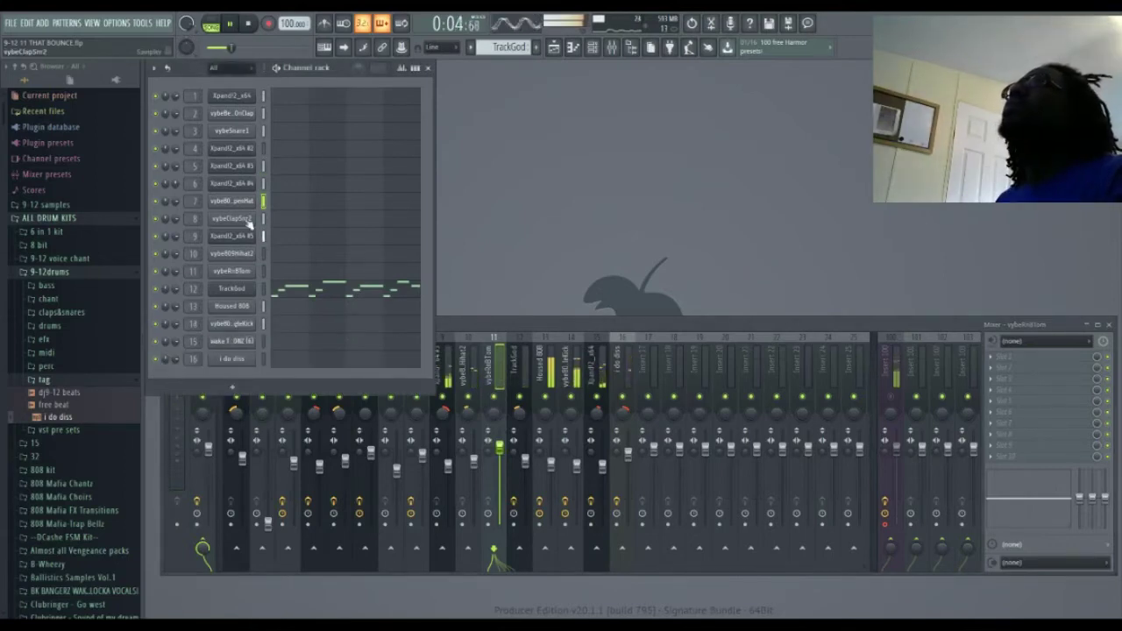
click(229, 272)
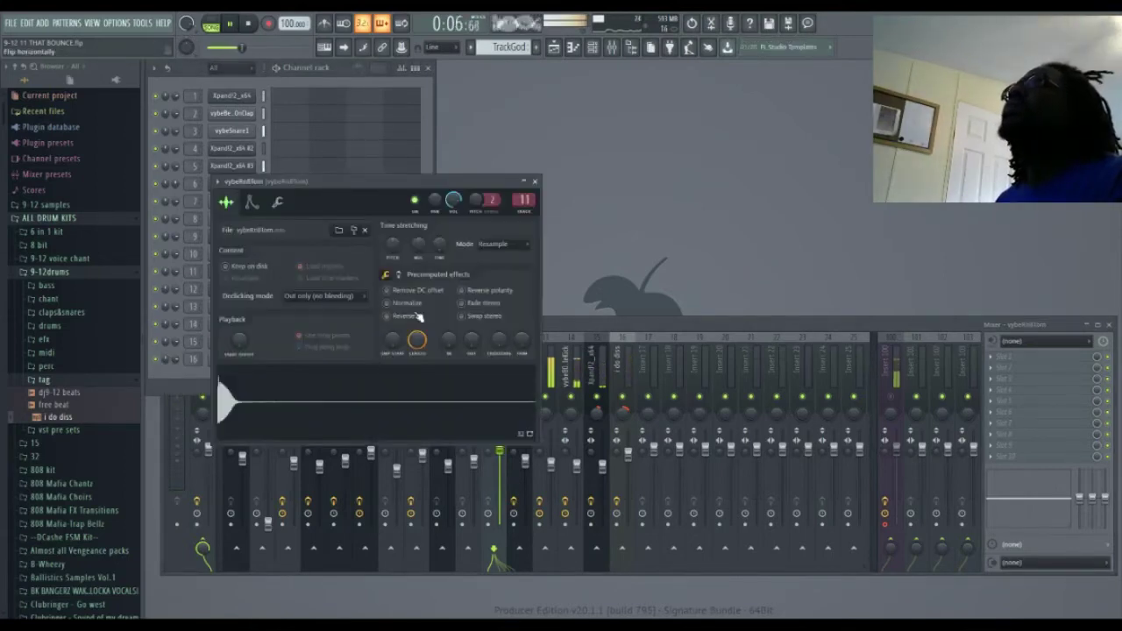
click(276, 205)
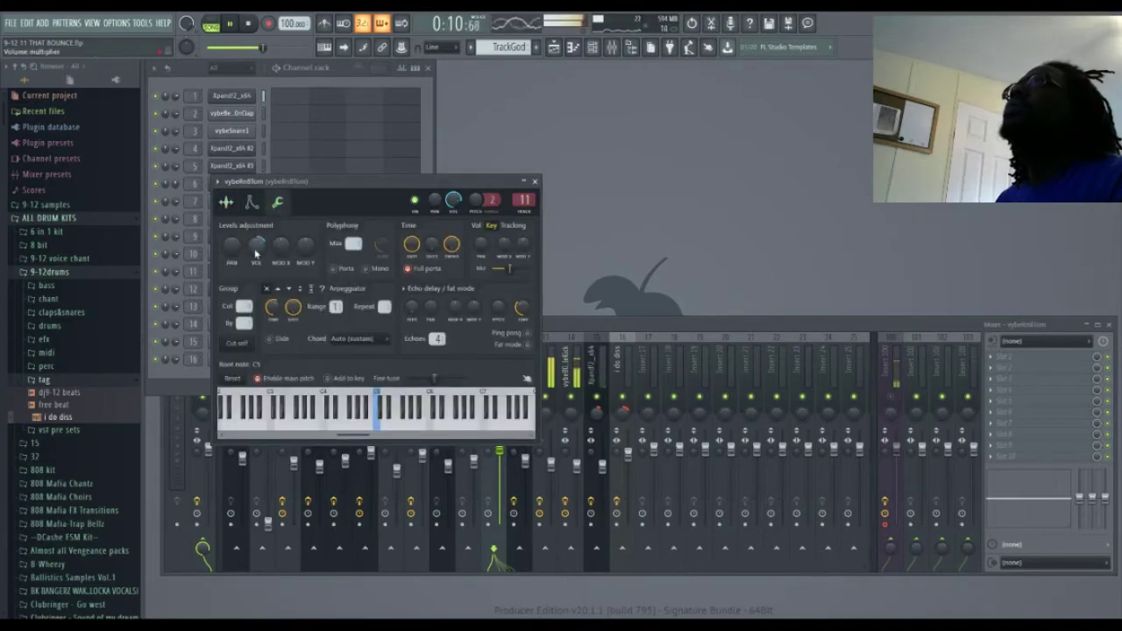
click(536, 183)
key(F5)
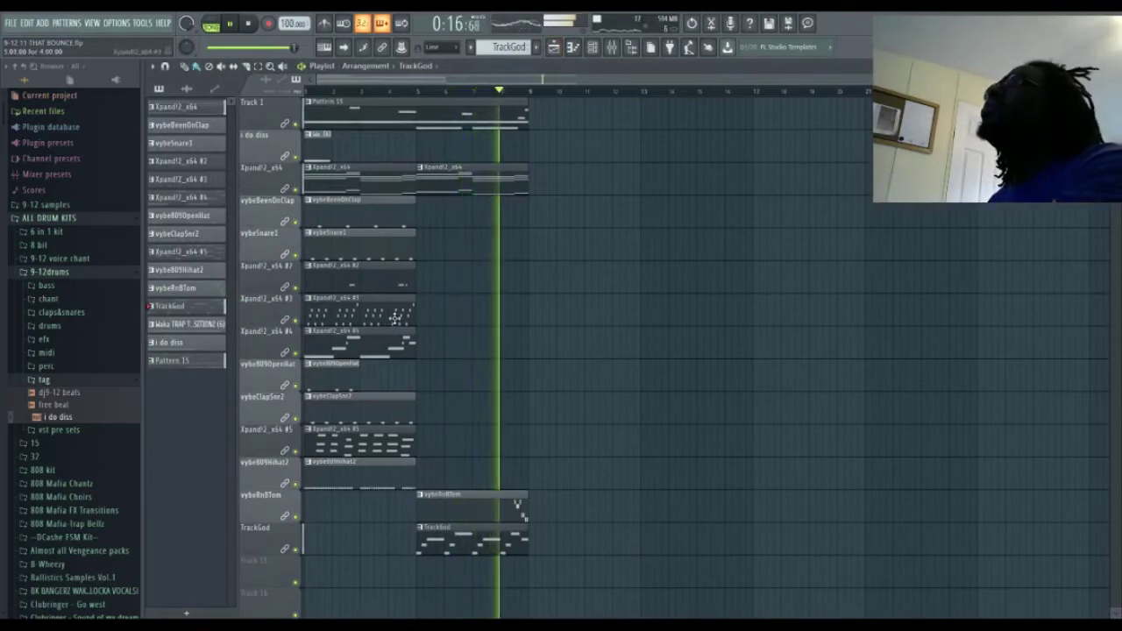
key(F5)
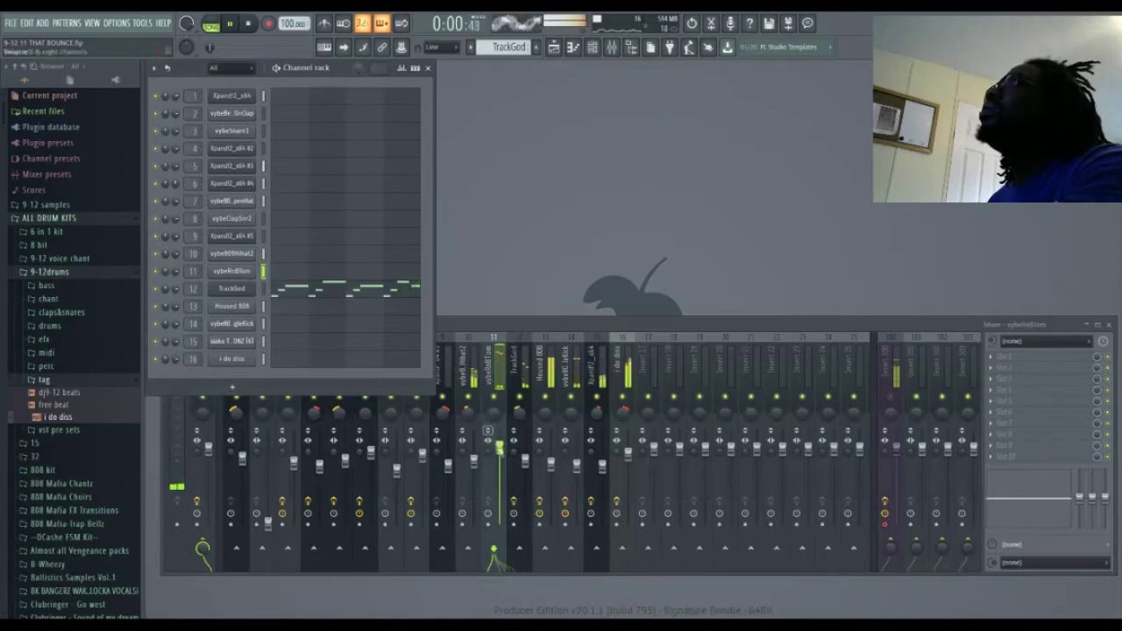
click(498, 448)
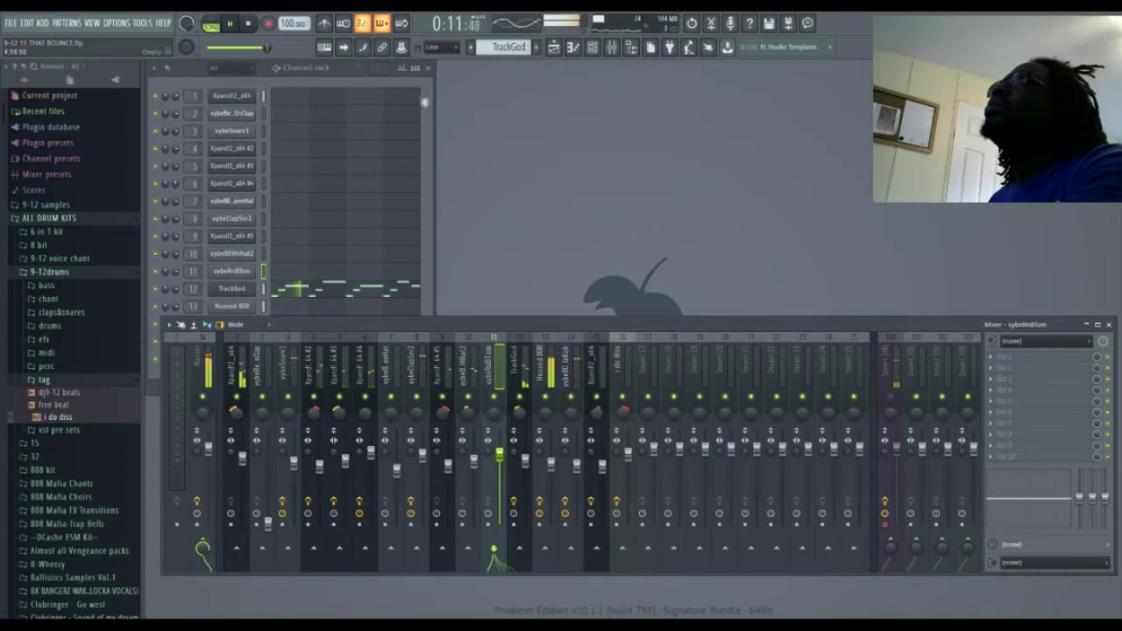
Step: Place two more Xpand!2_x64 #4 clips on their playlist track, at bars 5 and 9
click(552, 50)
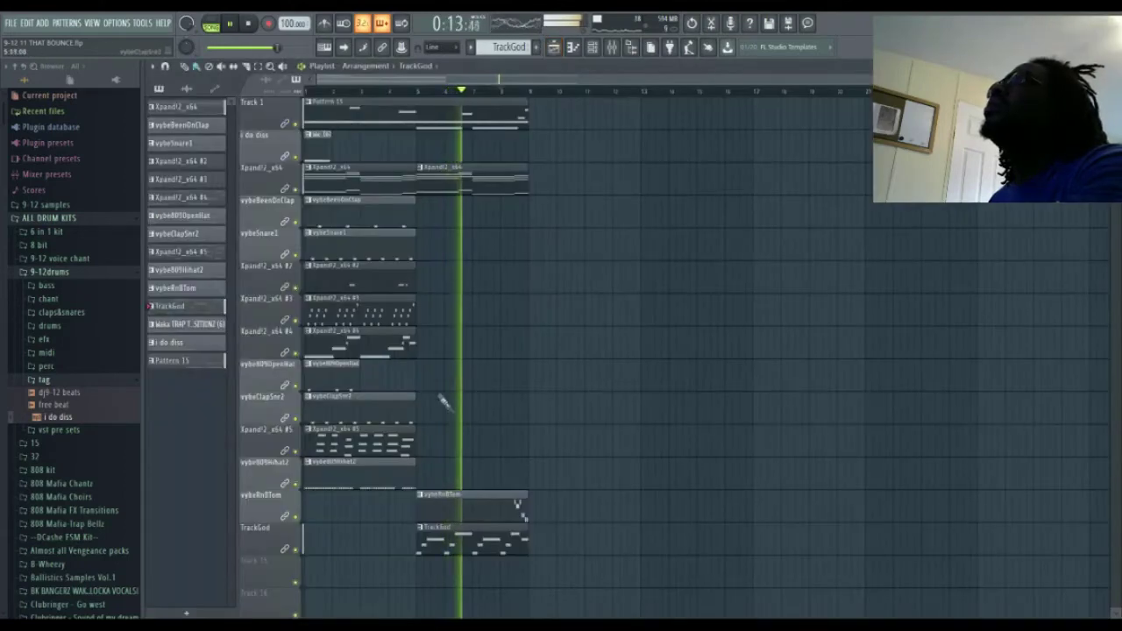
click(423, 354)
click(531, 345)
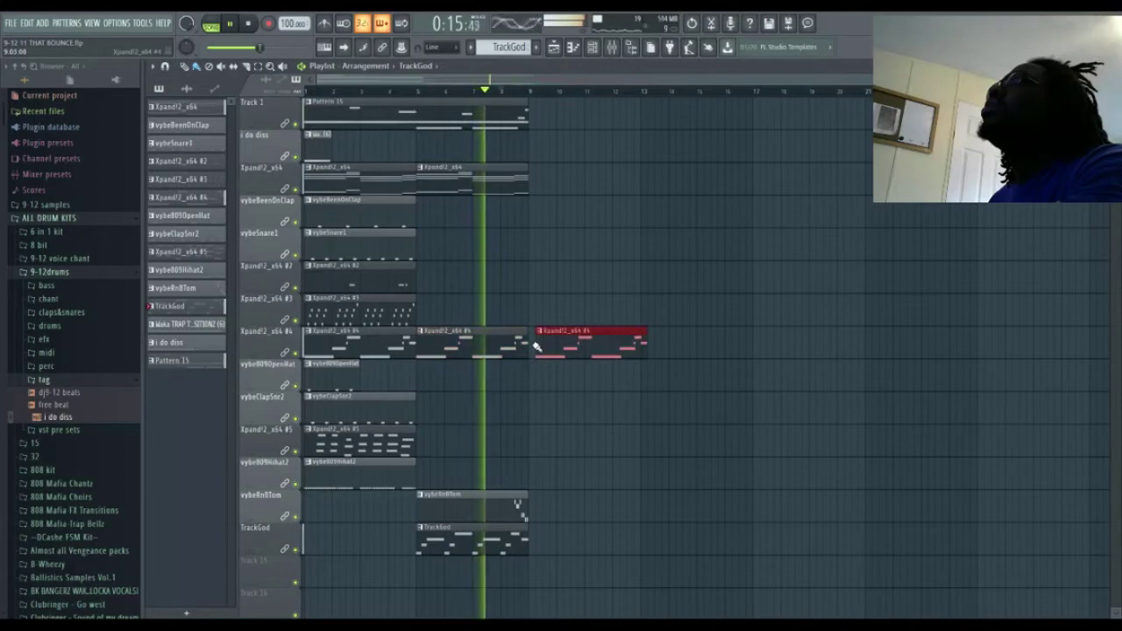
click(548, 351)
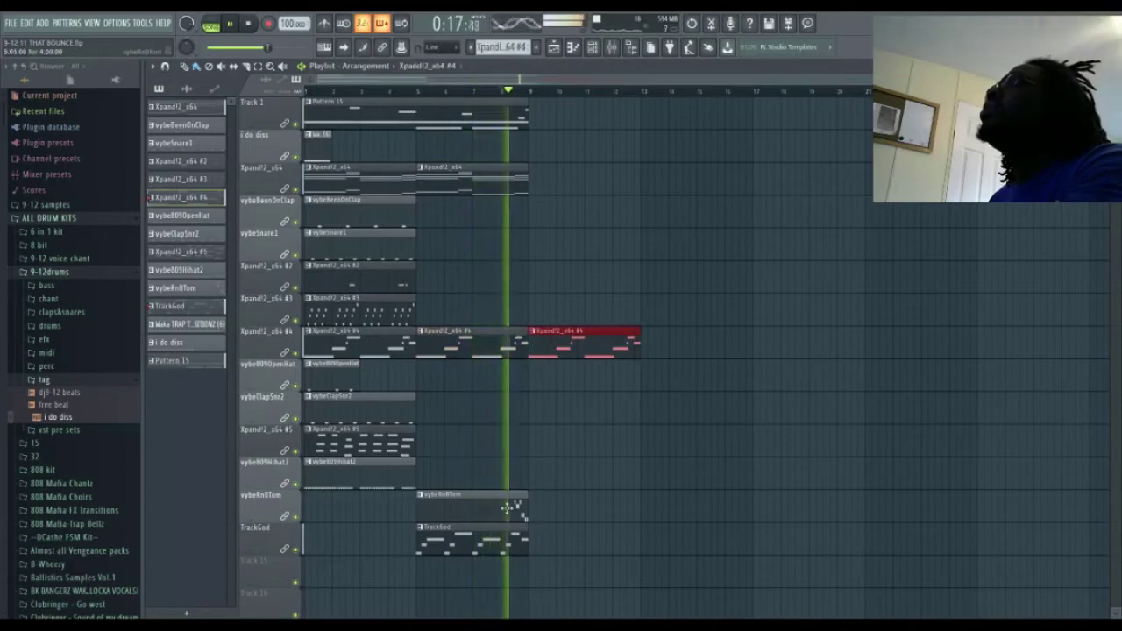
Step: Move the vybeRnBTom clip to bar 9 and duplicate the TrackGod clip to bar 9
key(space)
key(space)
key(space)
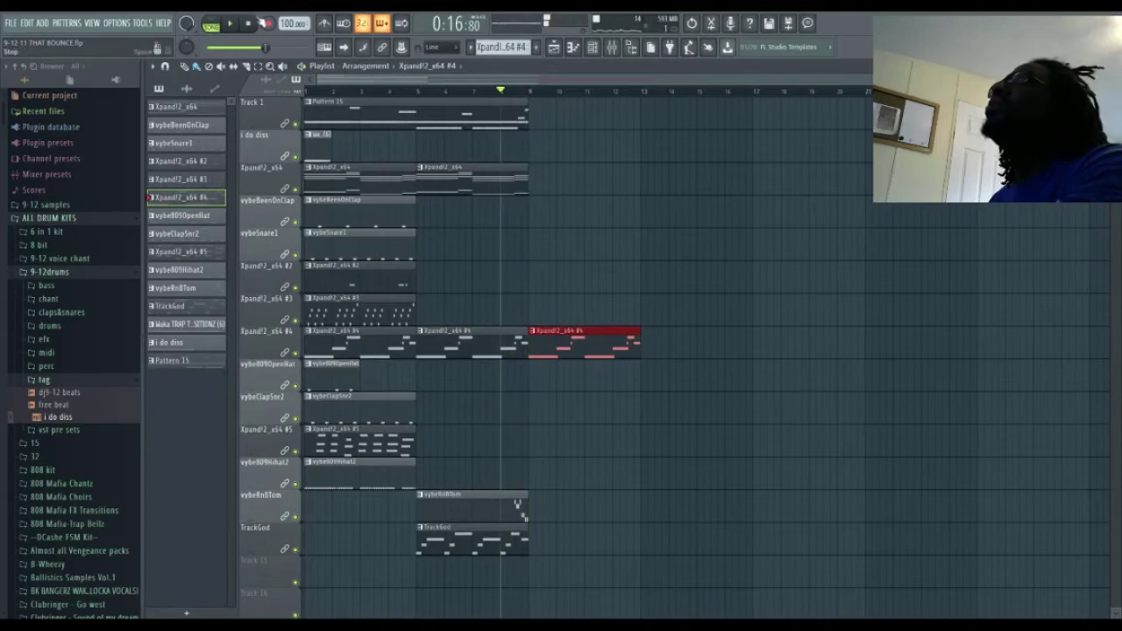
drag(518, 510, 631, 509)
shift+drag(448, 540, 559, 539)
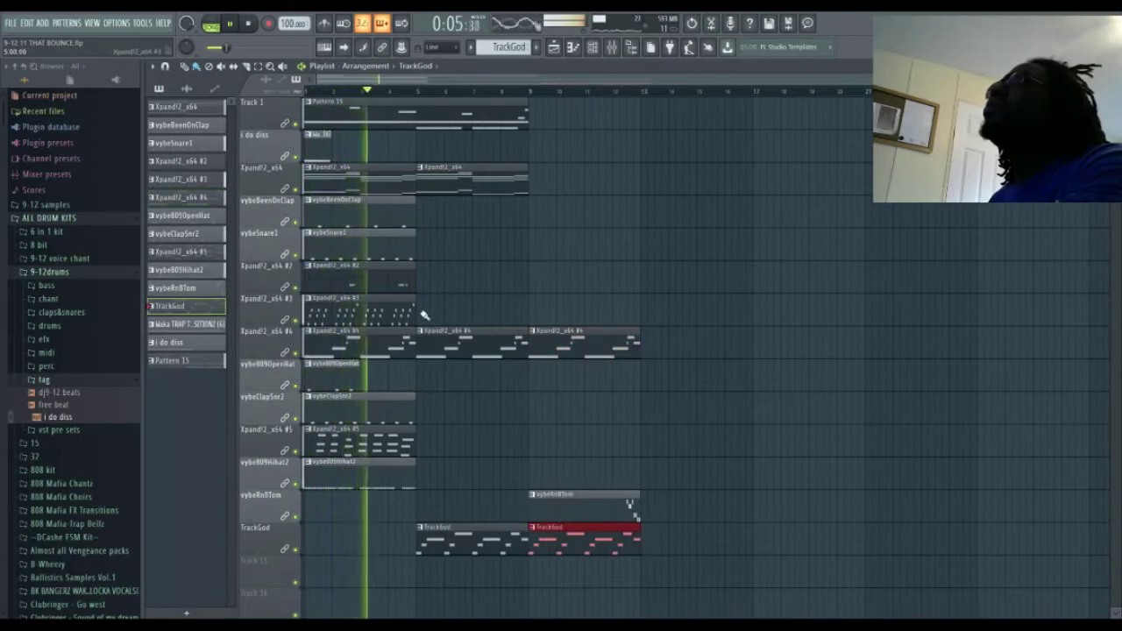
Step: Add Xpand!2_x64 #3 clips at bars 5 and 9 and a third Xpand!2_x64 clip at bar 9
drag(425, 315, 580, 307)
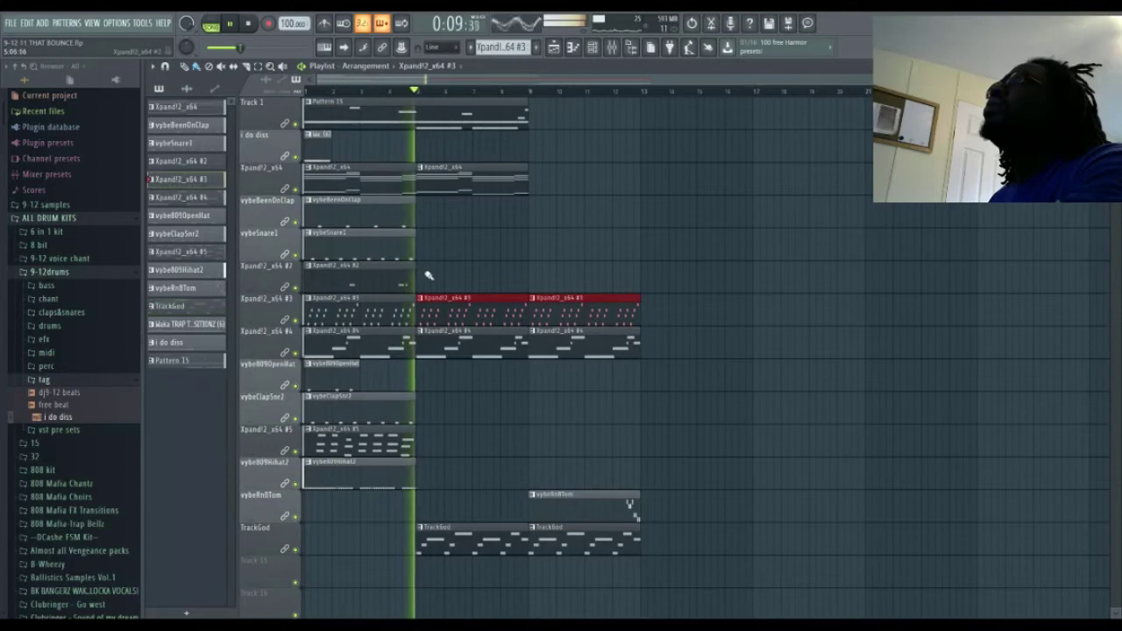
click(523, 192)
click(543, 190)
drag(564, 181, 551, 183)
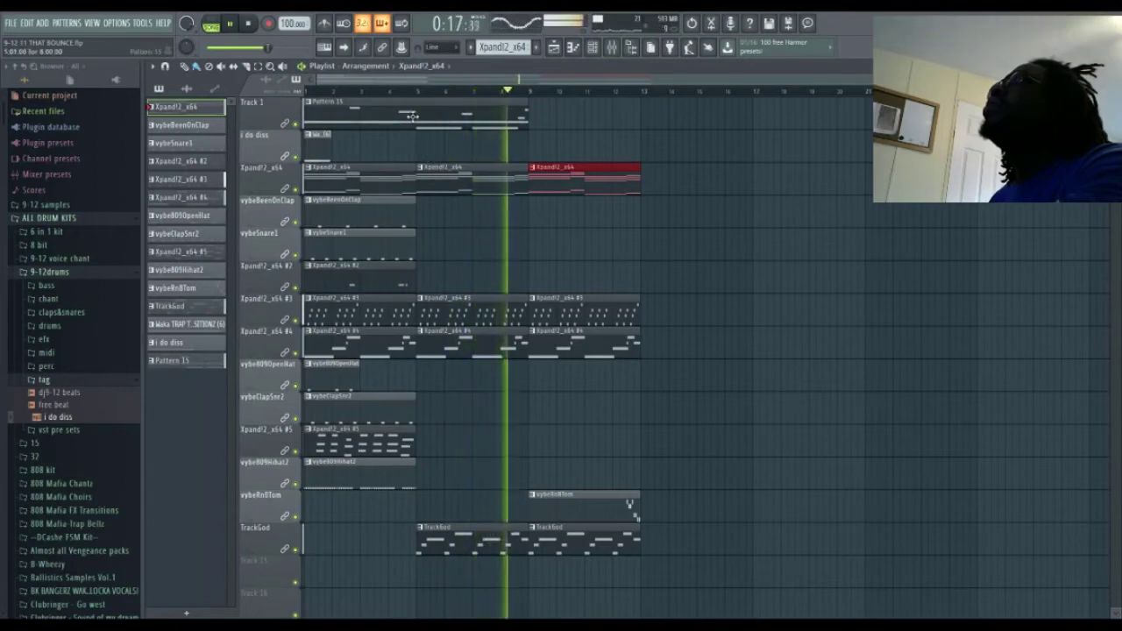
Step: Move the Pattern 15 clip on Track 1 so that it starts at bar 5
key(space)
drag(412, 114, 527, 130)
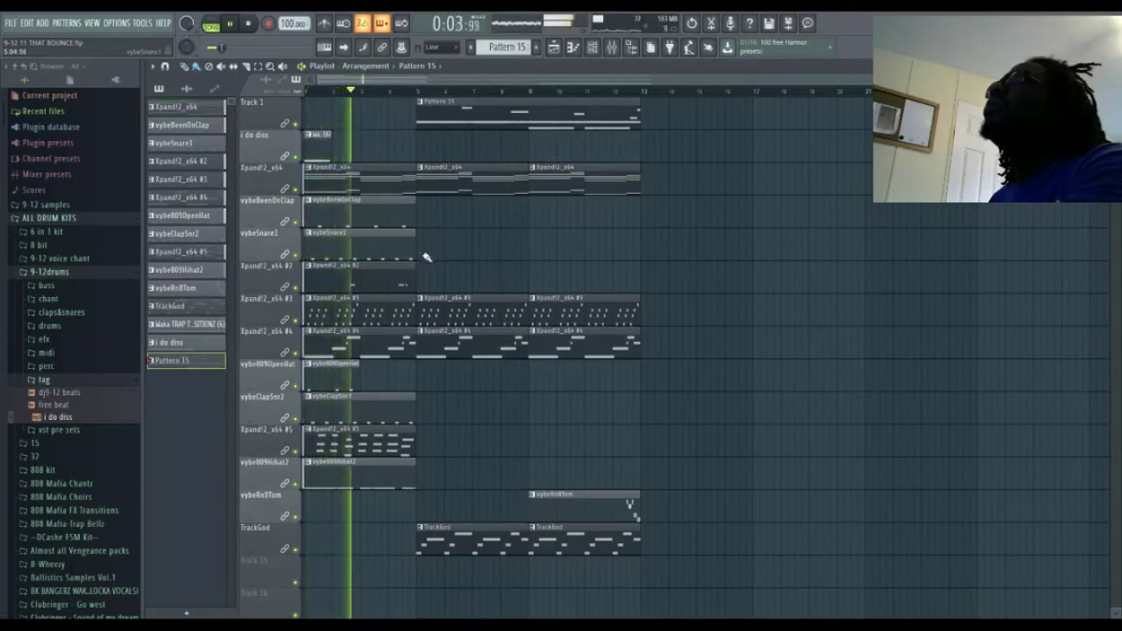
Step: Repeat the vybeClapSnr2 and vybeBeenOnClap clips at bars 5 and 9 on their tracks
drag(425, 408, 599, 411)
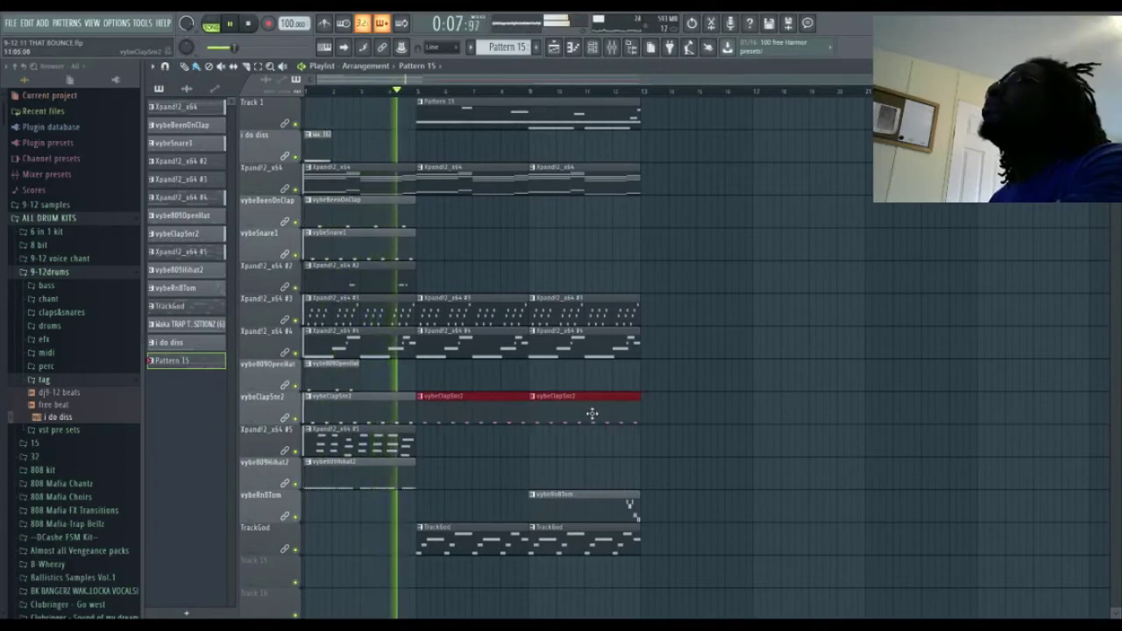
click(427, 210)
drag(427, 213, 570, 228)
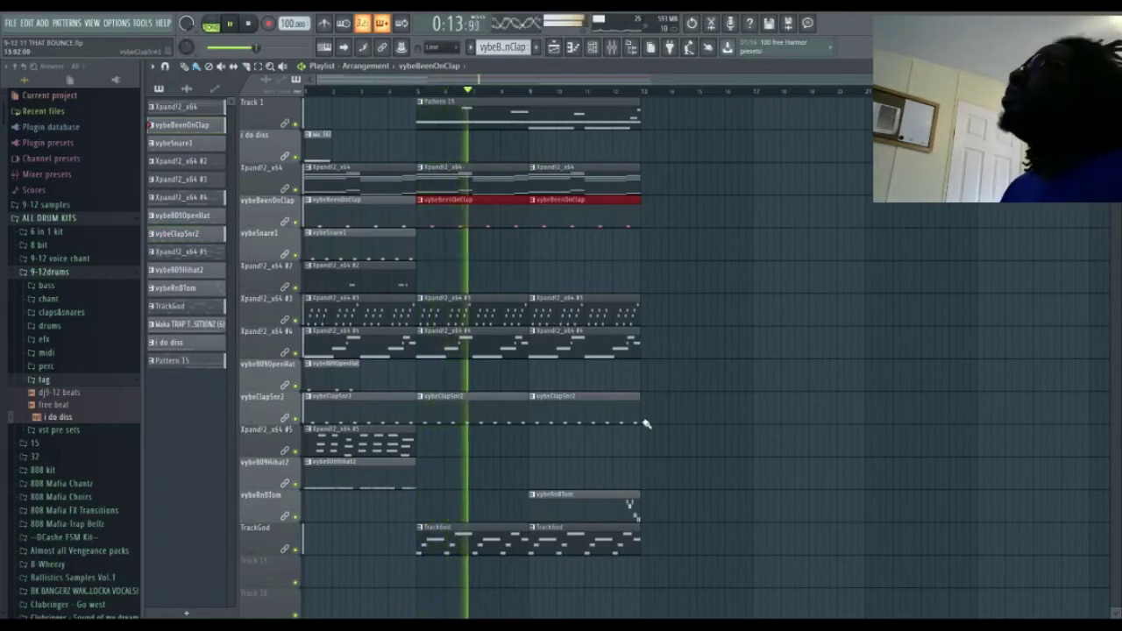
Step: Paint vybe809Hihat2 and Xpand!2_x64 clips at bars 13, 17 and 21 on their tracks
click(646, 462)
drag(653, 464, 836, 460)
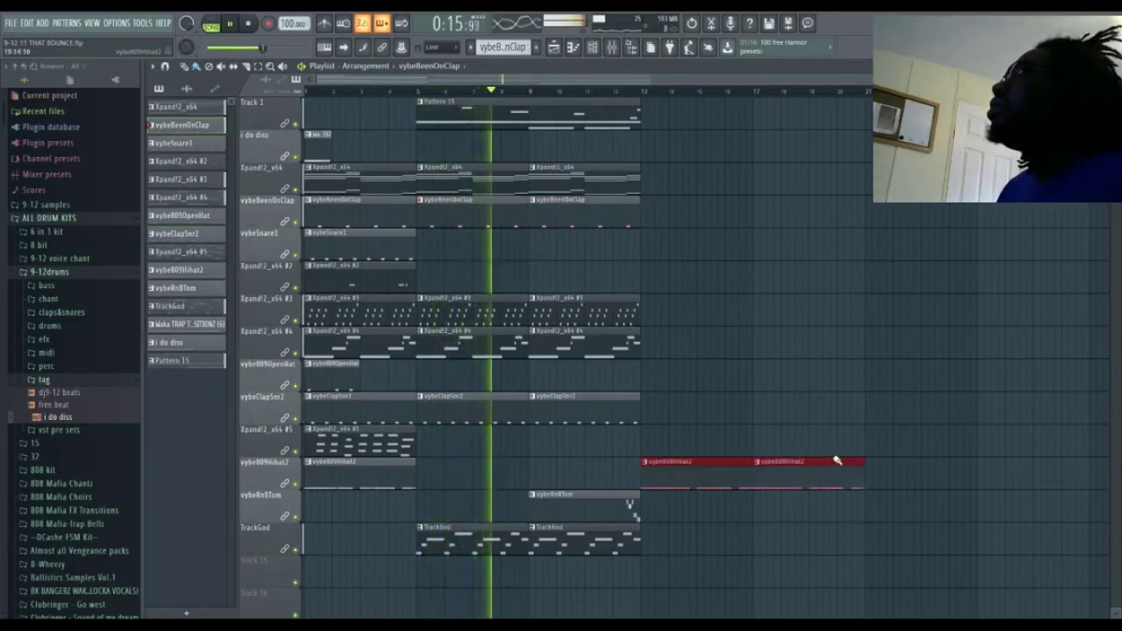
click(887, 472)
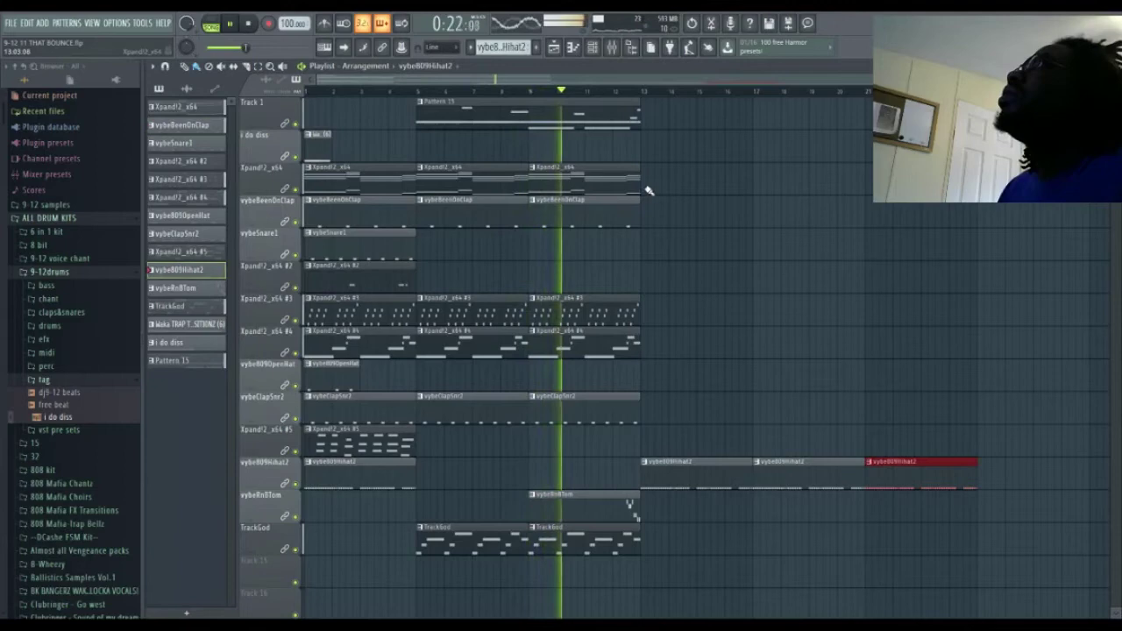
drag(648, 191, 863, 185)
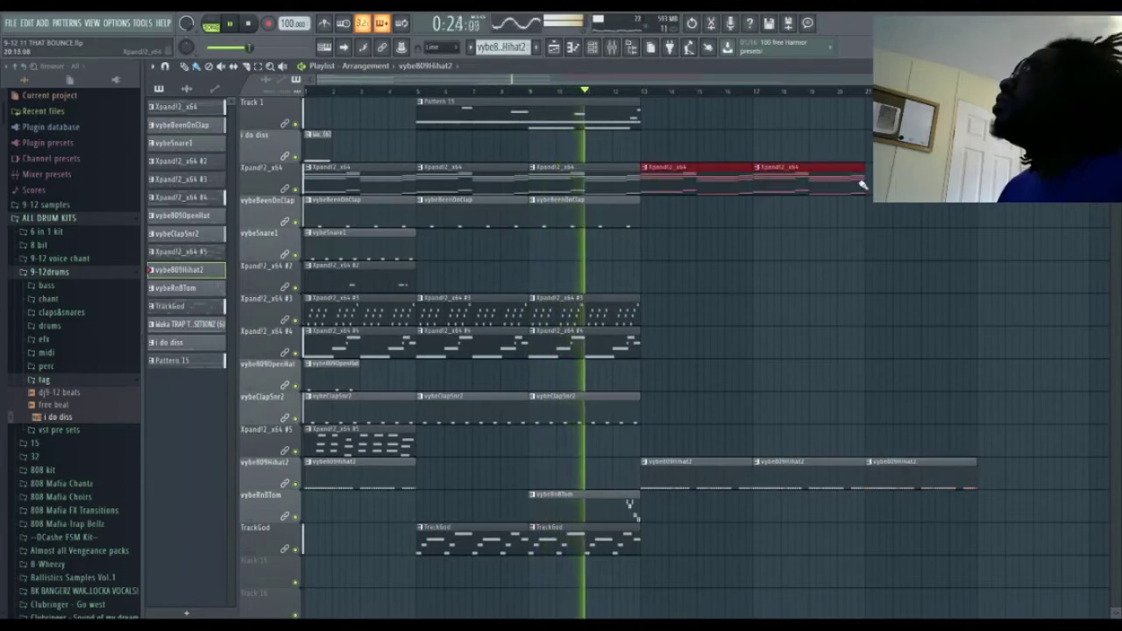
Step: Raise the Xpand!2_x64 fader slightly in the mixer and return to the full playlist view
click(613, 50)
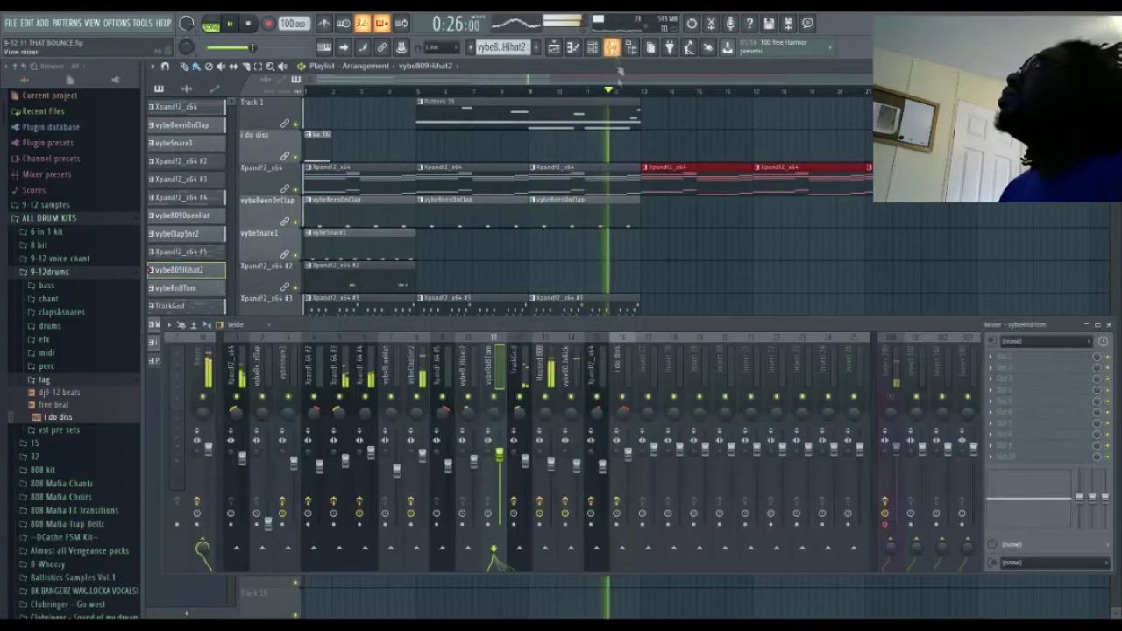
click(241, 470)
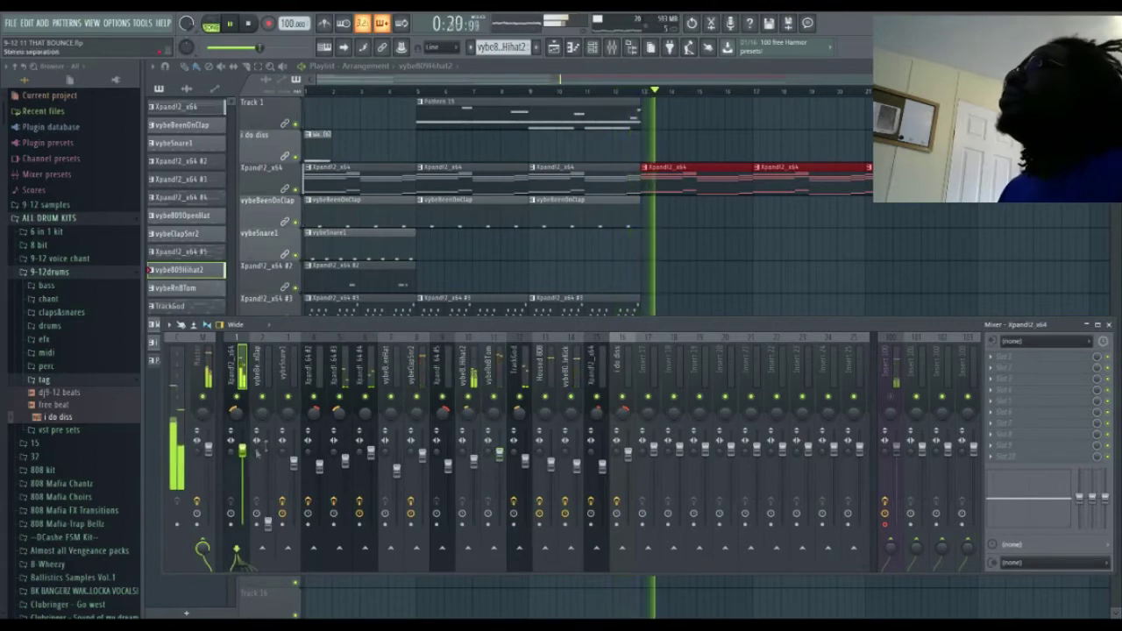
key(F9)
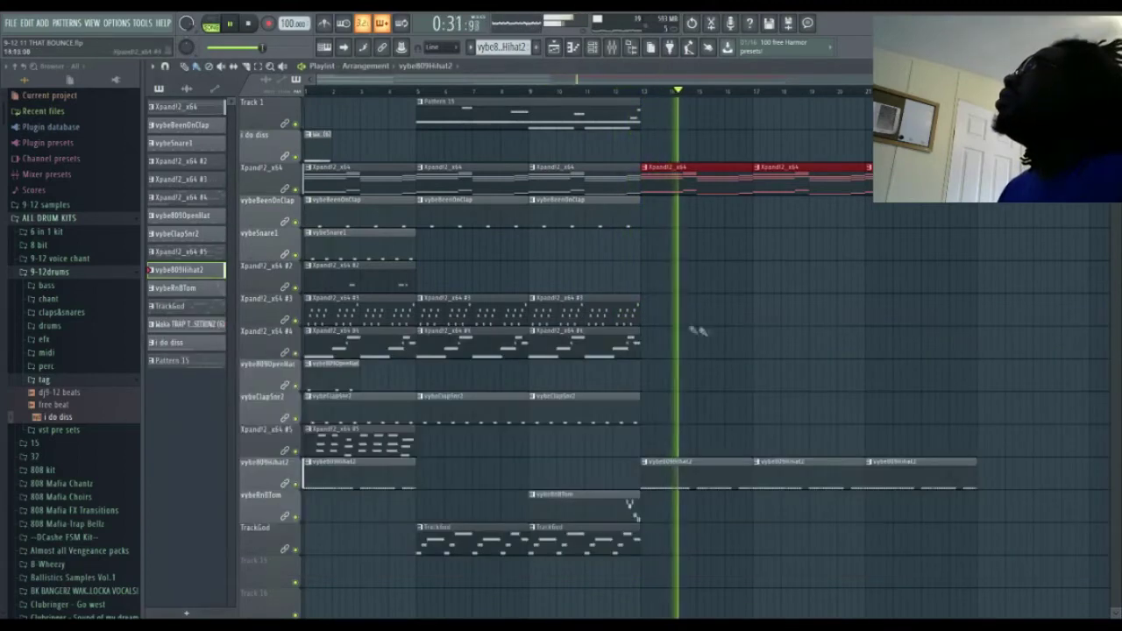
Step: Add vybeClapSnr2 and vybeBeenOnClap clips at bars 17 and 21 on their tracks, and a Pattern 15 clip at bar 17 on Track 1
drag(758, 403, 946, 401)
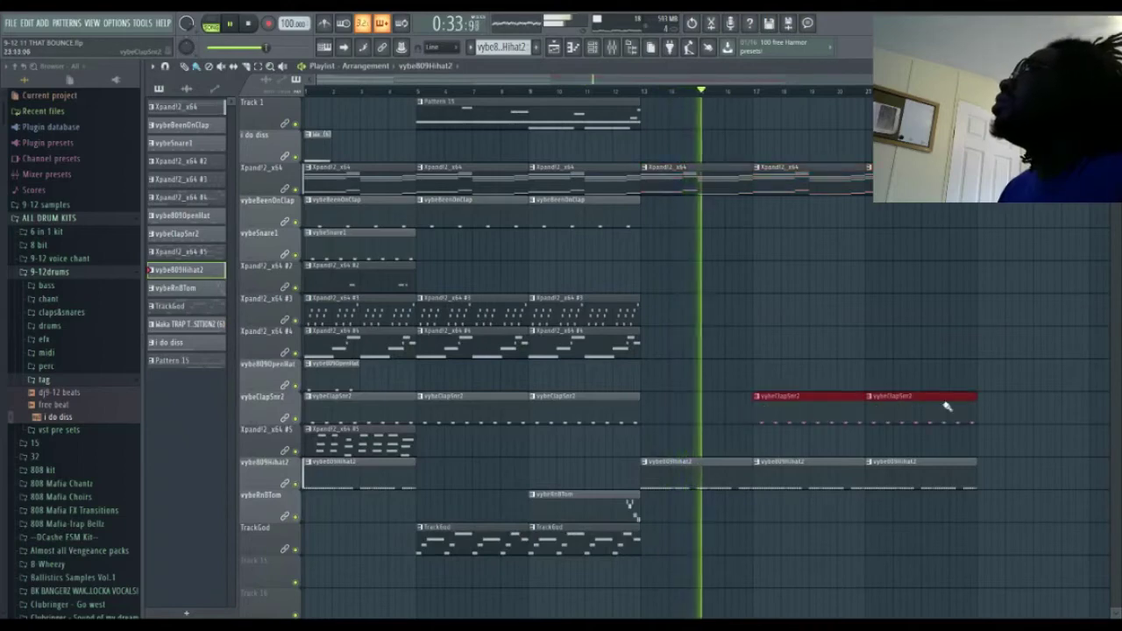
click(758, 117)
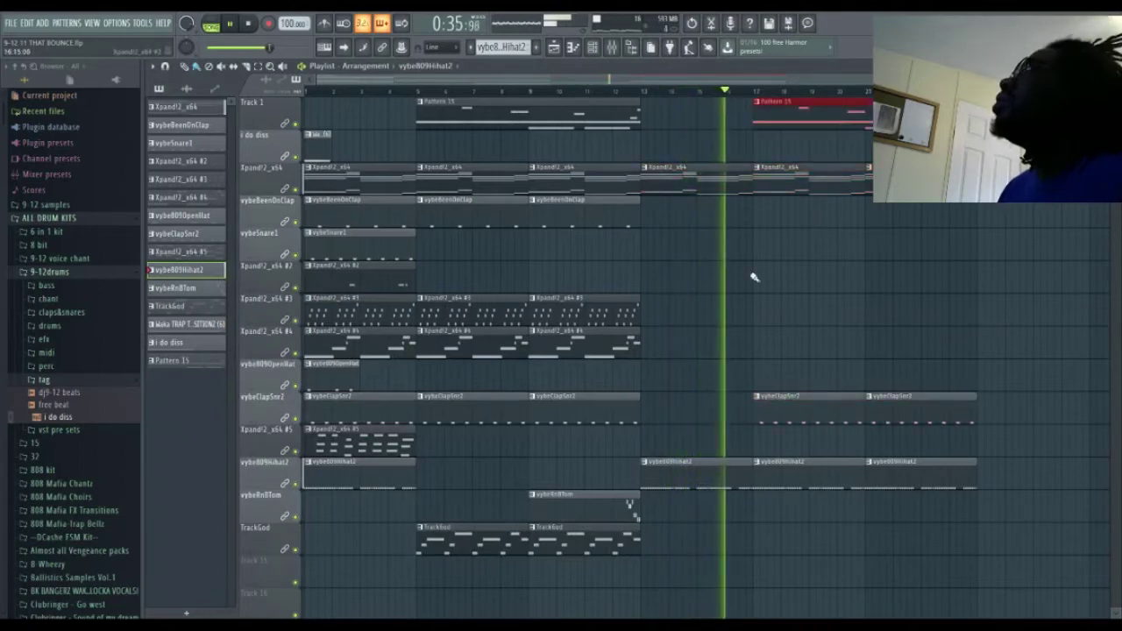
drag(759, 214, 908, 217)
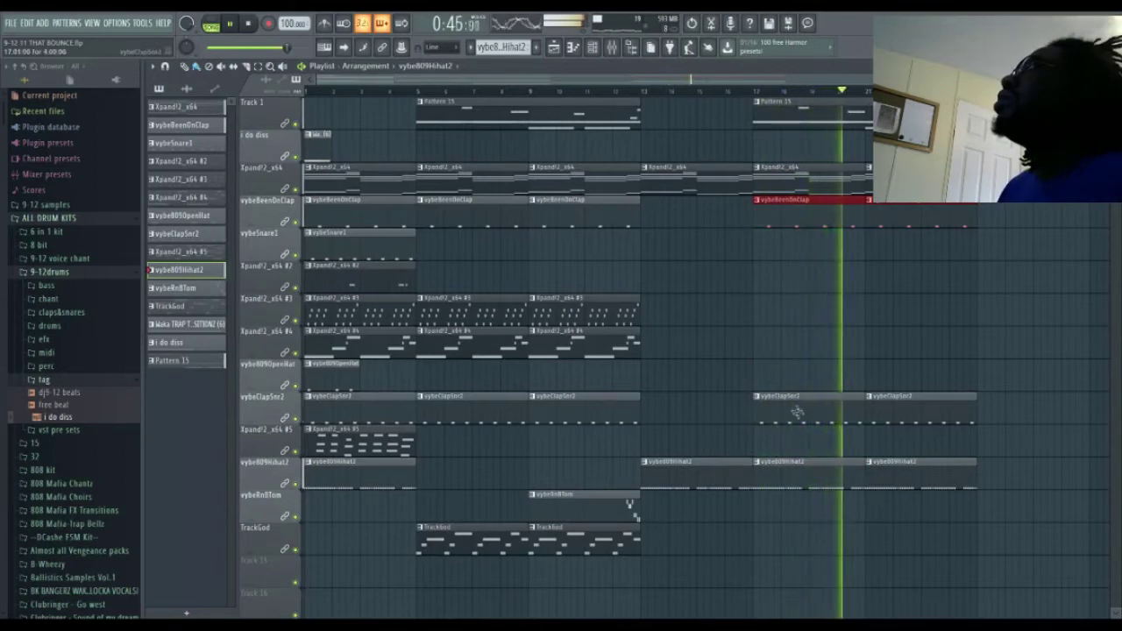
Step: Place Xpand!2_x64 #5 clips at bars 17 and 21, and Xpand!2_x64 #2 clips at bars 13 and 21, on their tracks
click(869, 447)
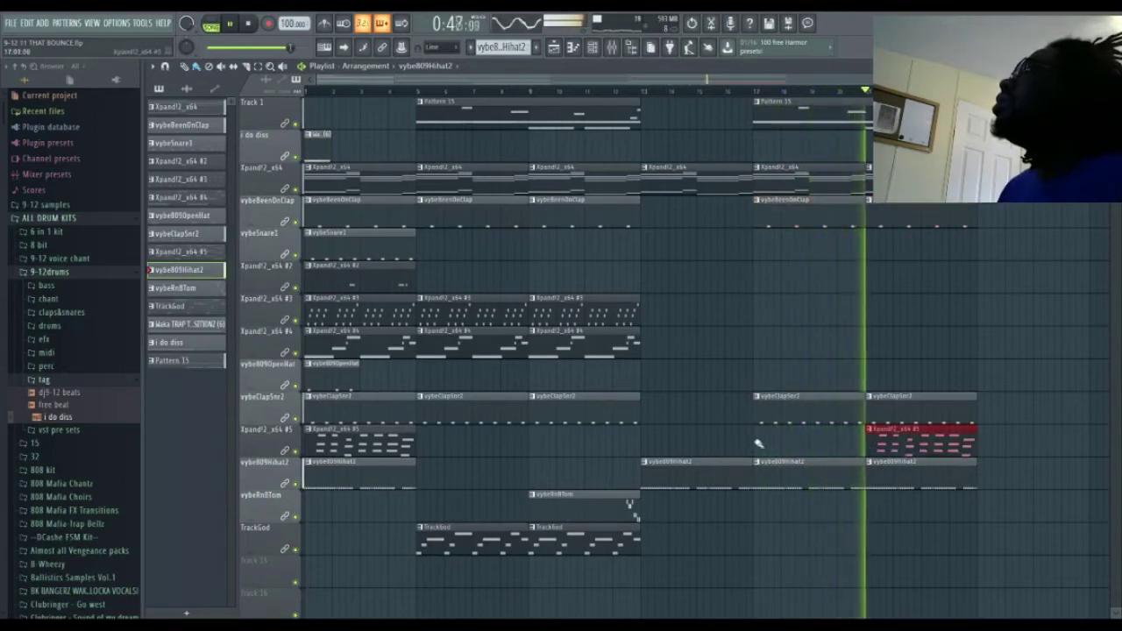
click(786, 447)
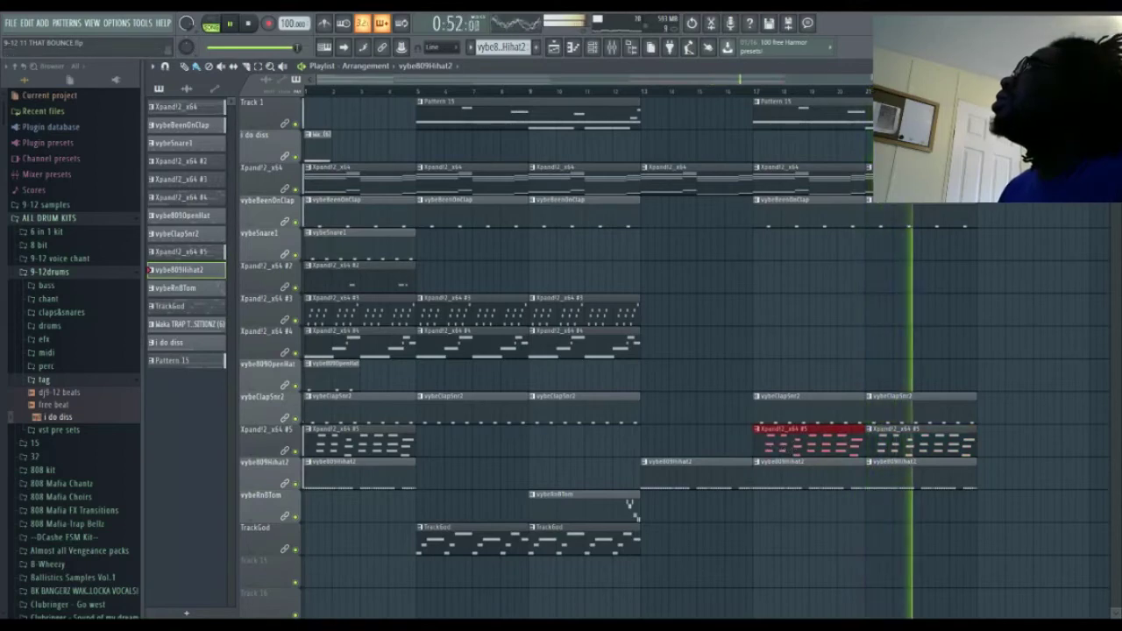
drag(877, 80, 1018, 80)
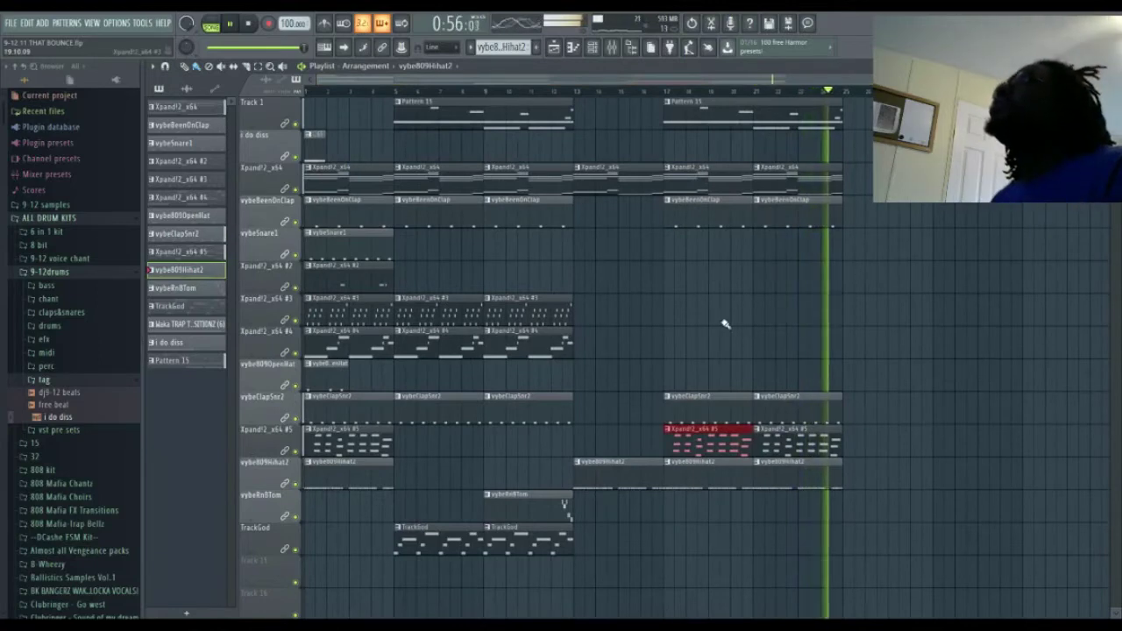
click(594, 279)
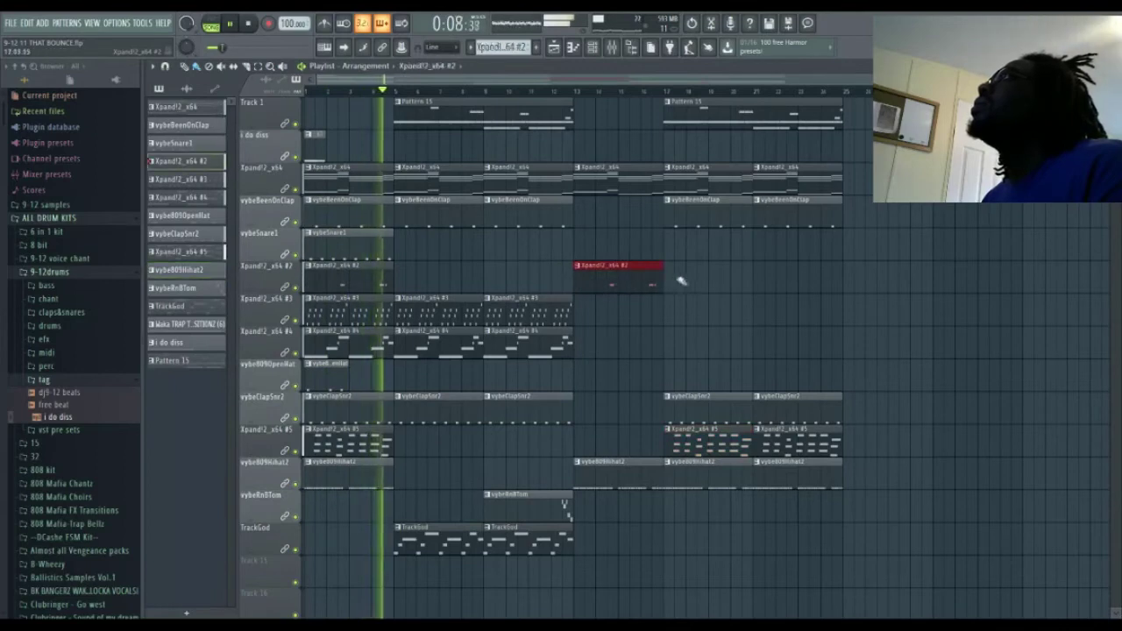
click(761, 279)
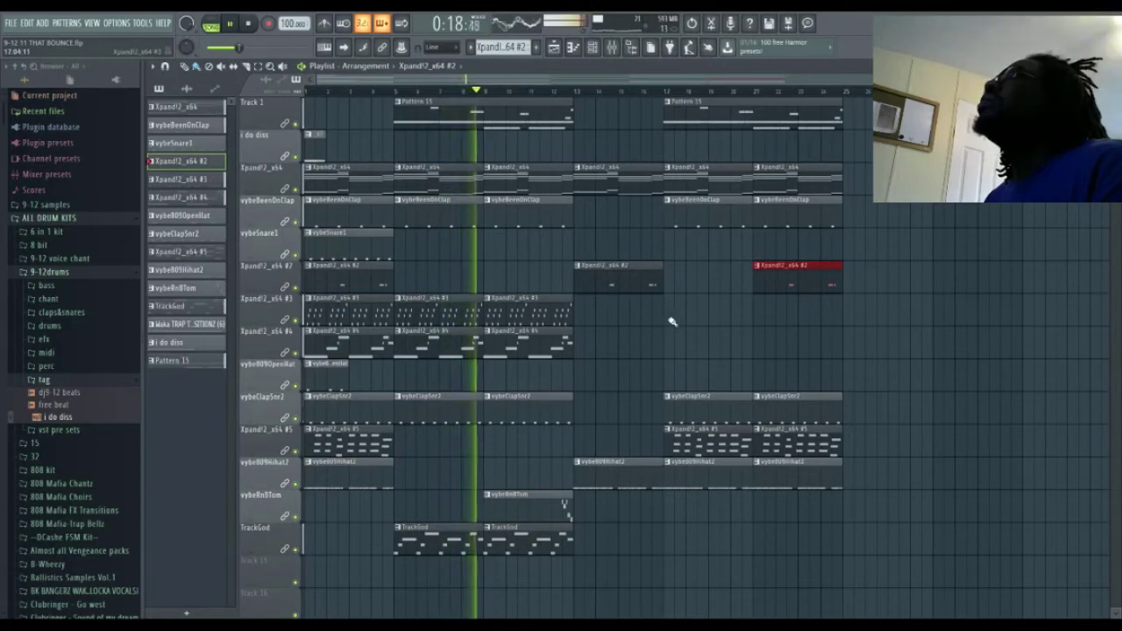
Step: Place vybe809OpenHat clips at bars 13, 17, 21 and 23 on the open-hat track
click(579, 378)
click(672, 377)
click(759, 375)
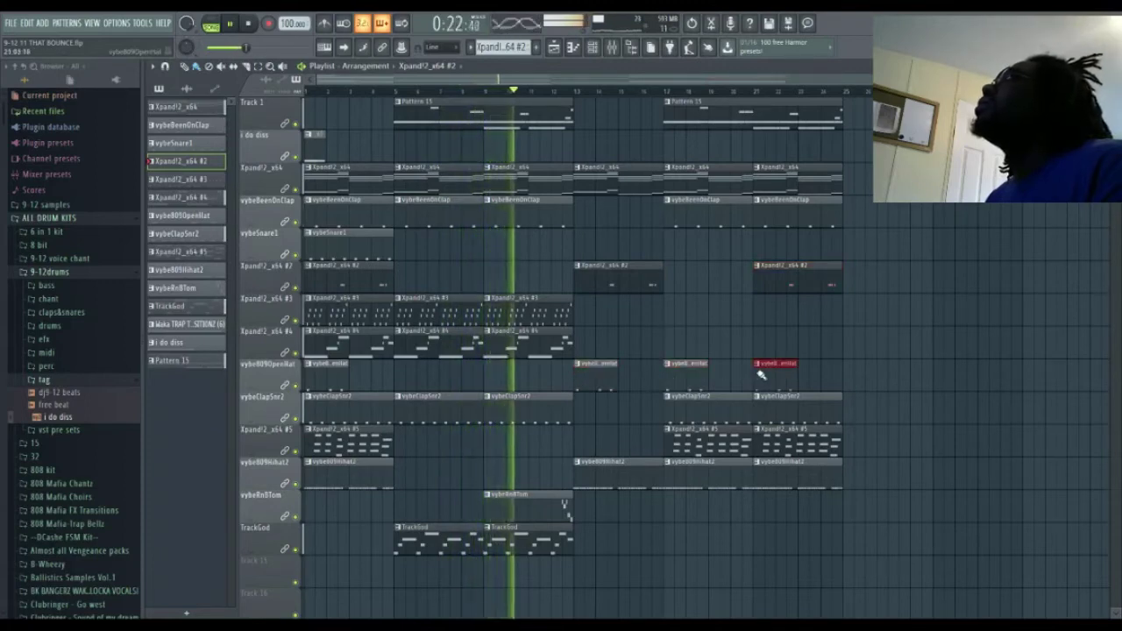
click(808, 373)
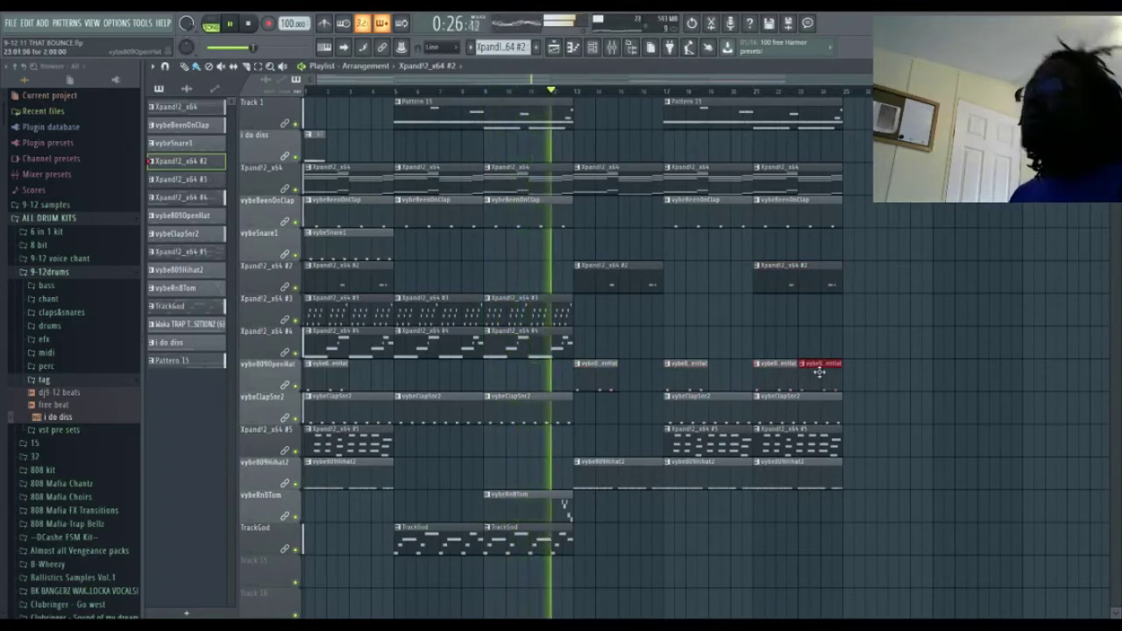
Step: Duplicate all clips from bars 5 through 12 so the copy starts at bar 25, and add Xpand!2_x64 #3 clips at bars 17 and 21
drag(430, 128, 553, 561)
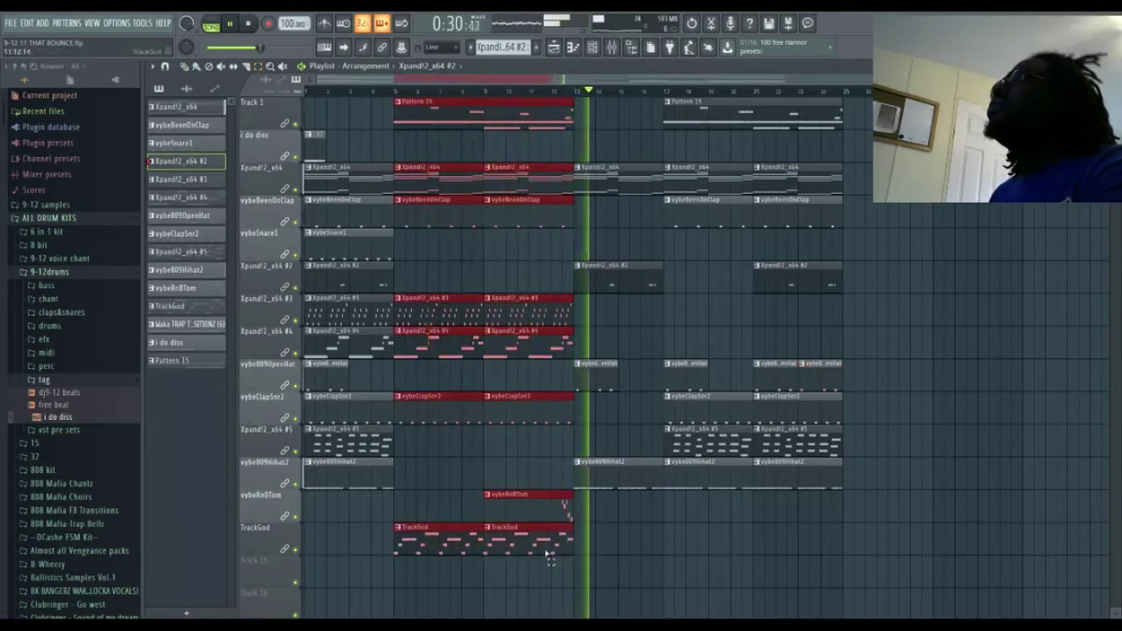
key(ctrl+b)
key(shift+Right)
key(shift+Right)
key(shift+Right)
key(shift+Right)
key(shift+Right)
key(shift+Right)
key(shift+Right)
key(shift+Right)
key(shift+Right)
key(shift+Right)
key(shift+Right)
key(shift+Right)
key(shift+Right)
key(shift+Right)
key(shift+Right)
key(shift+Right)
key(shift+Right)
key(shift+Right)
key(shift+Right)
key(shift+Right)
key(shift+Right)
key(shift+Right)
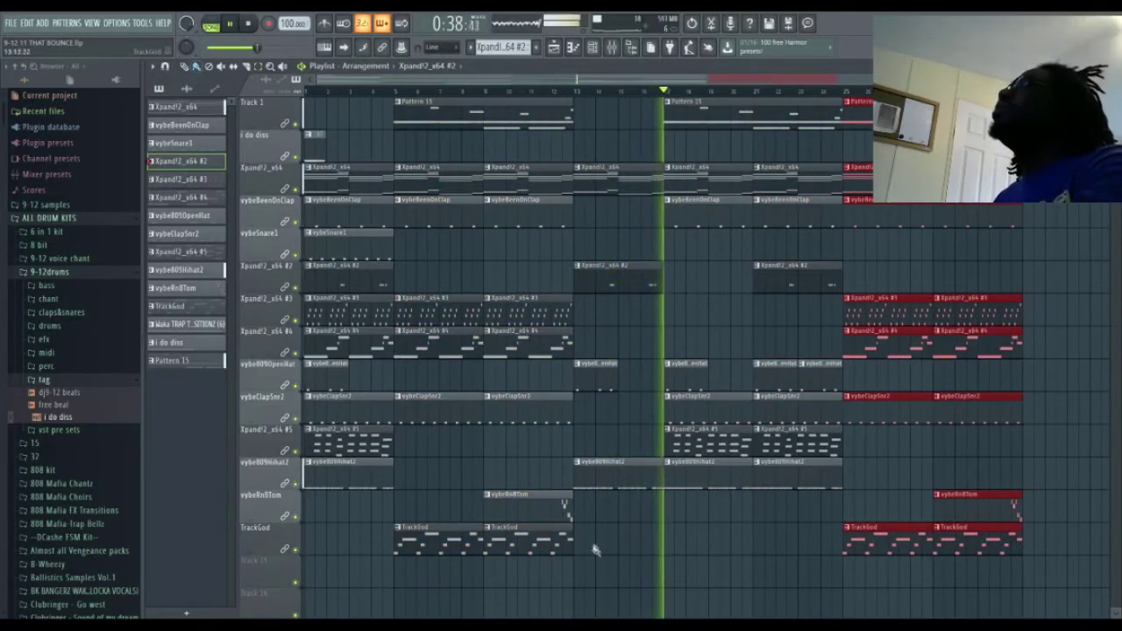
click(671, 313)
click(761, 312)
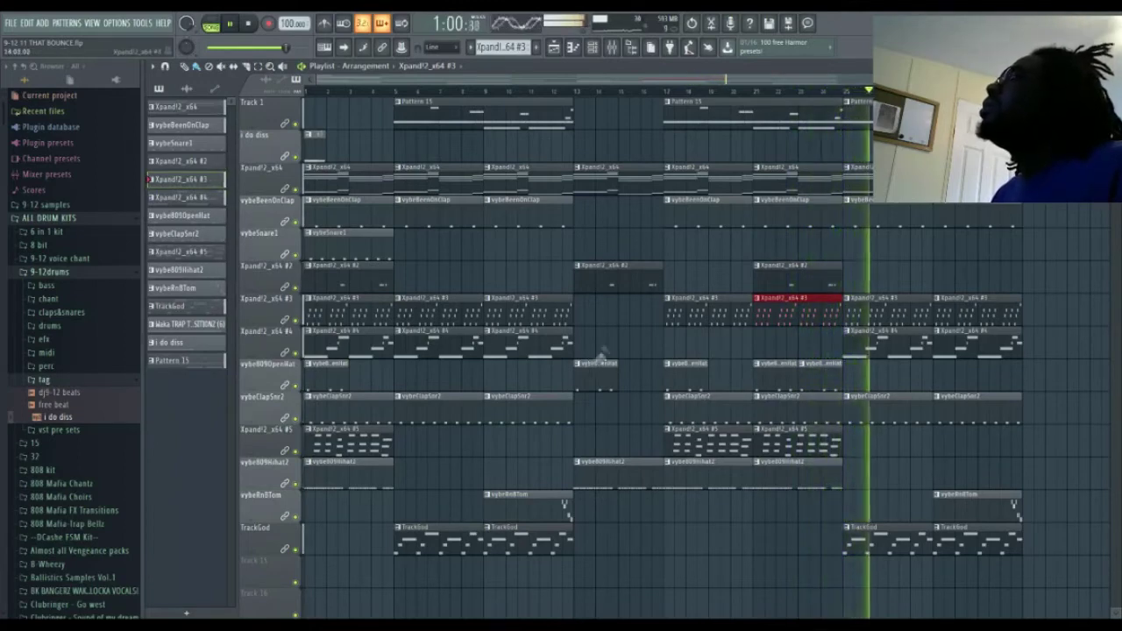
Step: Lower the vybeRnBTom mixer fader to about -5.6 dB and return to the playlist showing the whole arrangement
click(612, 48)
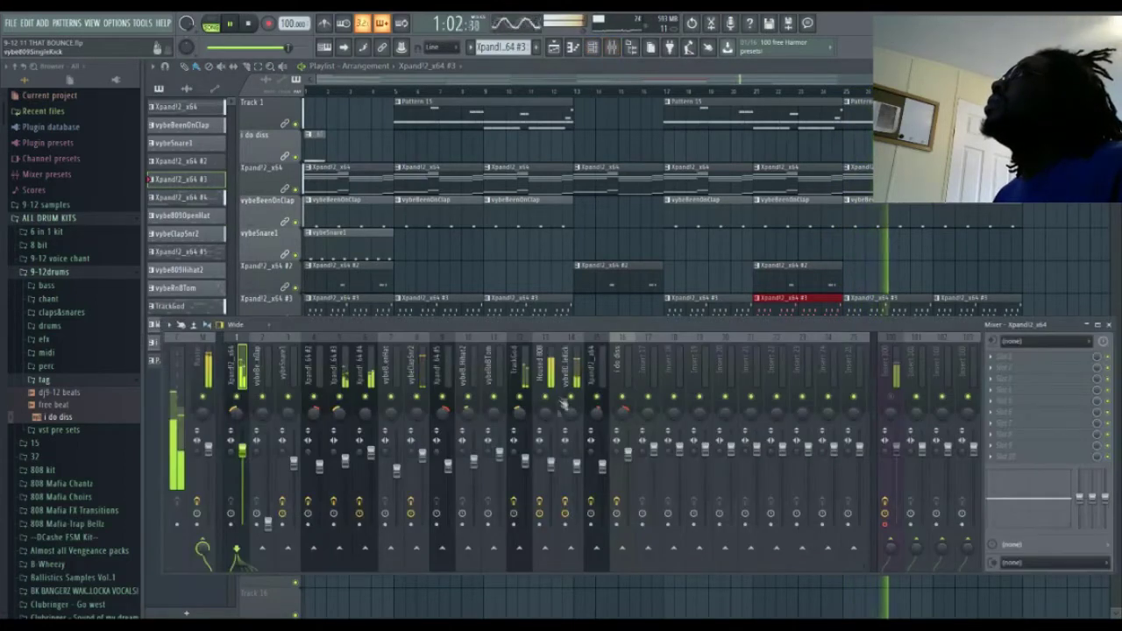
click(499, 459)
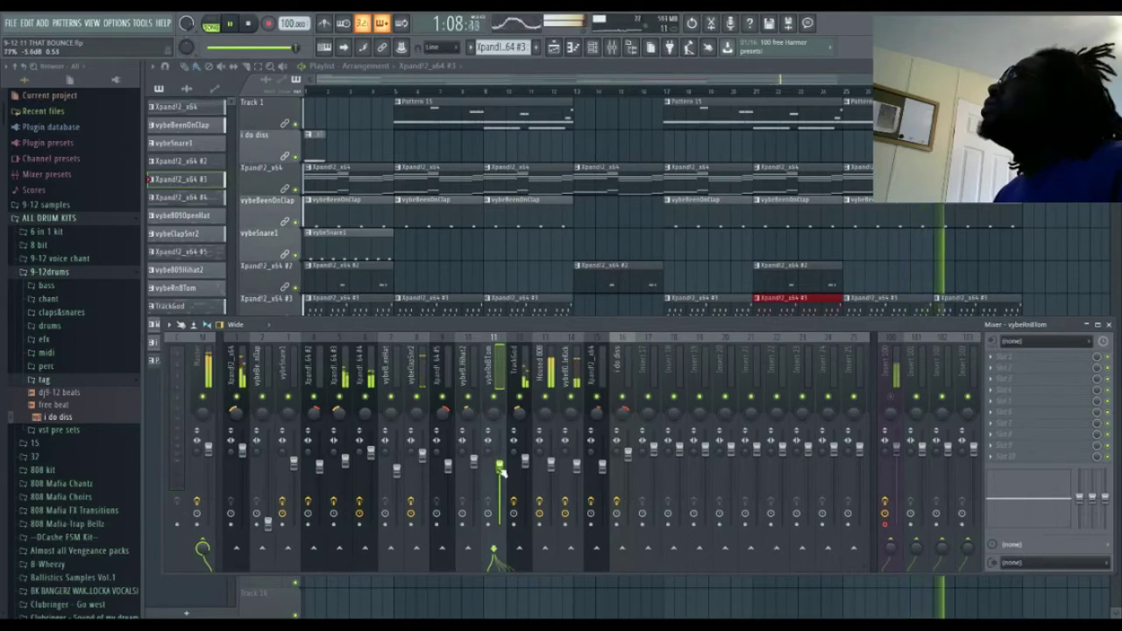
key(F9)
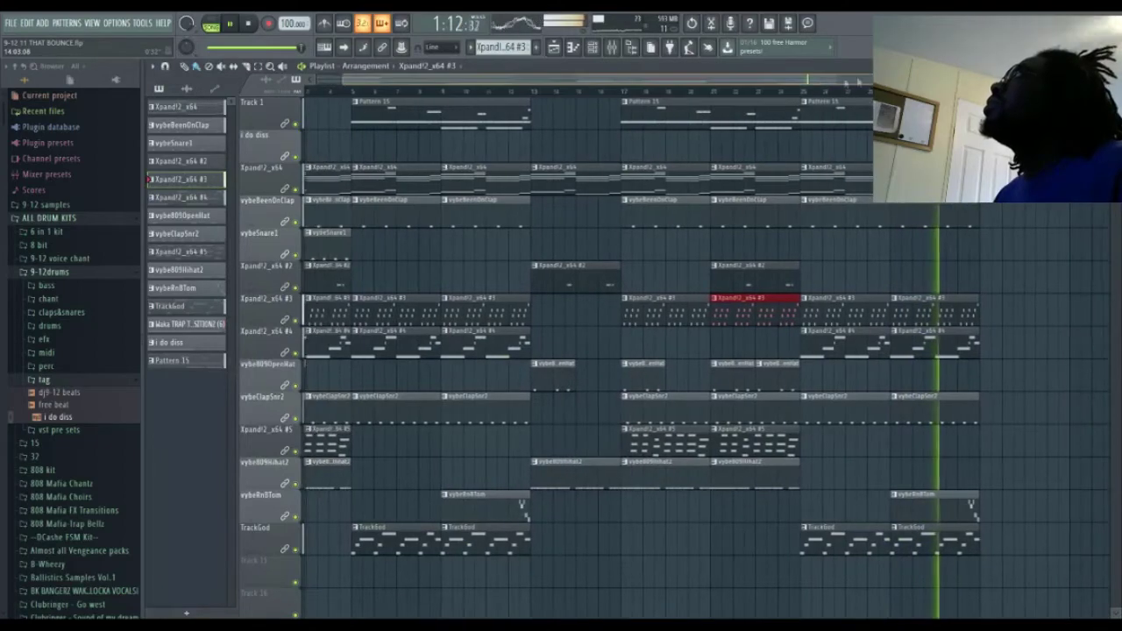
scroll(469, 101, down, 3)
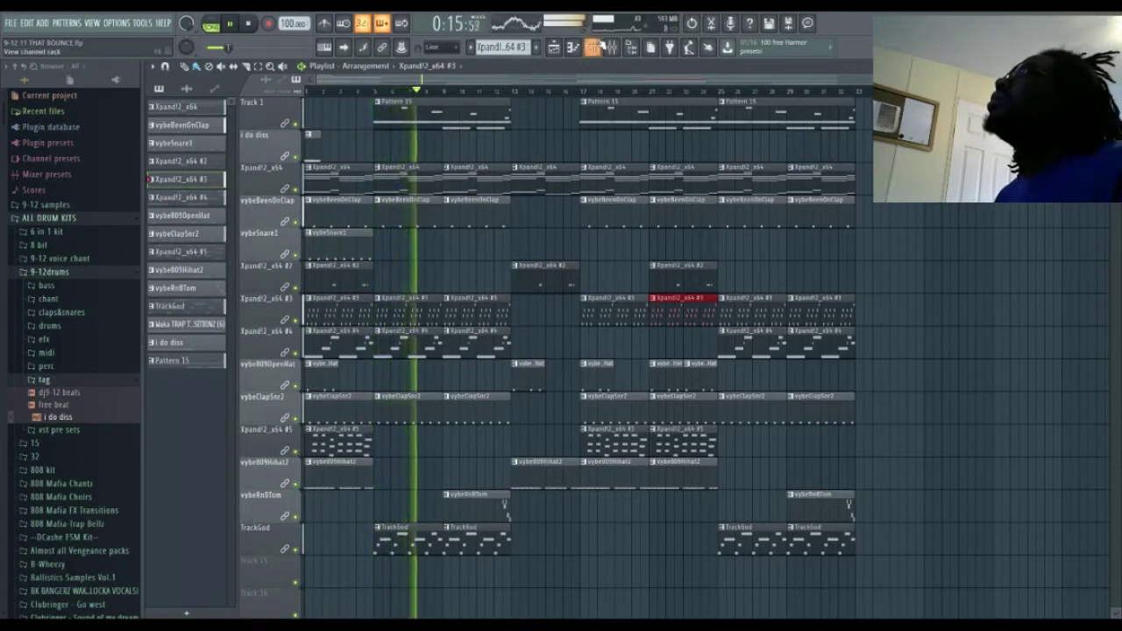
Step: Play the song from bar 17 and raise the Xpand!2_x64 #5 mixer fader slightly
key(F9)
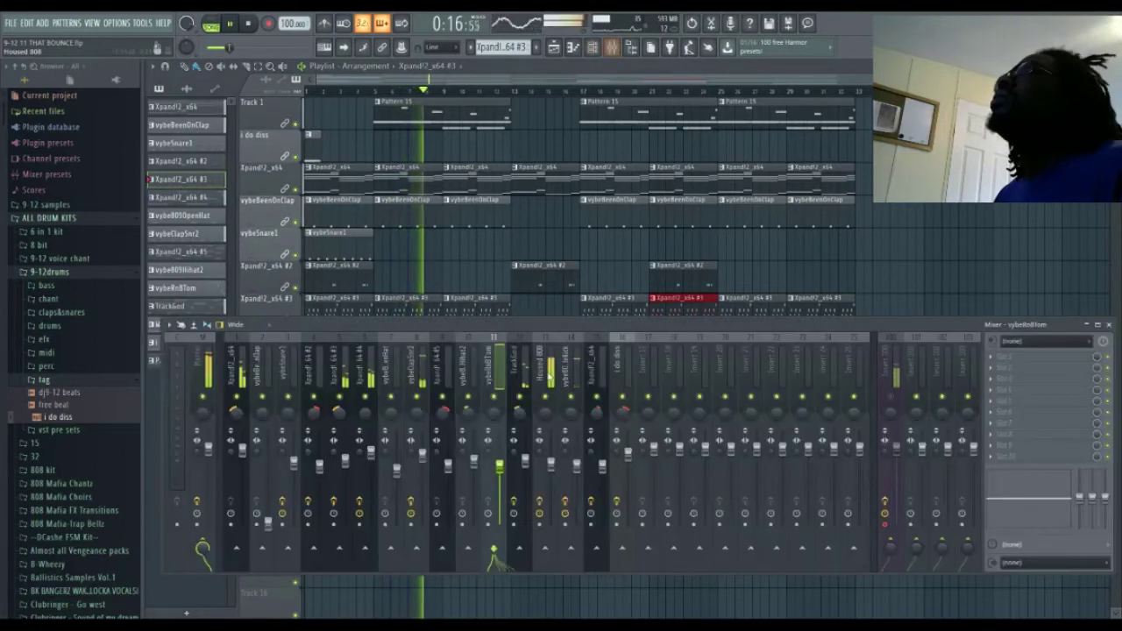
click(585, 91)
click(611, 47)
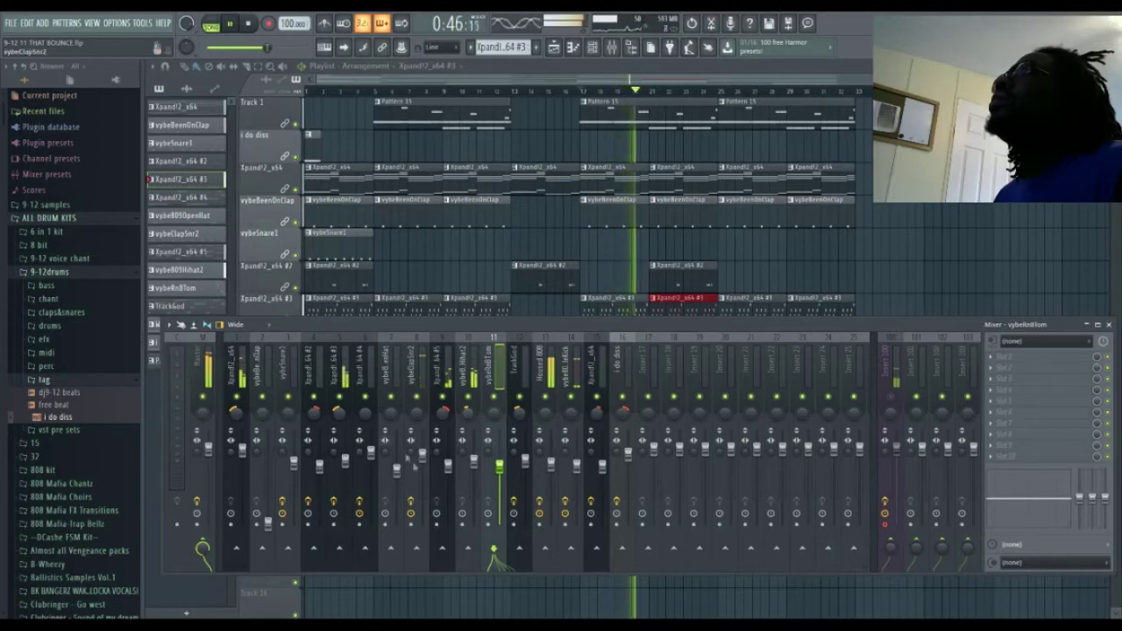
click(453, 480)
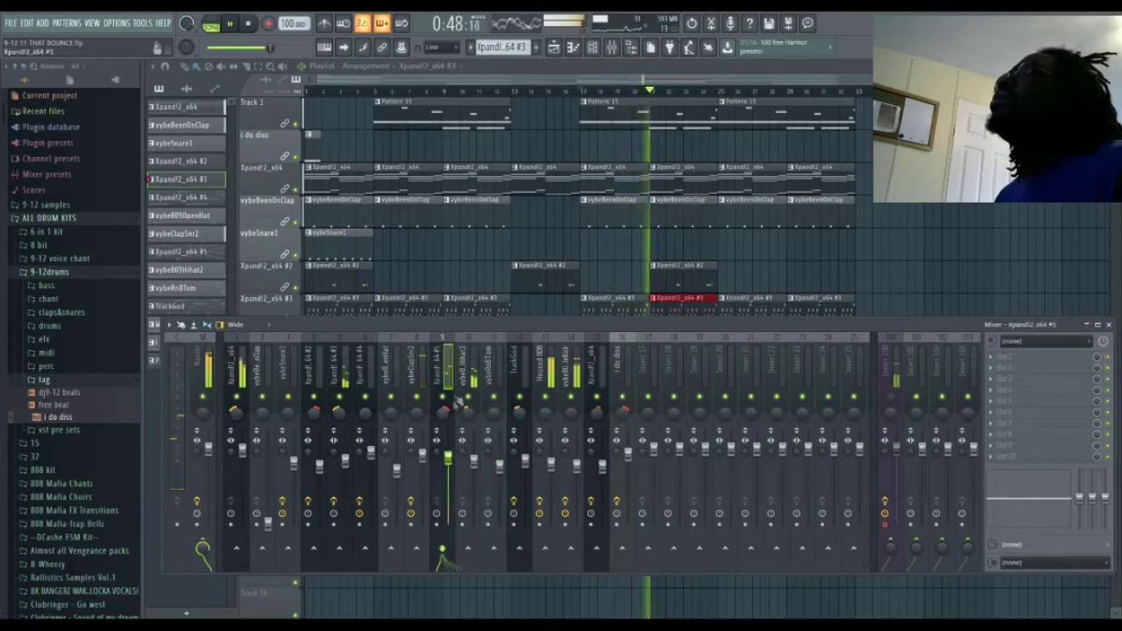
click(727, 67)
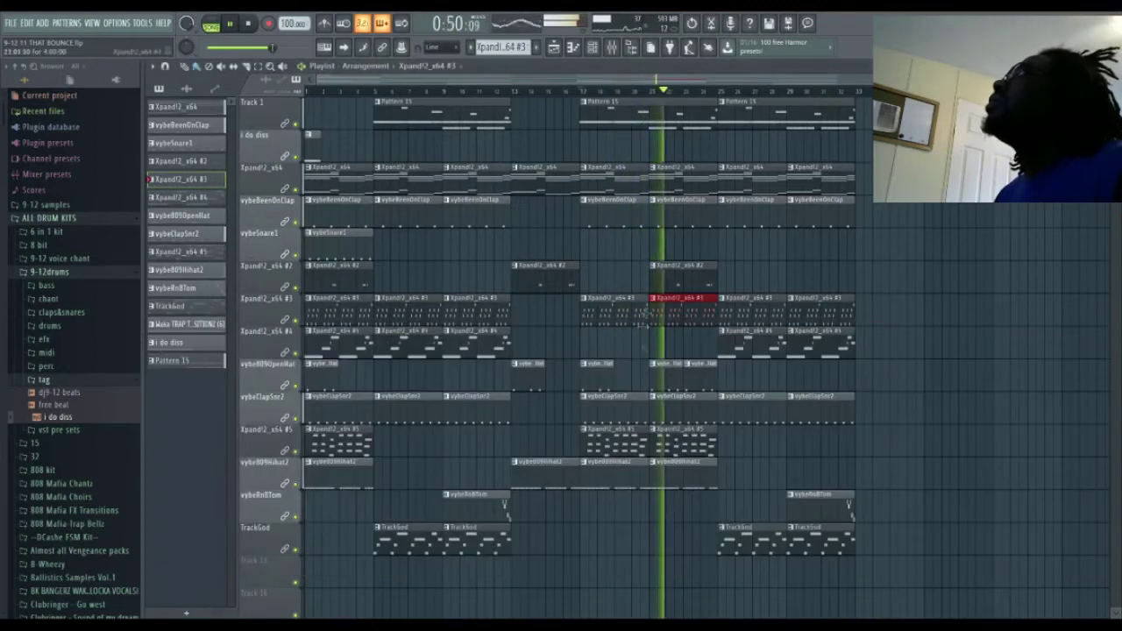
Step: Inspect the Xpand!2_x64 #5 notes in the piano roll and the volume multiplier in its channel settings
double_click(616, 444)
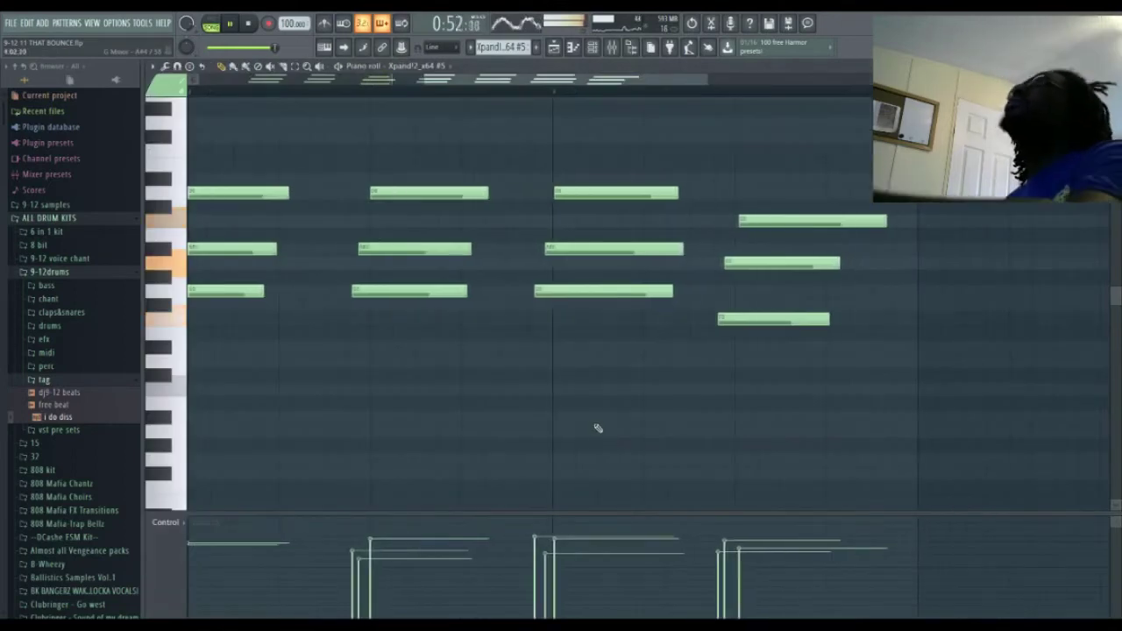
key(Escape)
key(F6)
click(243, 240)
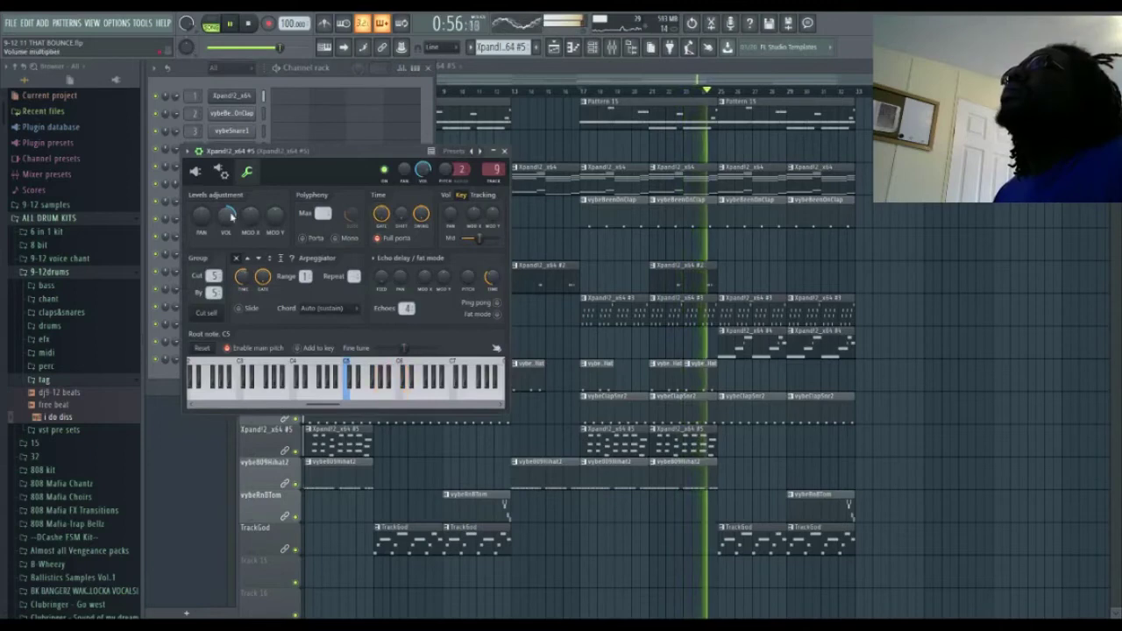
click(497, 151)
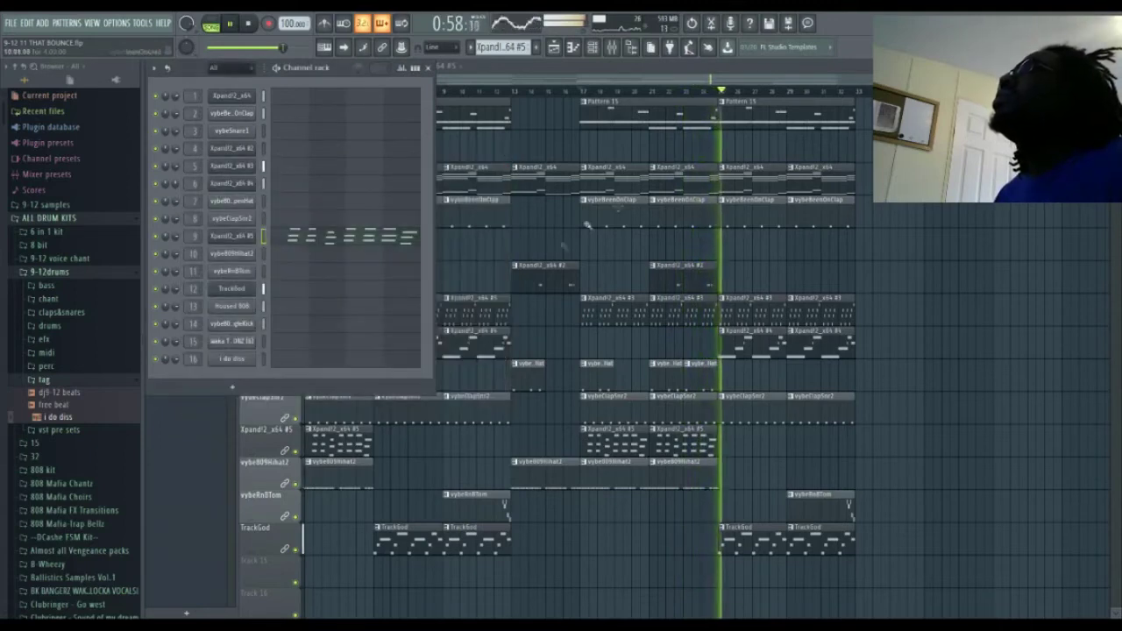
Step: Add Fruity Reeverb 2 to the Xpand!2_x64 #5 mixer track, adjusting its decay time and wet level, and lower the track's fader slightly
key(F9)
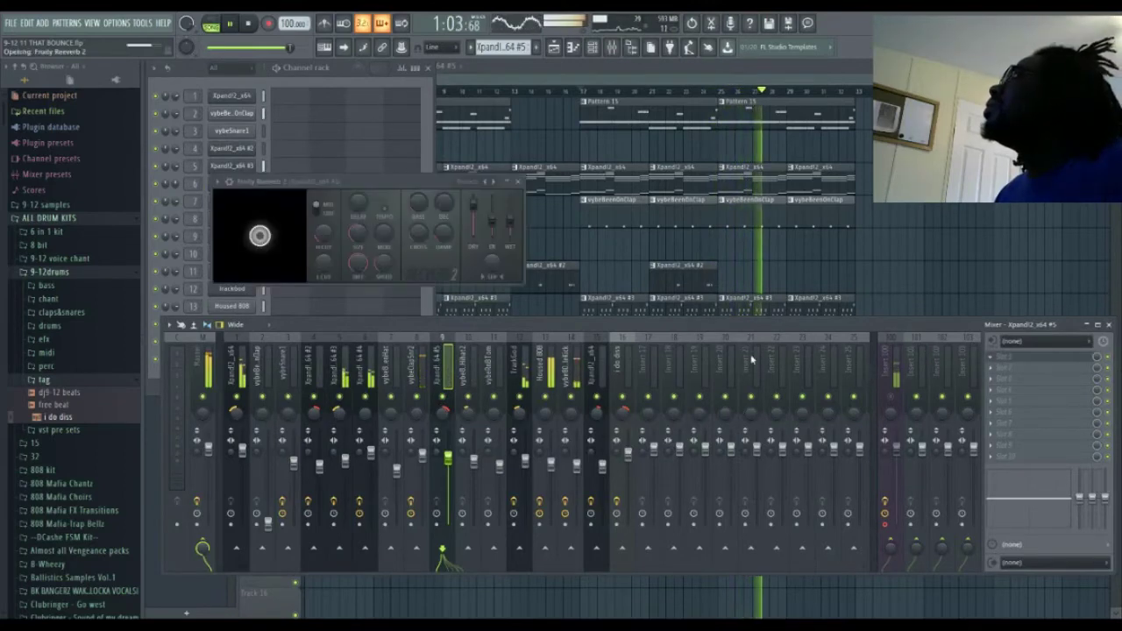
drag(510, 223, 510, 219)
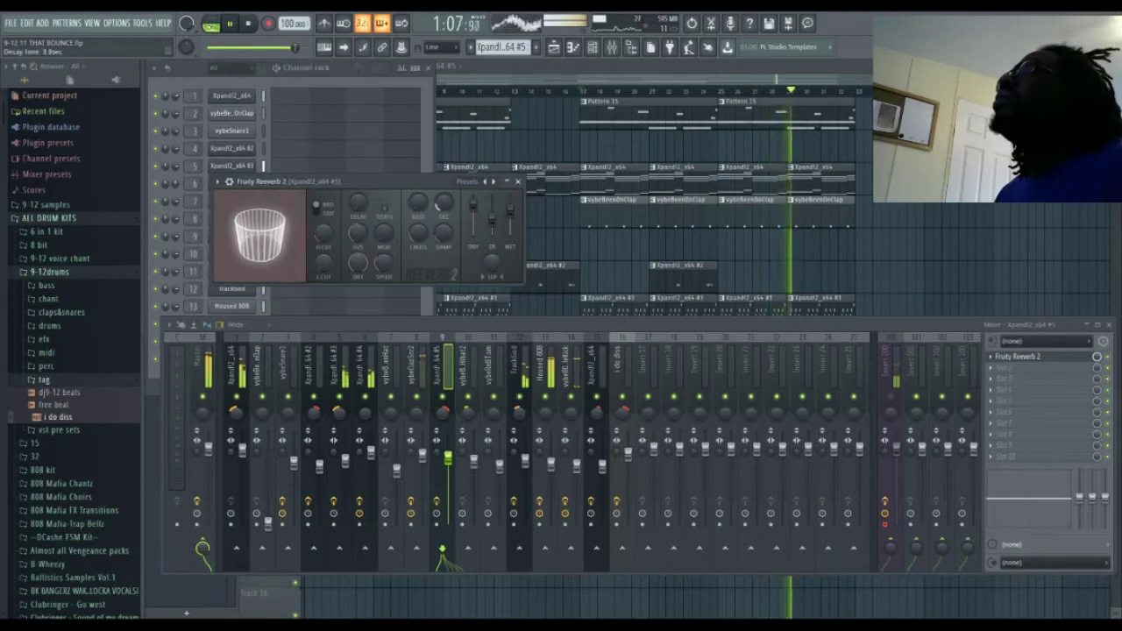
click(518, 181)
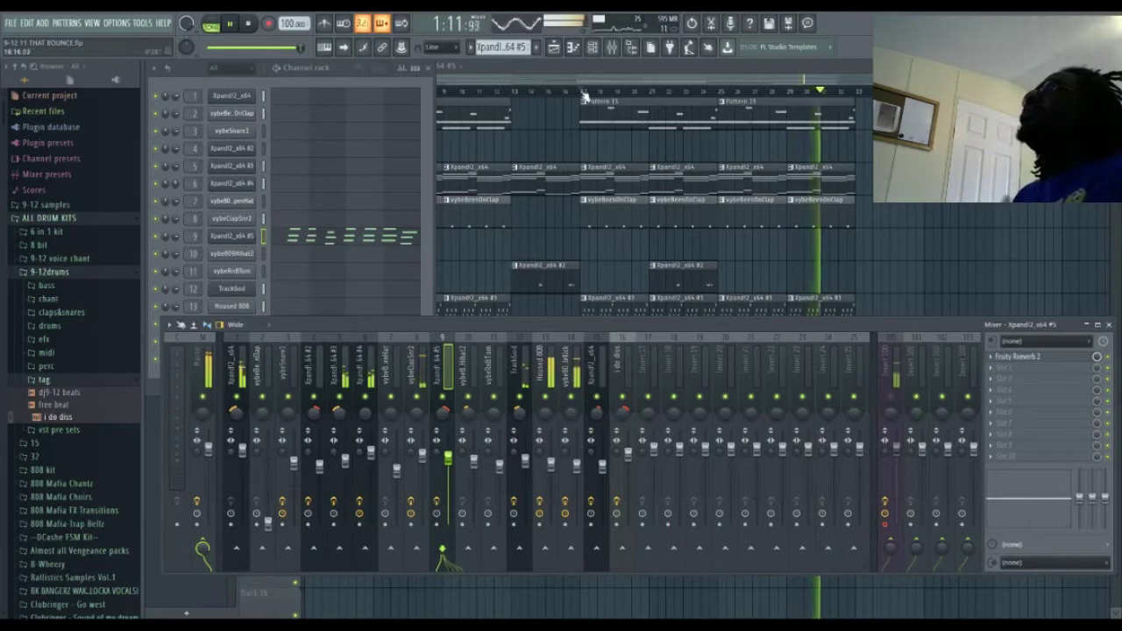
key(space)
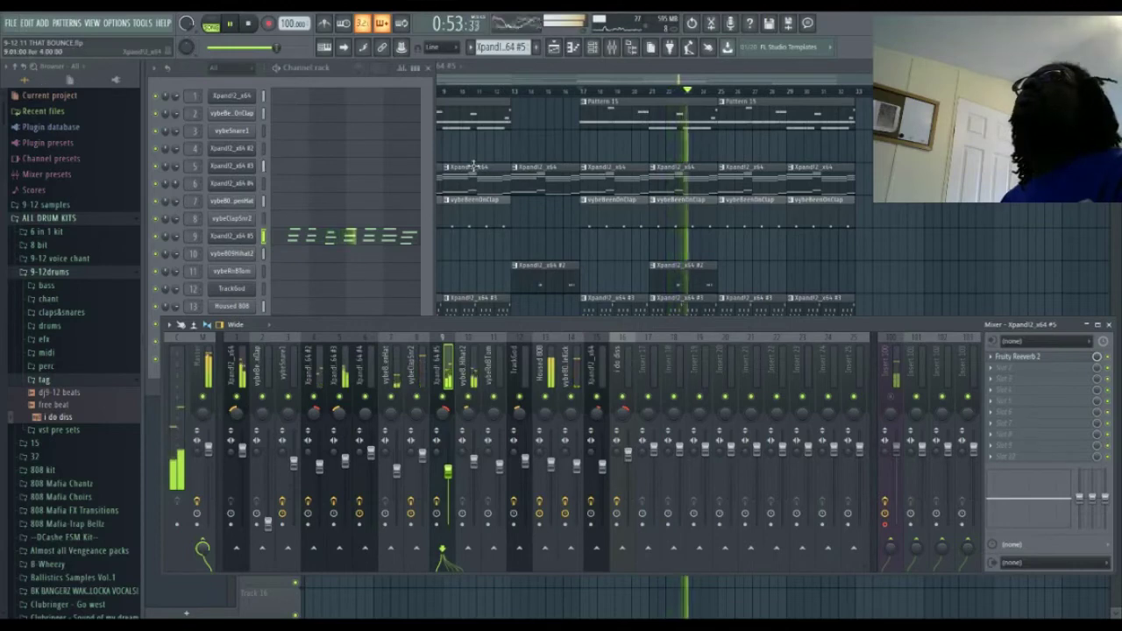
click(703, 67)
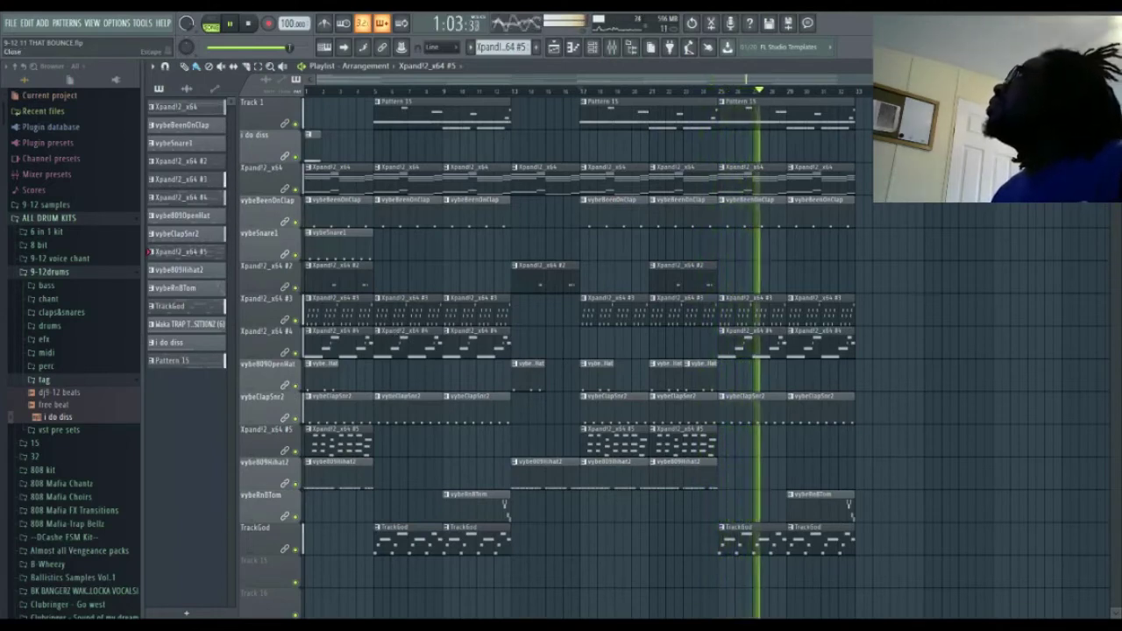
Step: Choose the Waka TRAP TRANSITIONZ (6) pattern and place a clip of it at bar 13 on Track 15
key(F5)
click(321, 69)
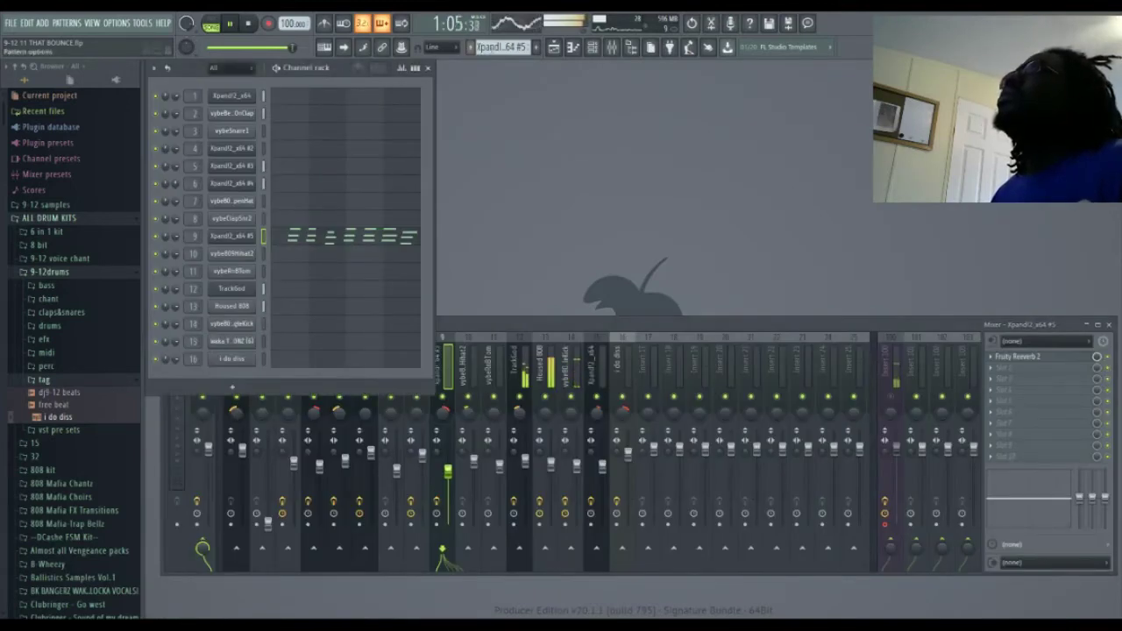
scroll(496, 50, down, 4)
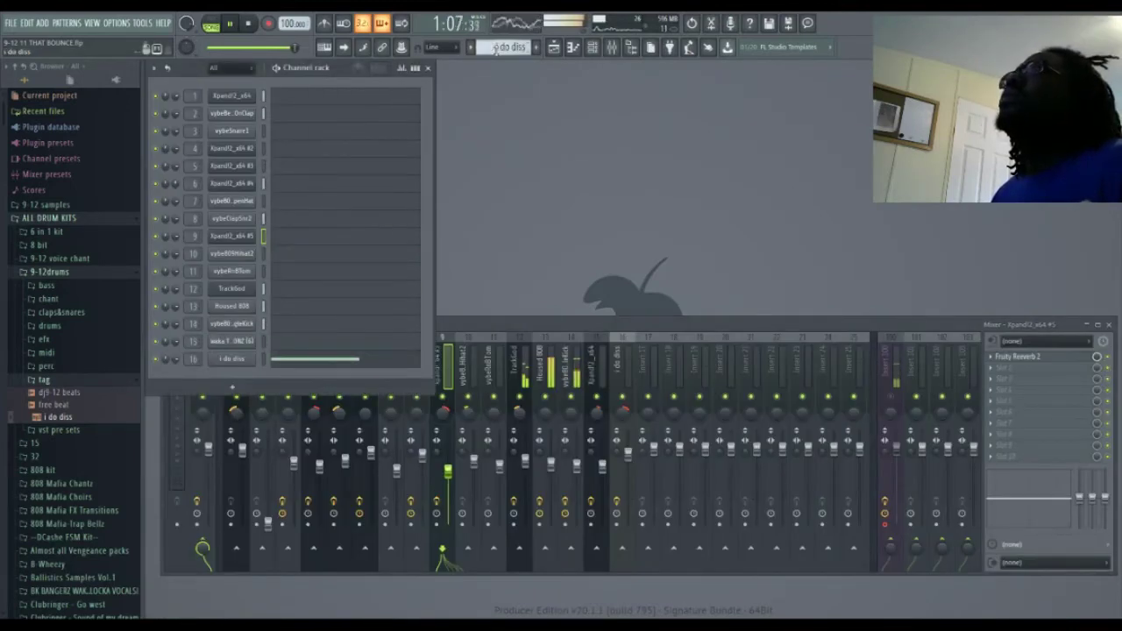
click(553, 50)
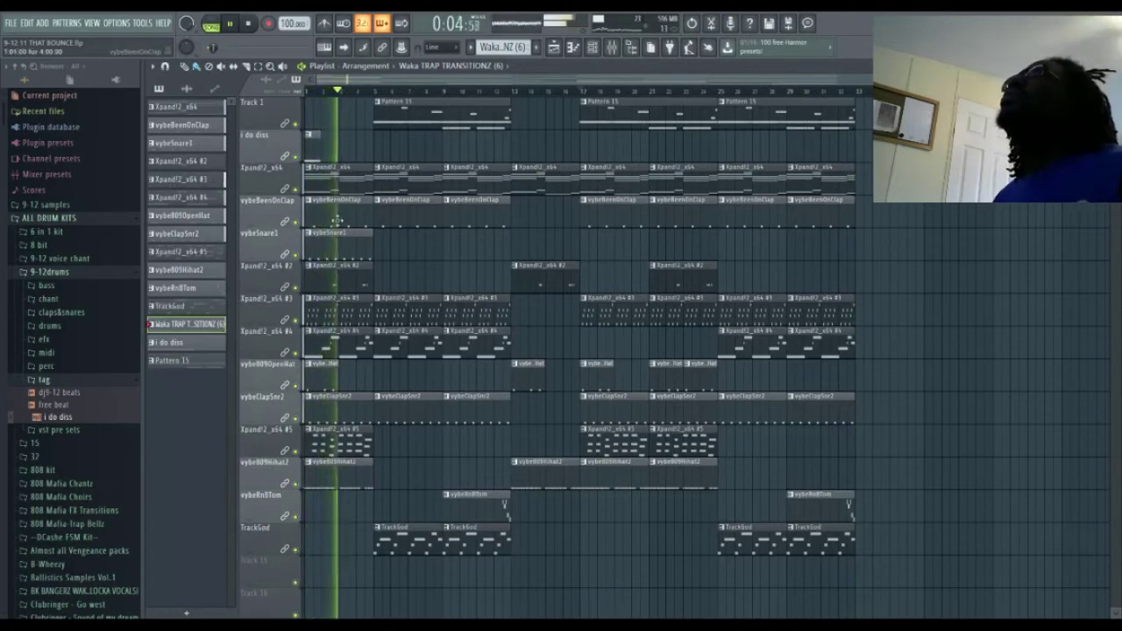
click(342, 149)
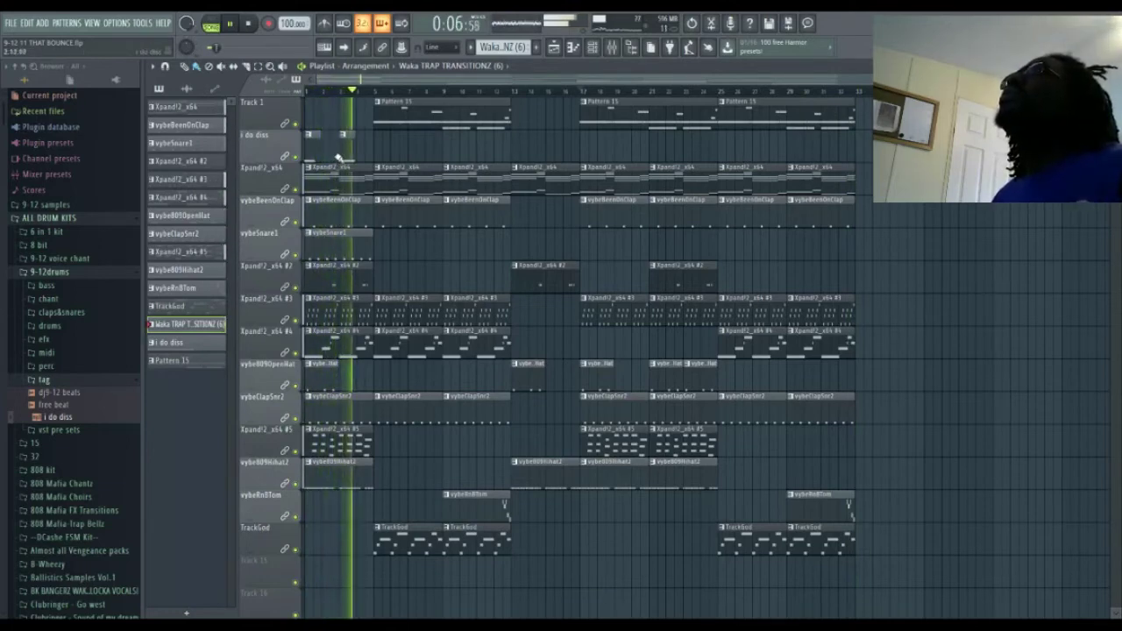
click(342, 94)
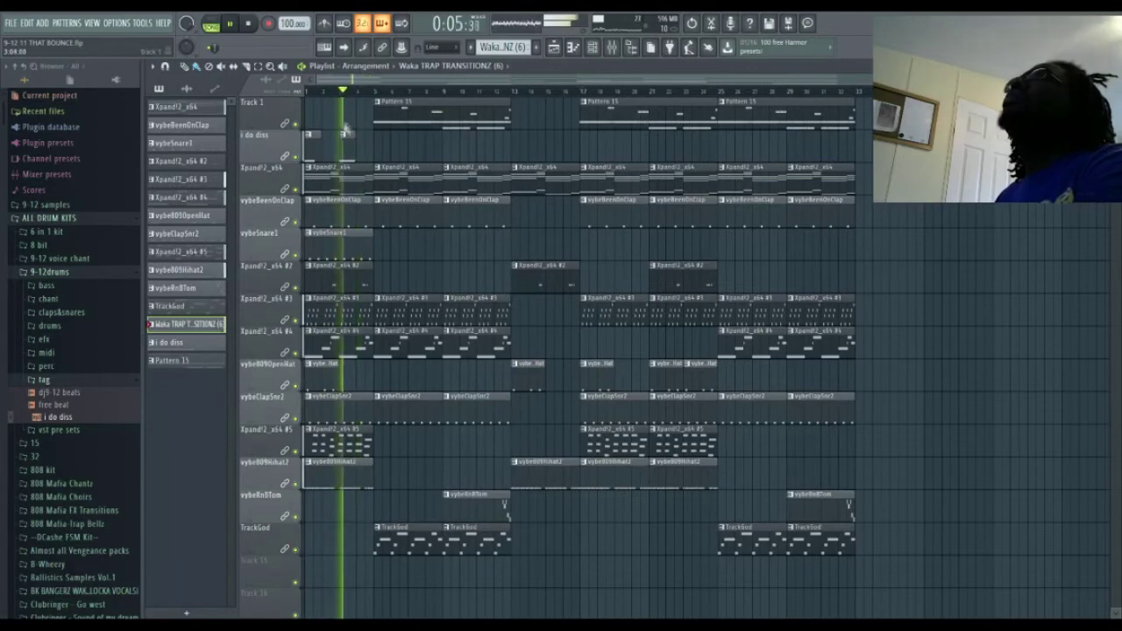
drag(344, 152, 517, 590)
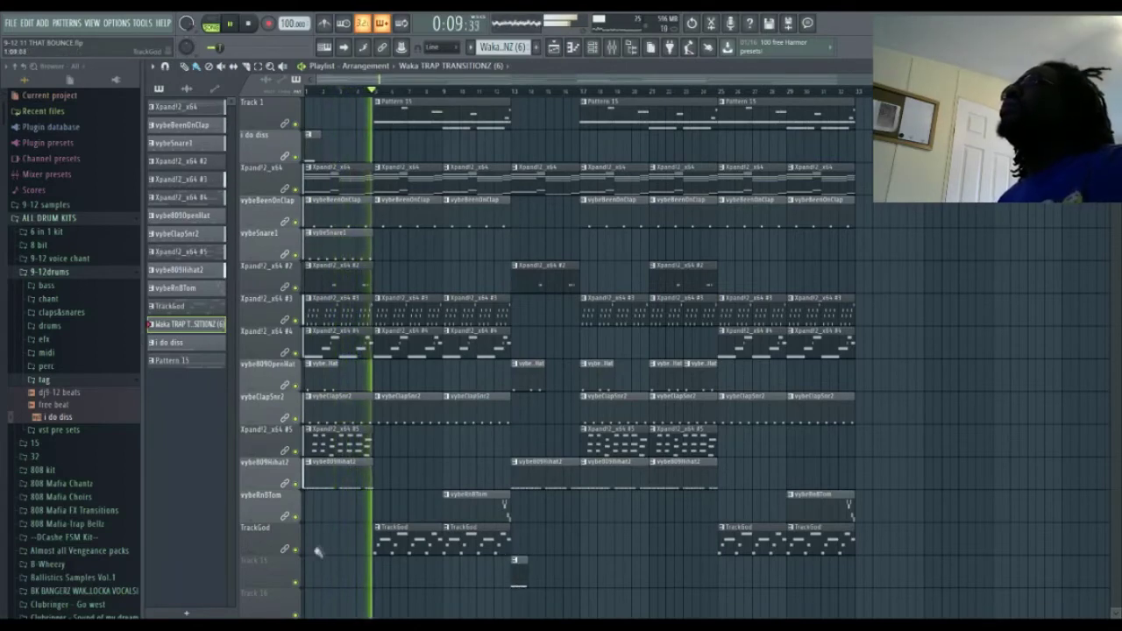
Step: Move the Waka TRAP TRANSITIONZ (6) clip on Track 15 to the middle of bar 4 and name the track after the clip
drag(517, 576, 400, 574)
drag(378, 574, 369, 574)
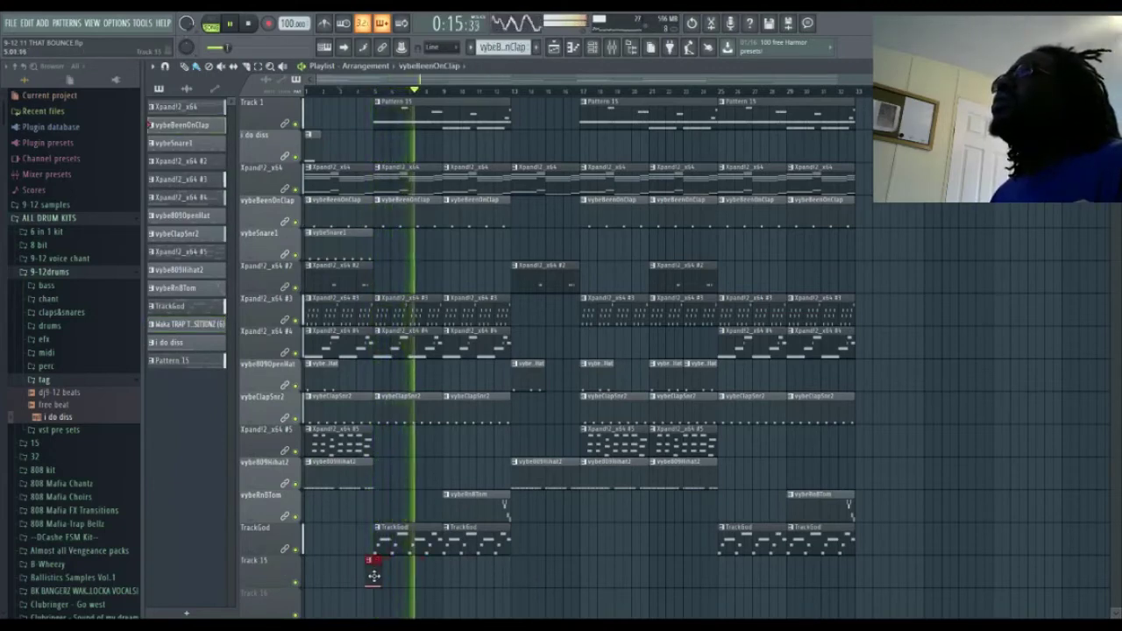
right_click(292, 571)
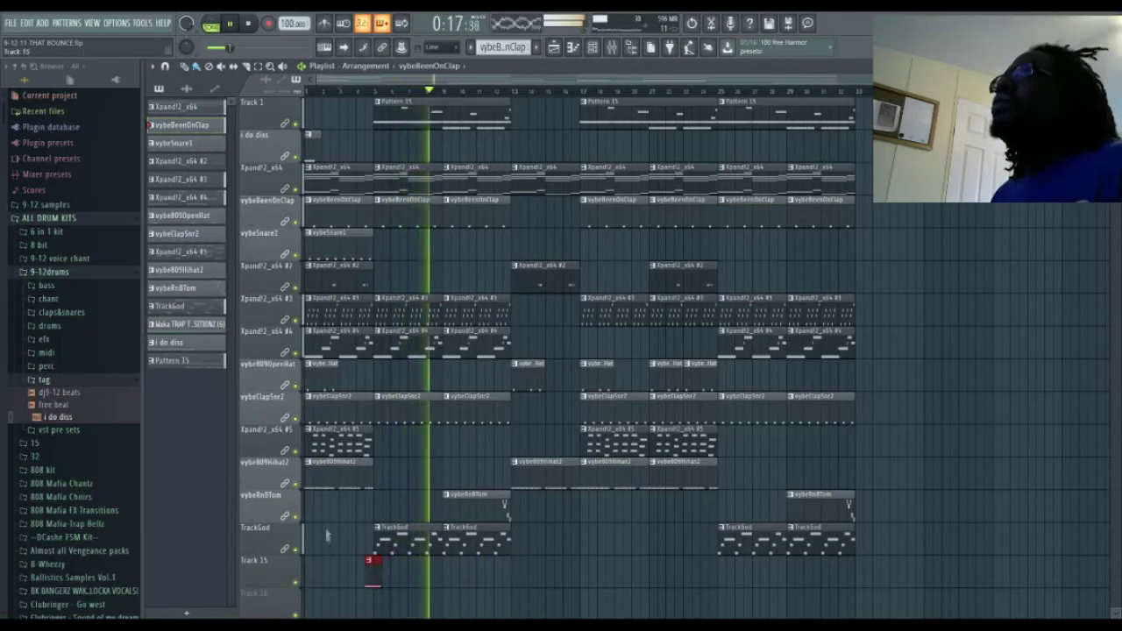
click(327, 505)
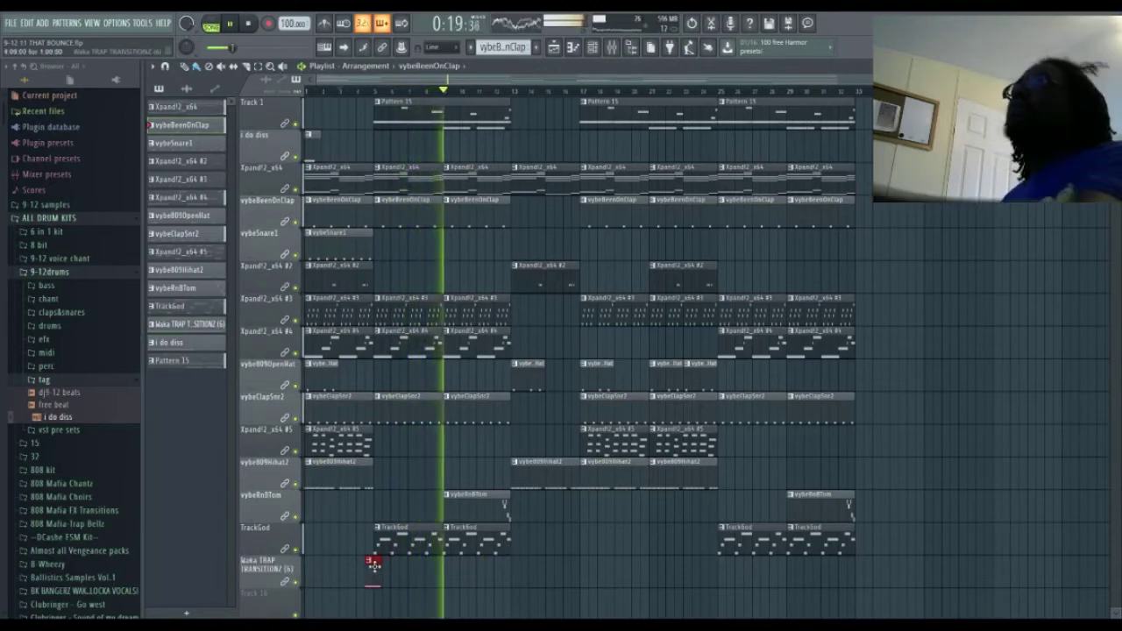
Step: Check the i do diss and Waka TRAP TRANSITIONZ (6) channel settings and slightly raise the fader of mixer track 15
key(F5)
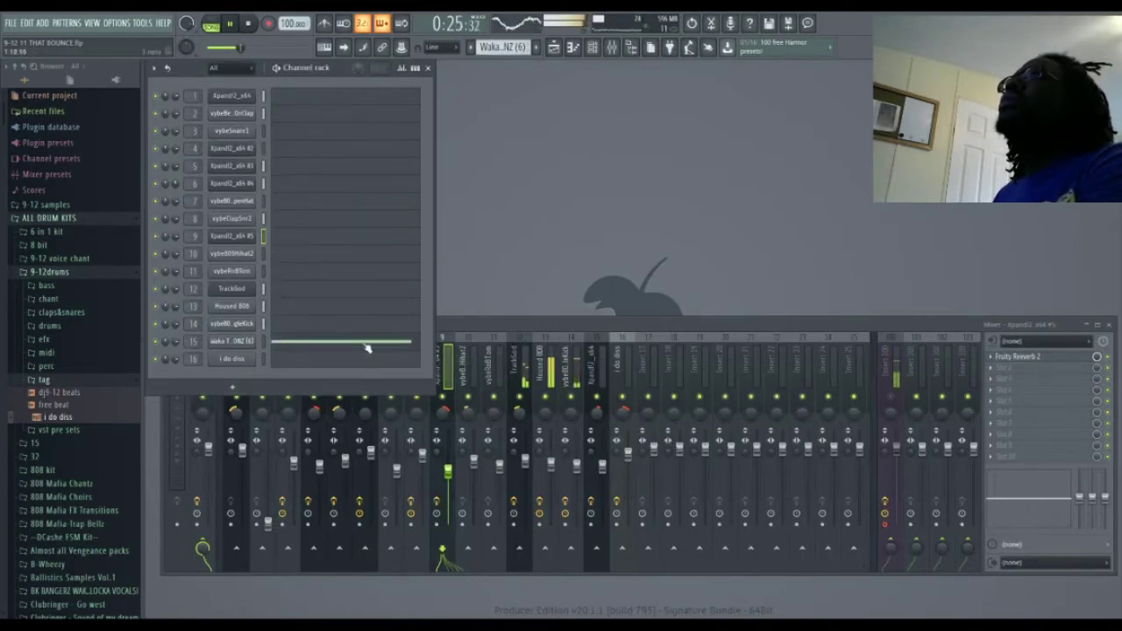
click(367, 347)
key(F7)
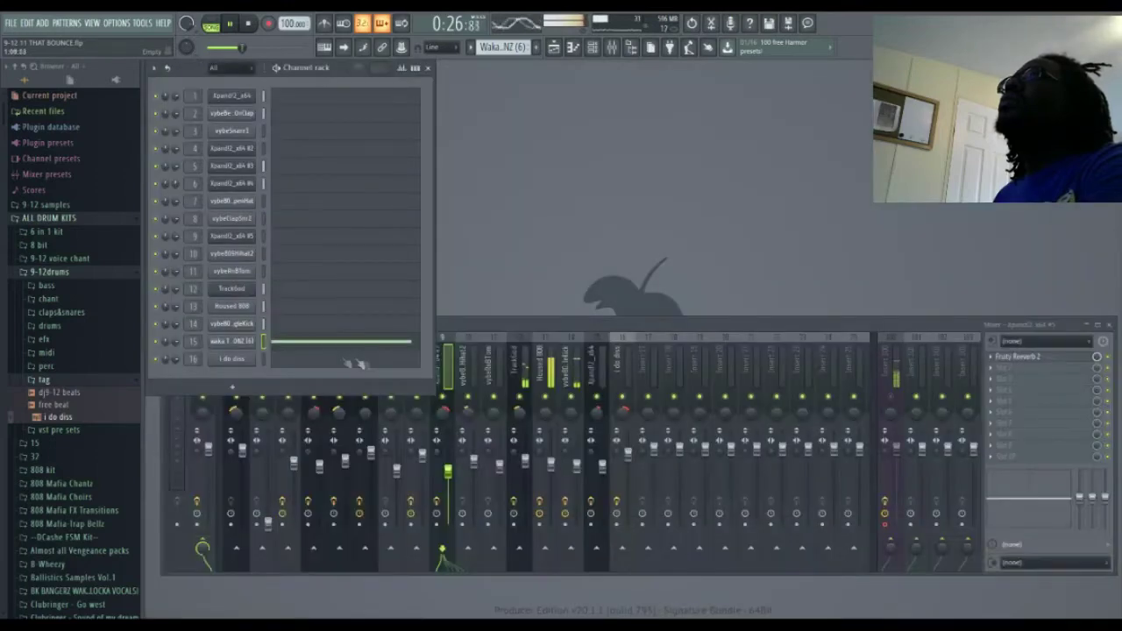
click(245, 359)
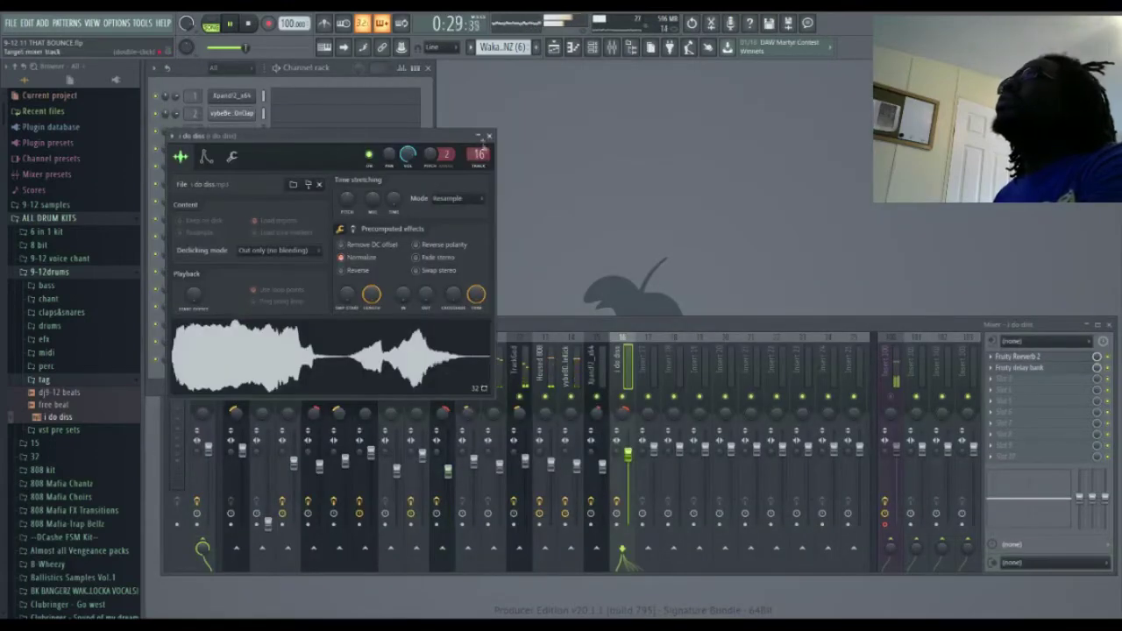
click(488, 136)
click(246, 344)
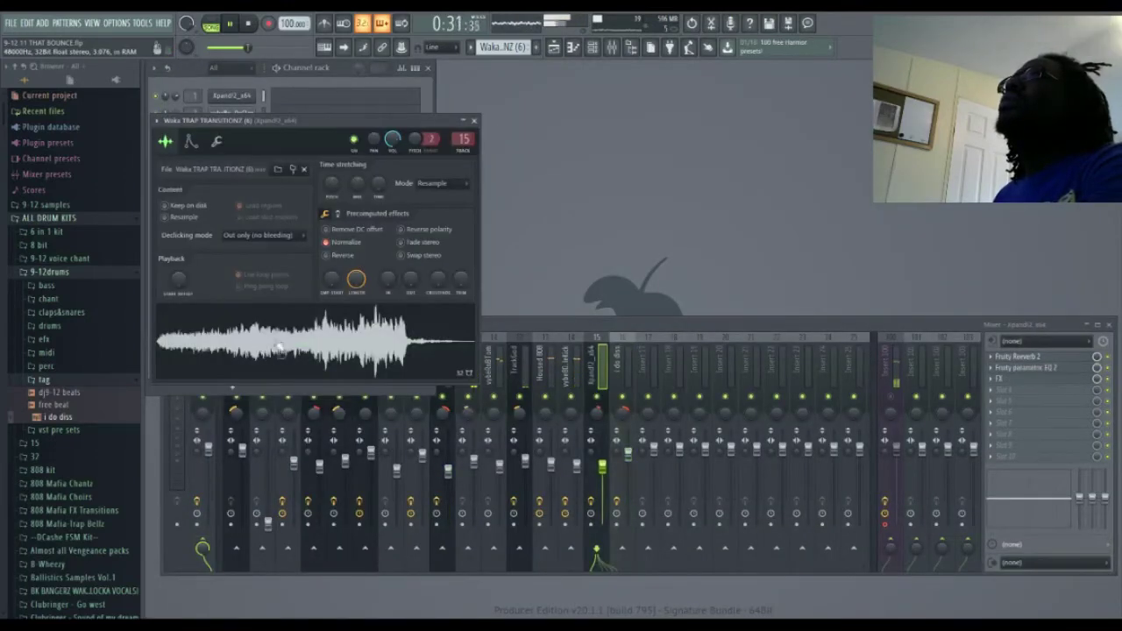
click(474, 121)
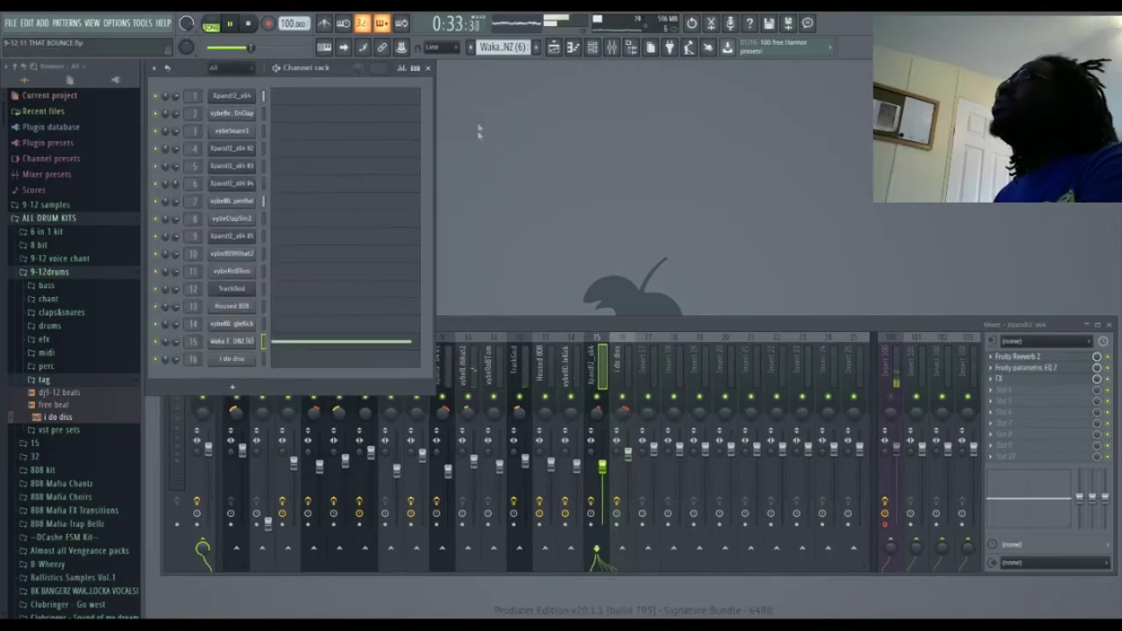
click(607, 469)
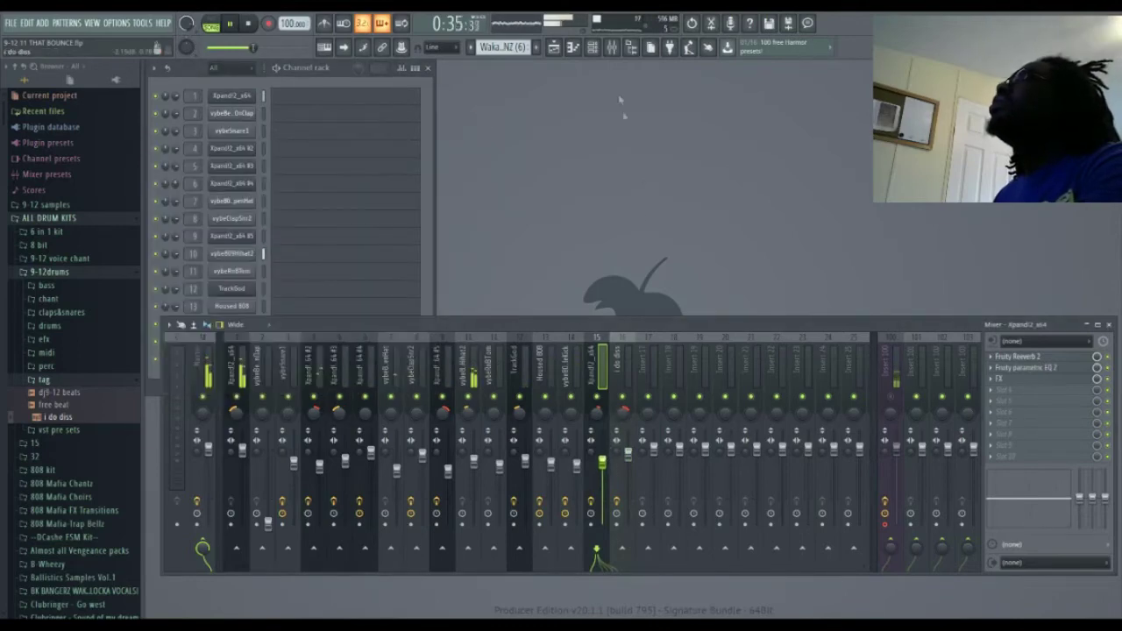
Step: Return to the playlist and replay the song from near bar 3
click(612, 48)
click(570, 46)
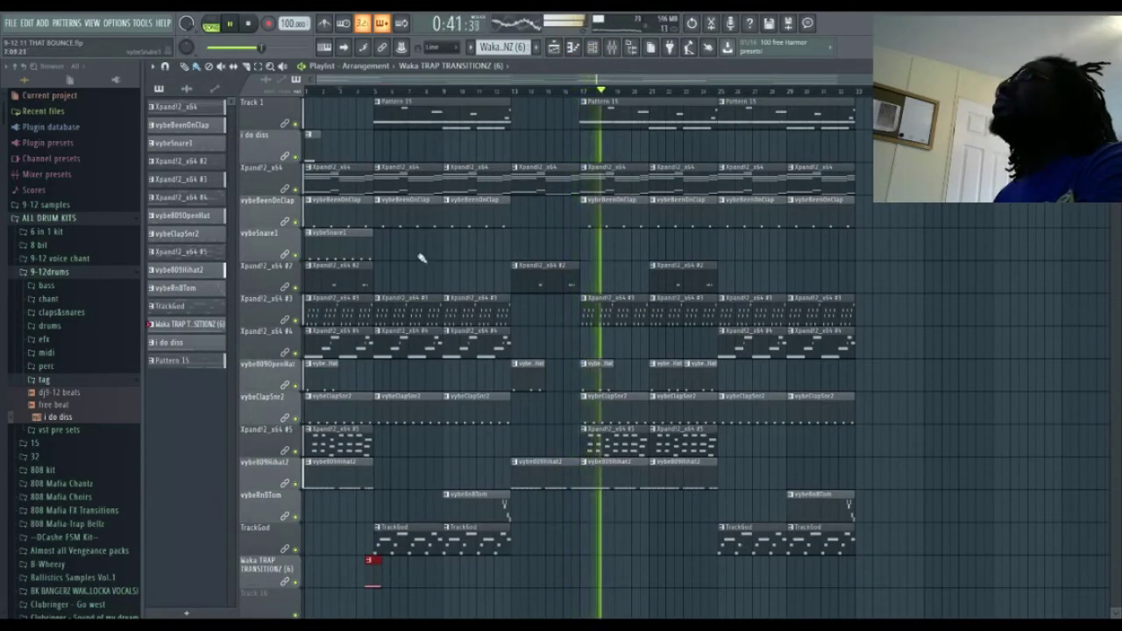
click(336, 90)
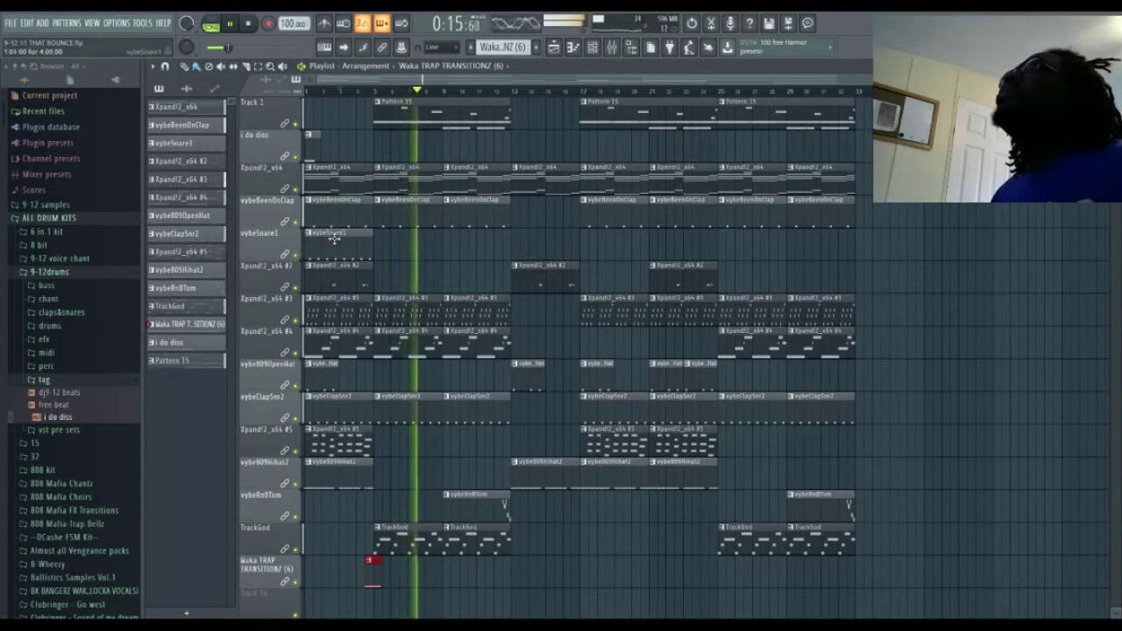
Step: Move the vybeSnare1 clip to bar 33 and copy its notes to the vybeClapSnr2 channel in the same pattern
click(880, 250)
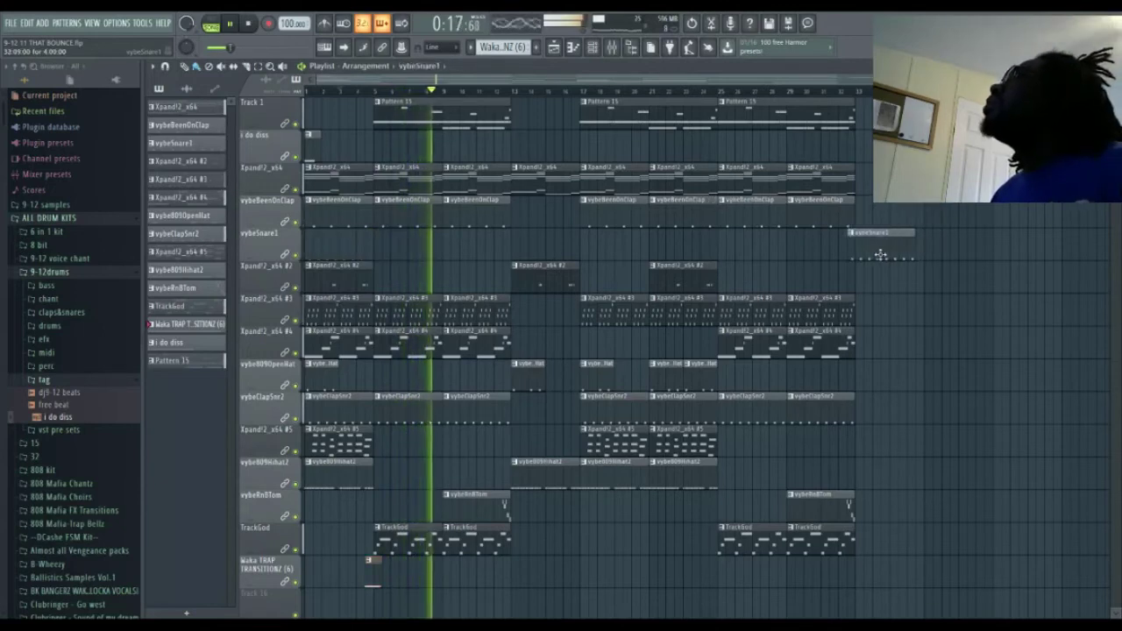
double_click(883, 255)
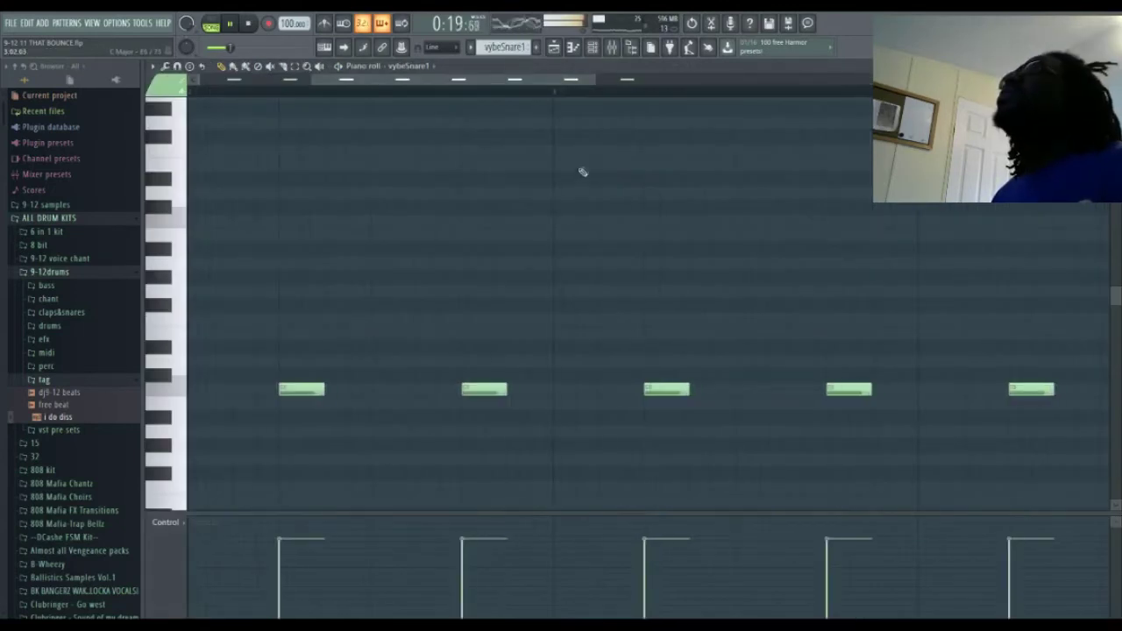
key(Escape)
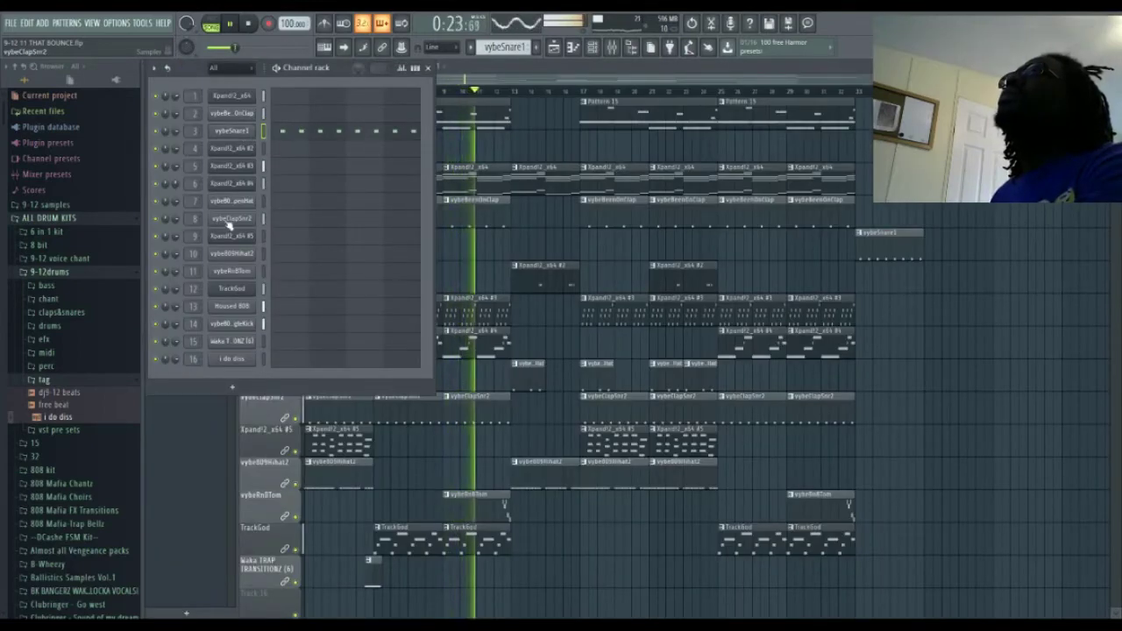
key(ctrl+v)
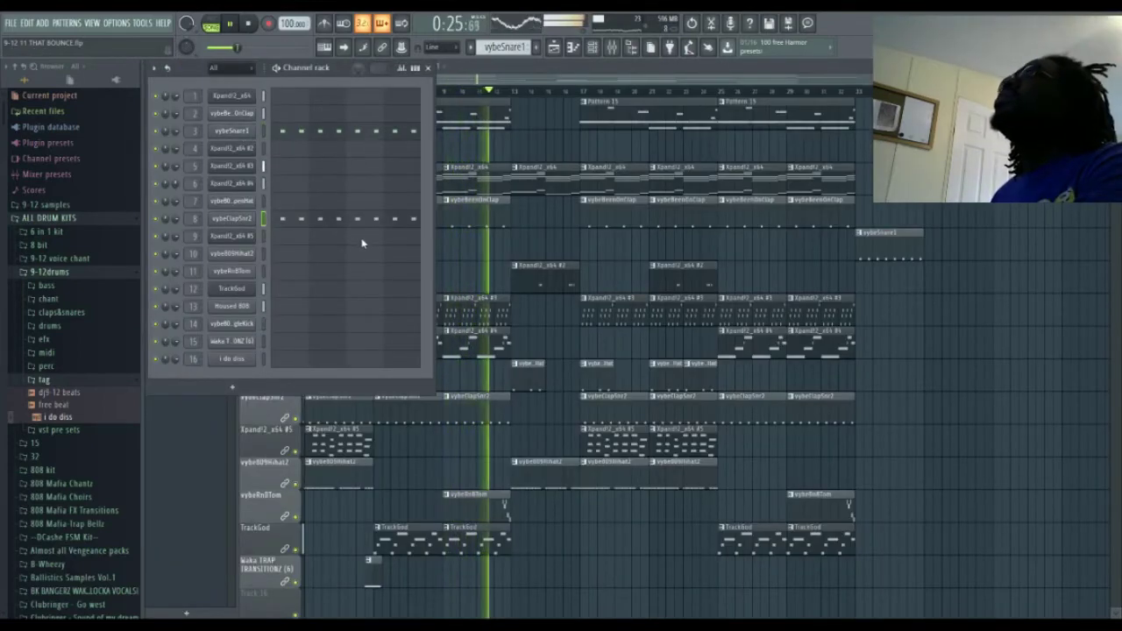
Step: Remove the stray Xpand!2_x64 #2 clip after bar 33 and paint three vybe809Hihat2 clips from bar 33 on their own track
click(907, 281)
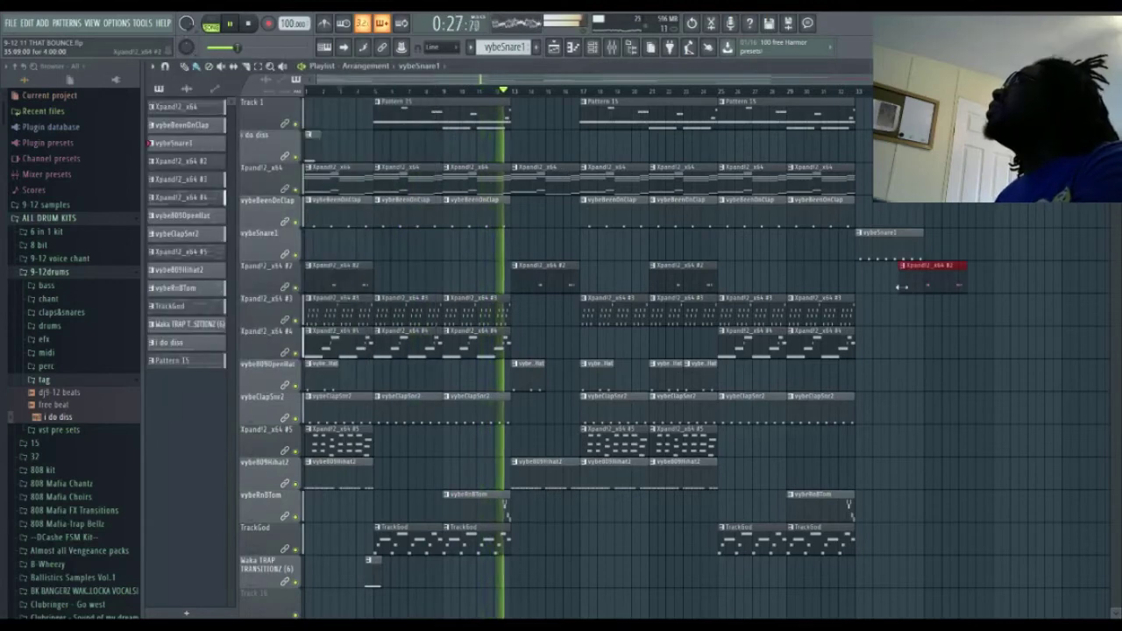
right_click(920, 290)
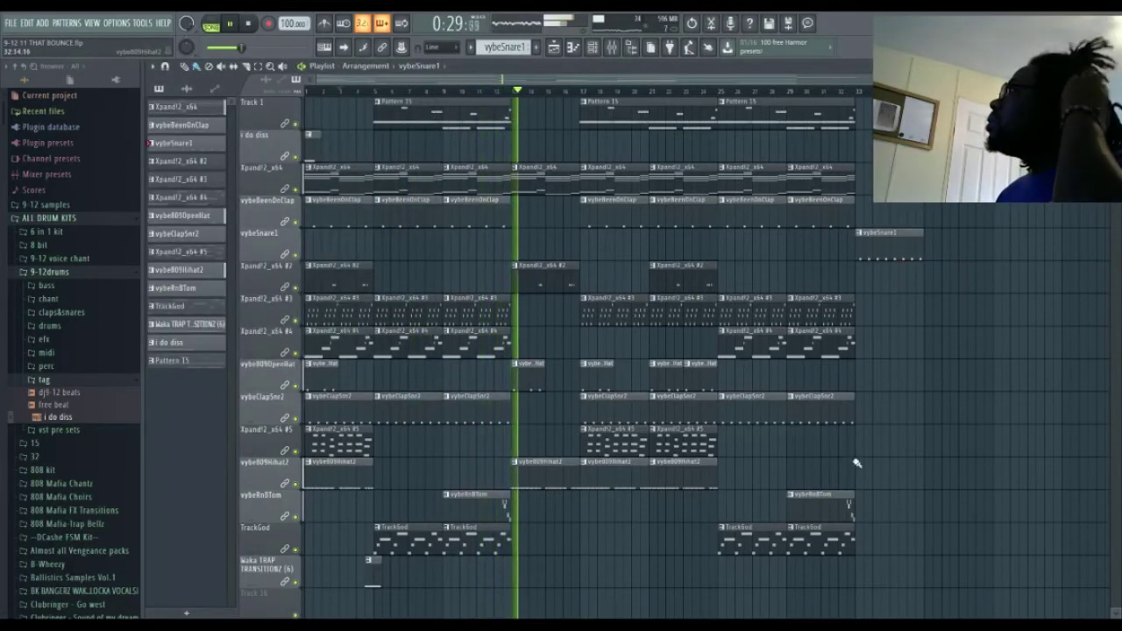
drag(859, 464, 1009, 469)
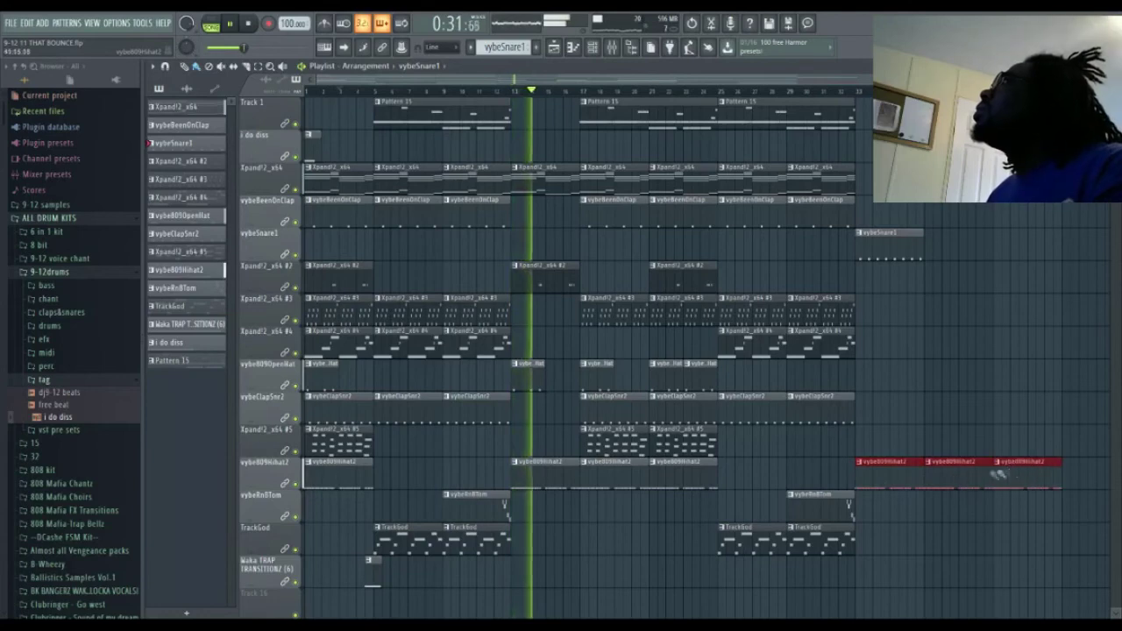
Step: Put Fruity Compressor with the Drums preset on the vybeBeenOnClap mixer track in place of Soundgoodizer, and raise the track's fader
key(F5)
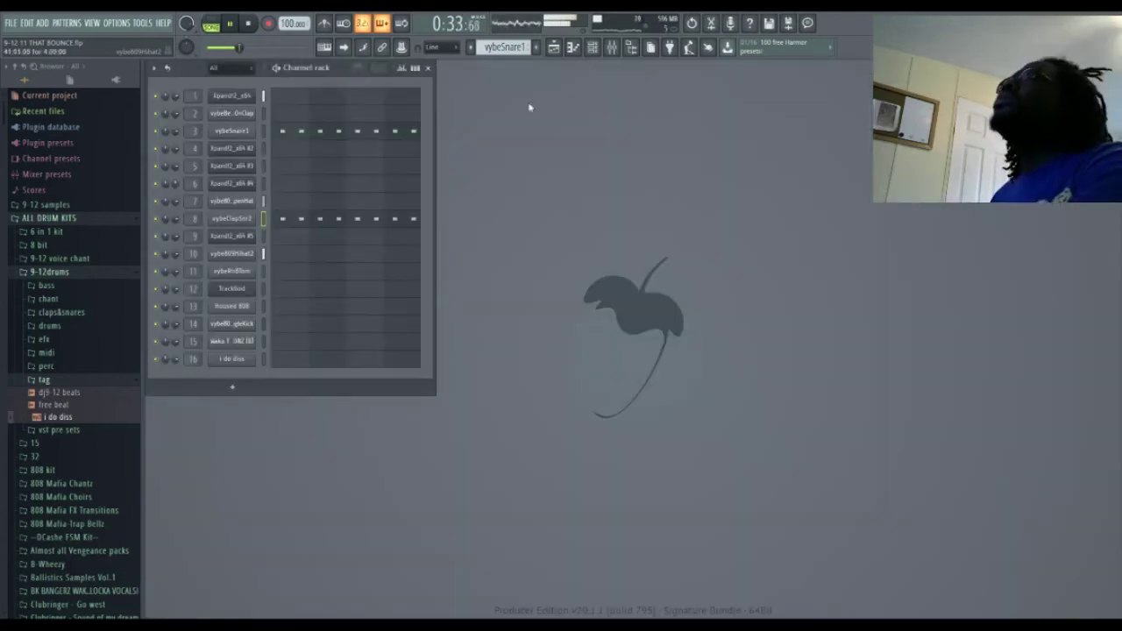
click(606, 50)
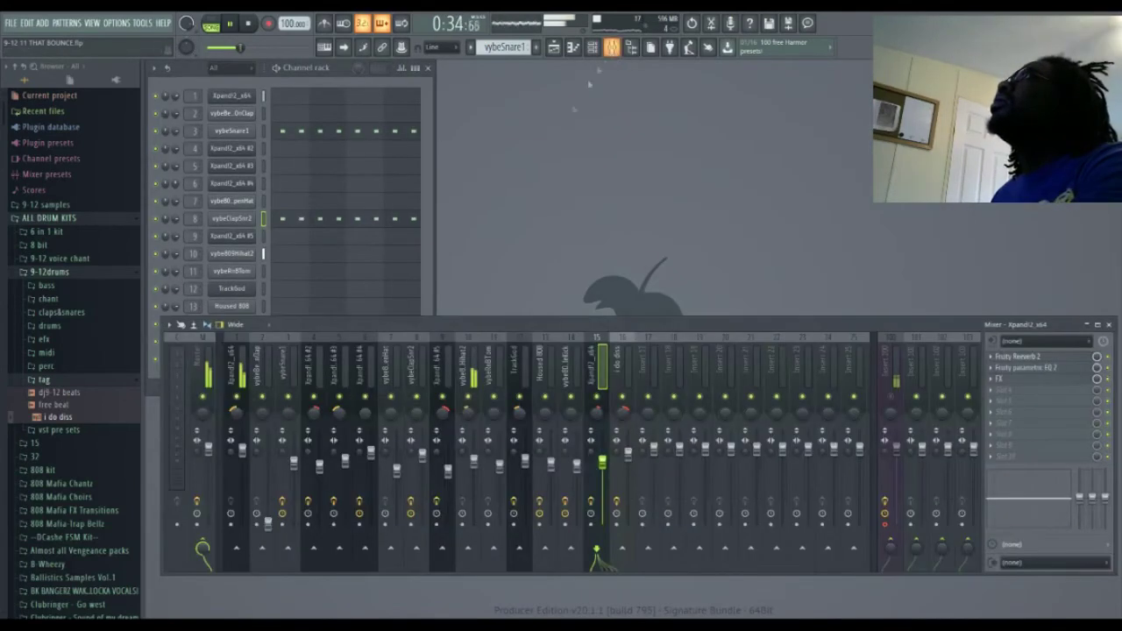
click(270, 386)
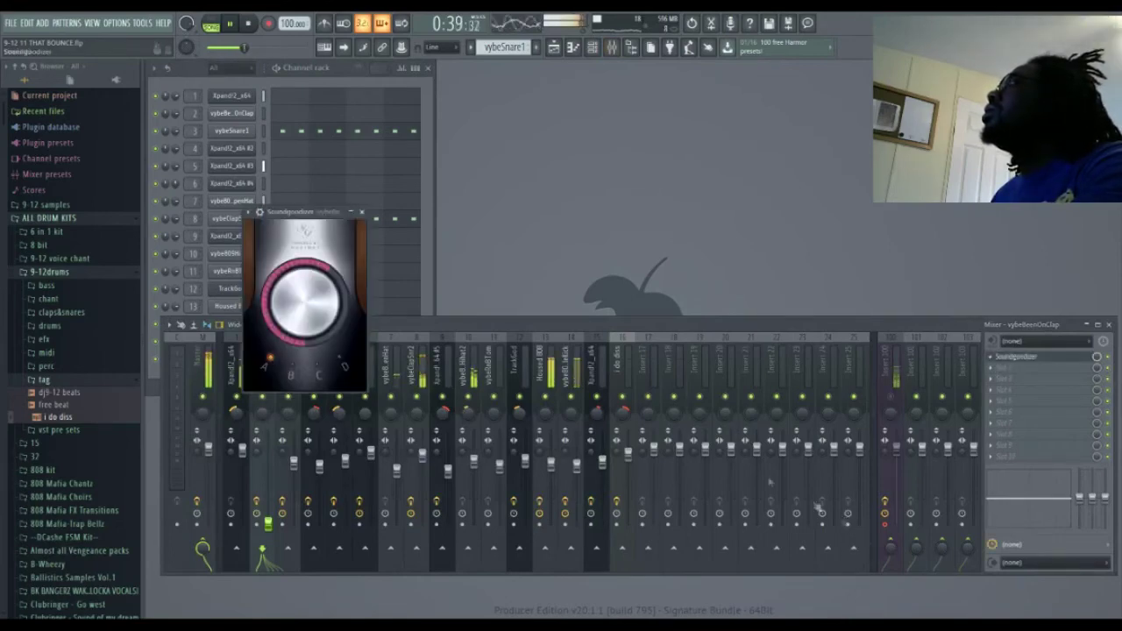
click(363, 214)
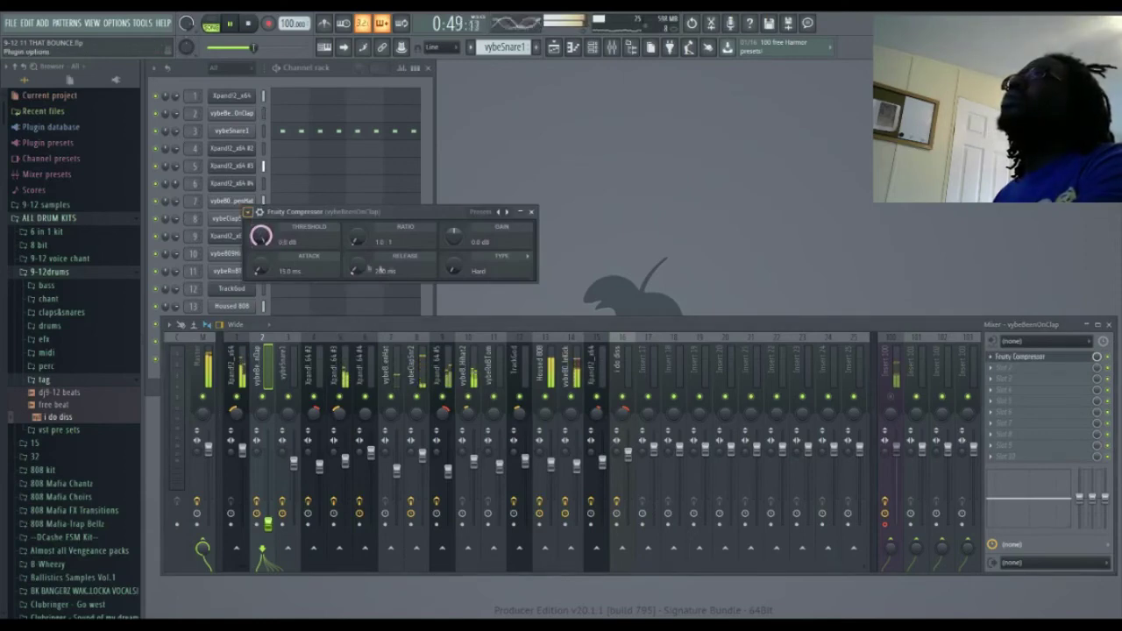
click(399, 468)
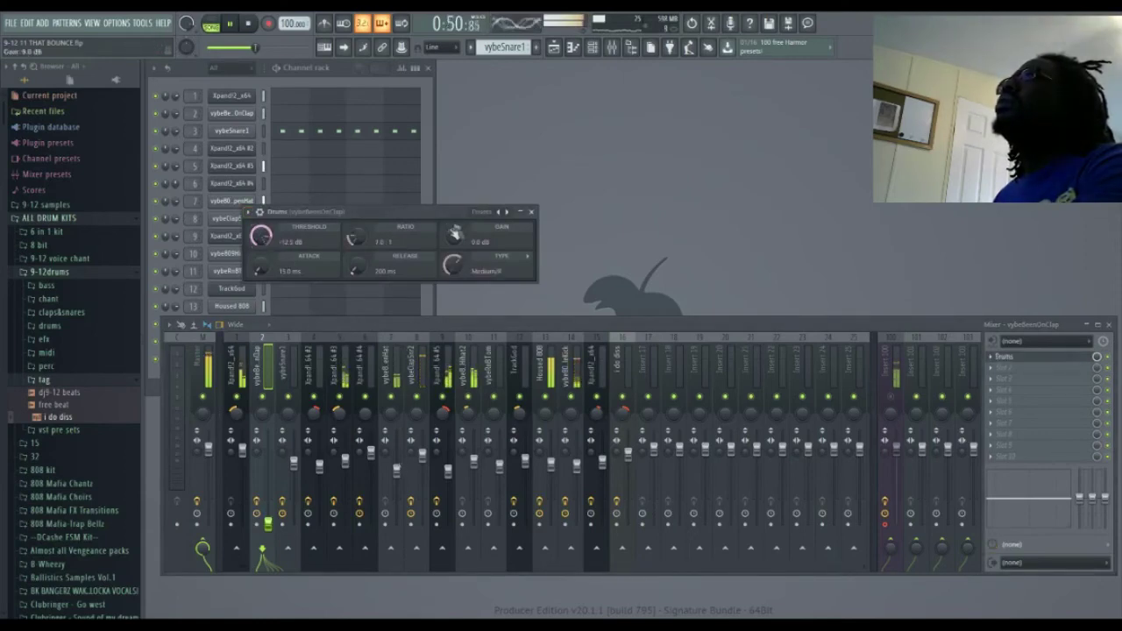
click(532, 213)
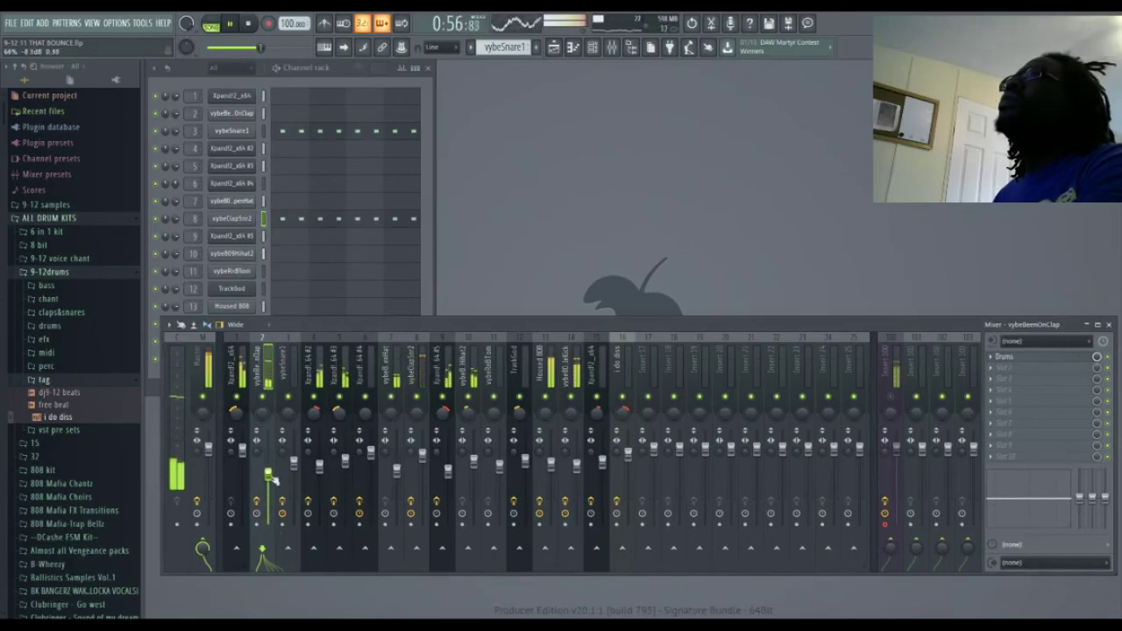
Step: Stop playback in the playlist and clear the vybeClapSnr2 notes from the vybeSnare1 pattern
click(567, 49)
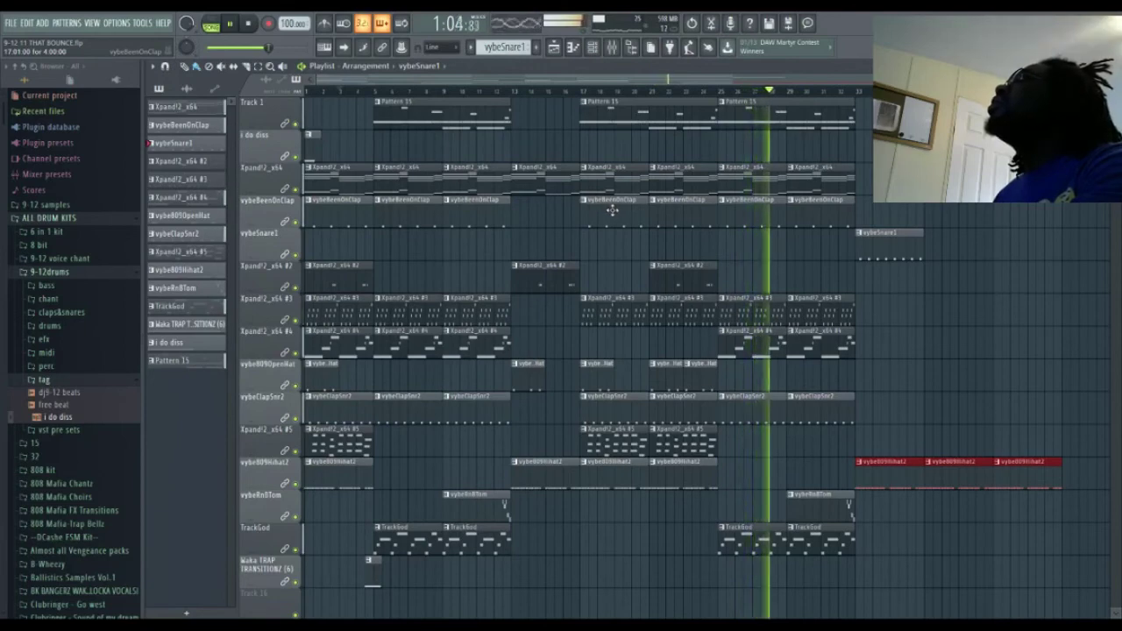
key(space)
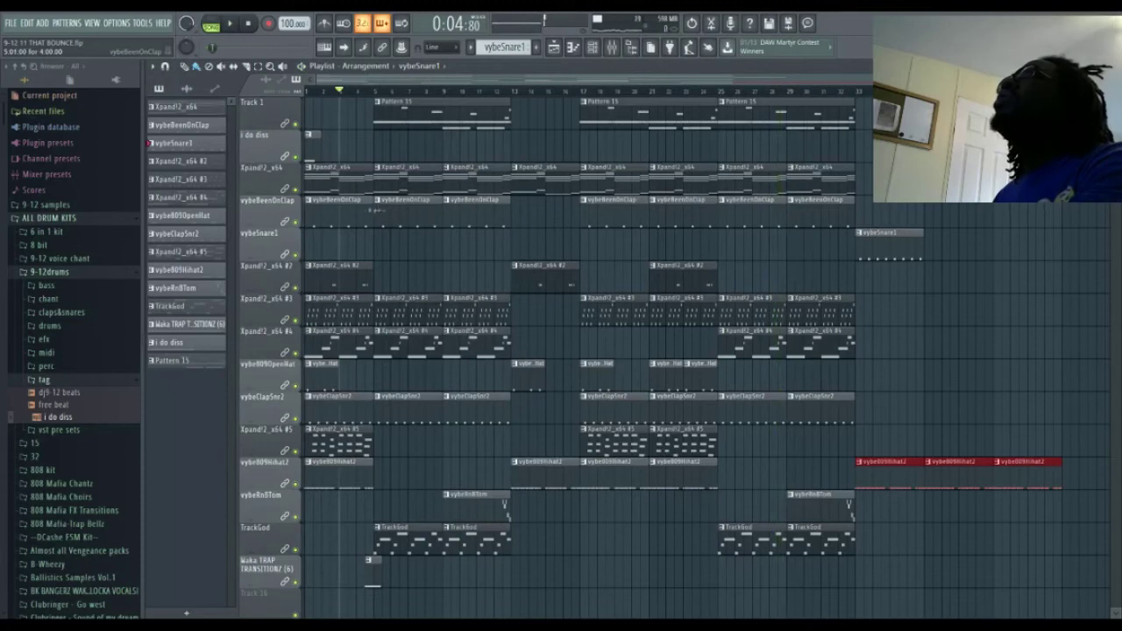
double_click(882, 239)
key(Escape)
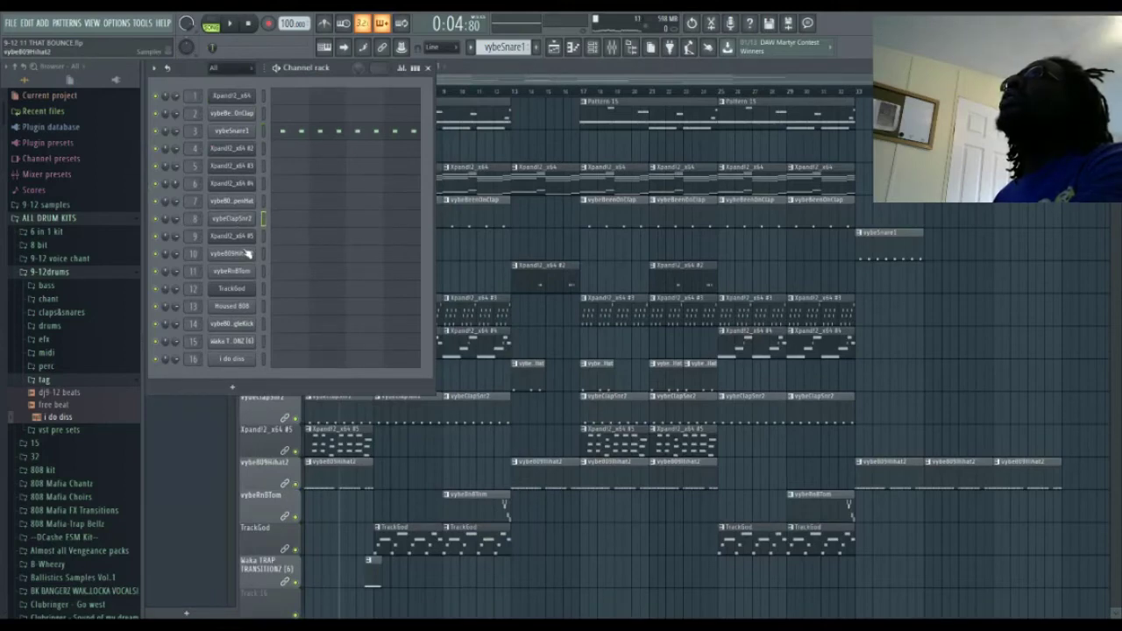
Step: Copy the vybeBeenOnClap notes to the vybeSnare1 channel in that pattern, and clear its playlist clips except one moved to bar 33
click(770, 70)
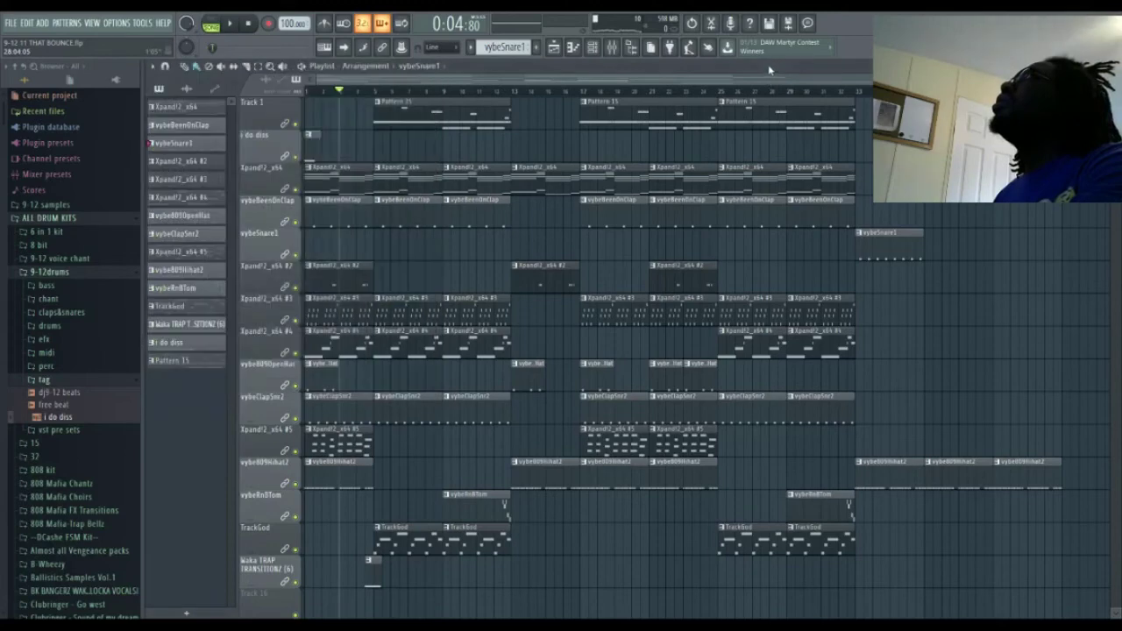
double_click(604, 217)
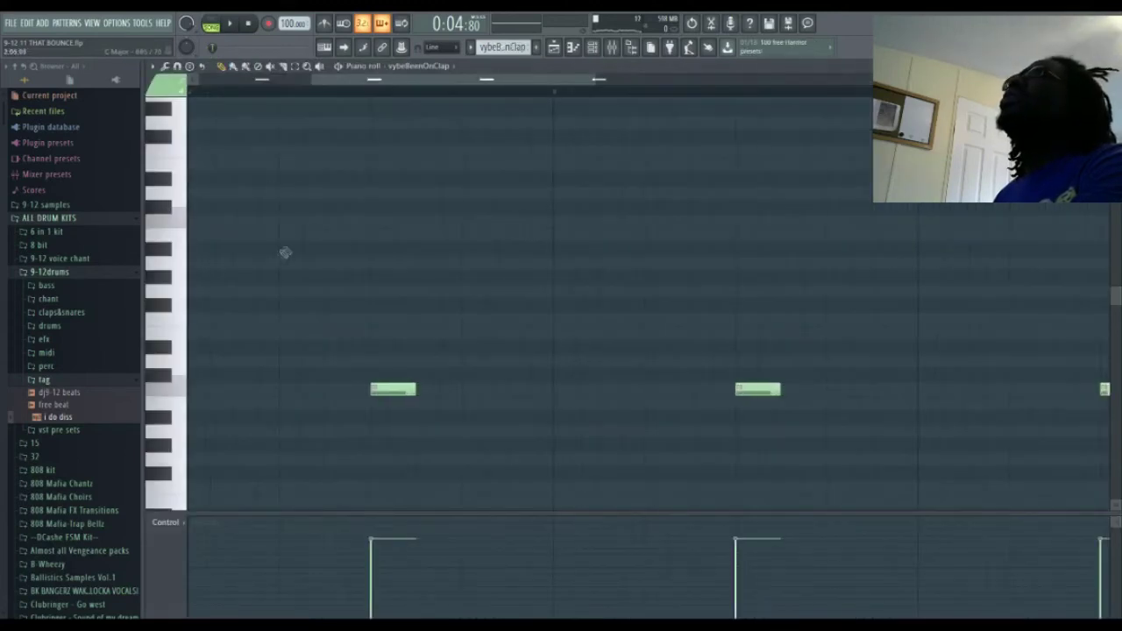
key(Escape)
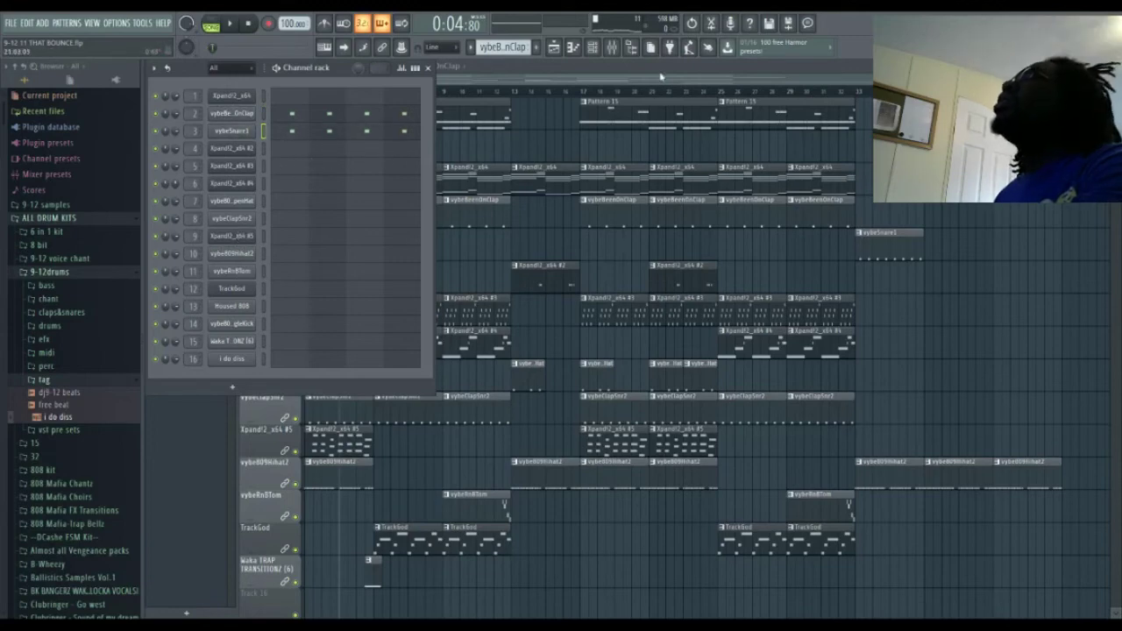
click(654, 75)
mouse_move(344, 224)
mouse_down()
mouse_move(688, 229)
mouse_move(814, 215)
mouse_move(887, 239)
mouse_up()
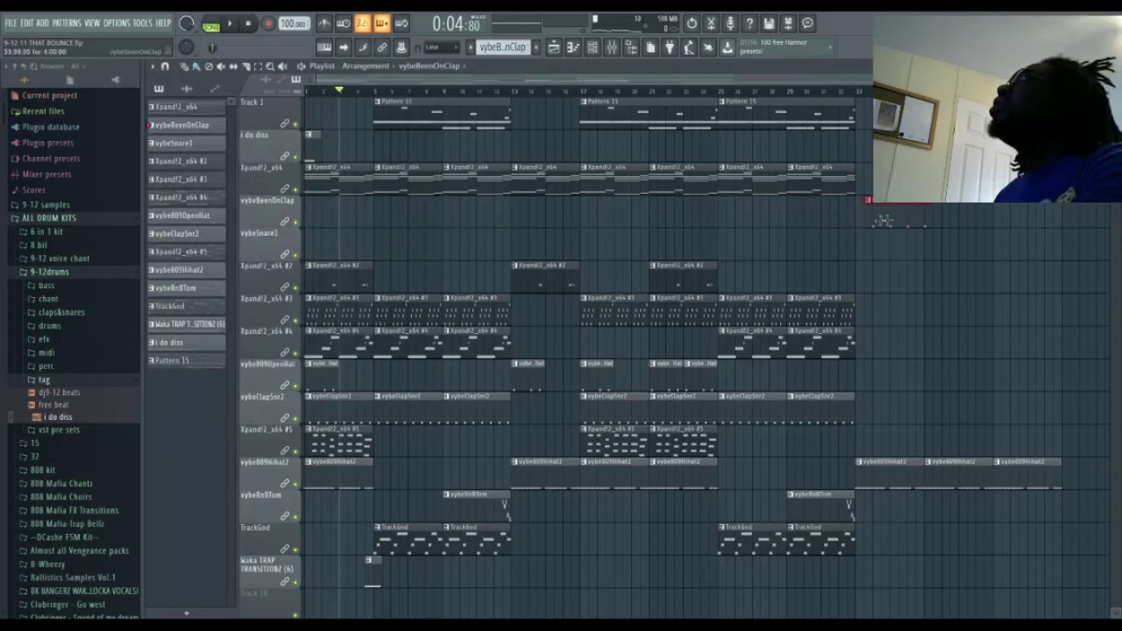
click(186, 270)
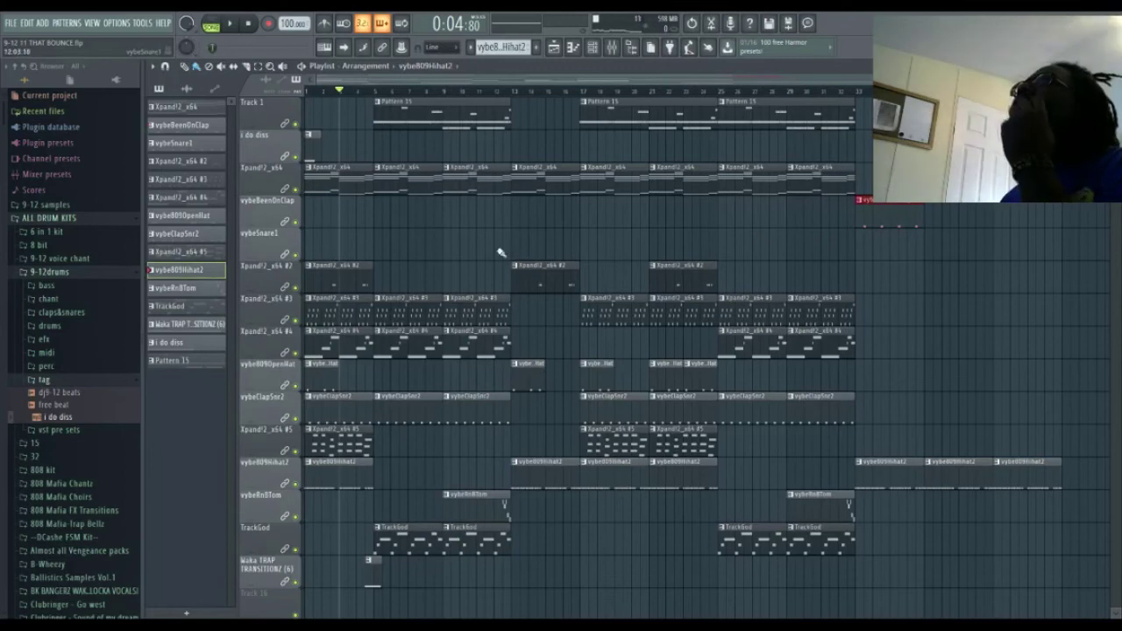
drag(316, 243, 774, 278)
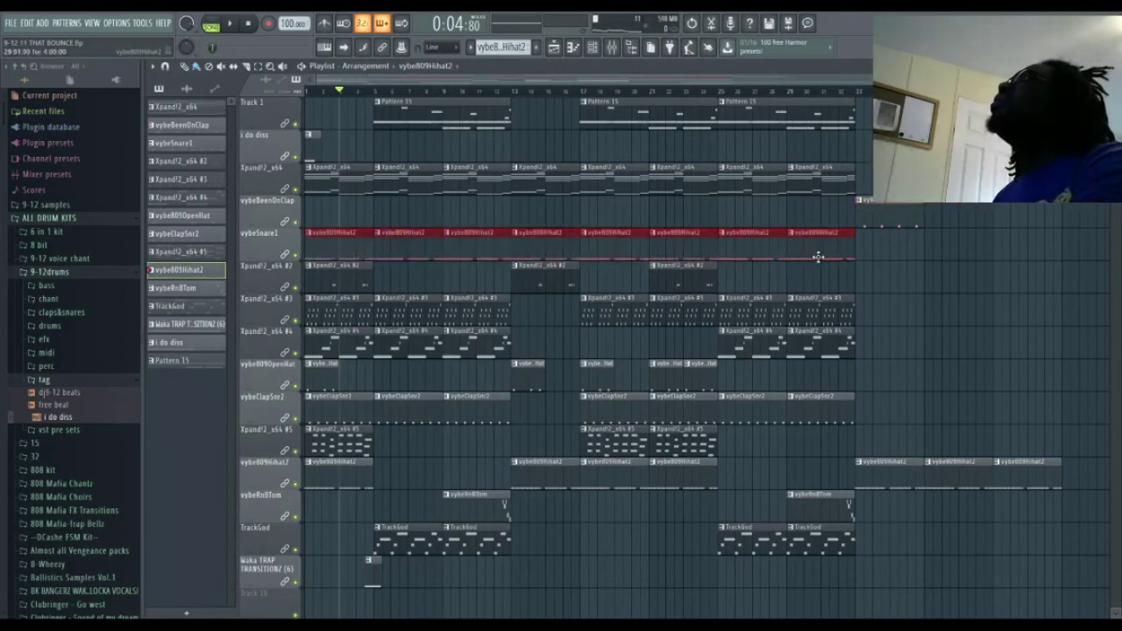
key(Delete)
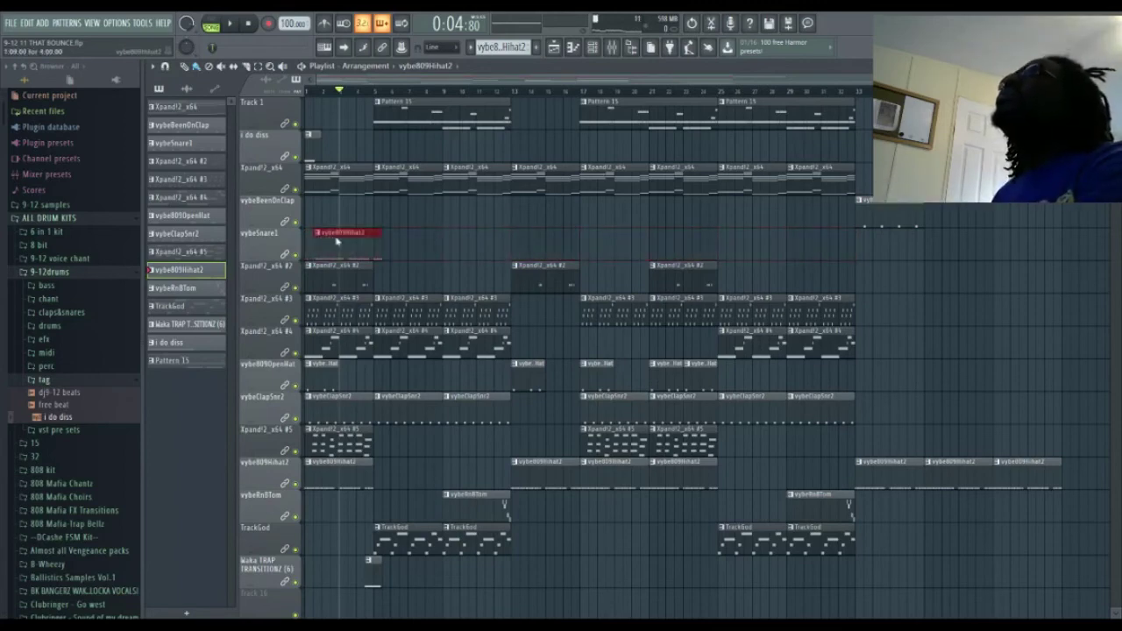
Step: Play the song and lay vybeSnare1 clips on their own track across bars 1 to 32, plus one each at bars 37 and 41
key(ctrl+alt+z)
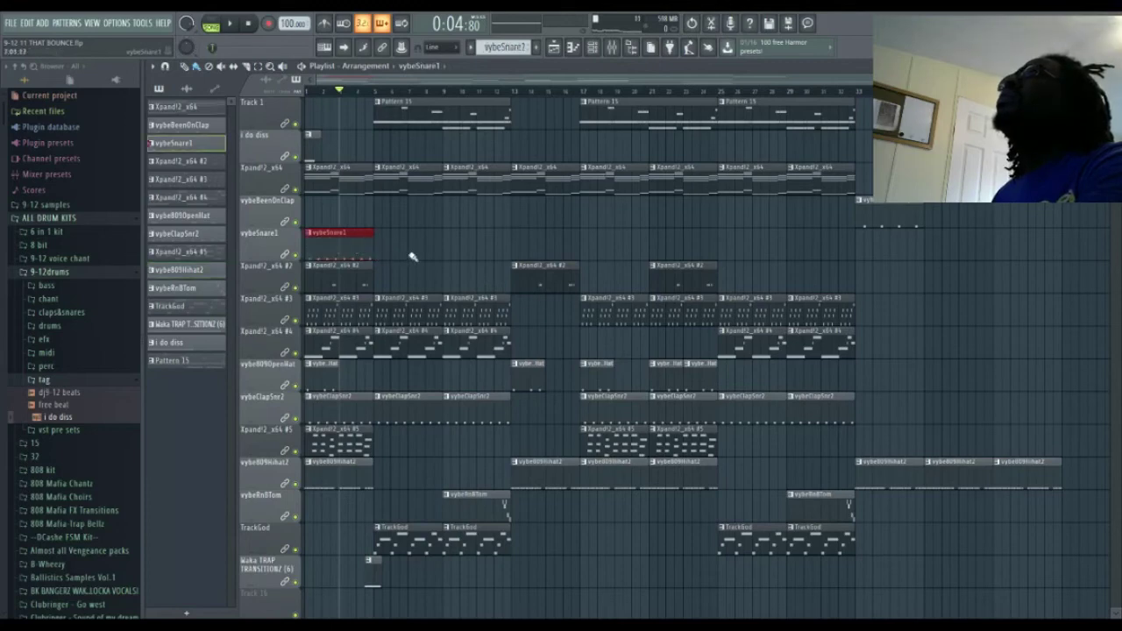
key(space)
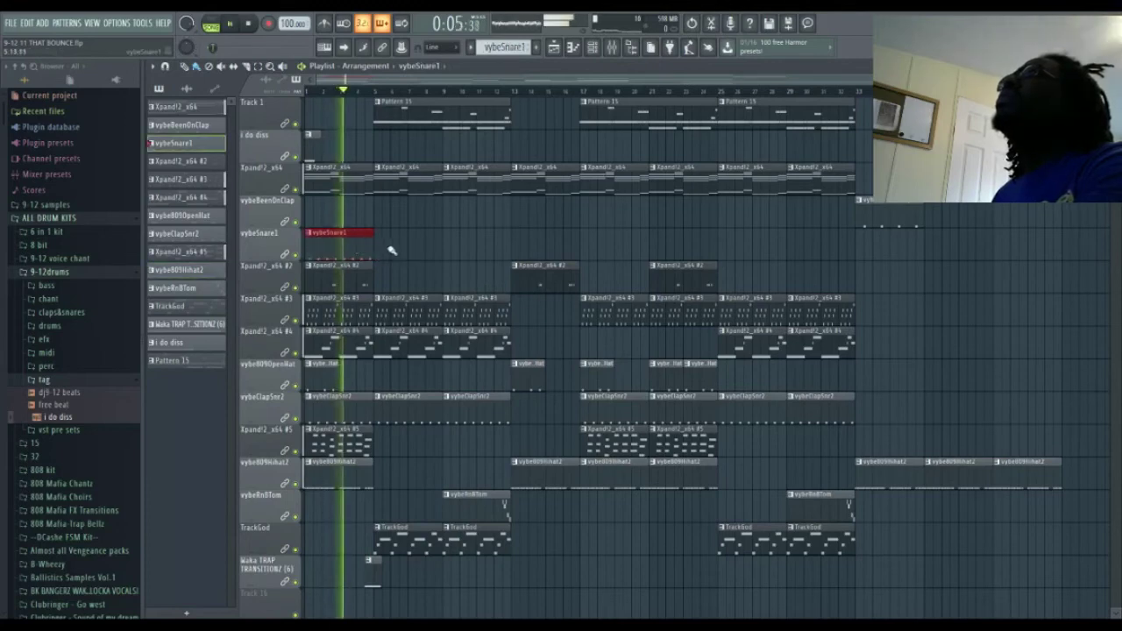
drag(383, 250, 798, 253)
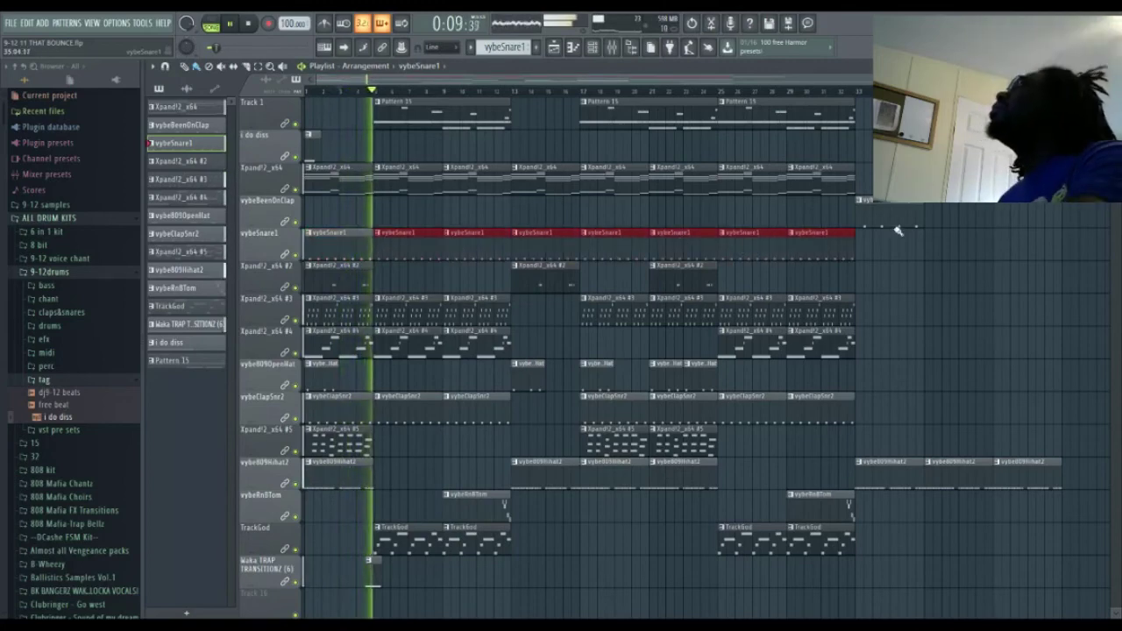
click(928, 250)
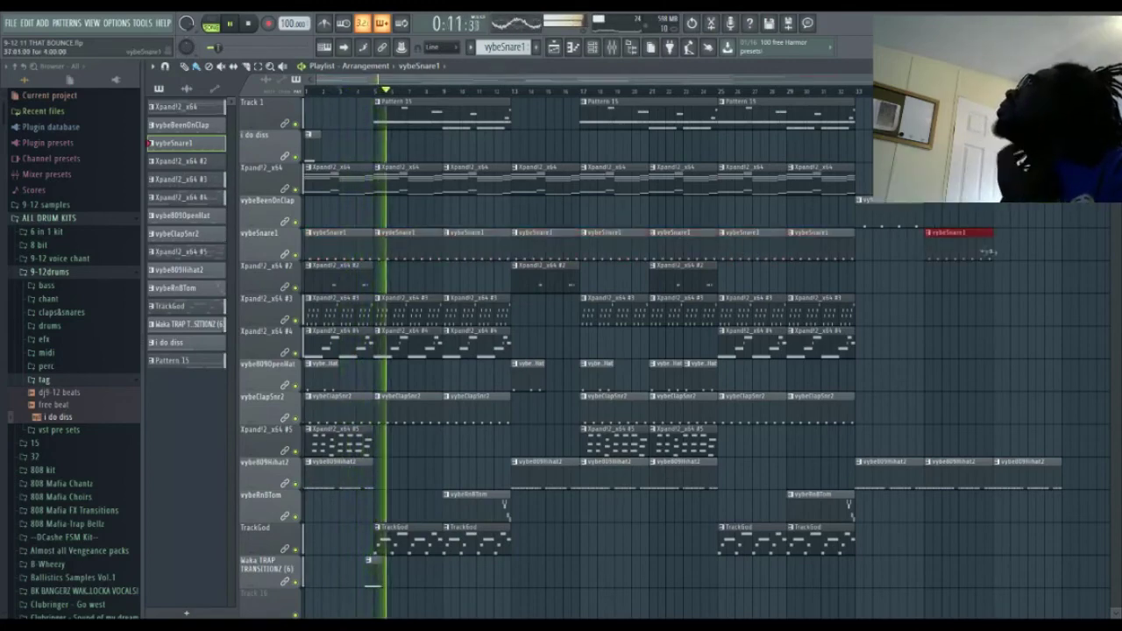
click(1005, 252)
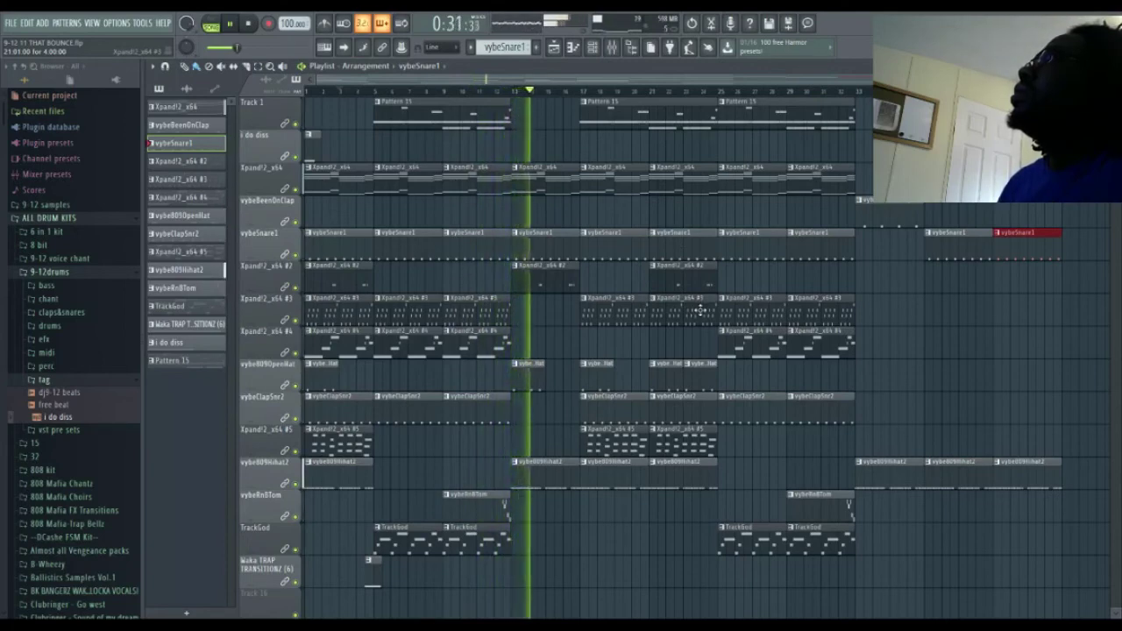
Step: Replace the bar 13 vybeSnare1 clip and add a vybeClapSnr2 clip there, trimming both to end shortly before bar 17
click(520, 411)
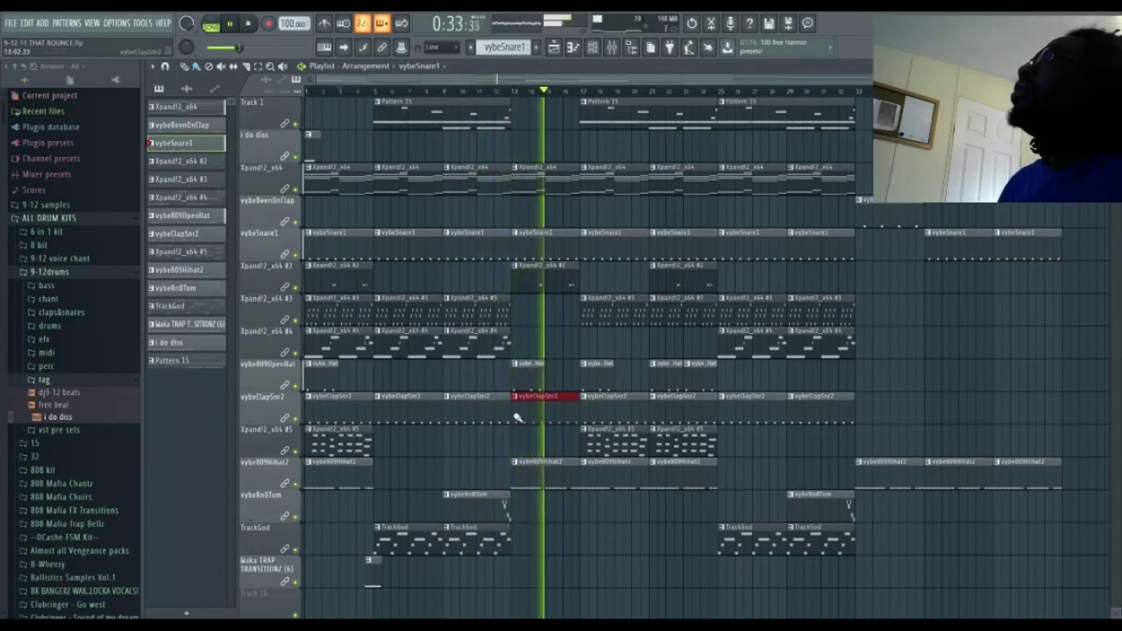
right_click(561, 419)
right_click(559, 249)
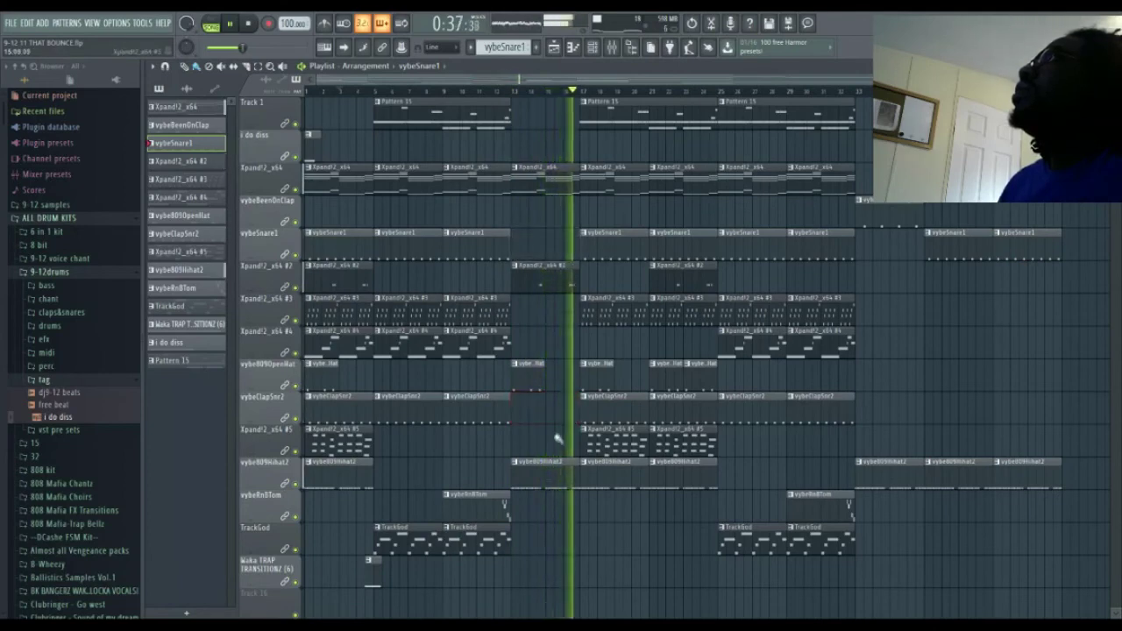
click(521, 249)
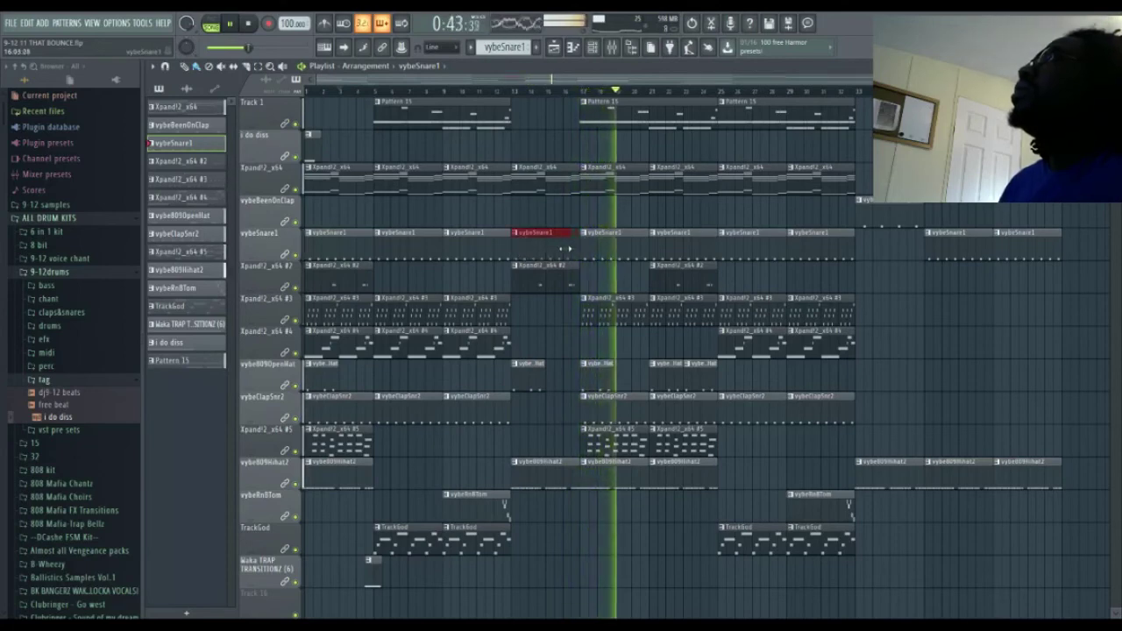
click(521, 405)
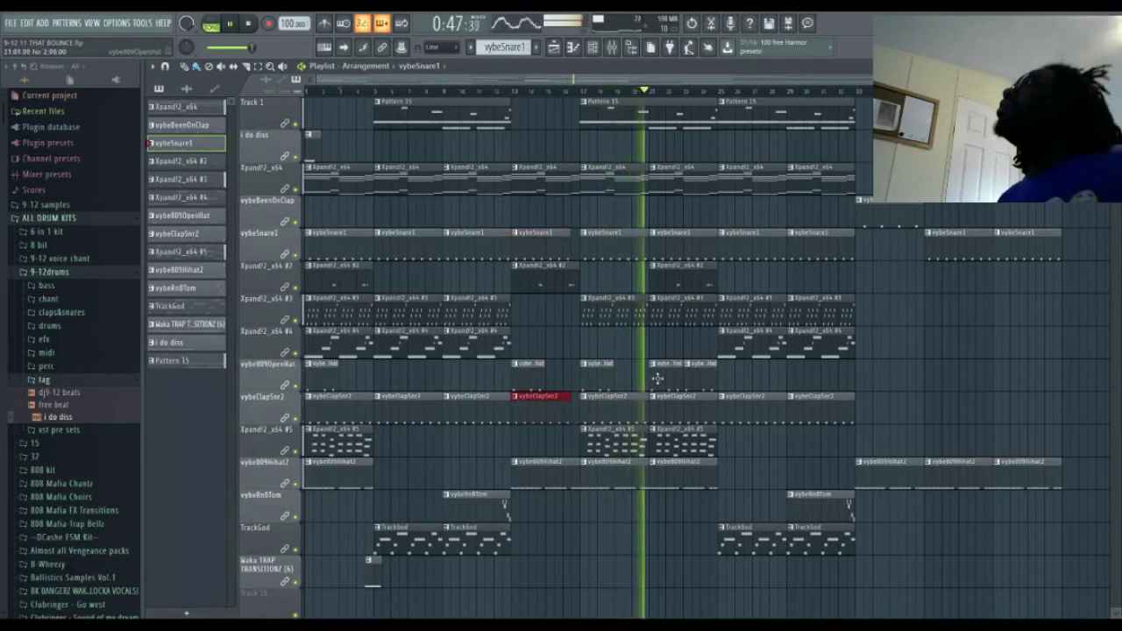
Step: Briefly mute the Xpand!2_x64 #5 track for comparison, and paint vybeClapSnr2 clips at bars 37 and 41 on their own track
click(295, 418)
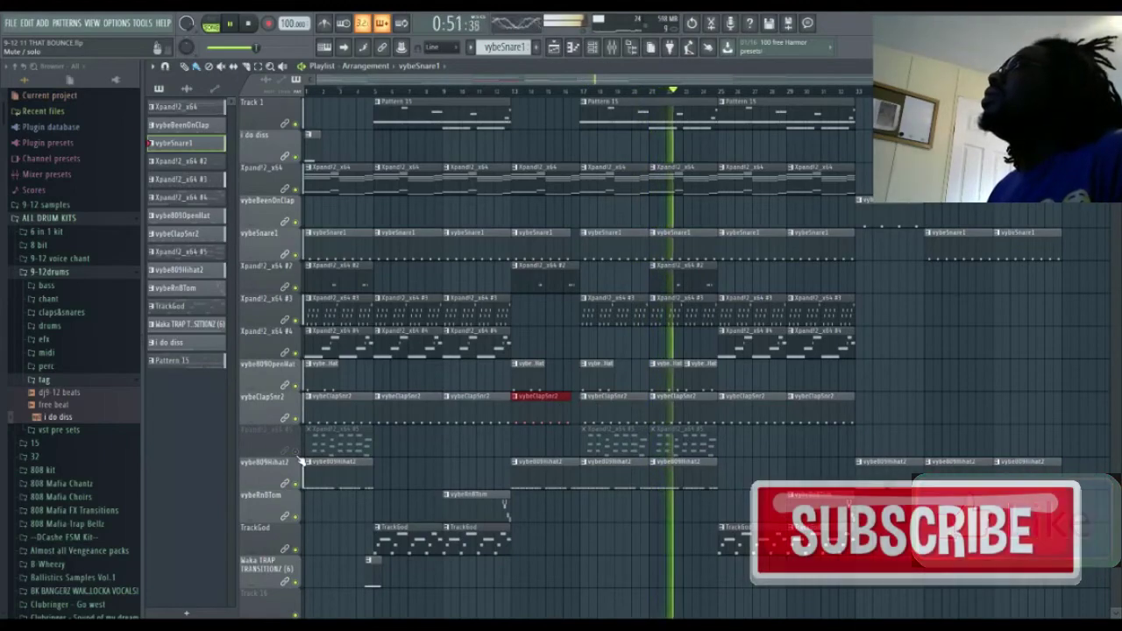
click(298, 454)
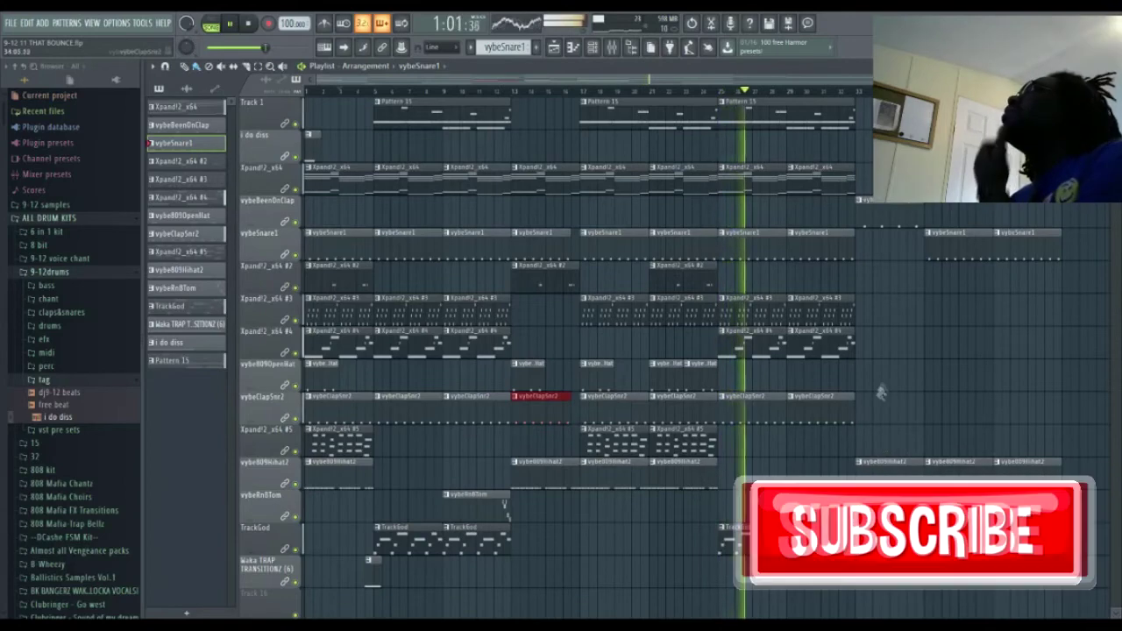
drag(925, 409, 1038, 396)
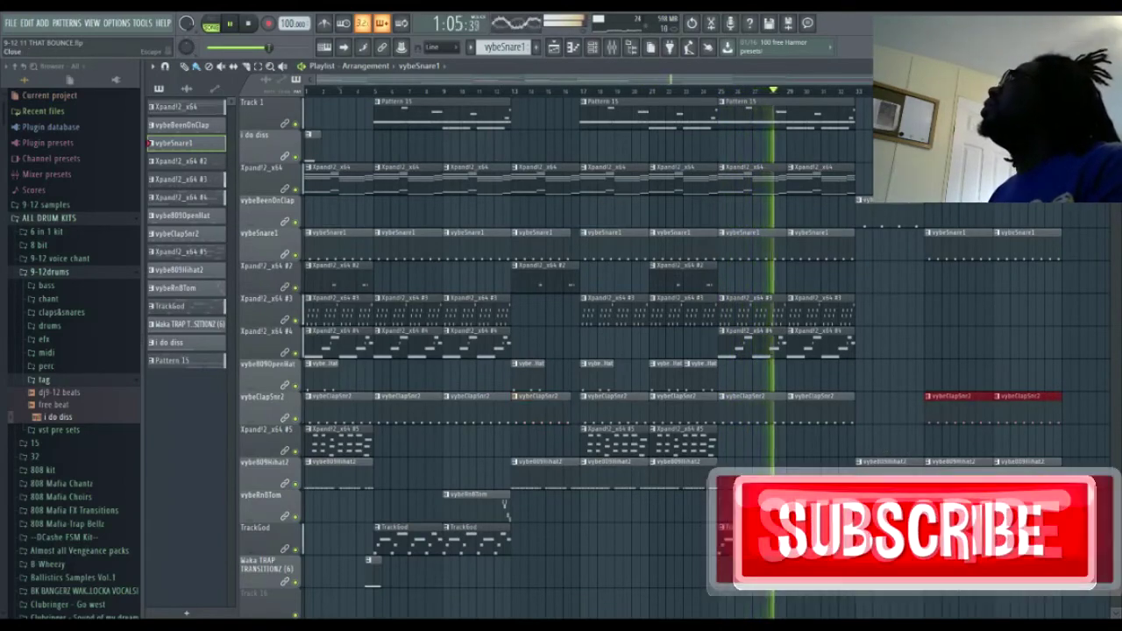
Step: Switch to the empty Pattern 16 and continue song playback from about bar 32 in the playlist
click(1113, 67)
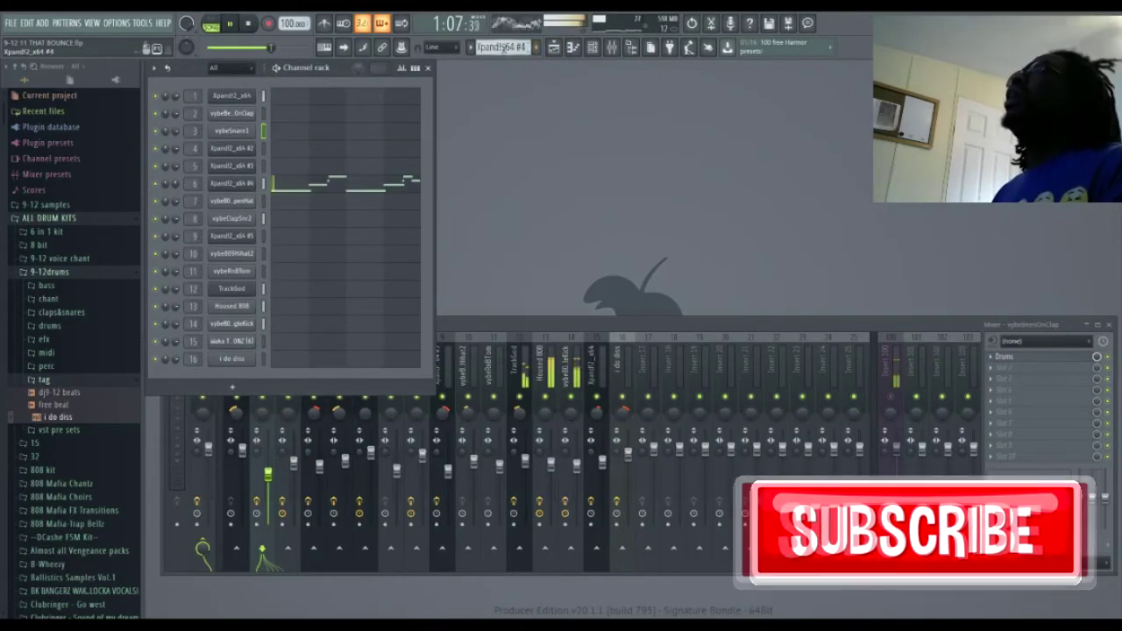
scroll(504, 49, down, 5)
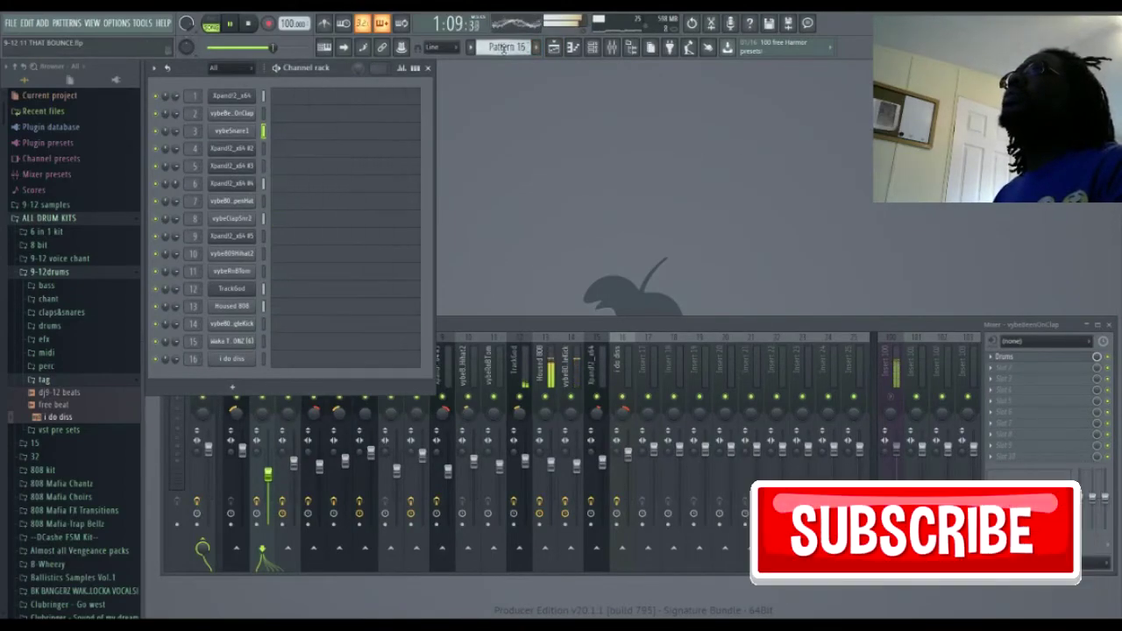
scroll(504, 49, down, 1)
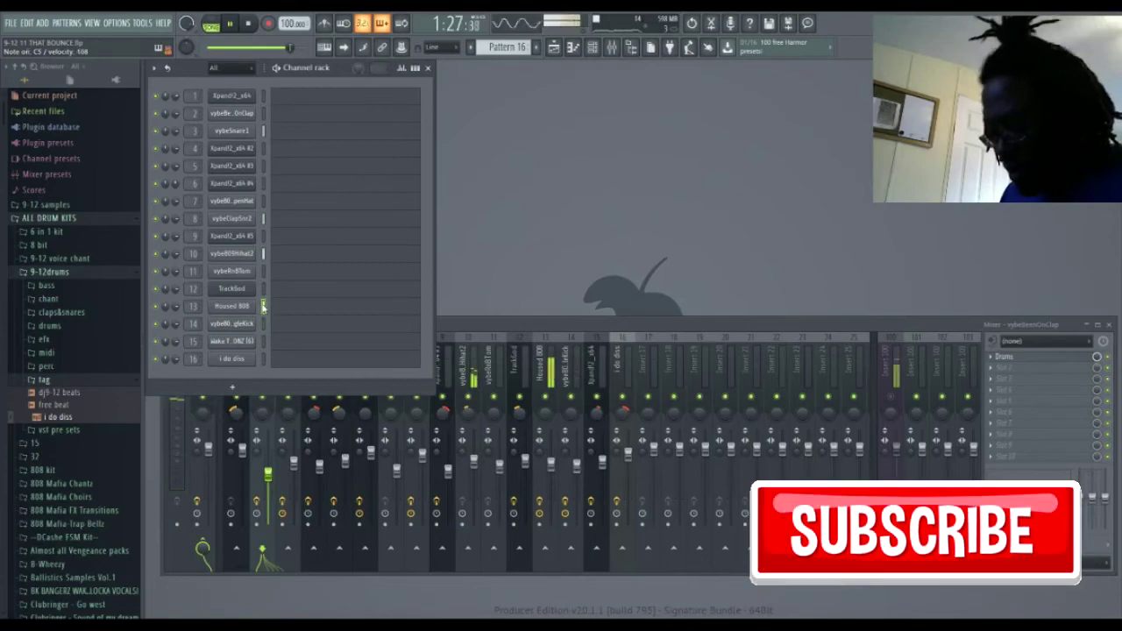
click(560, 53)
click(841, 92)
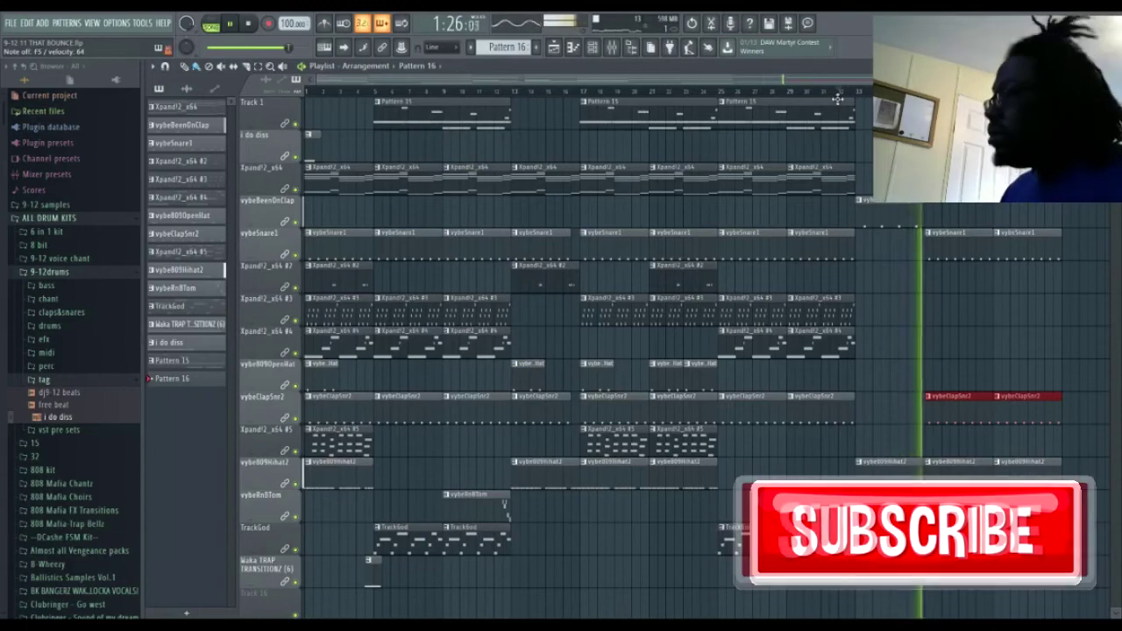
Step: Paint Xpand!2_x64 from bar 33, add Xpand!2_x64 #3 clips at bars 35 (trimmed to two bars), 37 and 41, and play from bar 32
drag(864, 186, 1012, 184)
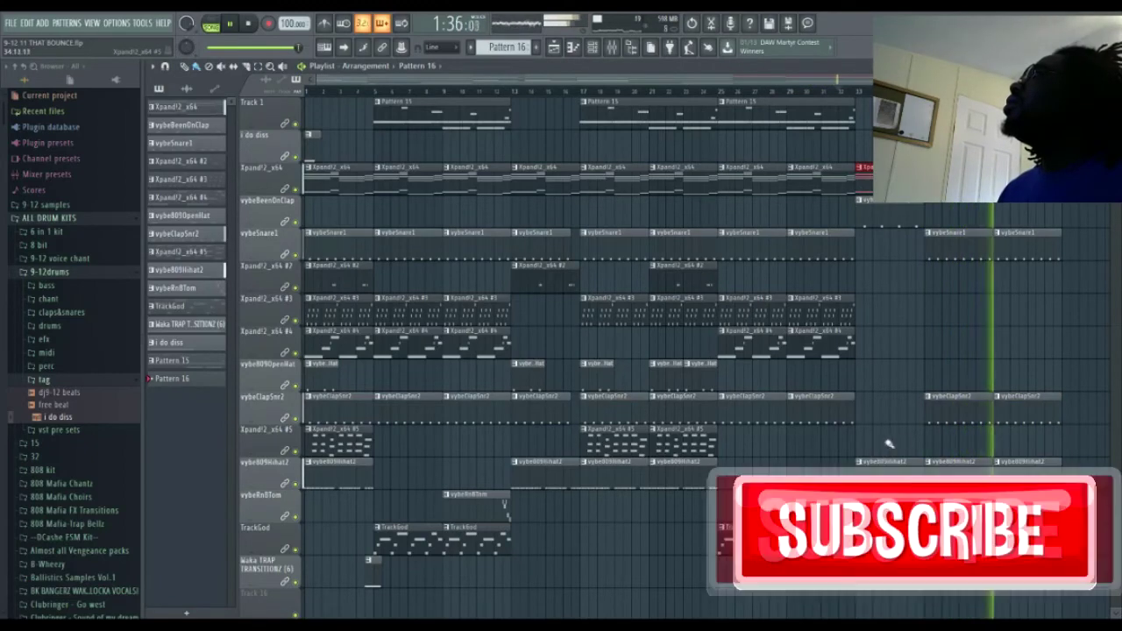
click(891, 316)
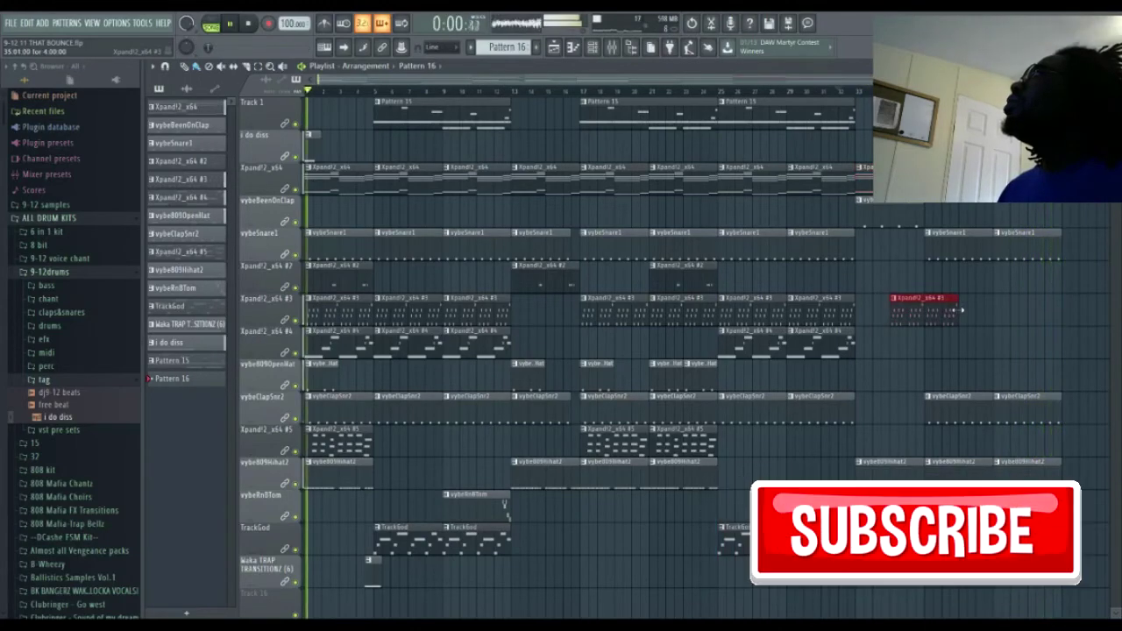
click(933, 318)
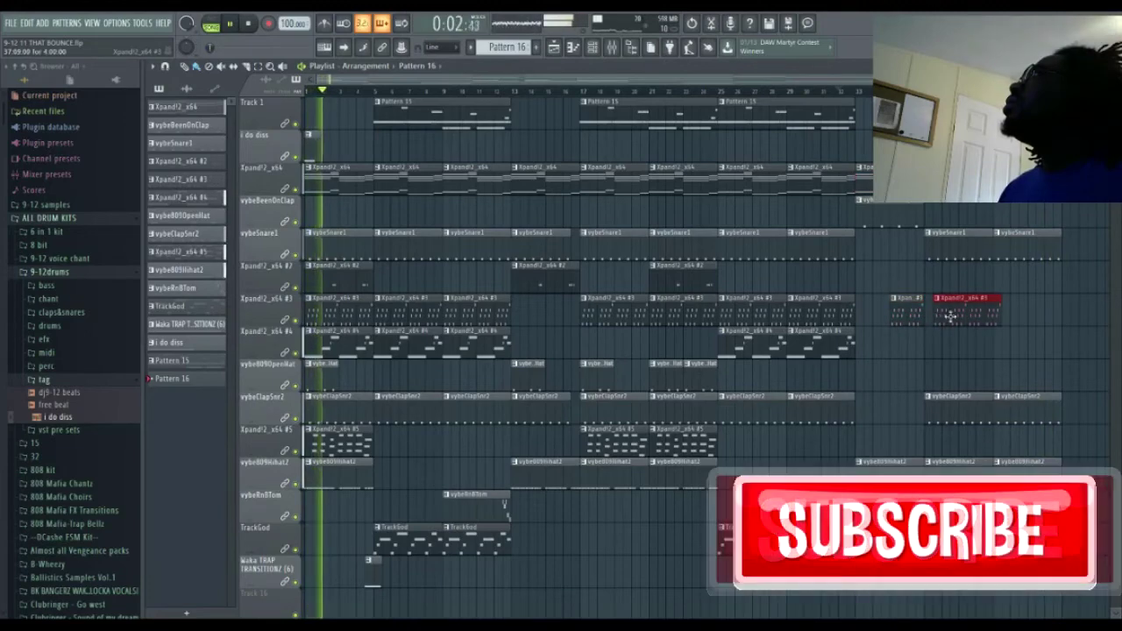
click(1013, 319)
drag(1015, 322, 998, 321)
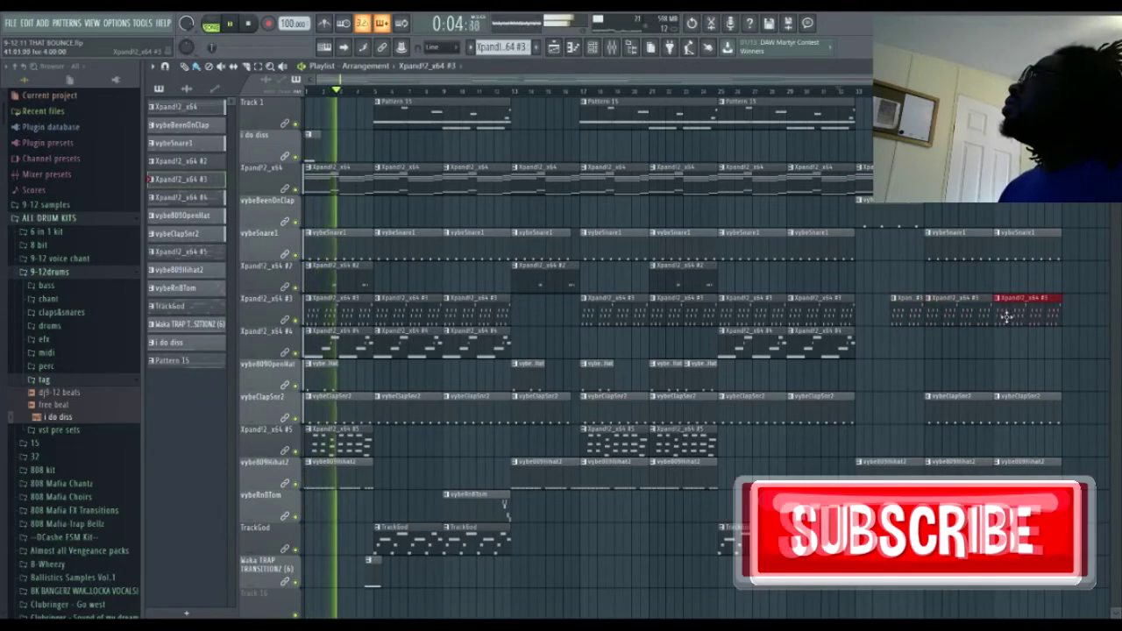
click(844, 91)
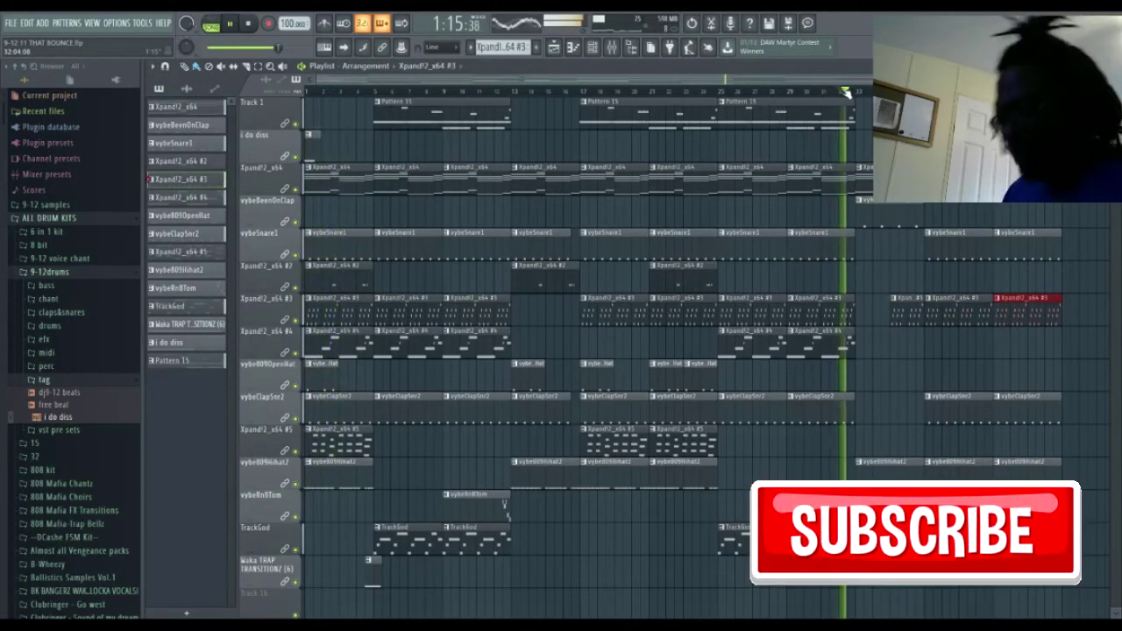